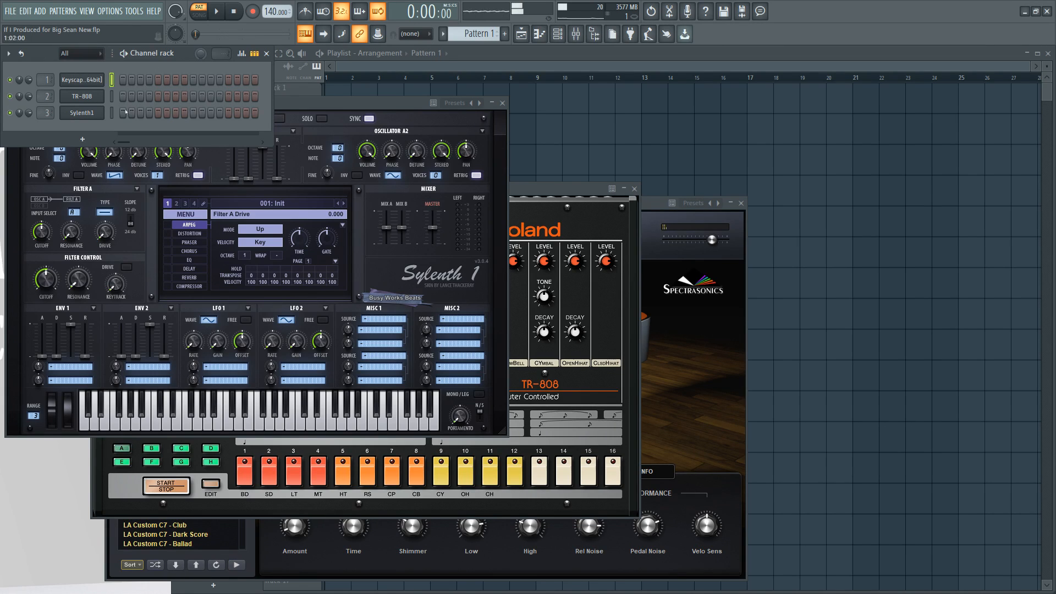
Open the Keyscape channel's piano roll and draw a three-beat E5 note at the start of bar 1.
{"action": "right_click", "coordinate": [102, 80]}
{"action": "left_click", "coordinate": [130, 85]}
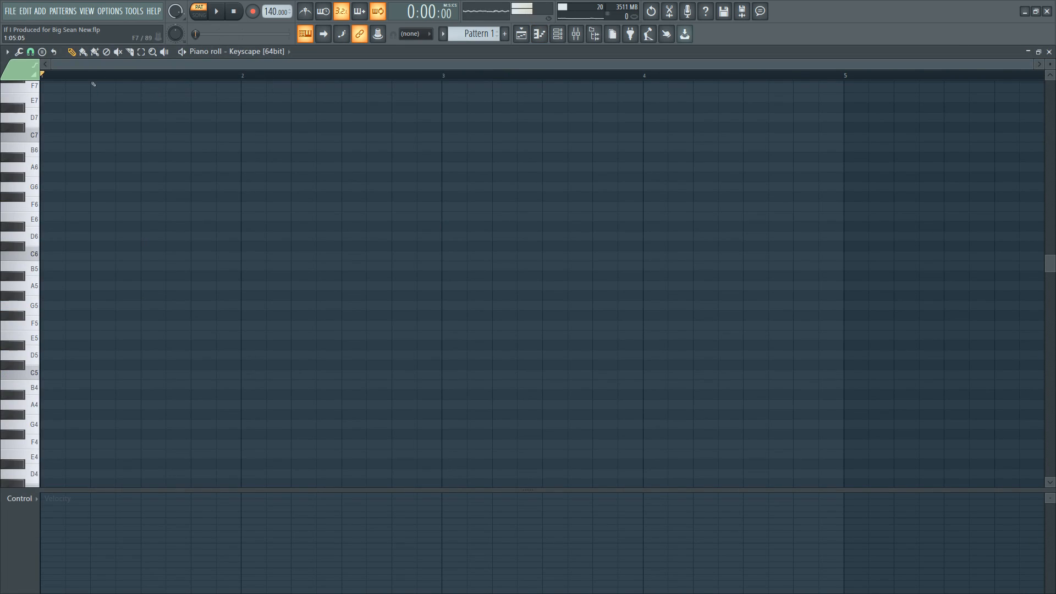
{"action": "scroll", "coordinate": [62, 80], "scroll_direction": "down", "scroll_amount": 1}
{"action": "scroll", "coordinate": [62, 80], "scroll_direction": "up", "scroll_amount": 1}
{"action": "left_click_drag", "start_coordinate": [50, 347], "coordinate": [224, 352]}
{"action": "left_click", "coordinate": [41, 539]}
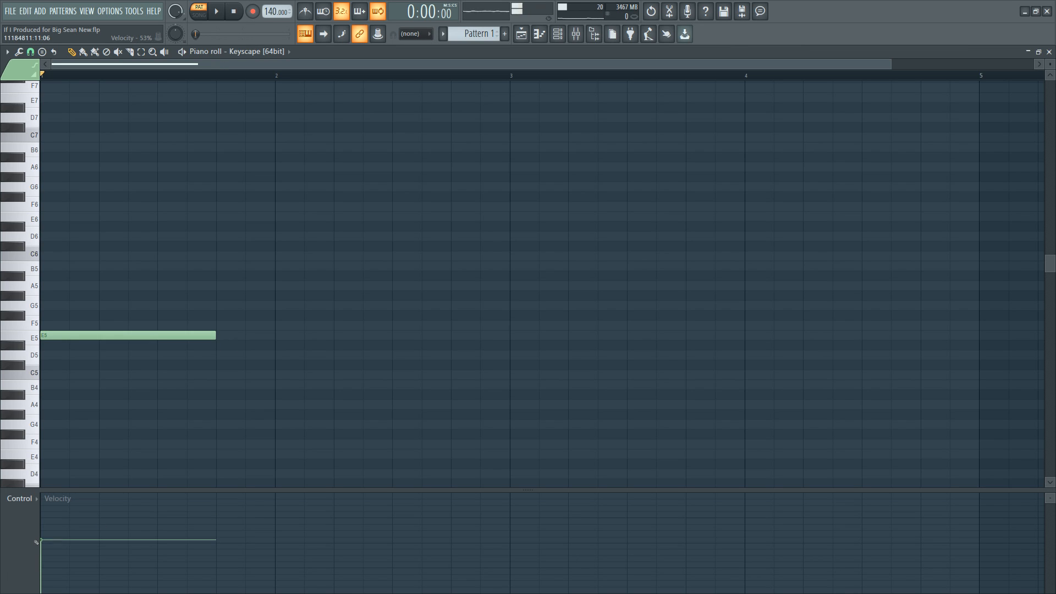
{"action": "scroll", "coordinate": [102, 80], "scroll_direction": "down", "scroll_amount": 1}
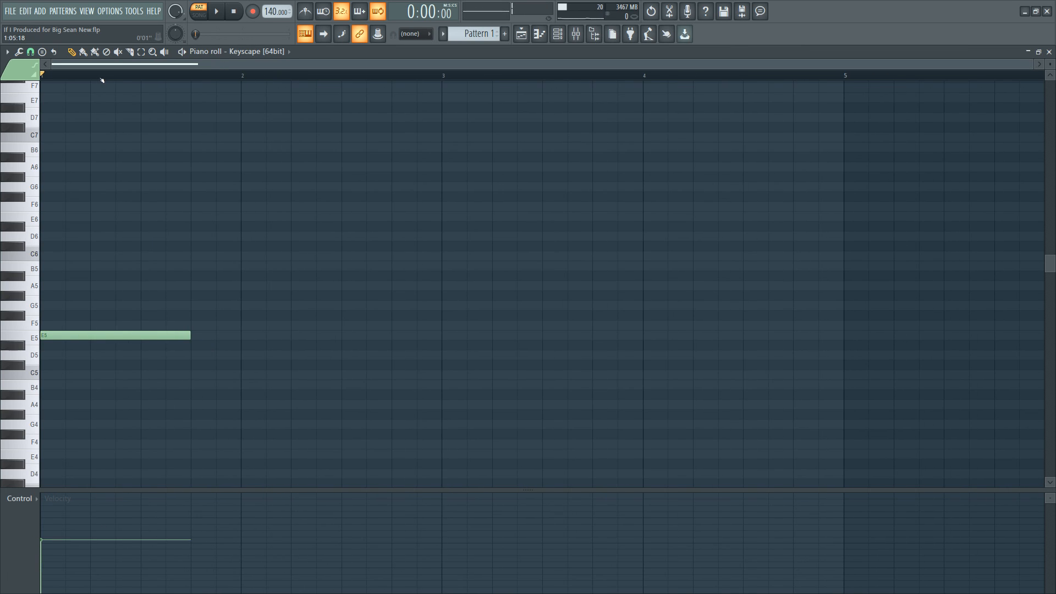
{"action": "scroll", "coordinate": [96, 198], "scroll_direction": "down", "scroll_amount": 5}
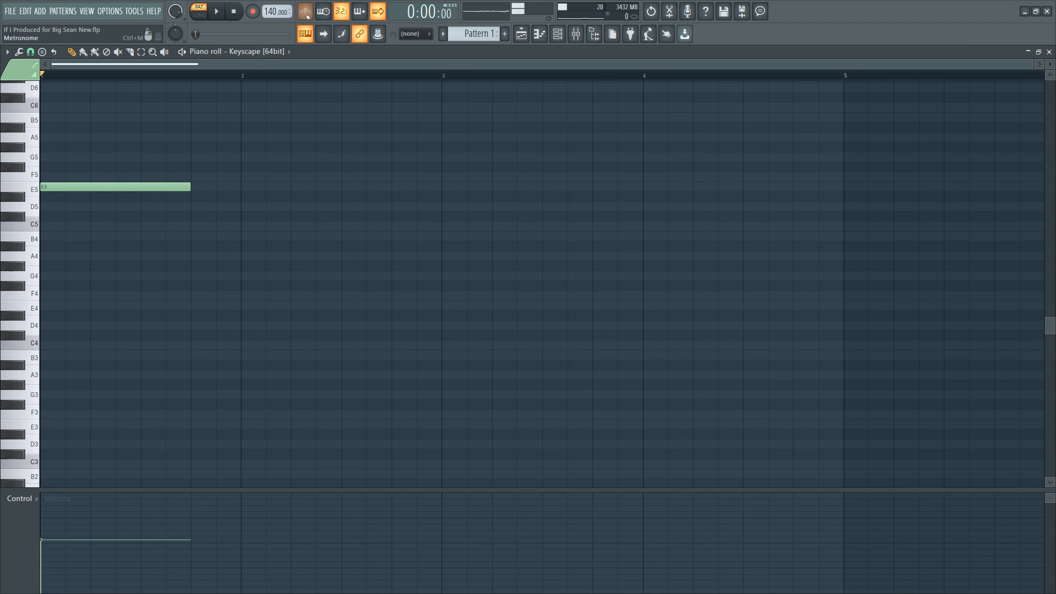
Tap in the tempo with the tempo tapper and fine-tune it to 148 BPM with the metronome enabled.
{"action": "right_click", "coordinate": [277, 11]}
{"action": "left_click", "coordinate": [456, 31]}
{"action": "left_click", "coordinate": [519, 276]}
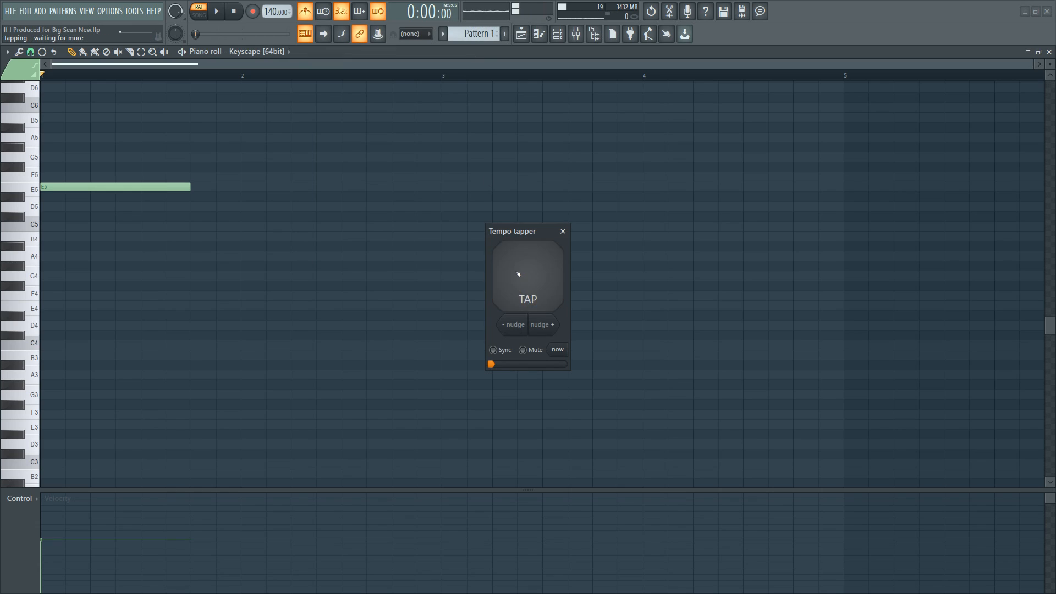
{"action": "left_click", "coordinate": [521, 275]}
{"action": "left_click", "coordinate": [521, 274]}
{"action": "left_click", "coordinate": [521, 275]}
{"action": "left_click", "coordinate": [521, 274]}
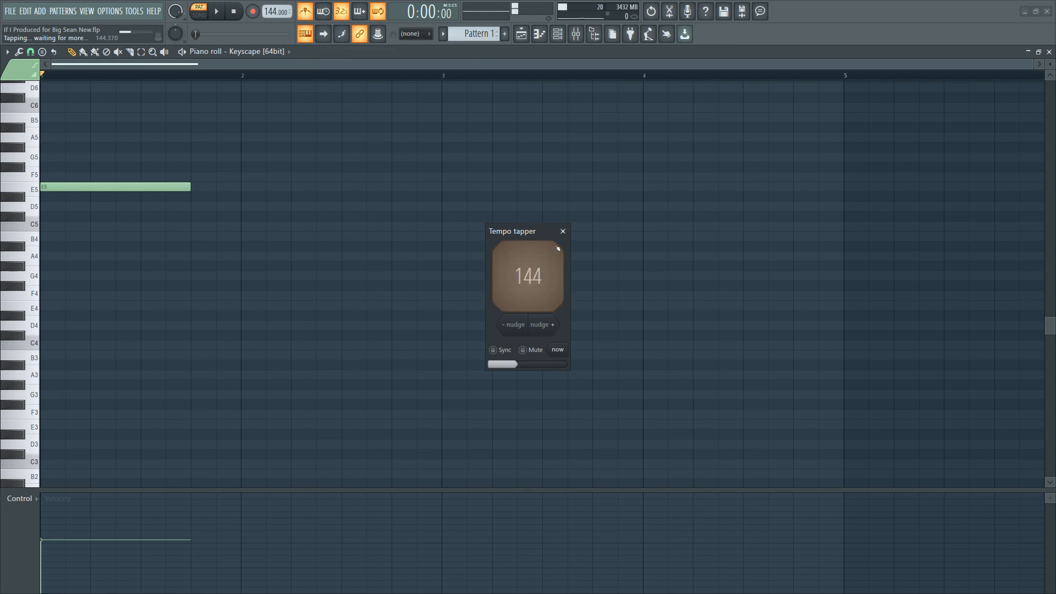
{"action": "left_click", "coordinate": [561, 231]}
{"action": "left_click_drag", "start_coordinate": [273, 12], "coordinate": [273, 8]}
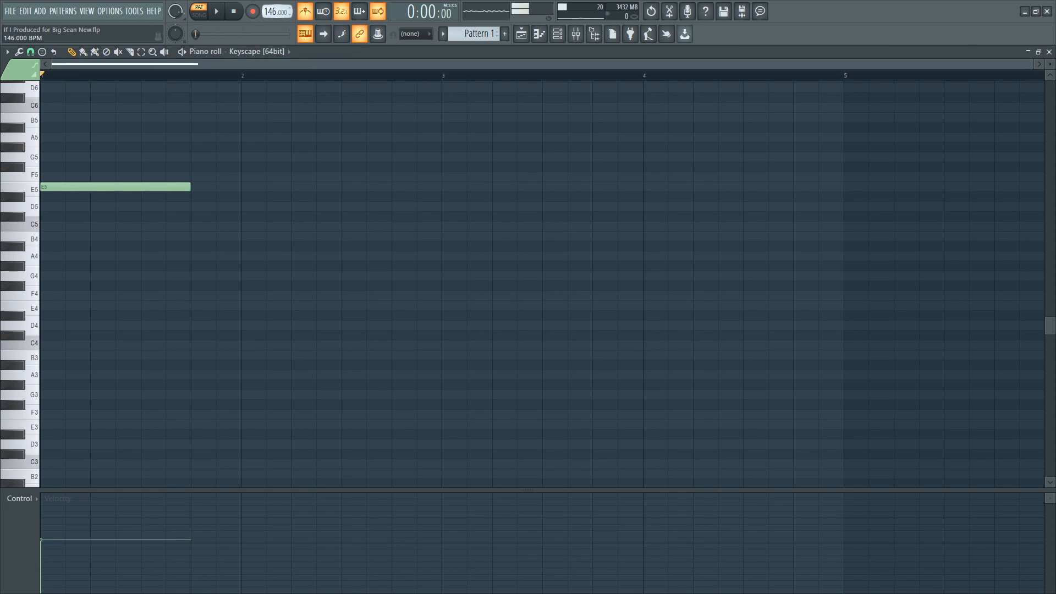
{"action": "scroll", "coordinate": [273, 12], "scroll_direction": "up", "scroll_amount": 1}
{"action": "scroll", "coordinate": [273, 12], "scroll_direction": "up", "scroll_amount": 1}
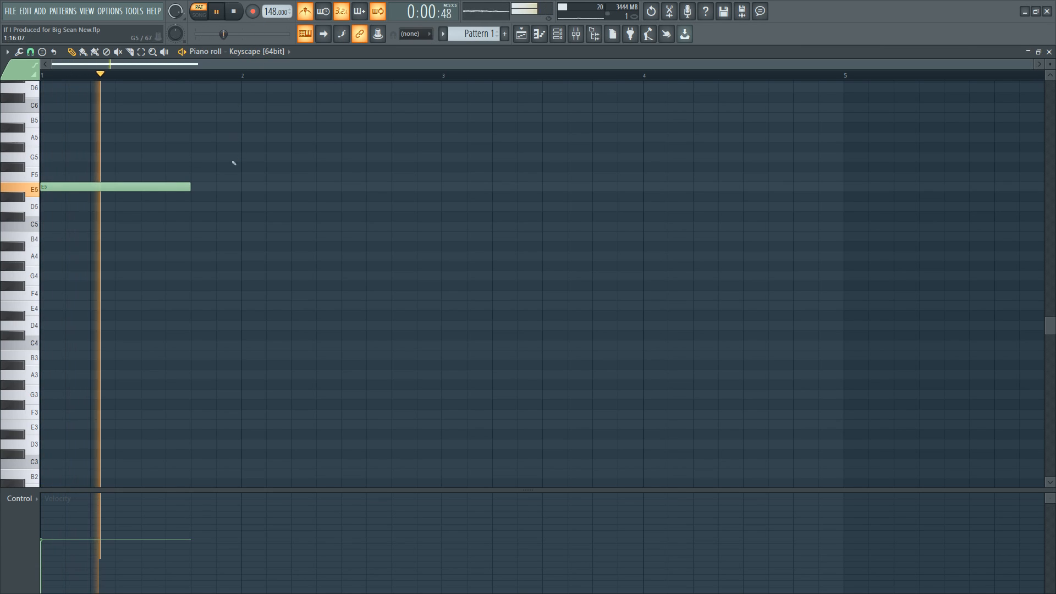
Open the TR-808 channel, preview its preset pattern and select variation E.
{"action": "left_click", "coordinate": [560, 38]}
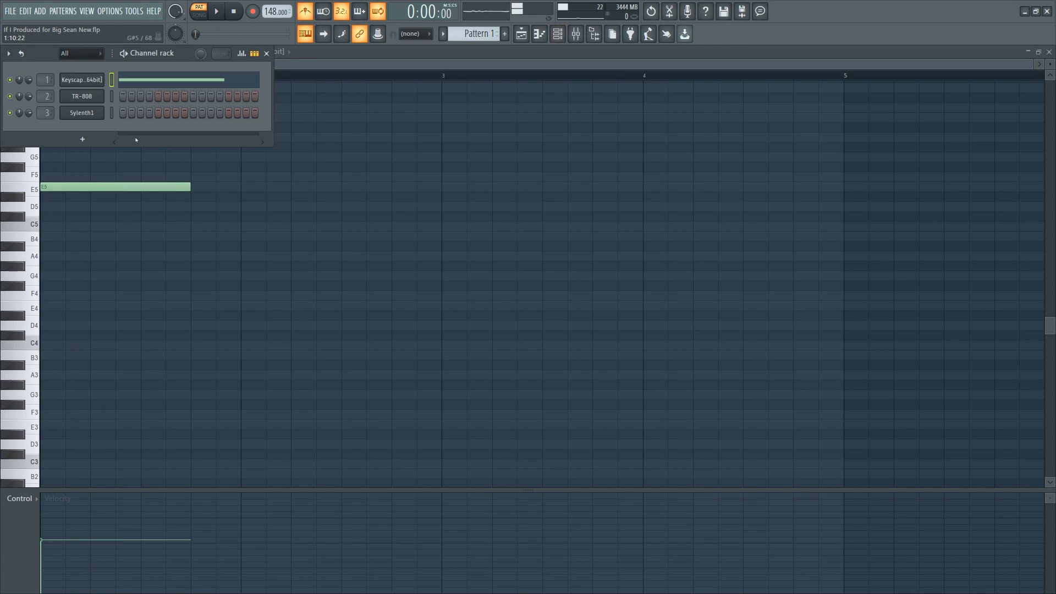
{"action": "left_click", "coordinate": [82, 97]}
{"action": "left_click", "coordinate": [177, 488]}
{"action": "left_click", "coordinate": [177, 488]}
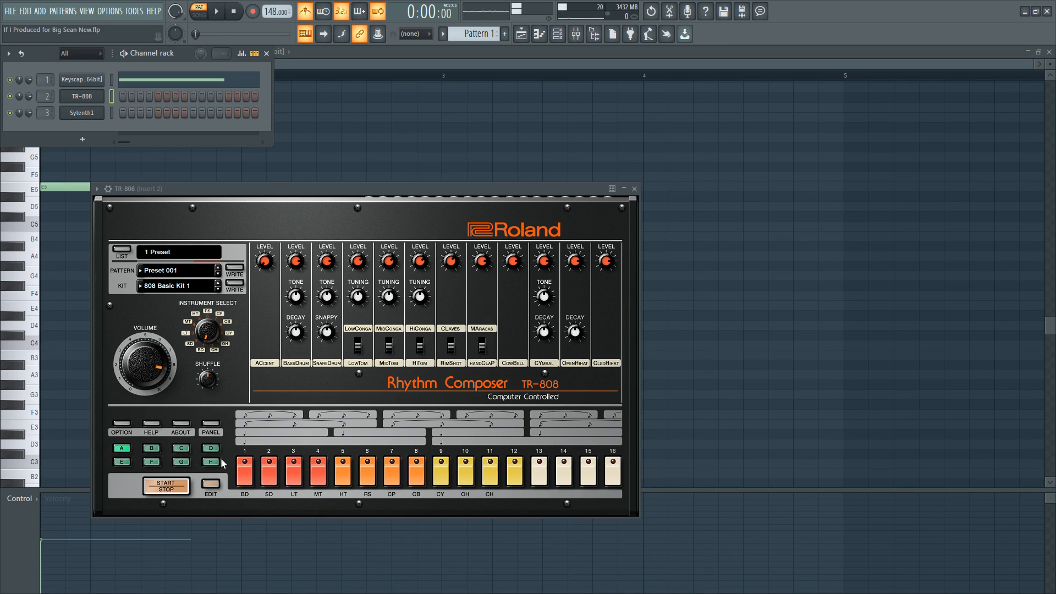
{"action": "left_click", "coordinate": [125, 447]}
{"action": "left_click", "coordinate": [126, 462]}
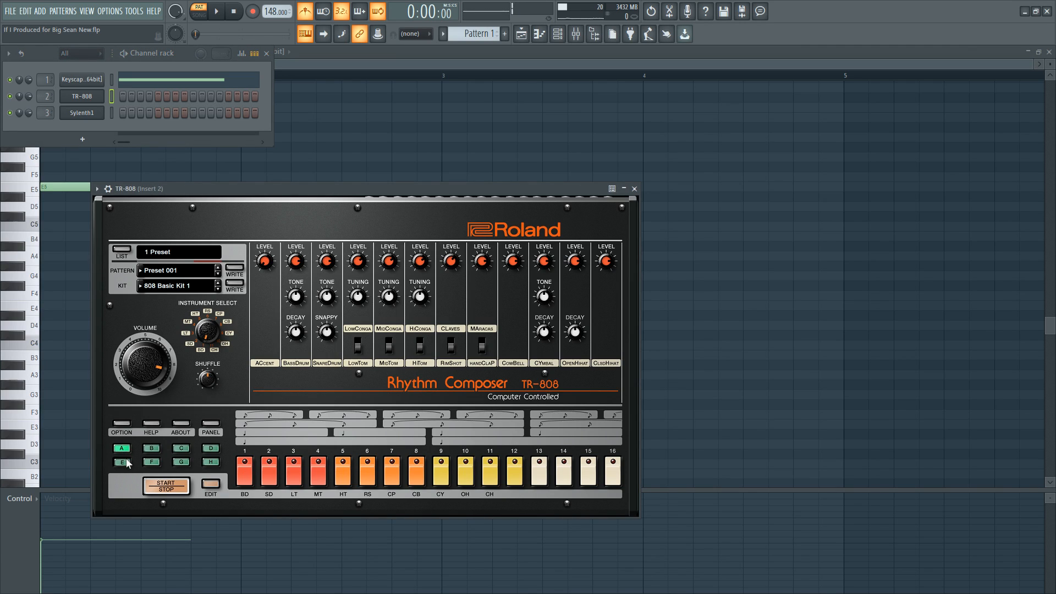
{"action": "left_click", "coordinate": [167, 54]}
{"action": "key", "text": "space"}
{"action": "key", "text": "space"}
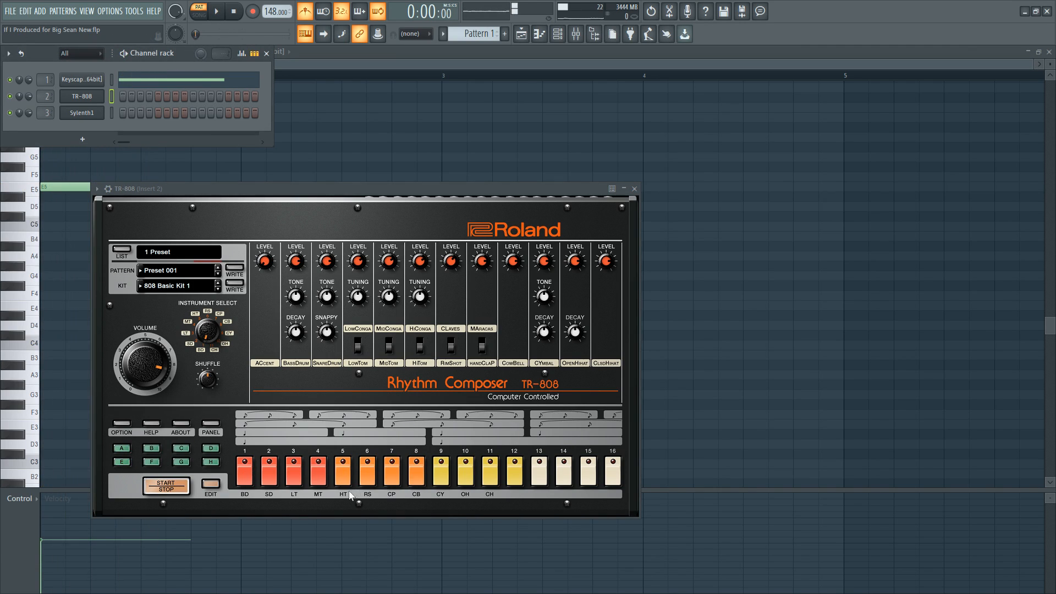
Open the TR-808's step-edit grid and move the plugin window up so every instrument row fits on screen.
{"action": "left_click", "coordinate": [212, 484]}
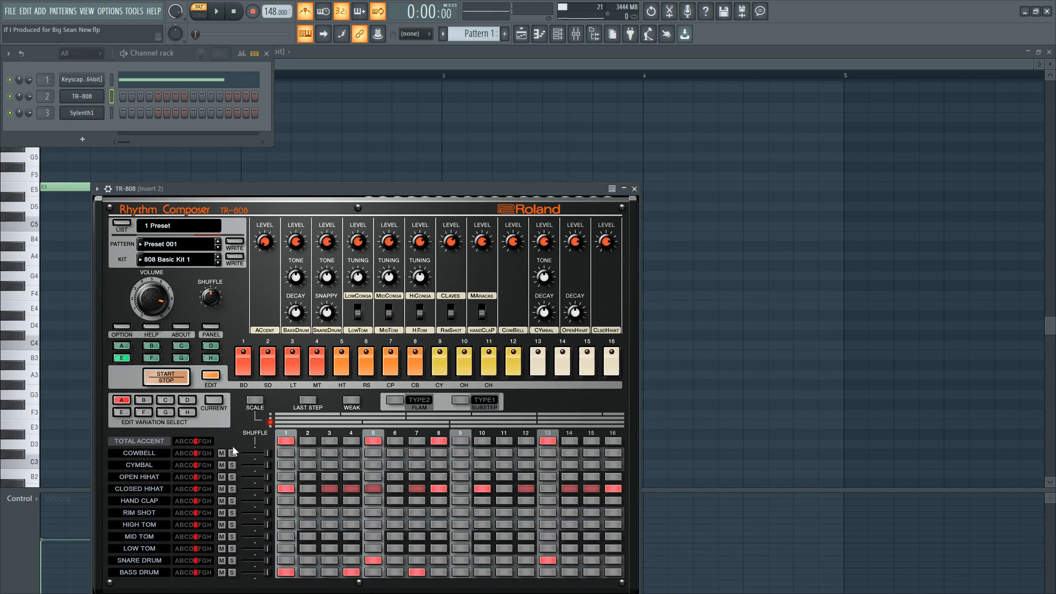
{"action": "left_click", "coordinate": [286, 441]}
{"action": "left_click_drag", "start_coordinate": [323, 193], "coordinate": [344, 48]}
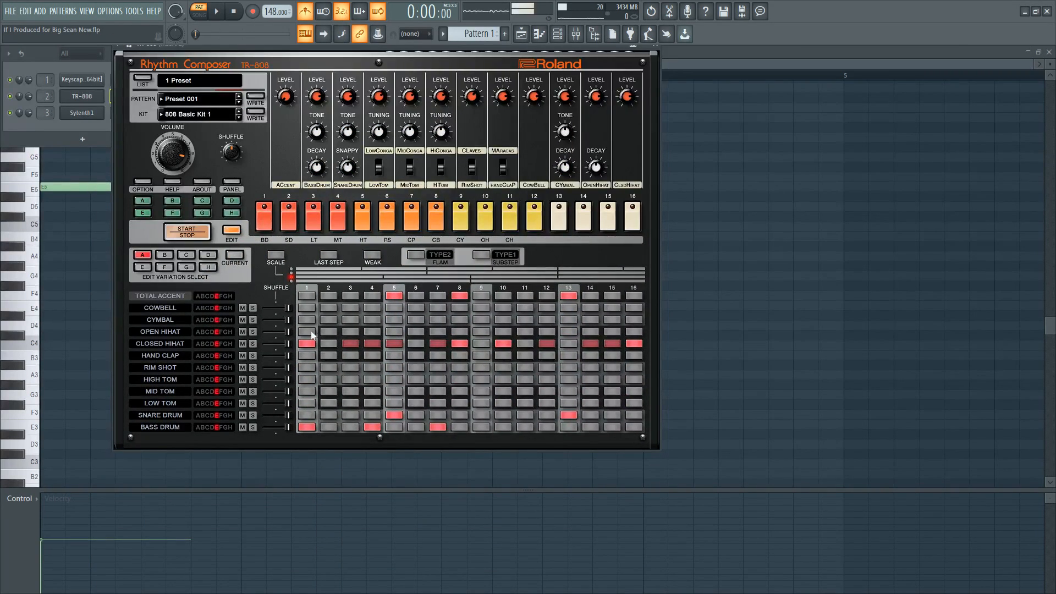
Clear all remaining bass drum, snare drum, closed hihat and total accent steps from the TR-808 pattern.
{"action": "left_click", "coordinate": [303, 427]}
{"action": "left_click", "coordinate": [392, 416]}
{"action": "left_click", "coordinate": [437, 427]}
{"action": "left_click", "coordinate": [459, 344]}
{"action": "left_click", "coordinate": [438, 344]}
{"action": "left_click", "coordinate": [388, 344]}
{"action": "left_click", "coordinate": [370, 345]}
{"action": "left_click", "coordinate": [356, 345]}
{"action": "left_click", "coordinate": [365, 344]}
{"action": "left_click", "coordinate": [355, 345]}
{"action": "left_click", "coordinate": [391, 344]}
{"action": "left_click", "coordinate": [394, 296]}
{"action": "left_click", "coordinate": [459, 296]}
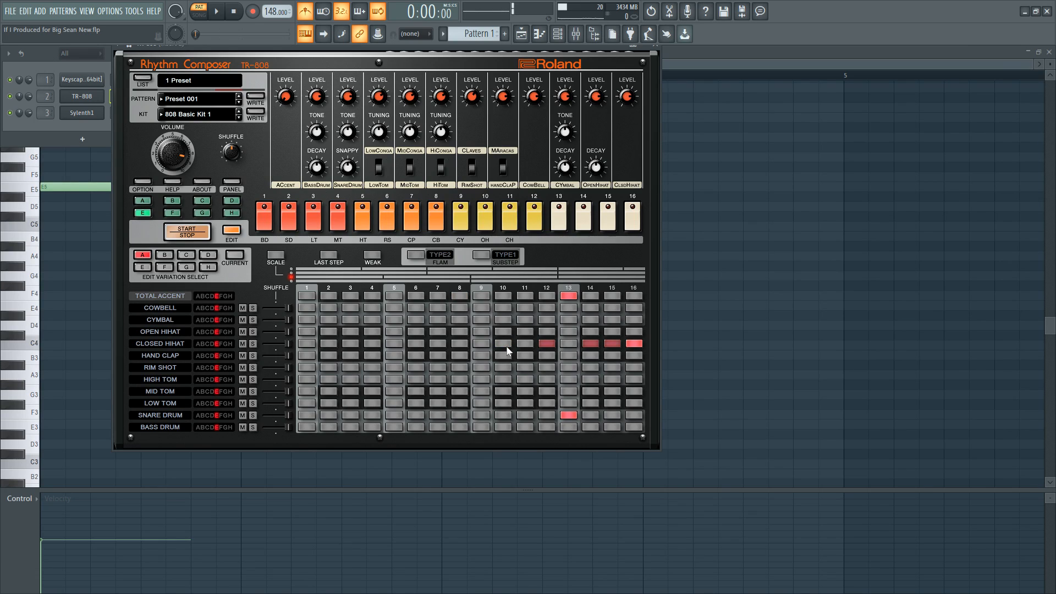
{"action": "left_click", "coordinate": [505, 345]}
{"action": "left_click", "coordinate": [546, 344]}
{"action": "left_click", "coordinate": [590, 344]}
{"action": "left_click", "coordinate": [633, 344]}
{"action": "left_click", "coordinate": [570, 296]}
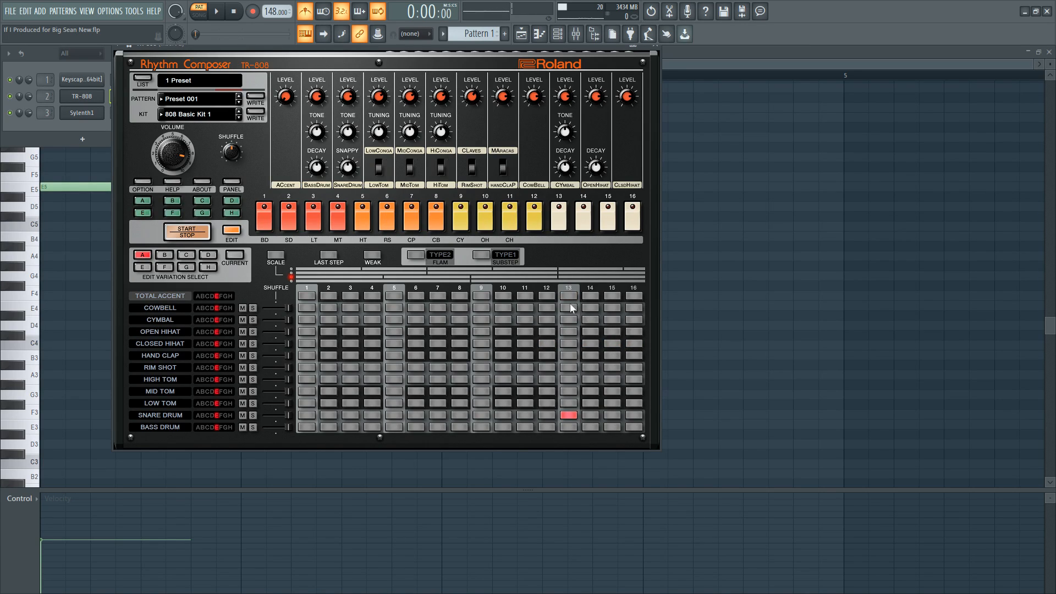
{"action": "left_click", "coordinate": [574, 418]}
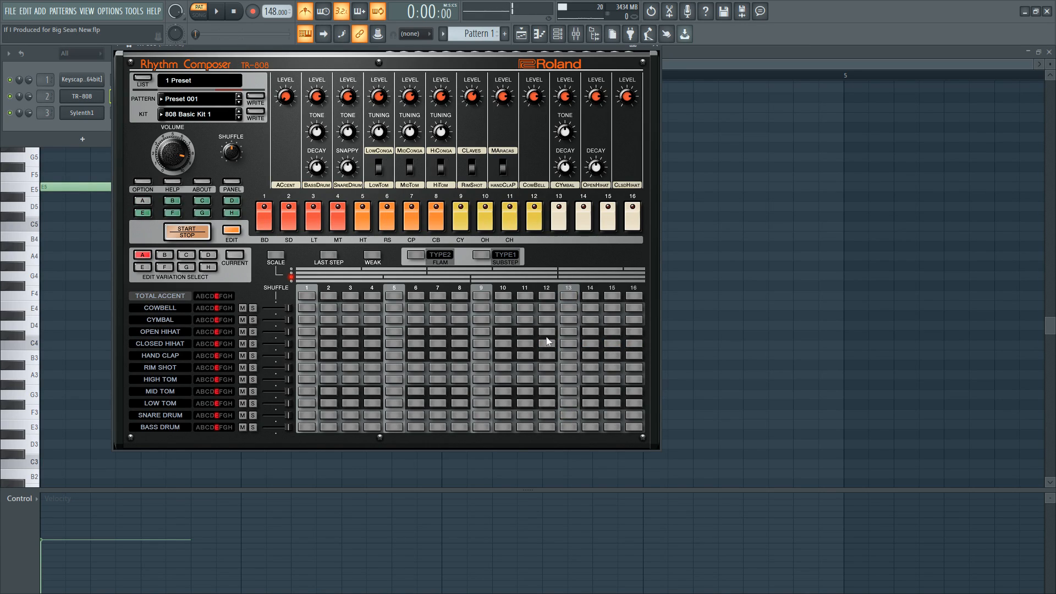
Delete the TR-808 channel from the channel rack.
{"action": "left_click", "coordinate": [654, 51]}
{"action": "key", "text": "space"}
{"action": "key", "text": "space"}
{"action": "left_click", "coordinate": [84, 97]}
{"action": "right_click", "coordinate": [95, 95]}
{"action": "left_click", "coordinate": [185, 292]}
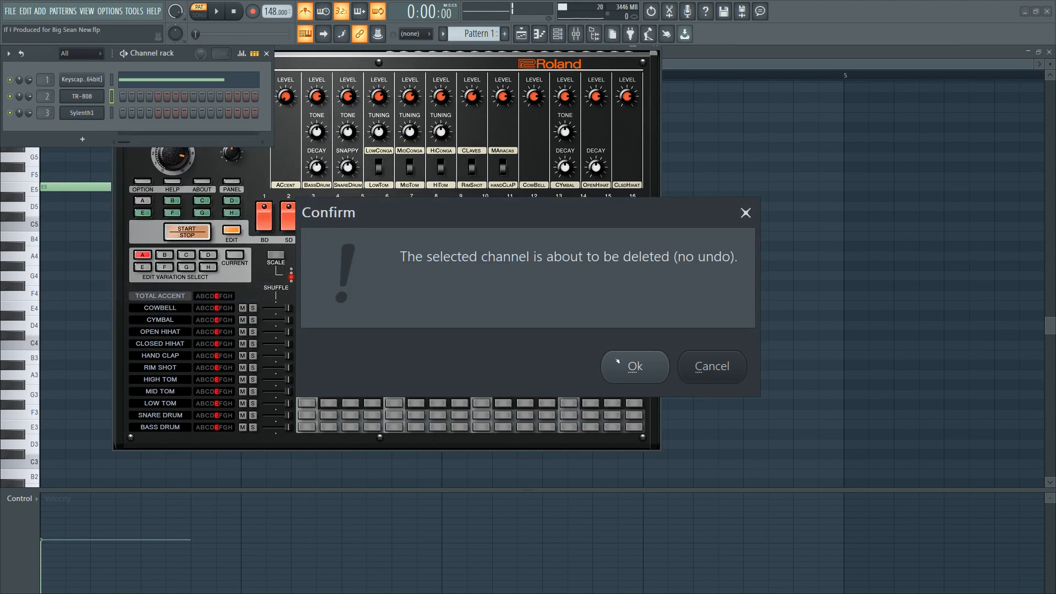
{"action": "left_click", "coordinate": [635, 367]}
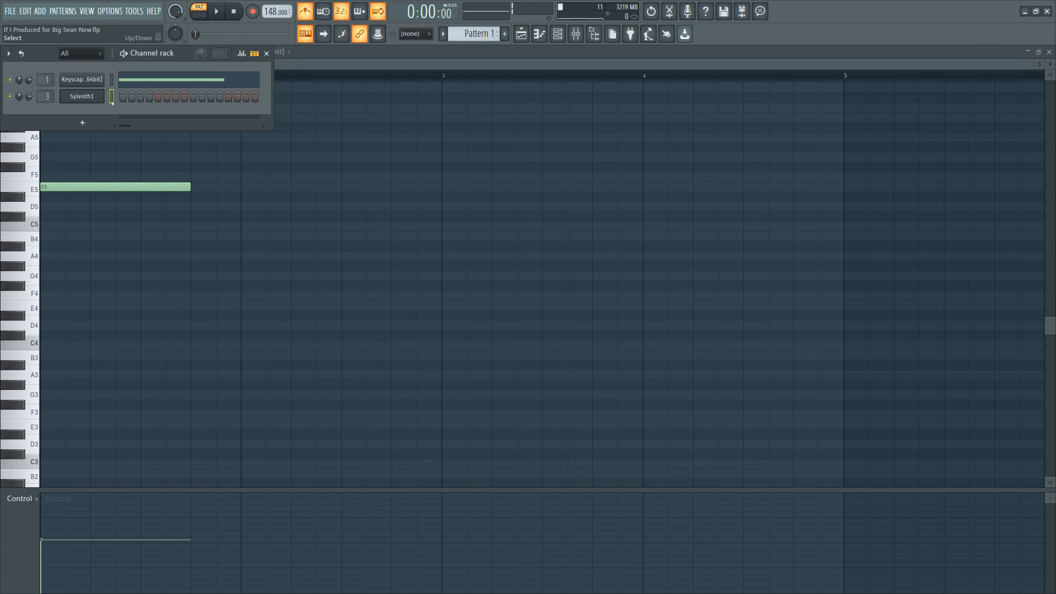
Add two consecutive two-beat G5 notes to the Keyscape melody, starting half a beat before bar 2.
{"action": "key", "text": "space"}
{"action": "key", "text": "F6"}
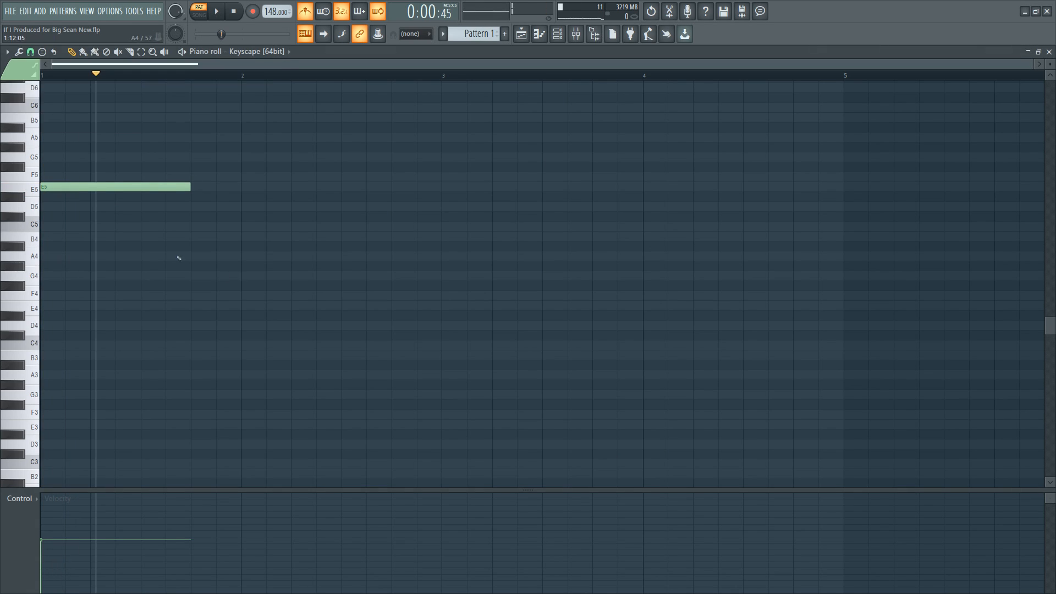
{"action": "key", "text": "space"}
{"action": "left_click_drag", "start_coordinate": [286, 177], "coordinate": [239, 149]}
{"action": "key", "text": "space"}
{"action": "key", "text": "space"}
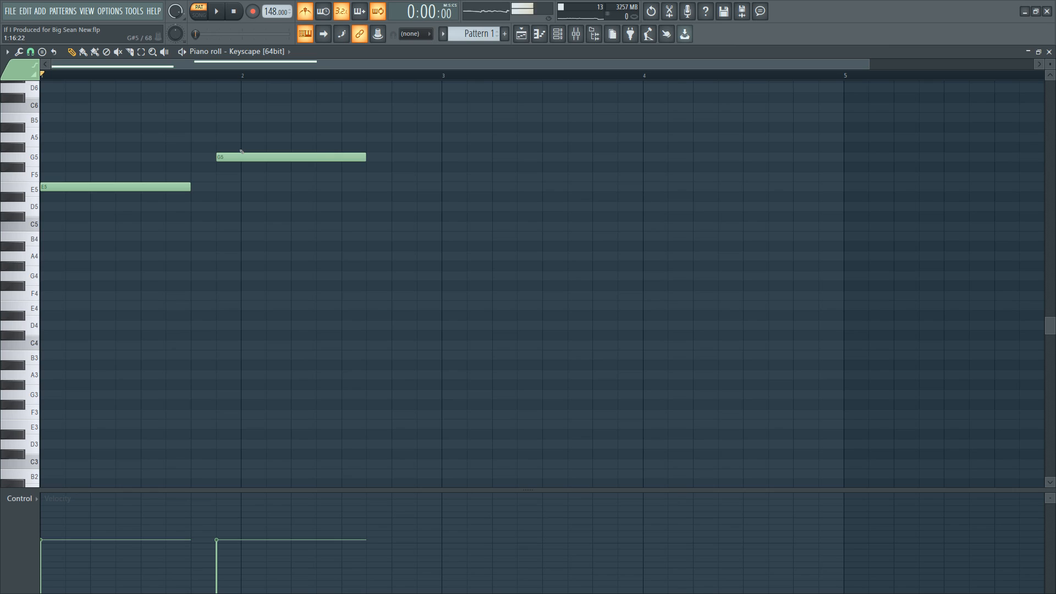
{"action": "key", "text": "space"}
{"action": "left_click_drag", "start_coordinate": [366, 157], "coordinate": [317, 157]}
{"action": "left_click", "coordinate": [342, 156]}
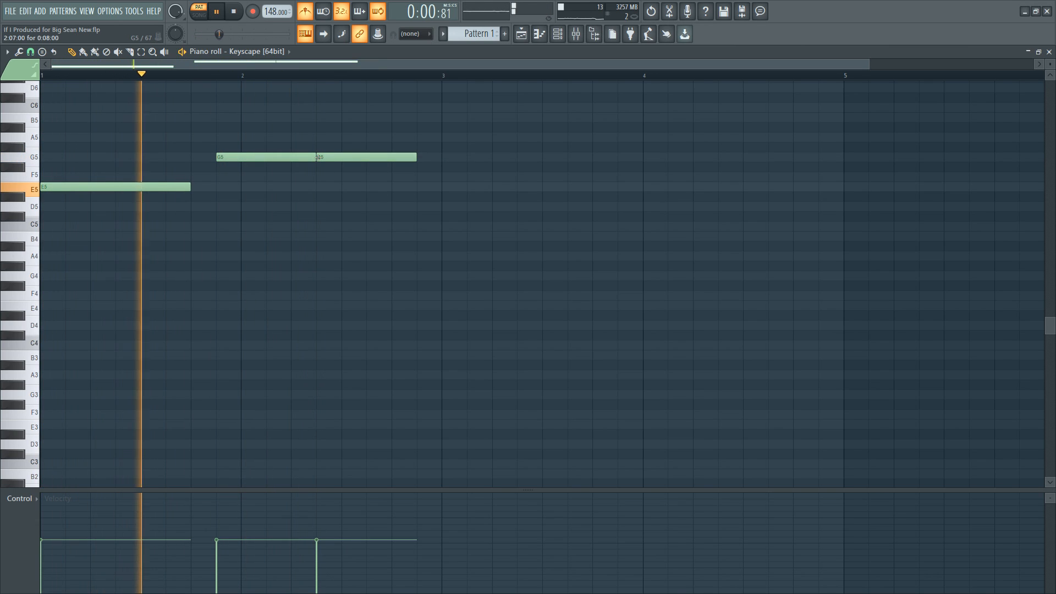
{"action": "key", "text": "space"}
Add a 3.5-beat E5 at bar 3, followed directly by an F5 that lasts until bar 5.
{"action": "left_click", "coordinate": [445, 187]}
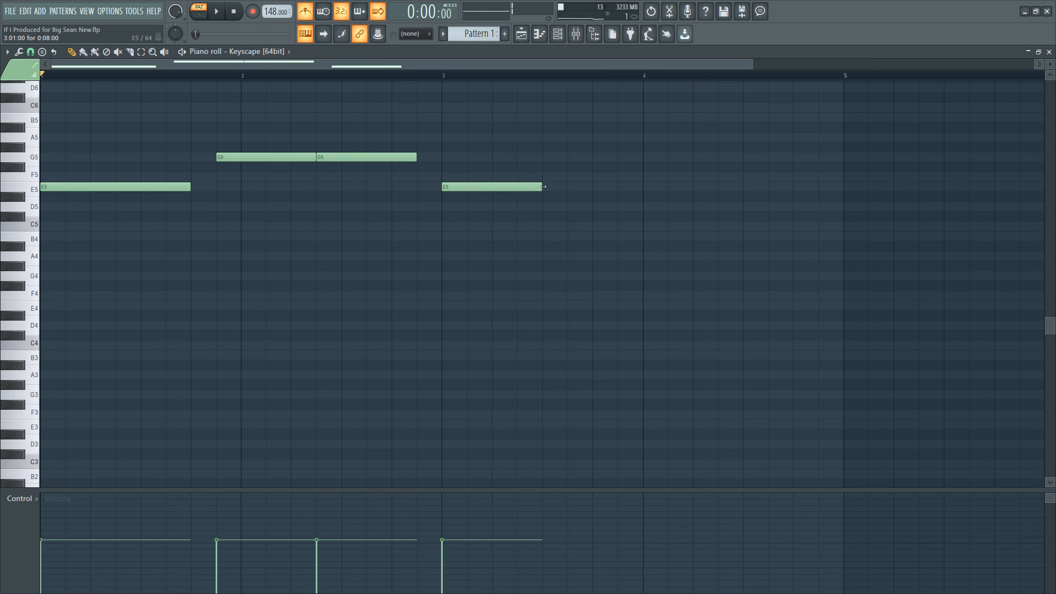
{"action": "left_click", "coordinate": [721, 177]}
{"action": "key", "text": "space"}
{"action": "left_click_drag", "start_coordinate": [721, 176], "coordinate": [666, 180]}
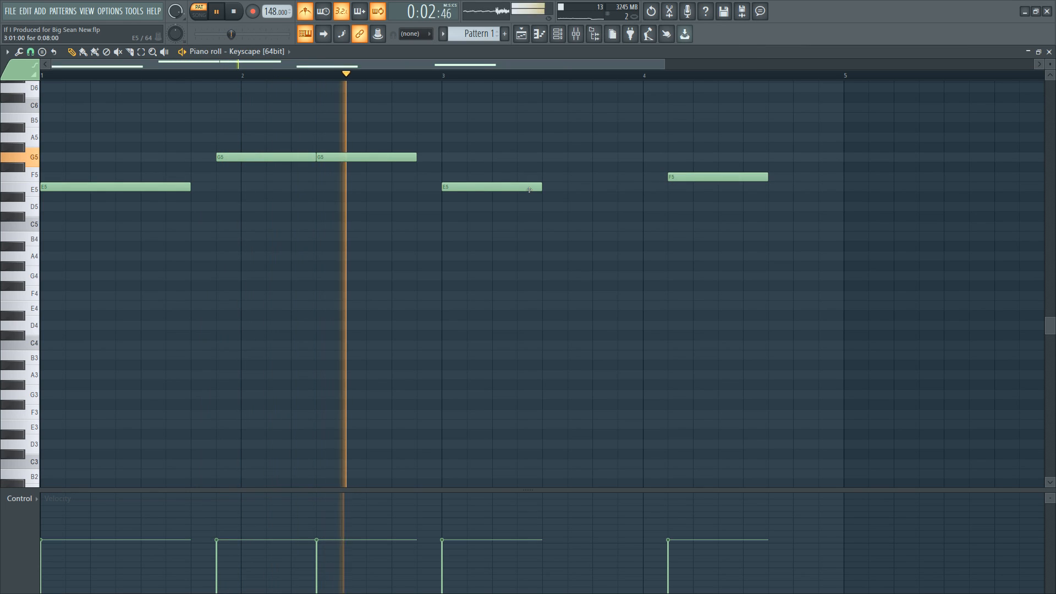
{"action": "left_click_drag", "start_coordinate": [540, 188], "coordinate": [617, 190]}
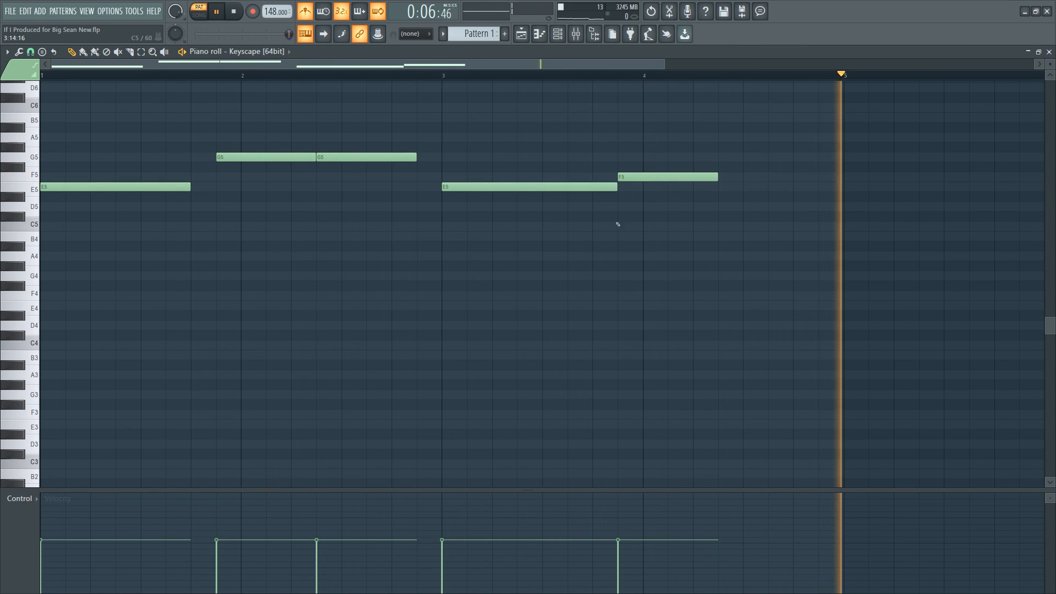
{"action": "left_click_drag", "start_coordinate": [718, 175], "coordinate": [843, 177]}
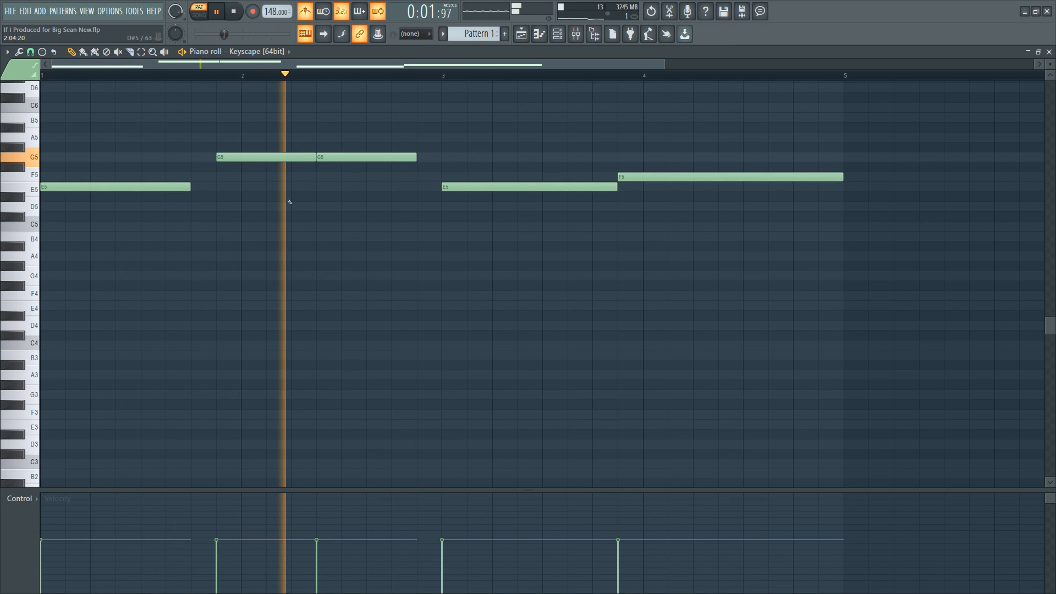
Close the melody's gaps by extending the first E5 to the first G5 and the second G5 to bar 3.
{"action": "key", "text": "space"}
{"action": "left_click_drag", "start_coordinate": [189, 187], "coordinate": [215, 187]}
{"action": "left_click", "coordinate": [424, 158]}
{"action": "right_click", "coordinate": [433, 157]}
{"action": "left_click", "coordinate": [430, 148]}
{"action": "right_click", "coordinate": [424, 149]}
{"action": "left_click_drag", "start_coordinate": [425, 158], "coordinate": [440, 158]}
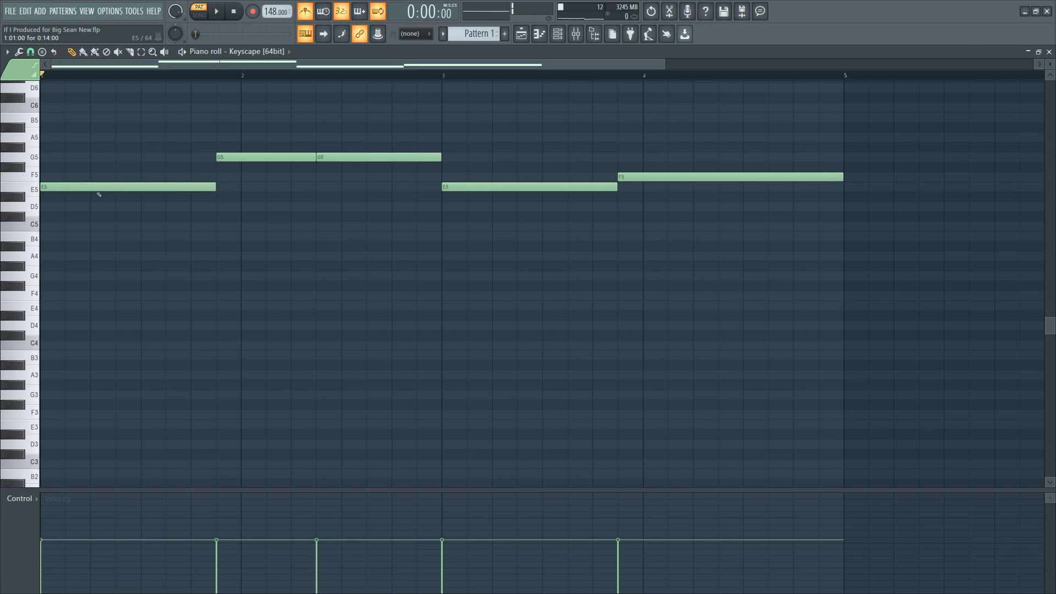
Stack C#5, A4, F#4 and D4 beneath the first E5 and extend them to its full length.
{"action": "left_click", "coordinate": [63, 186]}
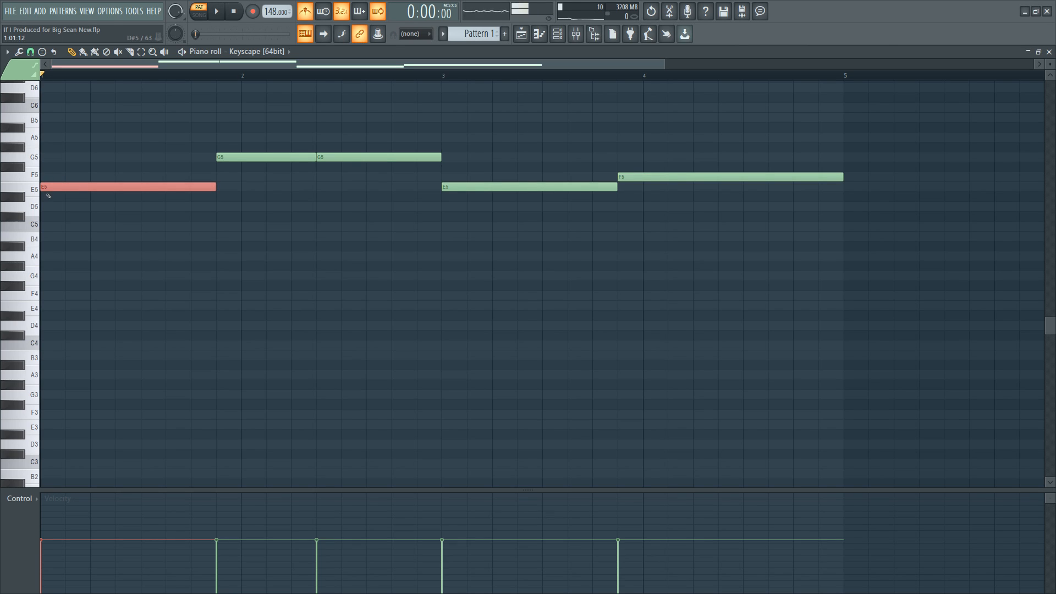
{"action": "left_click", "coordinate": [54, 215]}
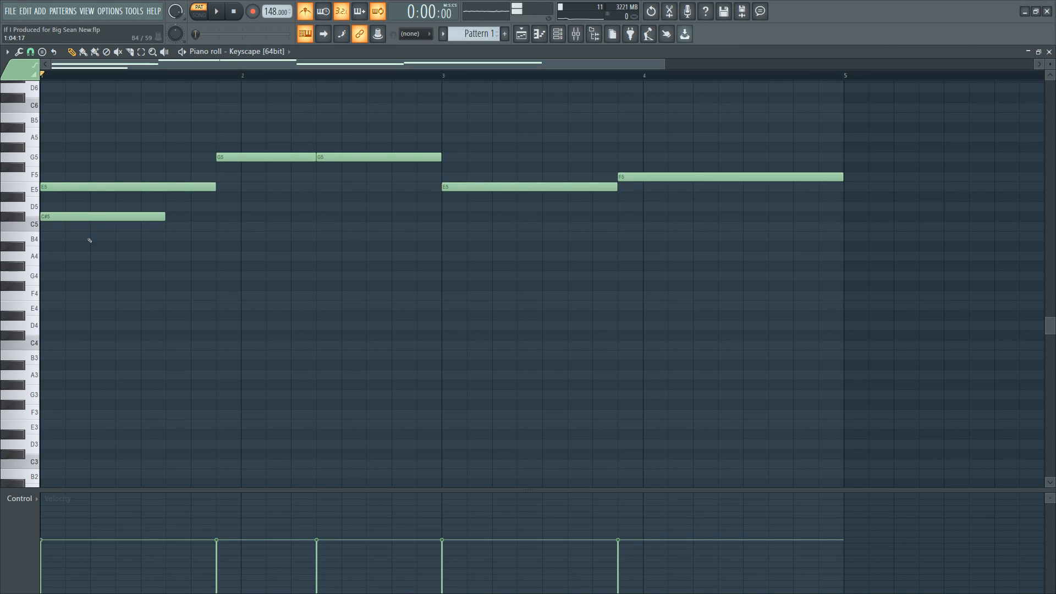
{"action": "left_click_drag", "start_coordinate": [87, 255], "coordinate": [44, 285]}
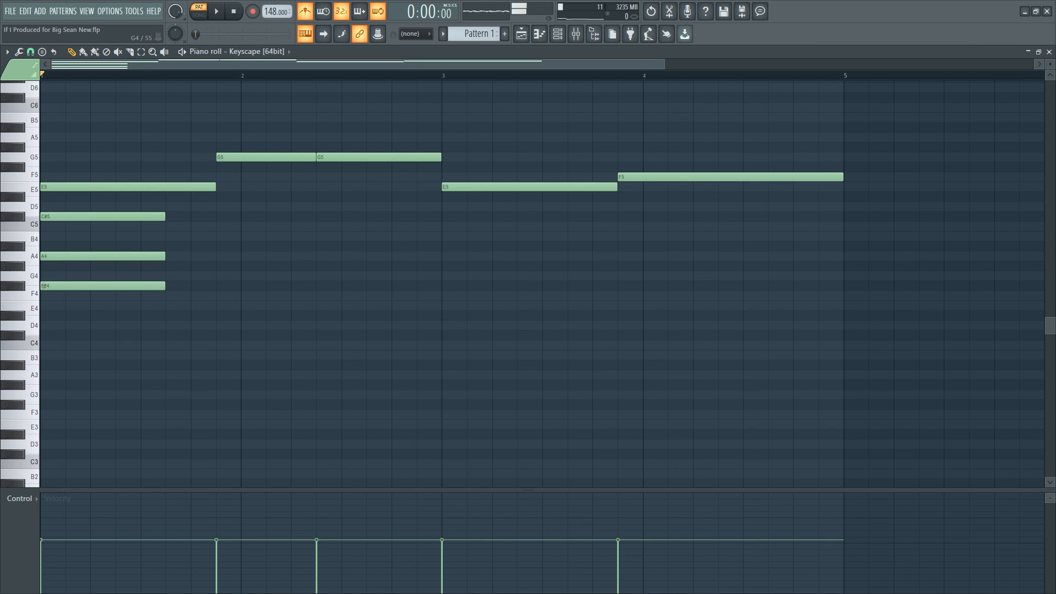
{"action": "left_click", "coordinate": [49, 325]}
{"action": "key", "text": "space"}
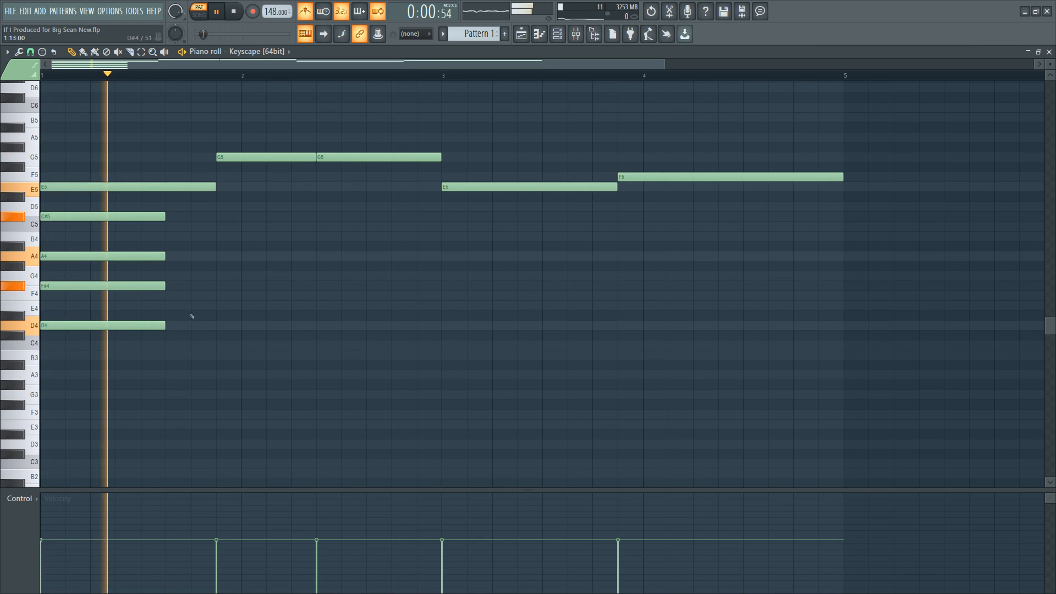
{"action": "key", "text": "space"}
{"action": "left_click_drag", "start_coordinate": [162, 216], "coordinate": [210, 328]}
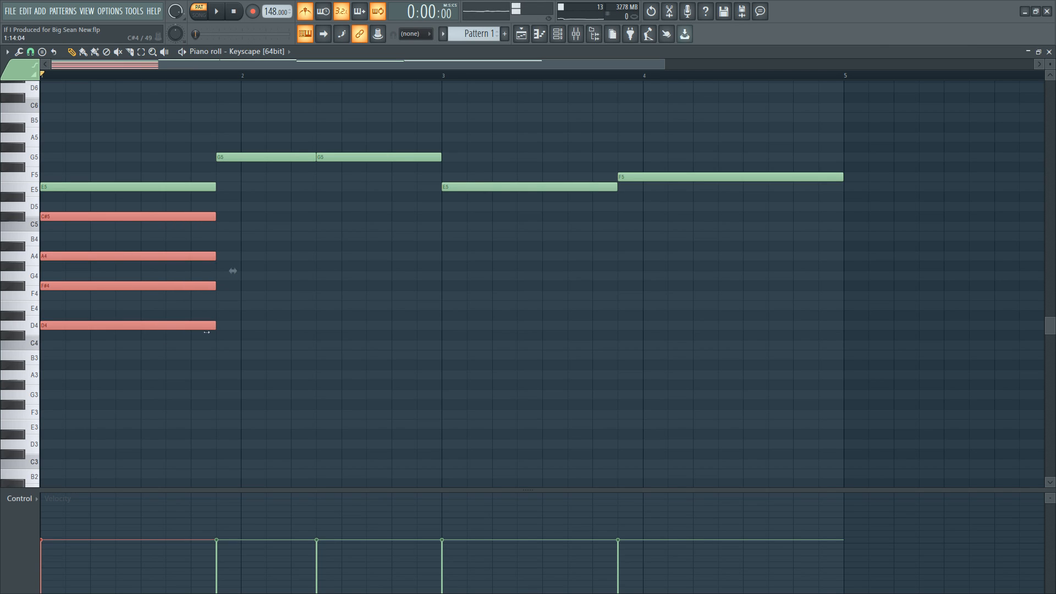
{"action": "left_click", "coordinate": [206, 355], "text": "ctrl"}
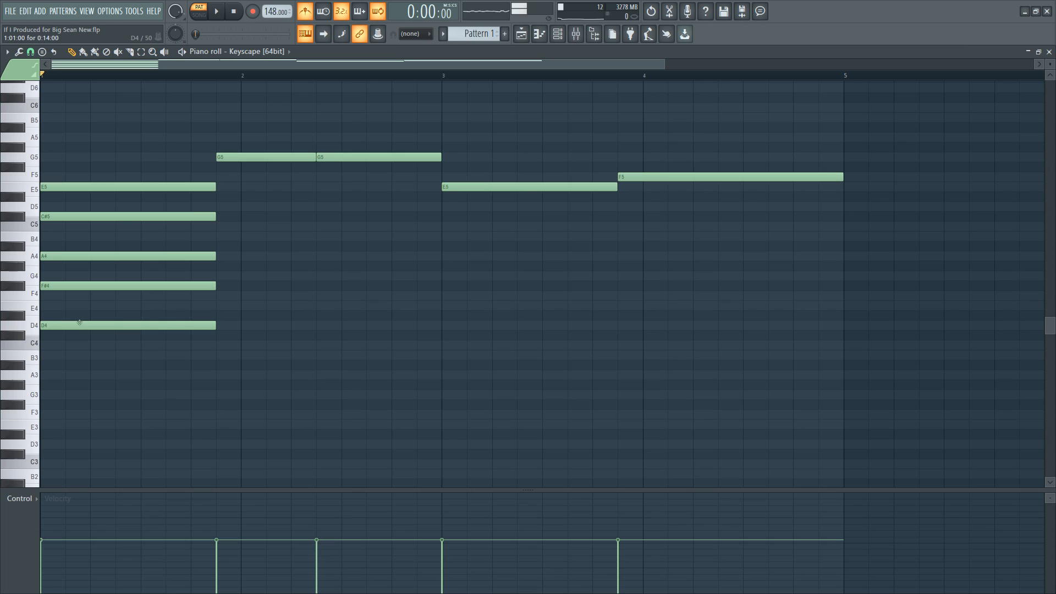
Add a B3 bass note beneath the first chord, matching the chord's length.
{"action": "left_click_drag", "start_coordinate": [81, 354], "coordinate": [85, 170]}
{"action": "left_click", "coordinate": [83, 160], "text": "ctrl"}
{"action": "left_click", "coordinate": [58, 322]}
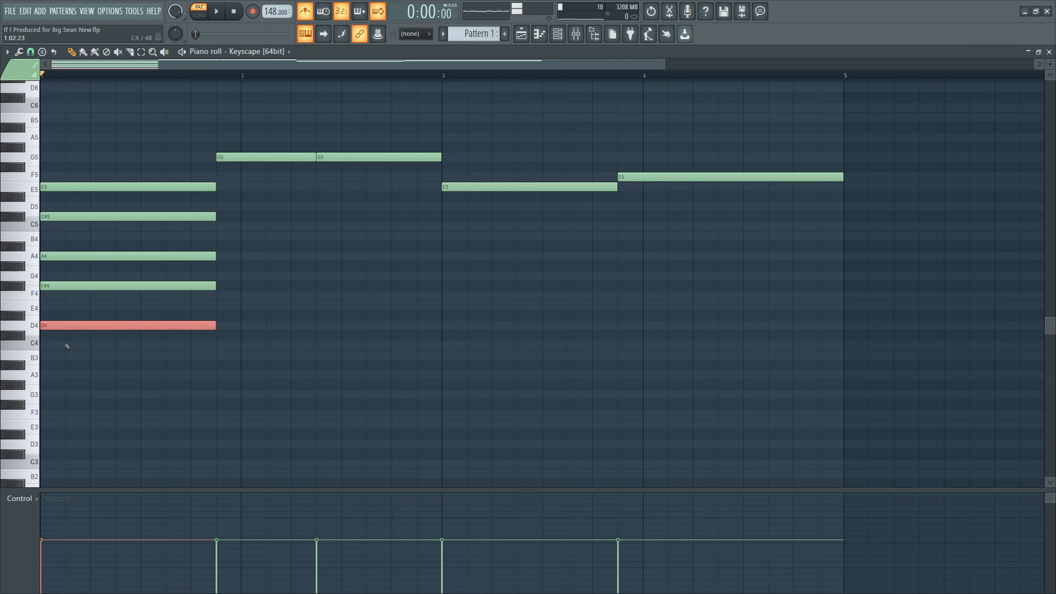
{"action": "left_click", "coordinate": [64, 357]}
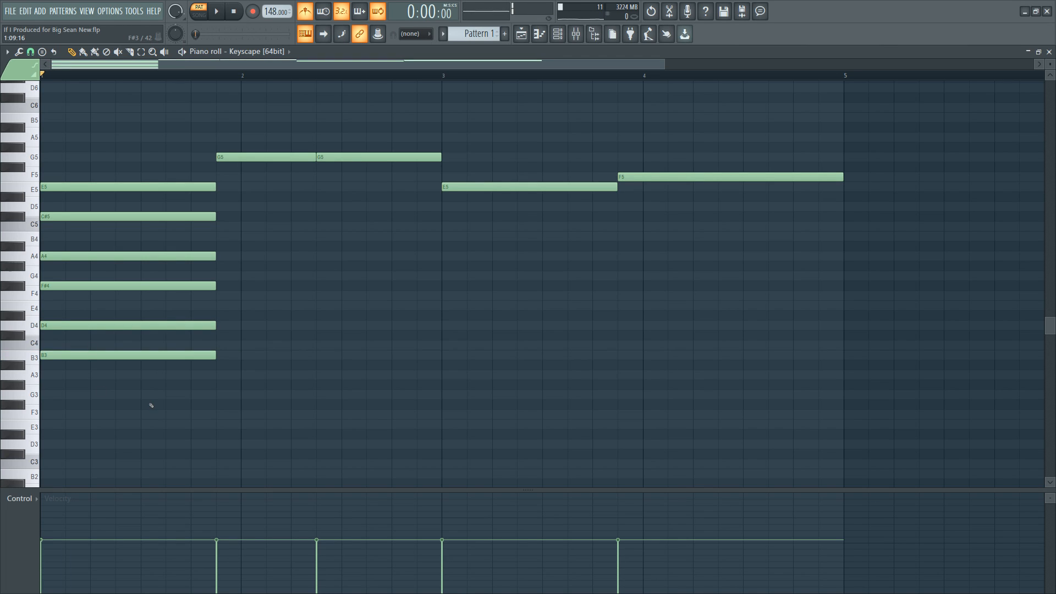
Play back the pattern from the start to hear the first chord.
{"action": "key", "text": "space"}
{"action": "key", "text": "space"}
{"action": "key", "text": "space"}
{"action": "key", "text": "space"}
Try lowering the five notes beneath the first E5 by one semitone to C5, G#4, F4, C#4 and A#3, and play them.
{"action": "left_click", "coordinate": [55, 186]}
{"action": "key", "text": "shift+Up"}
{"action": "left_click_drag", "start_coordinate": [52, 163], "coordinate": [89, 370]}
{"action": "key", "text": "shift+Down"}
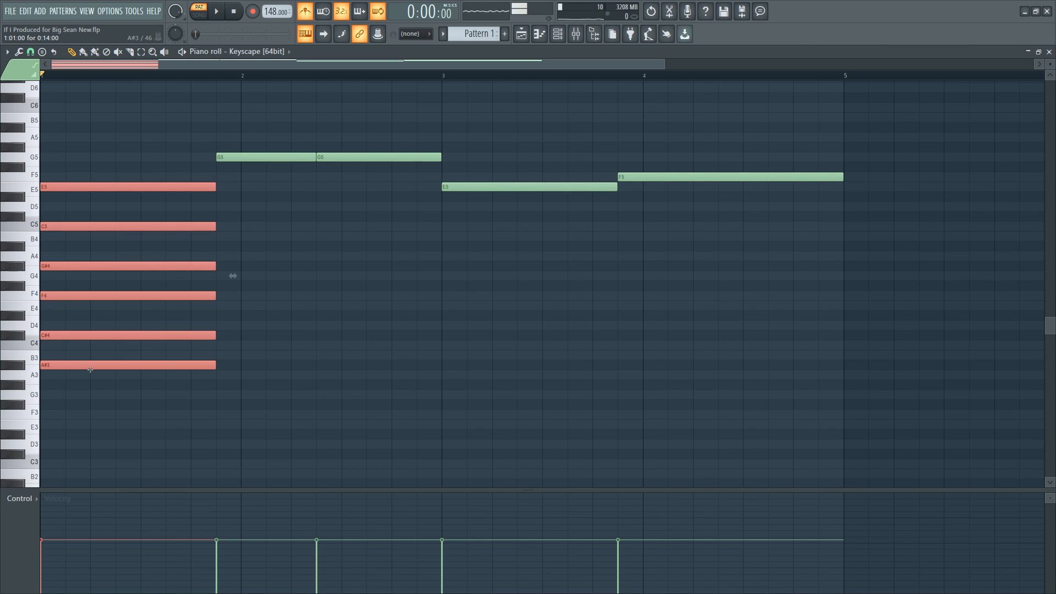
{"action": "left_click", "coordinate": [124, 388], "text": "ctrl"}
{"action": "key", "text": "space"}
{"action": "key", "text": "space"}
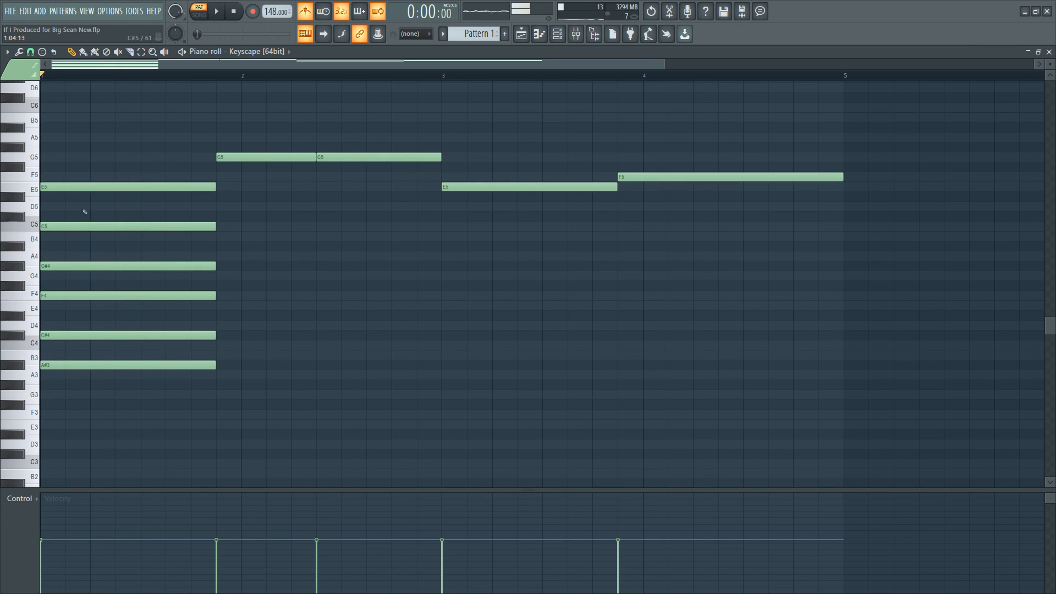
Raise the five lower notes of the first chord back to C#5, A4, F#4, D4 and B3, and play the chord.
{"action": "left_click", "coordinate": [67, 187]}
{"action": "key", "text": "shift+Down"}
{"action": "left_click_drag", "start_coordinate": [57, 172], "coordinate": [76, 351]}
{"action": "key", "text": "space"}
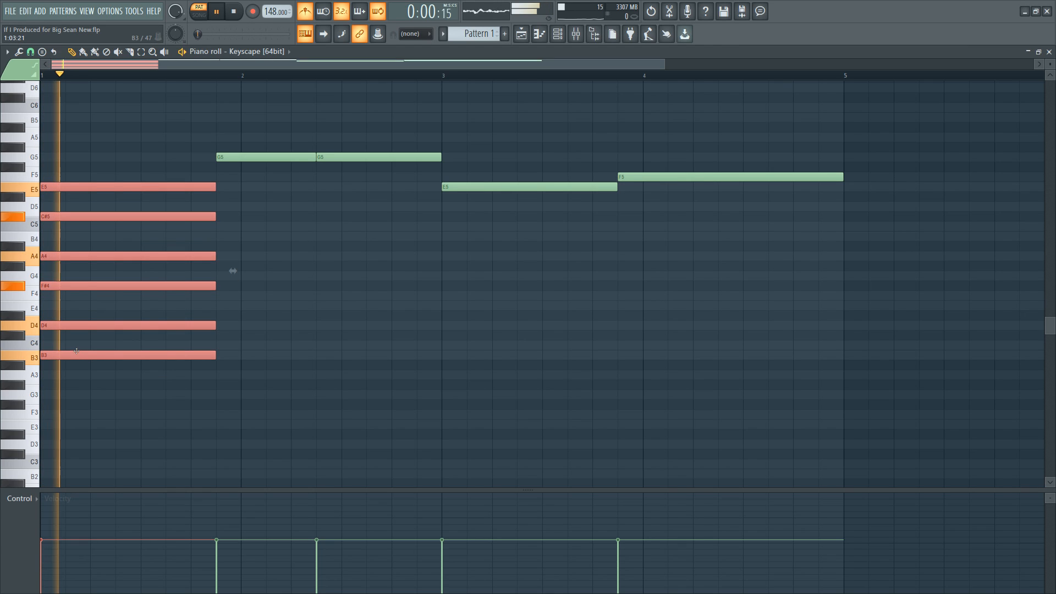
{"action": "key", "text": "space"}
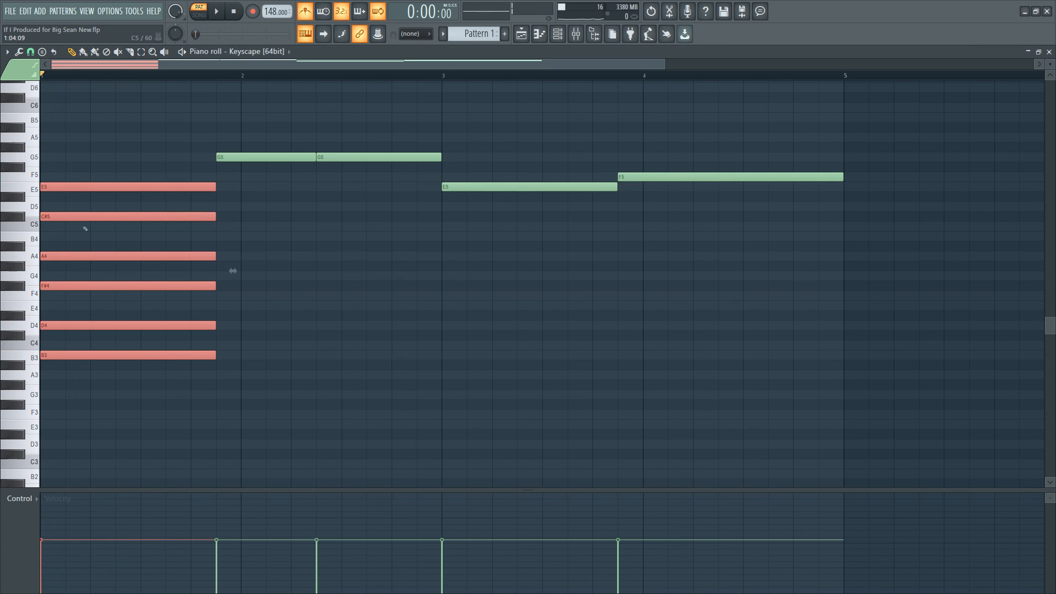
Try F5 as the first chord's top note and play it back.
{"action": "left_click", "coordinate": [57, 186]}
{"action": "left_click_drag", "start_coordinate": [57, 186], "coordinate": [85, 370]}
{"action": "key", "text": "space"}
{"action": "key", "text": "space"}
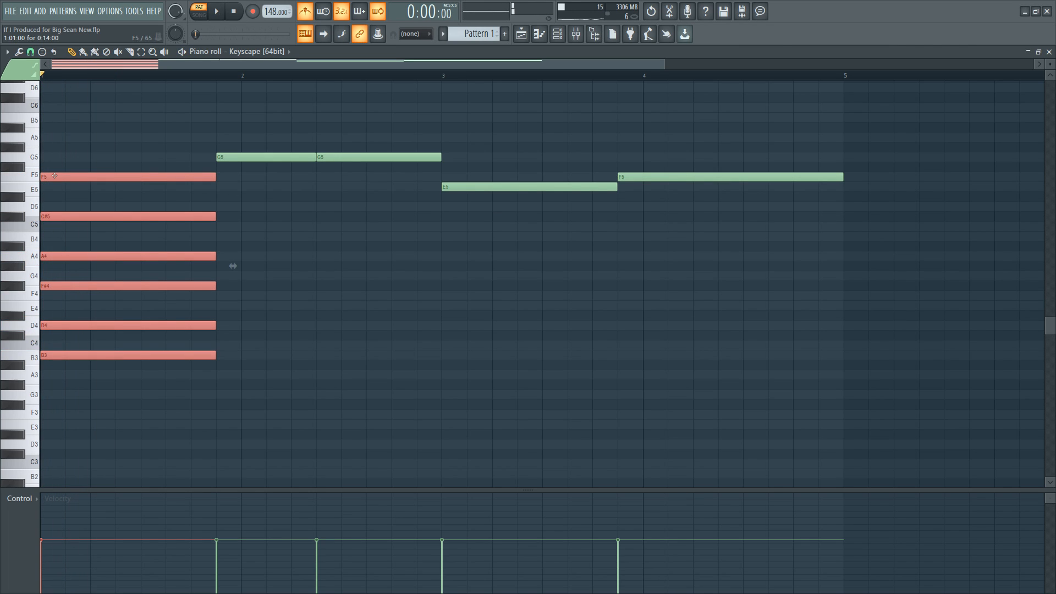
Try F#5 as the first chord's top note and play it back.
{"action": "left_click", "coordinate": [55, 166], "text": "ctrl"}
{"action": "mouse_move", "coordinate": [53, 176]}
{"action": "left_mouse_down"}
{"action": "mouse_move", "coordinate": [51, 195]}
{"action": "mouse_move", "coordinate": [51, 157]}
{"action": "mouse_move", "coordinate": [53, 167]}
{"action": "left_mouse_up"}
{"action": "key", "text": "space"}
{"action": "key", "text": "space"}
{"action": "key", "text": "space"}
{"action": "key", "text": "space"}
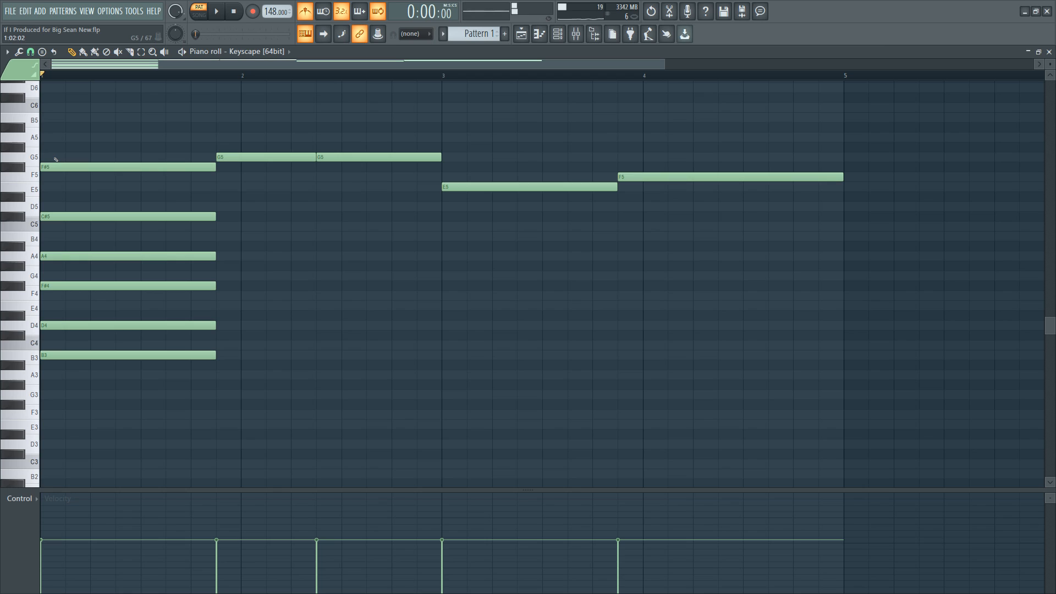
{"action": "key", "text": "space"}
{"action": "key", "text": "space"}
Try transposing the whole first chord down two semitones to E5, B4, G4, E4, C4 and A3, and play it.
{"action": "left_click_drag", "start_coordinate": [54, 154], "coordinate": [95, 370]}
{"action": "key", "text": "Down"}
{"action": "key", "text": "Down"}
{"action": "key", "text": "space"}
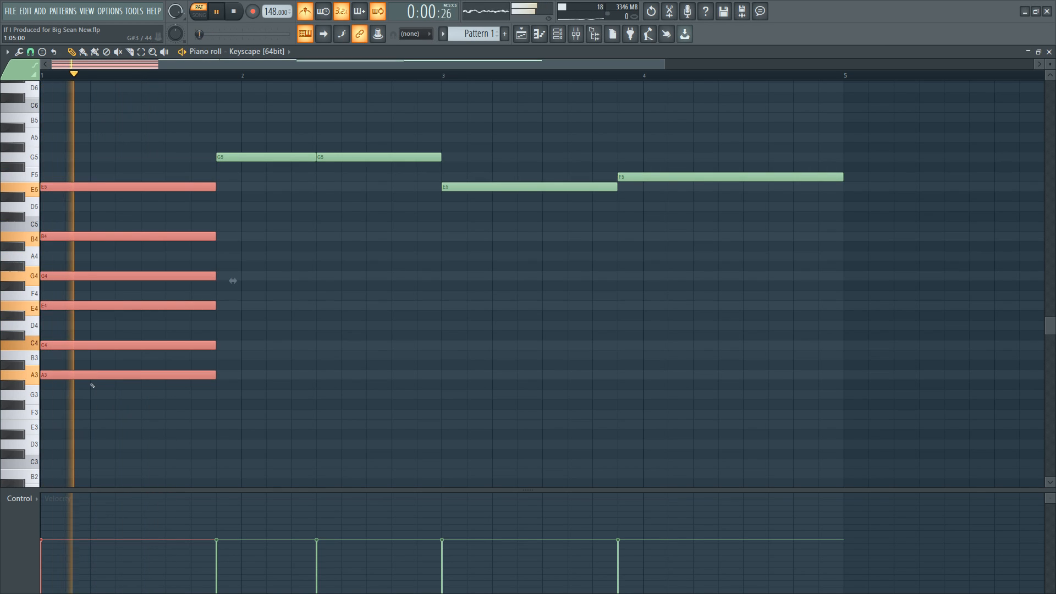
{"action": "left_click", "coordinate": [75, 214]}
{"action": "key", "text": "space"}
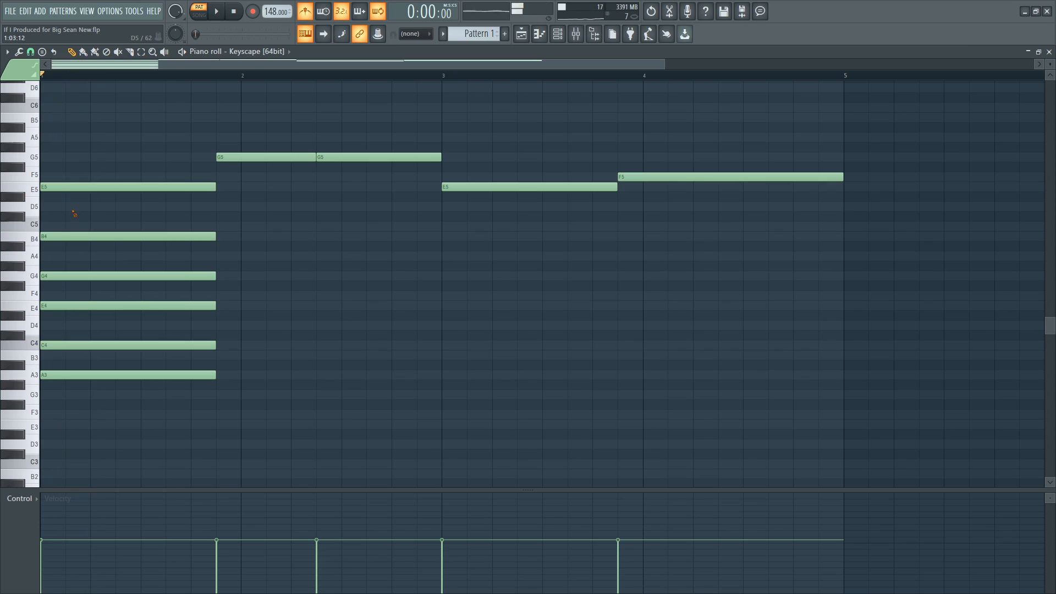
Shift the five notes beneath the first E5 up one semitone and back down to B4, G4, E4, C4 and A3.
{"action": "left_click_drag", "start_coordinate": [53, 224], "coordinate": [90, 378]}
{"action": "key", "text": "Up"}
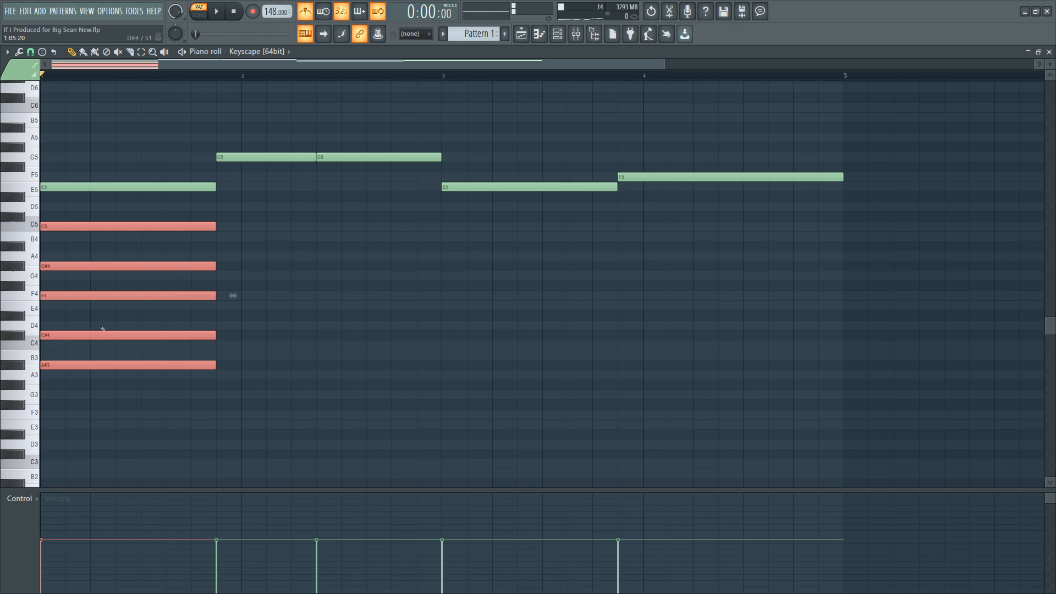
{"action": "key", "text": "shift+Down"}
{"action": "left_click", "coordinate": [78, 205], "text": "ctrl"}
{"action": "left_click_drag", "start_coordinate": [71, 184], "coordinate": [63, 214]}
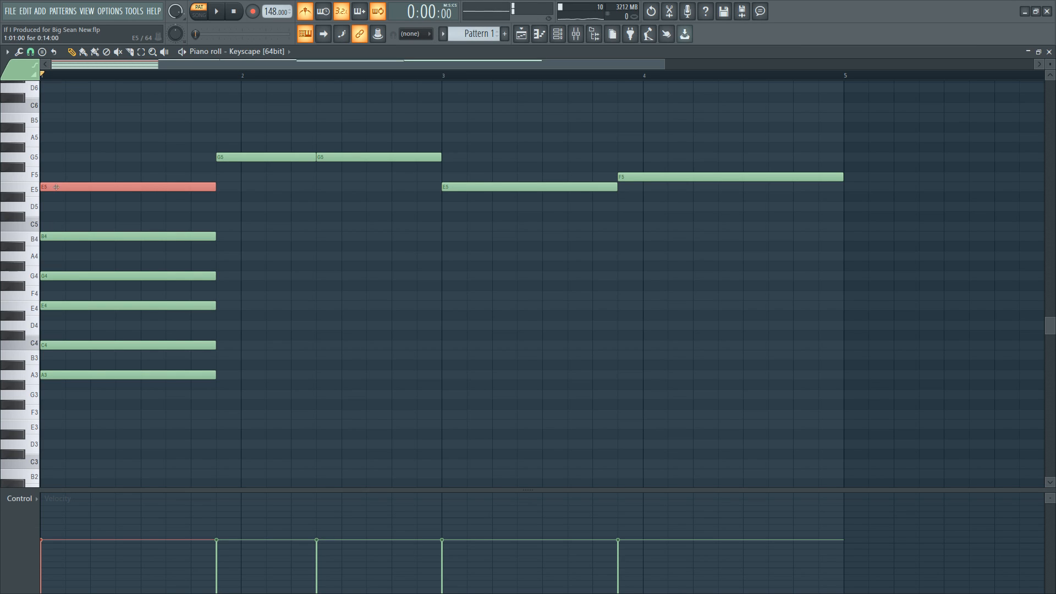
Restore the first chord's lower notes to C#5, A4, F#4, D4 and B3 under the E5, and play it.
{"action": "left_click_drag", "start_coordinate": [56, 190], "coordinate": [72, 353]}
{"action": "key", "text": "space"}
{"action": "left_click", "coordinate": [292, 334], "text": "ctrl"}
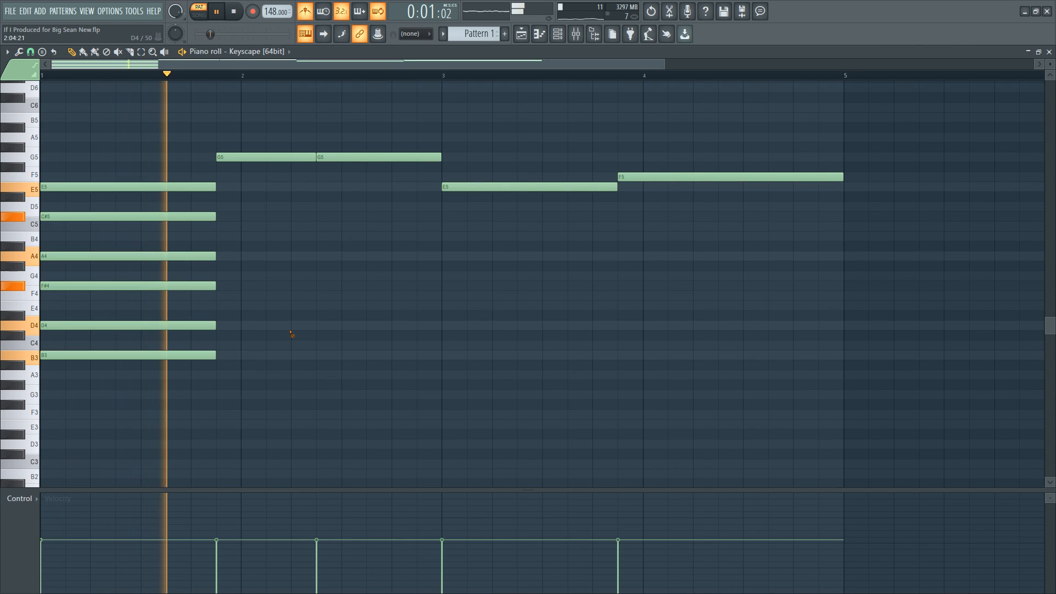
{"action": "key", "text": "space"}
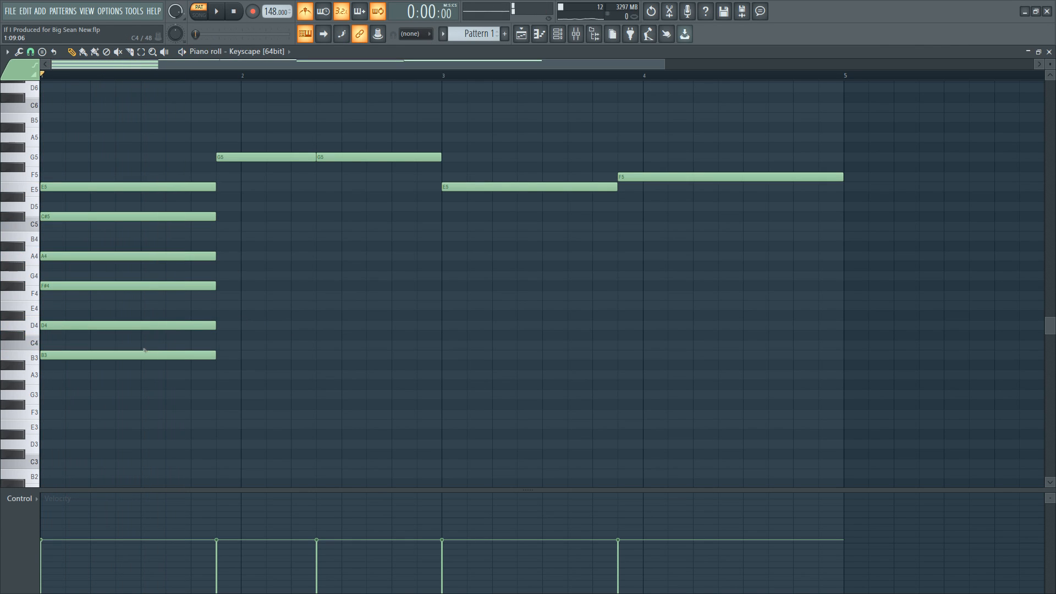
Select B3, F#4 and C#5 in the first chord to examine their intervals, and play the chord.
{"action": "left_click", "coordinate": [118, 327]}
{"action": "left_click", "coordinate": [93, 355], "text": "ctrl+shift"}
{"action": "left_click", "coordinate": [78, 285], "text": "ctrl+shift"}
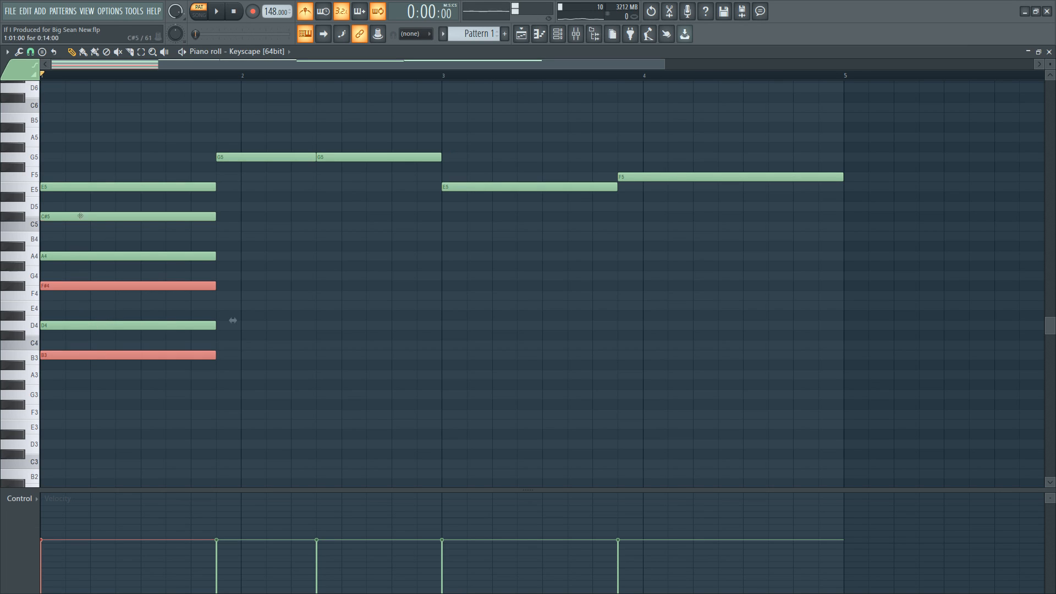
{"action": "left_click", "coordinate": [81, 216], "text": "ctrl+shift"}
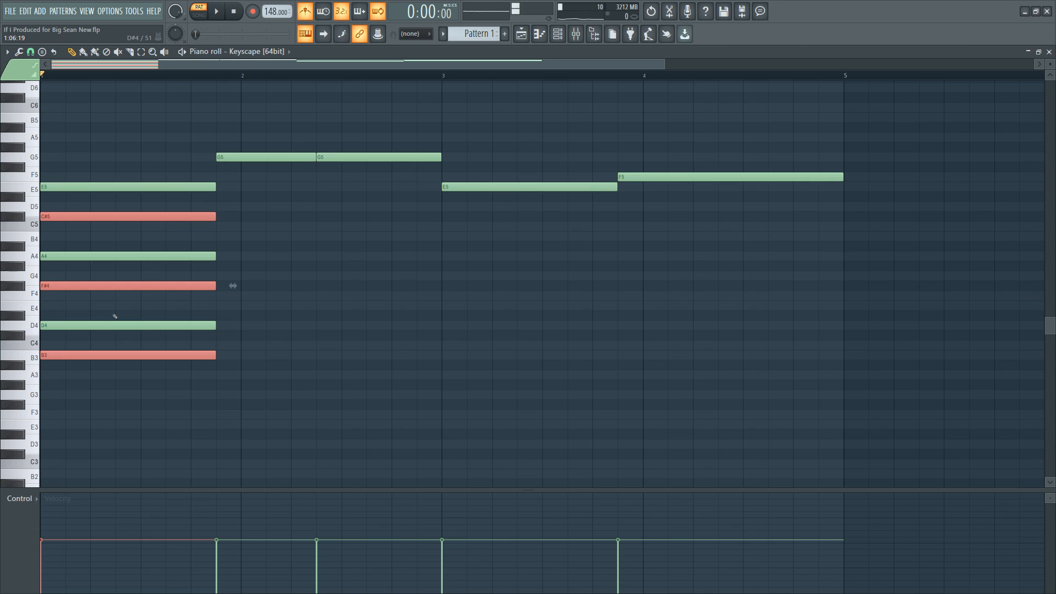
{"action": "left_click", "coordinate": [320, 346], "text": "ctrl"}
{"action": "key", "text": "space"}
{"action": "key", "text": "space"}
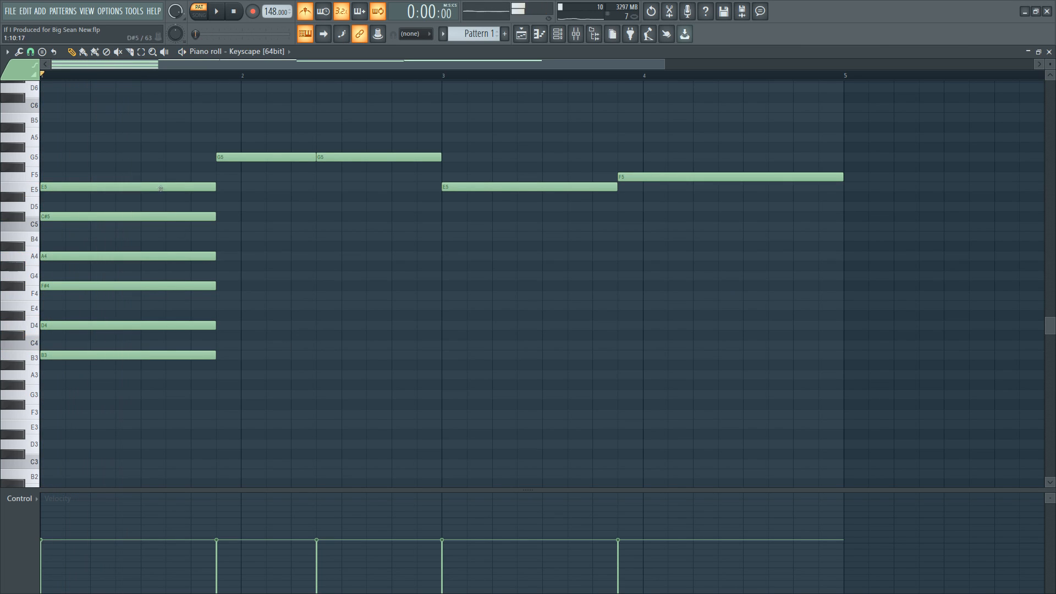
Stack E5, C5, A4, F4 and D4 beneath the first G5, matching its length, and play the result.
{"action": "left_click_drag", "start_coordinate": [146, 142], "coordinate": [311, 332]}
{"action": "left_click_drag", "start_coordinate": [405, 238], "coordinate": [333, 238]}
{"action": "right_click", "coordinate": [286, 126]}
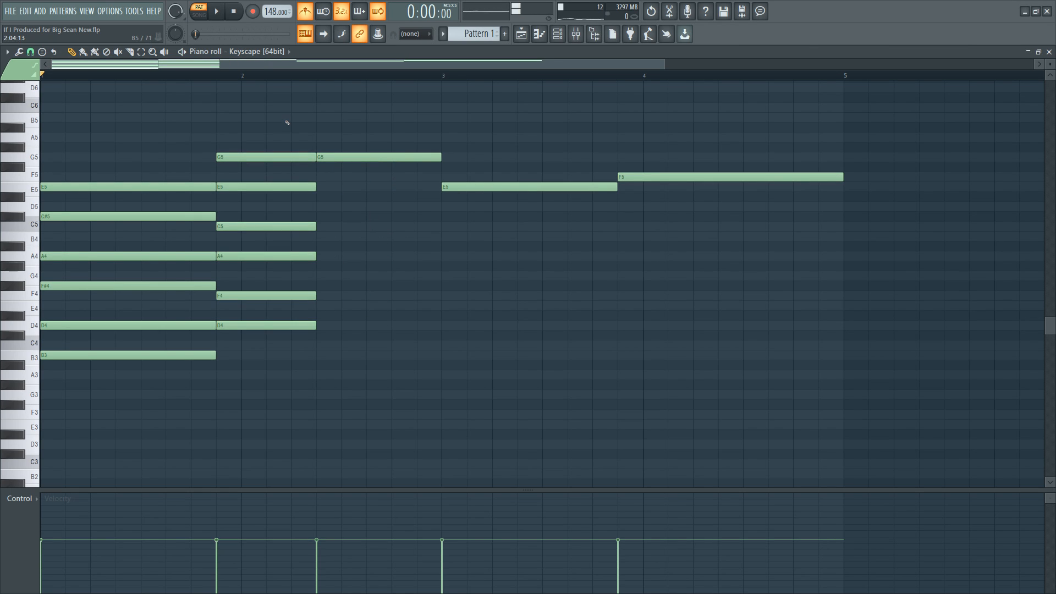
{"action": "key", "text": "space"}
{"action": "key", "text": "space"}
Turn off the metronome and save the project, and play the pattern back.
{"action": "left_click", "coordinate": [304, 12]}
{"action": "key", "text": "ctrl+s"}
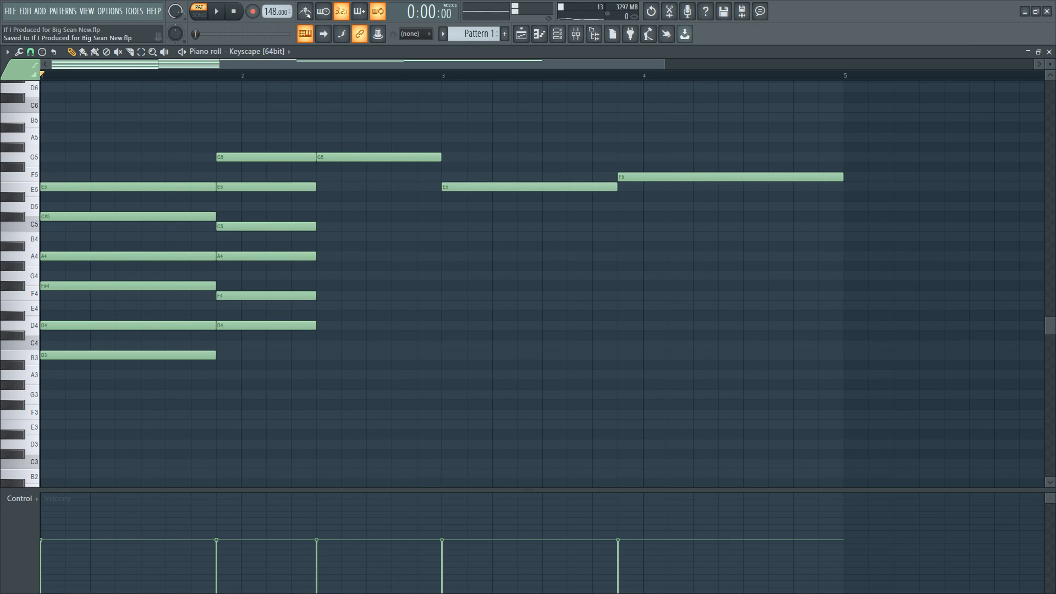
{"action": "key", "text": "space"}
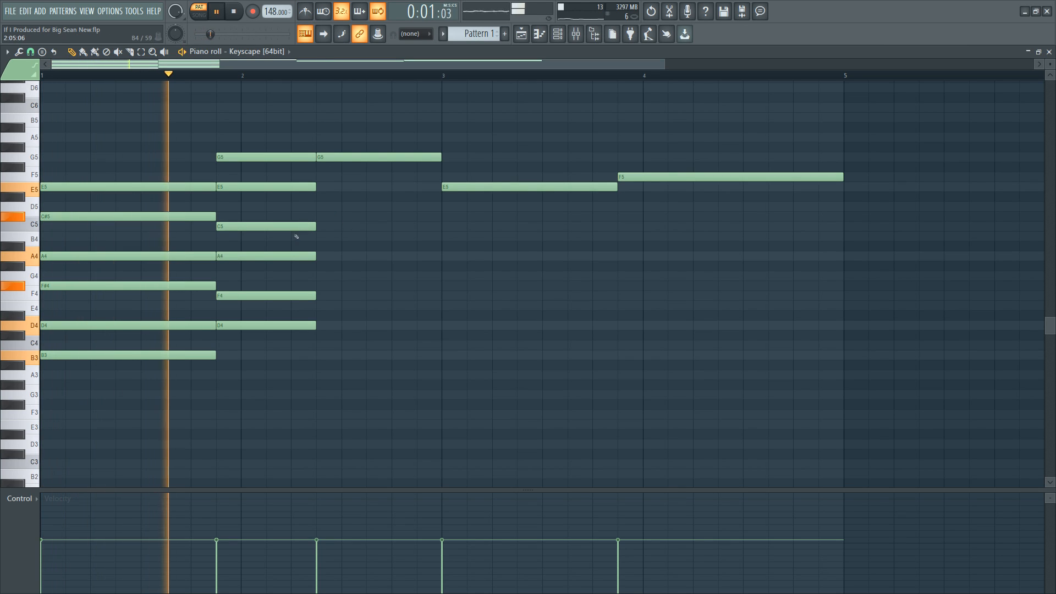
{"action": "key", "text": "space"}
Duplicate the second chord onto the second G5 and extend the copy to bar 3.
{"action": "left_click_drag", "start_coordinate": [278, 144], "coordinate": [370, 323]}
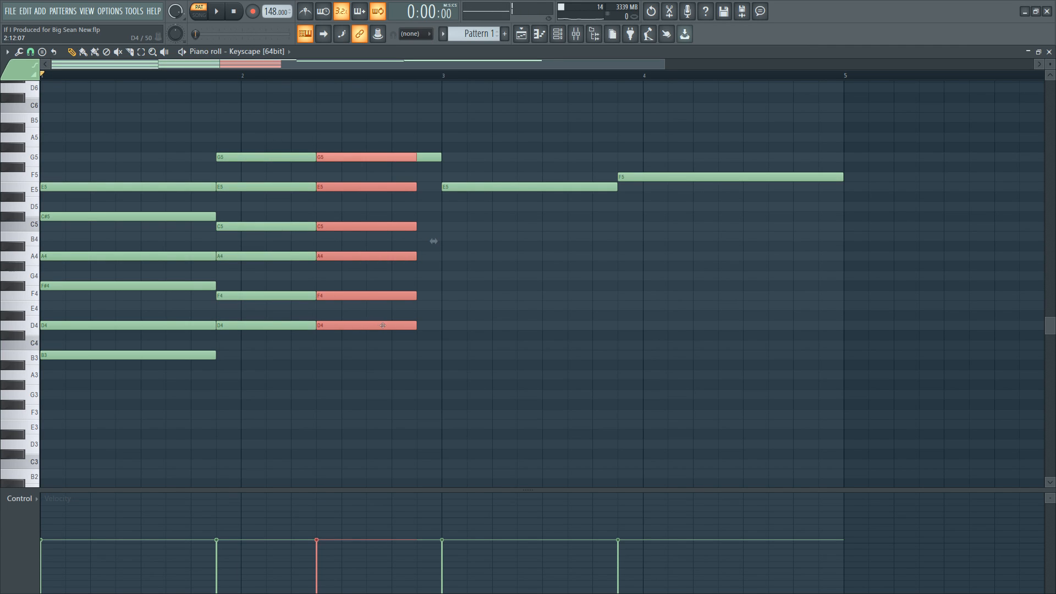
{"action": "left_click_drag", "start_coordinate": [416, 186], "coordinate": [436, 179]}
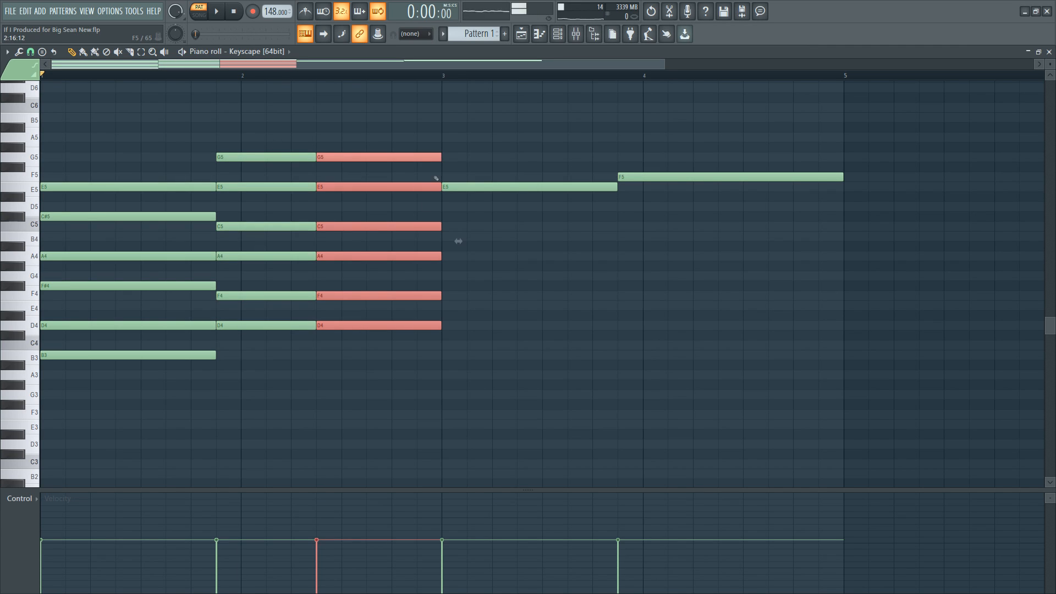
Try lowering the third chord's E5, A4 and D4 by one semitone to D#5, G#4 and C#4, and play it.
{"action": "left_click", "coordinate": [415, 158], "text": "ctrl+shift"}
{"action": "left_click", "coordinate": [381, 294], "text": "ctrl"}
{"action": "left_click", "coordinate": [364, 227], "text": "ctrl+shift"}
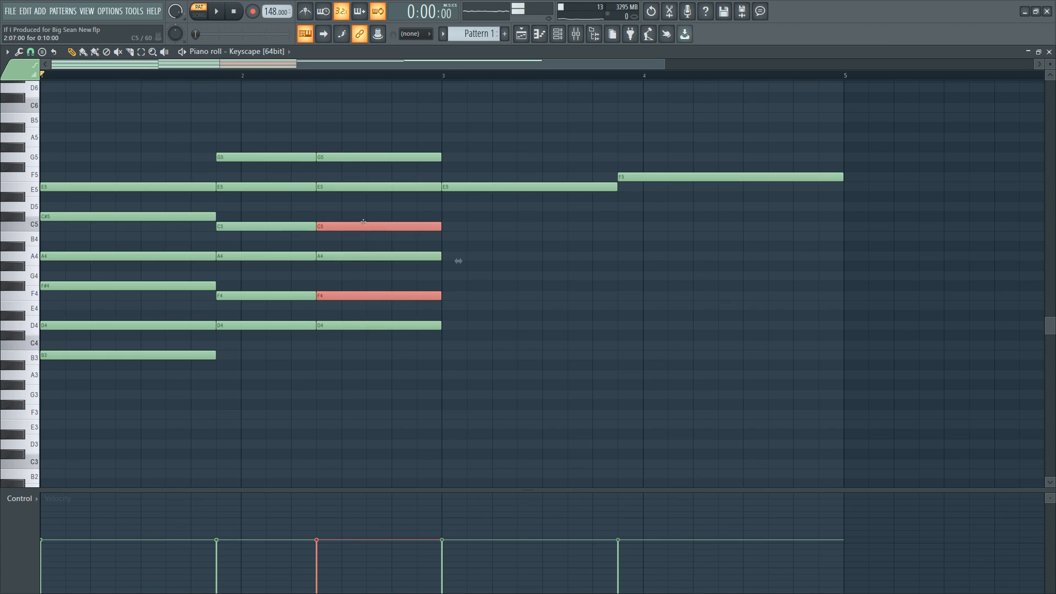
{"action": "left_click", "coordinate": [360, 156], "text": "ctrl+shift"}
{"action": "key", "text": "shift+Up"}
{"action": "left_click_drag", "start_coordinate": [356, 122], "coordinate": [351, 337], "text": "ctrl"}
{"action": "key", "text": "shift+Down"}
{"action": "key", "text": "ctrl+d"}
{"action": "key", "text": "space"}
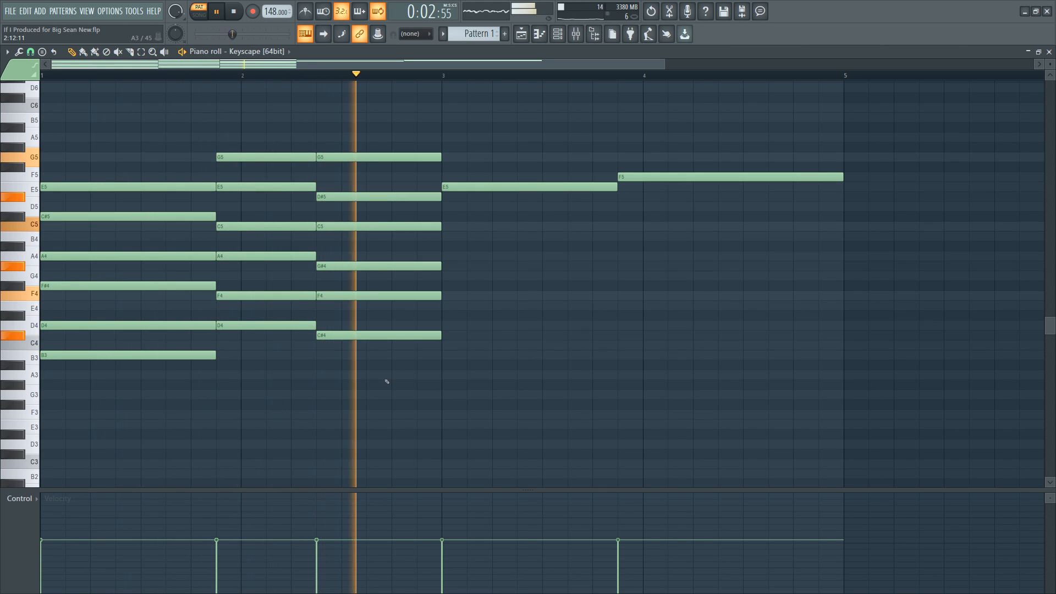
{"action": "key", "text": "space"}
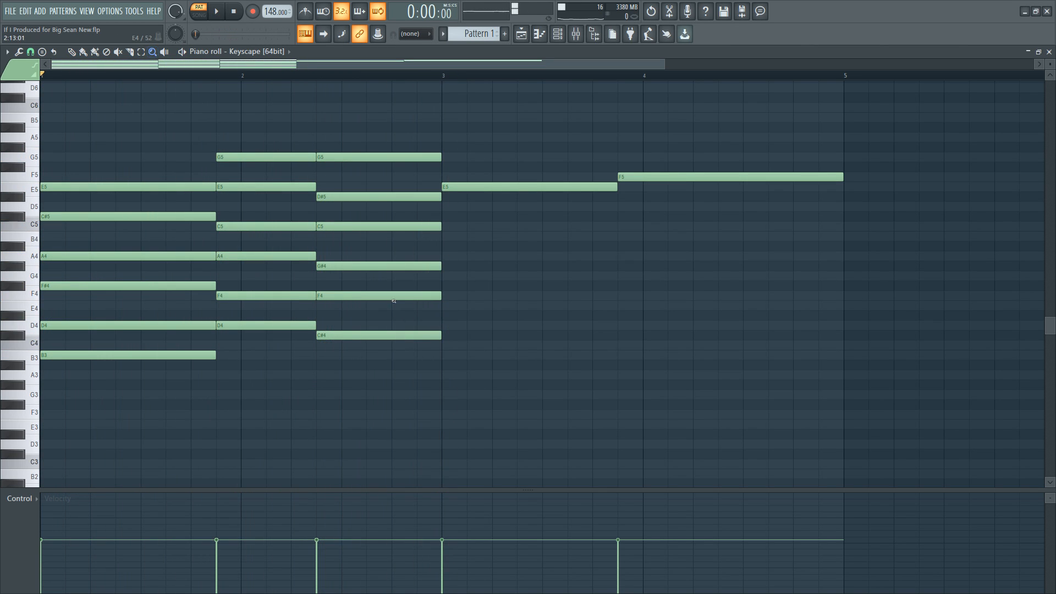
Undo the transpositions of the third chord's E5, A4 and D4.
{"action": "key", "text": "ctrl+alt+z"}
{"action": "key", "text": "ctrl+alt+z"}
{"action": "key", "text": "ctrl+alt+z"}
{"action": "key", "text": "ctrl+alt+z"}
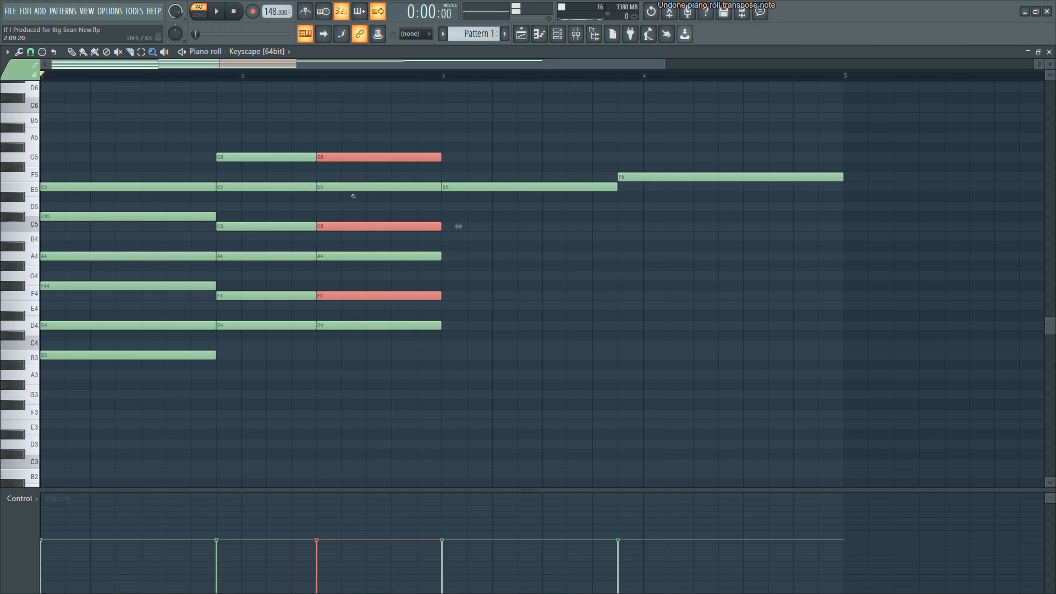
Raise the third chord's C5 to C#5 and its A4 to A#4.
{"action": "left_click", "coordinate": [353, 260]}
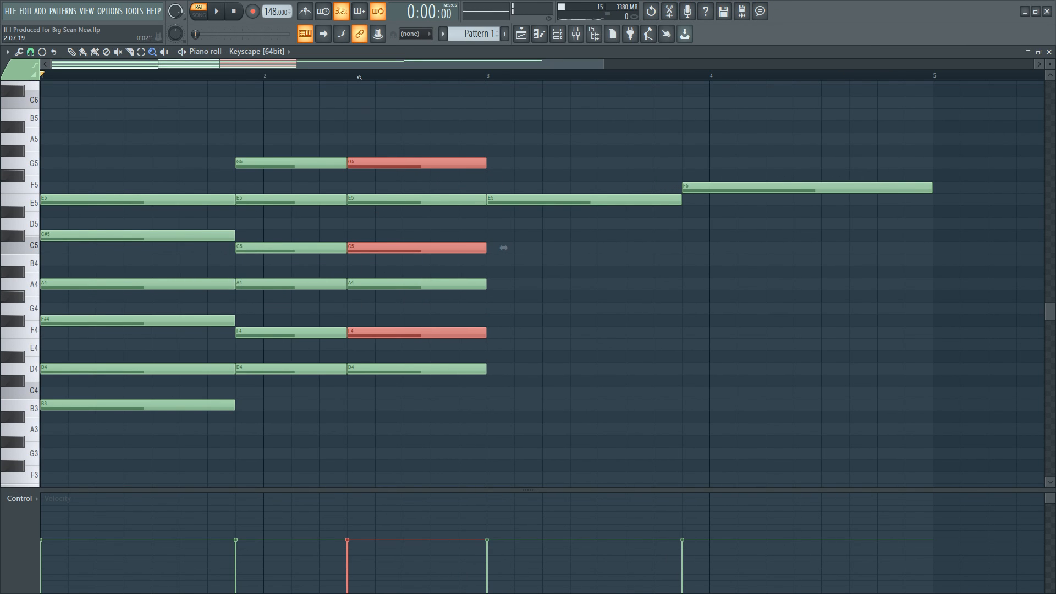
{"action": "scroll", "coordinate": [359, 78], "scroll_direction": "down", "scroll_amount": 4}
{"action": "scroll", "coordinate": [358, 77], "scroll_direction": "up", "scroll_amount": 1}
{"action": "scroll", "coordinate": [297, 248], "scroll_direction": "down", "scroll_amount": 1}
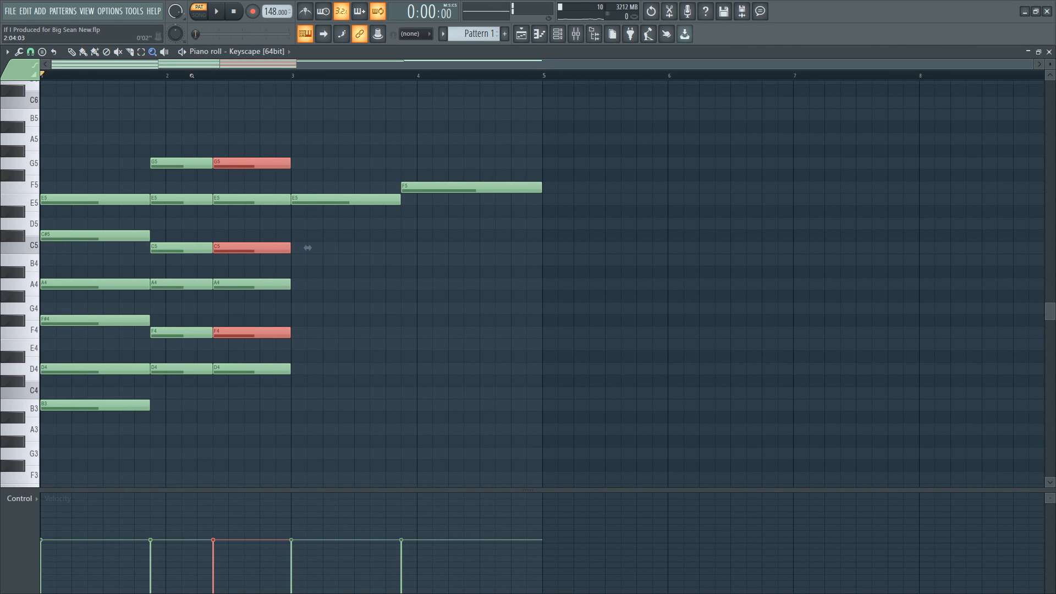
{"action": "scroll", "coordinate": [255, 158], "scroll_direction": "up", "scroll_amount": 2}
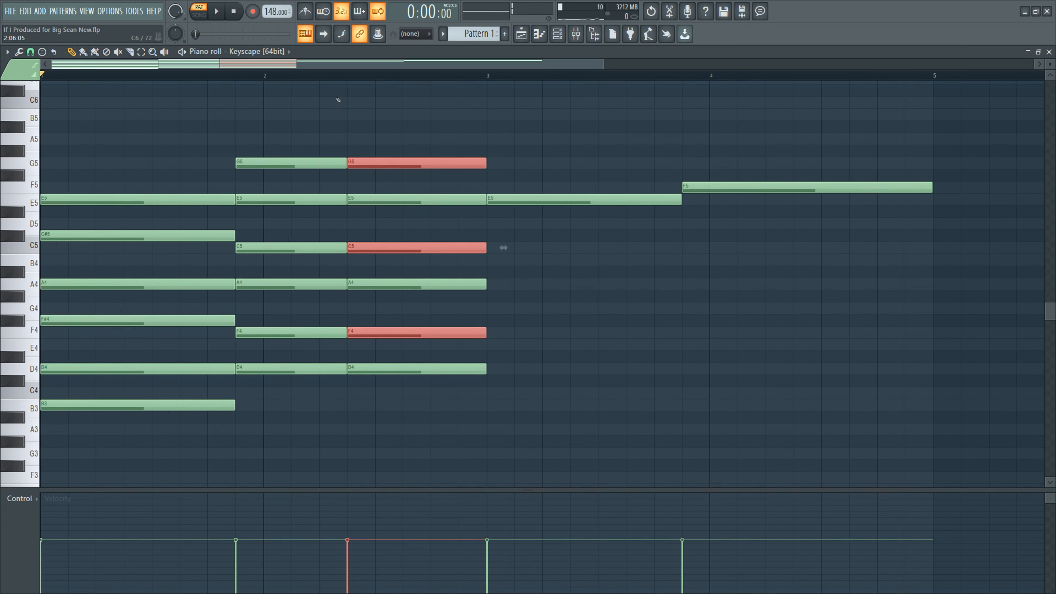
{"action": "scroll", "coordinate": [358, 102], "scroll_direction": "down", "scroll_amount": 2}
{"action": "scroll", "coordinate": [385, 121], "scroll_direction": "up", "scroll_amount": 2}
{"action": "scroll", "coordinate": [384, 165], "scroll_direction": "up", "scroll_amount": 1}
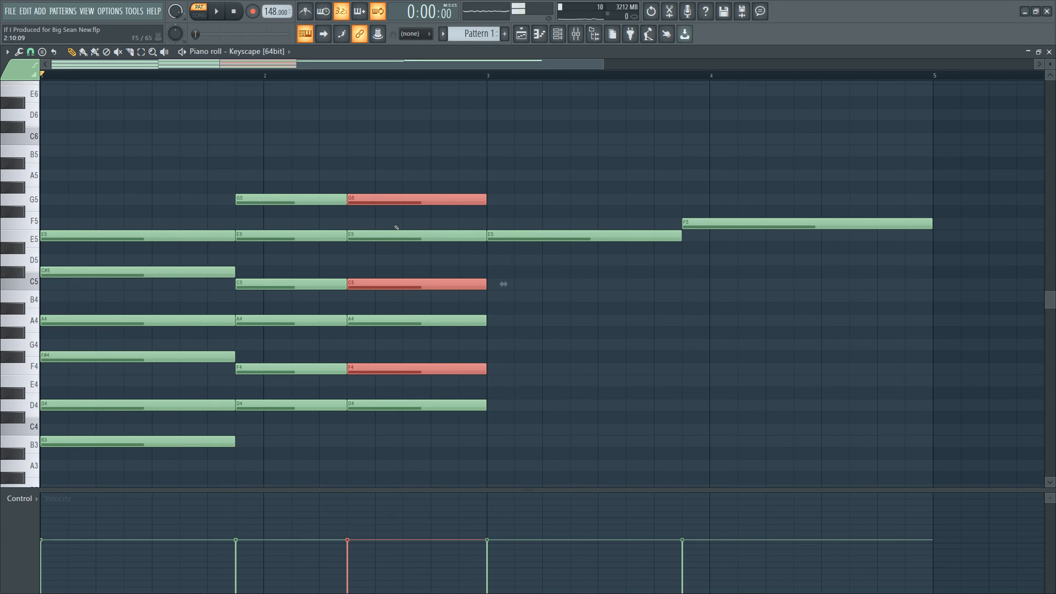
{"action": "left_click", "coordinate": [414, 268]}
{"action": "left_click_drag", "start_coordinate": [383, 284], "coordinate": [383, 274]}
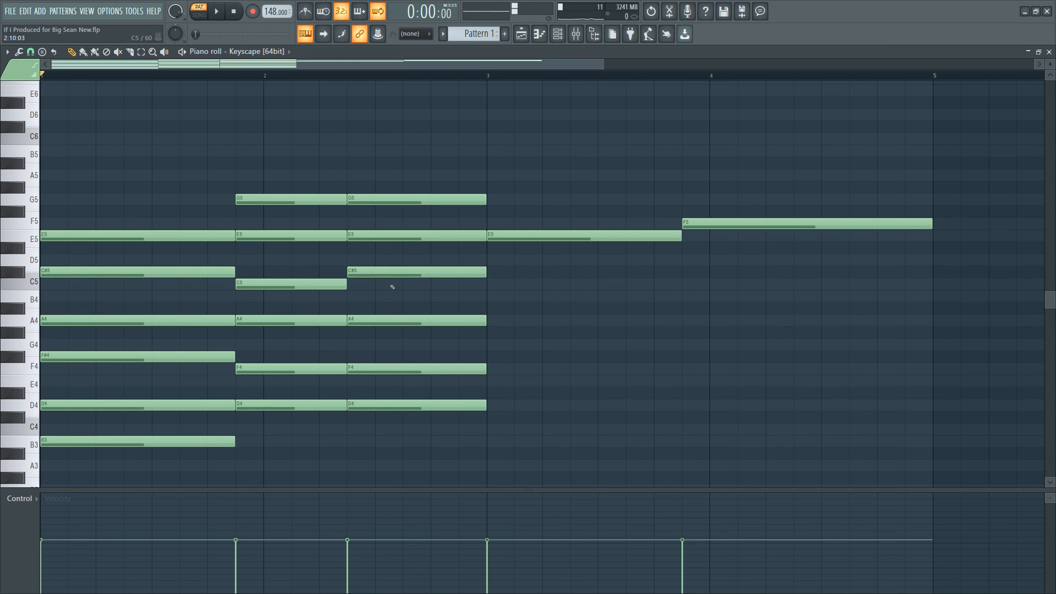
{"action": "left_click_drag", "start_coordinate": [392, 316], "coordinate": [393, 303]}
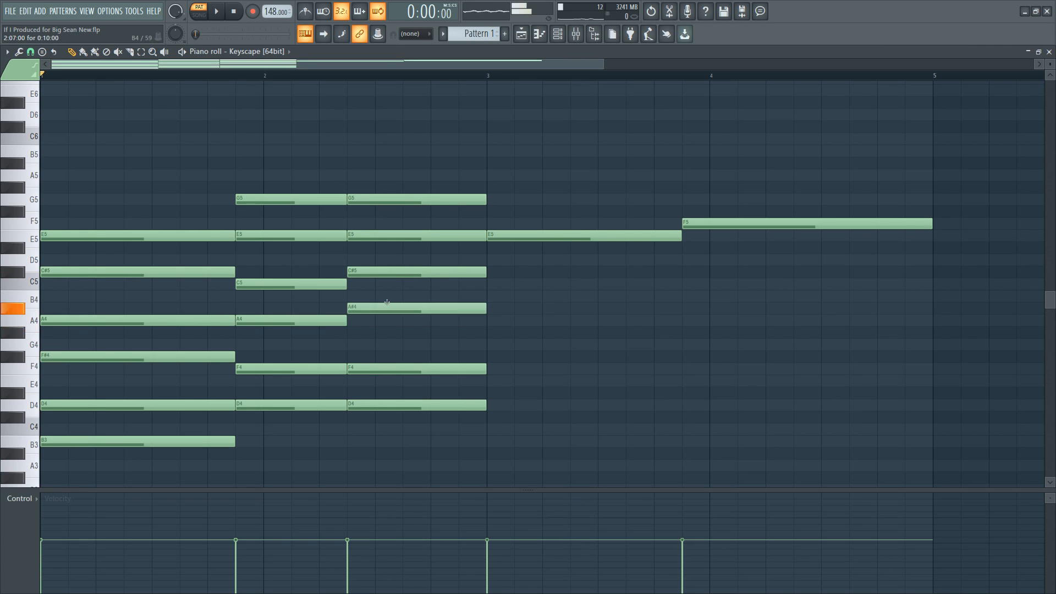
Delete F4 and D4 from the third chord.
{"action": "right_click", "coordinate": [392, 369]}
{"action": "right_click", "coordinate": [389, 404]}
{"action": "left_click_drag", "start_coordinate": [383, 190], "coordinate": [411, 331]}
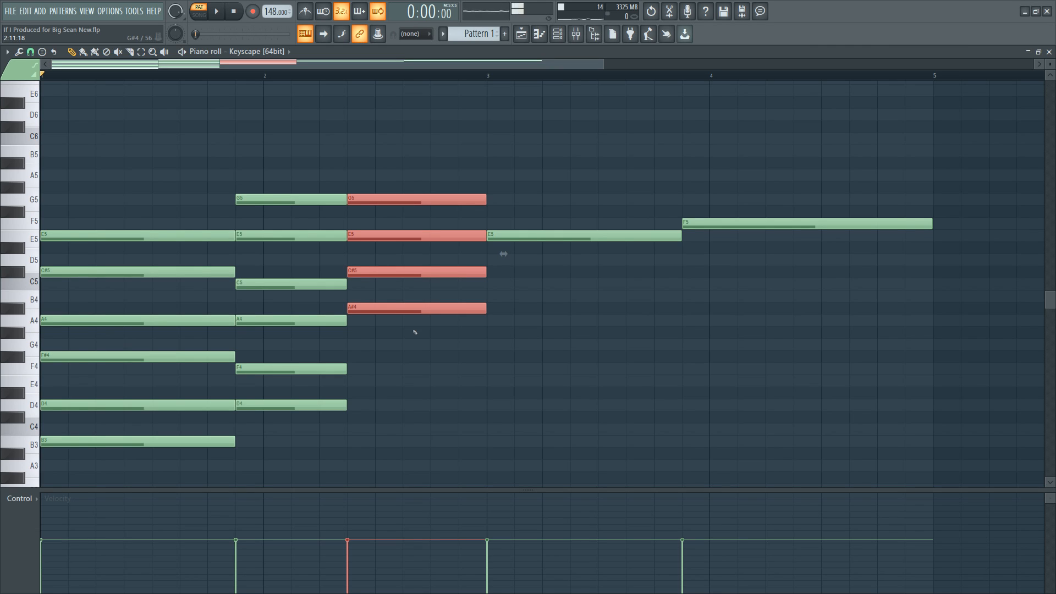
Add G4 and E4 beneath the third chord's A#4, both matching the chord's start and length.
{"action": "left_click_drag", "start_coordinate": [403, 352], "coordinate": [347, 343]}
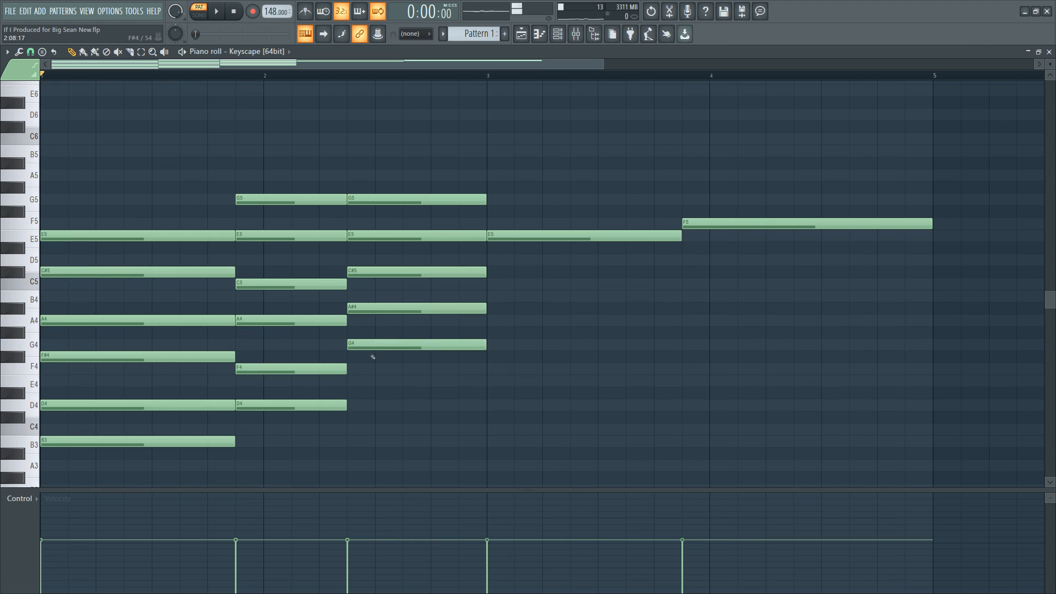
{"action": "left_click", "coordinate": [385, 380]}
{"action": "key", "text": "space"}
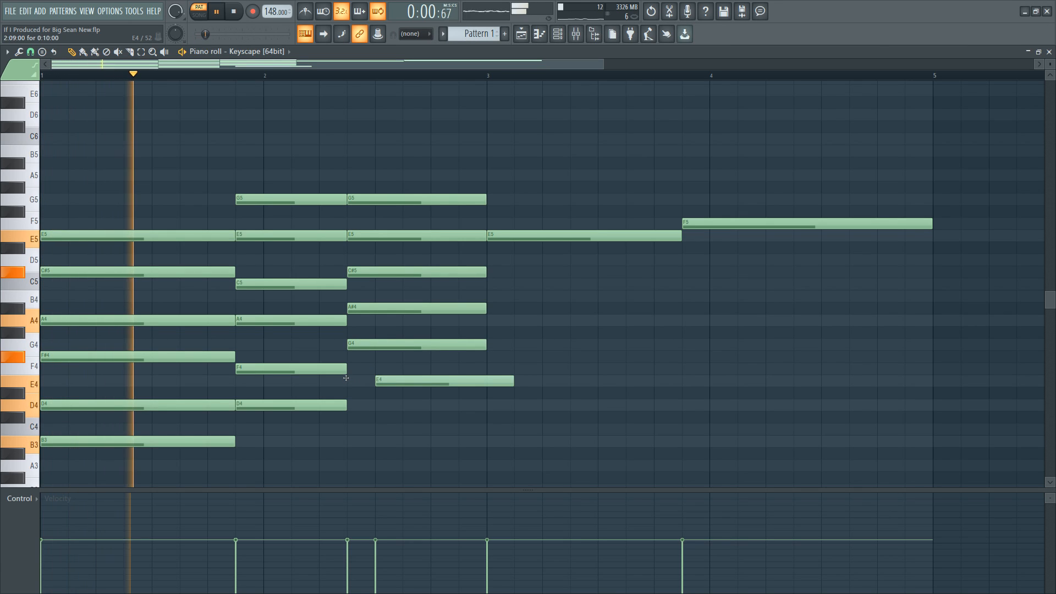
{"action": "left_click_drag", "start_coordinate": [416, 385], "coordinate": [388, 385]}
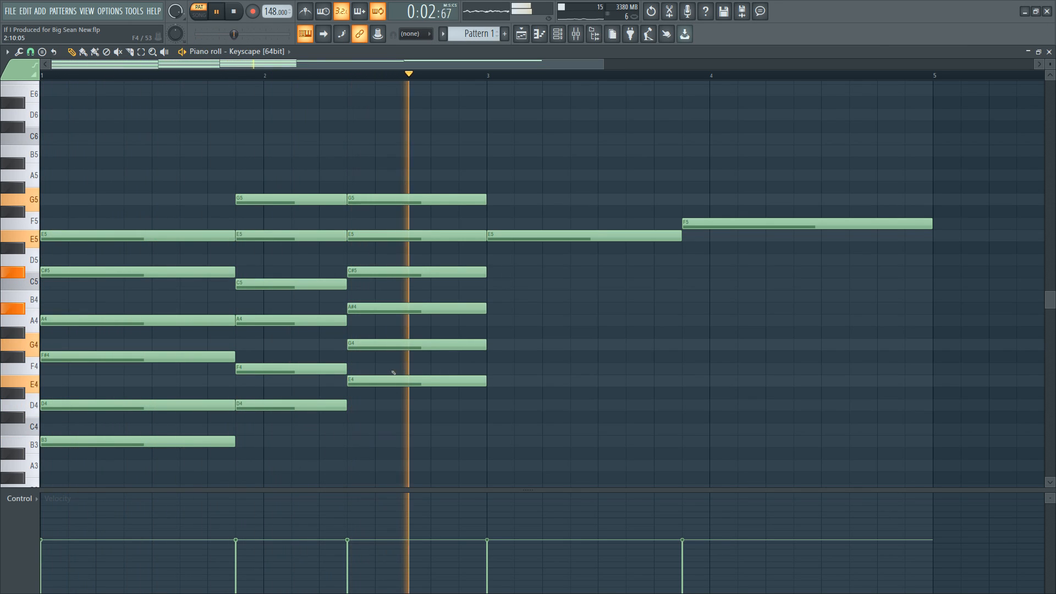
Stop playback and save the project as a new version.
{"action": "key", "text": "space"}
{"action": "key", "text": "ctrl+n"}
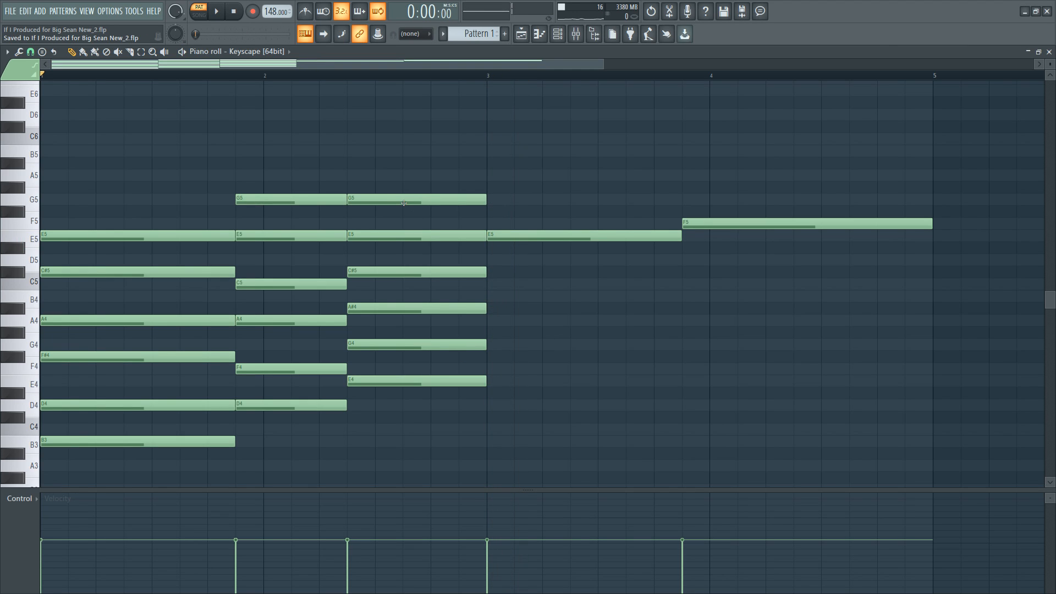
Play the pattern several times to listen to the first three chords, including with the third chord selected.
{"action": "key", "text": "space"}
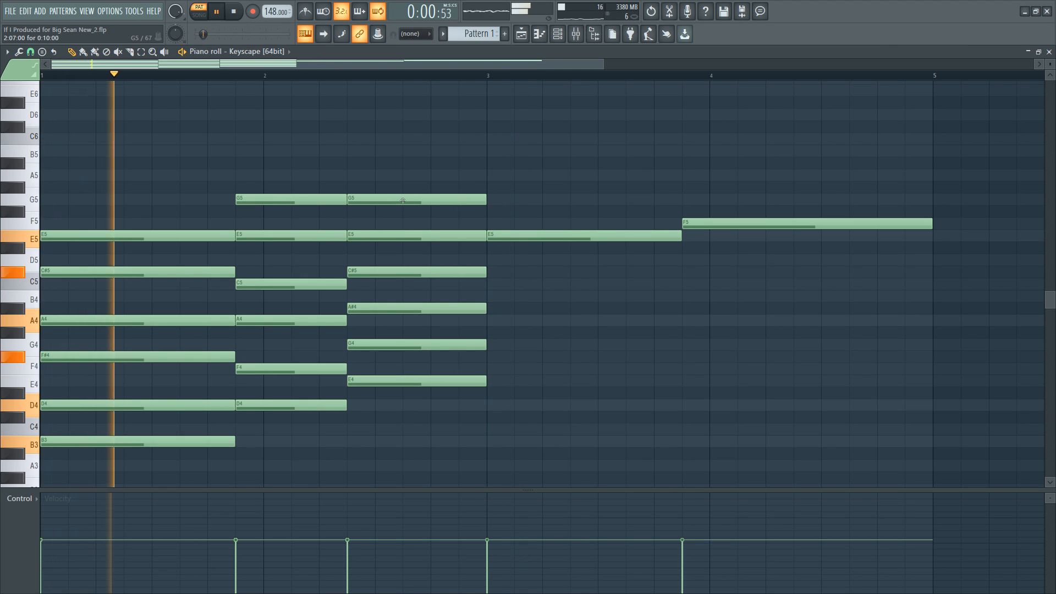
{"action": "scroll", "coordinate": [332, 80], "scroll_direction": "down", "scroll_amount": 3}
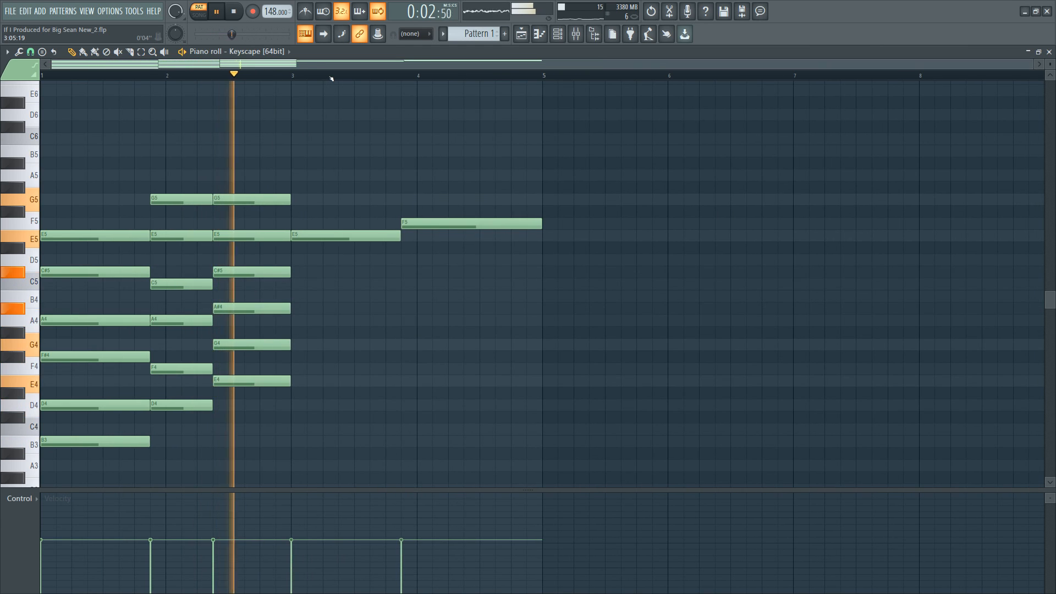
{"action": "key", "text": "space"}
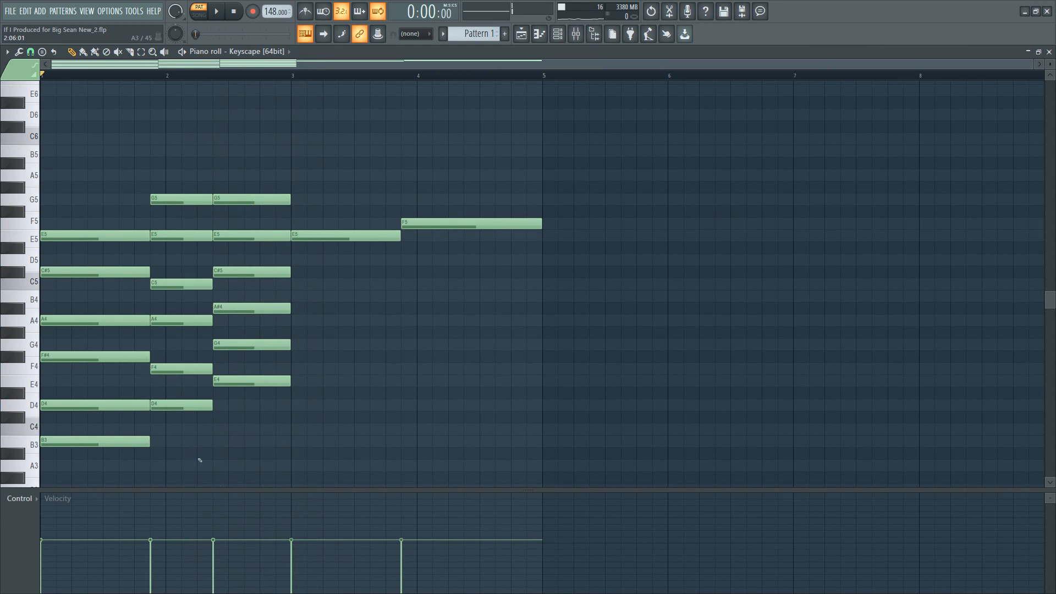
{"action": "scroll", "coordinate": [186, 384], "scroll_direction": "down", "scroll_amount": 3}
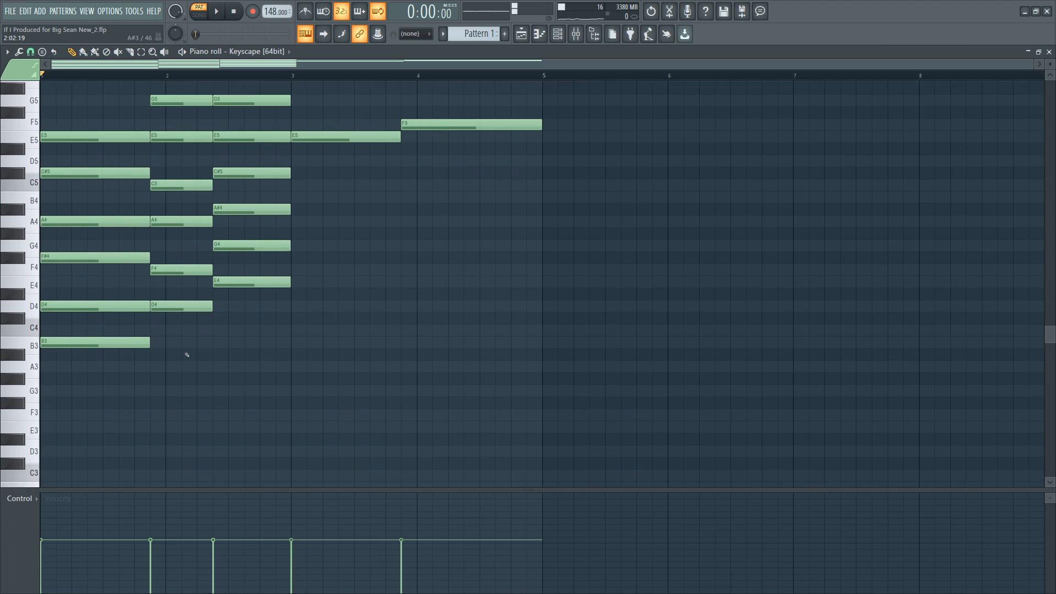
{"action": "key", "text": "space"}
{"action": "scroll", "coordinate": [165, 351], "scroll_direction": "up", "scroll_amount": 4}
{"action": "scroll", "coordinate": [165, 335], "scroll_direction": "down", "scroll_amount": 2}
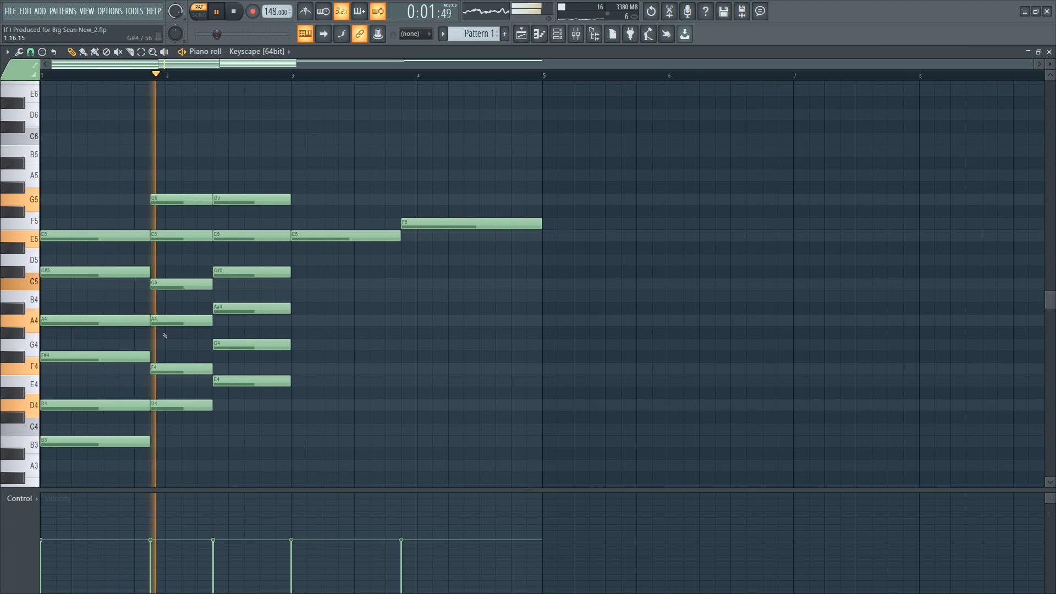
{"action": "key", "text": "space"}
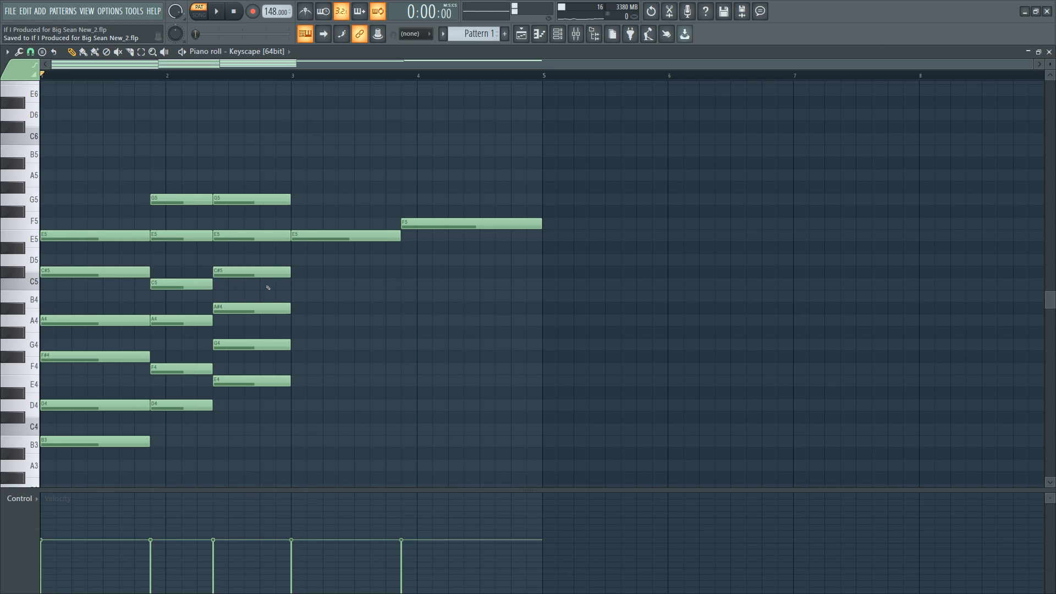
{"action": "left_click_drag", "start_coordinate": [257, 171], "coordinate": [248, 406]}
{"action": "key", "text": "space"}
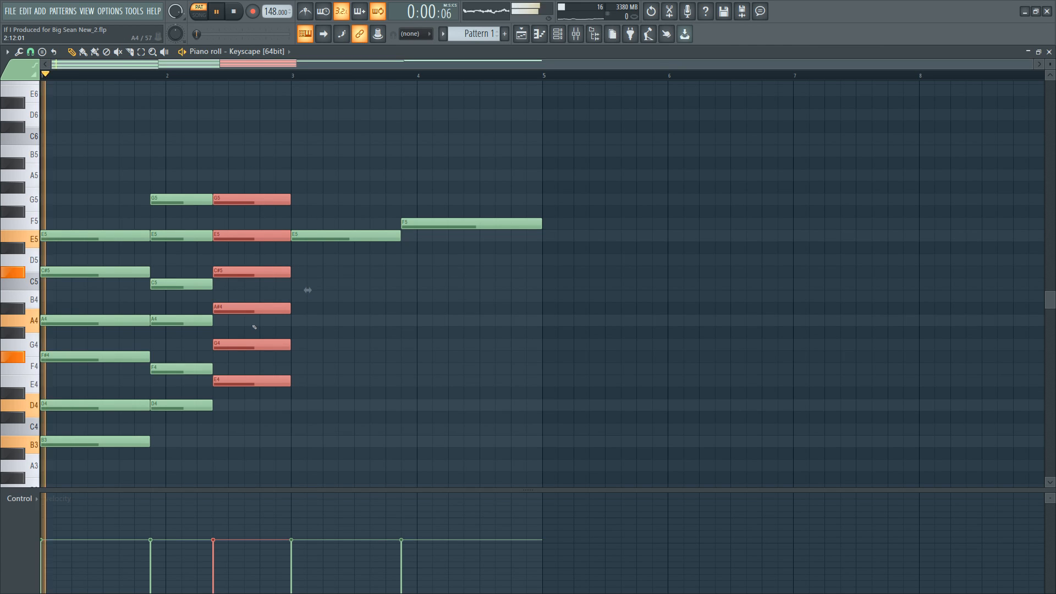
{"action": "left_click", "coordinate": [328, 354], "text": "ctrl"}
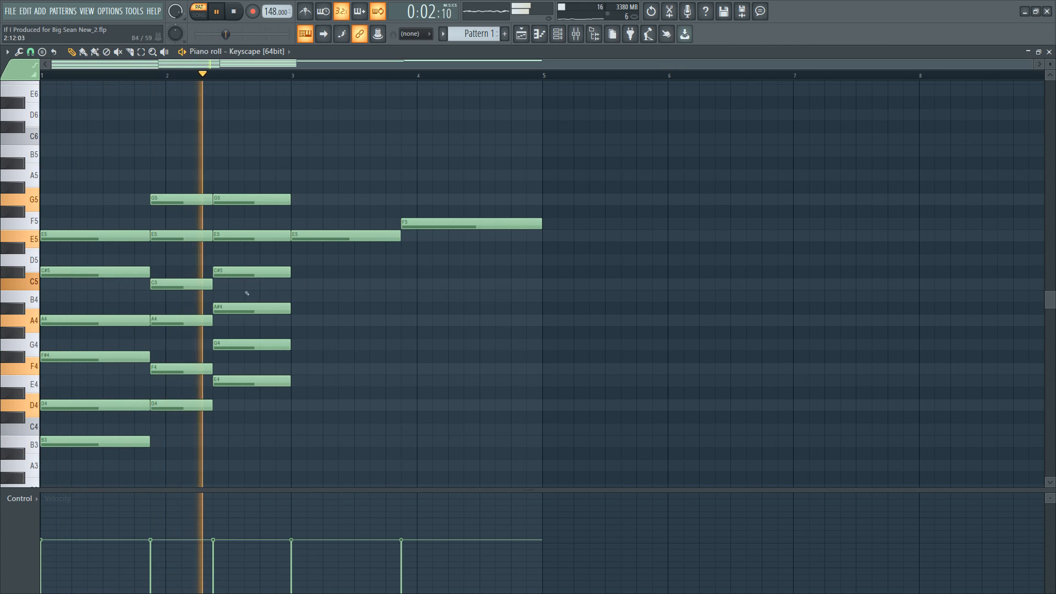
{"action": "key", "text": "space"}
Copy the first chord's C#5, A4, F#4, D4 and B3 beneath the E5 at bar 3 to form the fourth chord.
{"action": "left_click_drag", "start_coordinate": [99, 224], "coordinate": [97, 460]}
{"action": "left_click_drag", "start_coordinate": [80, 437], "coordinate": [330, 430]}
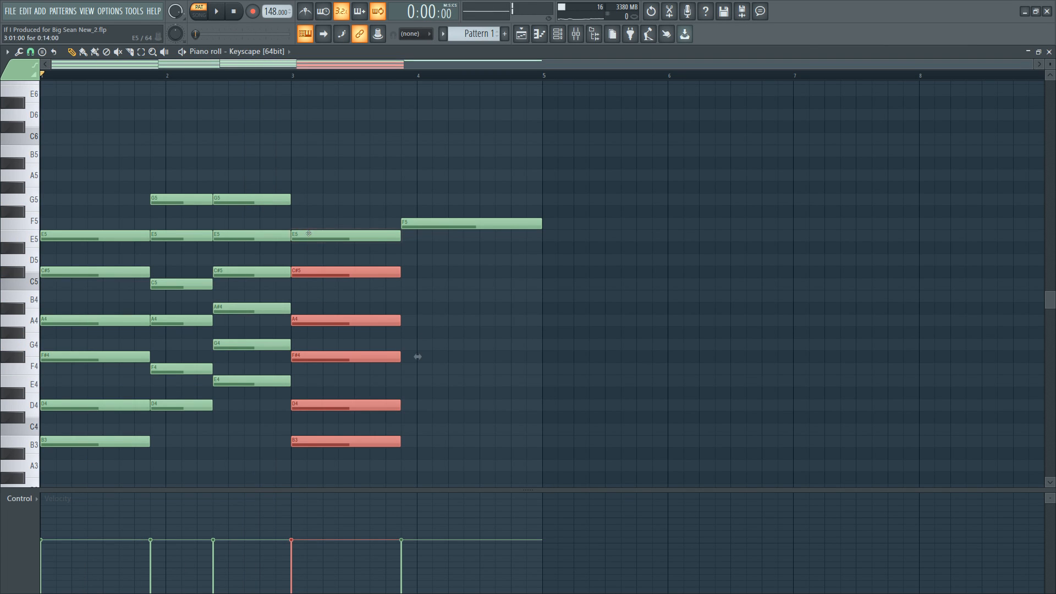
{"action": "scroll", "coordinate": [353, 456], "scroll_direction": "down", "scroll_amount": 4}
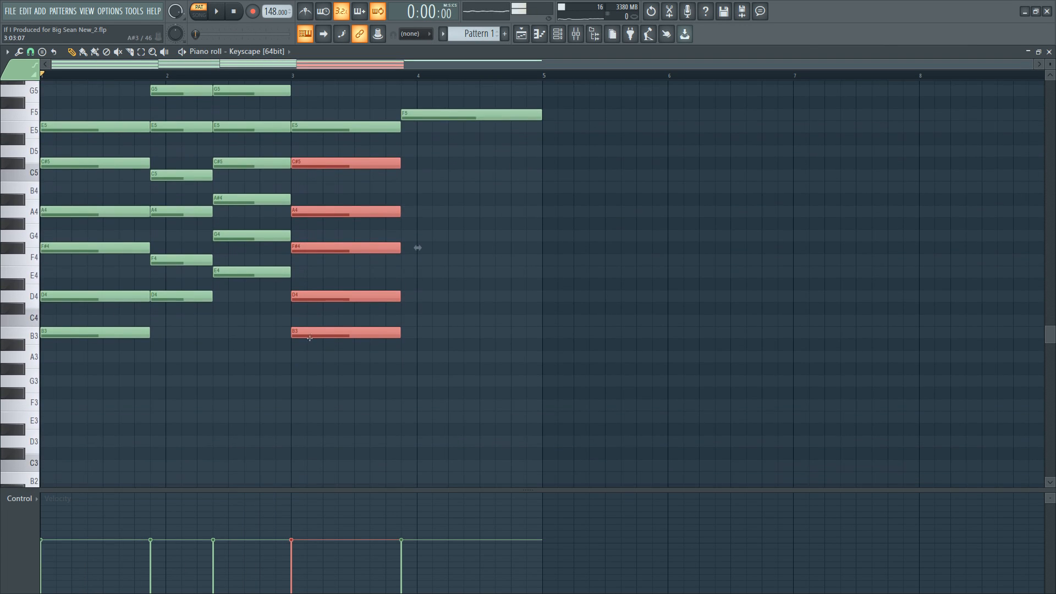
{"action": "left_click_drag", "start_coordinate": [327, 297], "coordinate": [338, 323]}
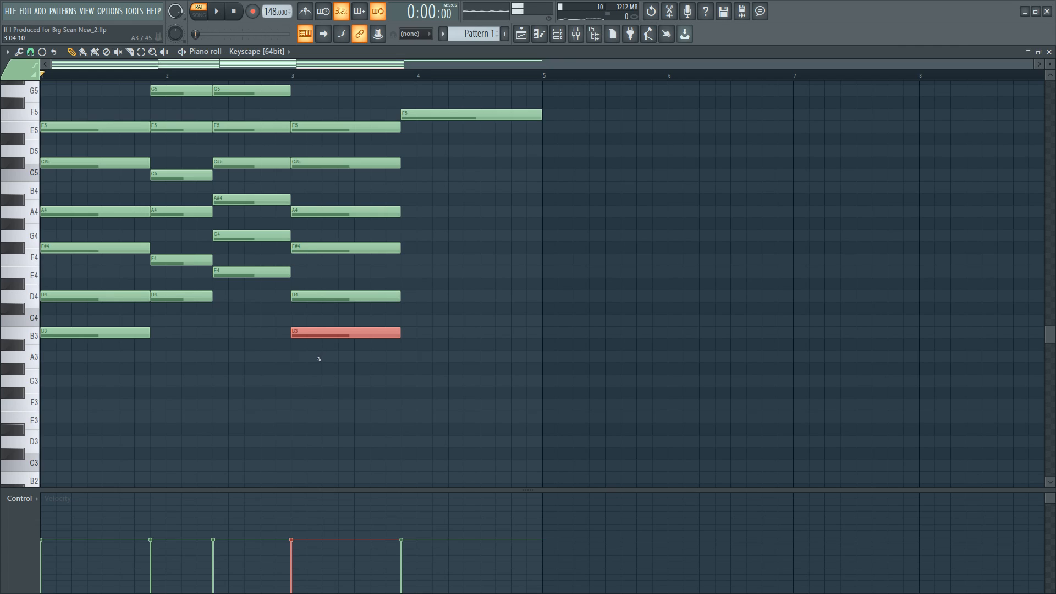
Try an extra G3 beneath the fourth chord, raise it by octaves to G5, and audition it.
{"action": "left_click", "coordinate": [316, 379]}
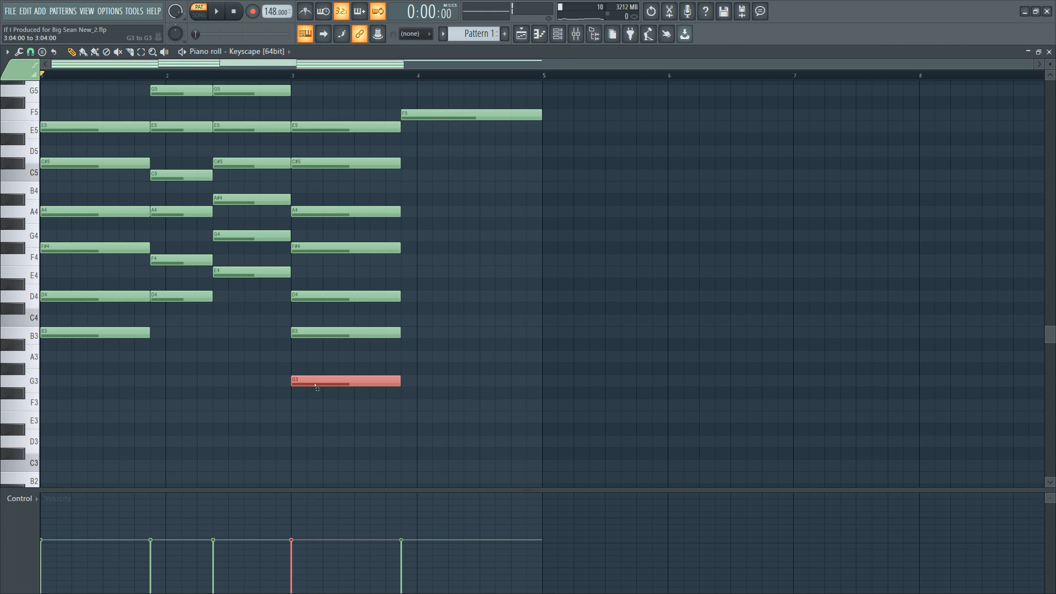
{"action": "key", "text": "ctrl+Up"}
{"action": "key", "text": "space"}
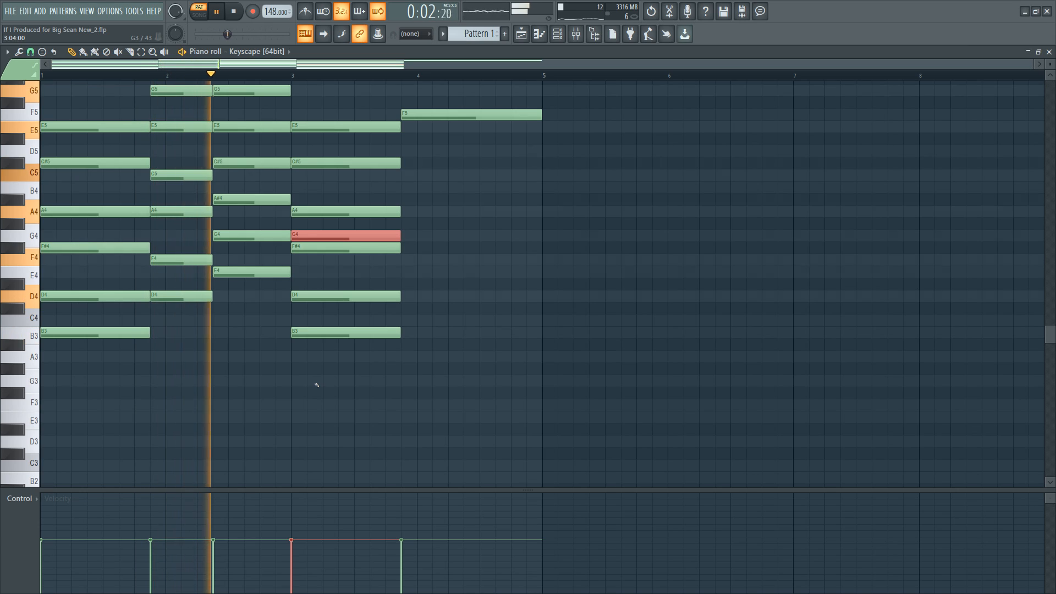
{"action": "scroll", "coordinate": [338, 338], "scroll_direction": "up", "scroll_amount": 3}
{"action": "key", "text": "space"}
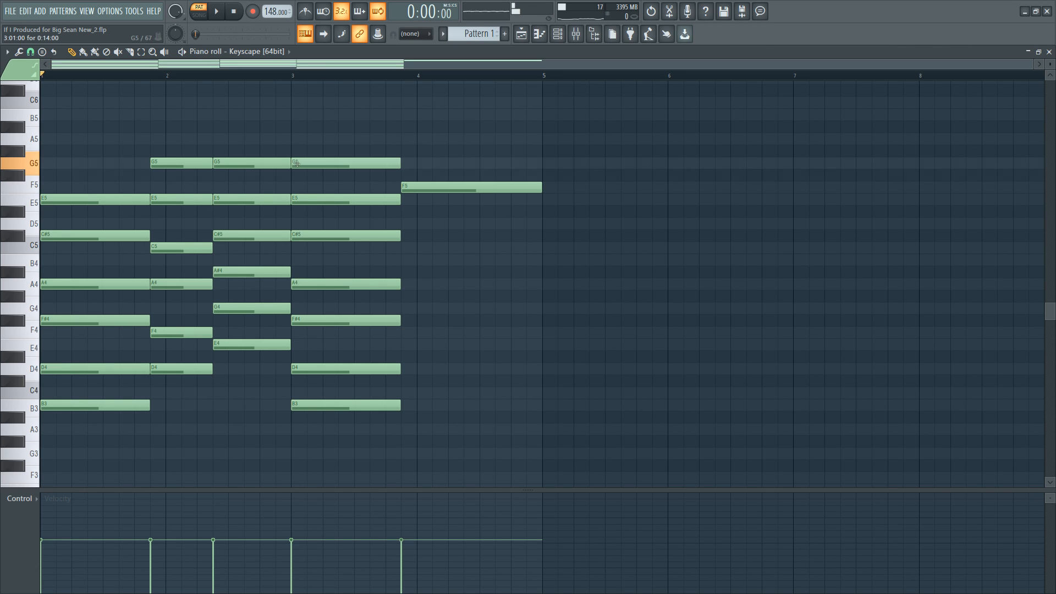
{"action": "left_click", "coordinate": [325, 168]}
{"action": "key", "text": "space"}
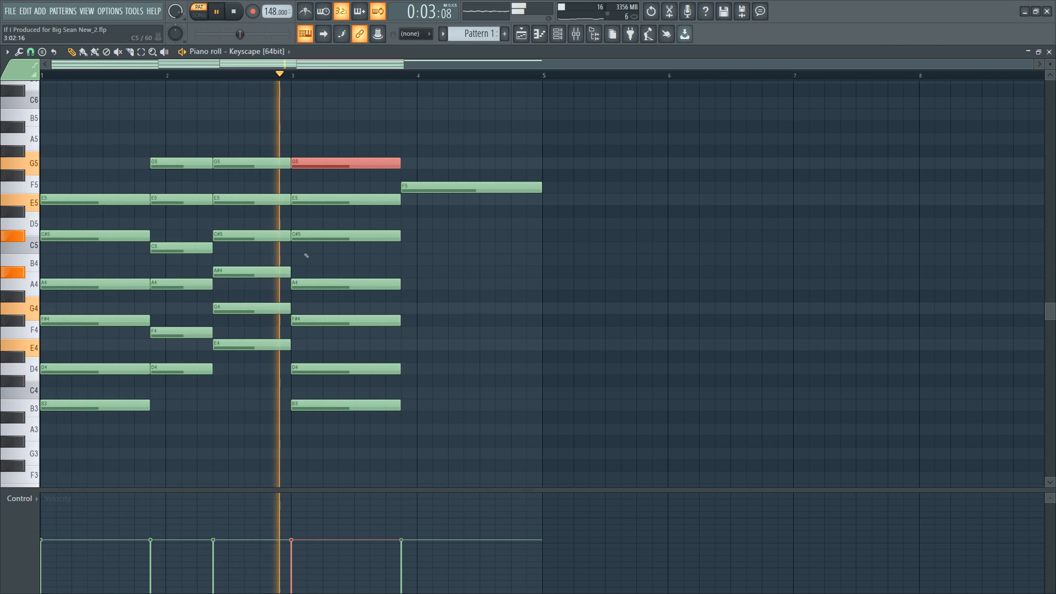
{"action": "key", "text": "space"}
Lower the fourth chord's G5 to F#5 and play the chord from bar 3.
{"action": "left_click", "coordinate": [303, 153]}
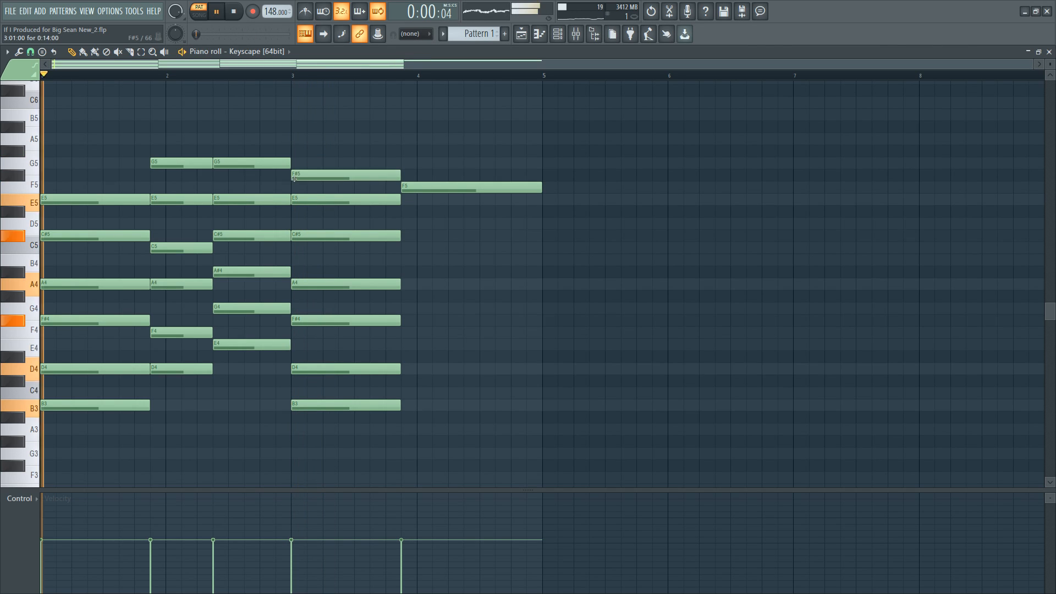
{"action": "left_click", "coordinate": [292, 75]}
{"action": "key", "text": "space"}
{"action": "key", "text": "space"}
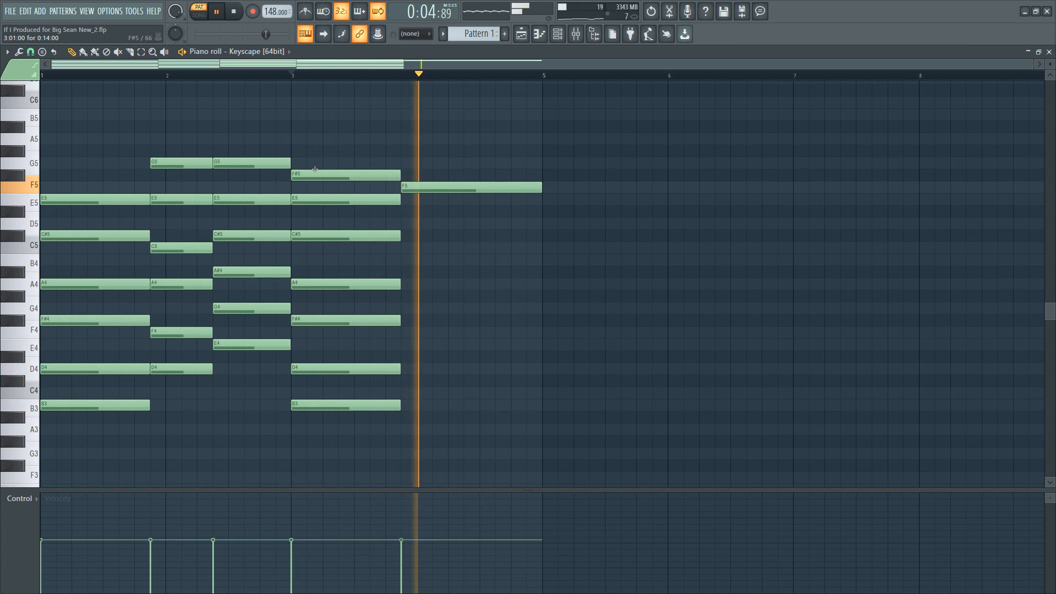
{"action": "key", "text": "space"}
{"action": "key", "text": "space"}
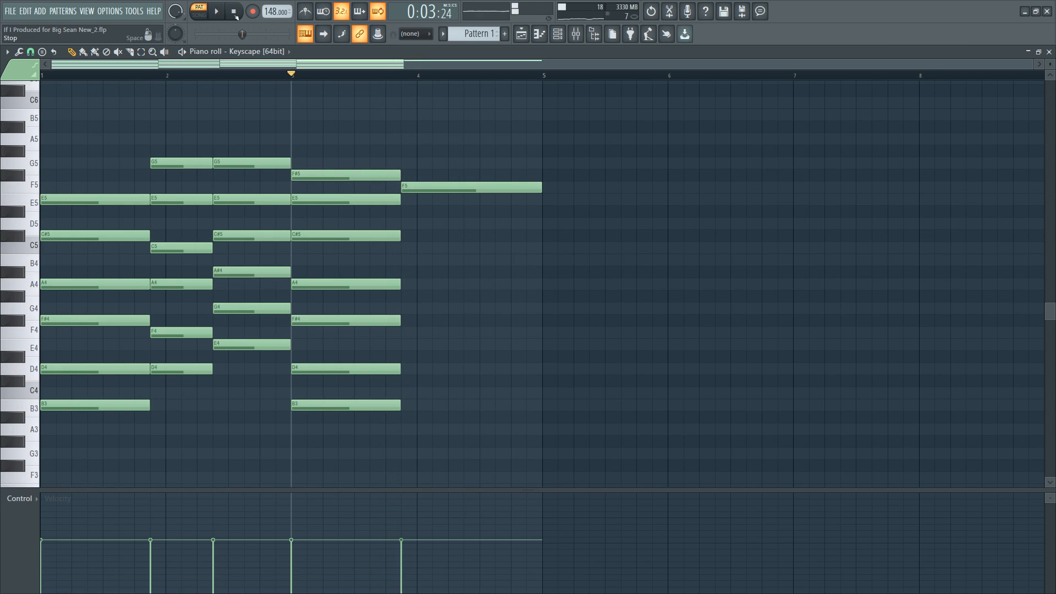
{"action": "key", "text": "space"}
Delete F#5 from the fourth chord and play the pattern from the start.
{"action": "left_click", "coordinate": [327, 180]}
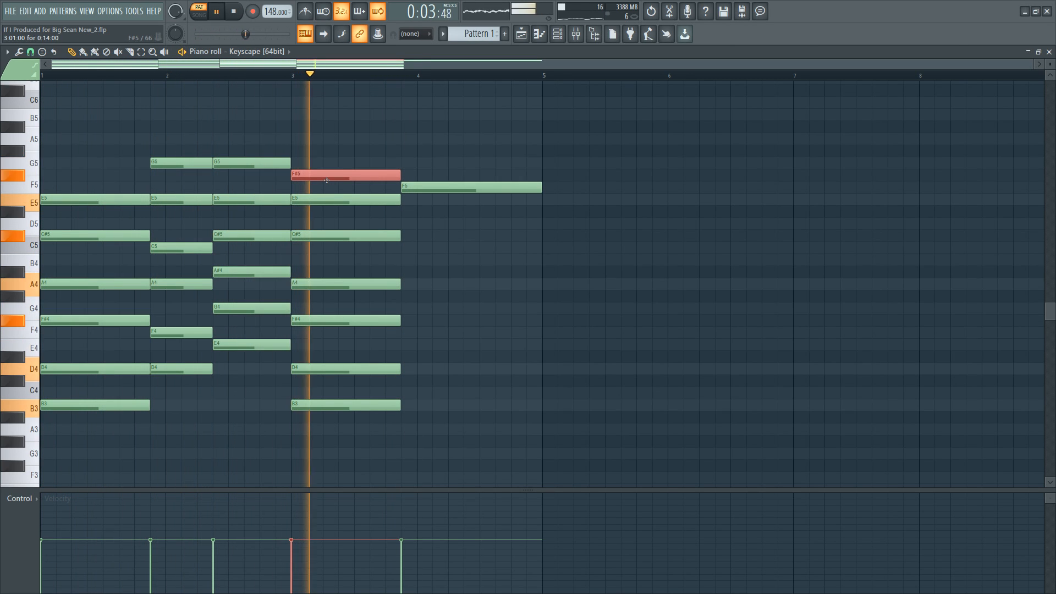
{"action": "key", "text": "space"}
{"action": "key", "text": "Delete"}
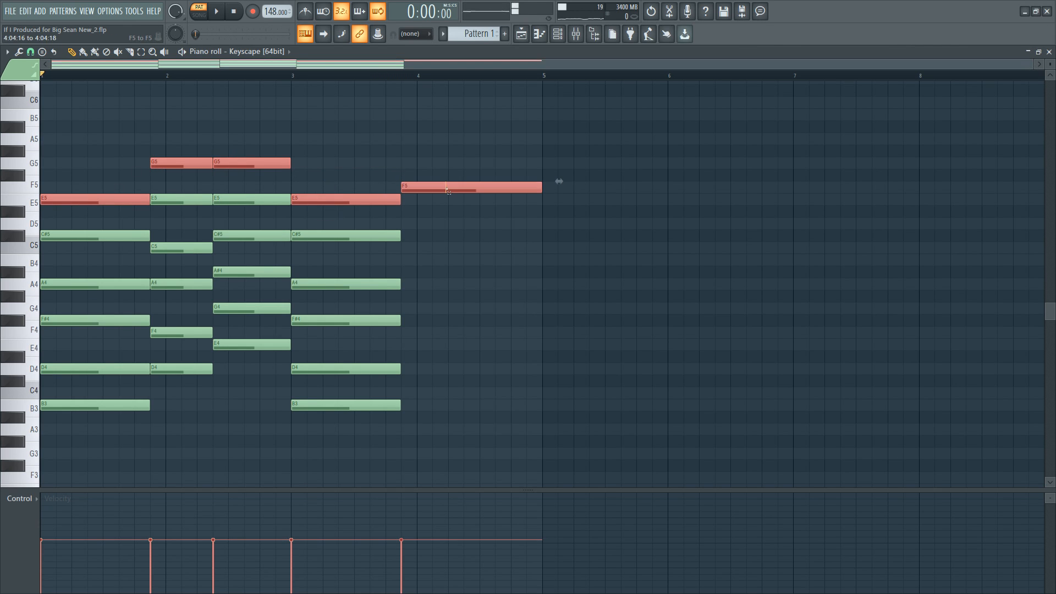
{"action": "key", "text": "space"}
{"action": "key", "text": "ctrl+d"}
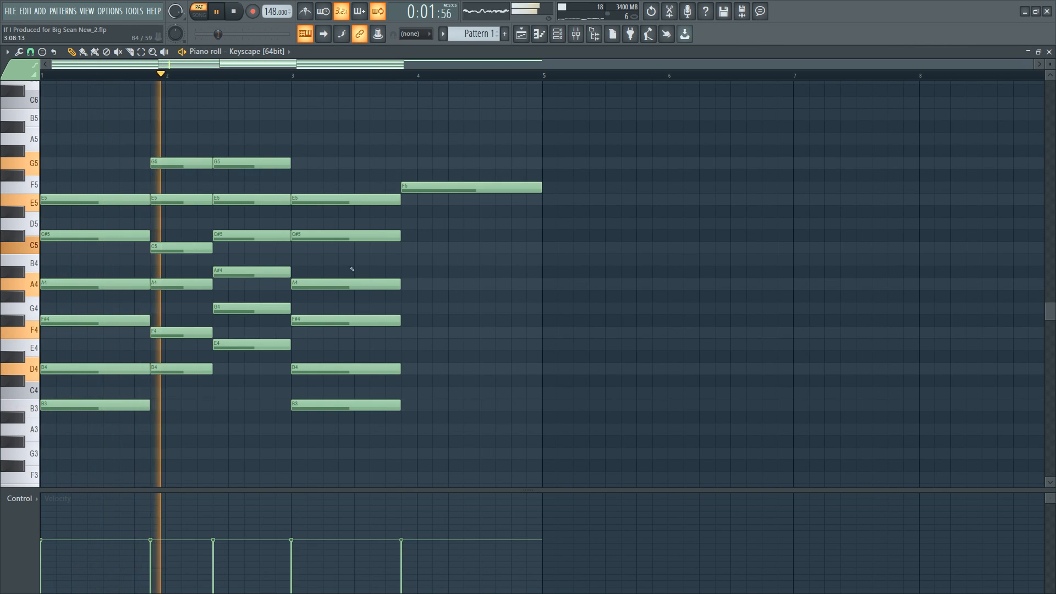
Raise the fourth chord's B3 an octave to B4 and play the pattern.
{"action": "key", "text": "space"}
{"action": "left_click", "coordinate": [338, 405]}
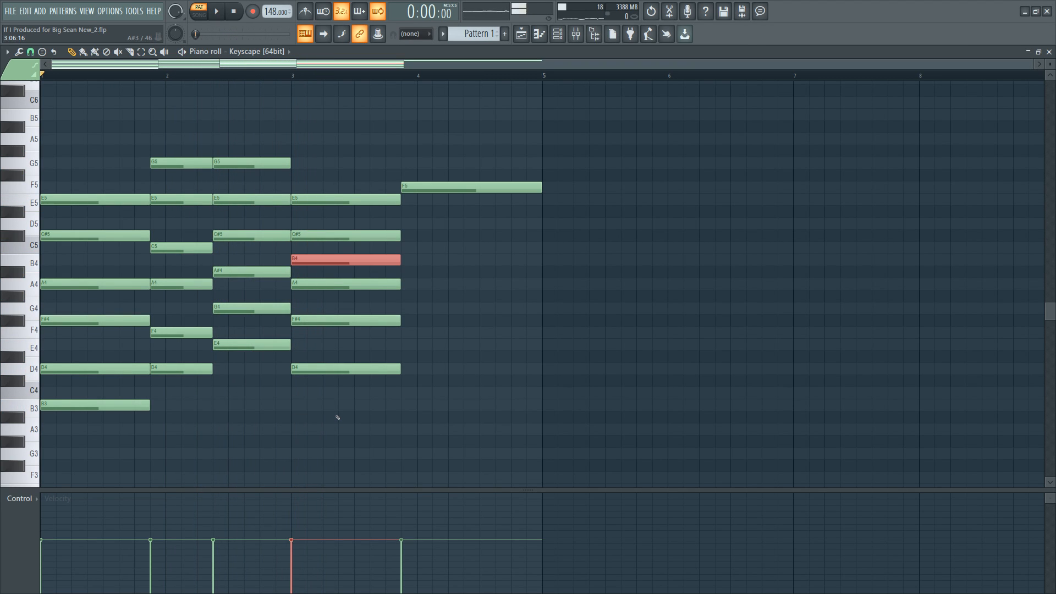
{"action": "key", "text": "space"}
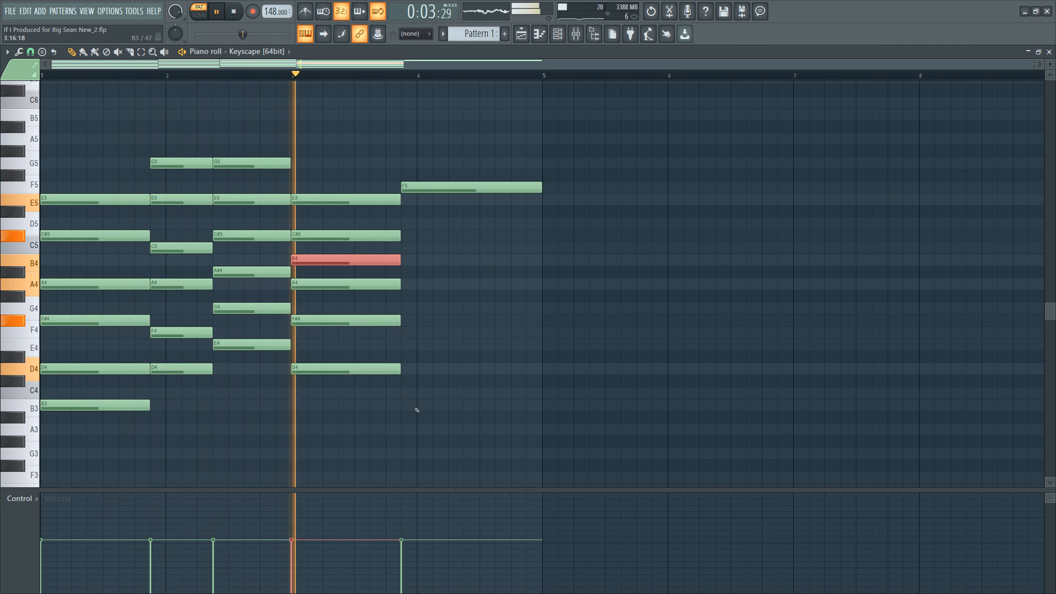
Turn on the metronome and listen to the progression against it.
{"action": "left_click", "coordinate": [305, 12]}
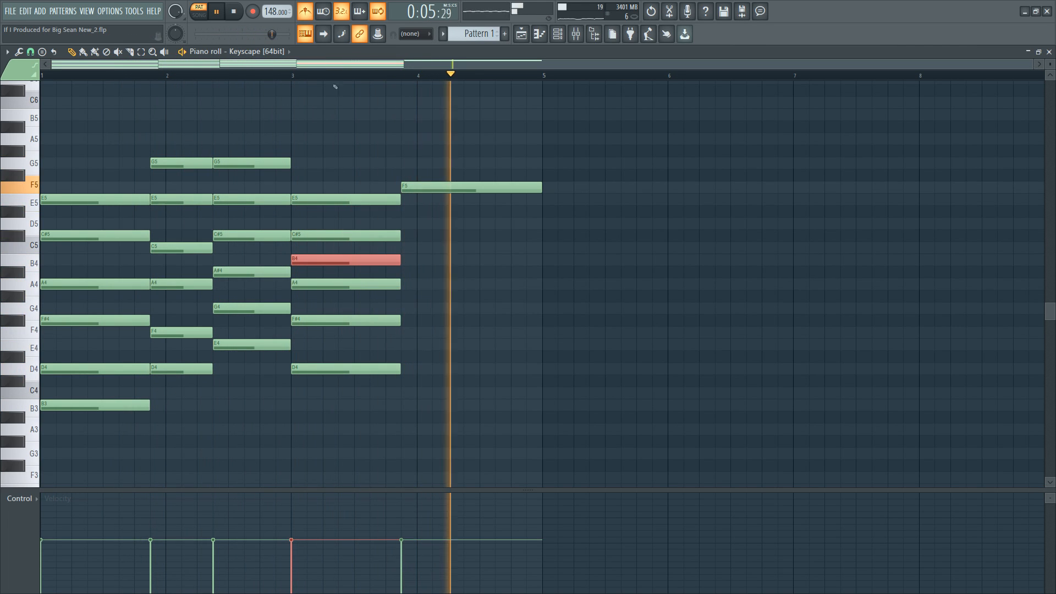
{"action": "key", "text": "space"}
{"action": "key", "text": "space"}
{"action": "left_click", "coordinate": [338, 160], "text": "ctrl"}
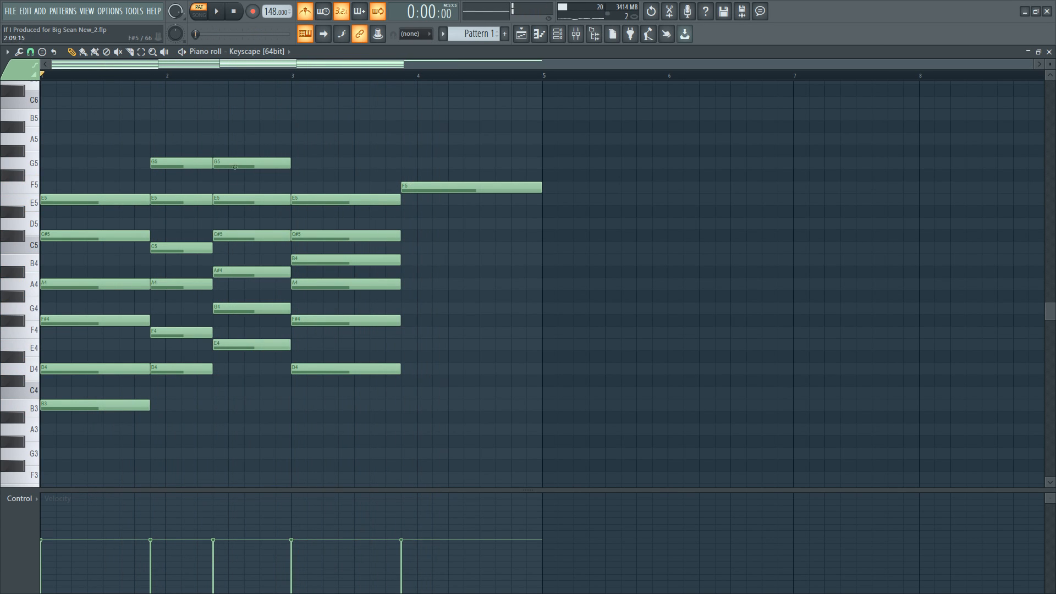
Copy the third chord onto the final melody note, lowered to span D4 to F5, and lengthen it to the start of bar 5.
{"action": "left_click_drag", "start_coordinate": [270, 356], "coordinate": [464, 371]}
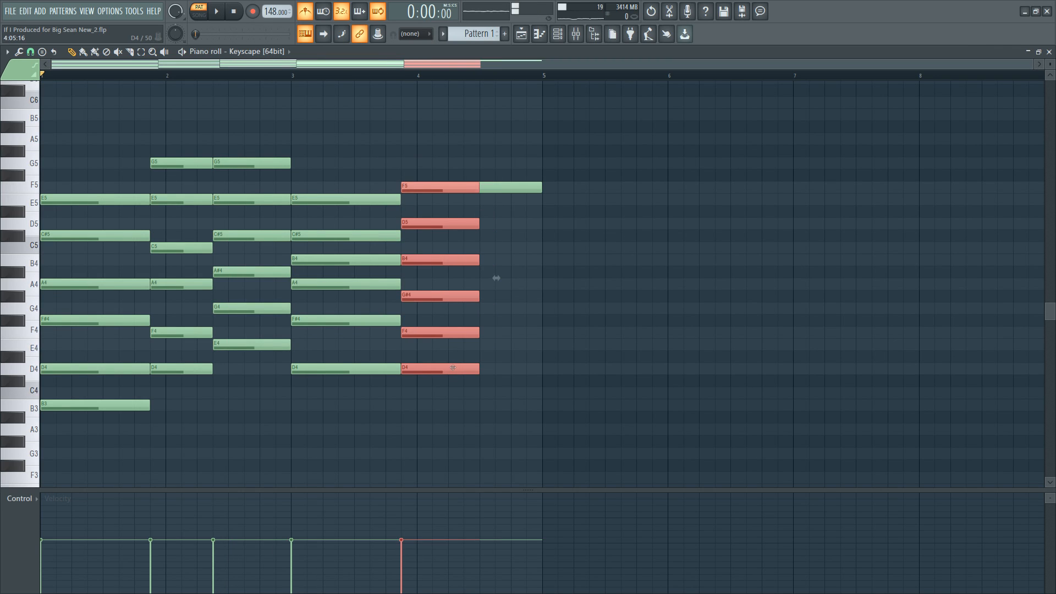
{"action": "key", "text": "space"}
{"action": "left_click_drag", "start_coordinate": [496, 277], "coordinate": [559, 278]}
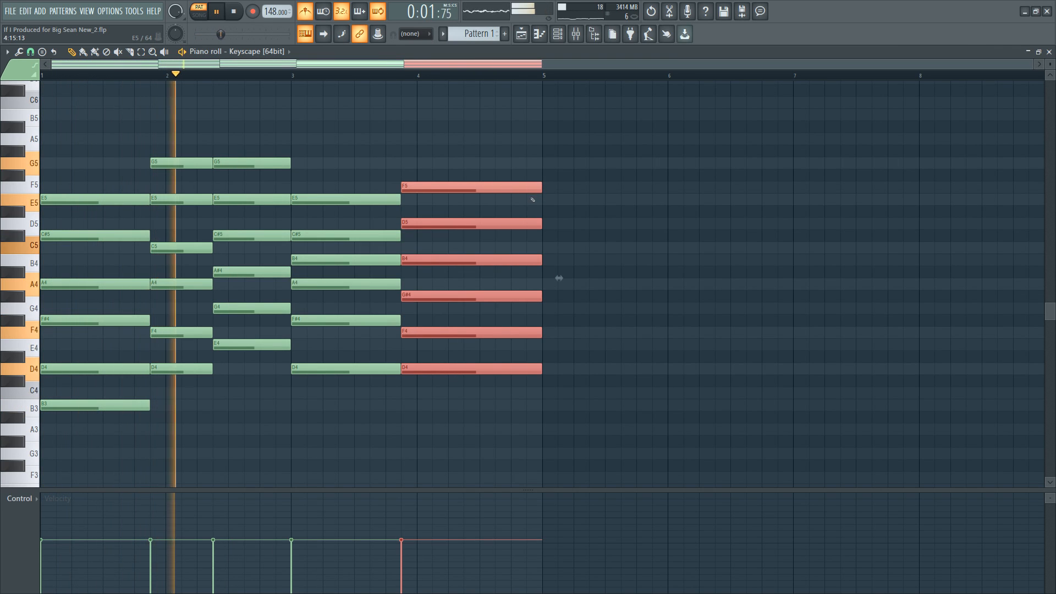
Deselect the fifth chord and turn off the metronome while listening to the progression.
{"action": "left_click", "coordinate": [558, 277]}
{"action": "left_click", "coordinate": [311, 11]}
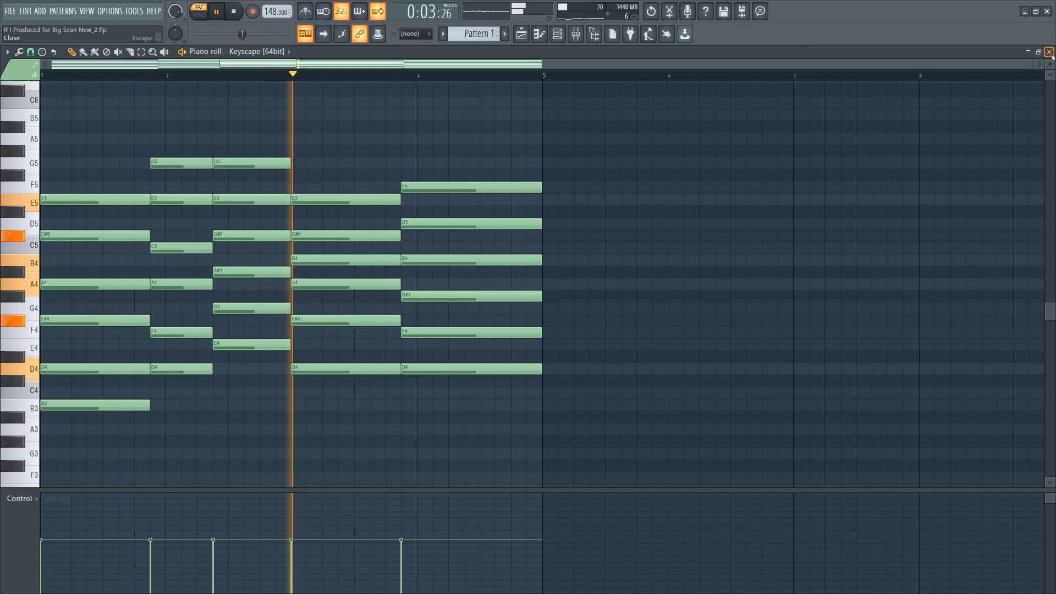
{"action": "key", "text": "space"}
Replace the fourth chord at bar 3 with a full copy of the first chord, from B3 up to E5.
{"action": "left_click_drag", "start_coordinate": [328, 182], "coordinate": [352, 411]}
{"action": "left_click", "coordinate": [344, 419], "text": "ctrl"}
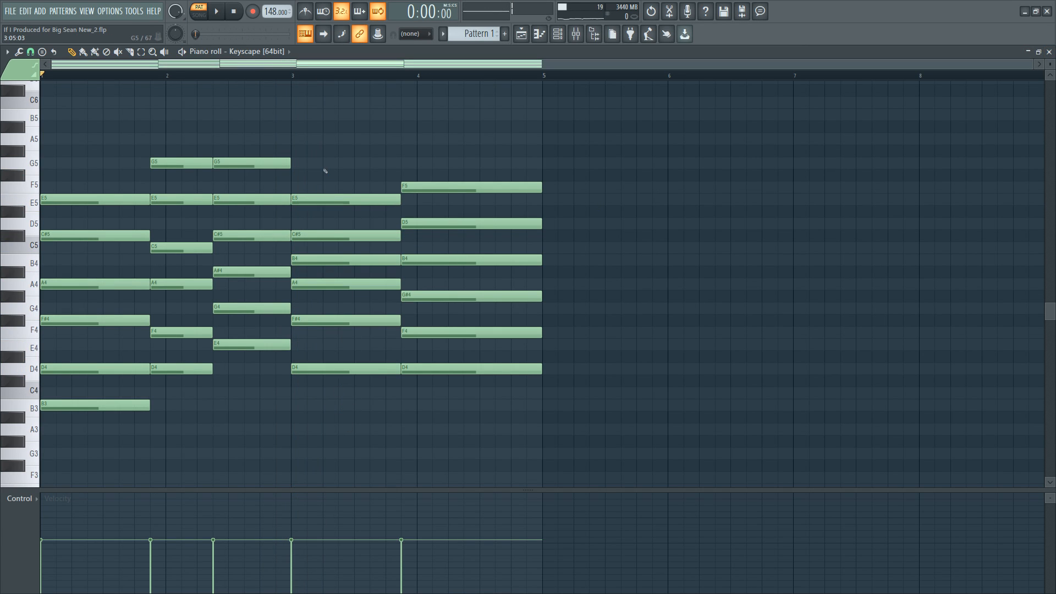
{"action": "left_click_drag", "start_coordinate": [325, 171], "coordinate": [329, 408]}
{"action": "left_click_drag", "start_coordinate": [109, 435], "coordinate": [301, 193]}
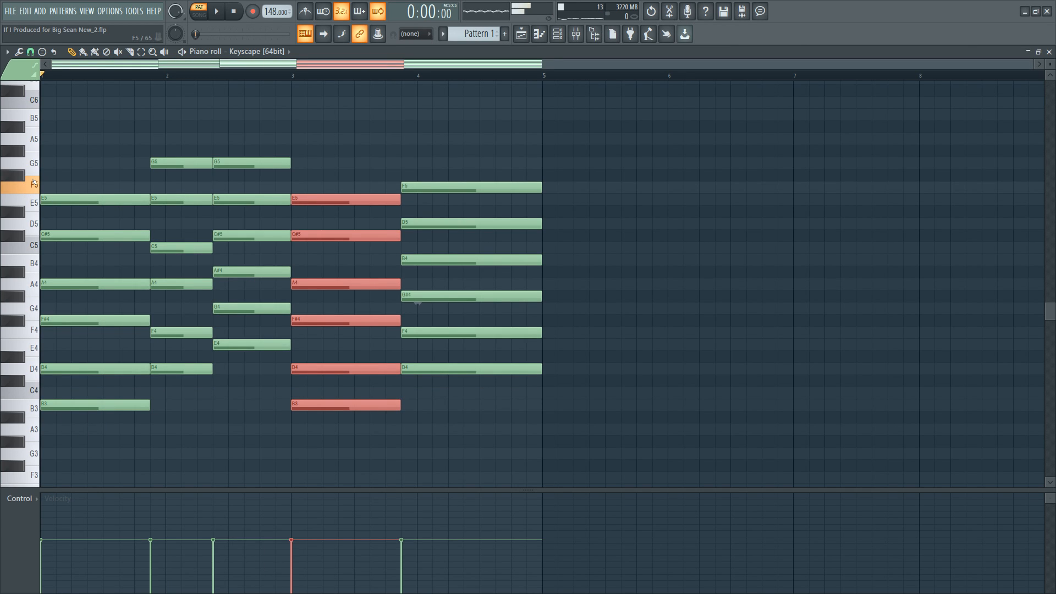
Try the whole fourth chord one semitone higher, audition it, and lower it back by one semitone.
{"action": "key", "text": "space"}
{"action": "key", "text": "Up"}
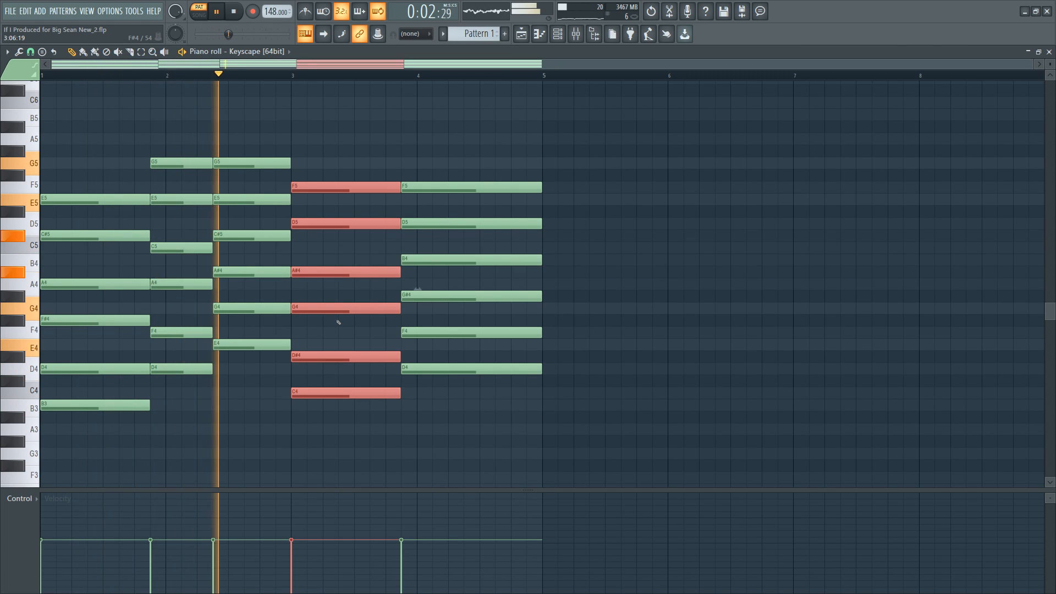
{"action": "key", "text": "space"}
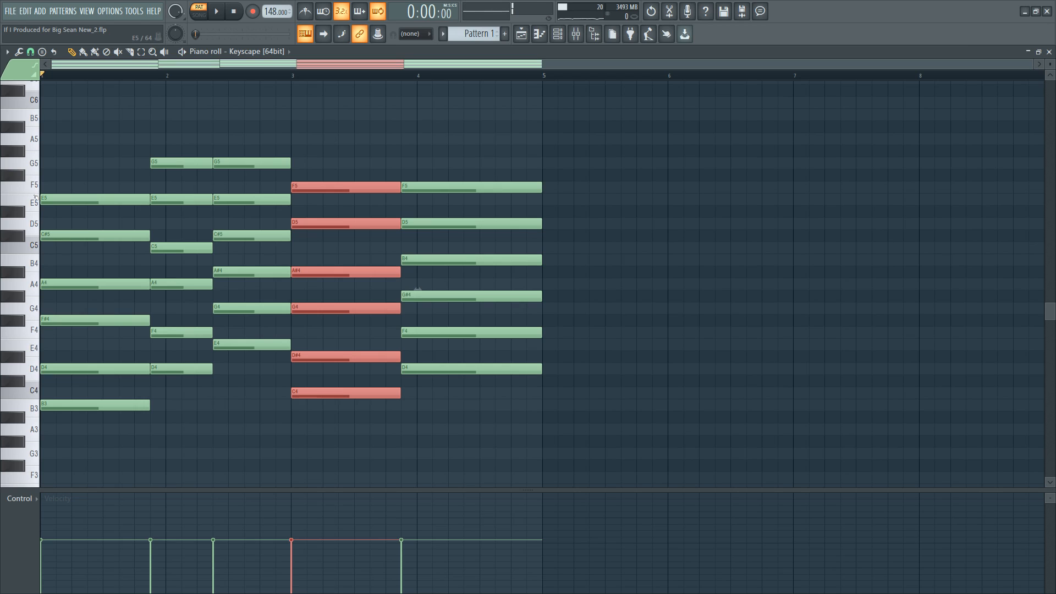
{"action": "key", "text": "space"}
{"action": "key", "text": "Down"}
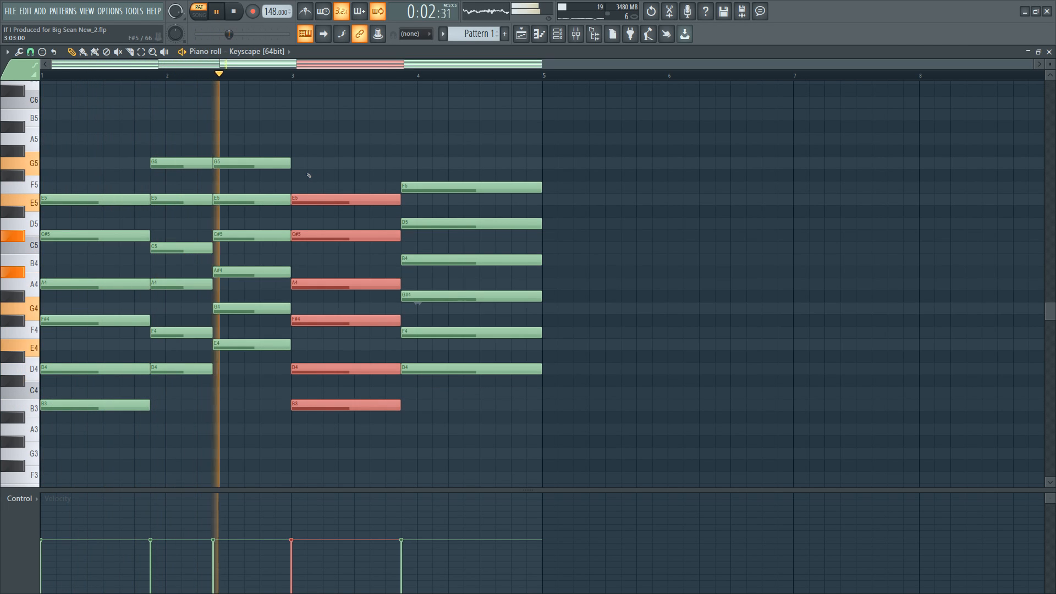
{"action": "key", "text": "space"}
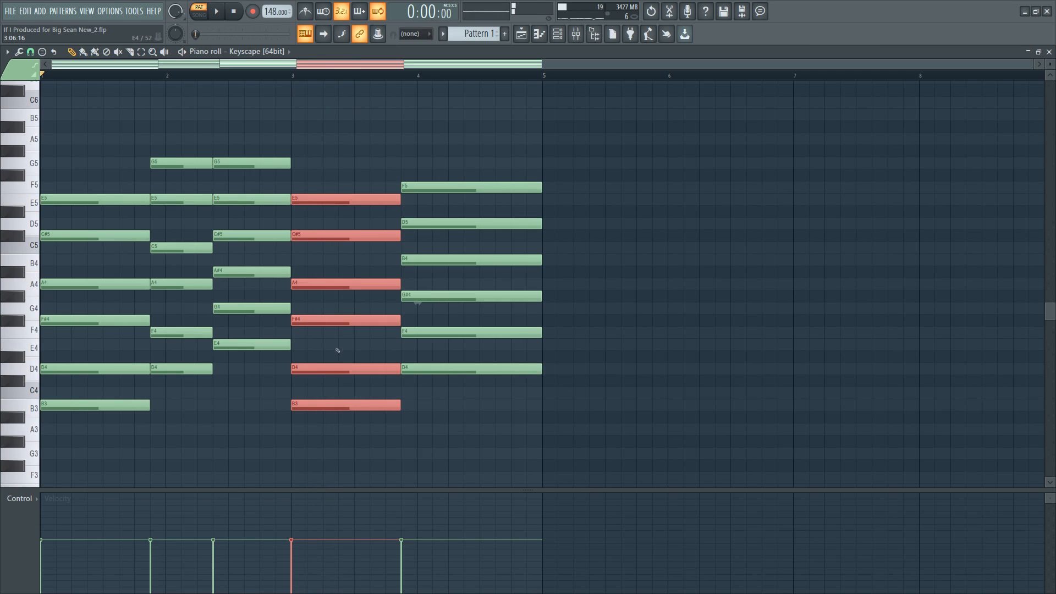
Try the fourth chord's D4, A4 and E5 one semitone higher, lower the whole chord one semitone, and audition the progression.
{"action": "left_click", "coordinate": [337, 368], "text": "ctrl"}
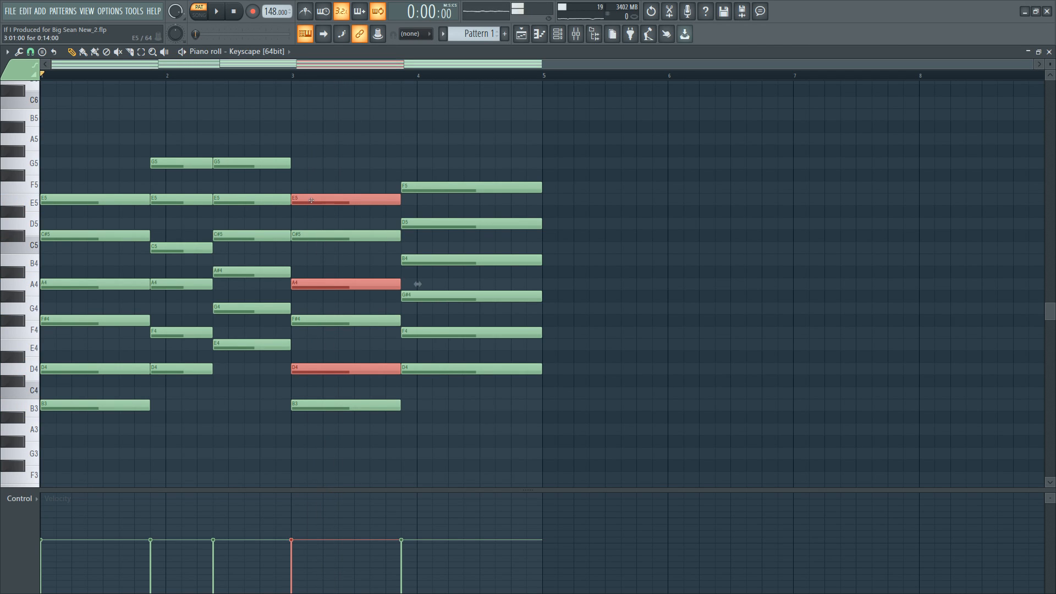
{"action": "key", "text": "Up"}
{"action": "left_click_drag", "start_coordinate": [318, 160], "coordinate": [342, 426]}
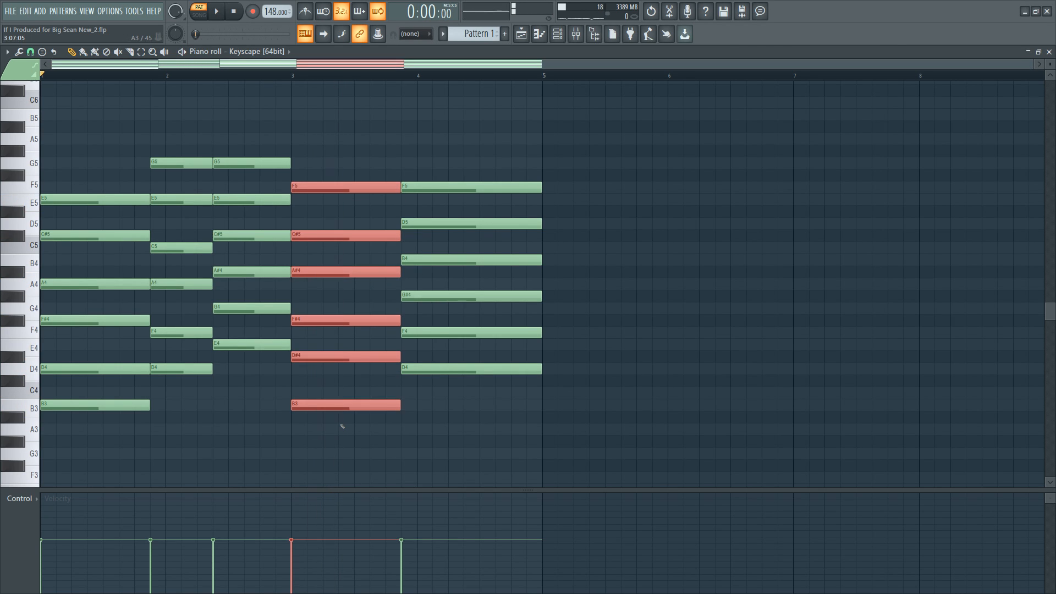
{"action": "key", "text": "Down"}
{"action": "key", "text": "space"}
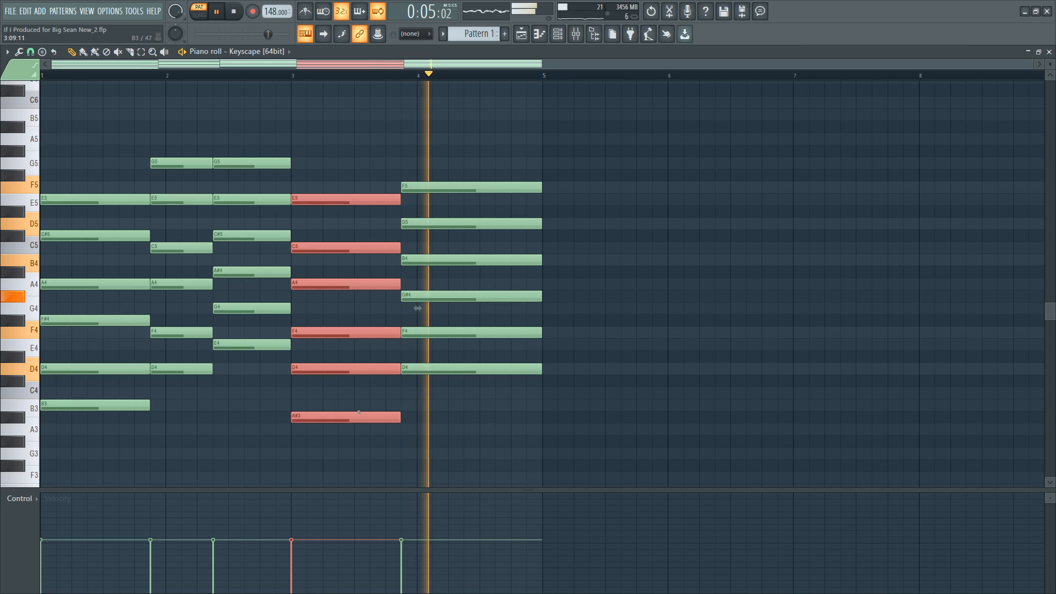
Lower the fourth chord's D4, A4 and E5 one semitone and raise the whole chord one semitone, spanning B3 to E5.
{"action": "left_click", "coordinate": [350, 372], "text": "ctrl"}
{"action": "left_click", "coordinate": [336, 290], "text": "ctrl"}
{"action": "left_click", "coordinate": [329, 198], "text": "ctrl"}
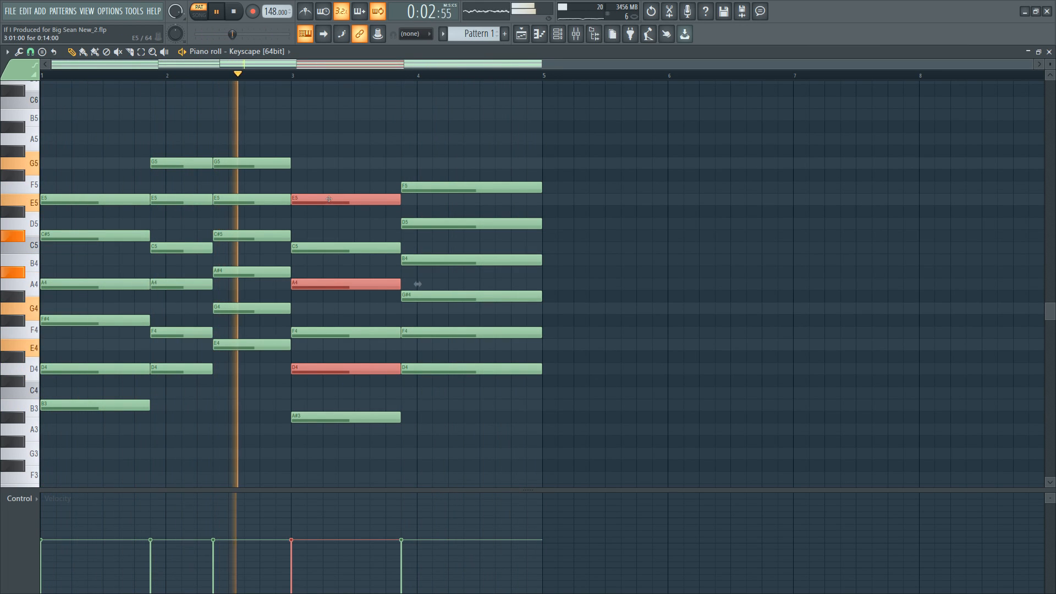
{"action": "left_click_drag", "start_coordinate": [329, 199], "coordinate": [377, 431]}
{"action": "key", "text": "shift+Up"}
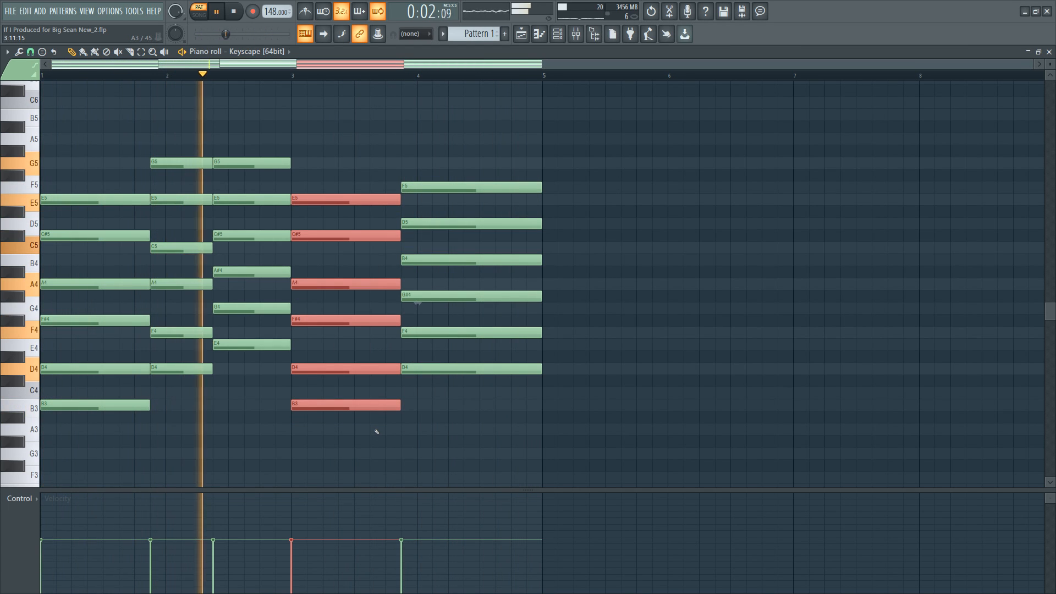
{"action": "key", "text": "space"}
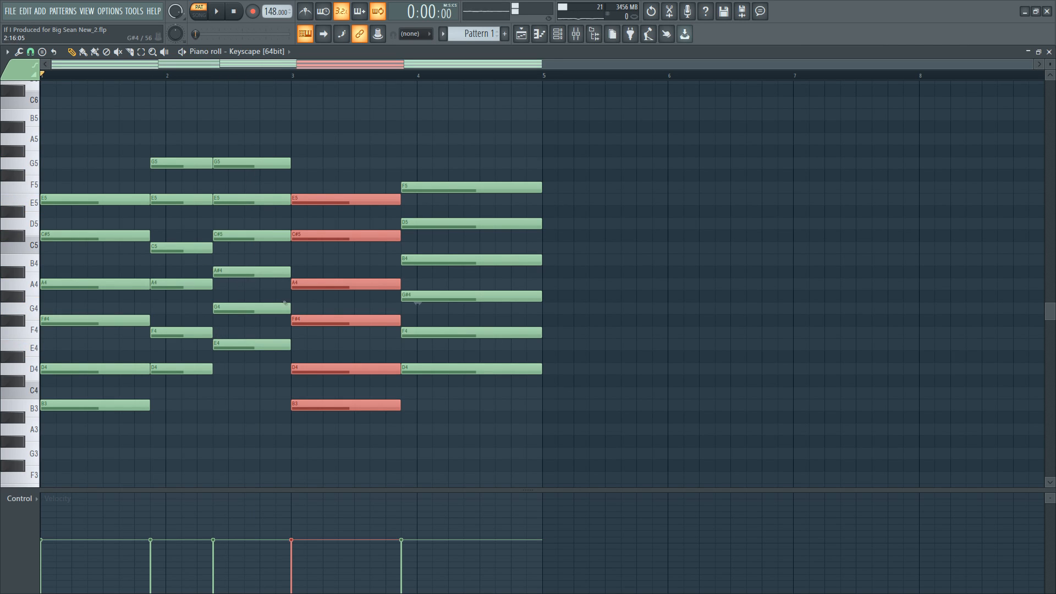
Try raising the fourth chord's D4, A4 and C#5 by one semitone, audition it, and lower them back.
{"action": "left_click", "coordinate": [199, 333]}
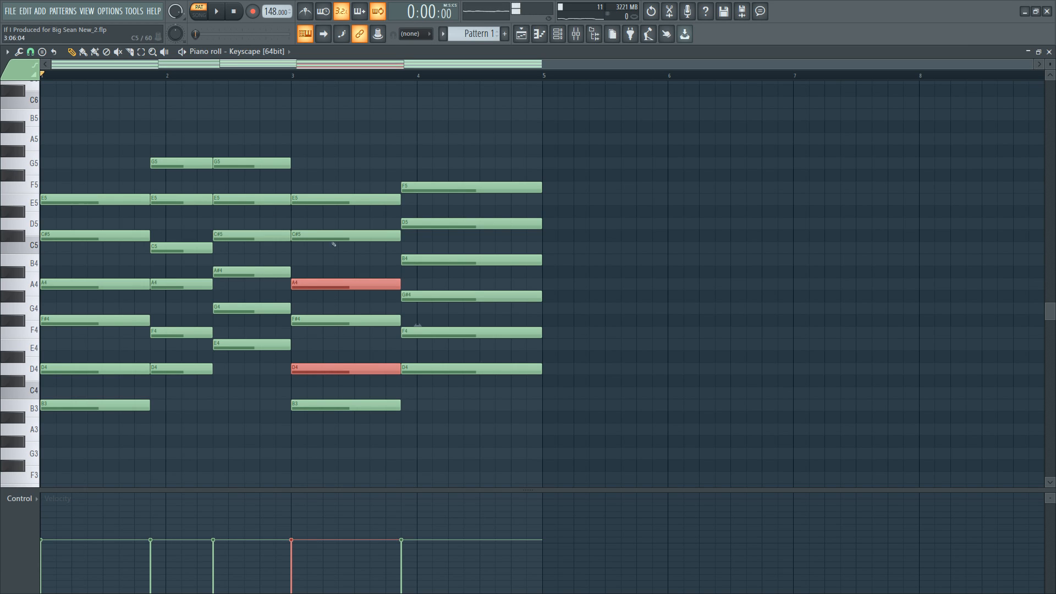
{"action": "key", "text": "Up"}
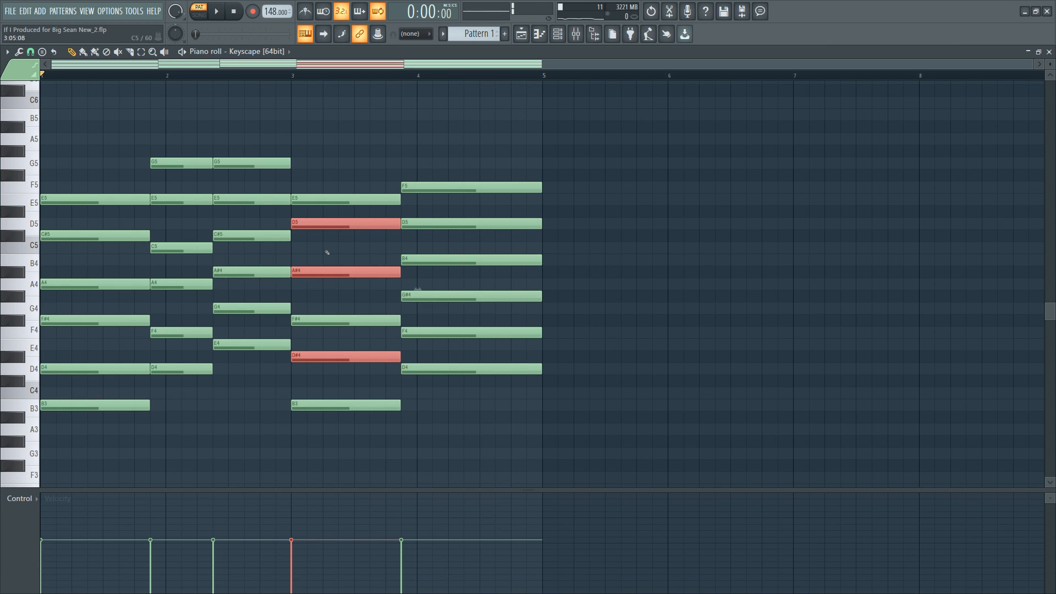
{"action": "key", "text": "space"}
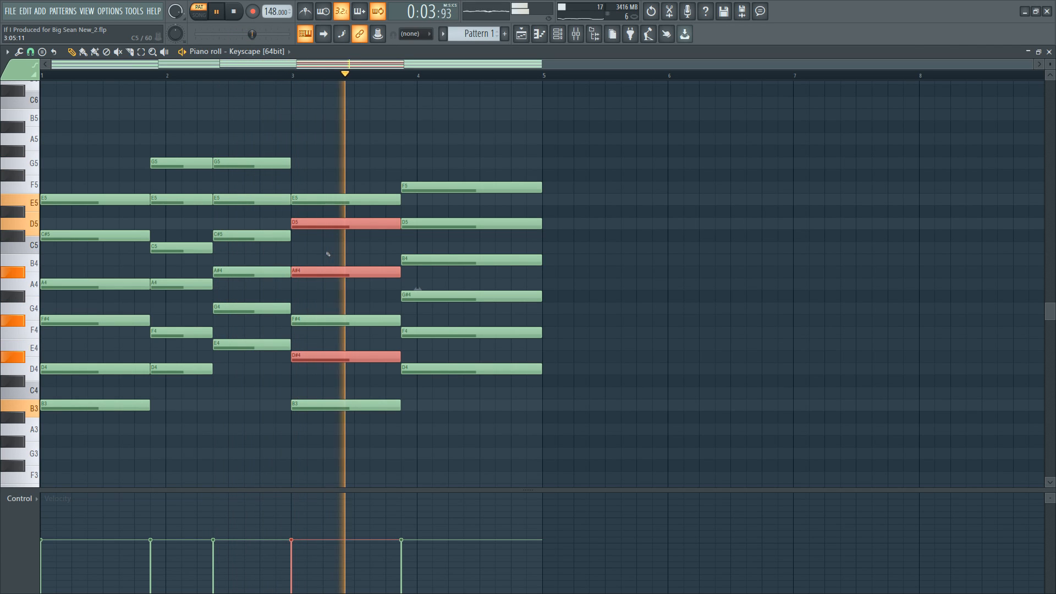
{"action": "key", "text": "space"}
{"action": "key", "text": "Down"}
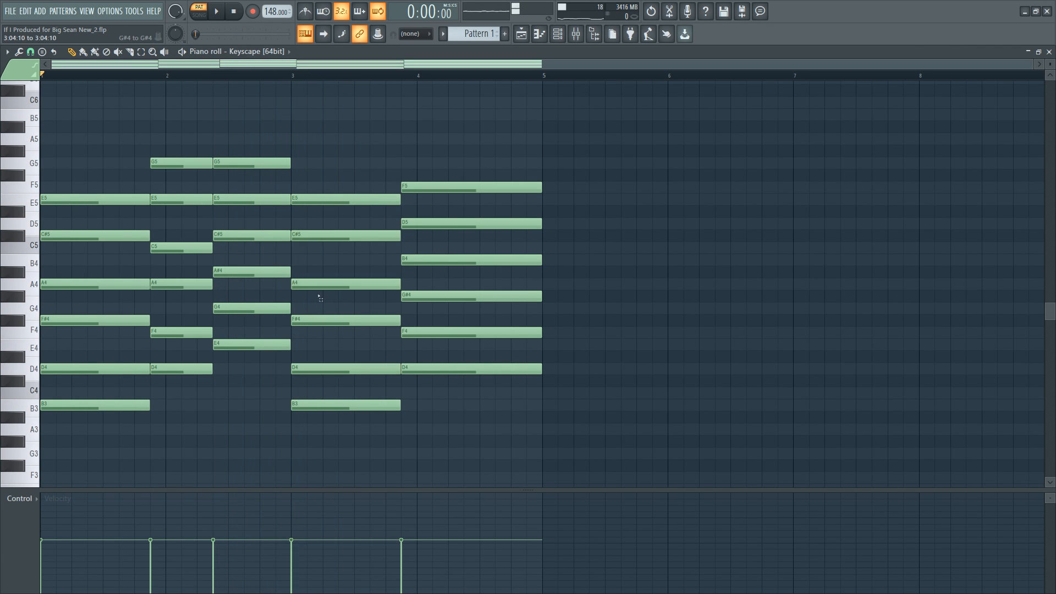
Try raising only the fourth chord's A4 and C#5 by one semitone, audition it, and lower them back.
{"action": "key", "text": "Up"}
{"action": "key", "text": "space"}
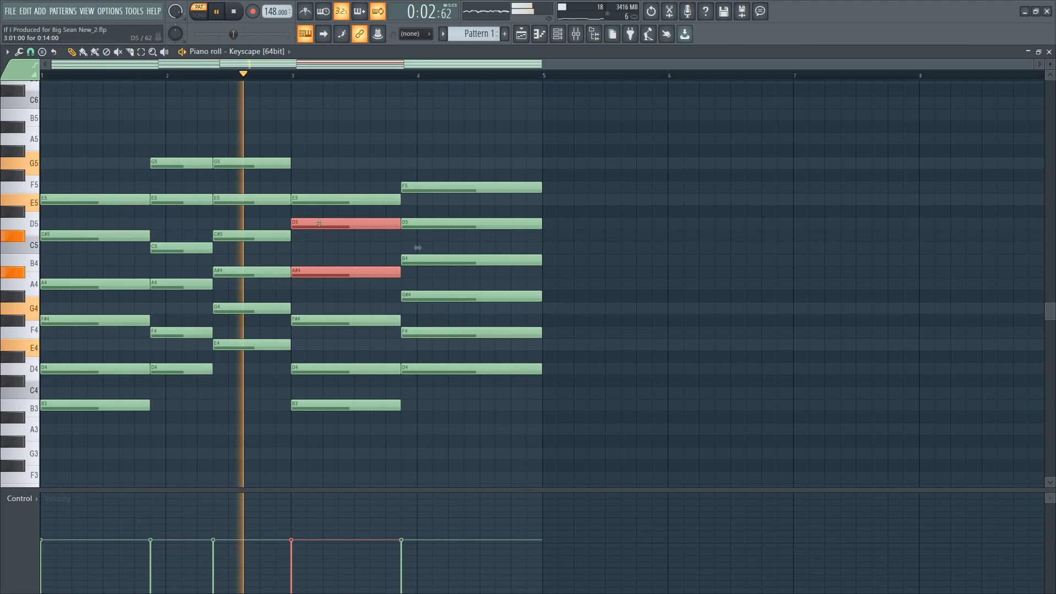
{"action": "key", "text": "space"}
{"action": "key", "text": "Down"}
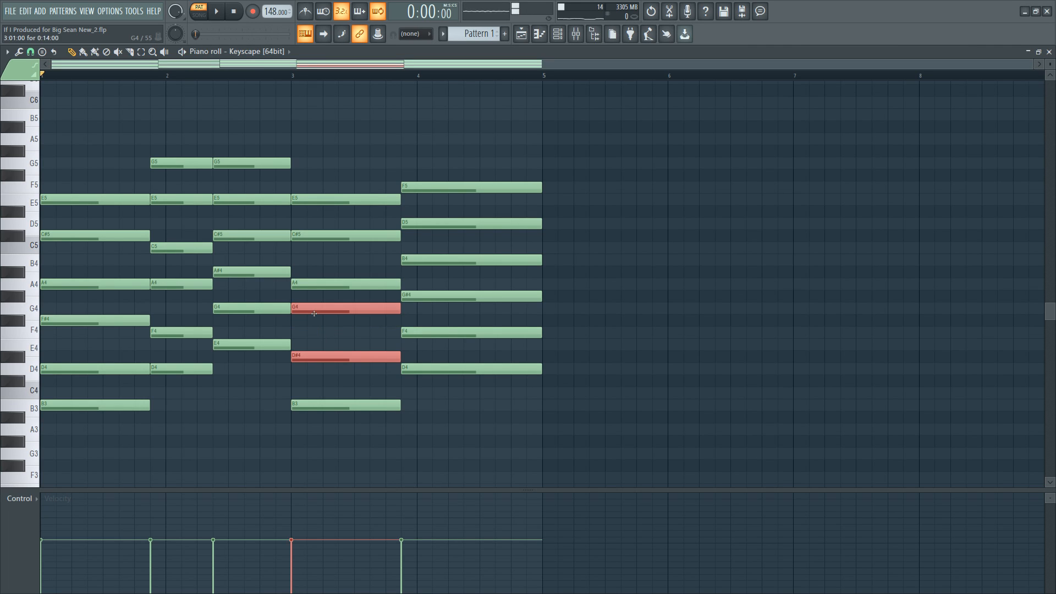
Undo the raise of D4 and F#4 in the fourth chord, and audition F#4 and A4 one semitone higher before reverting them.
{"action": "key", "text": "ctrl+z"}
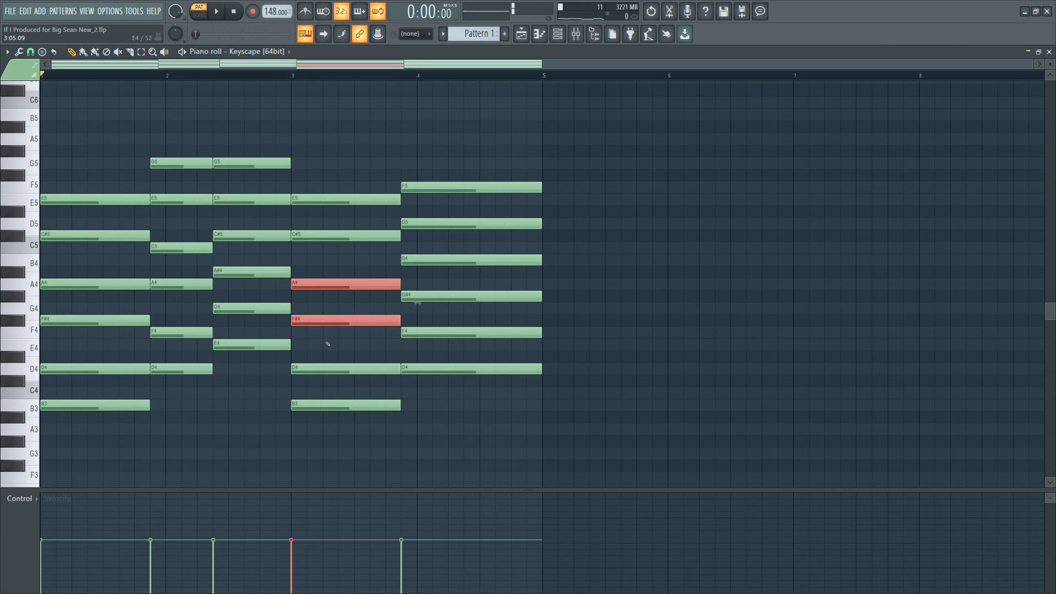
{"action": "key", "text": "space"}
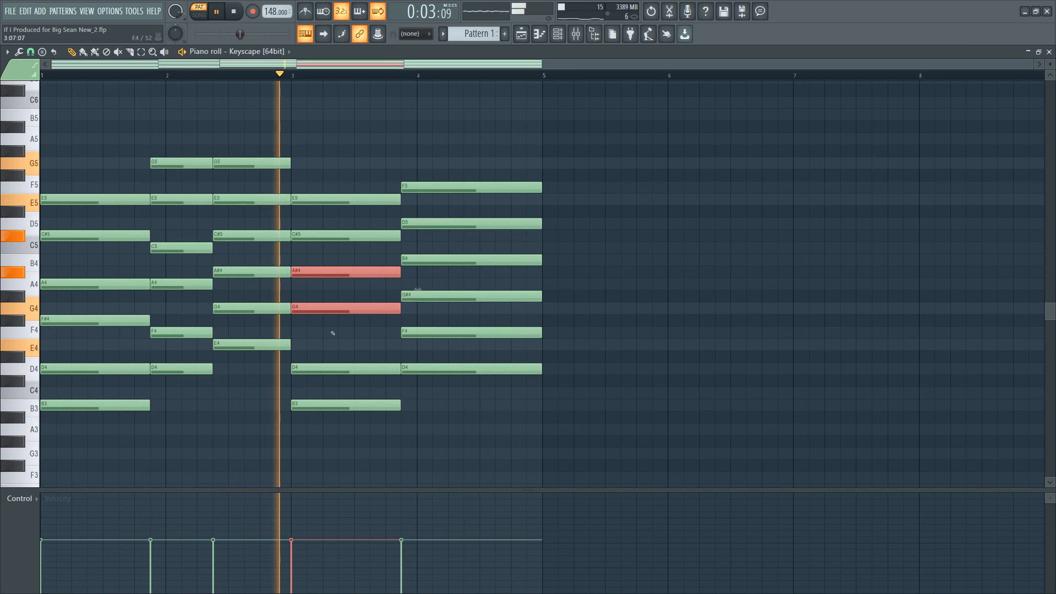
{"action": "key", "text": "ctrl+z"}
{"action": "key", "text": "space"}
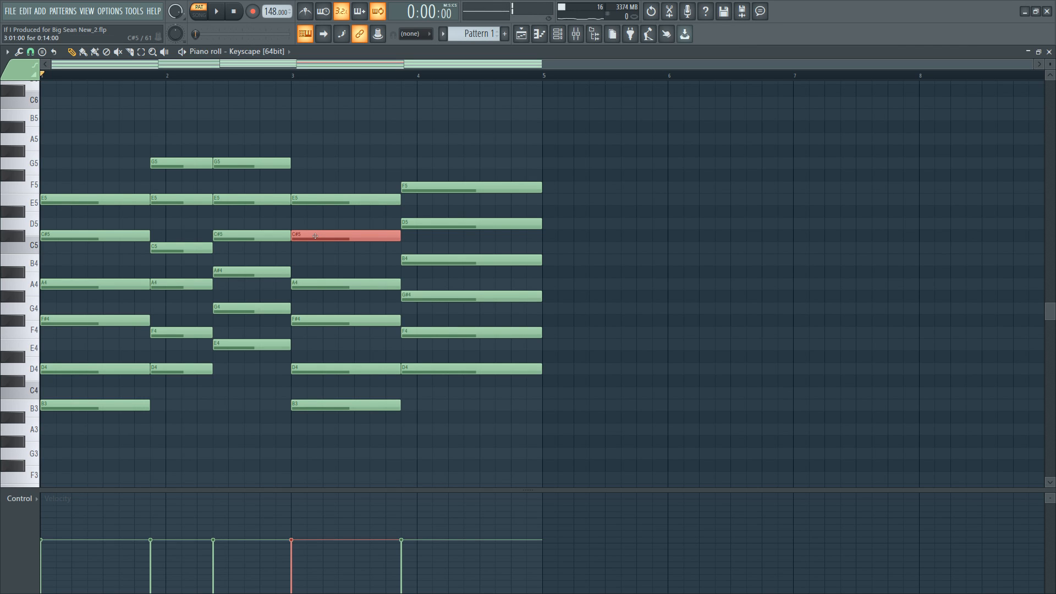
Try raising the fourth chord's C#5 to D5, audition the progression, and return the note to C#5.
{"action": "key", "text": "space"}
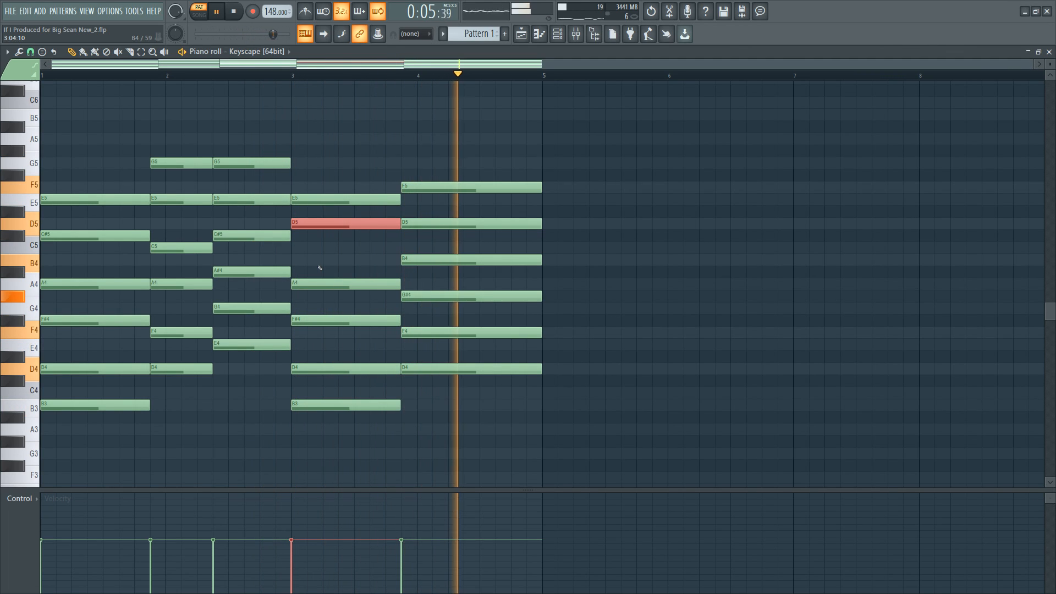
{"action": "key", "text": "Down"}
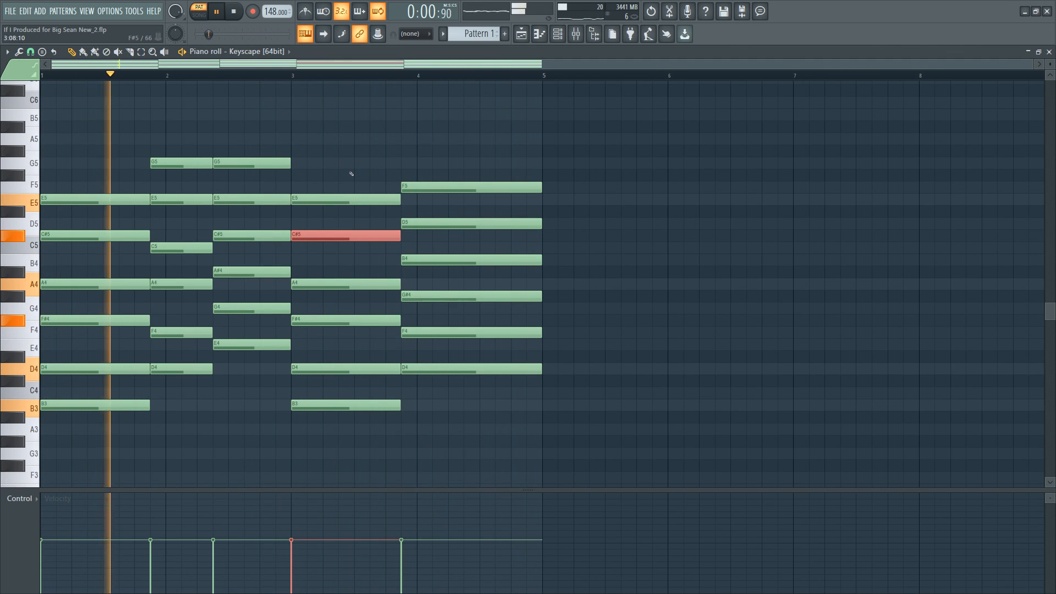
{"action": "key", "text": "space"}
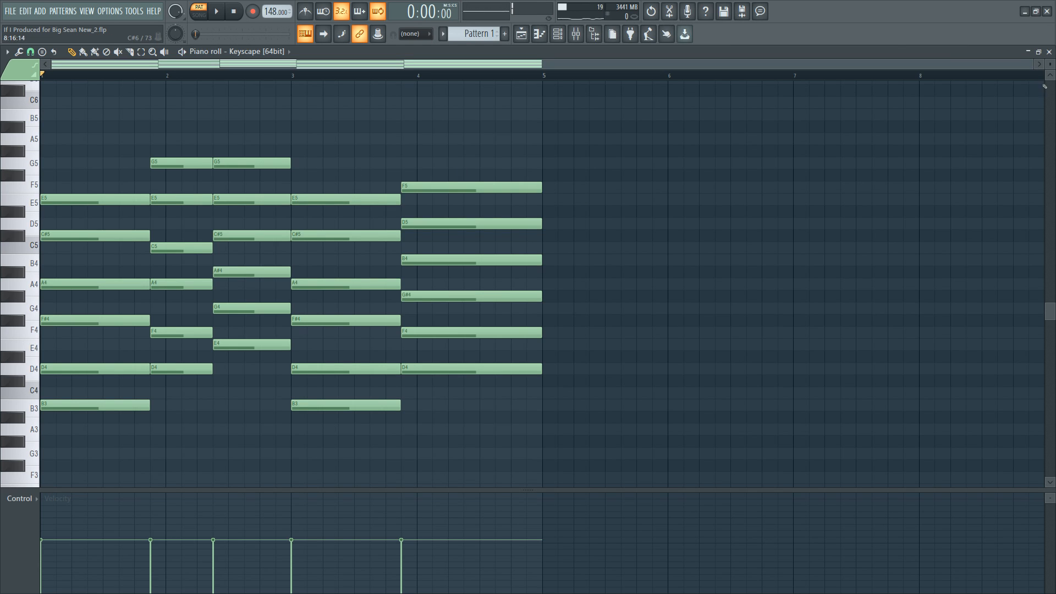
Load the LA Custom C7 - Softest patch in Keyscape and set the project tempo to 140 BPM during playback.
{"action": "left_click", "coordinate": [1048, 51]}
{"action": "left_click", "coordinate": [101, 80]}
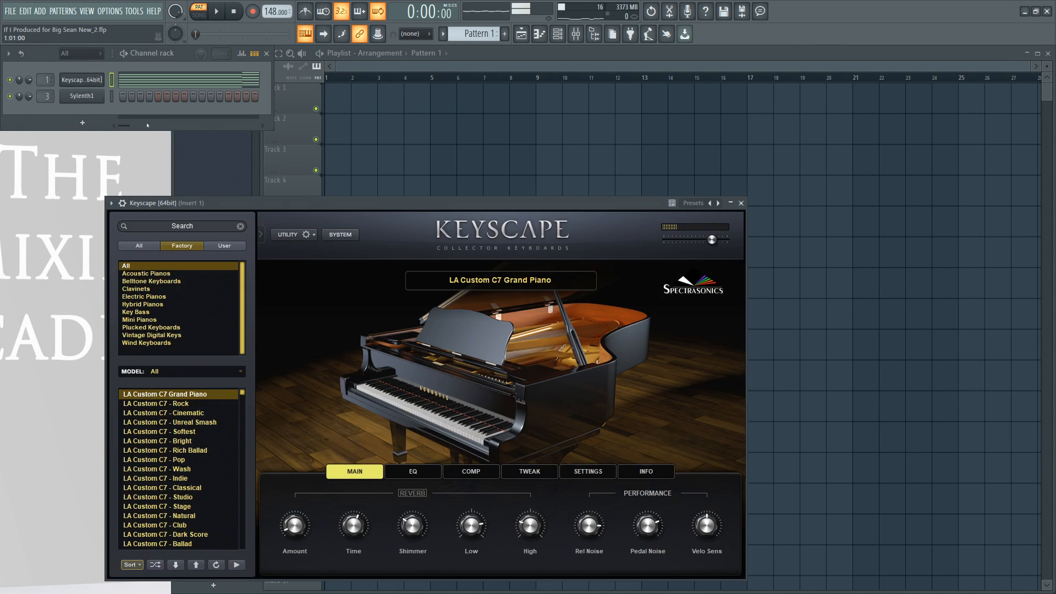
{"action": "left_click", "coordinate": [182, 434]}
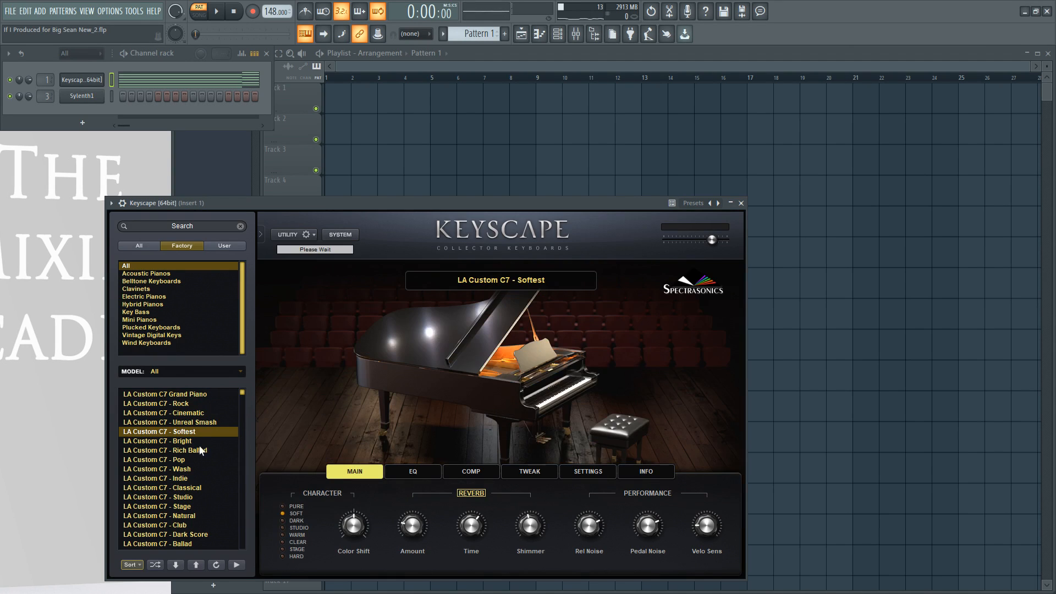
{"action": "left_click_drag", "start_coordinate": [293, 208], "coordinate": [278, 160]}
{"action": "key", "text": "space"}
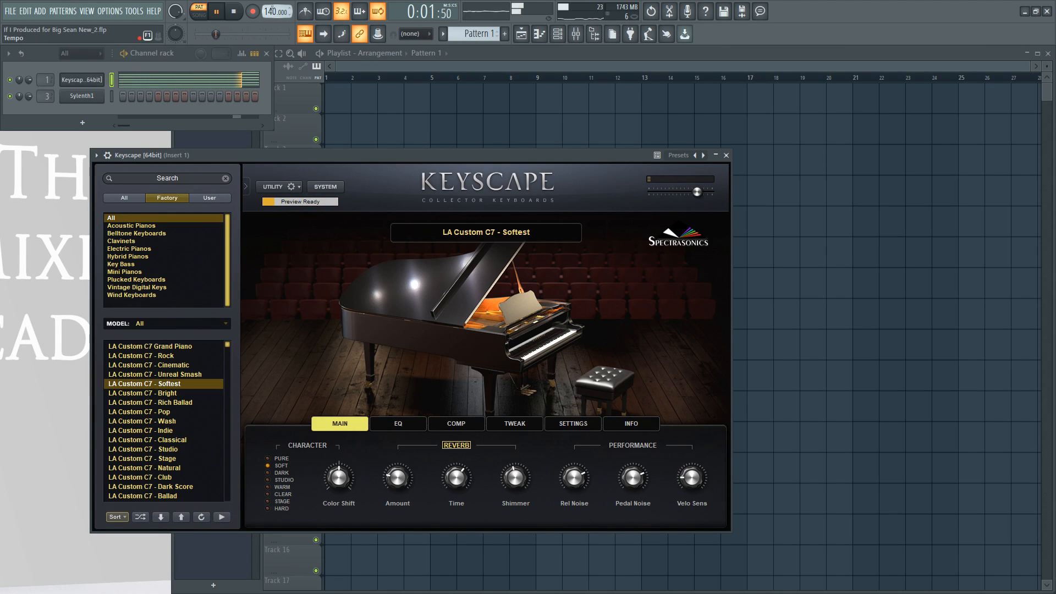
Load the LA Custom C7 - Pop patch, play the chords in the Keyscape piano roll, and save the project.
{"action": "left_click", "coordinate": [174, 414]}
{"action": "left_click", "coordinate": [193, 82]}
{"action": "key", "text": "space"}
{"action": "key", "text": "space"}
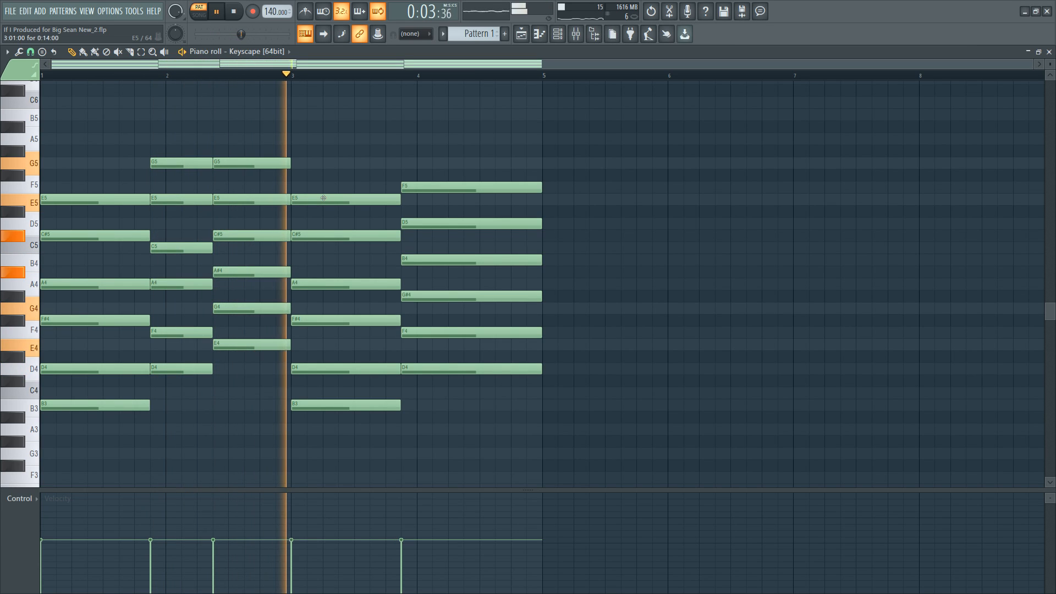
{"action": "key", "text": "space"}
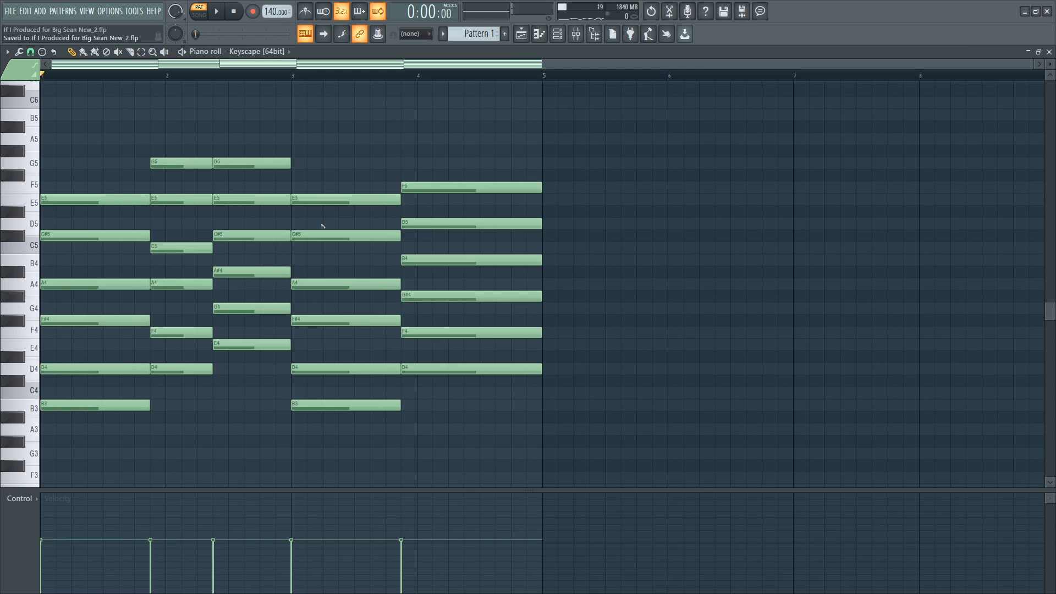
Raise the whole fourth chord three semitones to span D4 to G5, and audition the progression.
{"action": "key", "text": "space"}
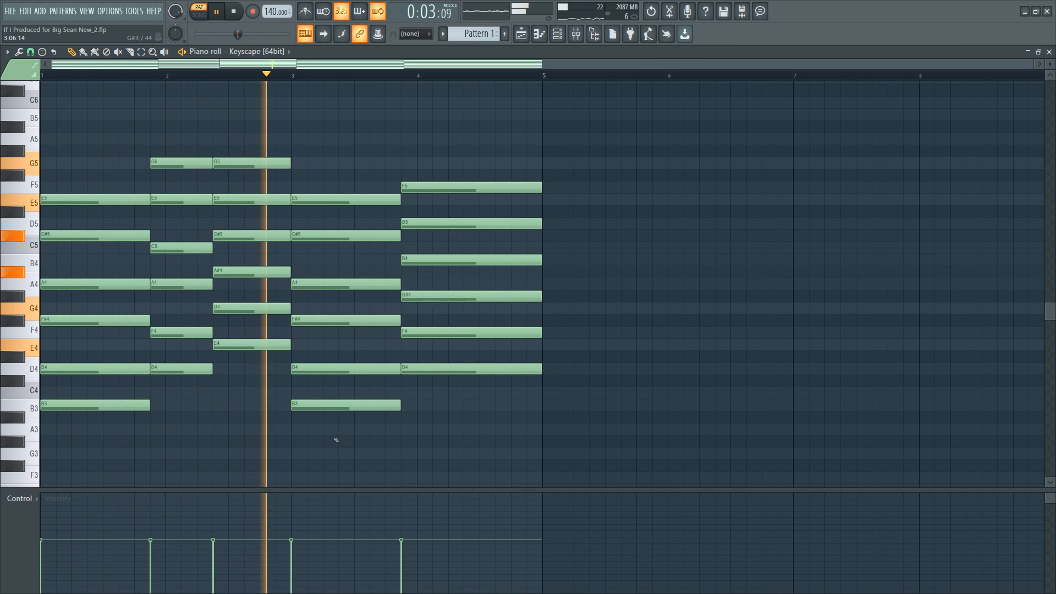
{"action": "key", "text": "space"}
{"action": "left_click_drag", "start_coordinate": [312, 183], "coordinate": [334, 360]}
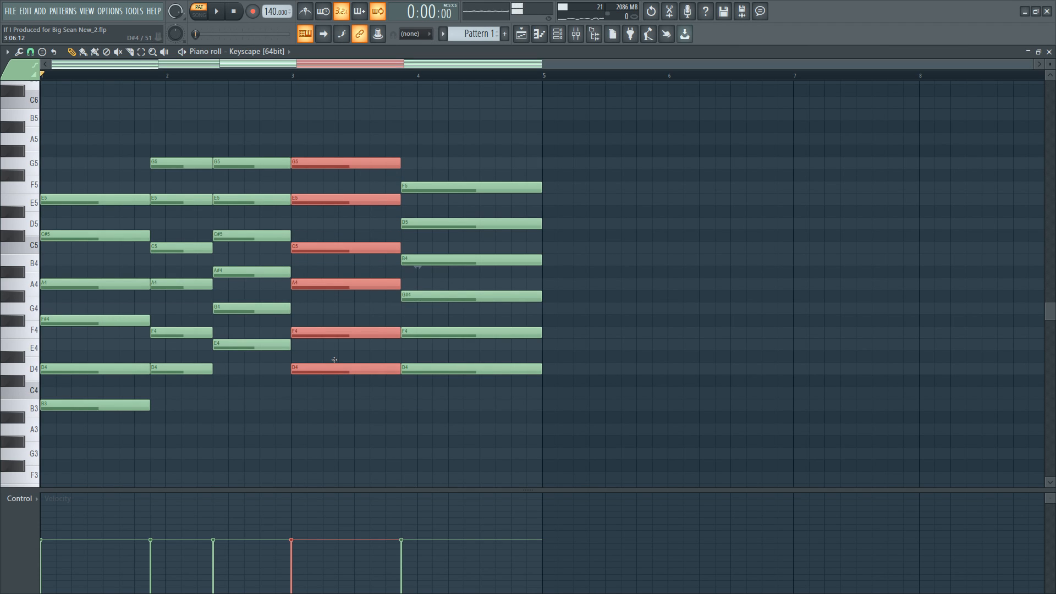
{"action": "left_click", "coordinate": [323, 201]}
{"action": "key", "text": "space"}
{"action": "left_click_drag", "start_coordinate": [315, 134], "coordinate": [329, 406]}
{"action": "right_click", "coordinate": [336, 422]}
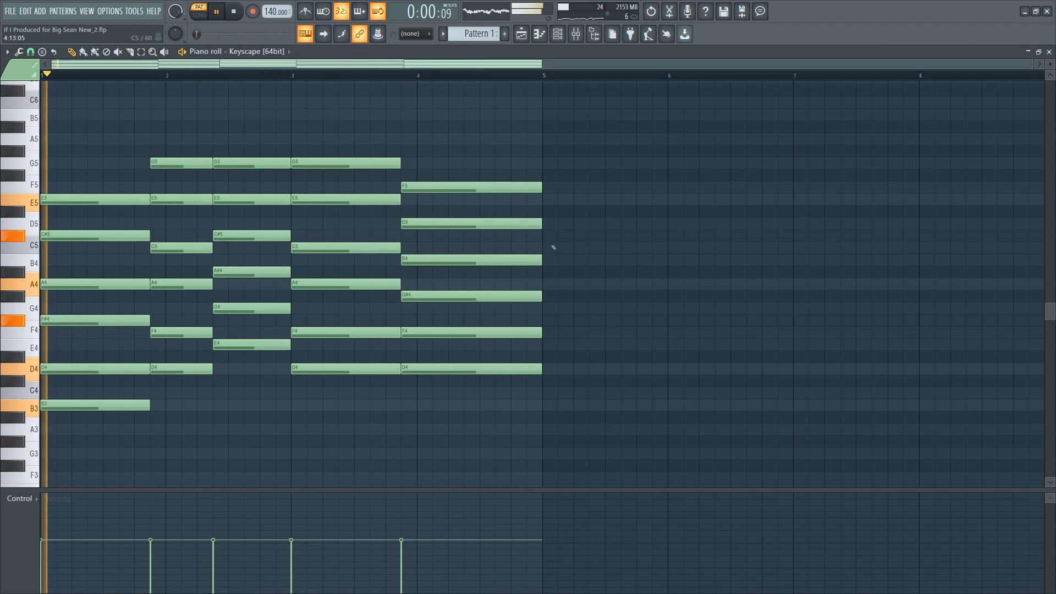
Audition the LA Custom C7 - Classical patch in Keyscape and switch to LA Custom C7 - Ballad.
{"action": "left_click", "coordinate": [1050, 51]}
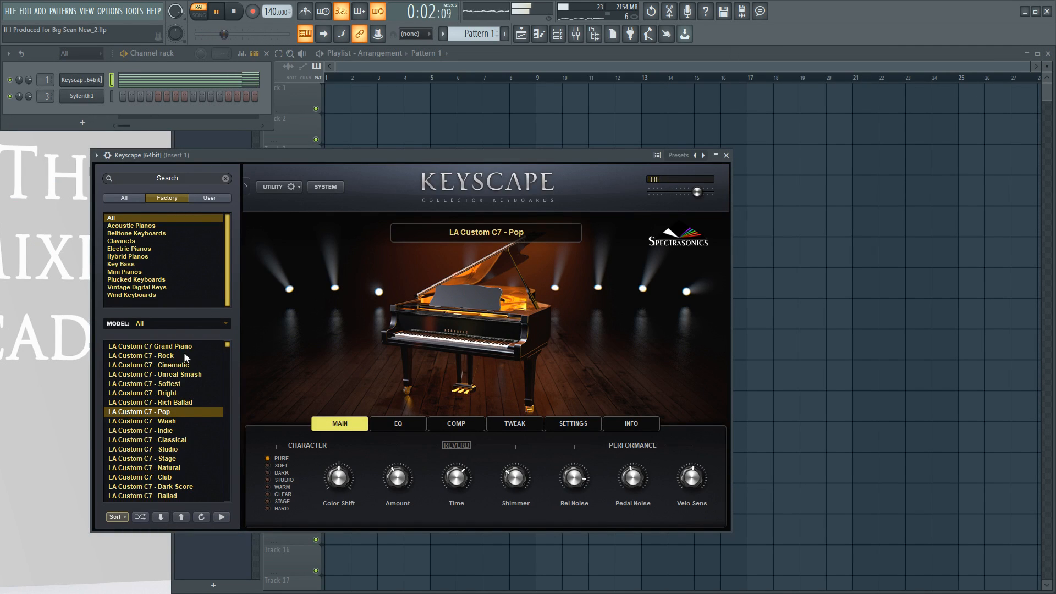
{"action": "left_click", "coordinate": [175, 440]}
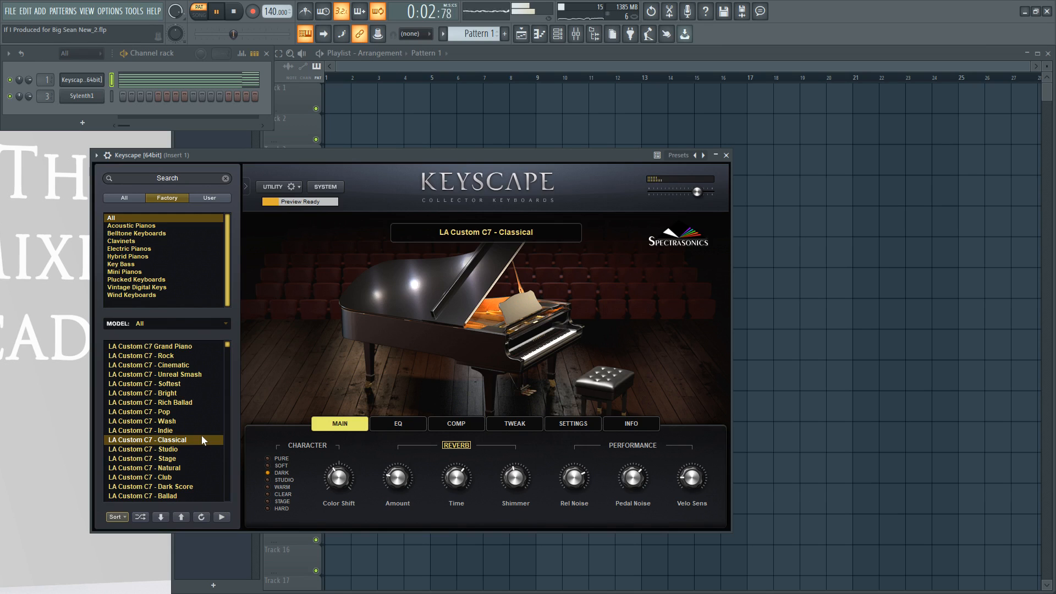
{"action": "scroll", "coordinate": [198, 439], "scroll_direction": "down", "scroll_amount": 3}
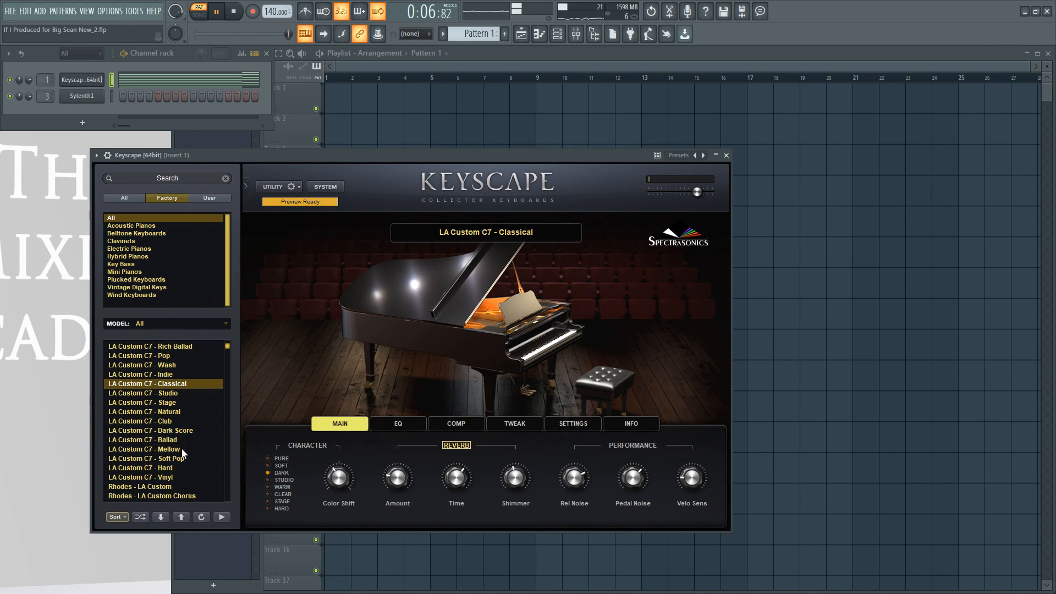
{"action": "scroll", "coordinate": [180, 443], "scroll_direction": "up", "scroll_amount": 2}
{"action": "scroll", "coordinate": [181, 446], "scroll_direction": "up", "scroll_amount": 1}
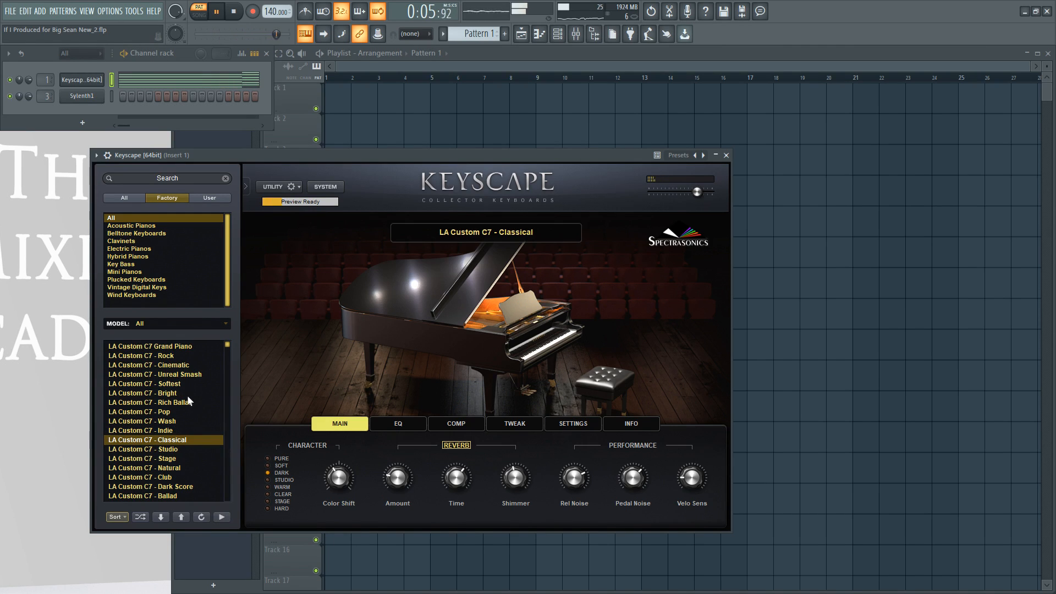
{"action": "scroll", "coordinate": [183, 402], "scroll_direction": "down", "scroll_amount": 2}
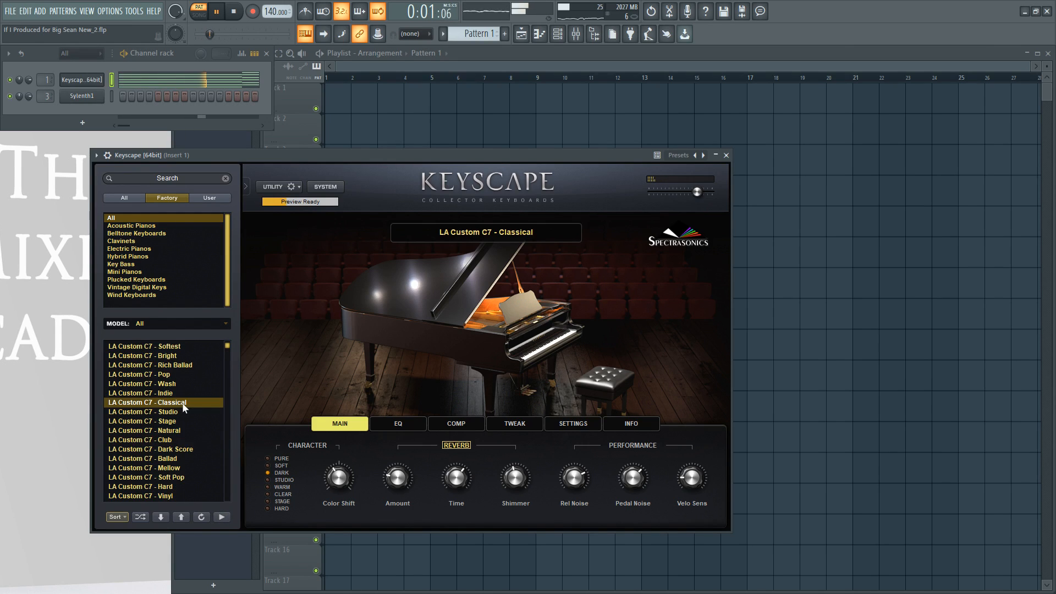
{"action": "left_click", "coordinate": [172, 459]}
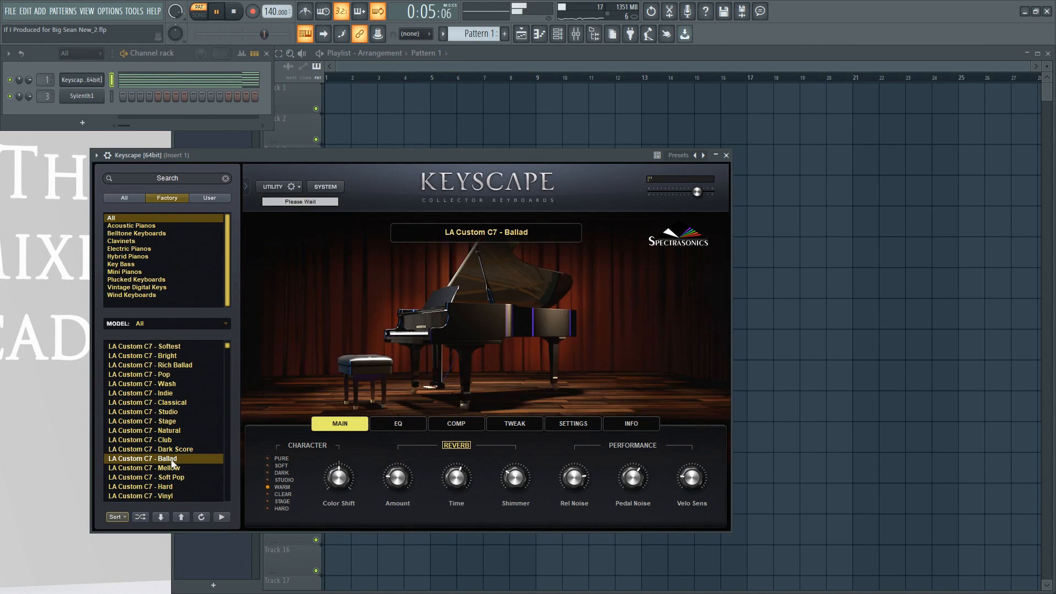
Highlight the inner C#5 and E5 notes across the first four chords in the Keyscape piano roll and audition the progression.
{"action": "left_click", "coordinate": [167, 87]}
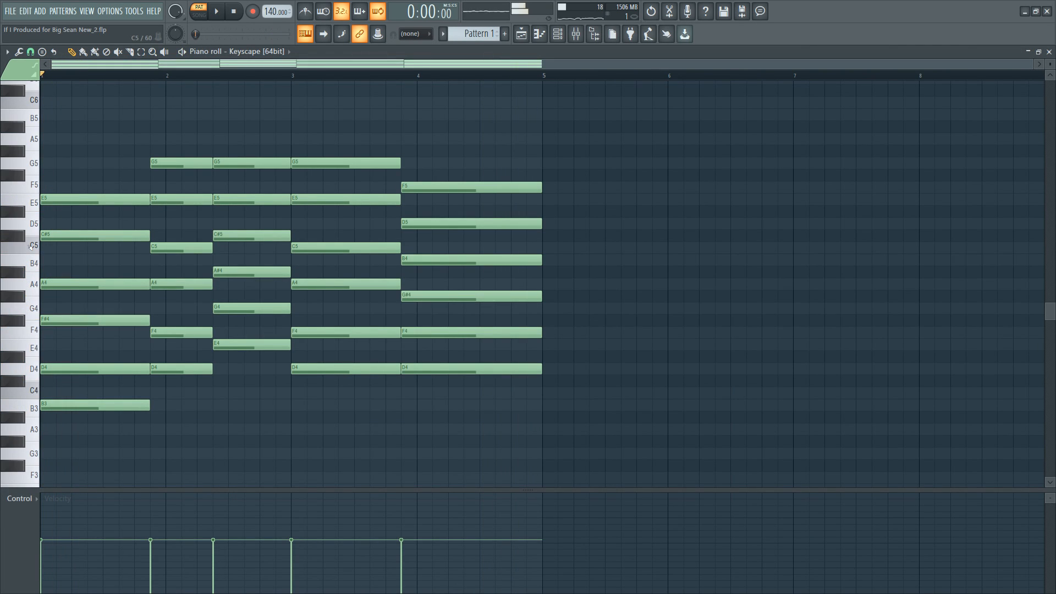
{"action": "left_click", "coordinate": [74, 236]}
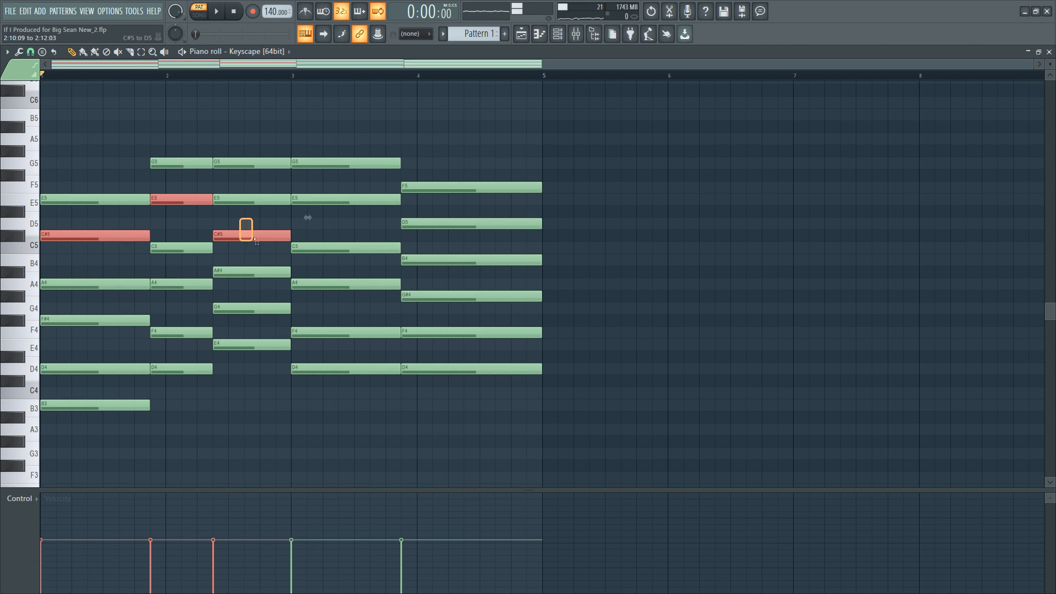
{"action": "left_click", "coordinate": [300, 200], "text": "ctrl+shift"}
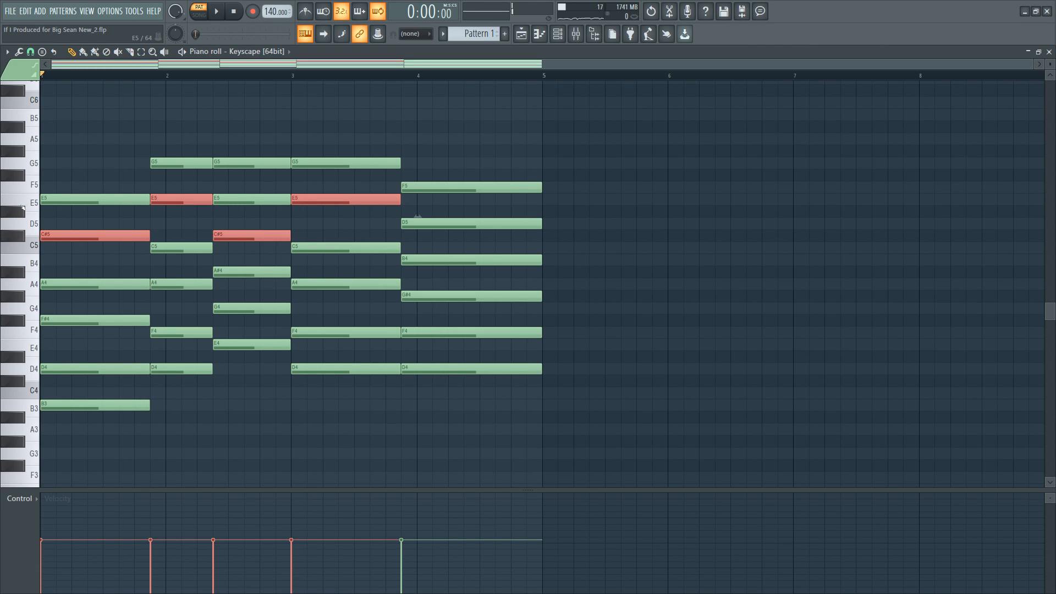
{"action": "key", "text": "space"}
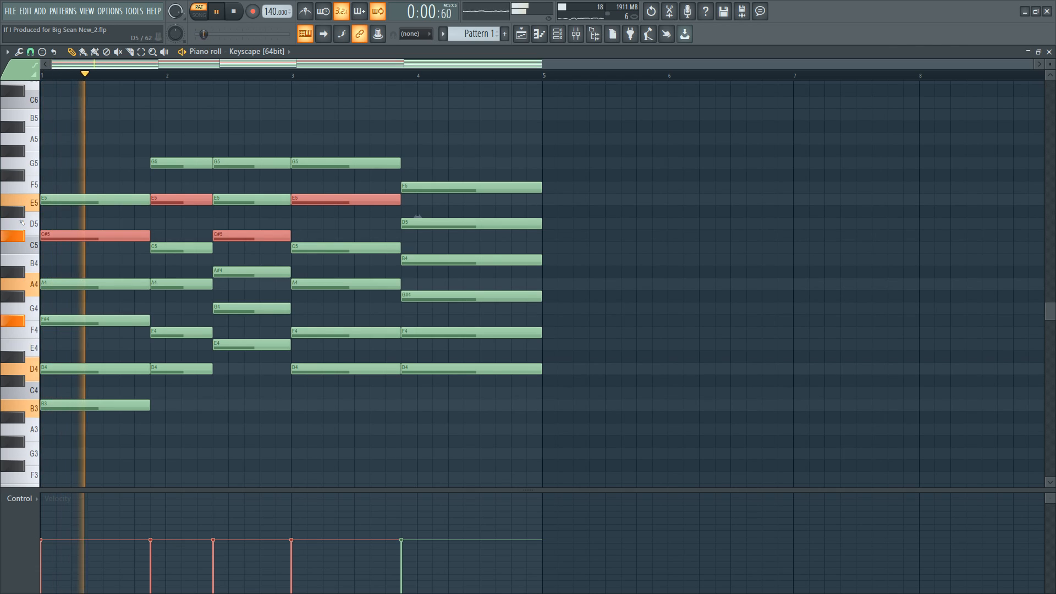
{"action": "key", "text": "space"}
{"action": "left_click", "coordinate": [22, 223]}
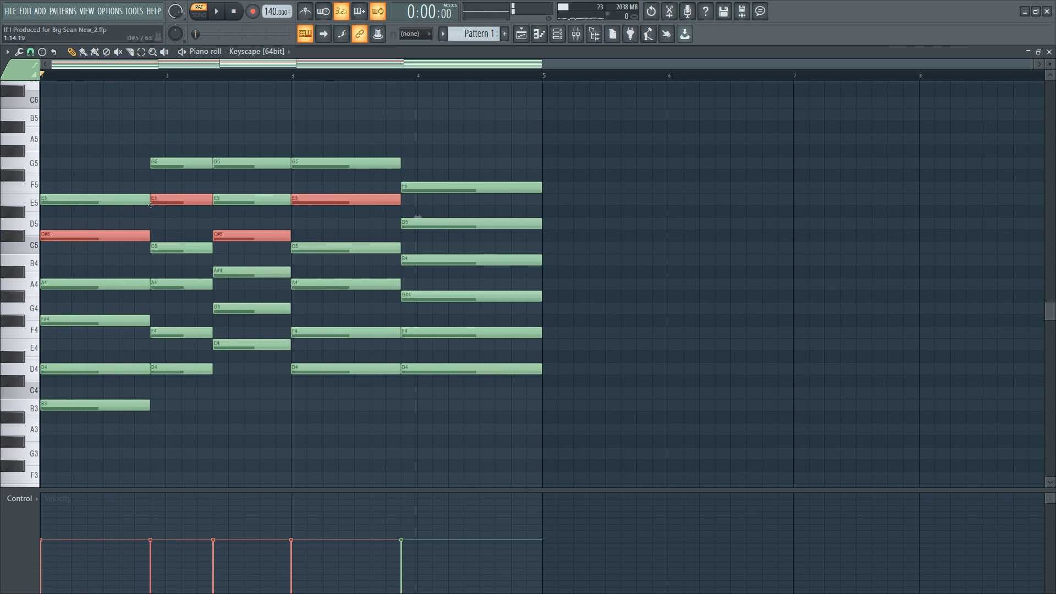
Move the second chord's E5 down to D5 and audition the progression.
{"action": "left_click", "coordinate": [150, 204]}
{"action": "left_click_drag", "start_coordinate": [152, 204], "coordinate": [163, 229]}
{"action": "key", "text": "space"}
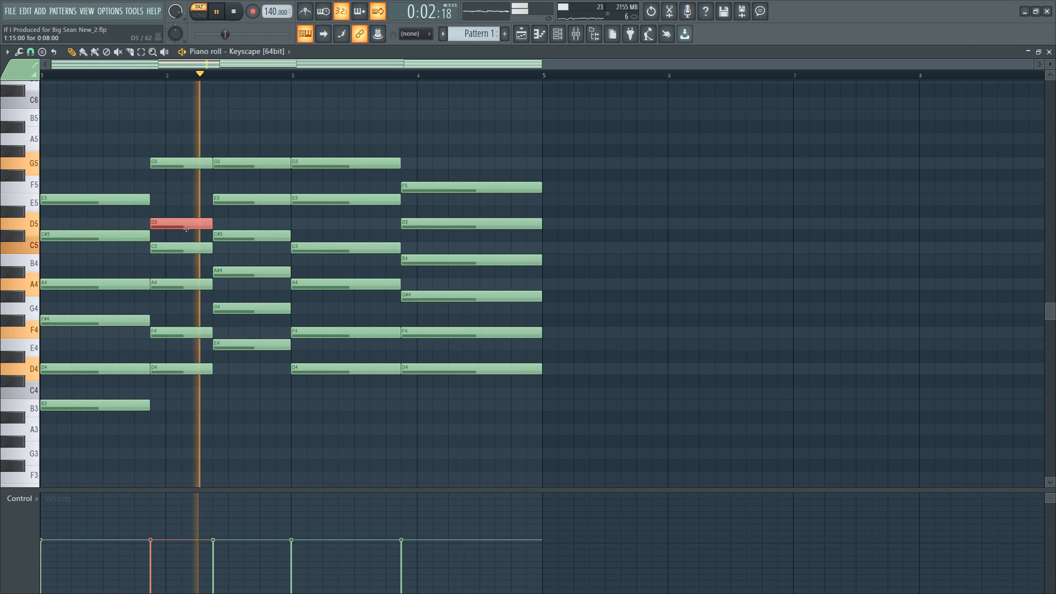
{"action": "key", "text": "space"}
{"action": "mouse_move", "coordinate": [311, 200]}
{"action": "left_mouse_down"}
{"action": "mouse_move", "coordinate": [310, 212]}
{"action": "mouse_move", "coordinate": [308, 201]}
{"action": "left_mouse_up"}
{"action": "key", "text": "space"}
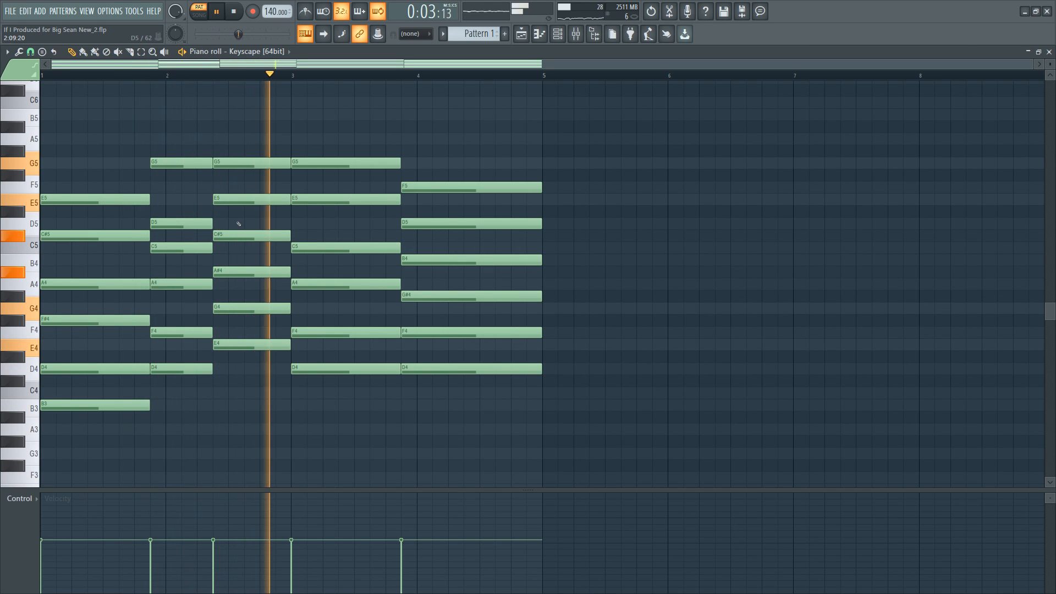
{"action": "key", "text": "space"}
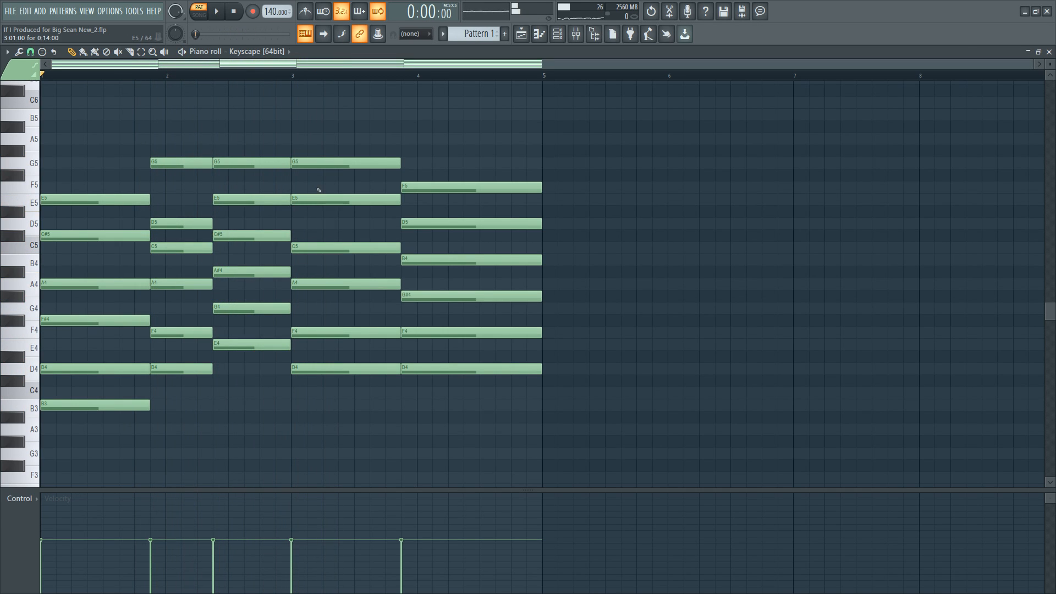
Lower the fourth chord's top G5 by one octave to G4 and play back the chords.
{"action": "left_click", "coordinate": [314, 167]}
{"action": "key", "text": "ctrl+Down"}
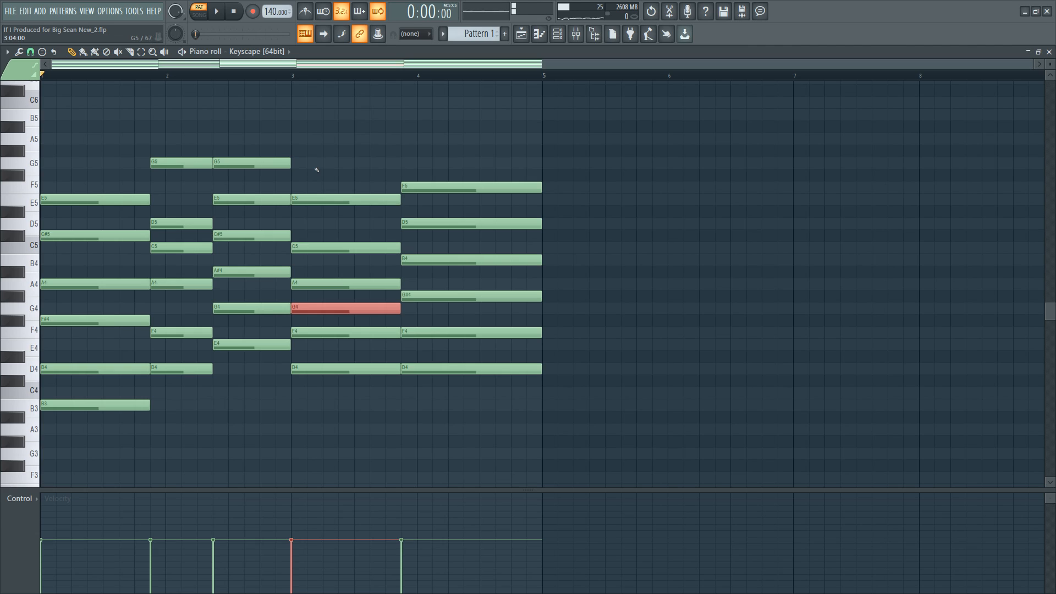
{"action": "key", "text": "space"}
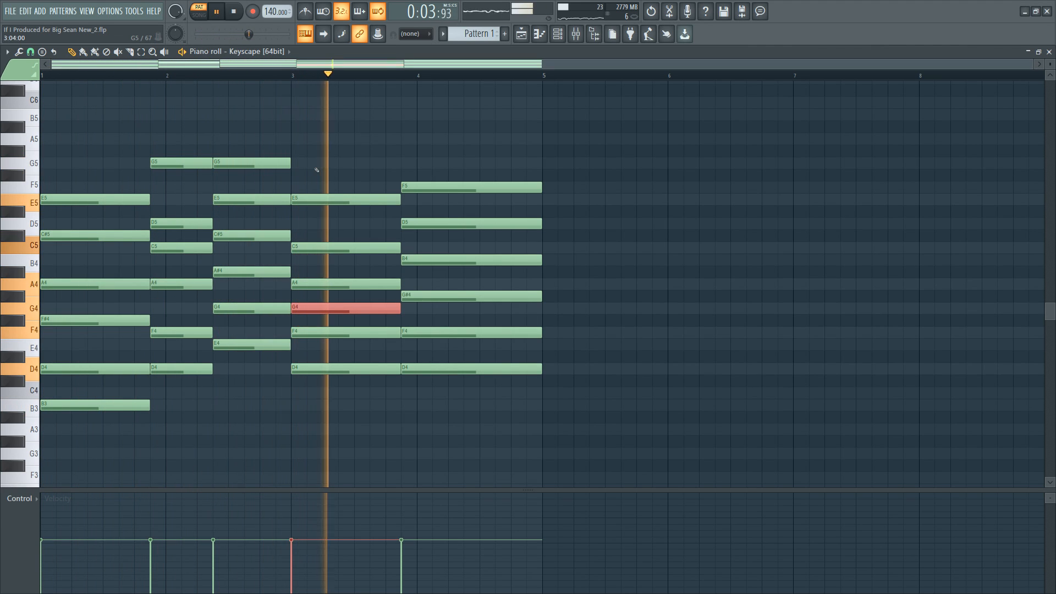
{"action": "left_click", "coordinate": [375, 149], "text": "ctrl"}
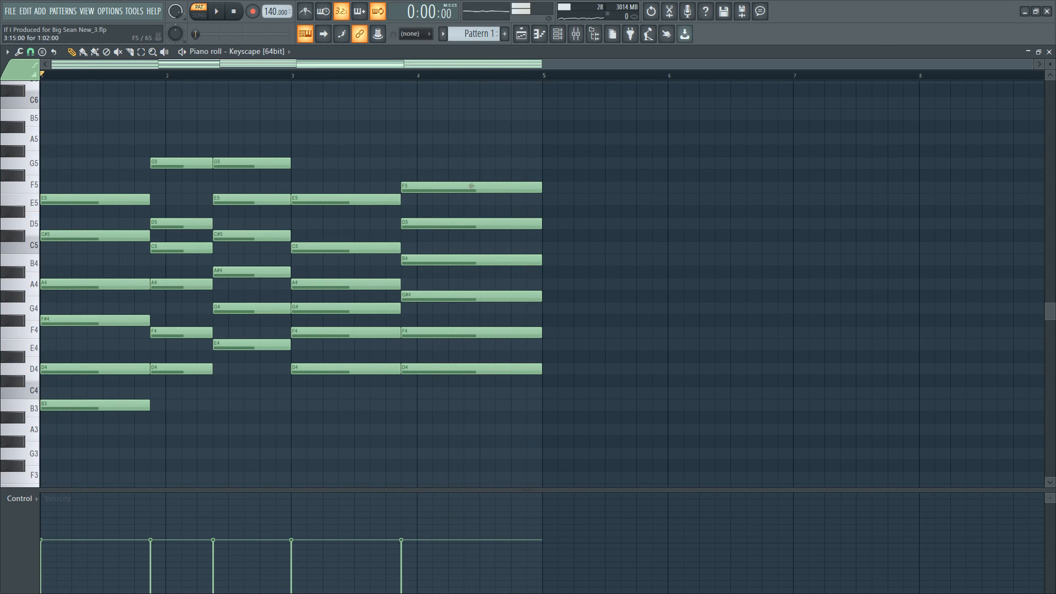
Audition the LA Custom C7 - Soft Pop patch in Keyscape and load the Rhodes - LA Custom patch.
{"action": "left_click", "coordinate": [1048, 51]}
{"action": "left_click_drag", "start_coordinate": [471, 157], "coordinate": [444, 141]}
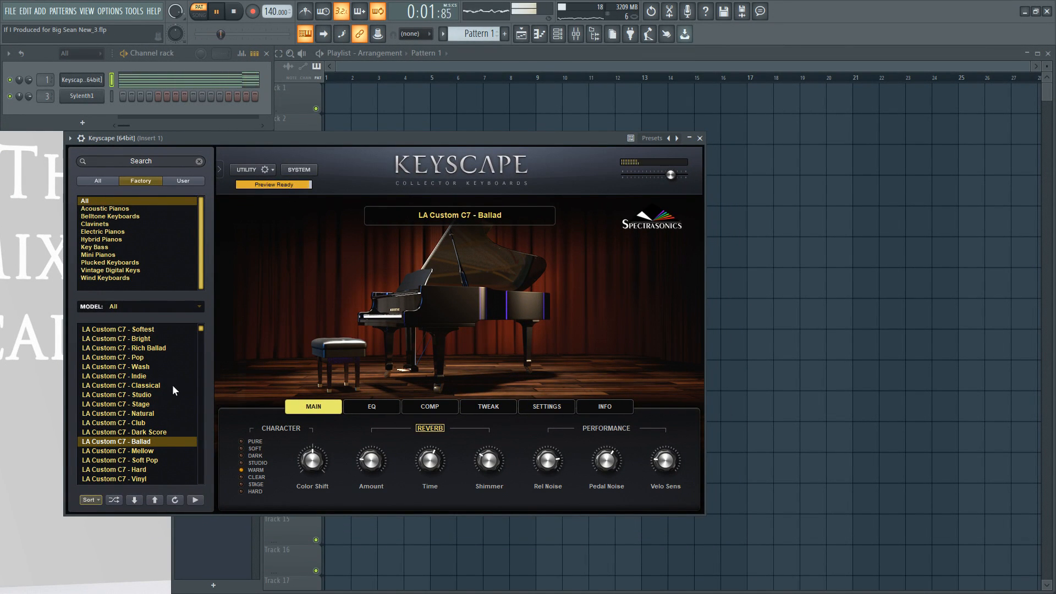
{"action": "scroll", "coordinate": [165, 401], "scroll_direction": "down", "scroll_amount": 2}
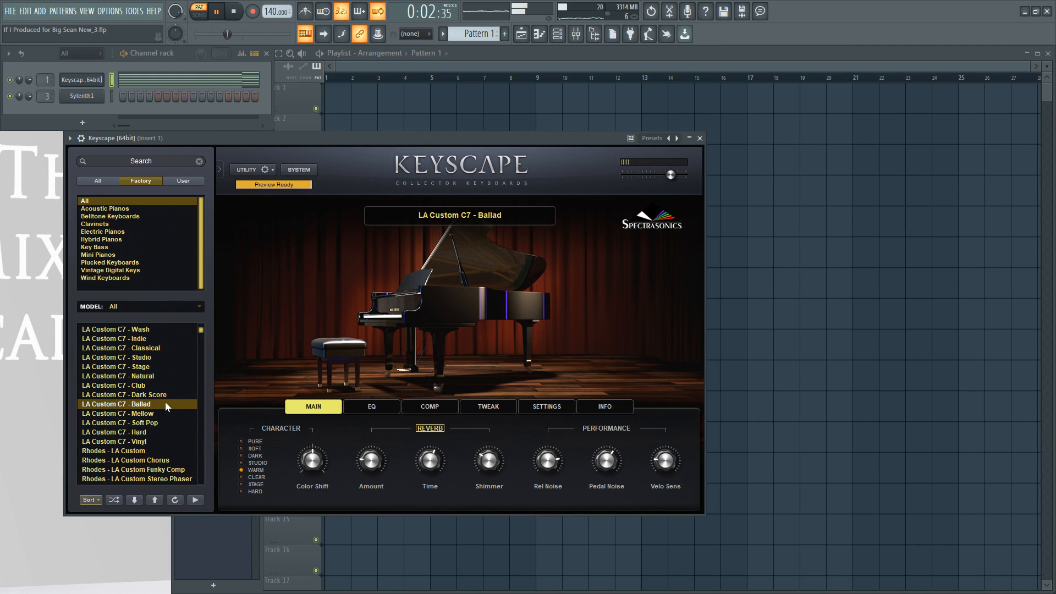
{"action": "left_click", "coordinate": [144, 423]}
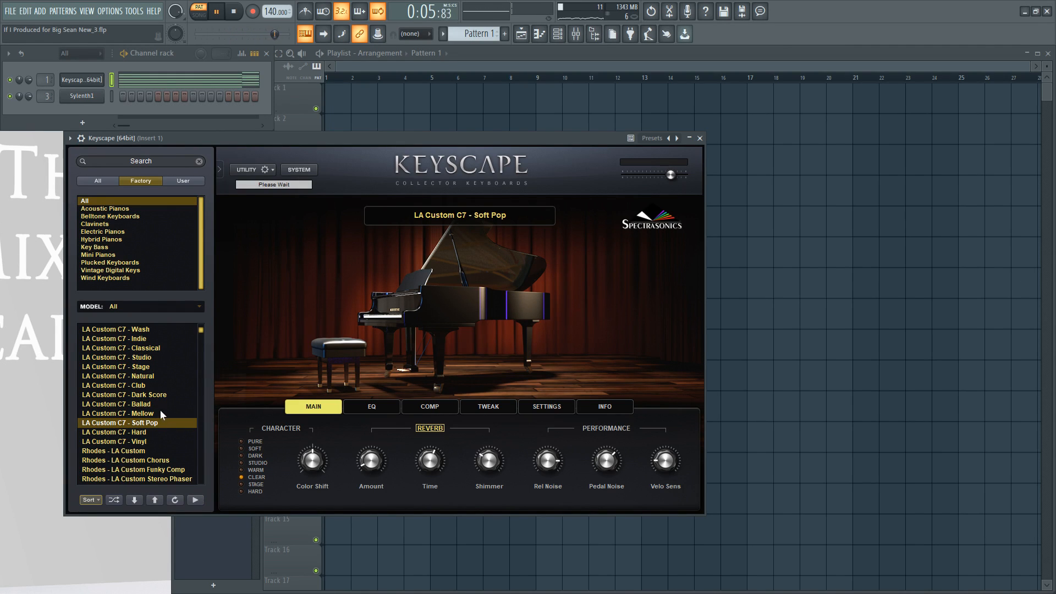
{"action": "scroll", "coordinate": [159, 402], "scroll_direction": "down", "scroll_amount": 4}
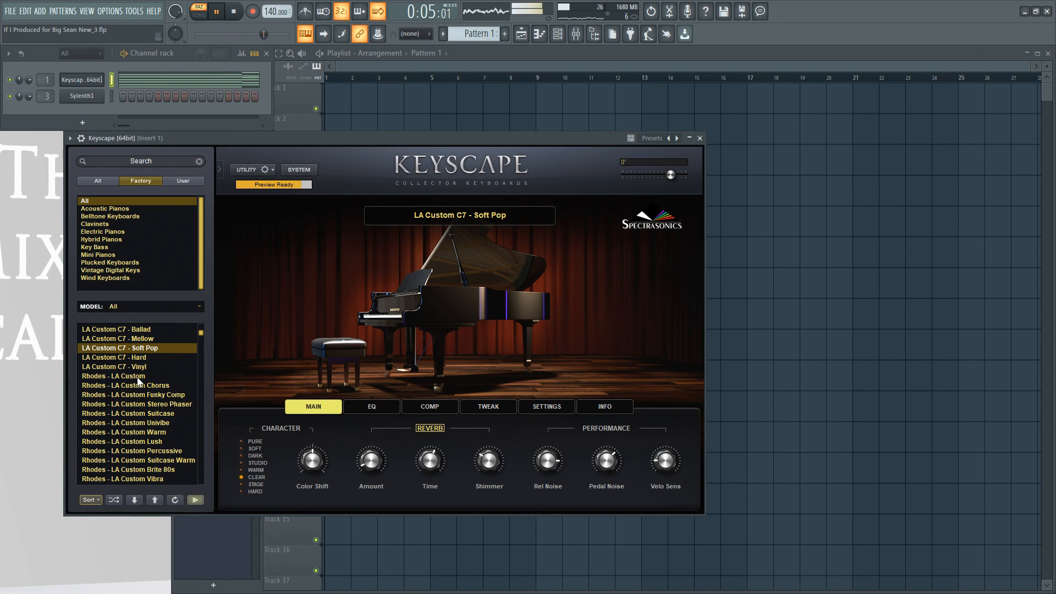
{"action": "left_click", "coordinate": [138, 377]}
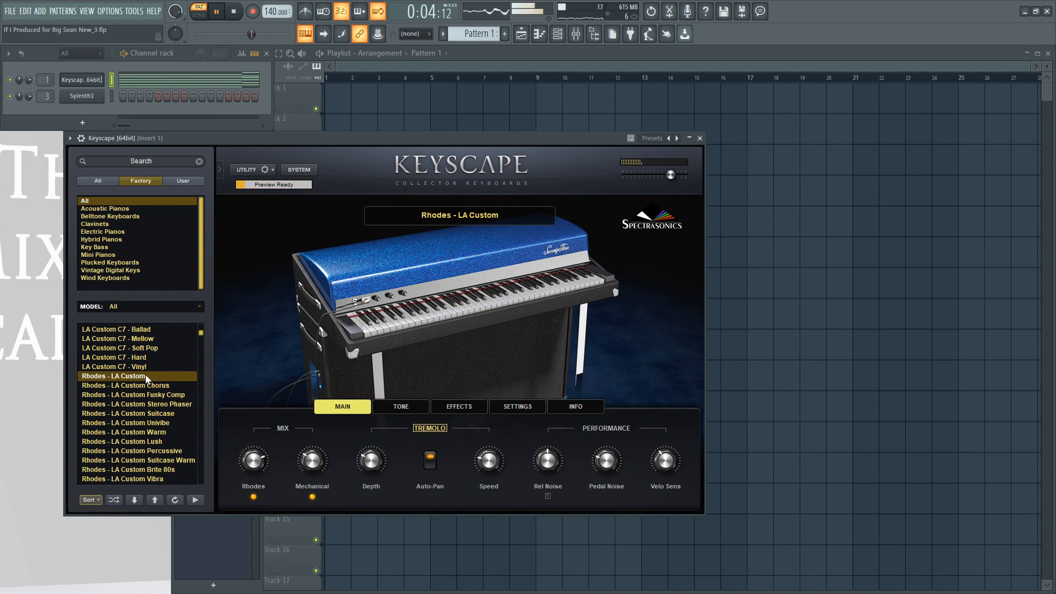
Lower the velocity of all five chords evenly in the Keyscape piano roll and audition them.
{"action": "left_click", "coordinate": [169, 81]}
{"action": "mouse_move", "coordinate": [469, 570]}
{"action": "left_mouse_down"}
{"action": "mouse_move", "coordinate": [42, 578]}
{"action": "mouse_move", "coordinate": [37, 568]}
{"action": "mouse_move", "coordinate": [415, 565]}
{"action": "left_mouse_up"}
{"action": "key", "text": "space"}
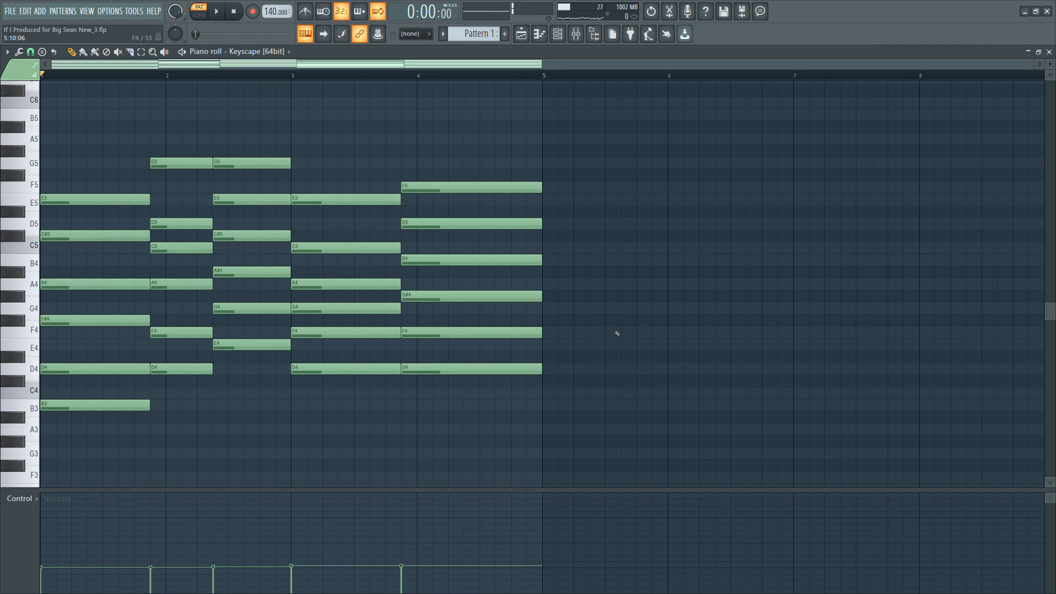
{"action": "key", "text": "space"}
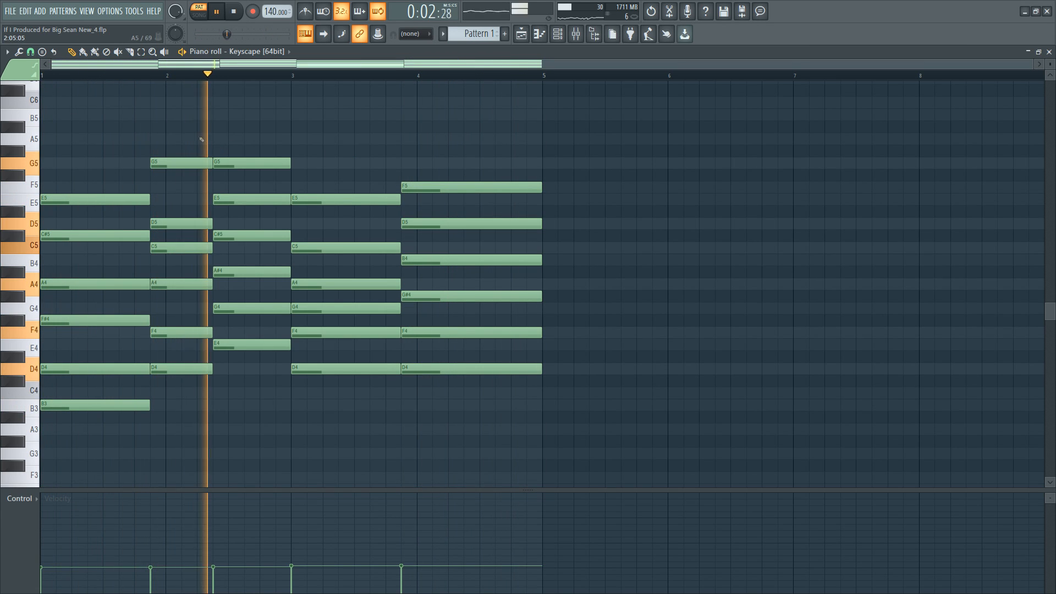
Shorten the third chord's top G5 to a grace note leading into a new A5 that lasts about as long as the chord.
{"action": "key", "text": "space"}
{"action": "left_click", "coordinate": [216, 127]}
{"action": "left_click_drag", "start_coordinate": [216, 127], "coordinate": [218, 143]}
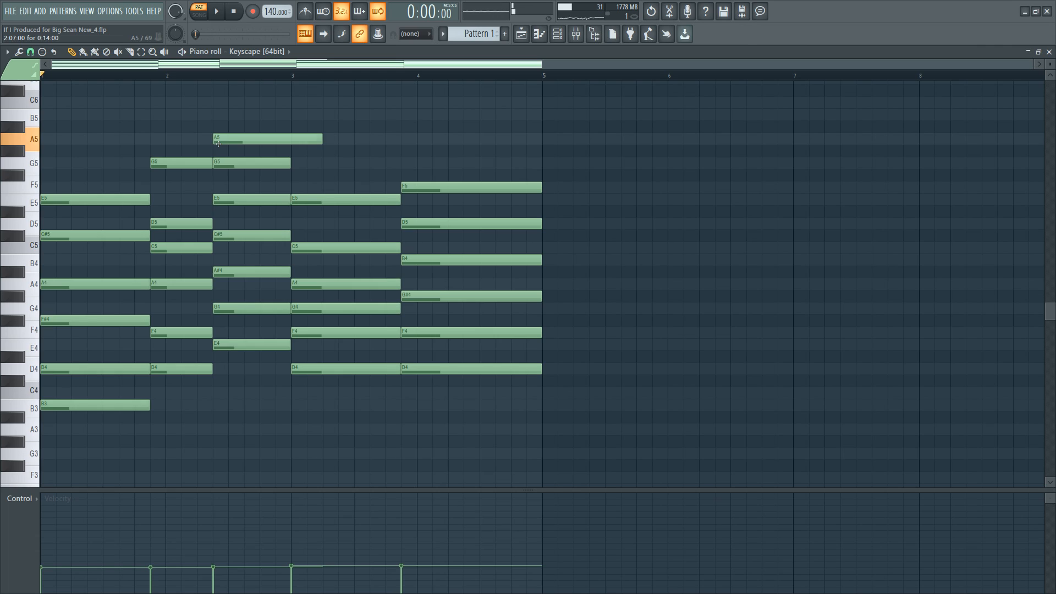
{"action": "left_click", "coordinate": [214, 153]}
{"action": "left_click_drag", "start_coordinate": [216, 165], "coordinate": [228, 142]}
{"action": "right_click", "coordinate": [295, 154]}
{"action": "key", "text": "space"}
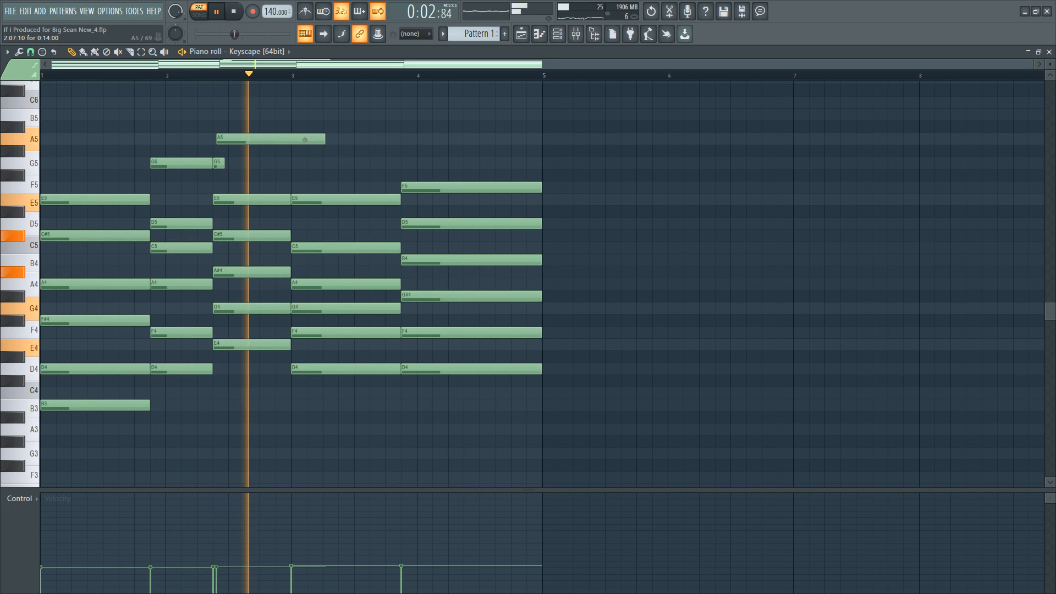
{"action": "left_click_drag", "start_coordinate": [324, 141], "coordinate": [297, 143]}
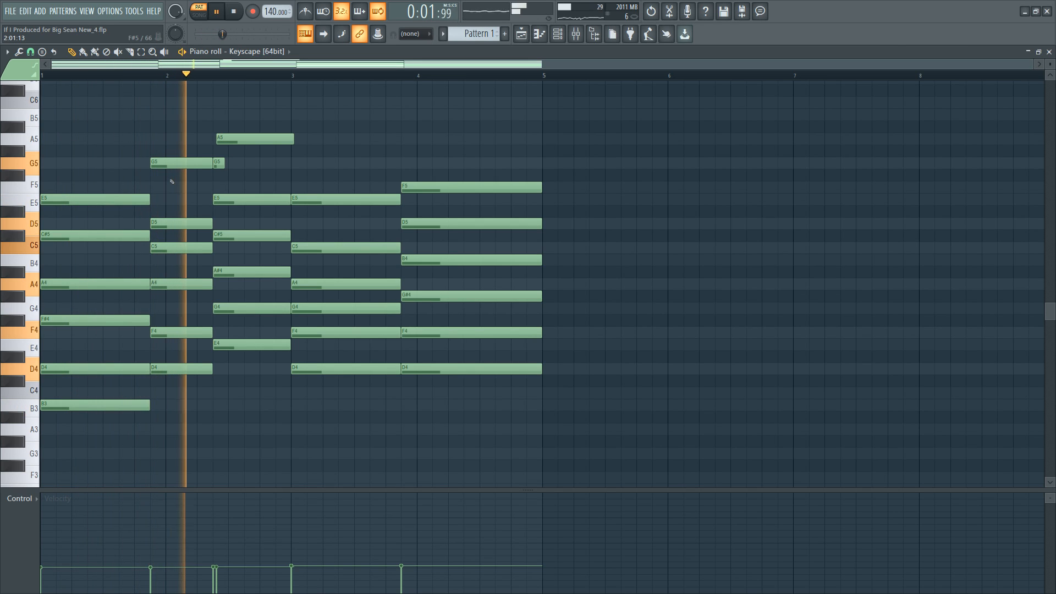
Add a descending run of short E5, C5 and A4 notes at steps 9, 11 and 13 of bar 1 and audition it.
{"action": "key", "text": "space"}
{"action": "key", "text": "space"}
{"action": "key", "text": "space"}
{"action": "mouse_move", "coordinate": [115, 154]}
{"action": "left_mouse_down"}
{"action": "mouse_move", "coordinate": [113, 214]}
{"action": "mouse_move", "coordinate": [113, 201]}
{"action": "left_mouse_up"}
{"action": "key", "text": "space"}
{"action": "mouse_move", "coordinate": [179, 199]}
{"action": "left_mouse_down"}
{"action": "mouse_move", "coordinate": [112, 199]}
{"action": "mouse_move", "coordinate": [120, 225]}
{"action": "left_mouse_up"}
{"action": "key", "text": "space"}
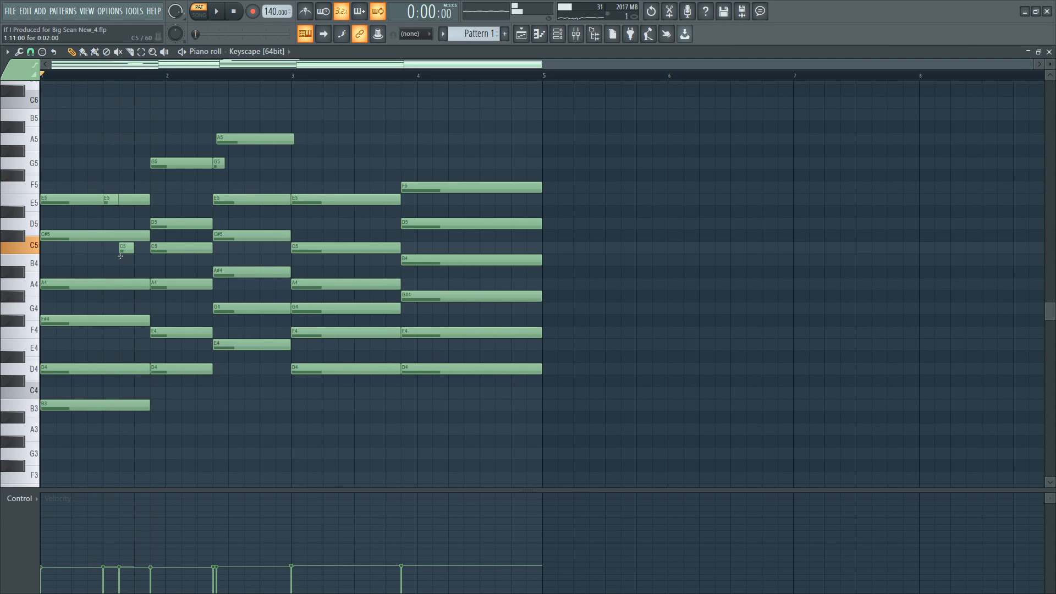
{"action": "key", "text": "space"}
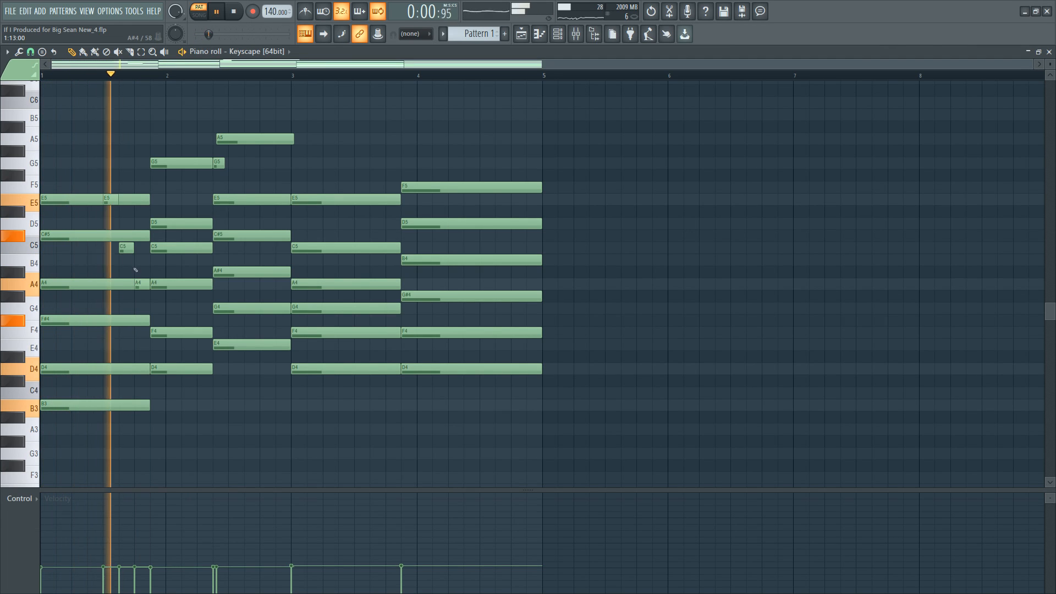
Lengthen the E5 and C5 notes of the bar 1 run so all three run notes end with the first chord.
{"action": "left_click", "coordinate": [129, 252]}
{"action": "left_click", "coordinate": [111, 200], "text": "ctrl+shift"}
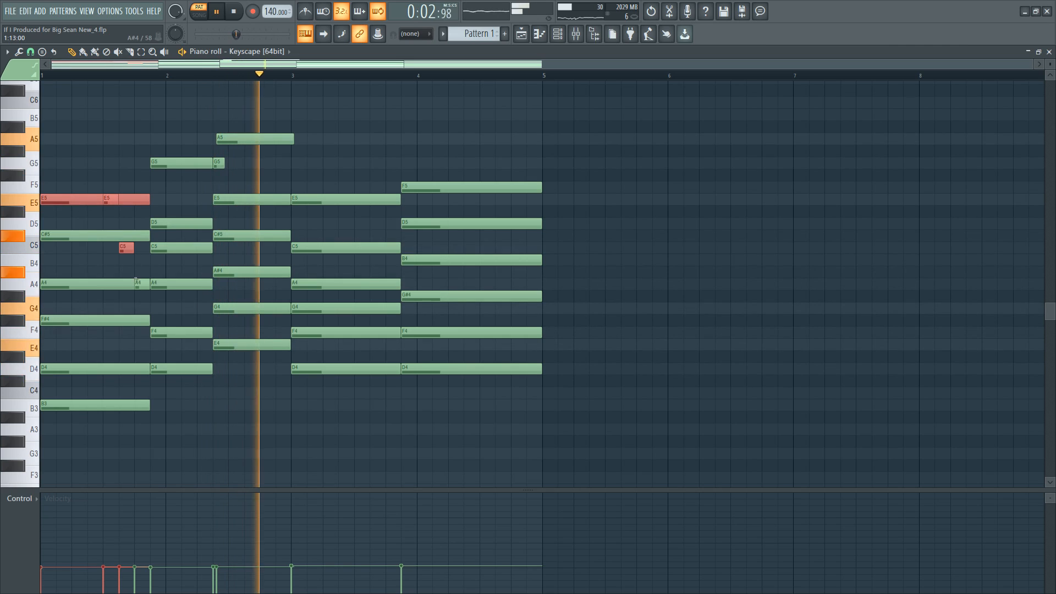
{"action": "left_click", "coordinate": [141, 285], "text": "ctrl+shift"}
{"action": "left_click", "coordinate": [91, 285], "text": "ctrl+shift"}
{"action": "left_click", "coordinate": [82, 200], "text": "ctrl+shift"}
{"action": "key", "text": "space"}
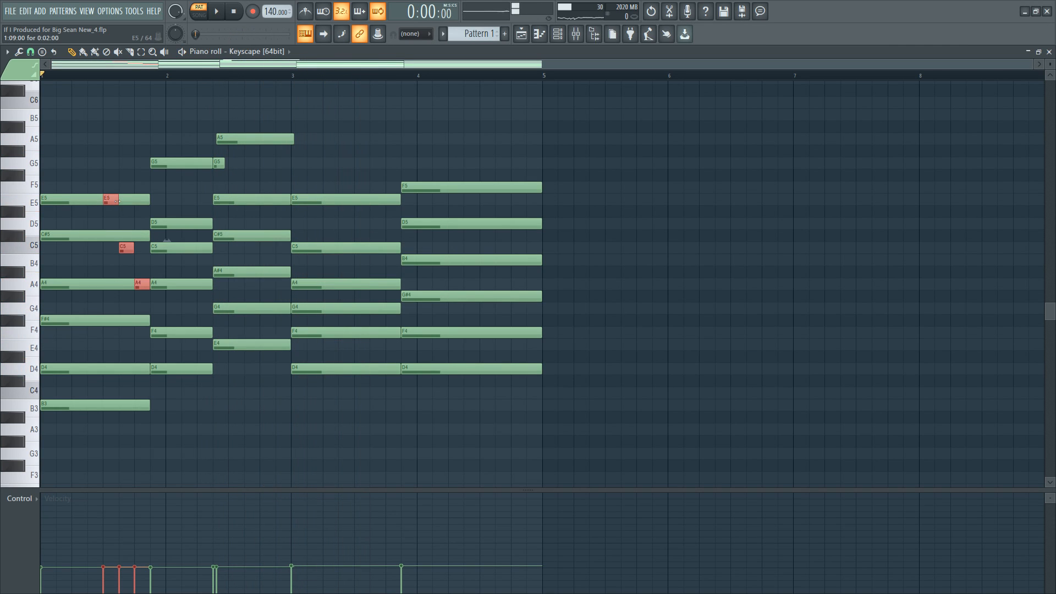
{"action": "left_click", "coordinate": [174, 269], "text": "ctrl"}
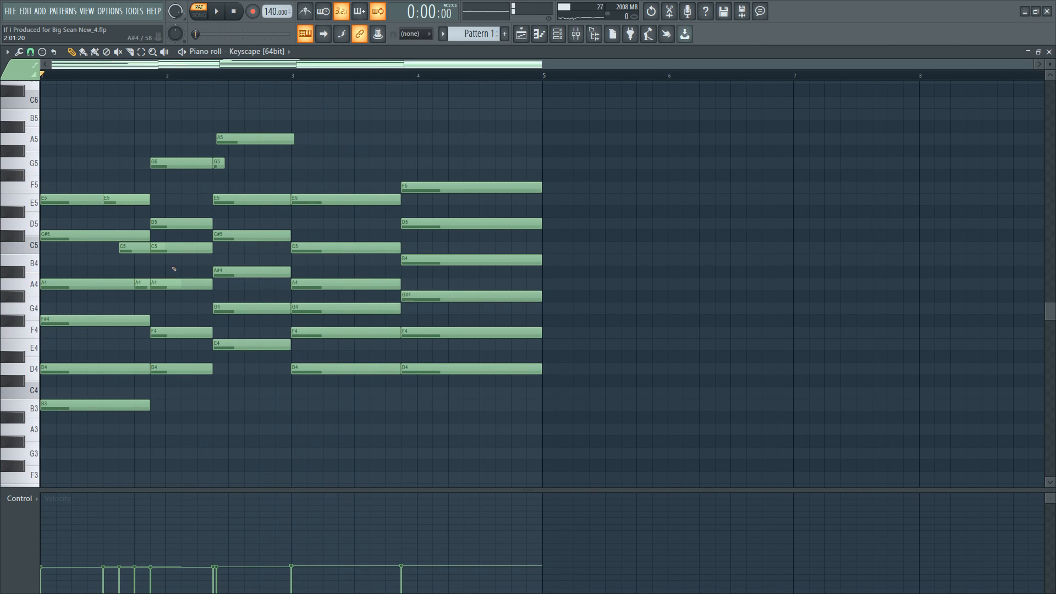
{"action": "left_click", "coordinate": [147, 285], "text": "ctrl+shift"}
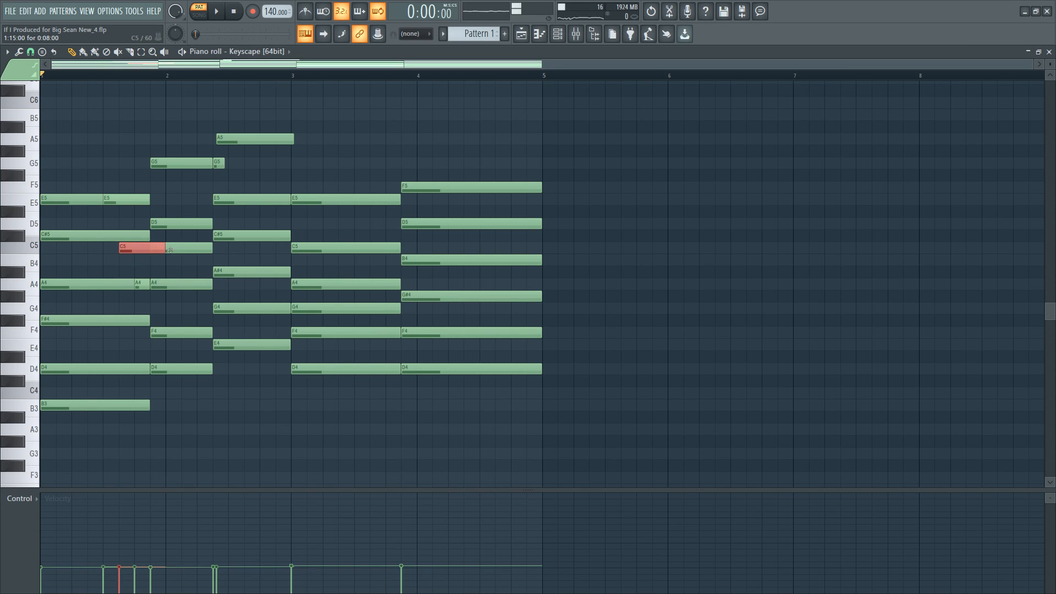
{"action": "key", "text": "space"}
{"action": "left_click_drag", "start_coordinate": [164, 250], "coordinate": [149, 250]}
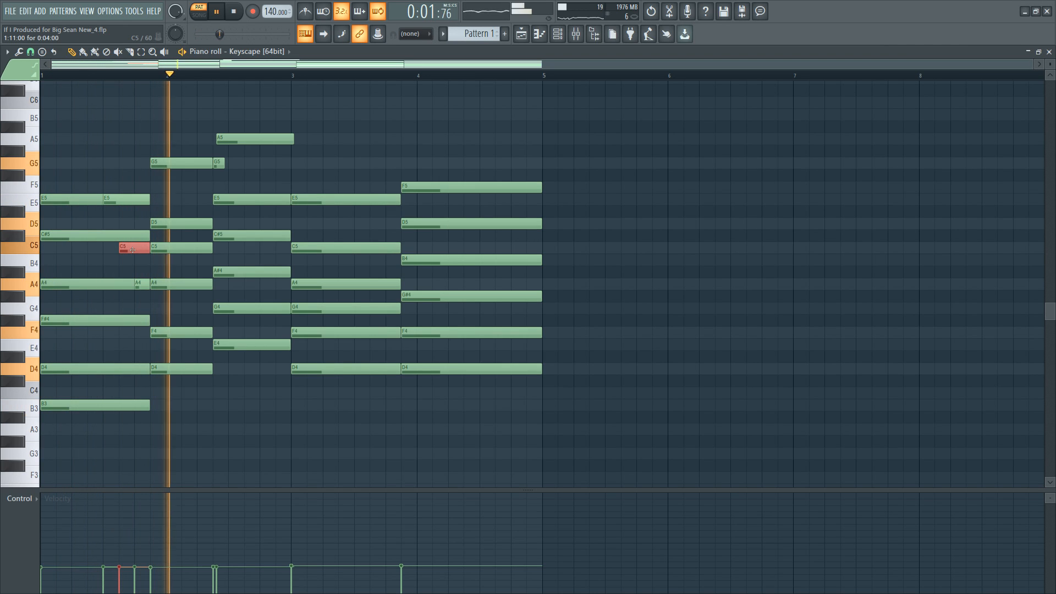
Lower the velocity of the three bar 1 run notes to about 15% and listen to the result.
{"action": "left_click", "coordinate": [88, 203], "text": "ctrl+shift"}
{"action": "left_click_drag", "start_coordinate": [152, 279], "coordinate": [139, 288]}
{"action": "left_click_drag", "start_coordinate": [99, 579], "coordinate": [138, 579]}
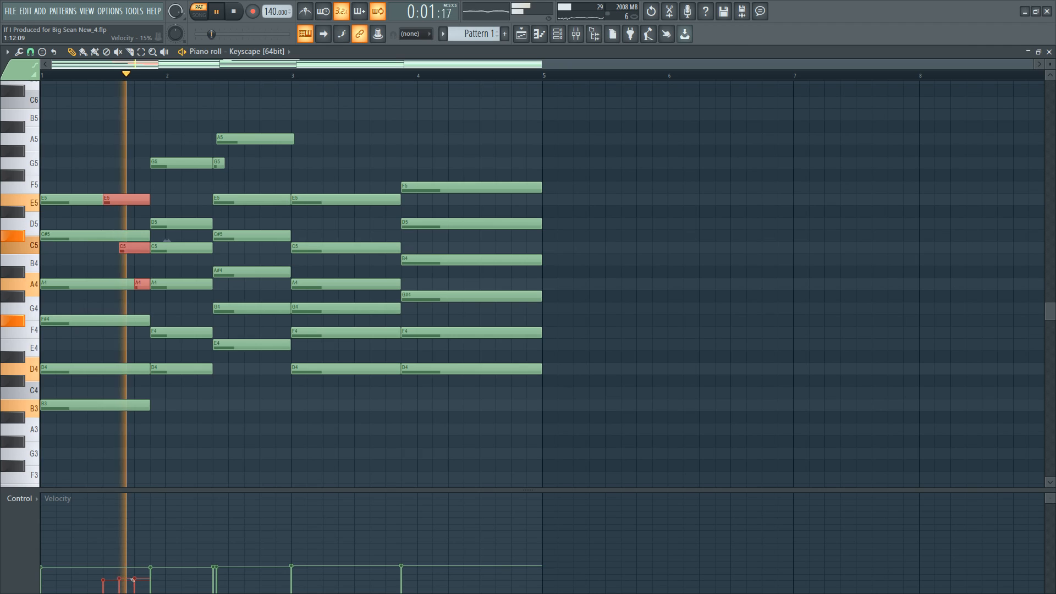
{"action": "left_click", "coordinate": [256, 368], "text": "ctrl"}
{"action": "key", "text": "space"}
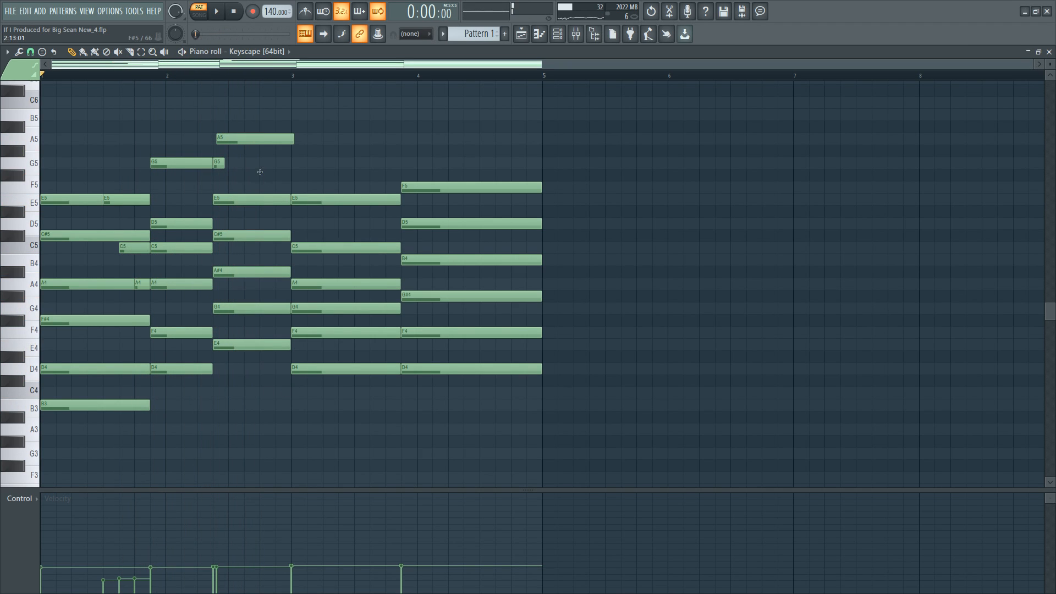
Add rising E5 and F5 notes at steps 13 and 15 of bar 2, with the F5 velocity at 23%.
{"action": "left_click_drag", "start_coordinate": [286, 197], "coordinate": [254, 201]}
{"action": "left_click", "coordinate": [323, 191], "text": "ctrl"}
{"action": "left_click_drag", "start_coordinate": [323, 191], "coordinate": [253, 203]}
{"action": "left_click", "coordinate": [243, 205], "text": "ctrl+shift"}
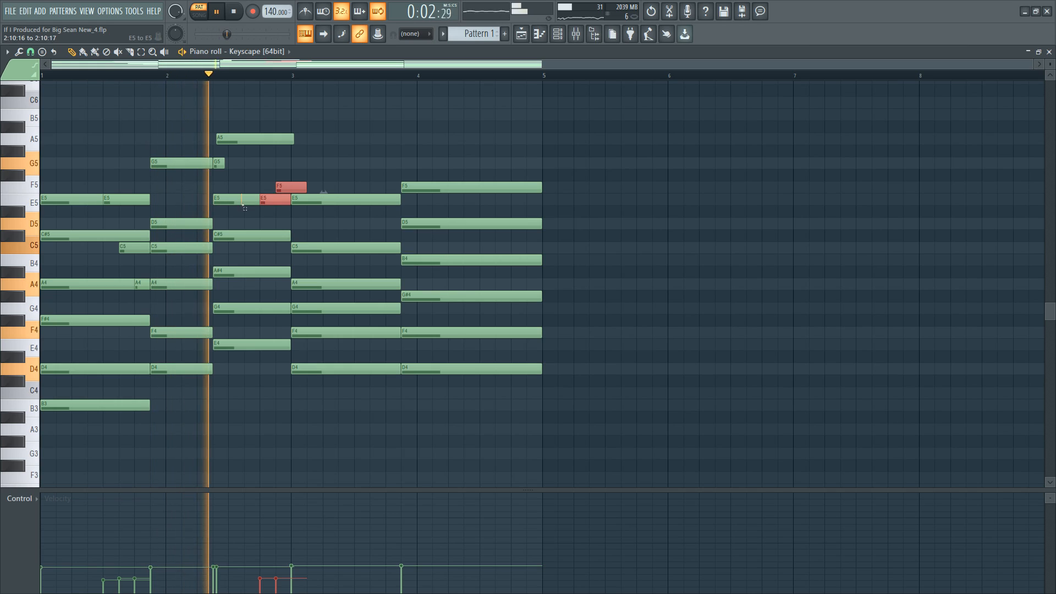
{"action": "left_click_drag", "start_coordinate": [276, 567], "coordinate": [276, 570]}
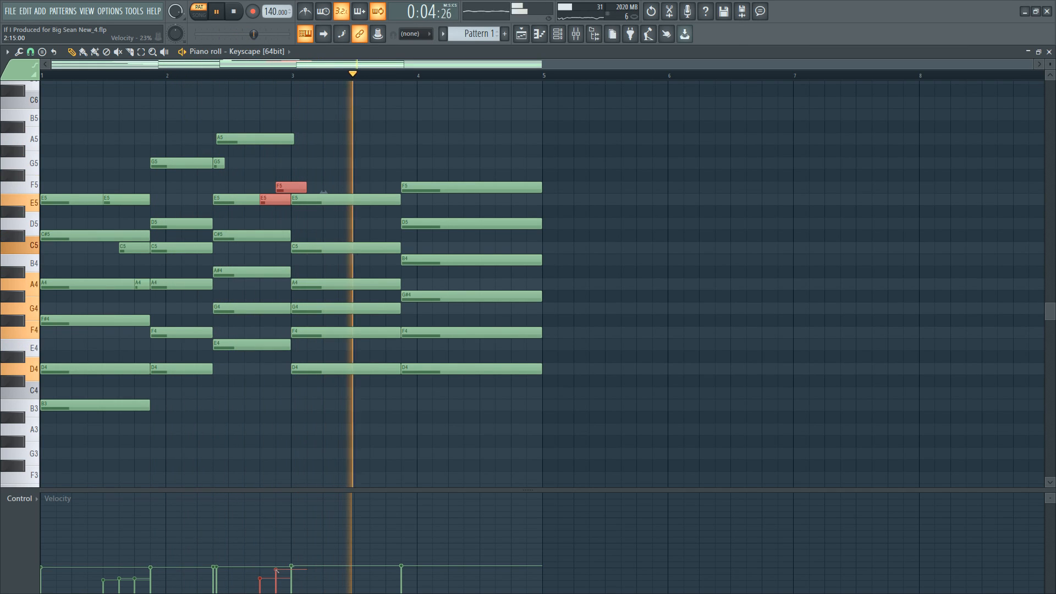
{"action": "key", "text": "space"}
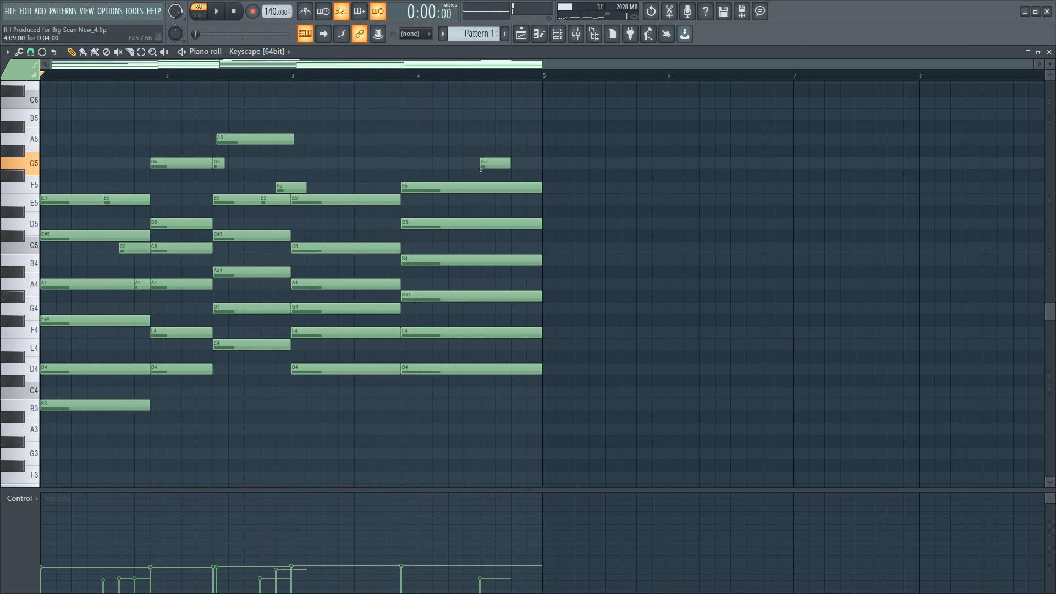
Extend the G5 above the last chord to the end of bar 4 and add a short F5 at its start.
{"action": "key", "text": "space"}
{"action": "left_click_drag", "start_coordinate": [508, 164], "coordinate": [540, 165]}
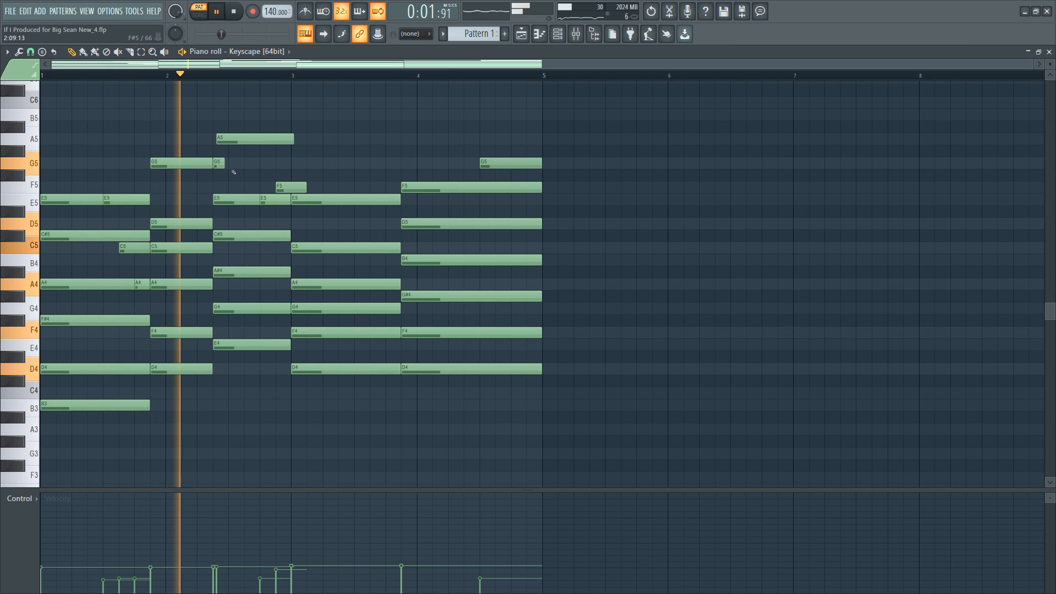
{"action": "left_click", "coordinate": [484, 188]}
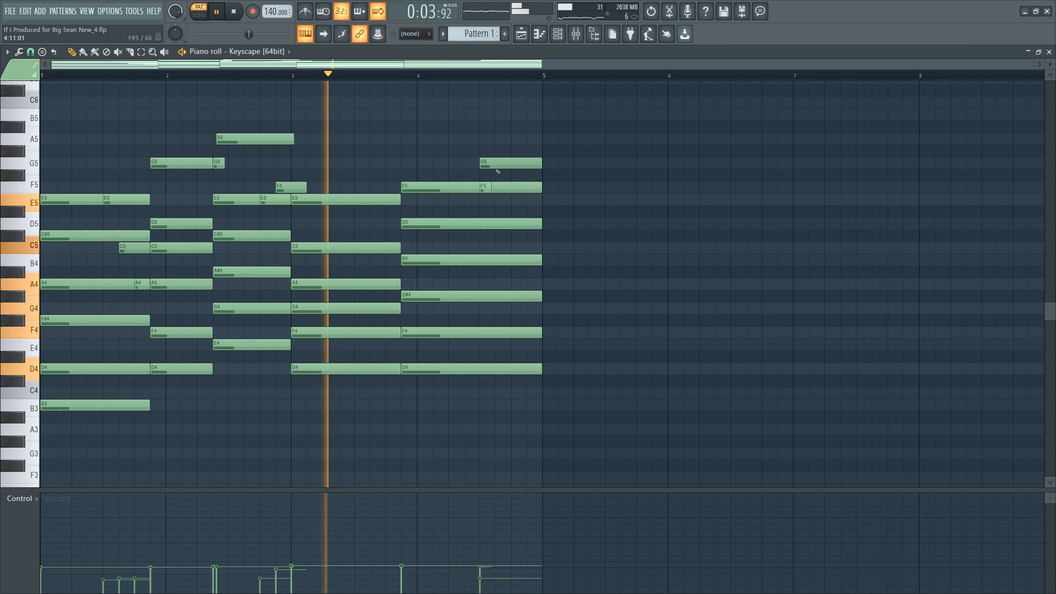
Nudge the G5 above the last chord slightly later and trim its end to the end of bar 4.
{"action": "left_click_drag", "start_coordinate": [498, 165], "coordinate": [502, 165]}
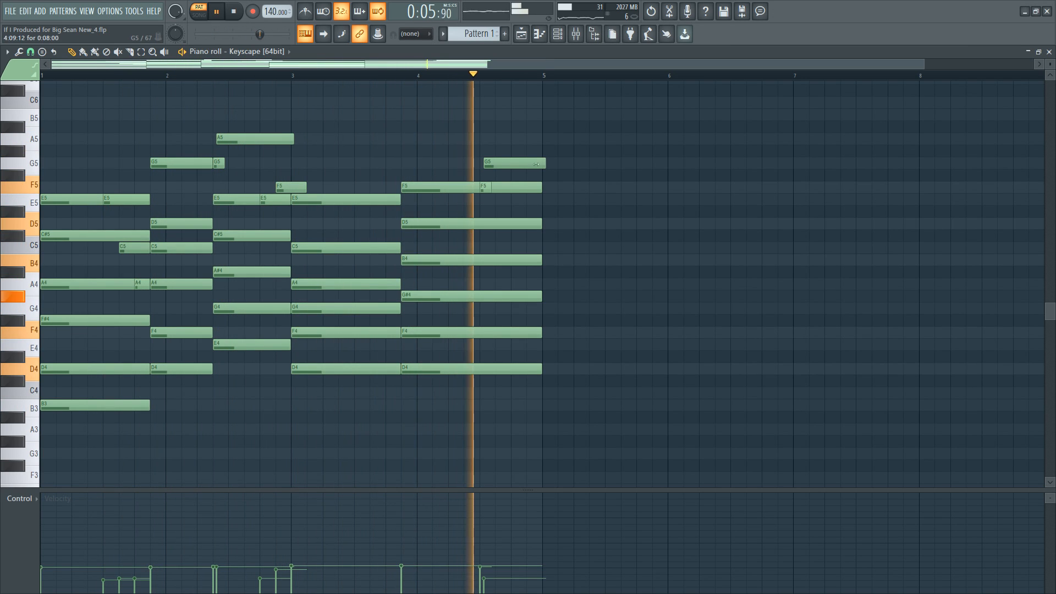
{"action": "left_click_drag", "start_coordinate": [538, 165], "coordinate": [533, 164]}
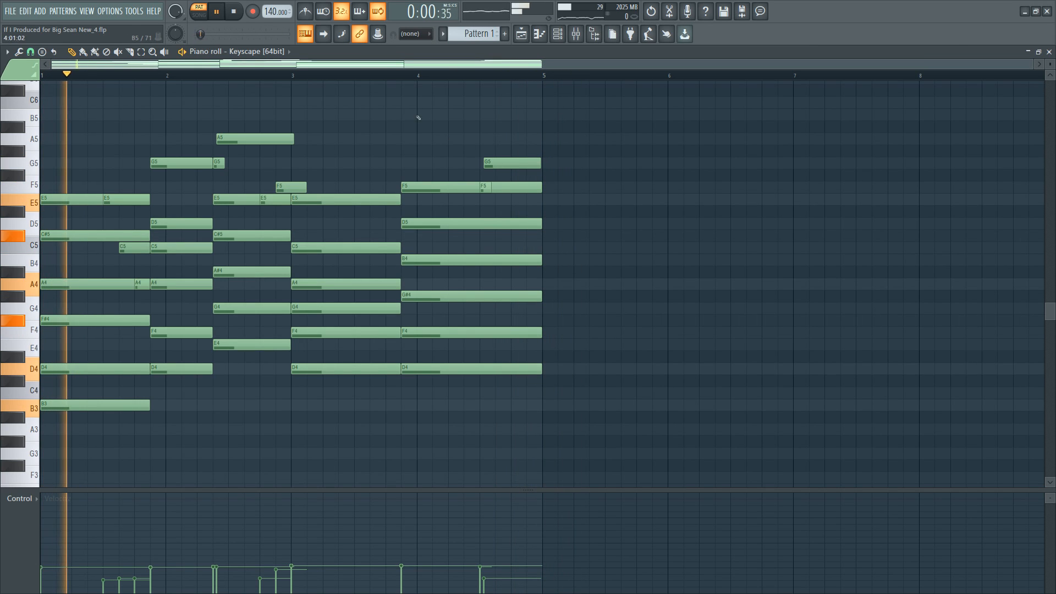
{"action": "left_click", "coordinate": [401, 76]}
Move the short F5 and the G5 in bar 4 two steps earlier, extending the G5 to the end of the bar.
{"action": "left_click", "coordinate": [487, 188], "text": "ctrl"}
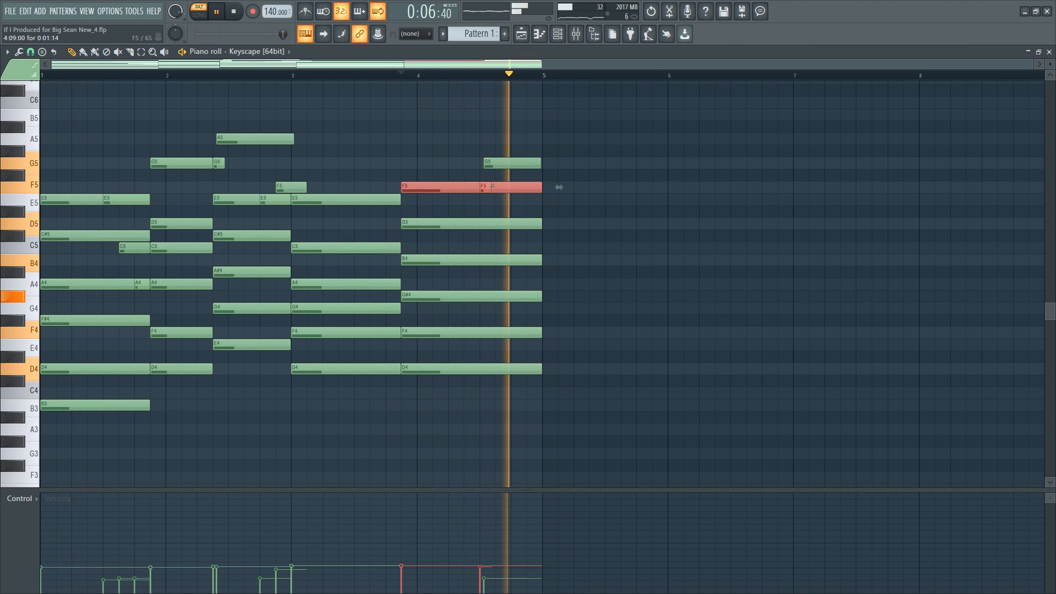
{"action": "left_click", "coordinate": [487, 188], "text": "ctrl"}
{"action": "left_click", "coordinate": [487, 188], "text": "ctrl"}
{"action": "left_click", "coordinate": [488, 188], "text": "ctrl"}
{"action": "left_click", "coordinate": [487, 188], "text": "ctrl"}
{"action": "left_click", "coordinate": [462, 190], "text": "ctrl"}
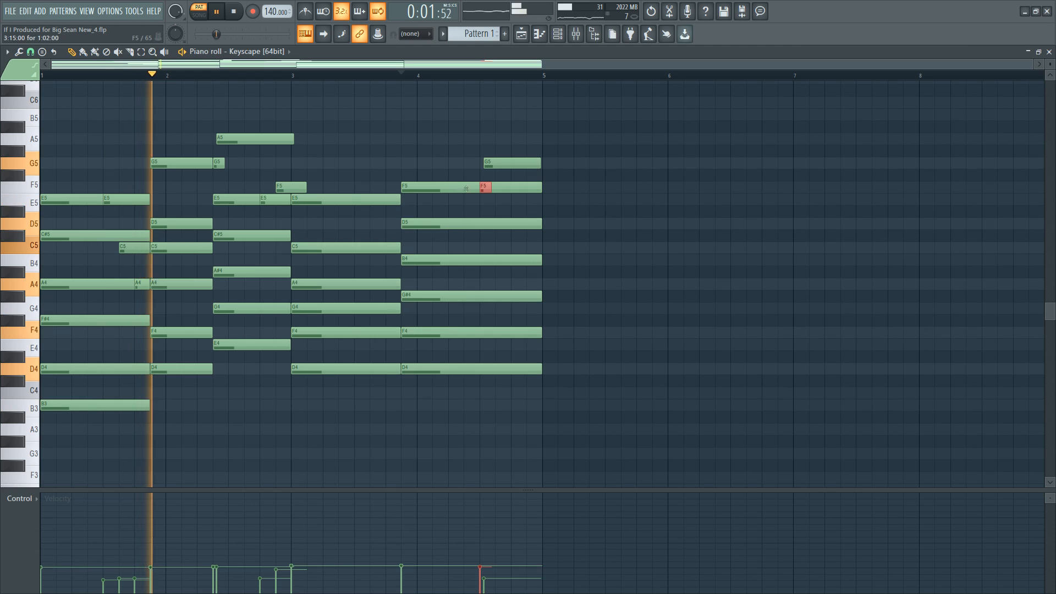
{"action": "left_click", "coordinate": [501, 164], "text": "ctrl"}
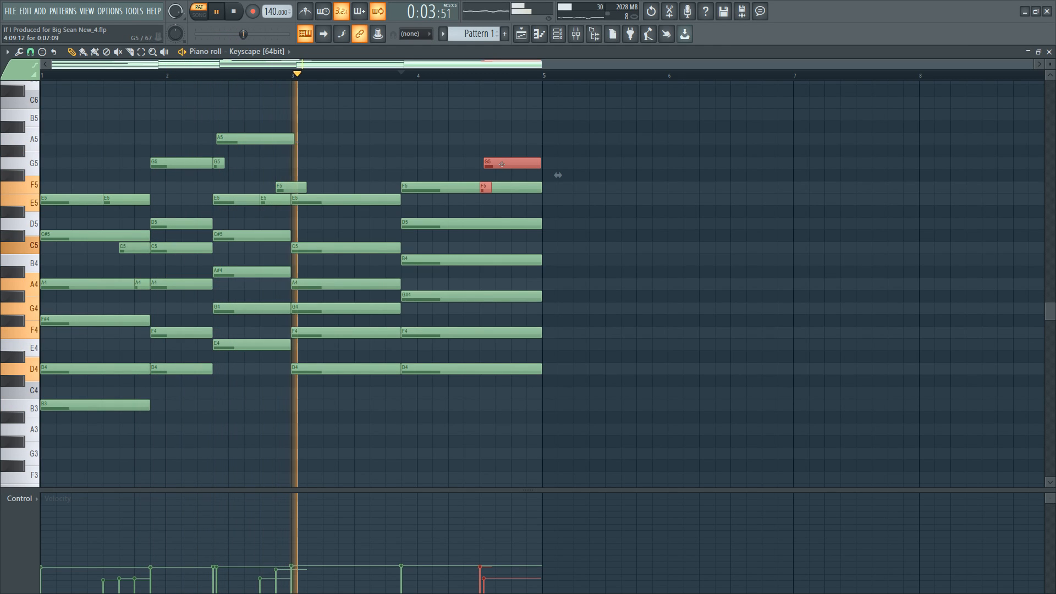
{"action": "left_click_drag", "start_coordinate": [501, 164], "coordinate": [493, 164]}
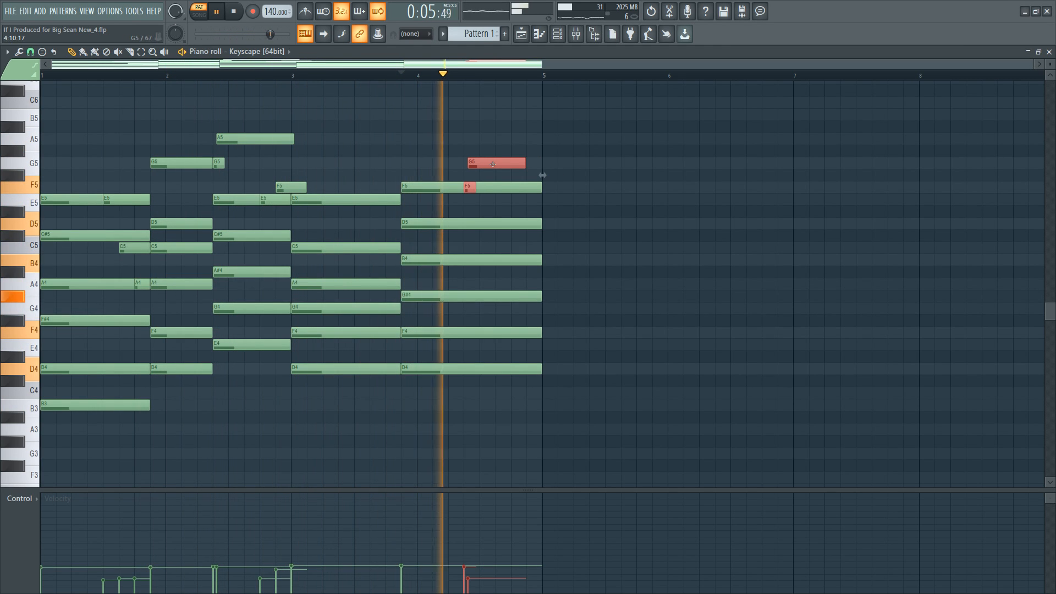
{"action": "left_click", "coordinate": [536, 158], "text": "ctrl"}
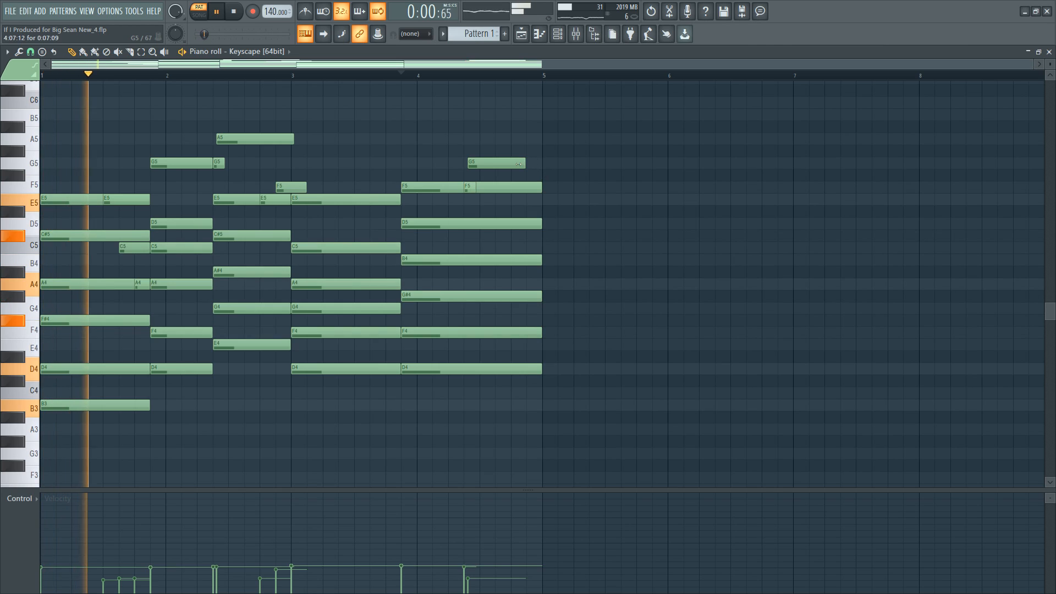
{"action": "left_click_drag", "start_coordinate": [518, 164], "coordinate": [539, 163]}
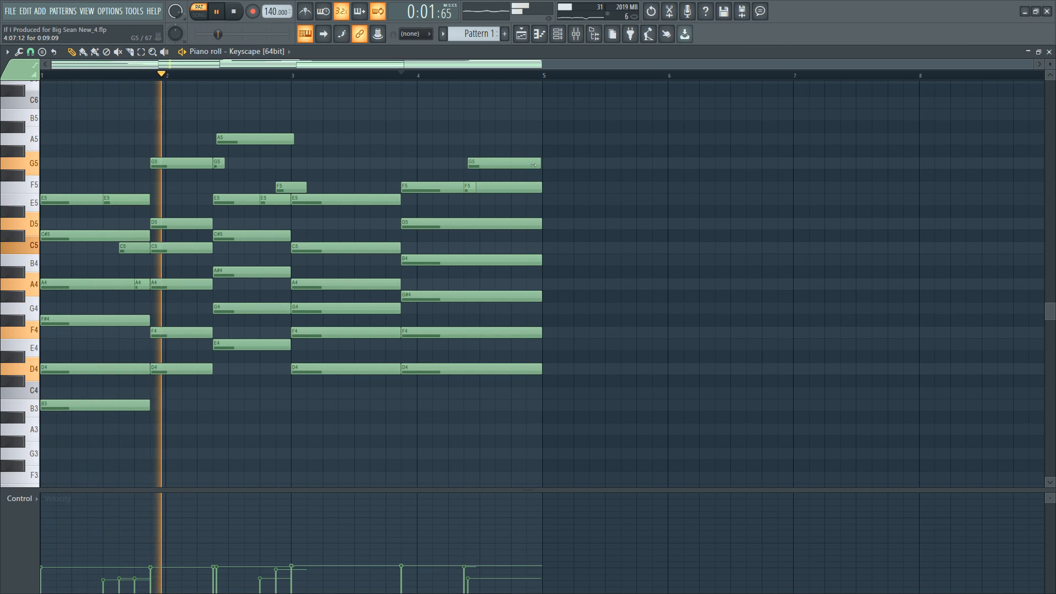
Set the short bar 4 F5's velocity to about 23%, raise the G5's velocity above it, and save a new project version.
{"action": "left_click", "coordinate": [479, 187], "text": "ctrl"}
{"action": "left_click", "coordinate": [469, 186], "text": "ctrl"}
{"action": "left_click", "coordinate": [473, 165], "text": "ctrl+shift"}
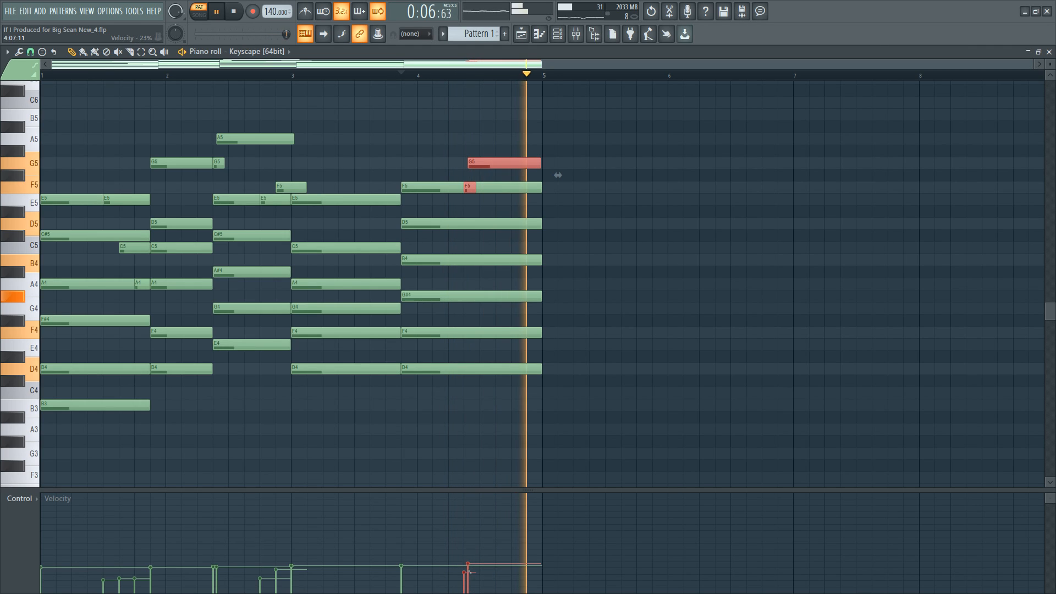
{"action": "left_click", "coordinate": [648, 285], "text": "ctrl"}
{"action": "key", "text": "ctrl+n"}
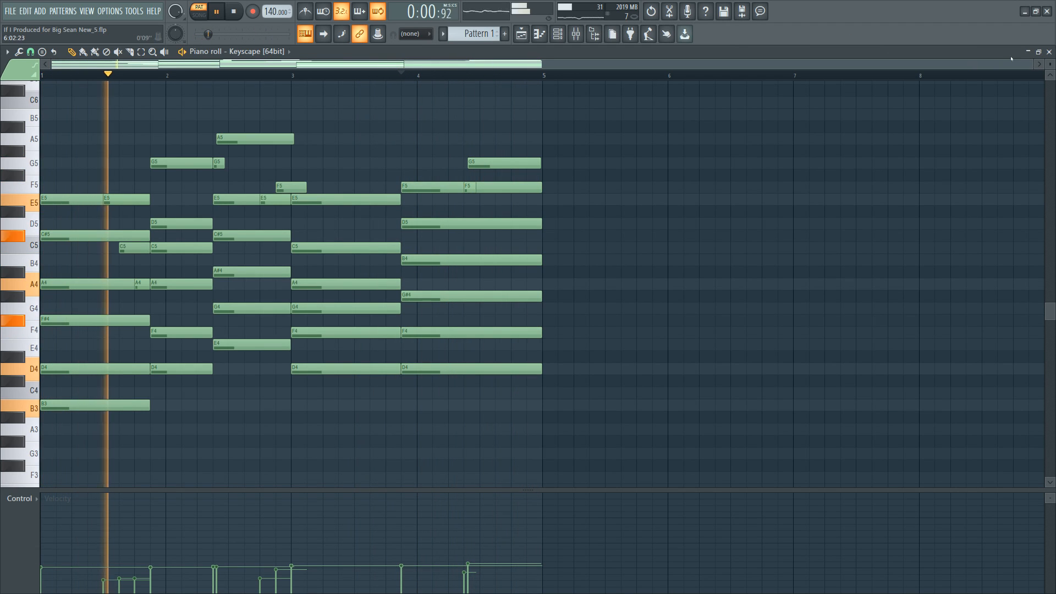
Close the piano roll, place a Pattern 1 clip at bar 5 of Track 1 and stop playback.
{"action": "left_click", "coordinate": [1049, 52]}
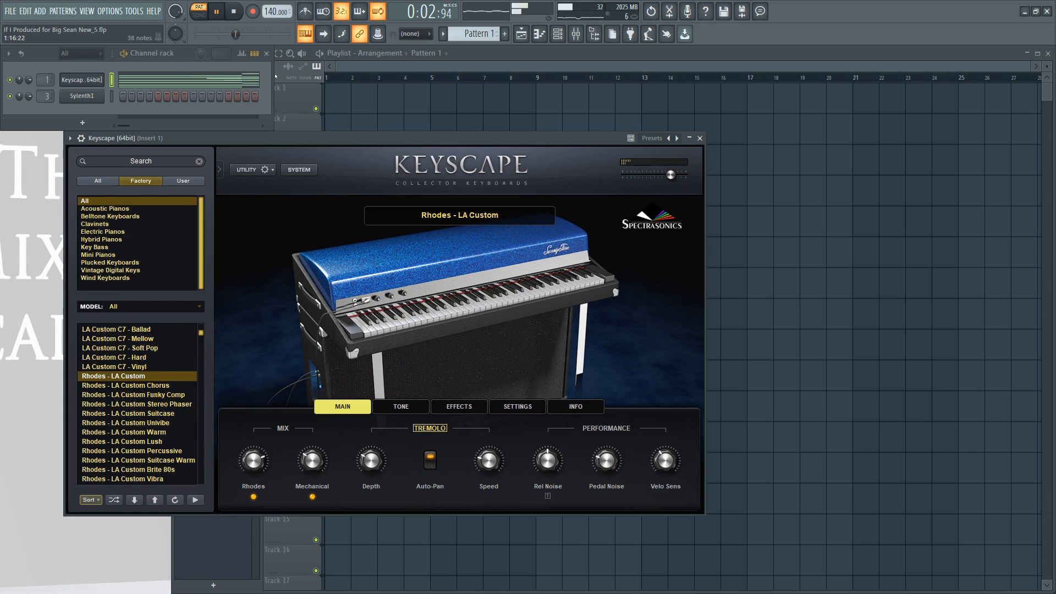
{"action": "key", "text": "F5"}
{"action": "left_click_drag", "start_coordinate": [402, 110], "coordinate": [507, 110]}
{"action": "key", "text": "space"}
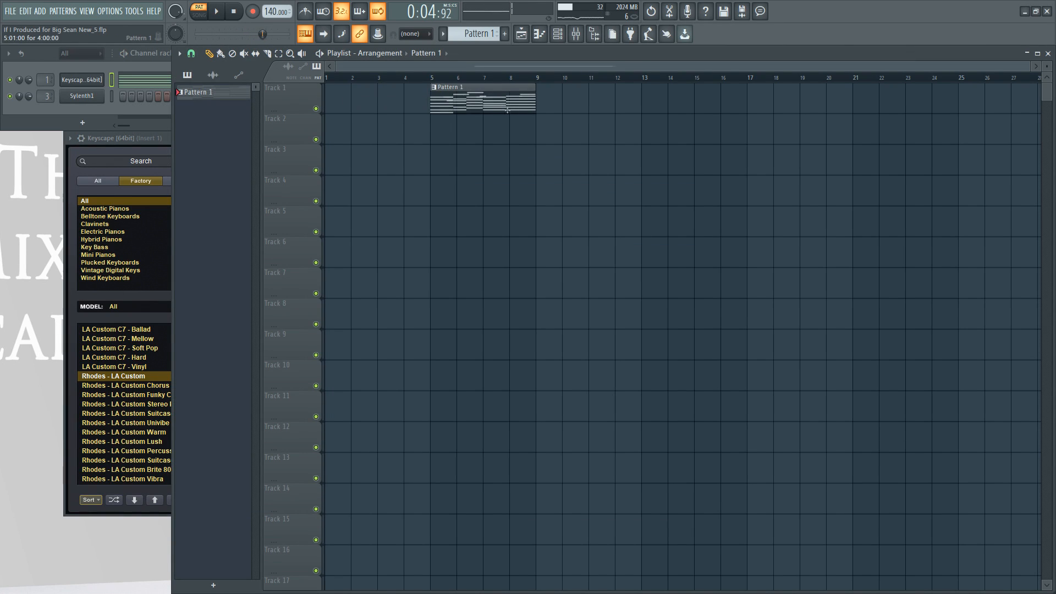
Clone Pattern 1 as Pattern 2.
{"action": "left_click", "coordinate": [142, 69]}
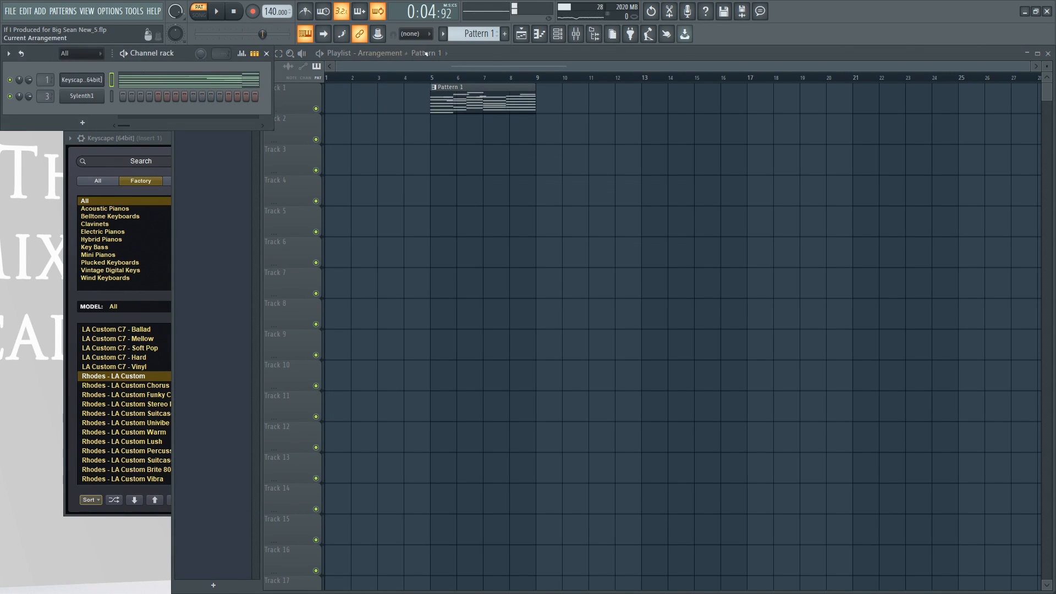
{"action": "left_click", "coordinate": [442, 36]}
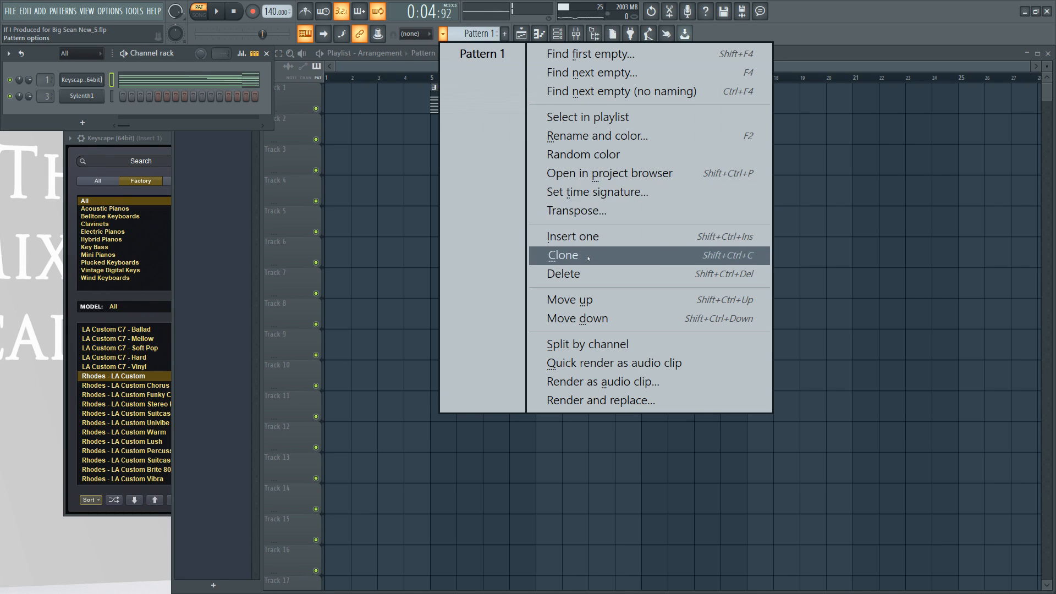
{"action": "left_click", "coordinate": [561, 255]}
Strip the decorative melody notes from the first three bars of Pattern 2 and place it at bar 1 of Track 1.
{"action": "left_click", "coordinate": [202, 86]}
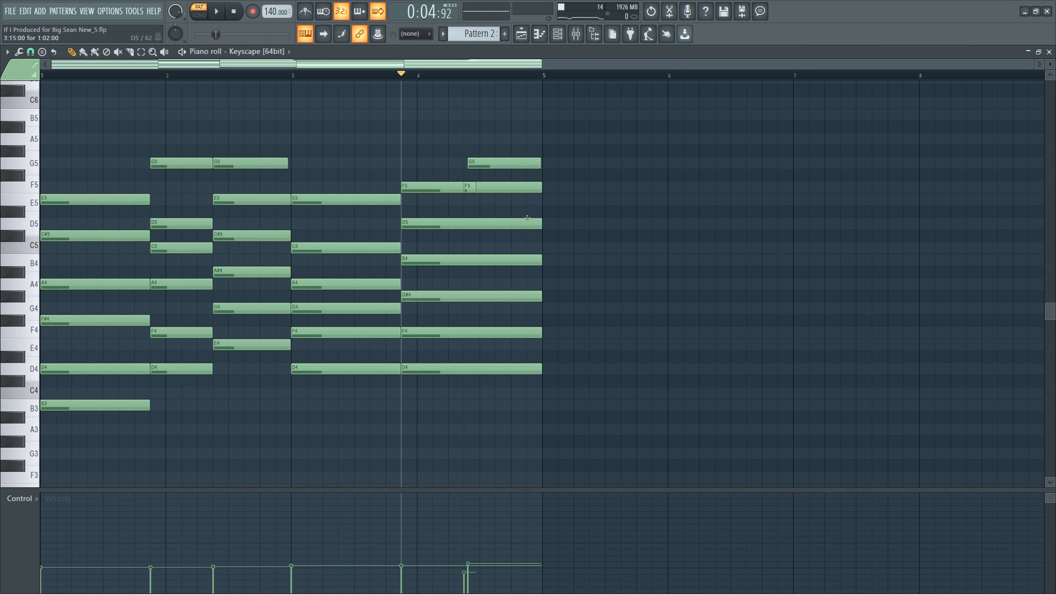
{"action": "key", "text": "space"}
{"action": "key", "text": "space"}
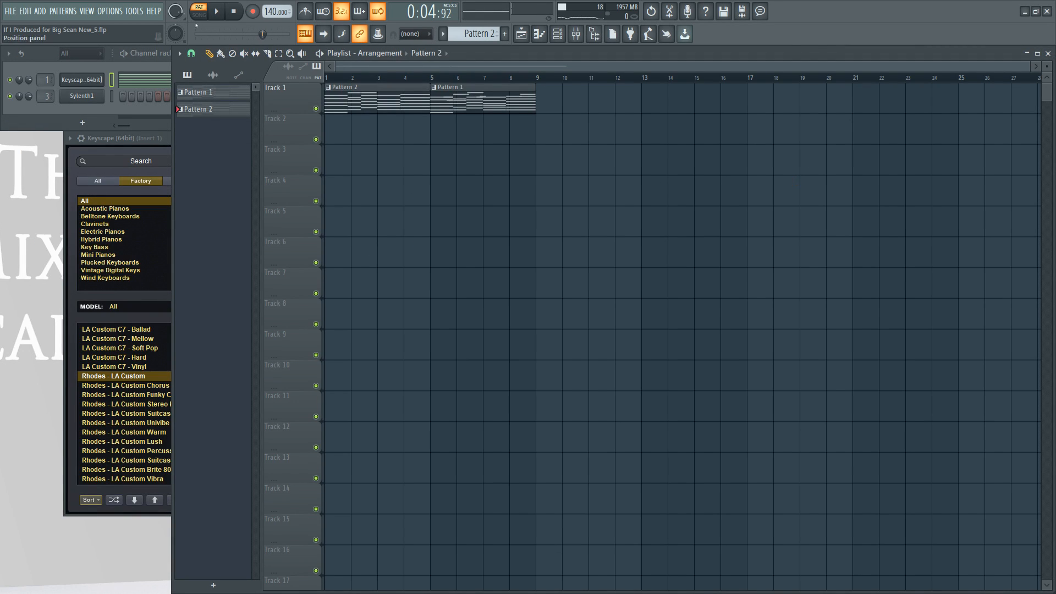
Save new versions of the project and listen to both patterns in song mode.
{"action": "key", "text": "ctrl+n"}
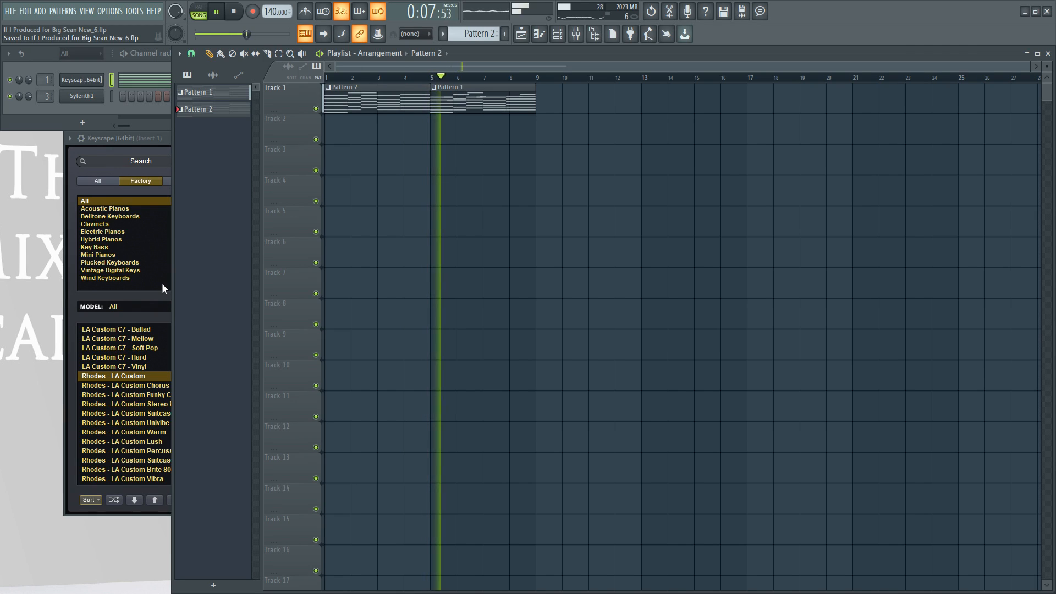
{"action": "key", "text": "ctrl+n"}
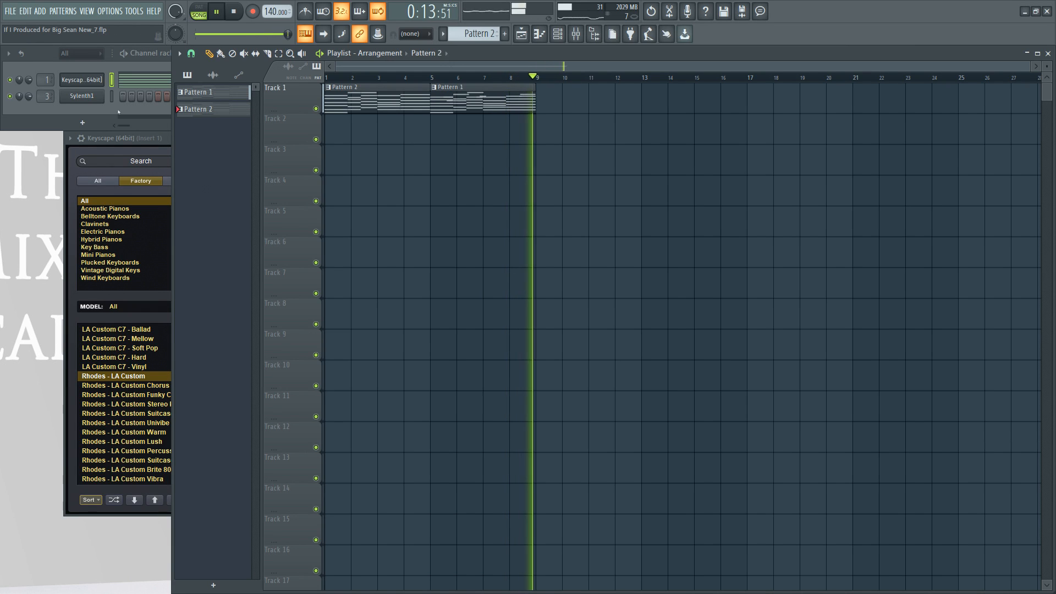
Show the file browser and look through the NATIVE INSTRument sounds folders for a drum library.
{"action": "left_click", "coordinate": [111, 97]}
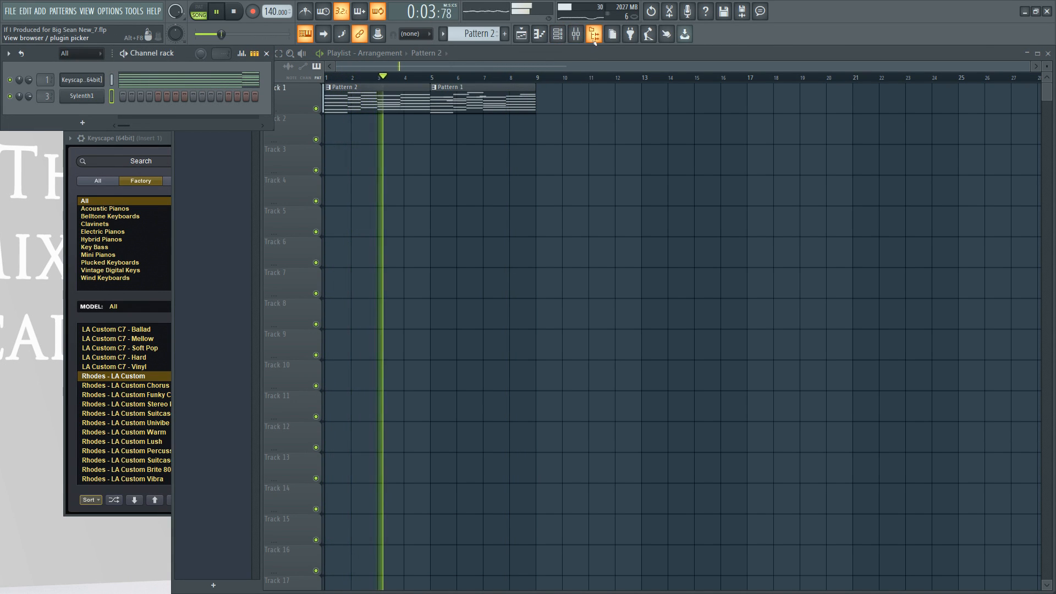
{"action": "left_click", "coordinate": [594, 36]}
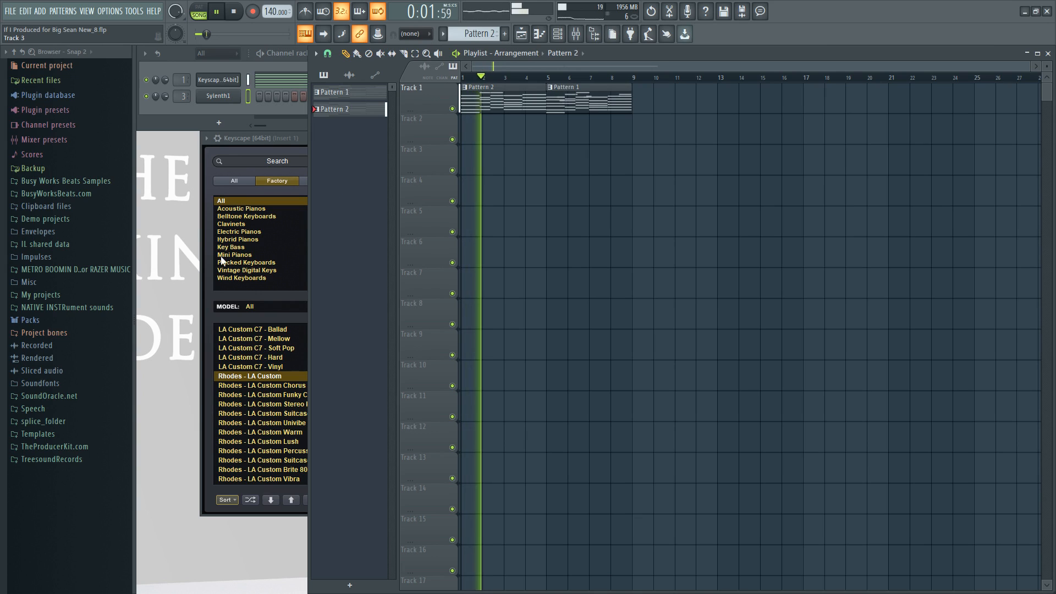
{"action": "left_click", "coordinate": [66, 307]}
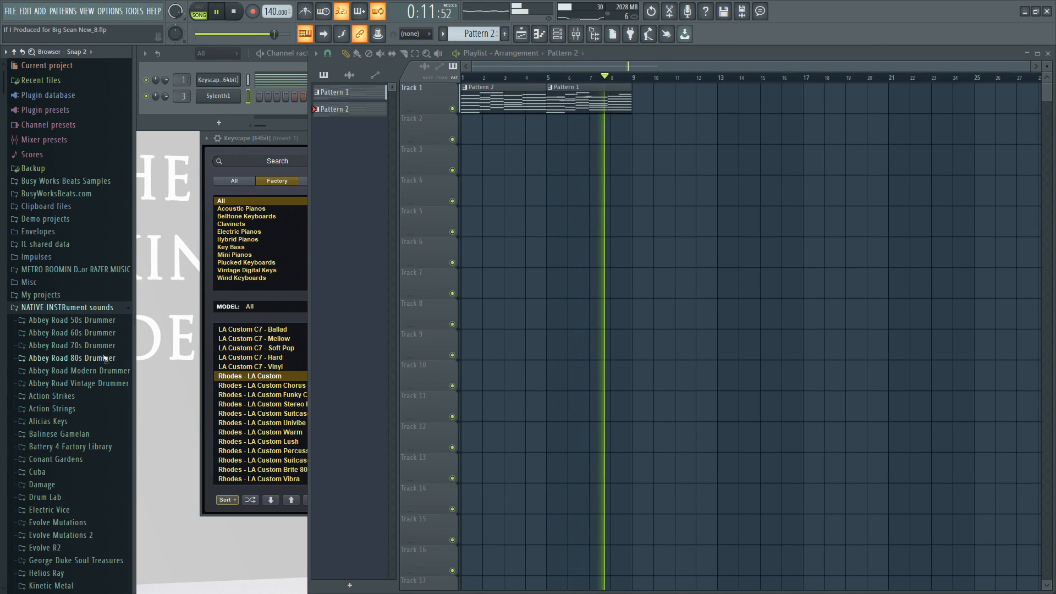
{"action": "scroll", "coordinate": [105, 357], "scroll_direction": "down", "scroll_amount": 4}
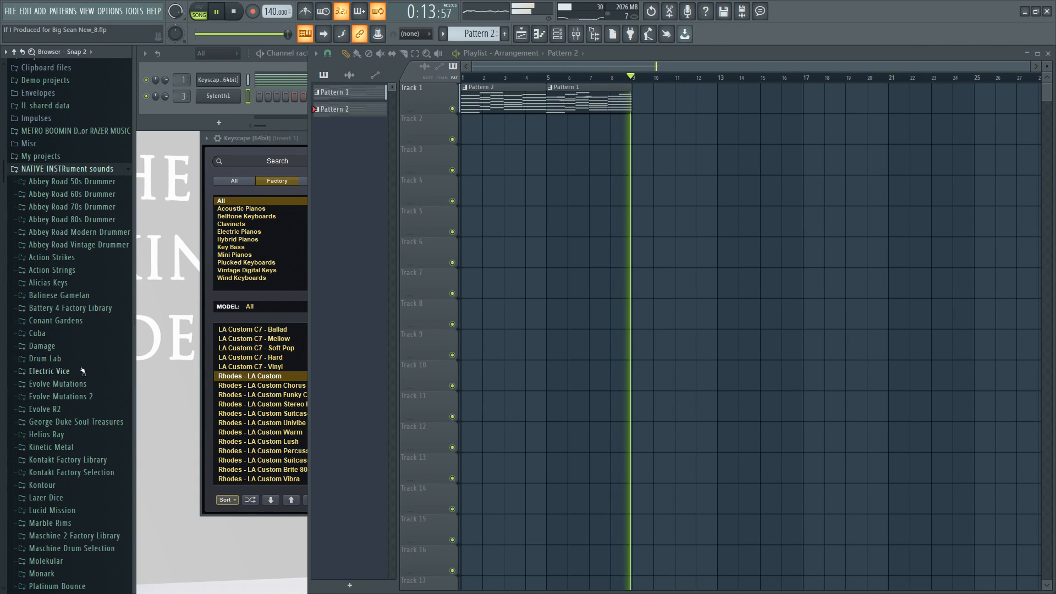
{"action": "scroll", "coordinate": [77, 330], "scroll_direction": "up", "scroll_amount": 1}
{"action": "scroll", "coordinate": [76, 319], "scroll_direction": "down", "scroll_amount": 1}
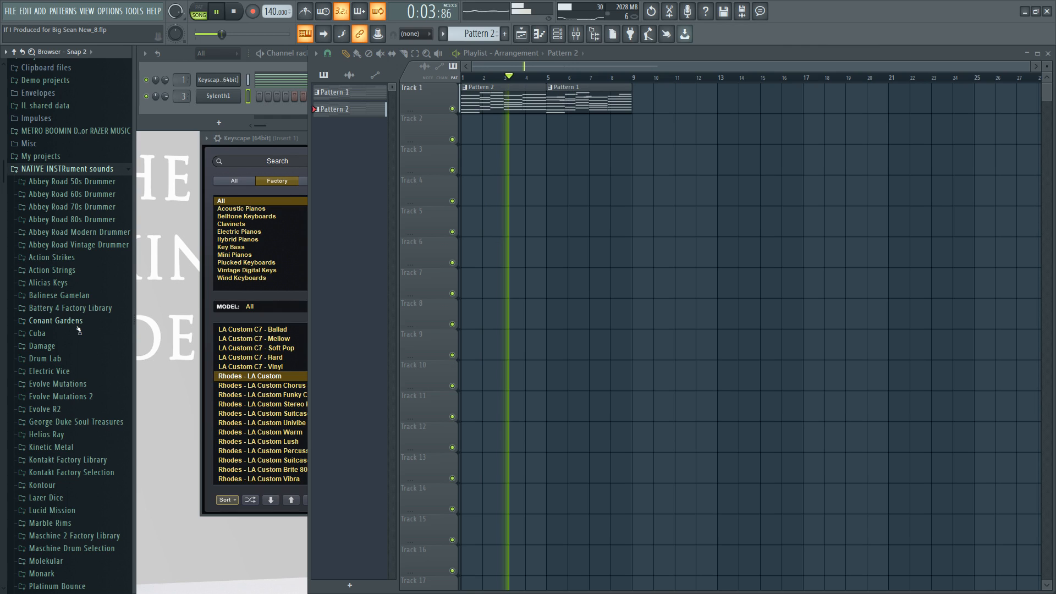
{"action": "scroll", "coordinate": [77, 330], "scroll_direction": "down", "scroll_amount": 4}
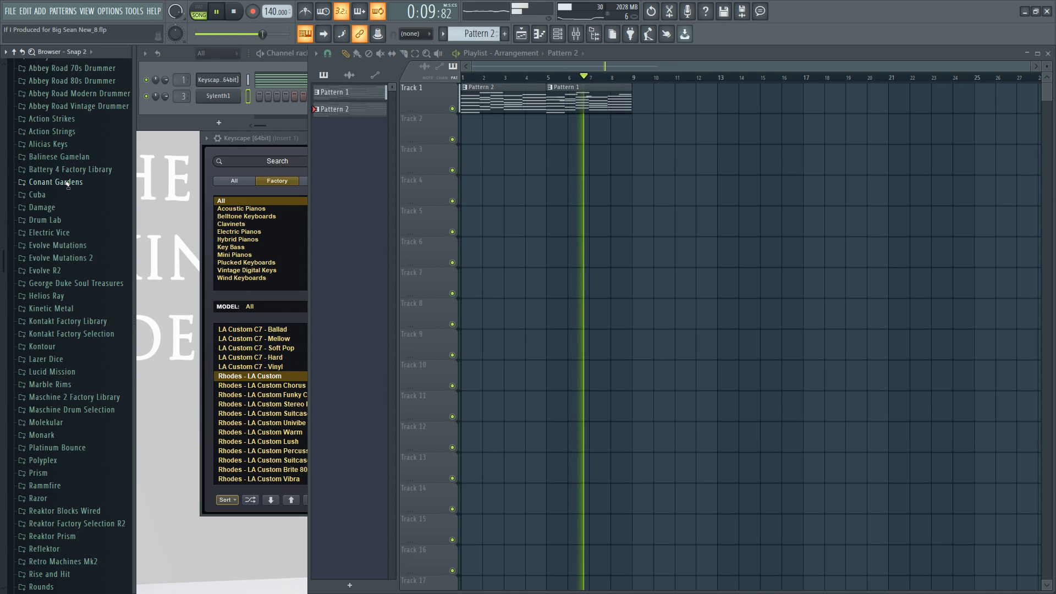
{"action": "scroll", "coordinate": [81, 368], "scroll_direction": "down", "scroll_amount": 8}
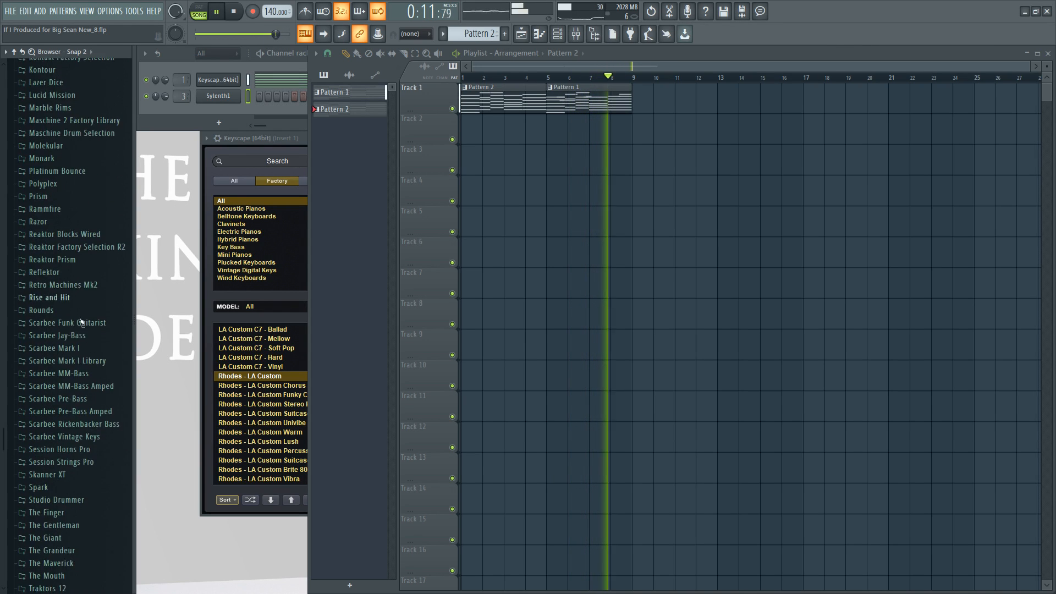
{"action": "scroll", "coordinate": [82, 368], "scroll_direction": "down", "scroll_amount": 3}
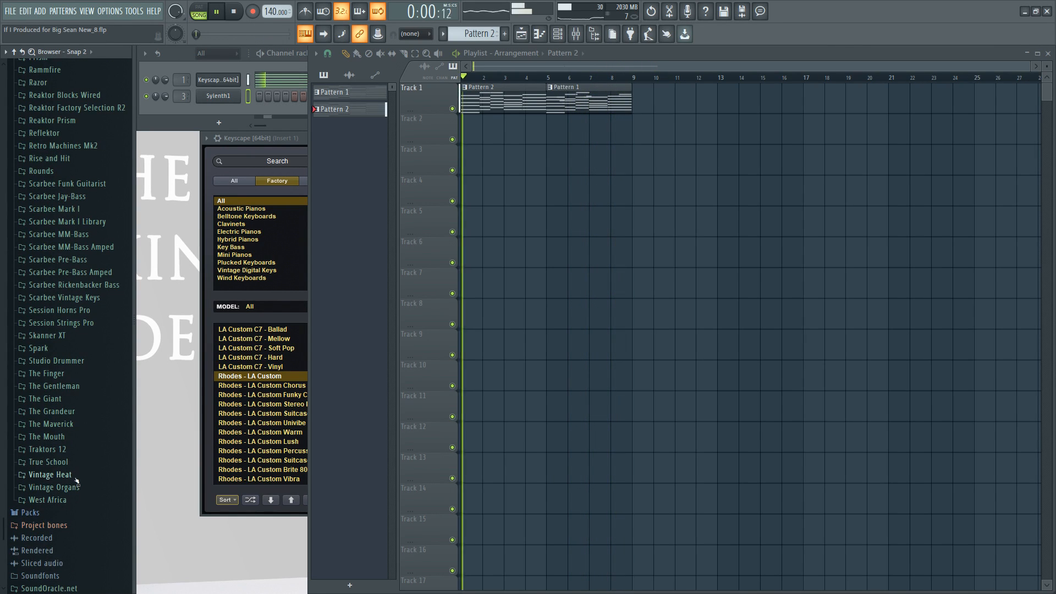
{"action": "scroll", "coordinate": [77, 480], "scroll_direction": "up", "scroll_amount": 5}
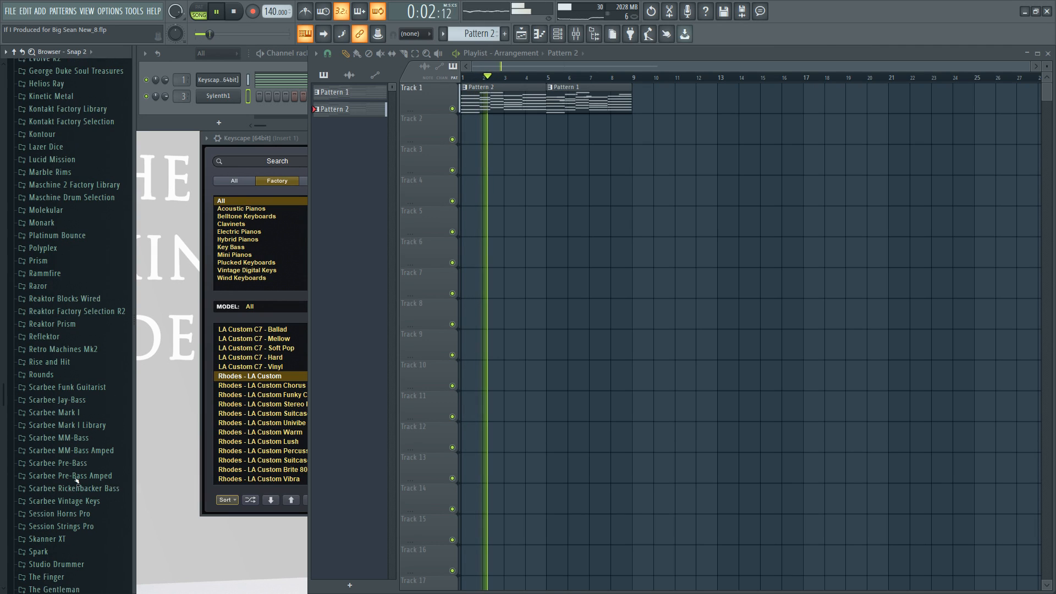
{"action": "scroll", "coordinate": [81, 384], "scroll_direction": "up", "scroll_amount": 4}
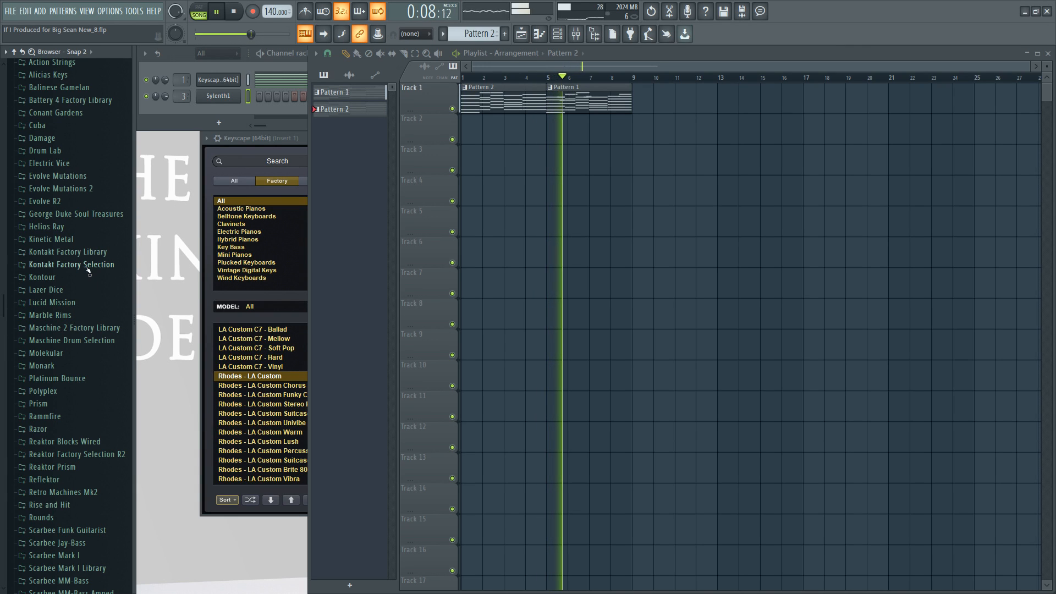
Open the Drums samples of the Conant Gardens library and check its Clap folder.
{"action": "left_click", "coordinate": [58, 112]}
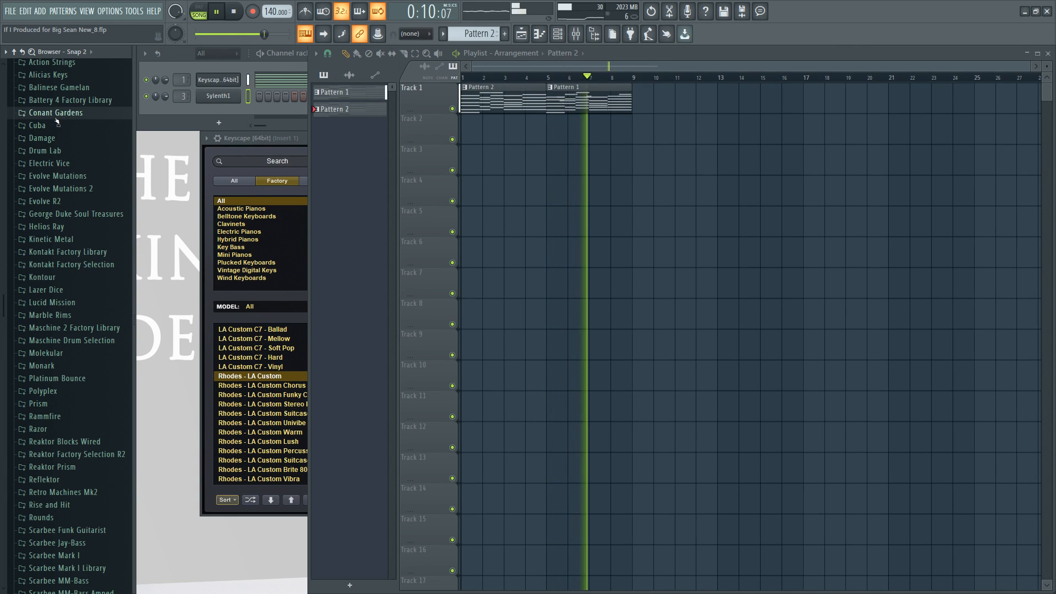
{"action": "left_click", "coordinate": [52, 164]}
{"action": "left_click", "coordinate": [55, 176]}
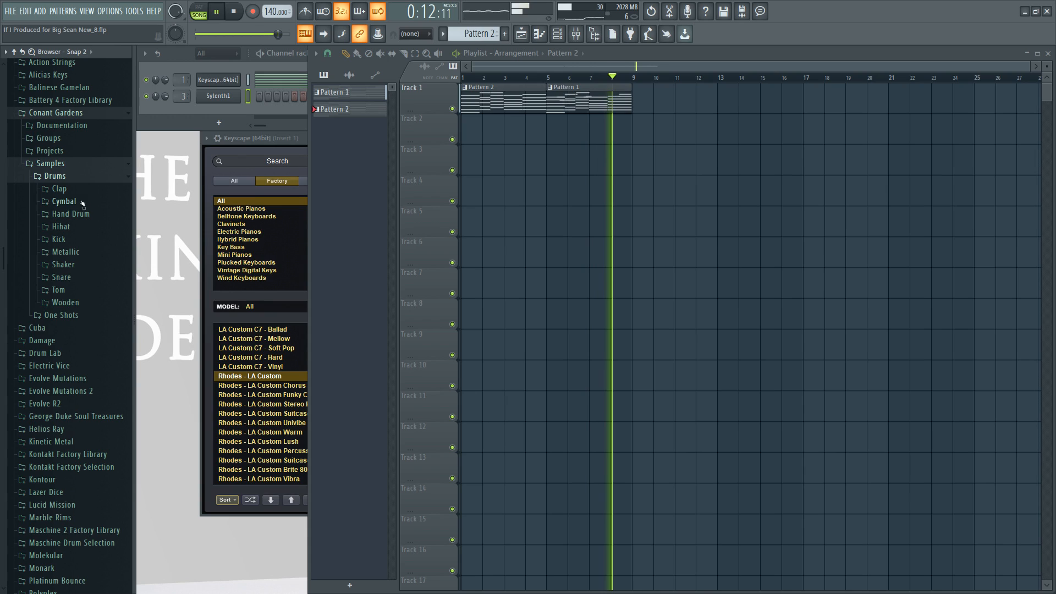
{"action": "left_click", "coordinate": [78, 189]}
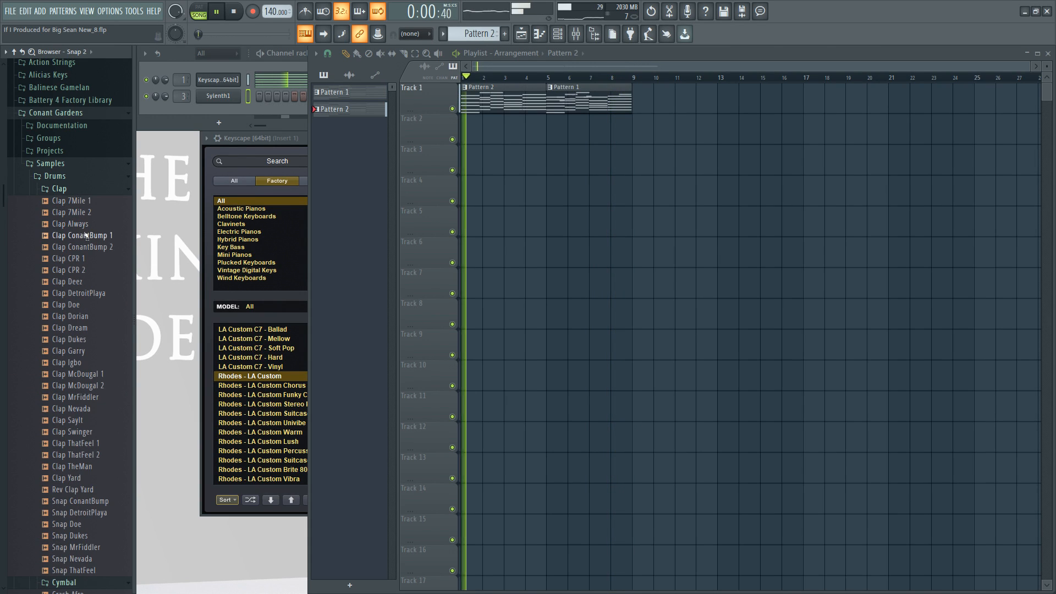
{"action": "left_click", "coordinate": [79, 189]}
{"action": "left_click", "coordinate": [70, 202]}
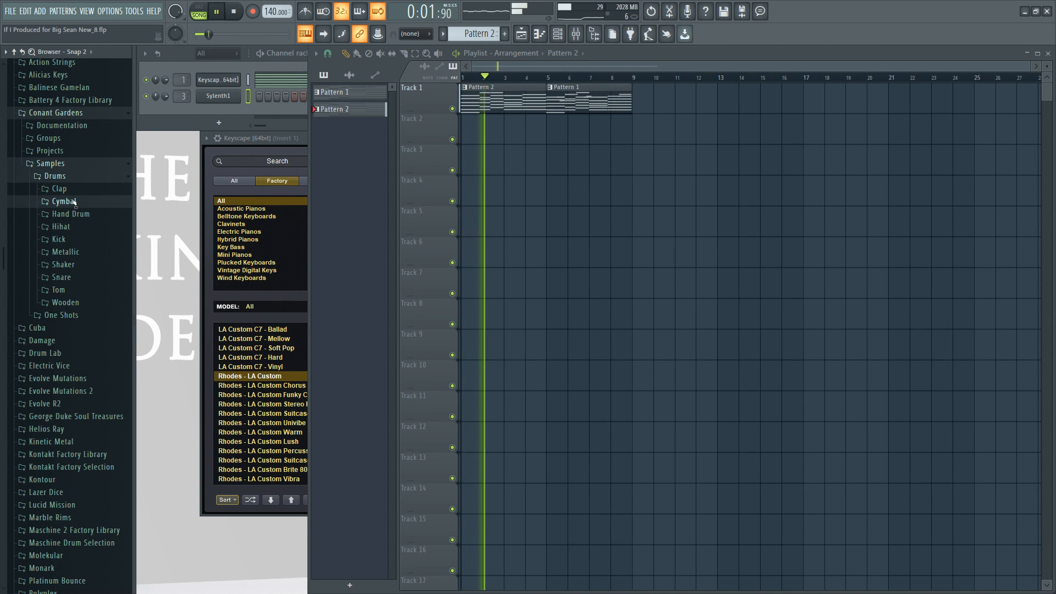
Open the Kick folder and audition its samples, comparing Kick Boots 1 and Kick Boots 2.
{"action": "left_click", "coordinate": [86, 241]}
{"action": "left_click", "coordinate": [93, 264]}
{"action": "left_click", "coordinate": [87, 251]}
{"action": "left_click", "coordinate": [85, 241]}
{"action": "left_click", "coordinate": [84, 251]}
{"action": "left_click", "coordinate": [83, 241]}
{"action": "left_click", "coordinate": [83, 228]}
{"action": "left_click", "coordinate": [80, 216]}
{"action": "left_click", "coordinate": [78, 206]}
{"action": "left_click", "coordinate": [76, 195]}
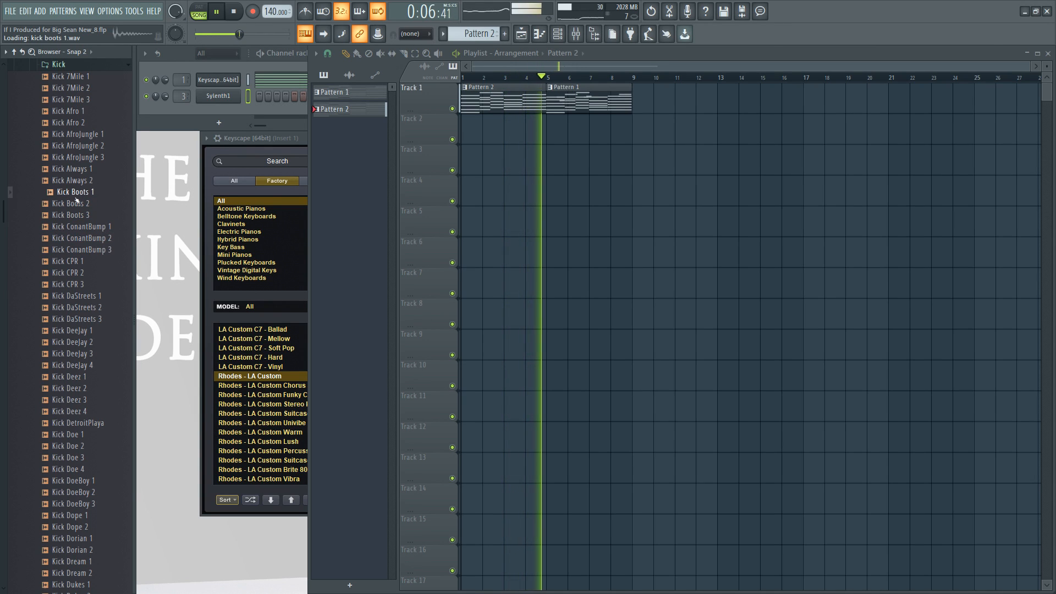
{"action": "left_click", "coordinate": [83, 199]}
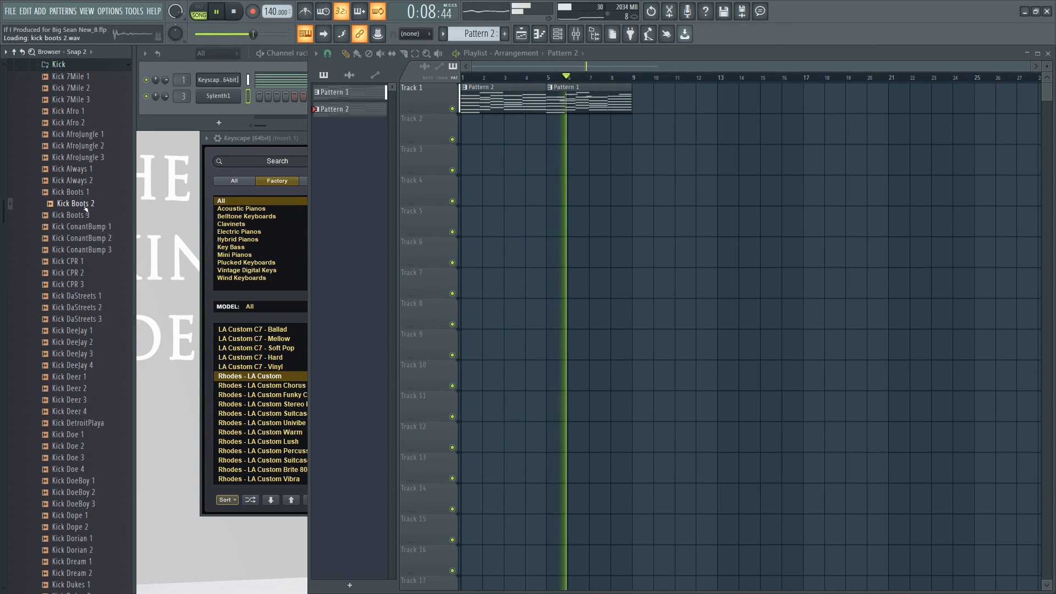
Load Kick Boots 1 into a new sampler channel.
{"action": "left_click", "coordinate": [77, 192]}
{"action": "right_click", "coordinate": [83, 191]}
{"action": "left_click", "coordinate": [97, 204]}
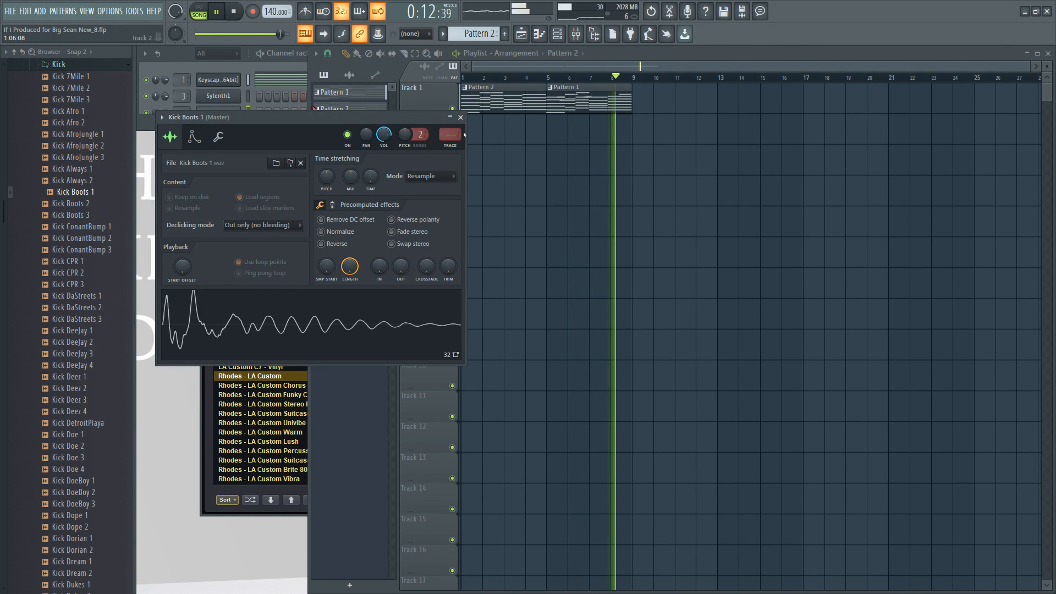
Route the Kick Boots 1 channel to mixer track 4 and load UAD UA 610-B in that track's first effect slot.
{"action": "left_click_drag", "start_coordinate": [450, 135], "coordinate": [451, 129]}
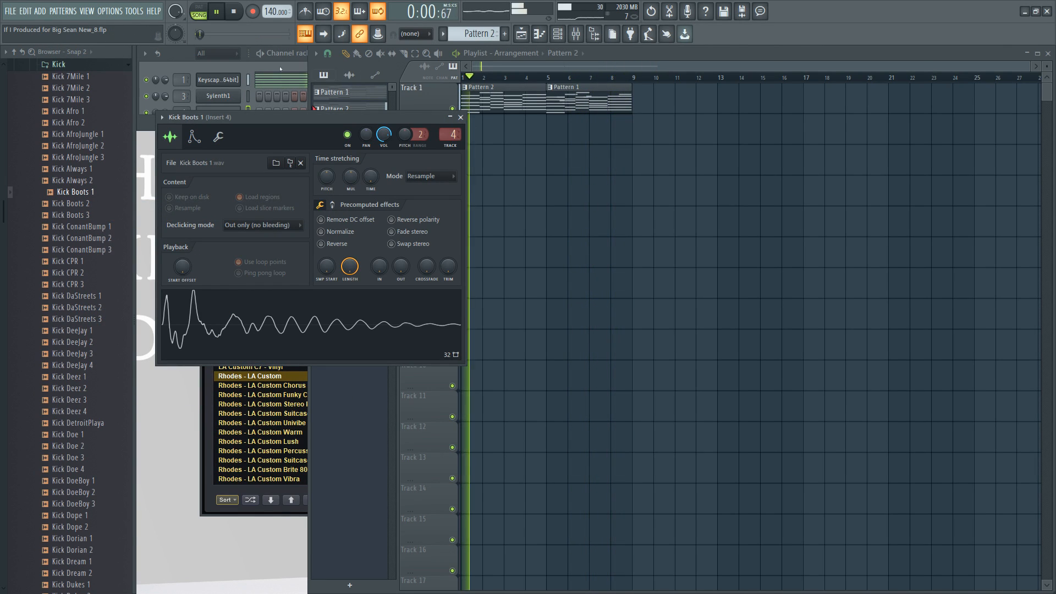
{"action": "left_click", "coordinate": [280, 69]}
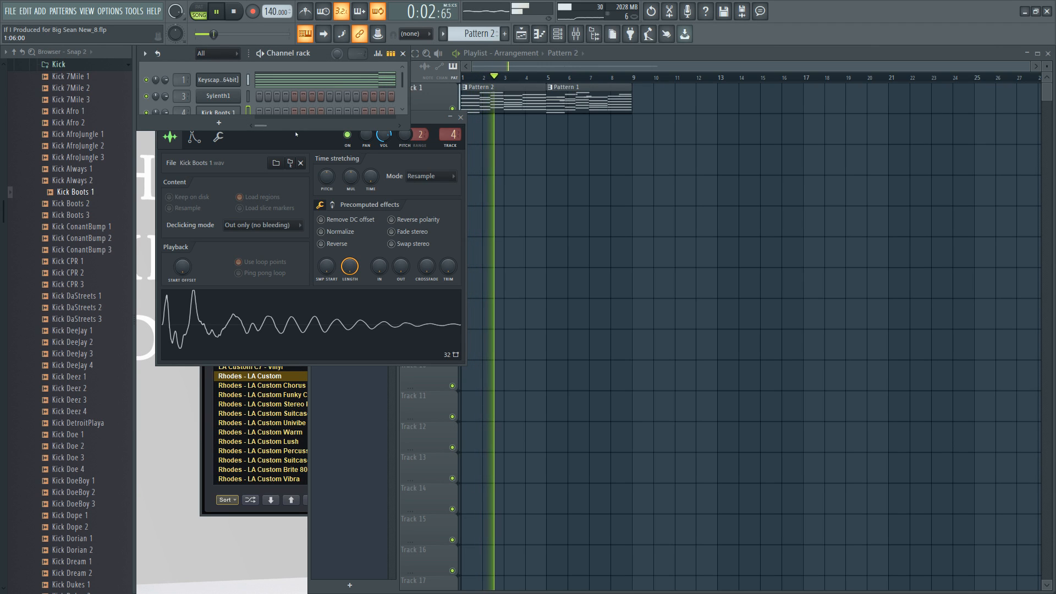
{"action": "left_click_drag", "start_coordinate": [292, 130], "coordinate": [294, 146]}
{"action": "left_click", "coordinate": [575, 34]}
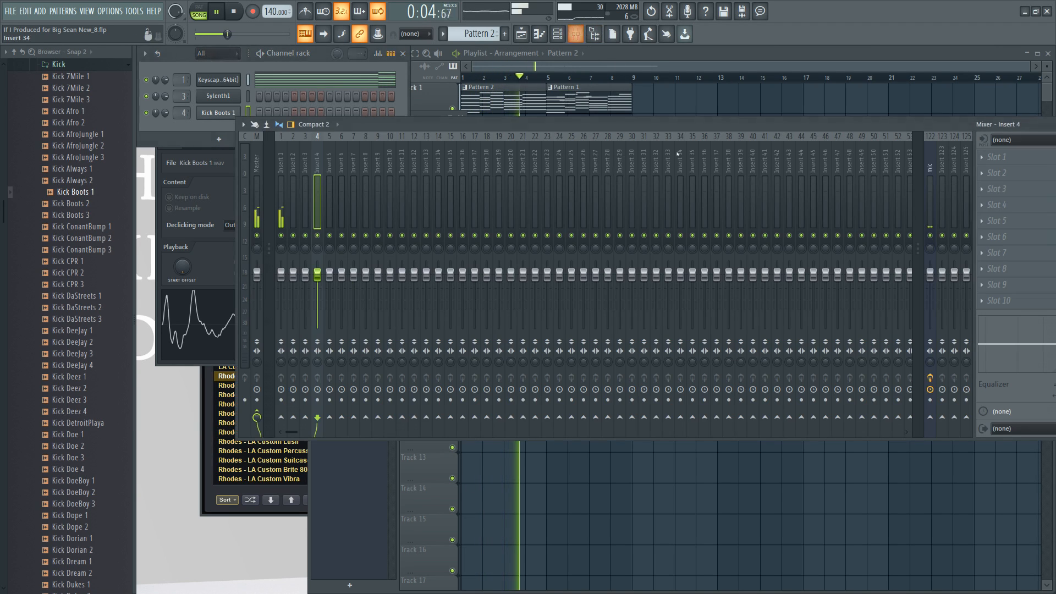
{"action": "left_click", "coordinate": [982, 157]}
{"action": "scroll", "coordinate": [638, 297], "scroll_direction": "down", "scroll_amount": 6}
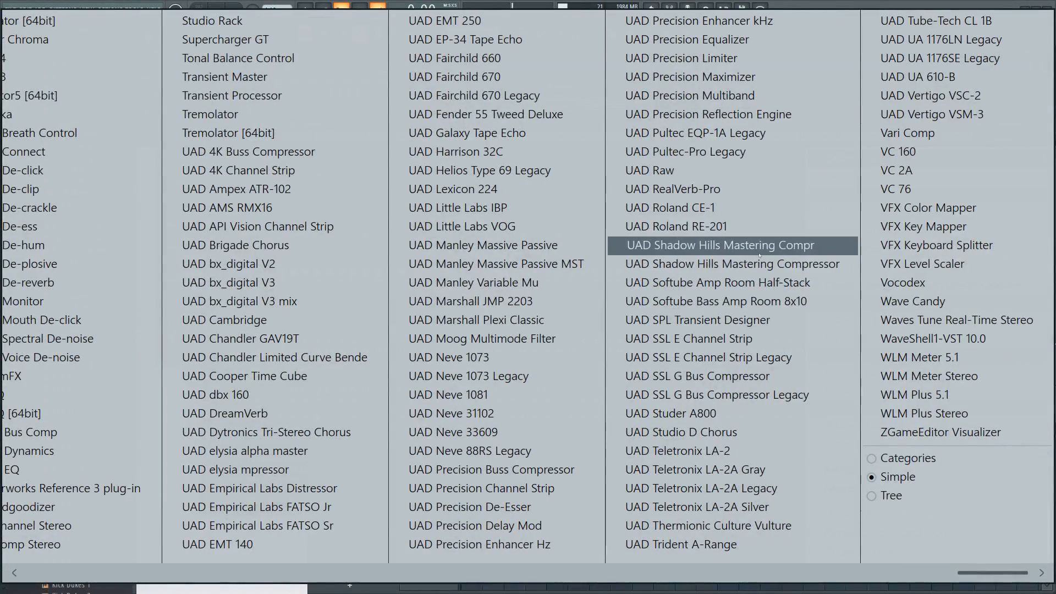
{"action": "left_click", "coordinate": [920, 78]}
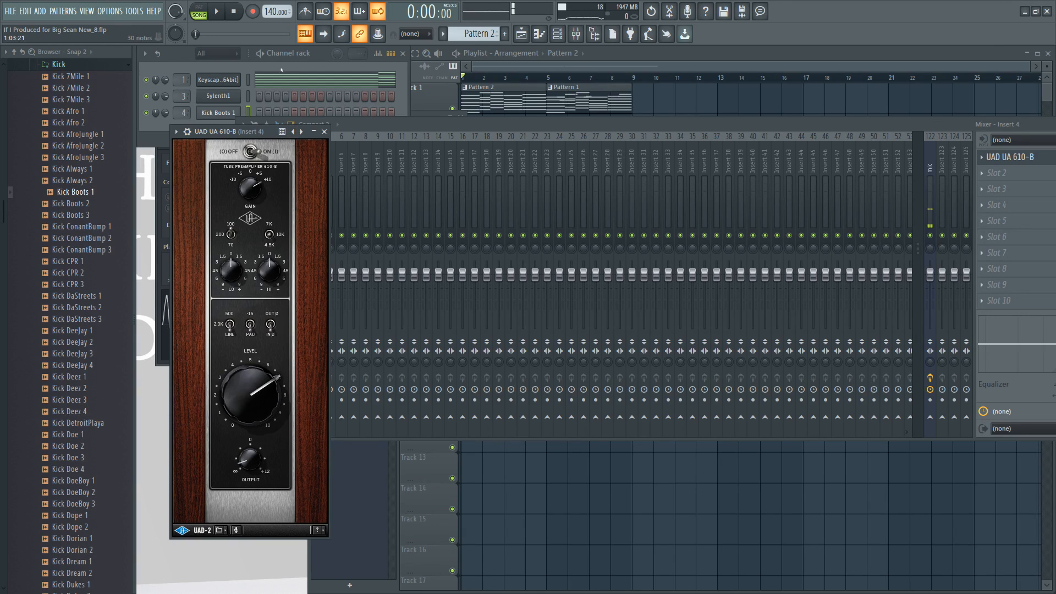
Audition the kick through the UA 610-B and turn the preamp's Level up to about 7.7.
{"action": "left_click", "coordinate": [280, 65]}
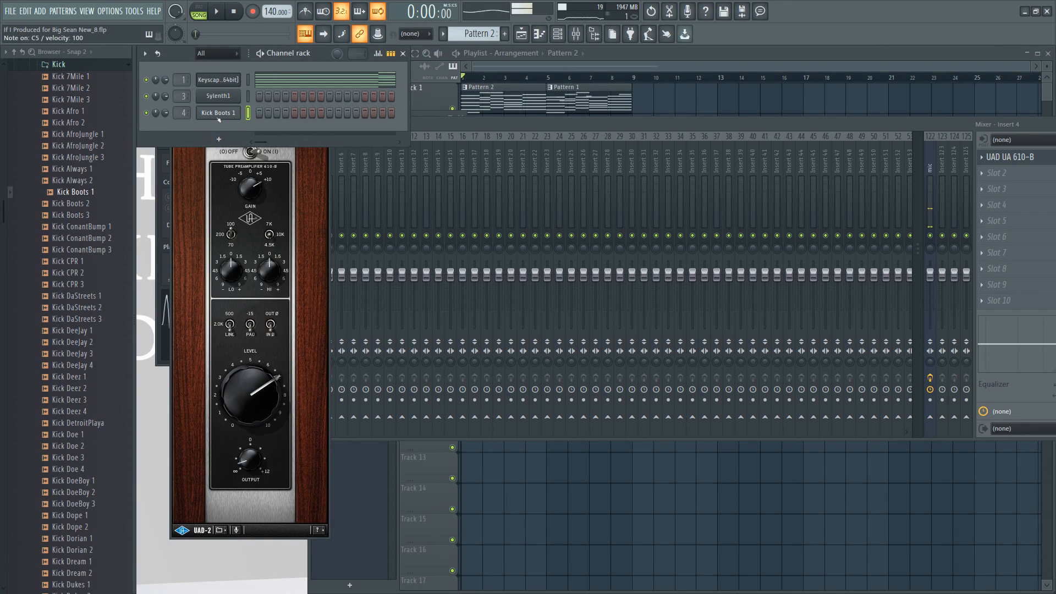
{"action": "left_click", "coordinate": [218, 117]}
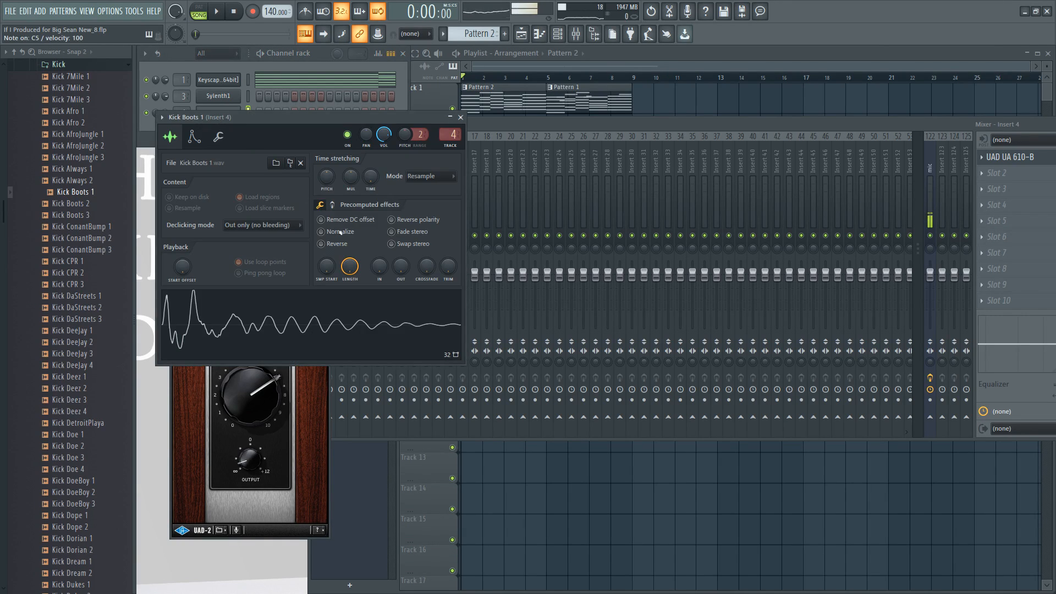
{"action": "left_click", "coordinate": [461, 117]}
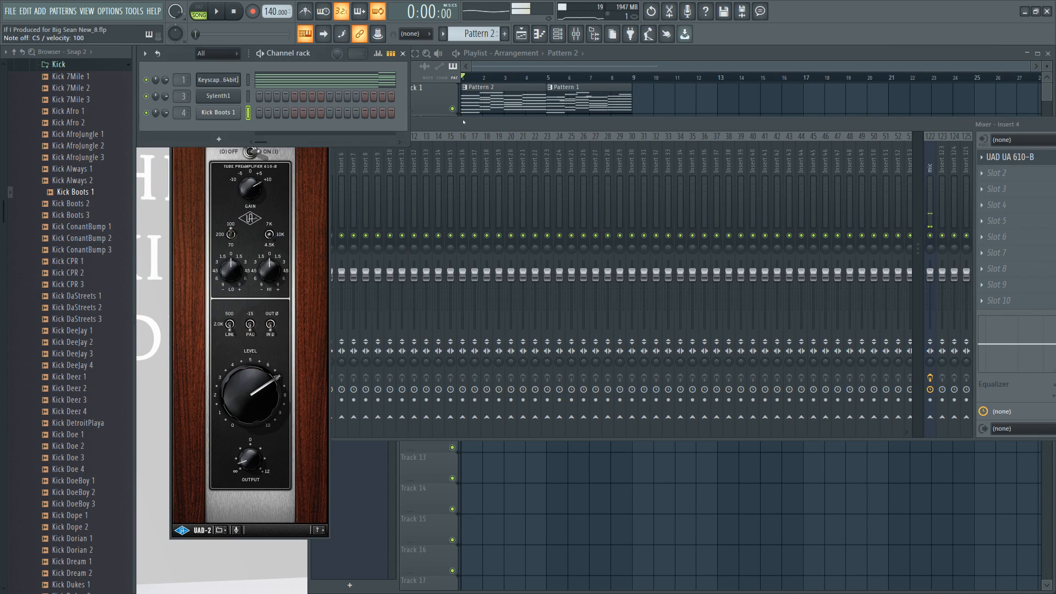
{"action": "left_click", "coordinate": [472, 123]}
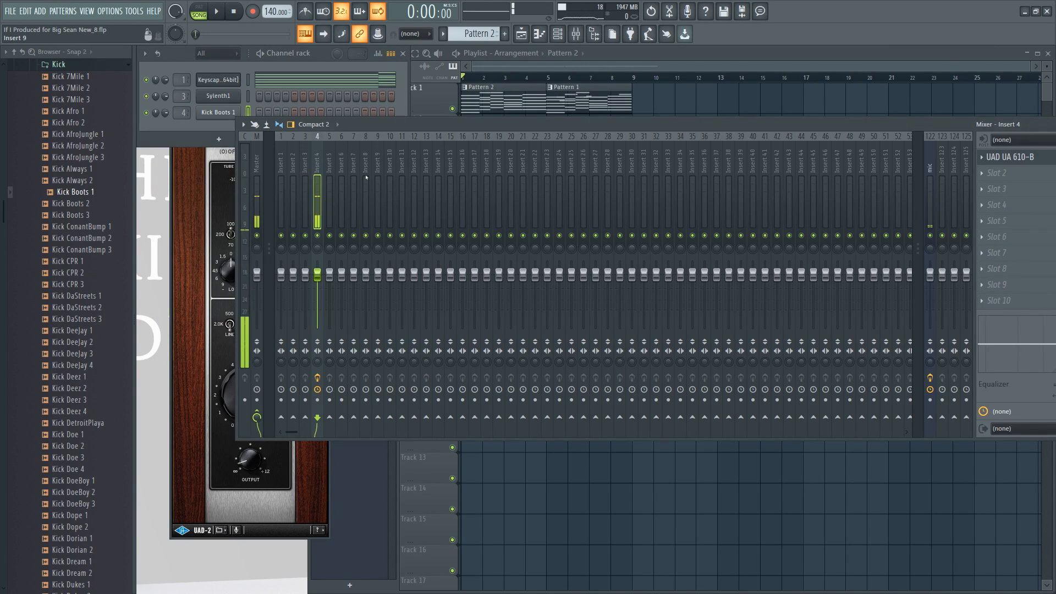
{"action": "left_click", "coordinate": [220, 398]}
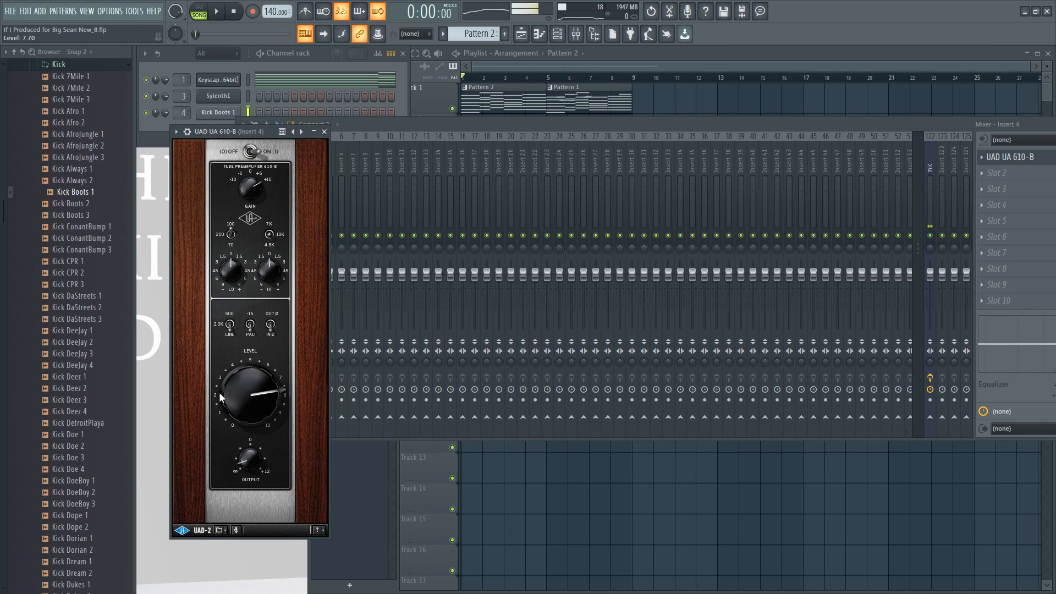
Give the Kick Boots 1 sample a slight fade-out and place a kick on step 1 of the new Pattern 3.
{"action": "left_click", "coordinate": [288, 64]}
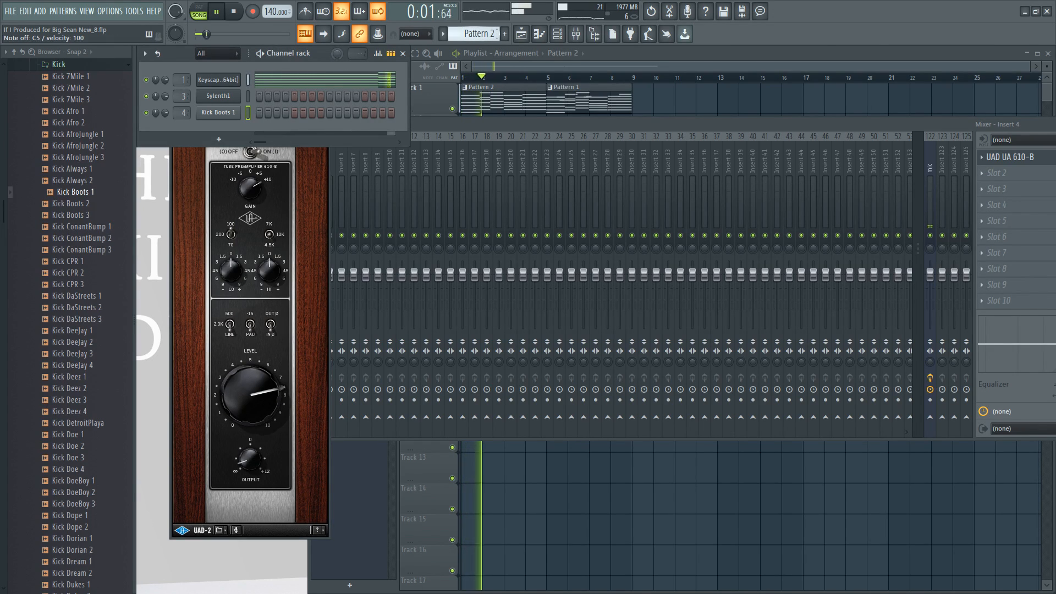
{"action": "left_click", "coordinate": [228, 114]}
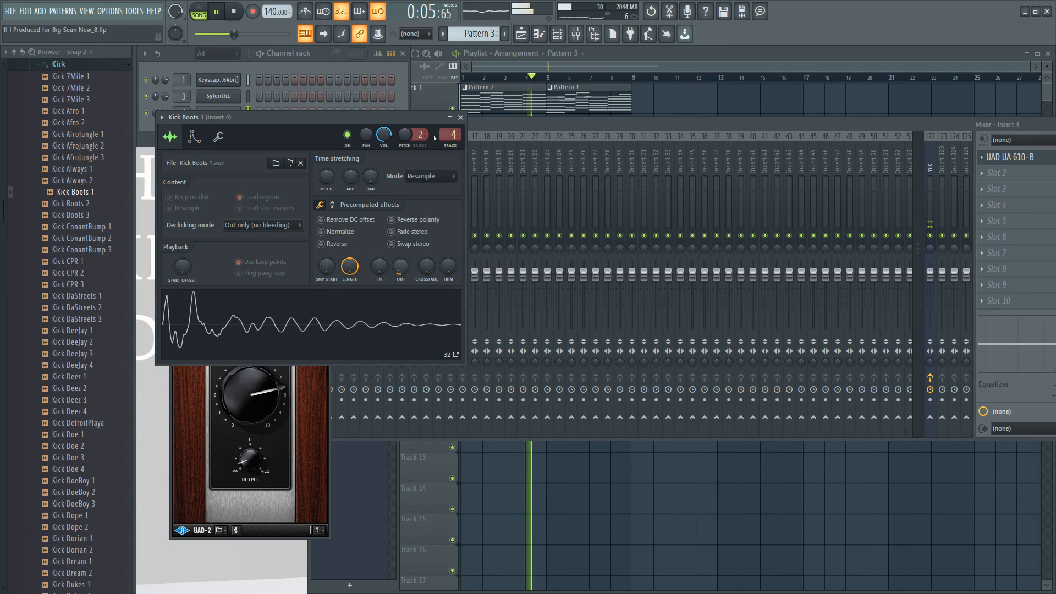
{"action": "left_click", "coordinate": [460, 117]}
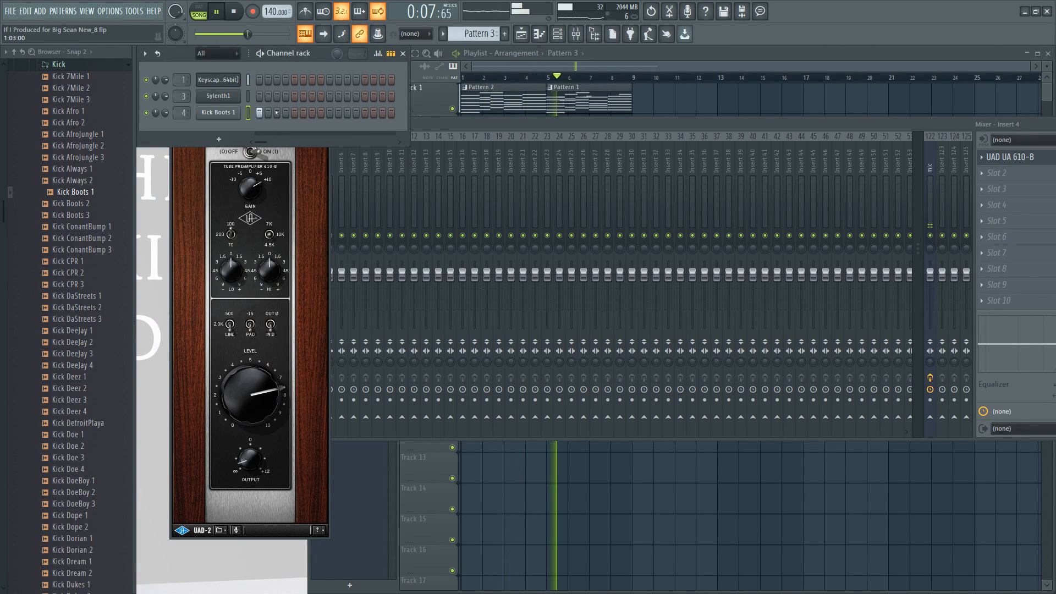
Place Pattern 3 at bar 1 of Track 2 and extend the visible sequence to 32 steps, adding a kick on step 17.
{"action": "left_click", "coordinate": [520, 34]}
{"action": "left_click", "coordinate": [472, 132]}
{"action": "key", "text": "space"}
{"action": "key", "text": "space"}
{"action": "left_click", "coordinate": [559, 37]}
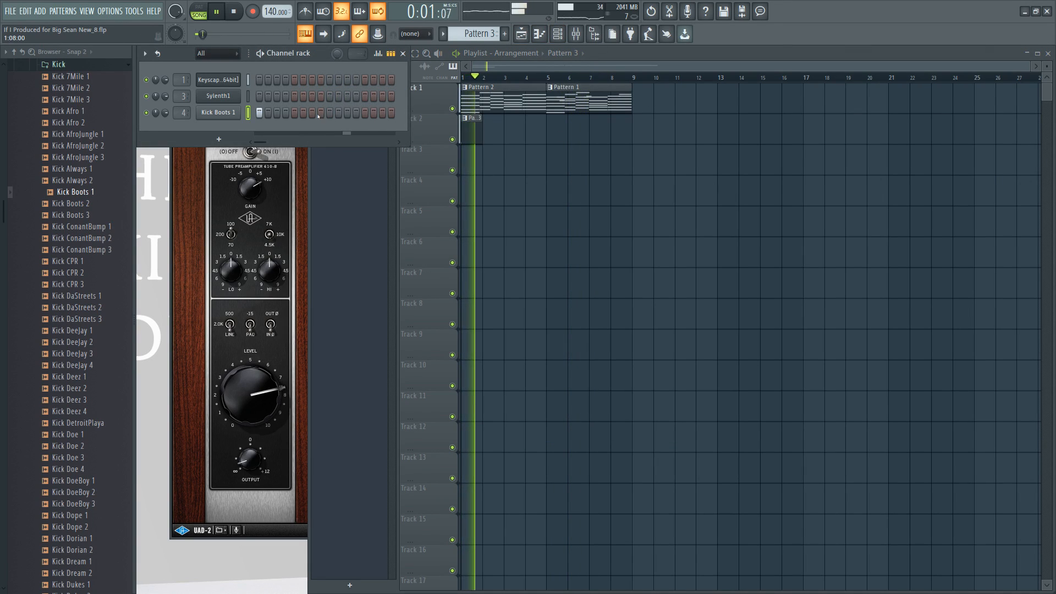
{"action": "left_click_drag", "start_coordinate": [409, 116], "coordinate": [548, 116]}
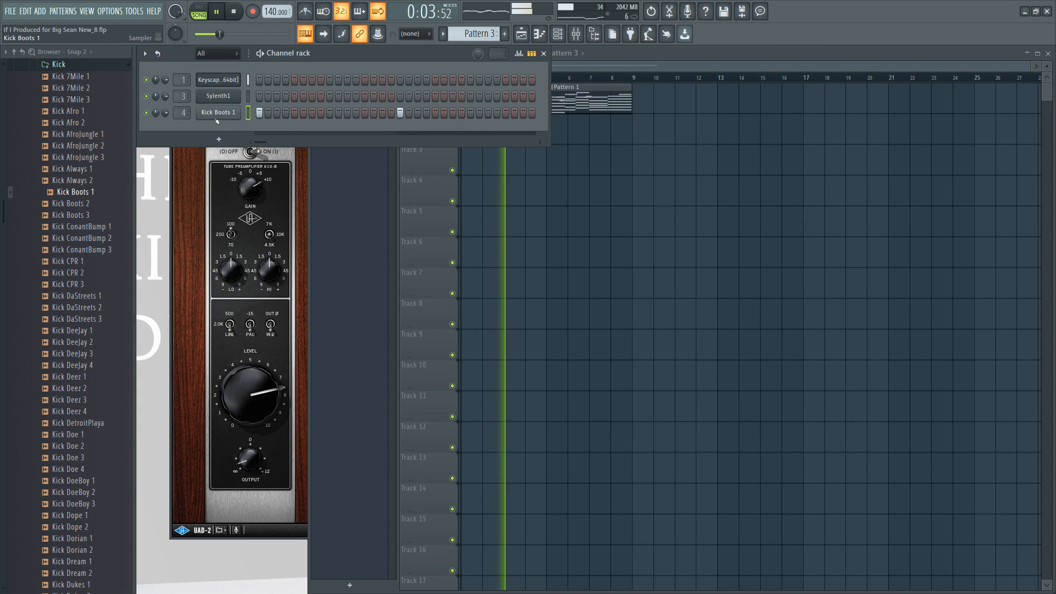
Close the Kick folder, open the Snare folder and browse through its samples.
{"action": "scroll", "coordinate": [53, 187], "scroll_direction": "up", "scroll_amount": 2}
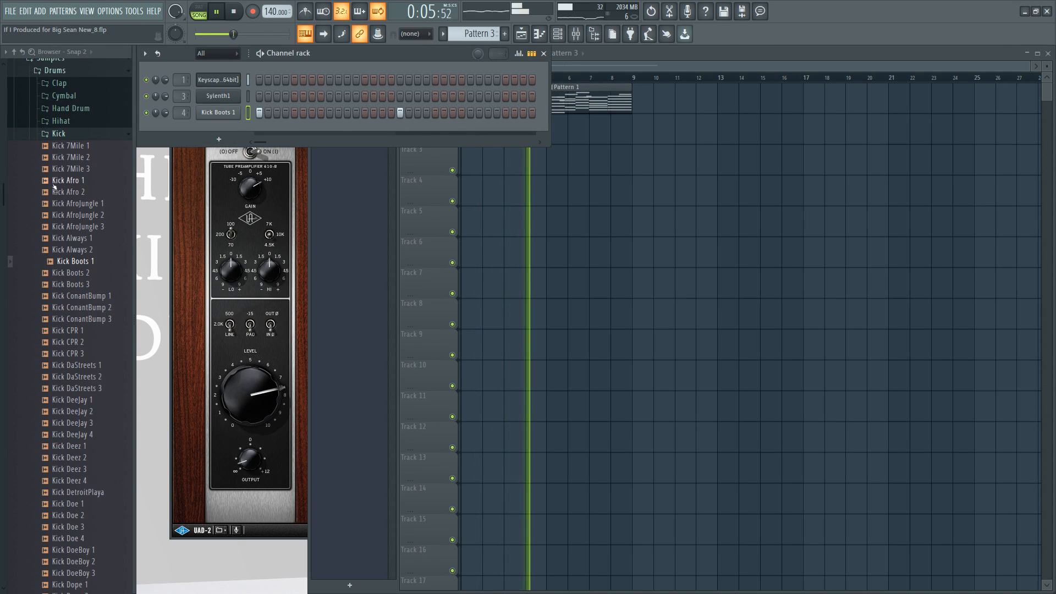
{"action": "left_click", "coordinate": [57, 133]}
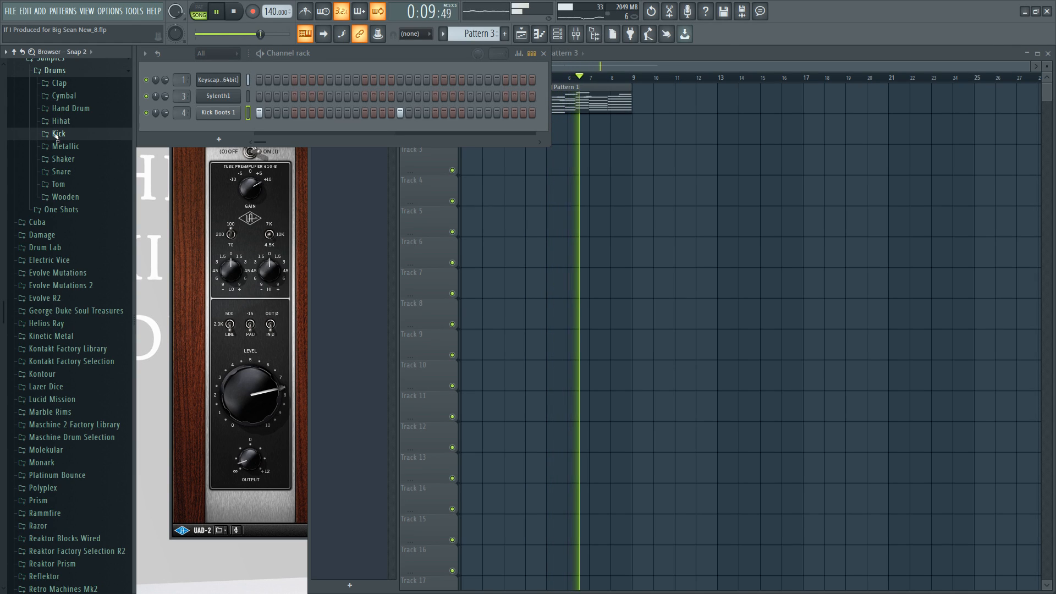
{"action": "left_click", "coordinate": [84, 172]}
{"action": "scroll", "coordinate": [100, 142], "scroll_direction": "down", "scroll_amount": 15}
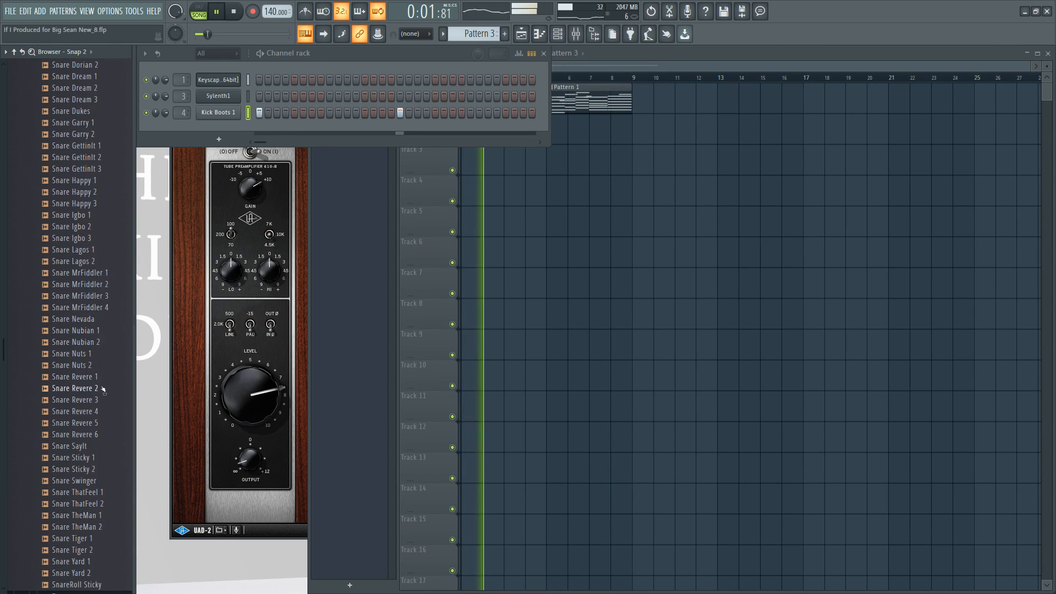
{"action": "scroll", "coordinate": [94, 272], "scroll_direction": "up", "scroll_amount": 13}
{"action": "scroll", "coordinate": [82, 179], "scroll_direction": "up", "scroll_amount": 4}
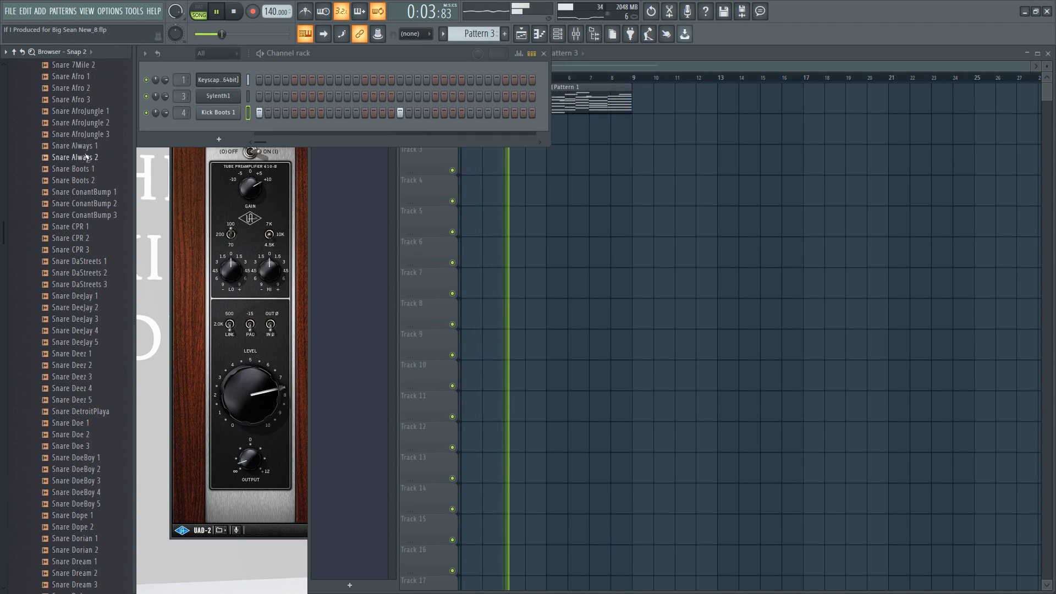
Audition the sidestick samples, comparing Sidestick Nubian, Sidestick Lagos and Sidestick Deez.
{"action": "key", "text": "space"}
{"action": "left_click", "coordinate": [84, 89]}
{"action": "left_click", "coordinate": [86, 98]}
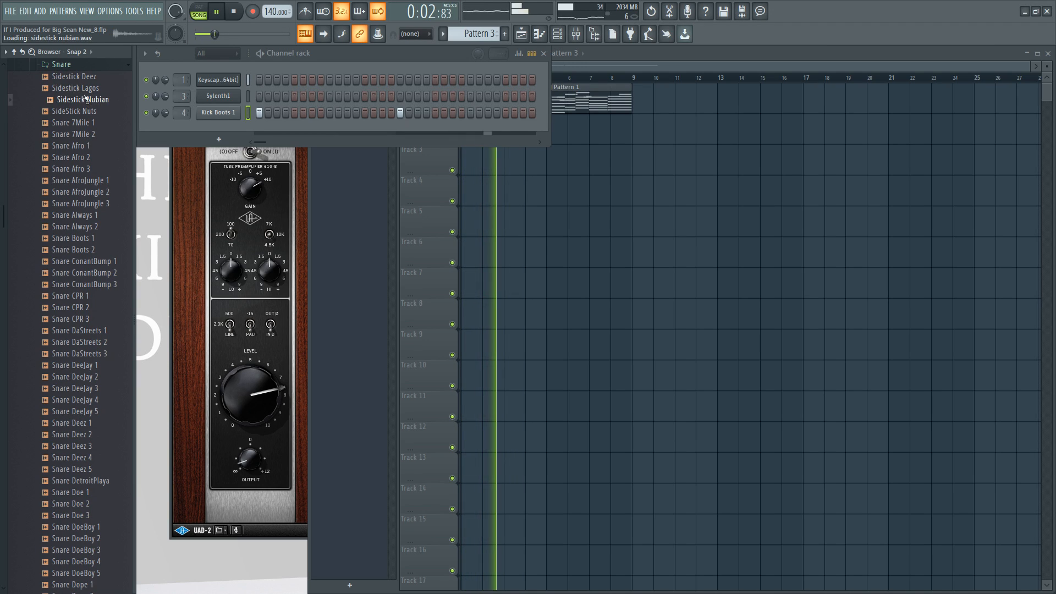
{"action": "left_click", "coordinate": [84, 89]}
{"action": "left_click", "coordinate": [82, 77]}
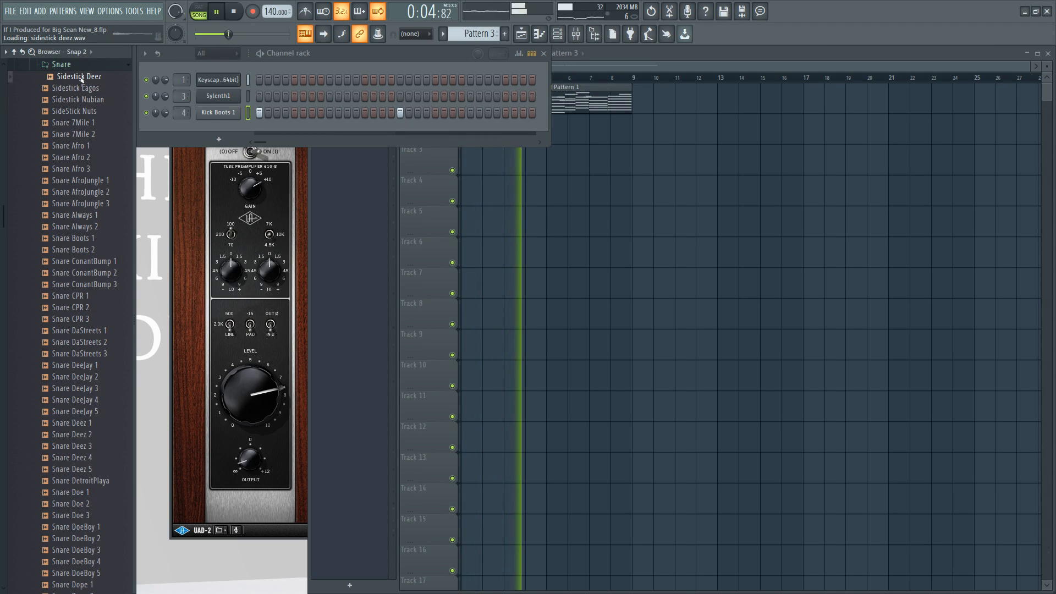
Load Sidestick Deez into a new sampler channel routed to mixer track 4 and normalize the sample.
{"action": "right_click", "coordinate": [82, 78]}
{"action": "left_click", "coordinate": [115, 92]}
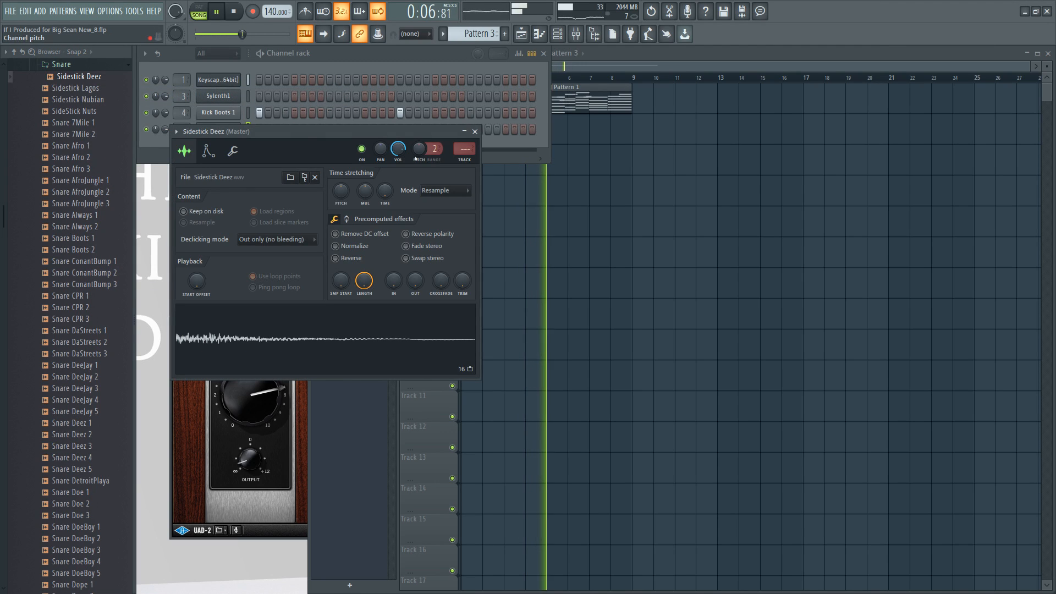
{"action": "left_click_drag", "start_coordinate": [382, 130], "coordinate": [420, 148]}
{"action": "scroll", "coordinate": [502, 167], "scroll_direction": "up", "scroll_amount": 4}
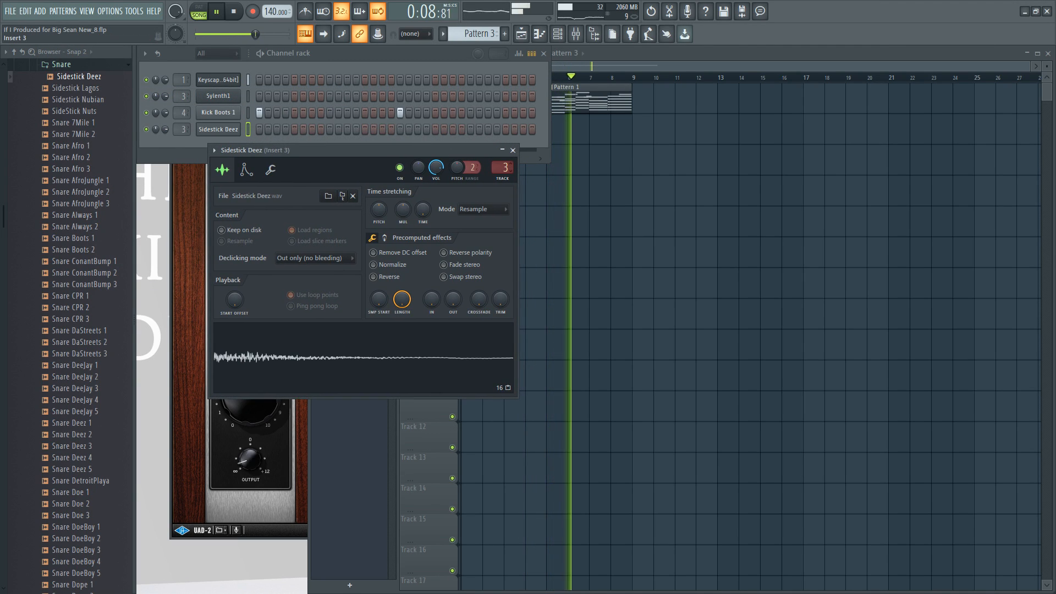
{"action": "left_click", "coordinate": [374, 264]}
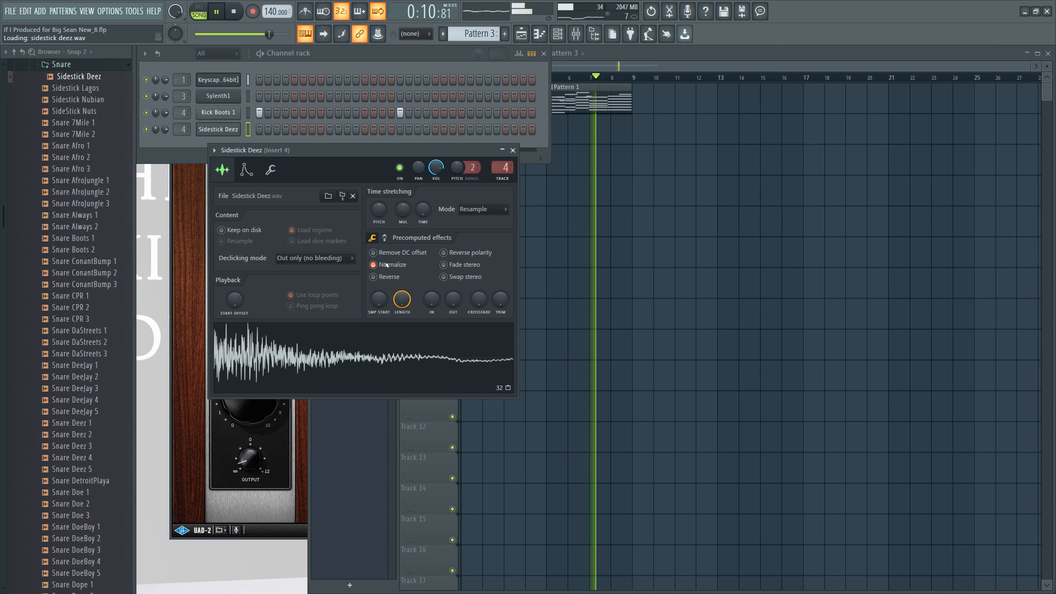
Place Sidestick Deez hits on steps 9 and 25 and set the sample's fade-out to 21%.
{"action": "left_click_drag", "start_coordinate": [165, 129], "coordinate": [165, 142]}
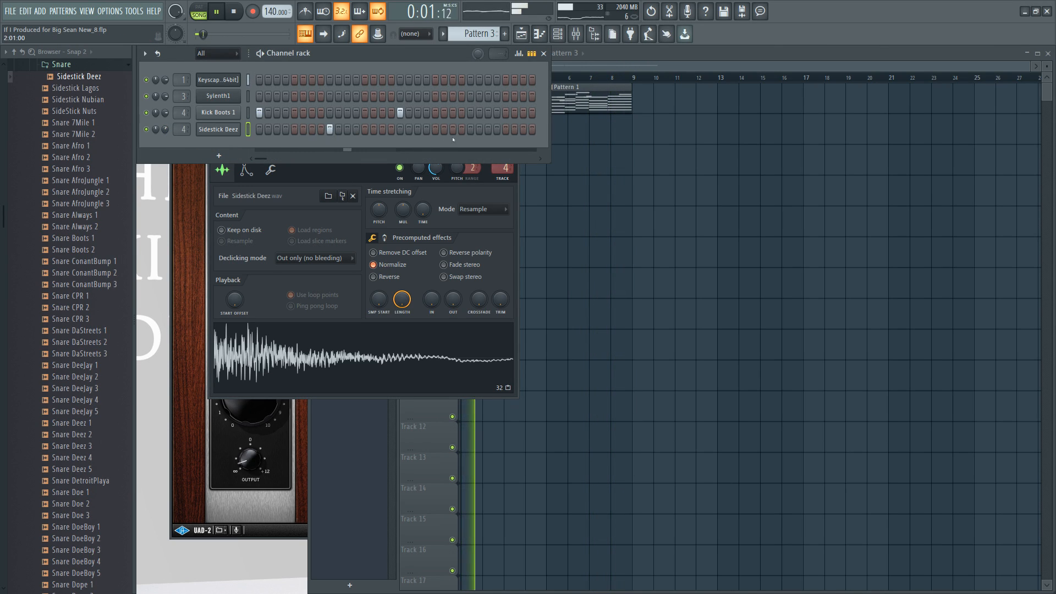
{"action": "left_click_drag", "start_coordinate": [453, 299], "coordinate": [453, 292]}
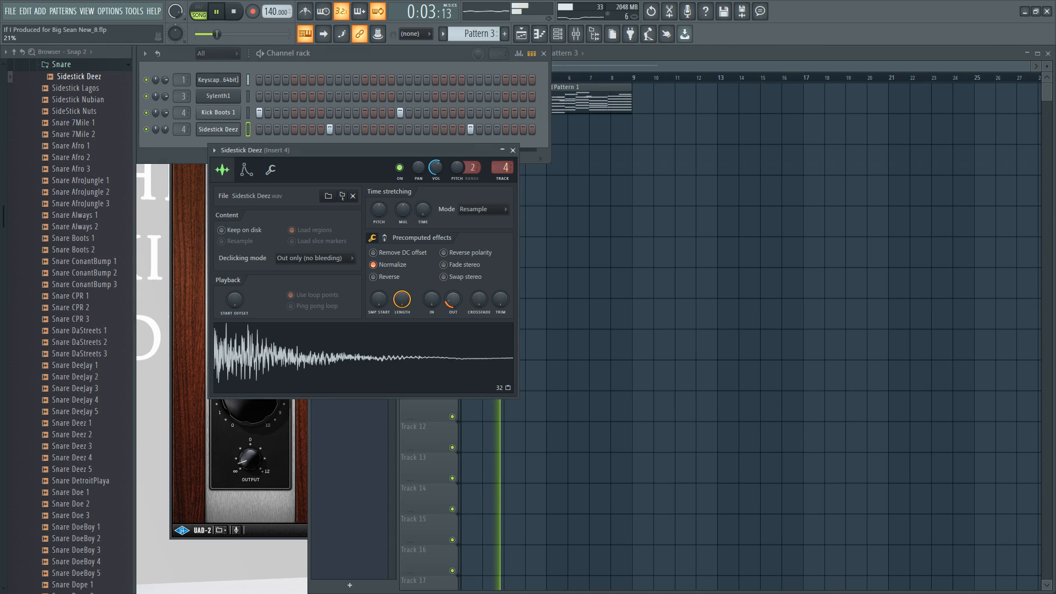
Remove the kick from step 17 and place a second Pattern 3 clip at bar 3 of Track 2.
{"action": "left_click", "coordinate": [400, 112]}
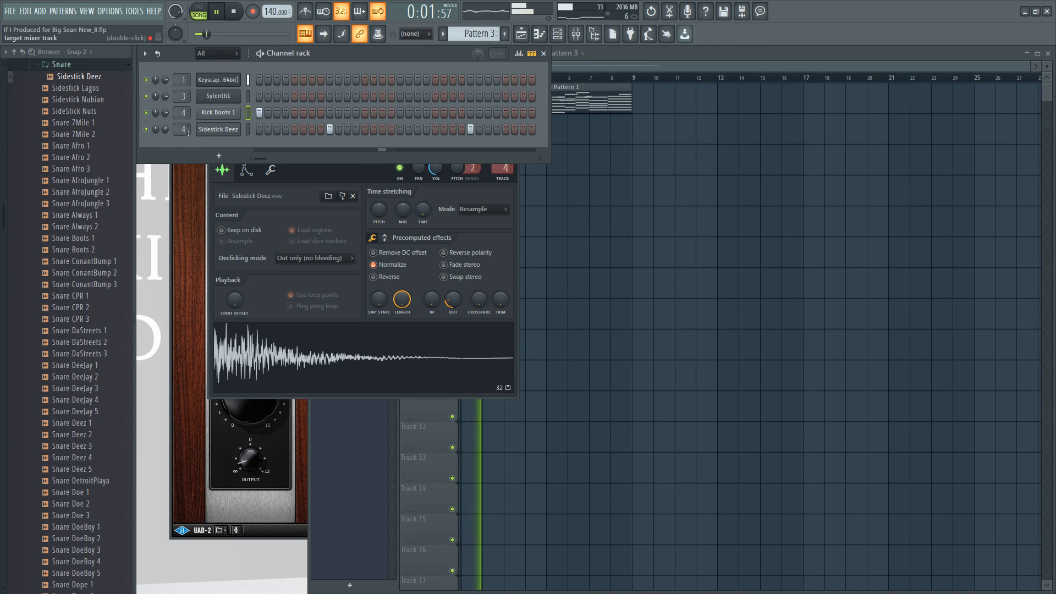
{"action": "left_click", "coordinate": [565, 236]}
{"action": "left_click", "coordinate": [512, 136]}
{"action": "key", "text": "space"}
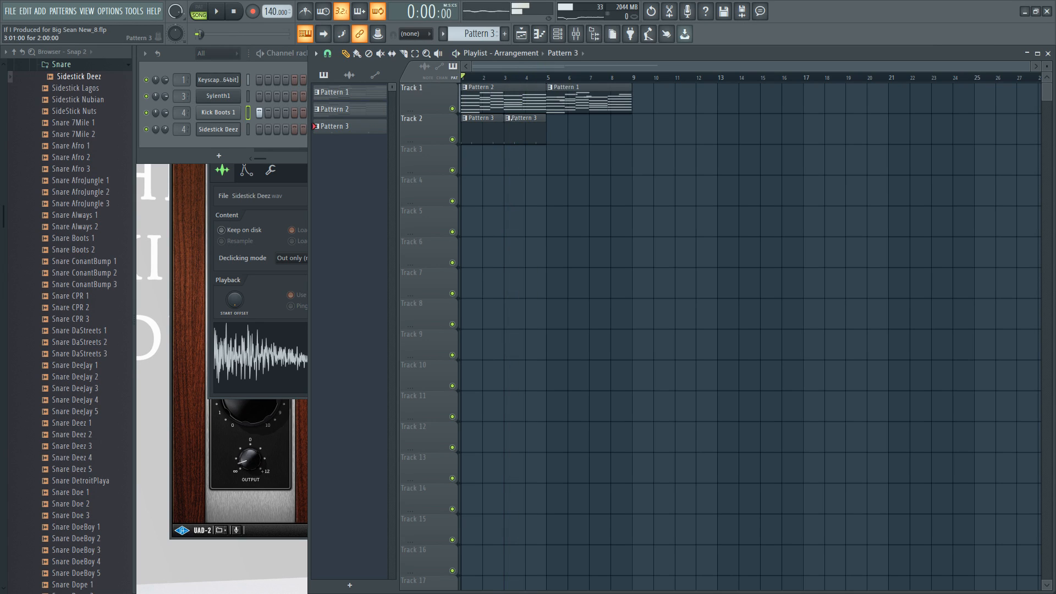
Make the Track 2 clip at bar 3 a unique pattern and select bars 3 and 4 for looped playback.
{"action": "left_click", "coordinate": [508, 118]}
{"action": "left_click", "coordinate": [556, 243]}
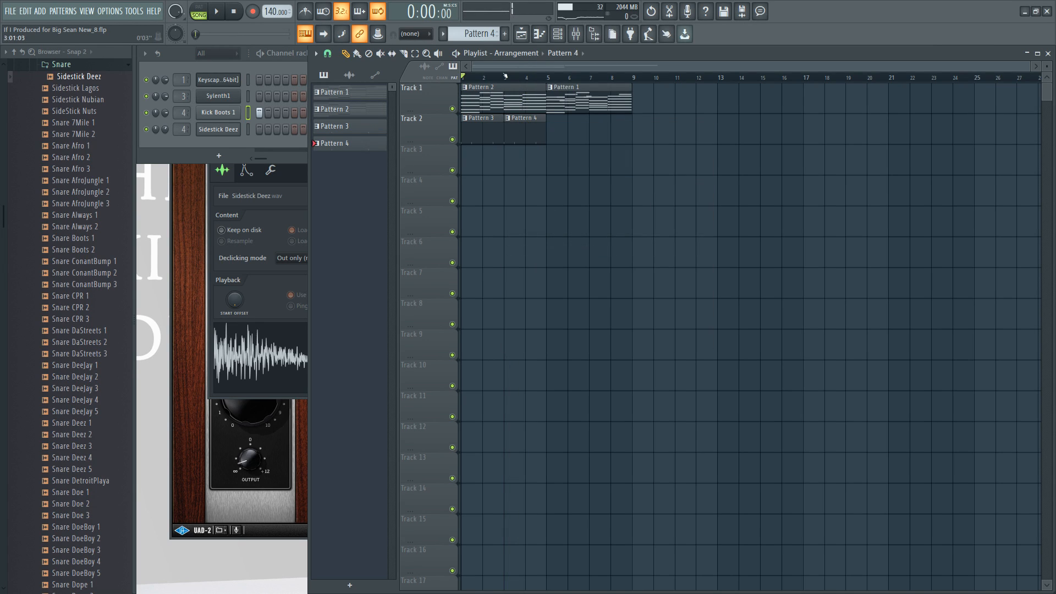
{"action": "left_click_drag", "start_coordinate": [505, 80], "coordinate": [551, 81]}
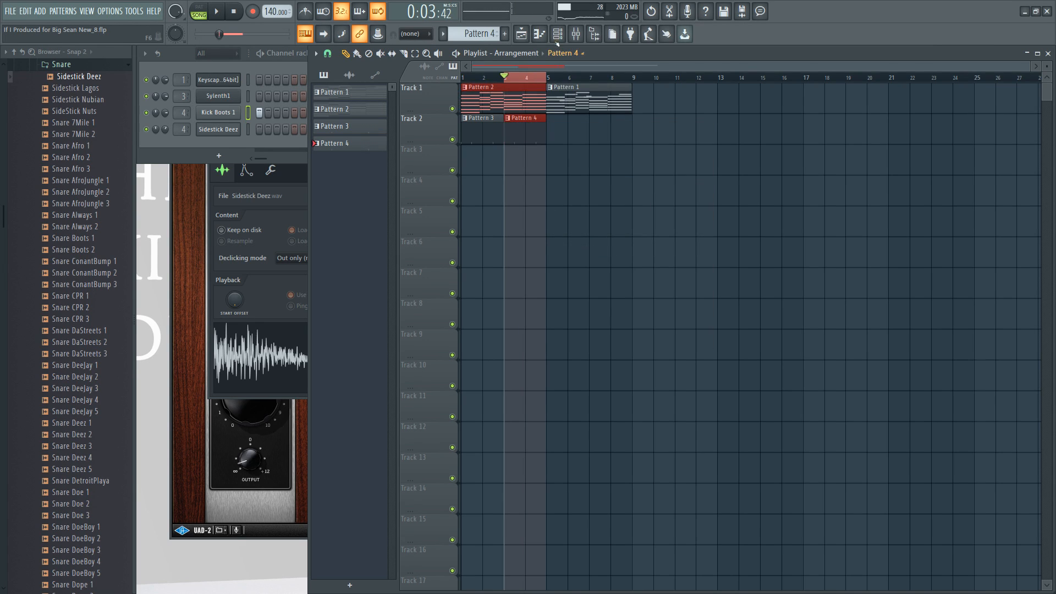
Add Kick Boots 1 hits on steps 15 and 27 of Pattern 4 and check the rhythm against the looped chords.
{"action": "left_click", "coordinate": [557, 35]}
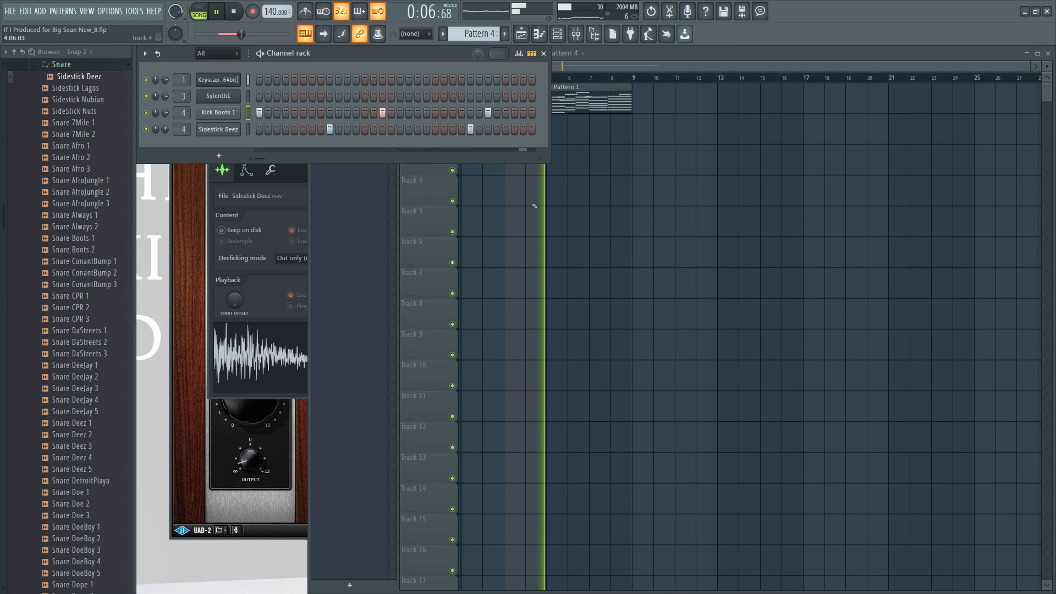
{"action": "left_click", "coordinate": [528, 186]}
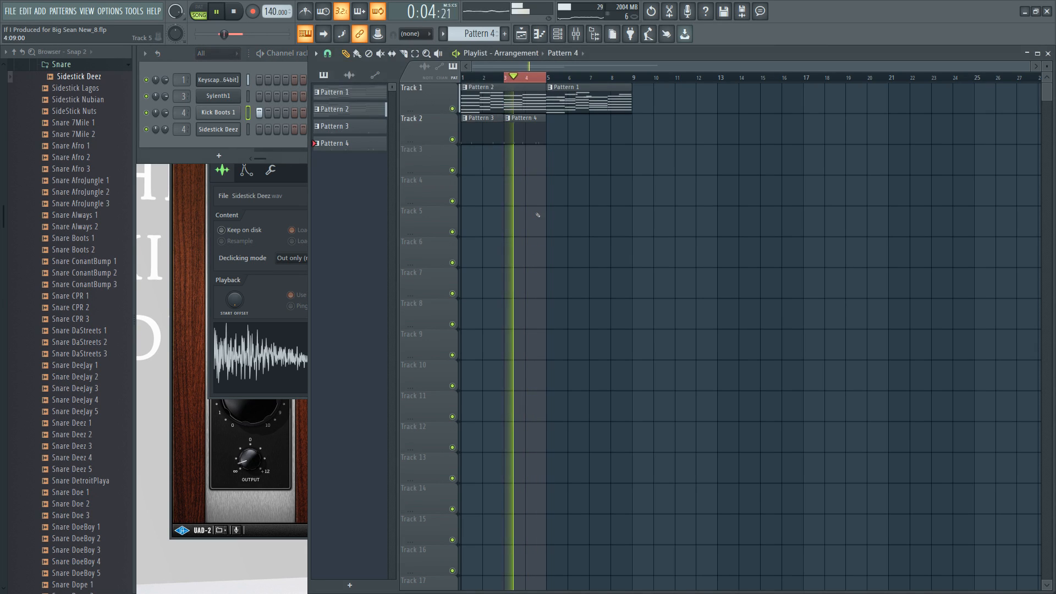
{"action": "left_click", "coordinate": [556, 35]}
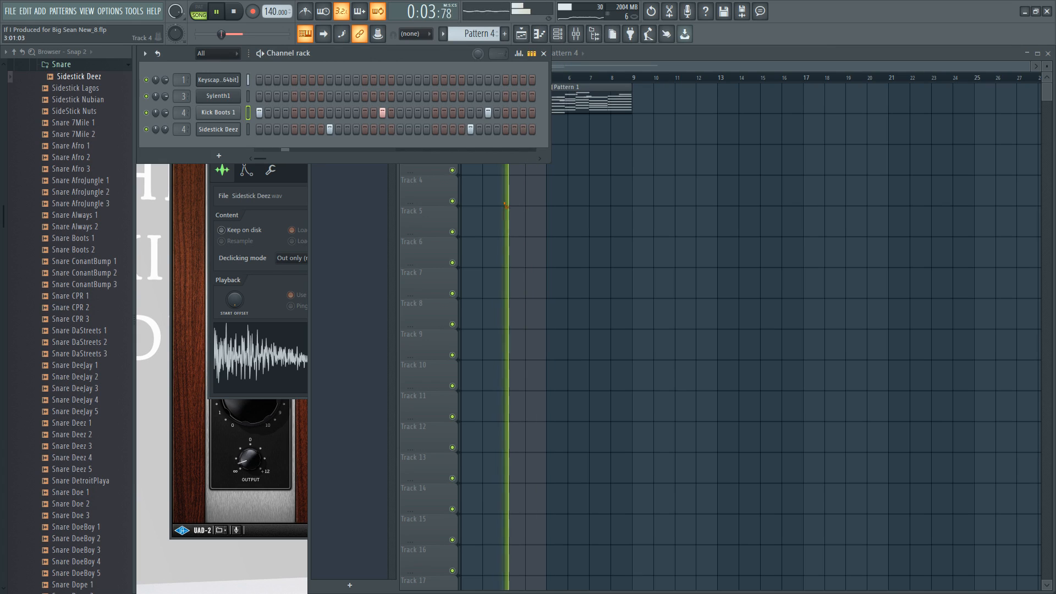
Clear the loop selection and repeat the Pattern 3 and Pattern 4 clips across bars 5 to 8 of Track 2.
{"action": "left_click", "coordinate": [521, 168]}
{"action": "left_click_drag", "start_coordinate": [540, 156], "coordinate": [561, 131]}
{"action": "left_click", "coordinate": [570, 210], "text": "ctrl"}
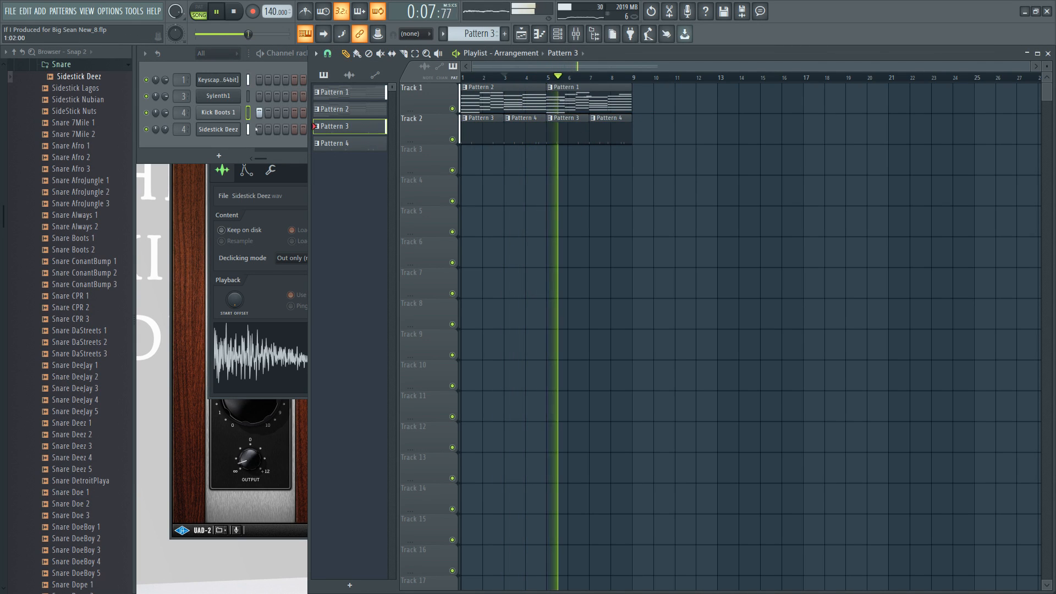
Try the Kick 7Mile samples from the Conant Gardens Kick folder in the Kick Boots 1 channel and enable Normalize.
{"action": "left_click", "coordinate": [217, 112]}
{"action": "scroll", "coordinate": [92, 198], "scroll_direction": "up", "scroll_amount": 5}
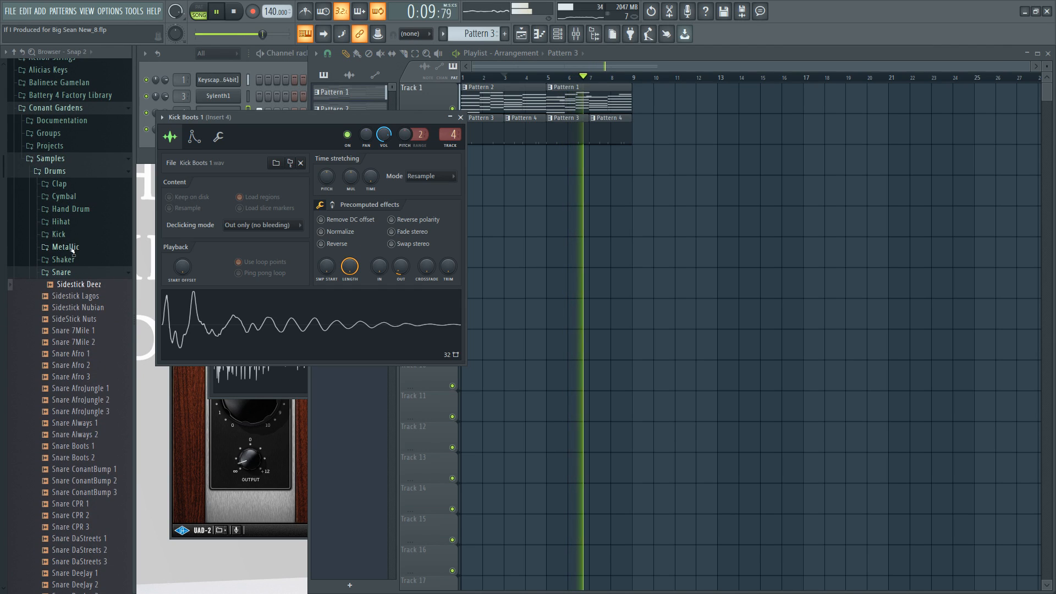
{"action": "left_click", "coordinate": [59, 233]}
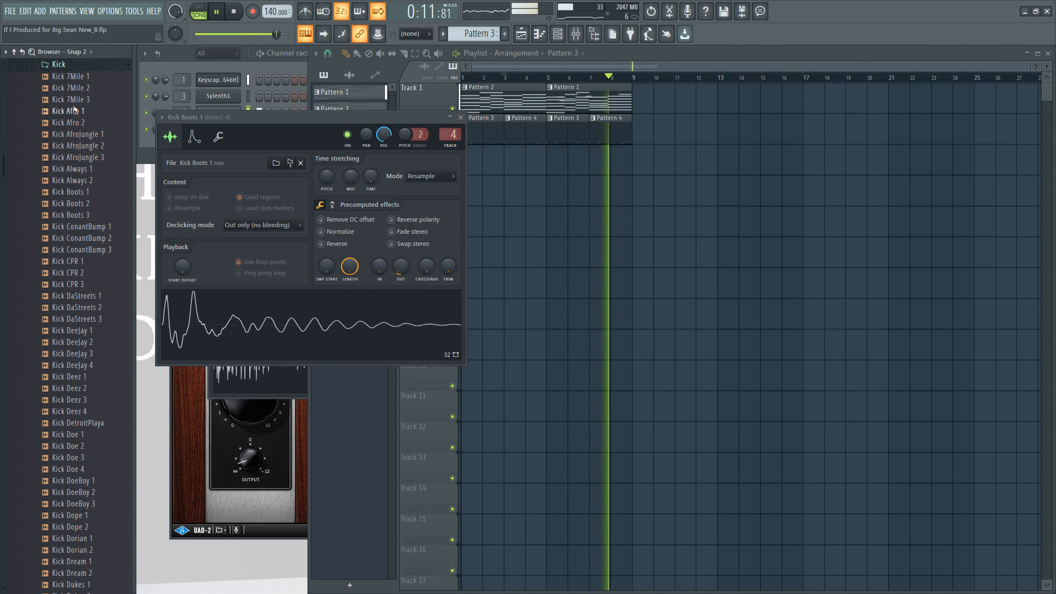
{"action": "middle_click", "coordinate": [76, 86]}
{"action": "middle_click", "coordinate": [76, 79]}
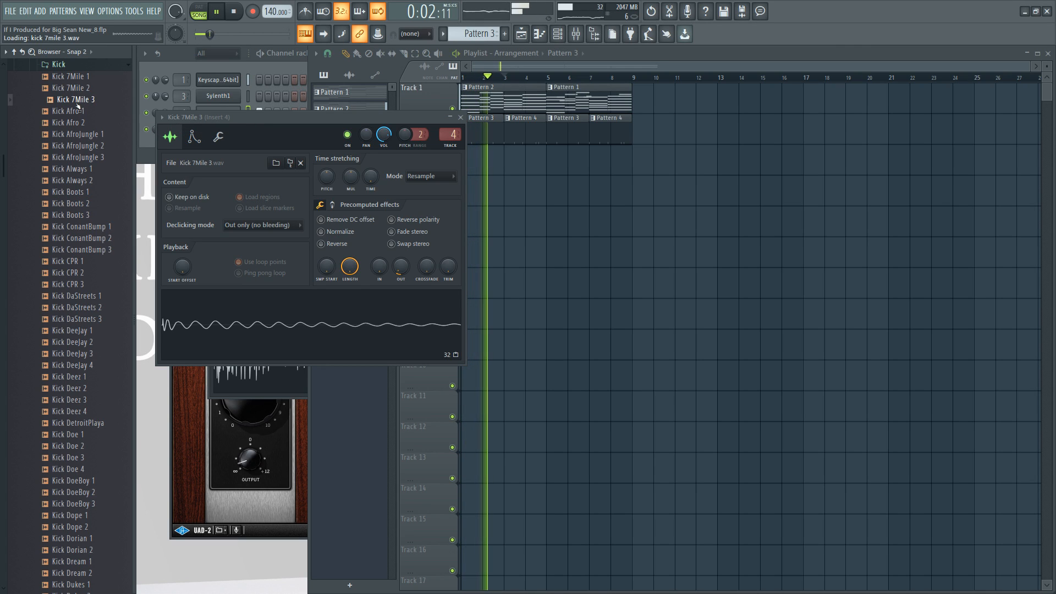
{"action": "left_click", "coordinate": [336, 235]}
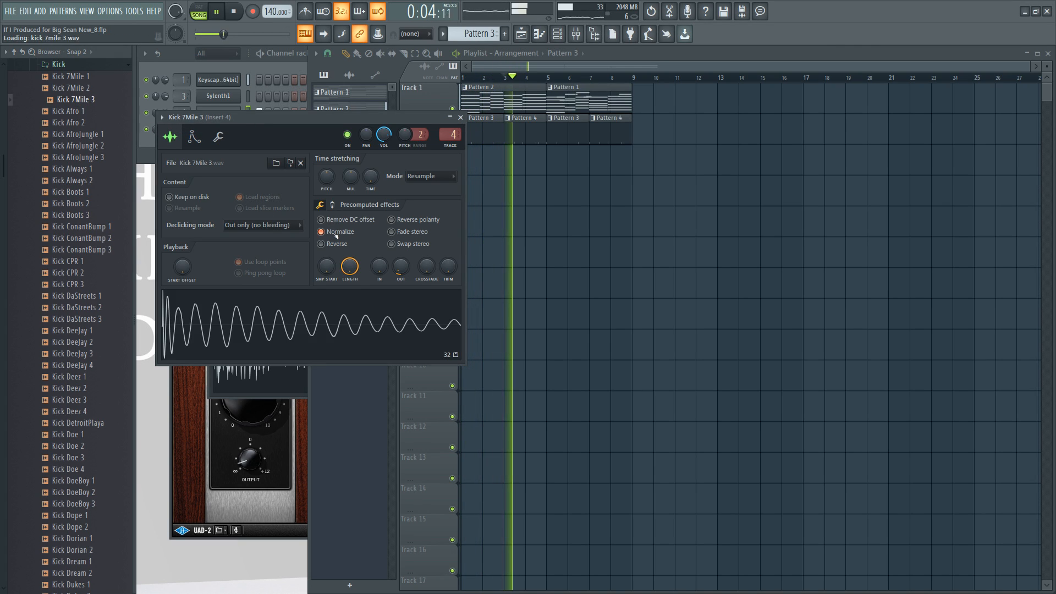
Audition the Kick Afro, AfroJungle and Always samples in the kick channel while the beat plays.
{"action": "middle_click", "coordinate": [75, 113]}
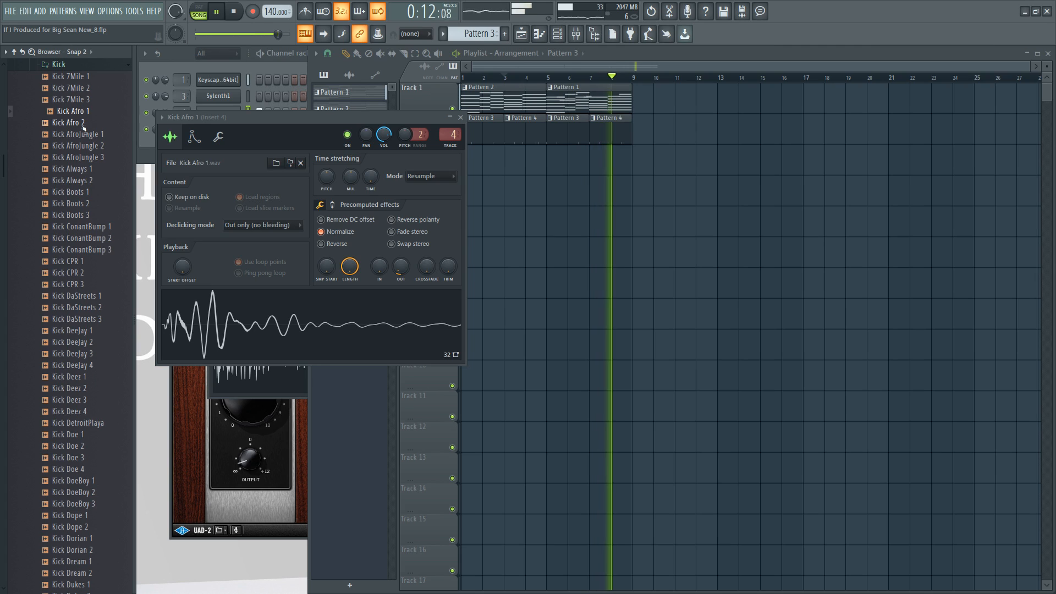
{"action": "left_click", "coordinate": [84, 126]}
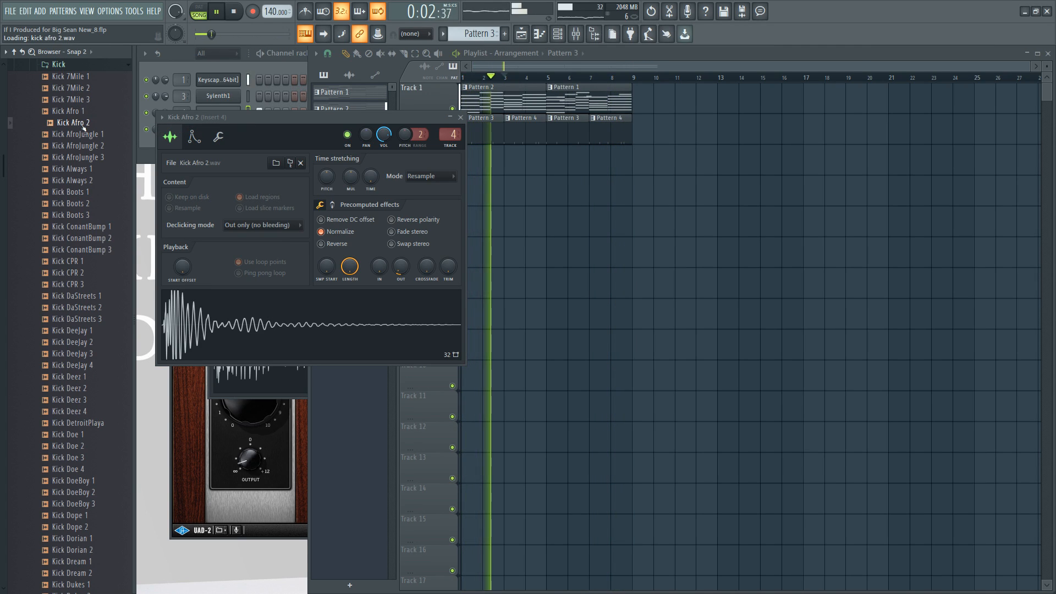
{"action": "left_click", "coordinate": [82, 136]}
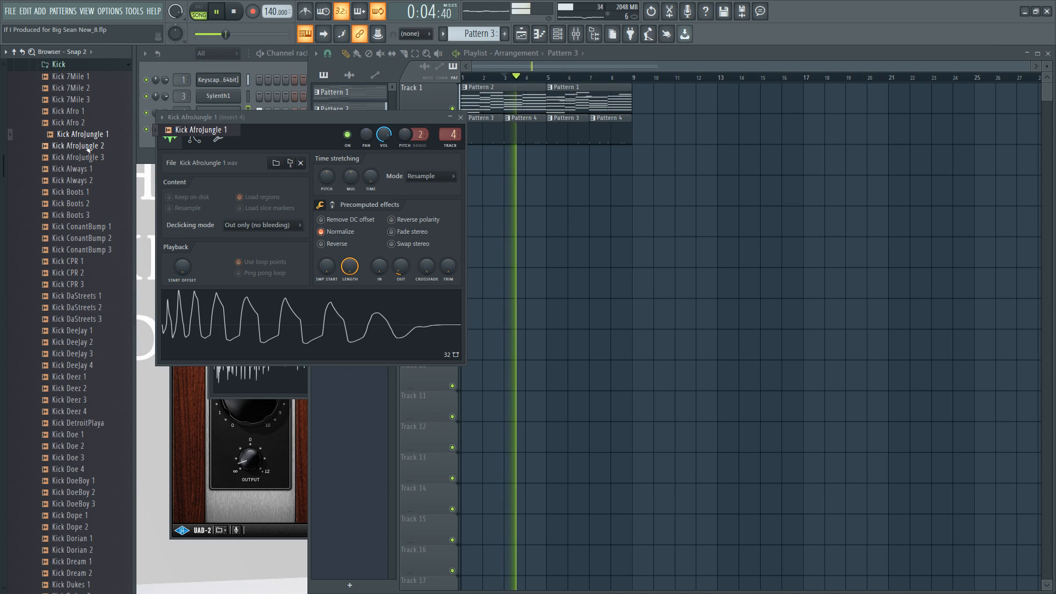
{"action": "left_click", "coordinate": [88, 146]}
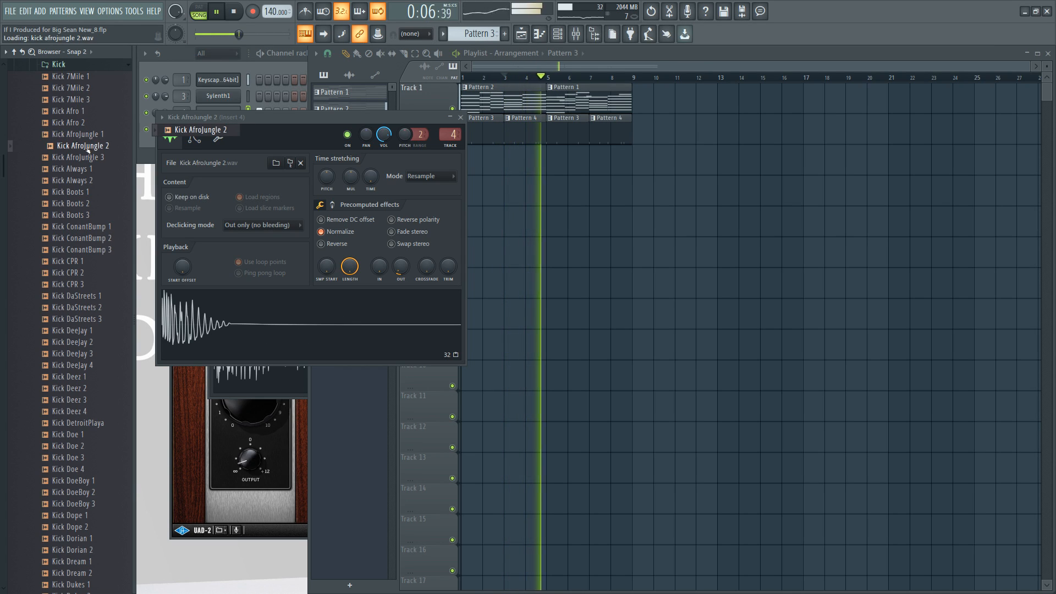
{"action": "left_click", "coordinate": [89, 158]}
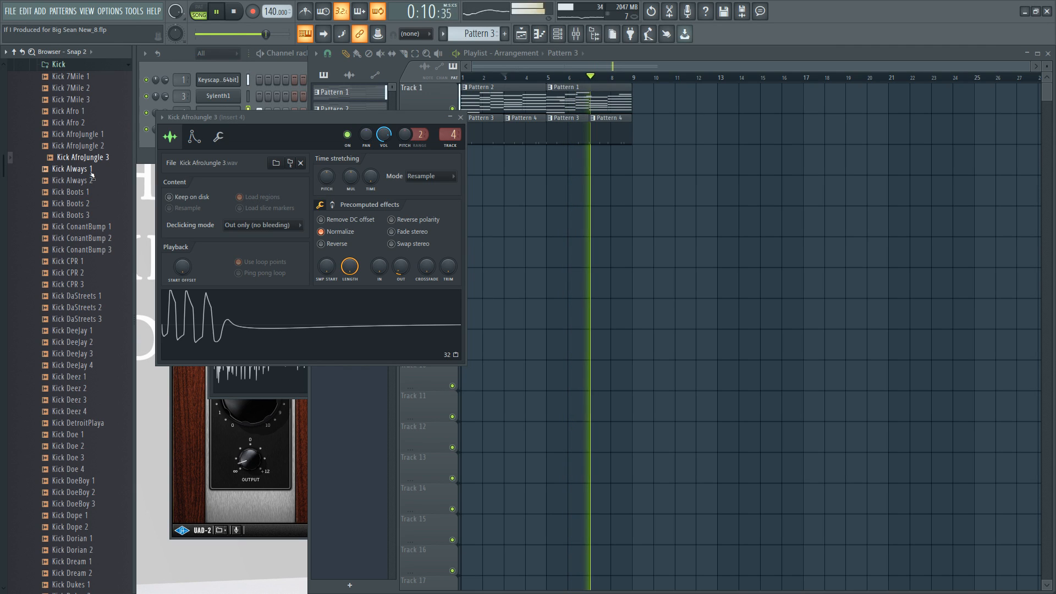
{"action": "left_click", "coordinate": [91, 171]}
{"action": "left_click", "coordinate": [92, 180]}
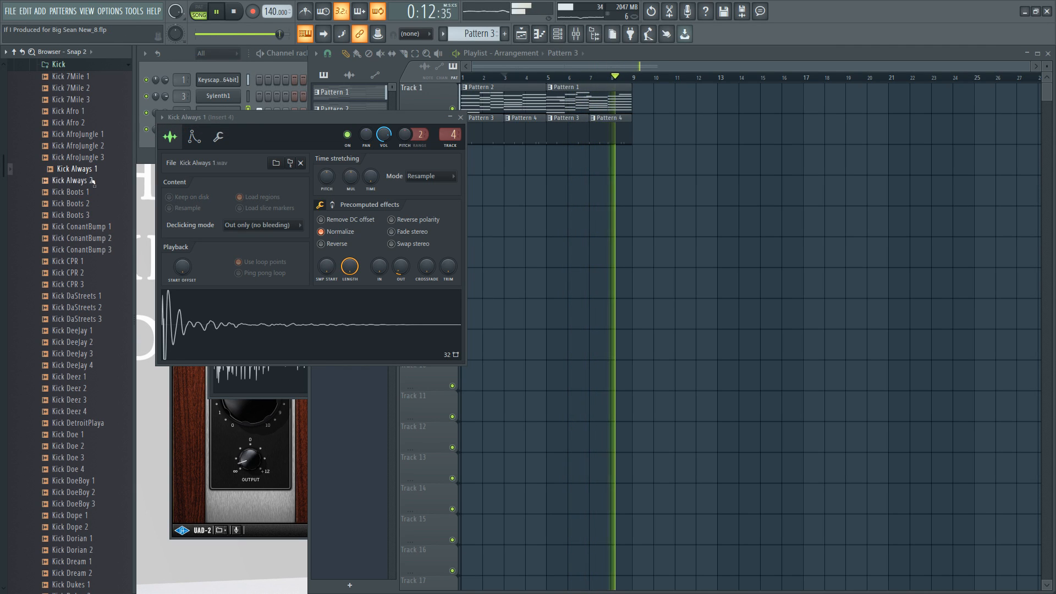
Audition the Kick Boots, ConantBump, CPR and DaStreets samples in the kick channel against the looped beat.
{"action": "left_click", "coordinate": [93, 226]}
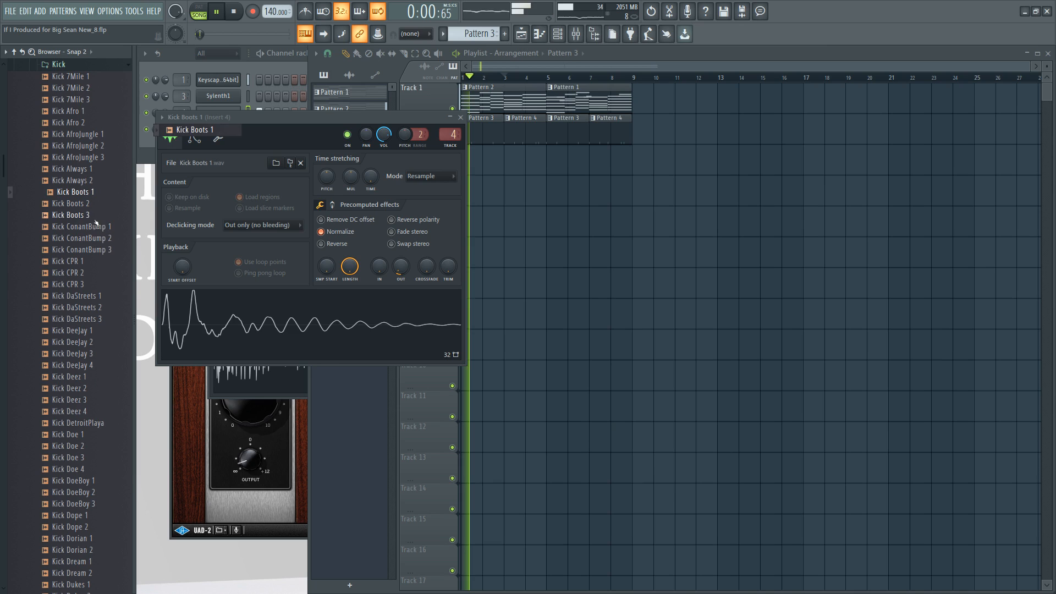
{"action": "left_click", "coordinate": [93, 238]}
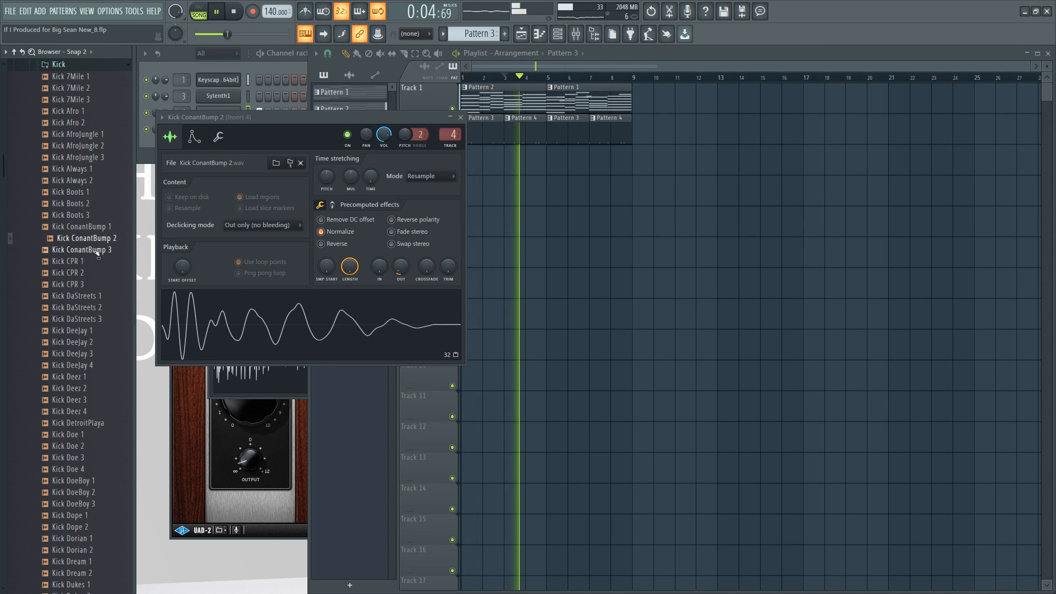
{"action": "middle_click", "coordinate": [88, 228]}
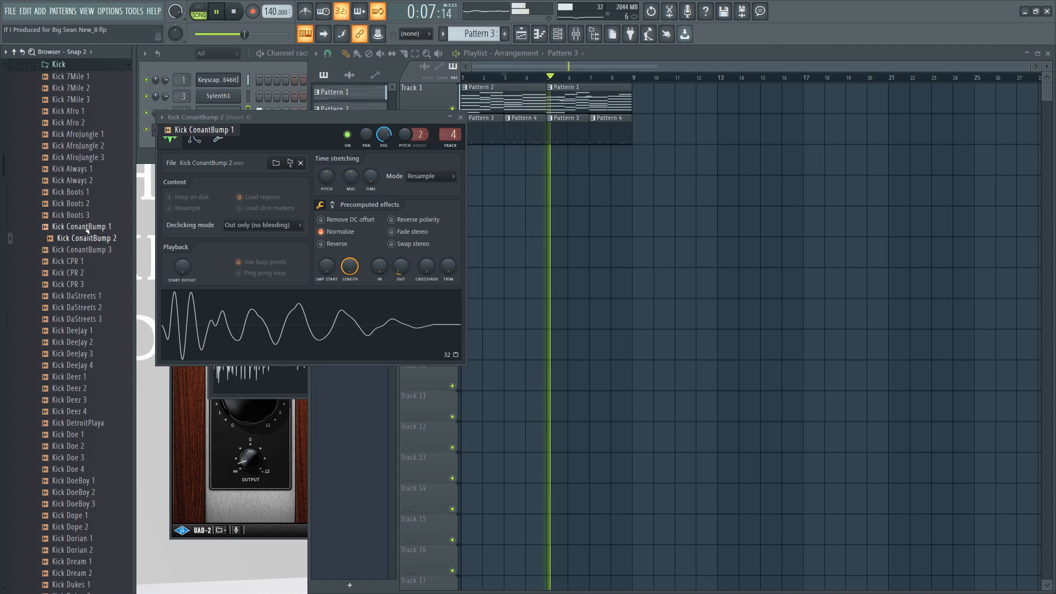
{"action": "middle_click", "coordinate": [95, 261]}
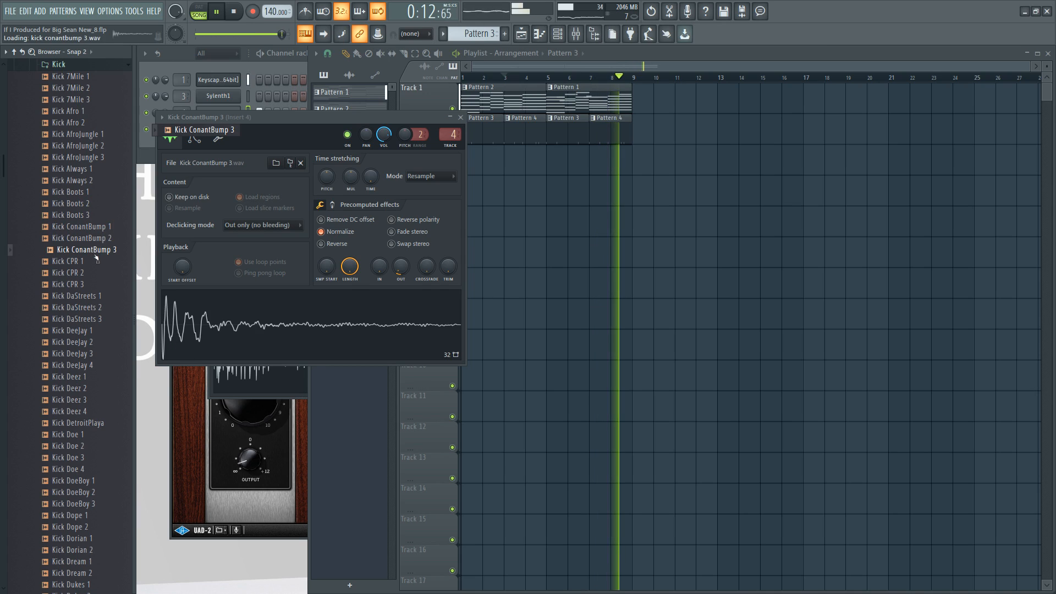
{"action": "middle_click", "coordinate": [88, 273]}
{"action": "middle_click", "coordinate": [87, 285]}
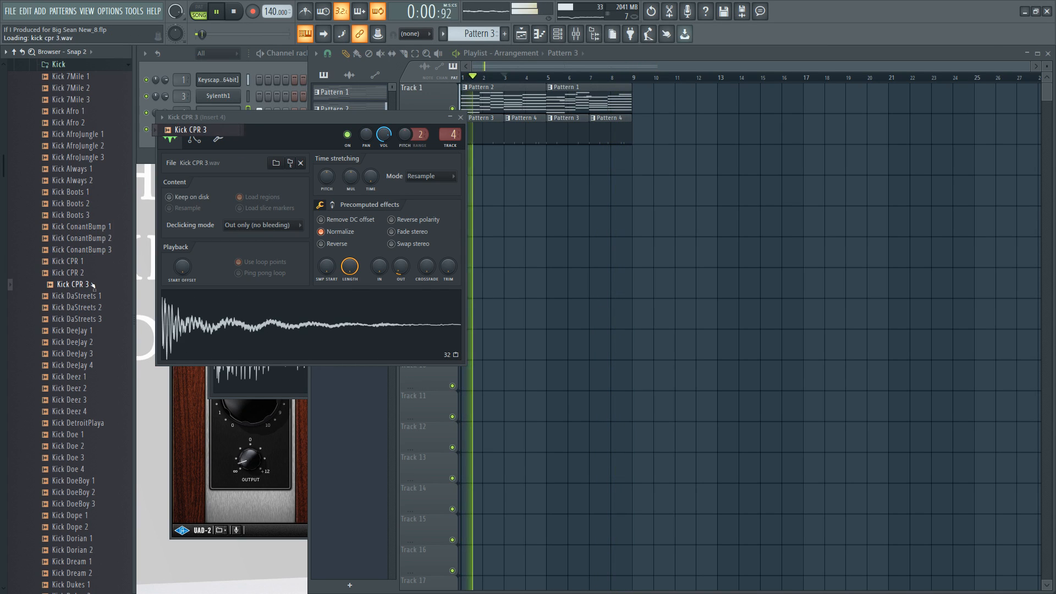
{"action": "middle_click", "coordinate": [87, 302]}
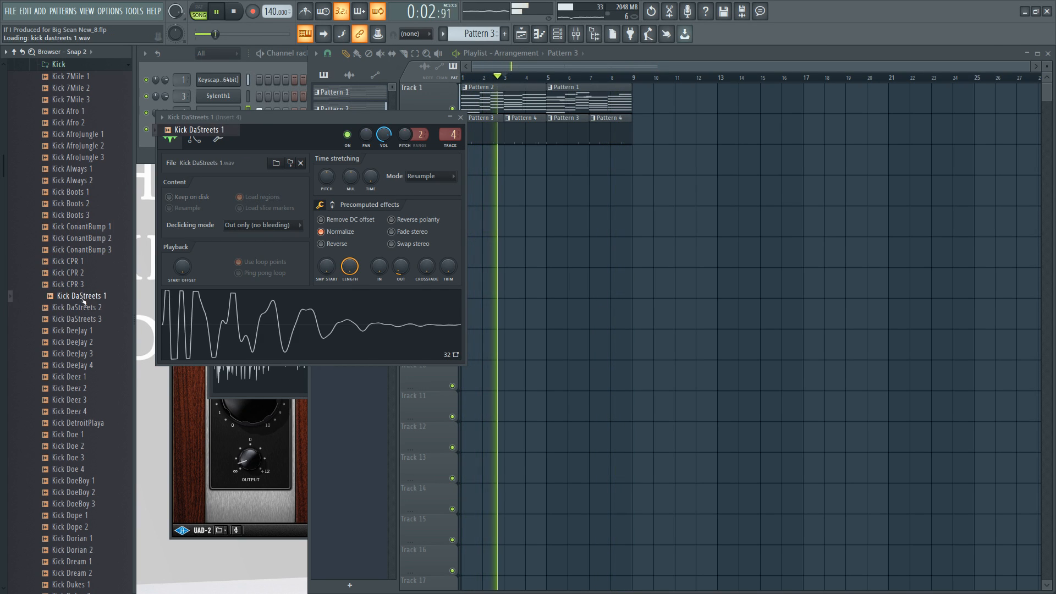
Compare the Kick DeeJay samples, keep Kick DeeJay 3 in the kick channel, and save a new version of the project.
{"action": "left_click", "coordinate": [218, 137]}
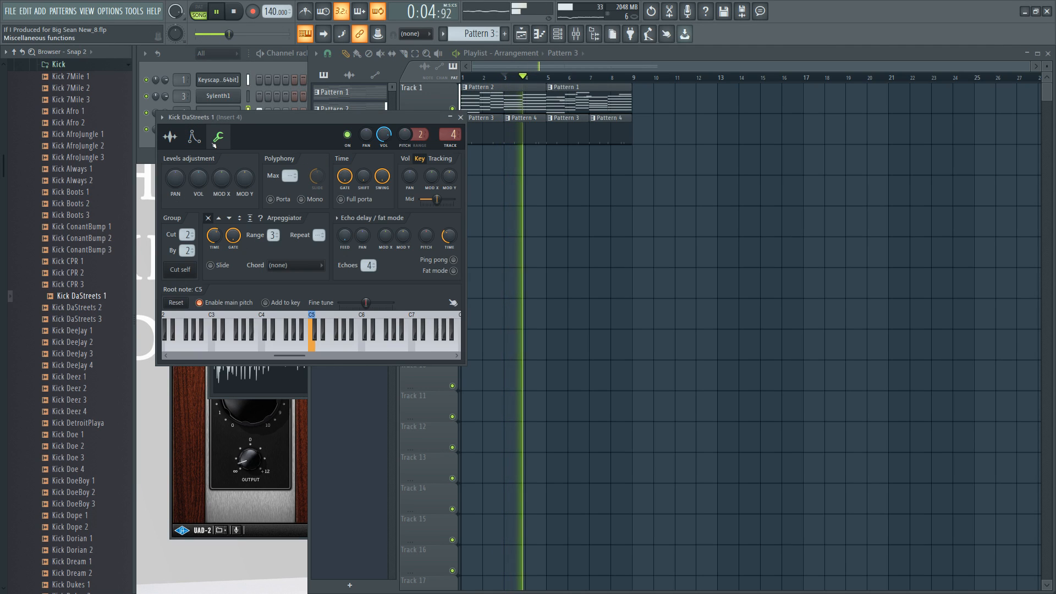
{"action": "middle_click", "coordinate": [82, 330]}
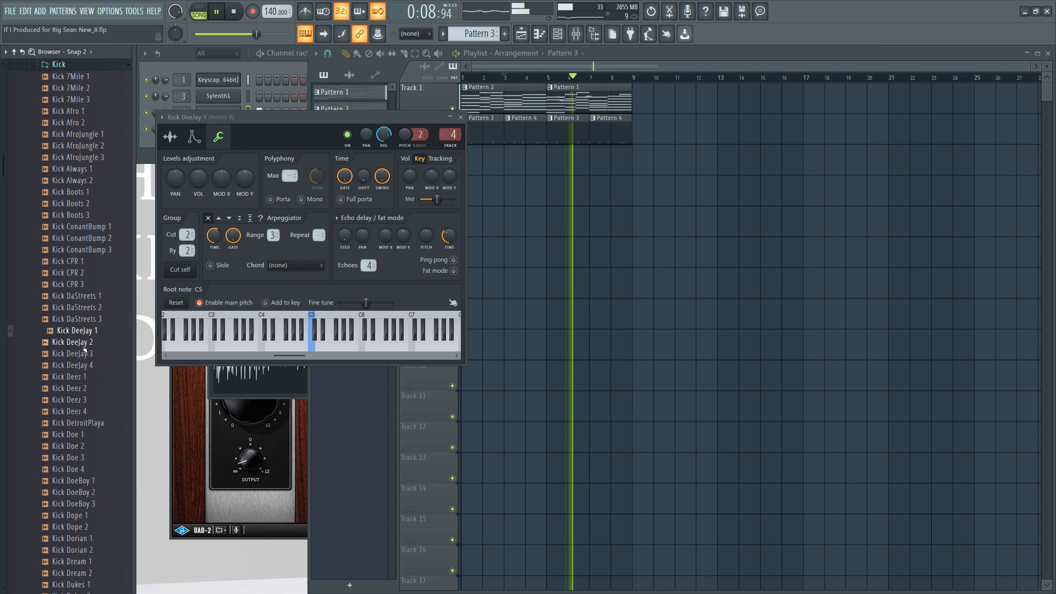
{"action": "middle_click", "coordinate": [86, 343]}
{"action": "middle_click", "coordinate": [89, 355]}
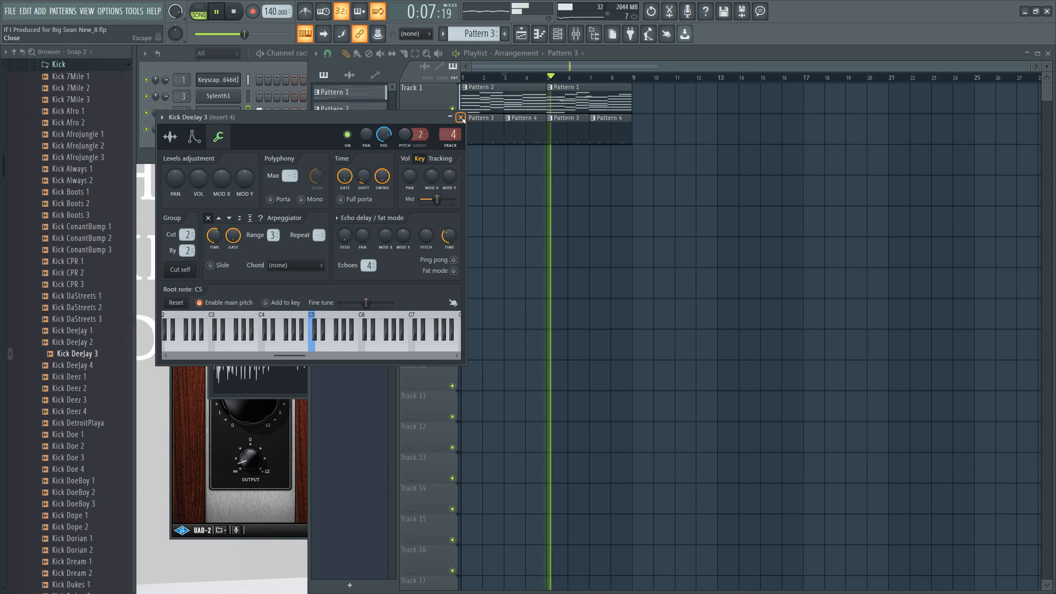
{"action": "left_click", "coordinate": [461, 117]}
{"action": "key", "text": "ctrl+n"}
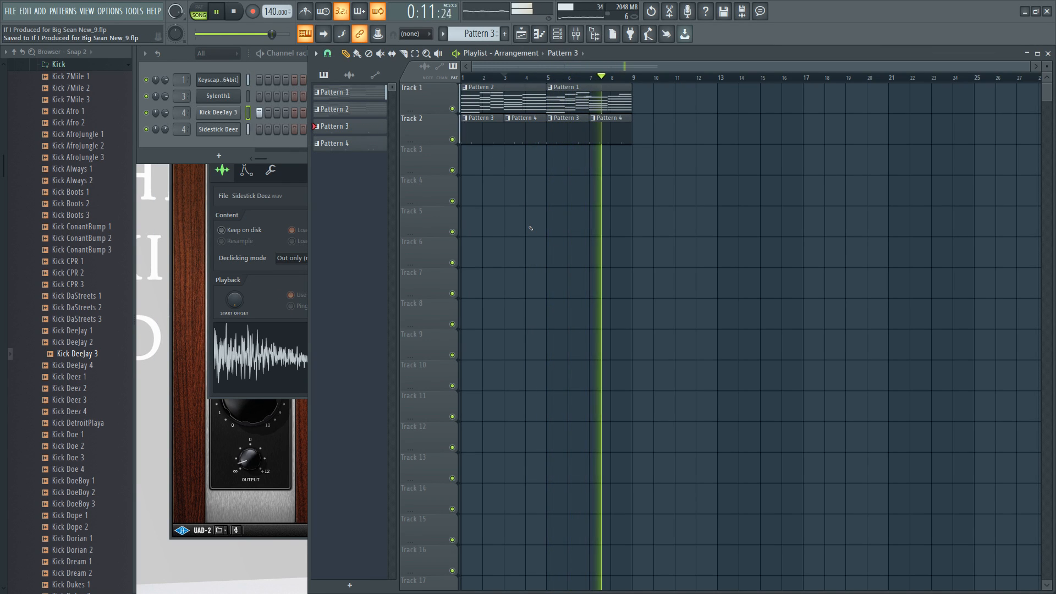
Check the Keyscape channel's volume in the channel rack during playback and save another new project version.
{"action": "key", "text": "space"}
{"action": "left_click", "coordinate": [144, 51]}
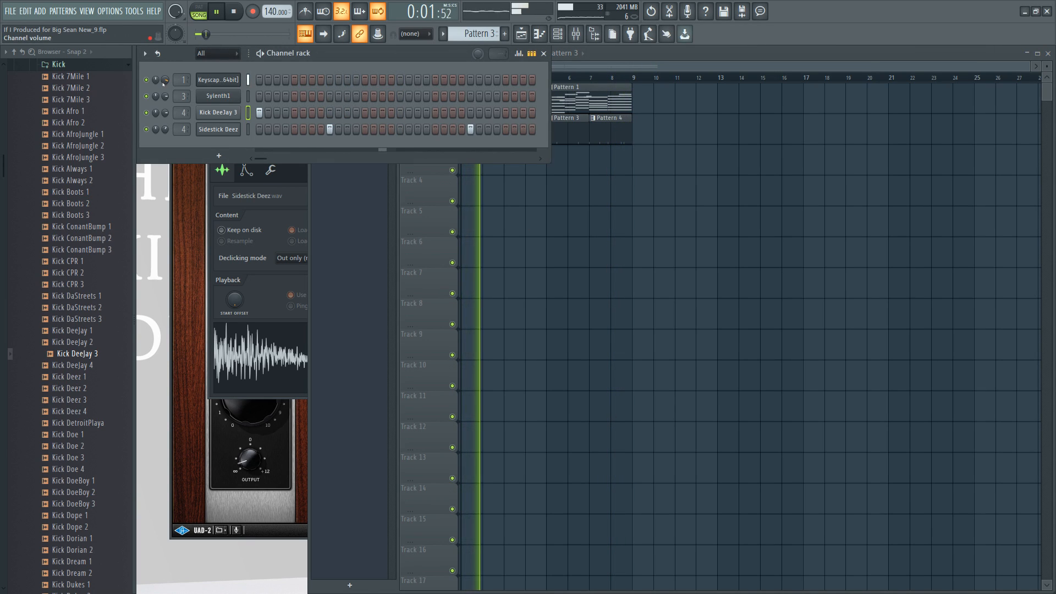
{"action": "key", "text": "F5"}
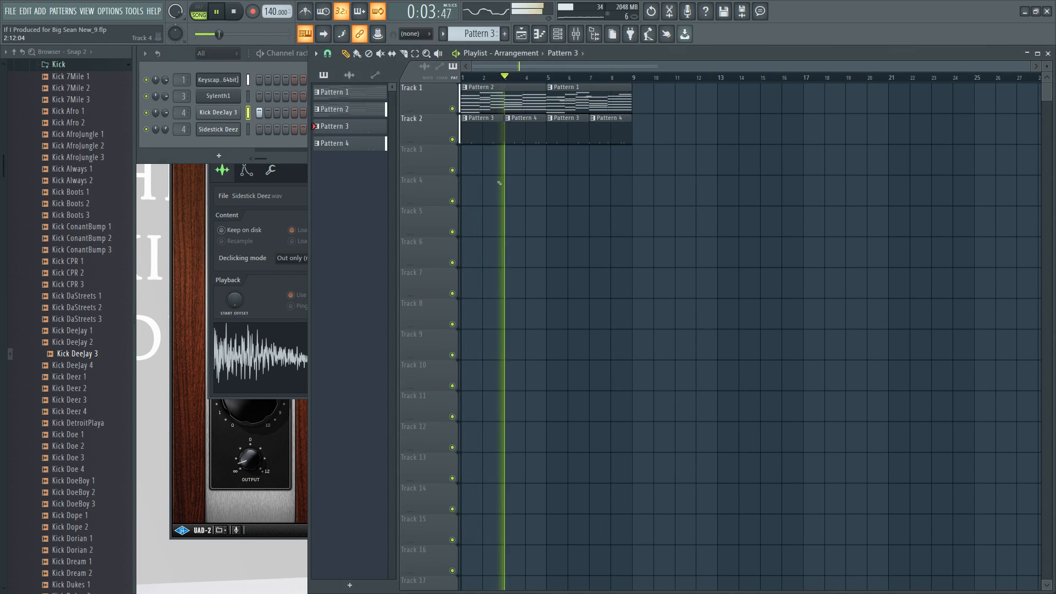
{"action": "key", "text": "ctrl+n"}
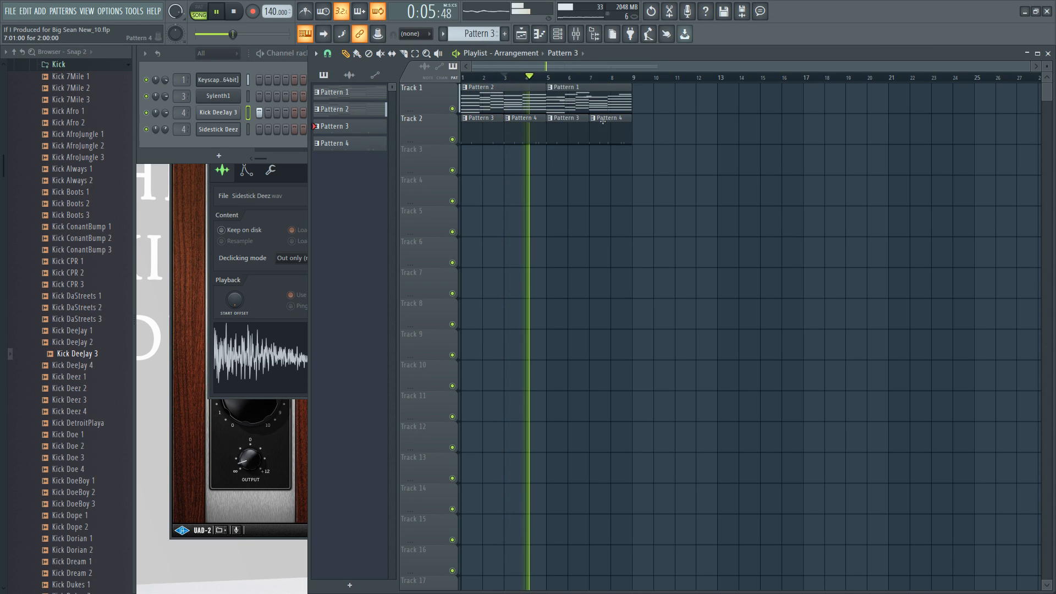
Duplicate all Track 1 and Track 2 clips from bars 1 to 8 into bars 9 to 16 and save a new project version.
{"action": "left_click_drag", "start_coordinate": [652, 132], "coordinate": [520, 122]}
{"action": "key", "text": "ctrl+a"}
{"action": "key", "text": "ctrl+b"}
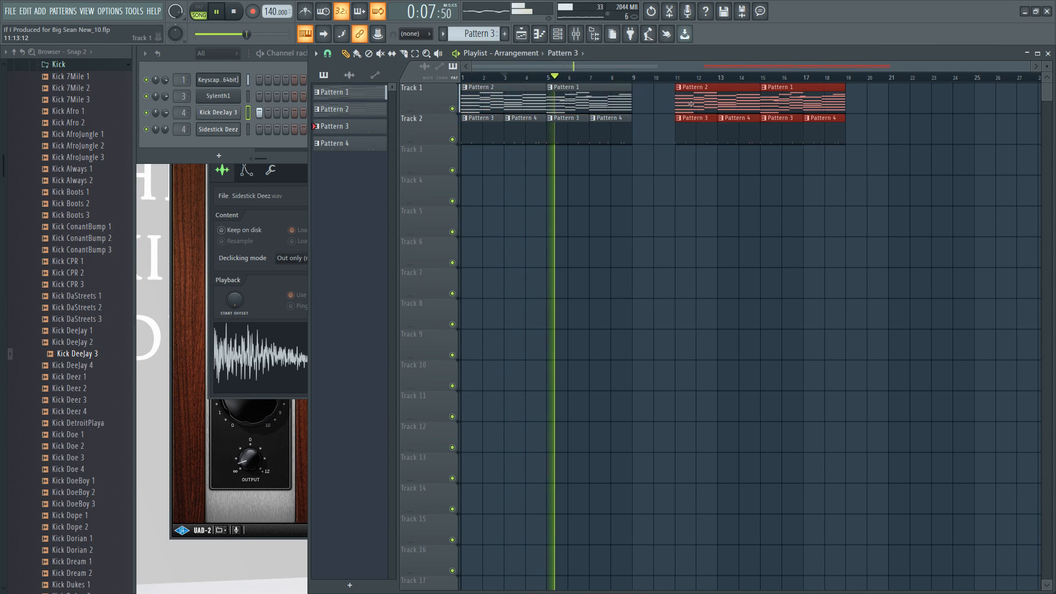
{"action": "key", "text": "ctrl+d"}
{"action": "key", "text": "ctrl+n"}
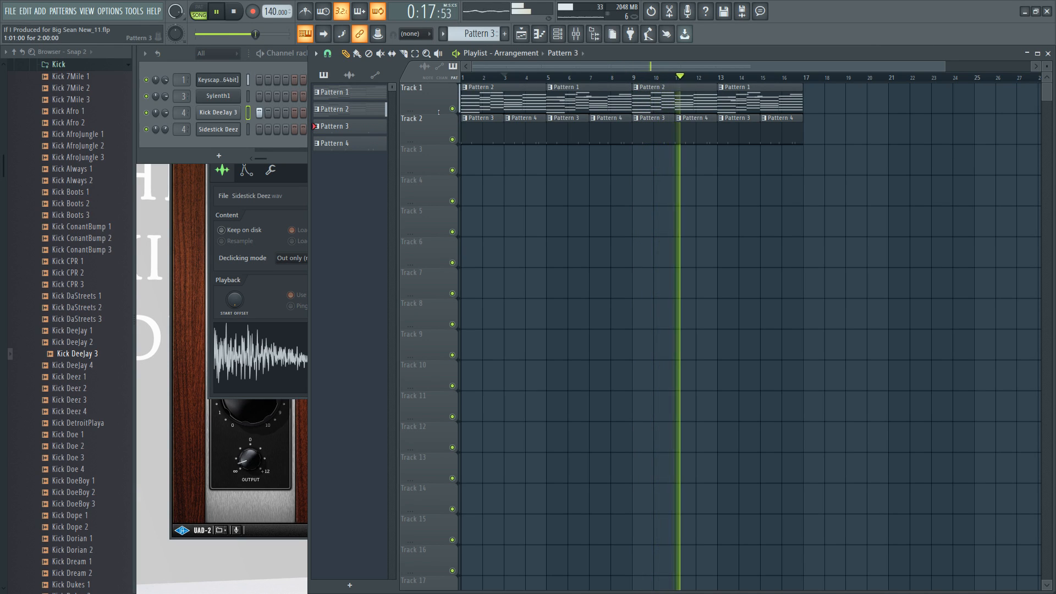
Preview closed hi-hats in the Conant Gardens Hihat folder and load ClosedHH AfroJungle 1 as a new channel on mixer track 5.
{"action": "scroll", "coordinate": [60, 201], "scroll_direction": "up", "scroll_amount": 4}
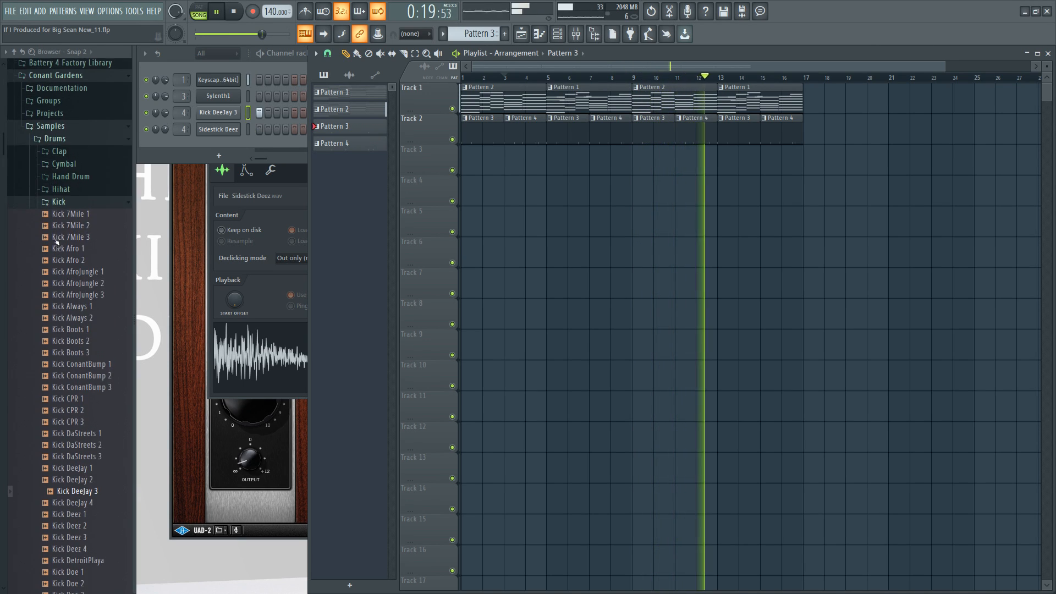
{"action": "left_click", "coordinate": [60, 190]}
{"action": "left_click", "coordinate": [87, 156]}
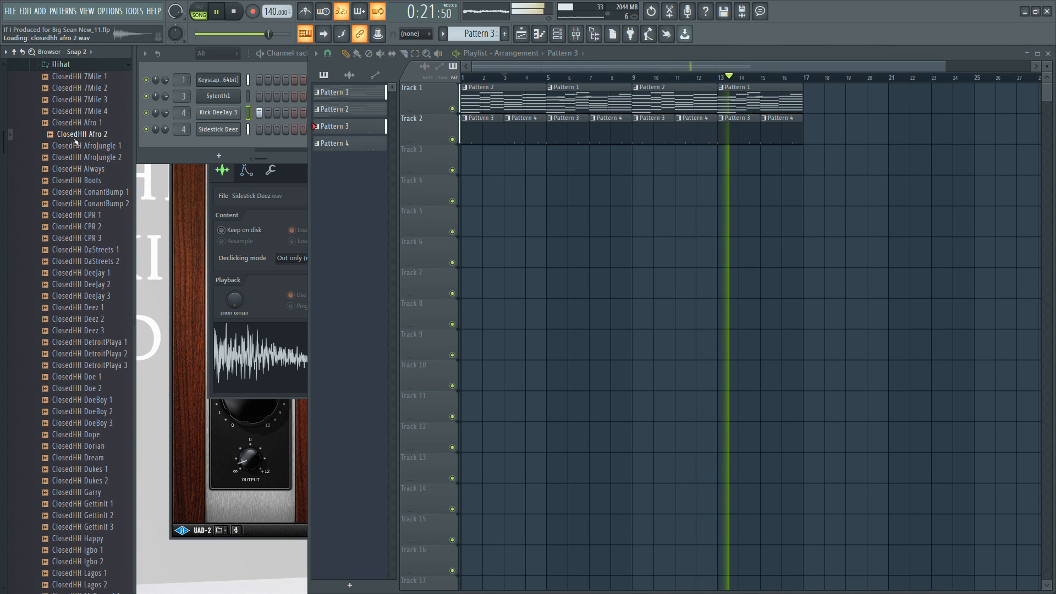
{"action": "left_click", "coordinate": [97, 147]}
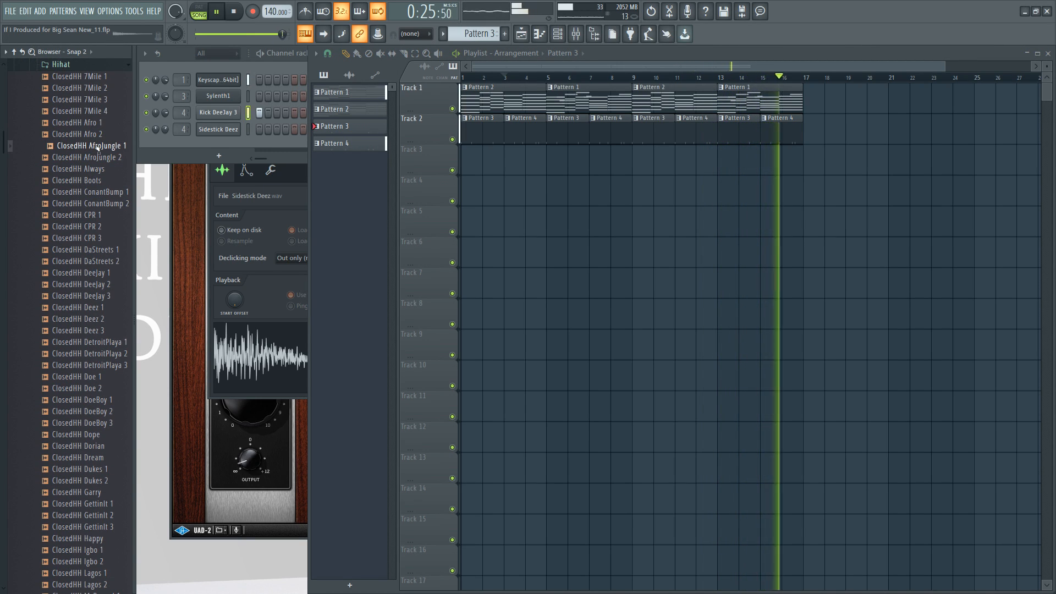
{"action": "right_click", "coordinate": [96, 146]}
{"action": "left_click", "coordinate": [132, 163]}
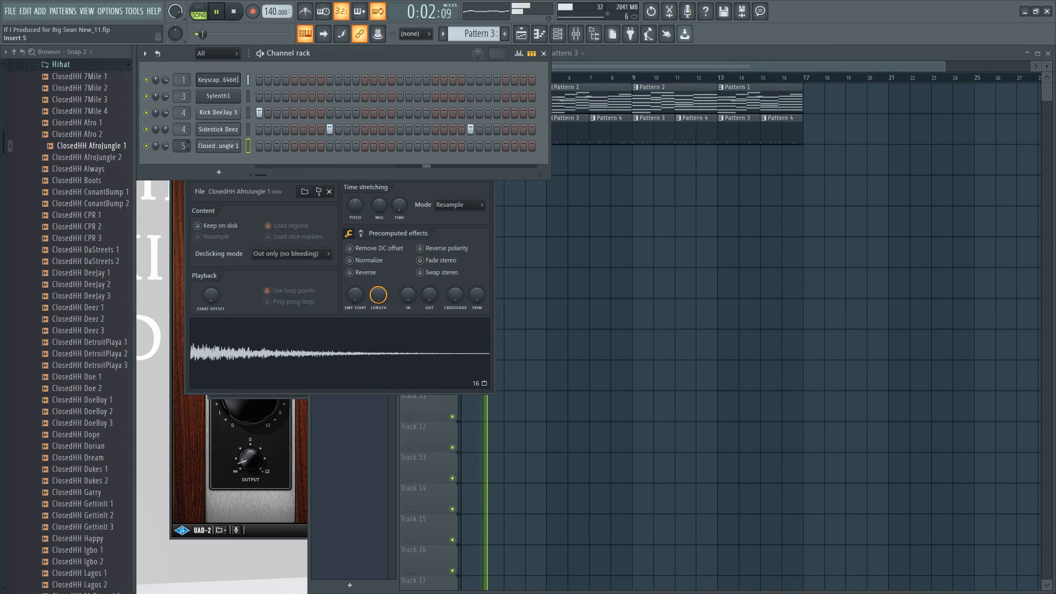
Create Pattern 5 for the hi-hat and repeat its one-bar clip along Track 3 up to the end of bar 16.
{"action": "key", "text": "KP_Add"}
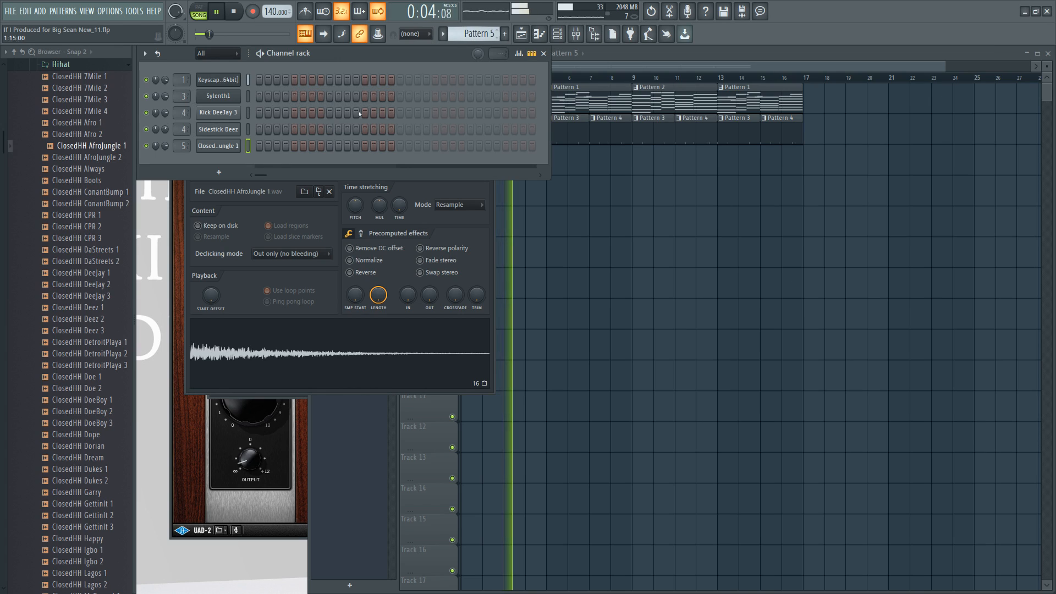
{"action": "right_click", "coordinate": [230, 147]}
{"action": "left_click", "coordinate": [473, 207]}
{"action": "key", "text": "F5"}
{"action": "left_click", "coordinate": [465, 160]}
{"action": "mouse_move", "coordinate": [510, 162]}
{"action": "left_mouse_down"}
{"action": "mouse_move", "coordinate": [586, 170]}
{"action": "mouse_move", "coordinate": [493, 170]}
{"action": "mouse_move", "coordinate": [758, 165]}
{"action": "mouse_move", "coordinate": [746, 165]}
{"action": "left_mouse_up"}
Fill every 4 steps of the ClosedHH AfroJungle 1 channel in Pattern 5 and check its miscellaneous channel settings.
{"action": "right_click", "coordinate": [237, 145]}
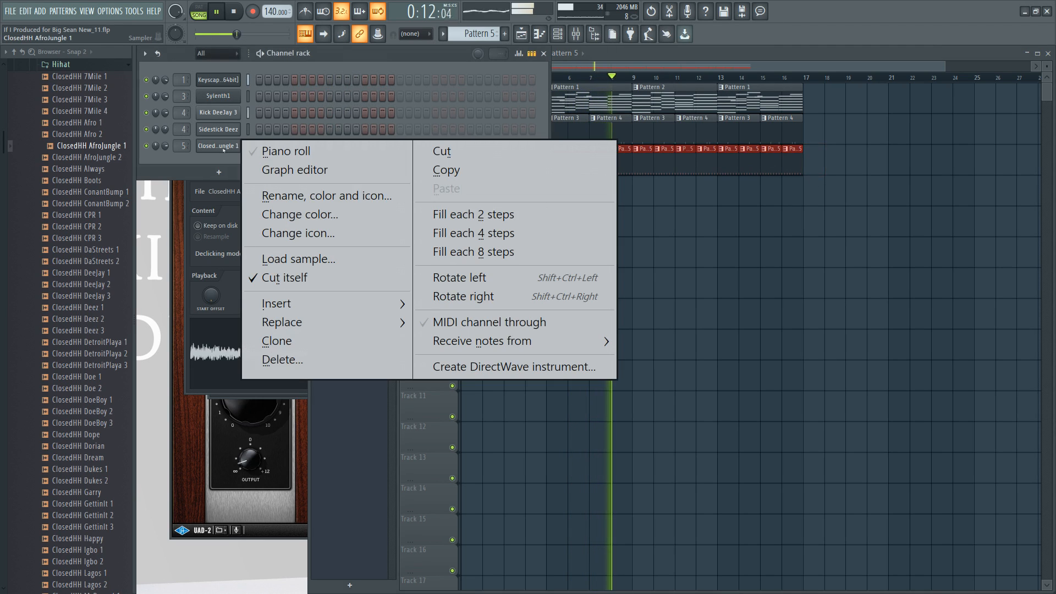
{"action": "left_click", "coordinate": [469, 234]}
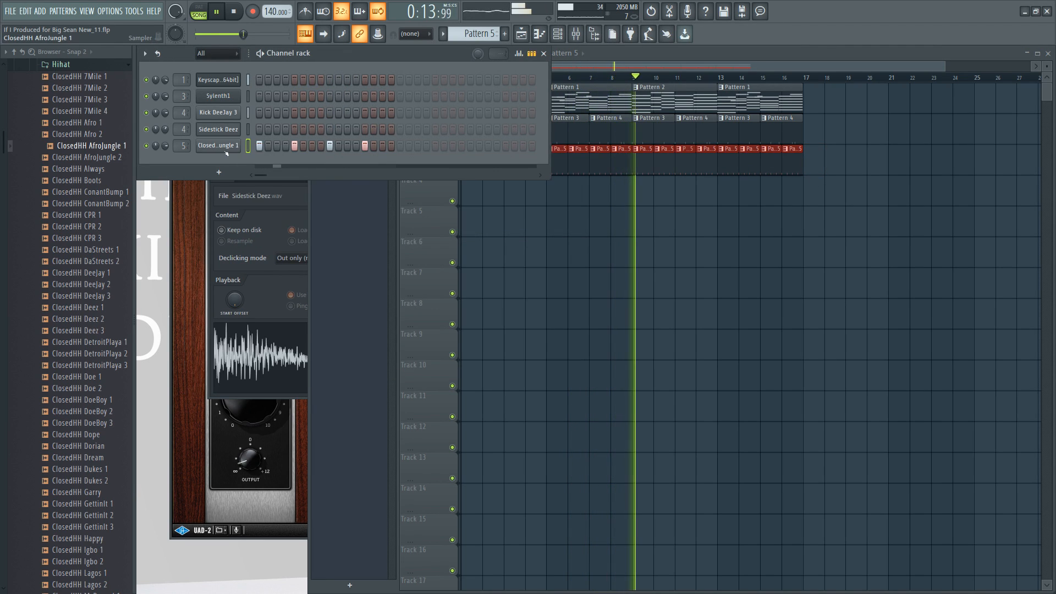
{"action": "left_click", "coordinate": [218, 146]}
{"action": "left_click", "coordinate": [246, 165]}
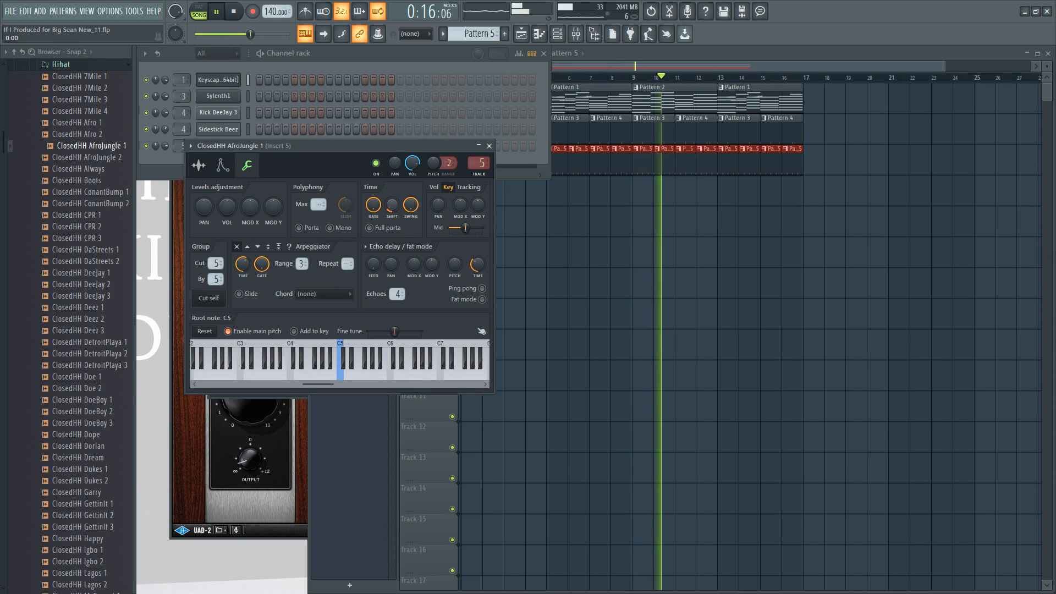
{"action": "left_click", "coordinate": [489, 145]}
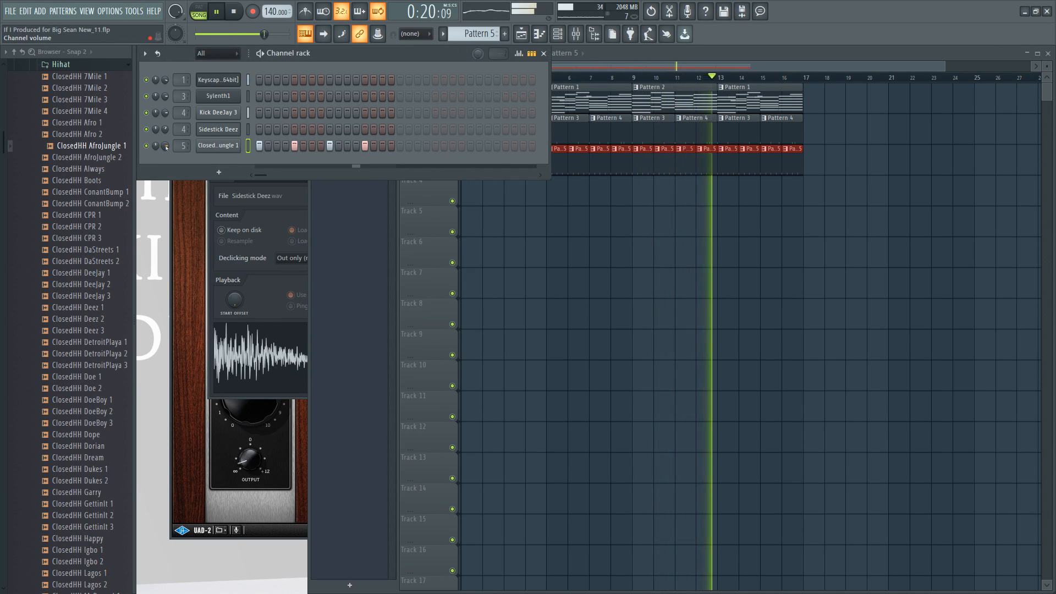
Lower the velocity of the hi-hat hits on steps 5 and 13 of Pattern 5 to about 45%.
{"action": "left_click", "coordinate": [519, 54]}
{"action": "left_click_drag", "start_coordinate": [290, 189], "coordinate": [299, 197]}
{"action": "left_click", "coordinate": [366, 196]}
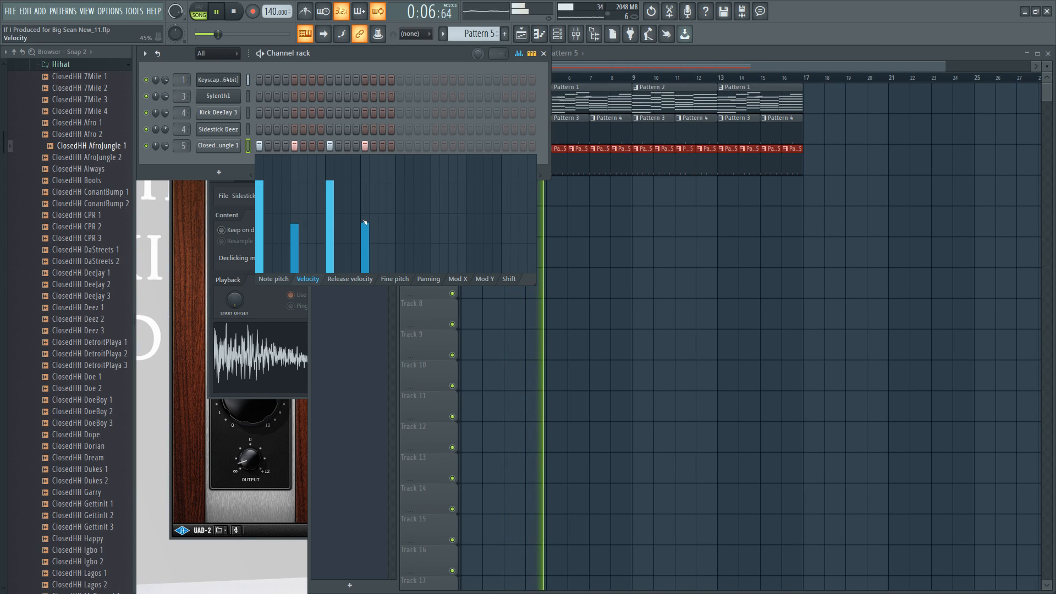
Adjust the time shift of the ClosedHH AfroJungle 1 channel in its miscellaneous channel settings.
{"action": "left_click", "coordinate": [230, 147]}
{"action": "right_click", "coordinate": [392, 205]}
{"action": "key", "text": "Escape"}
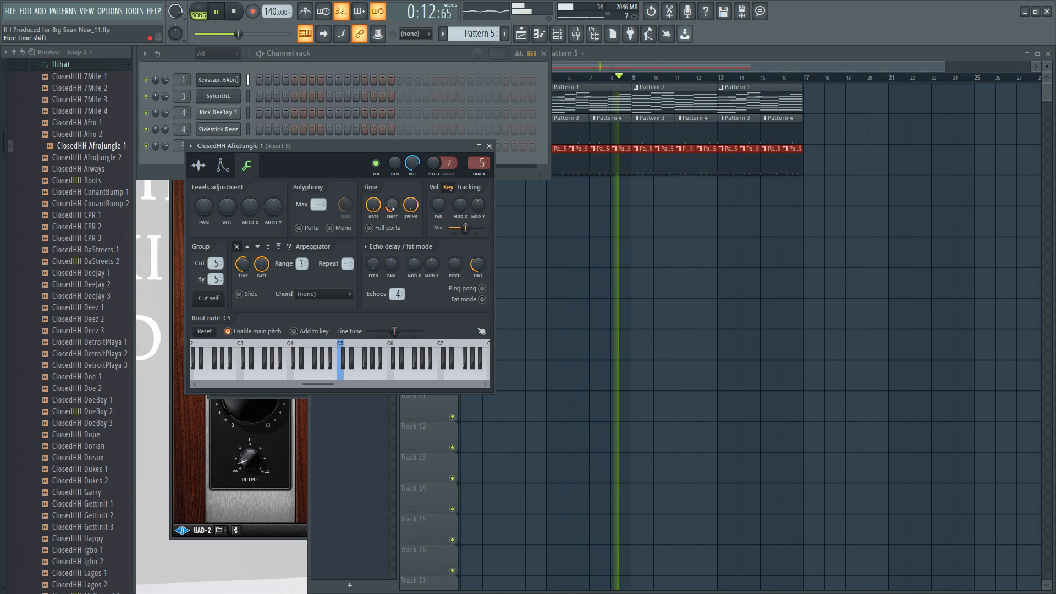
{"action": "left_click", "coordinate": [488, 146]}
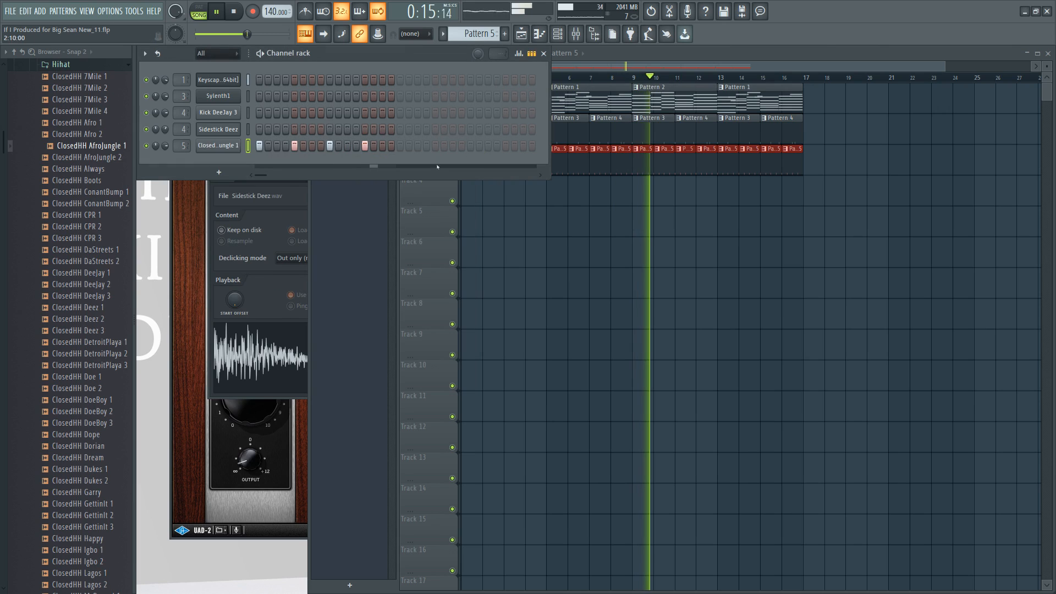
Check the Sidestick Deez channel's miscellaneous settings and save the project as a new version.
{"action": "left_click", "coordinate": [230, 132]}
{"action": "left_click", "coordinate": [218, 130]}
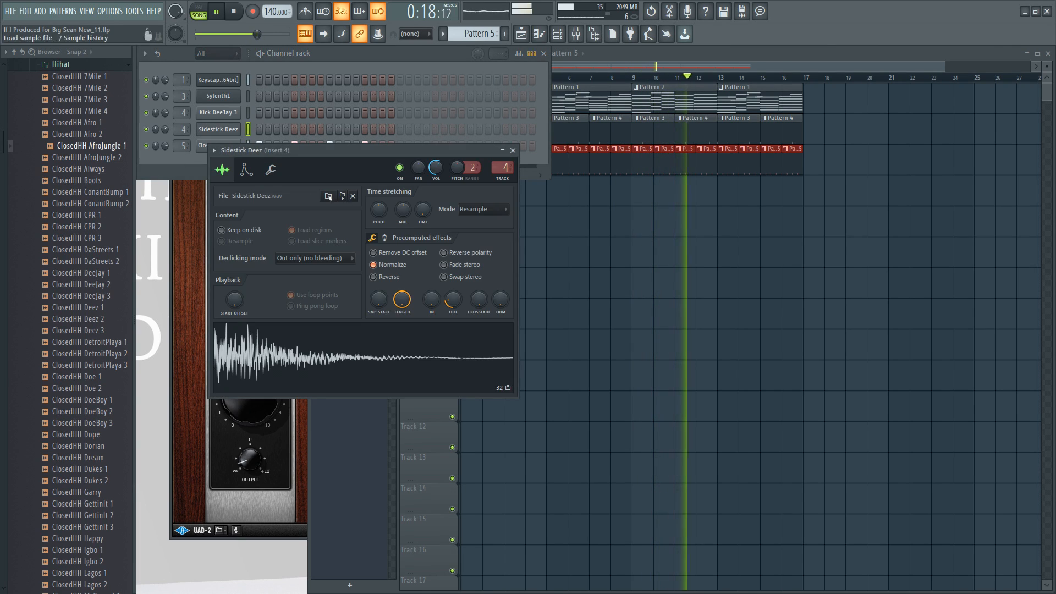
{"action": "left_click", "coordinate": [270, 170]}
{"action": "left_click", "coordinate": [513, 151]}
{"action": "right_click", "coordinate": [554, 278]}
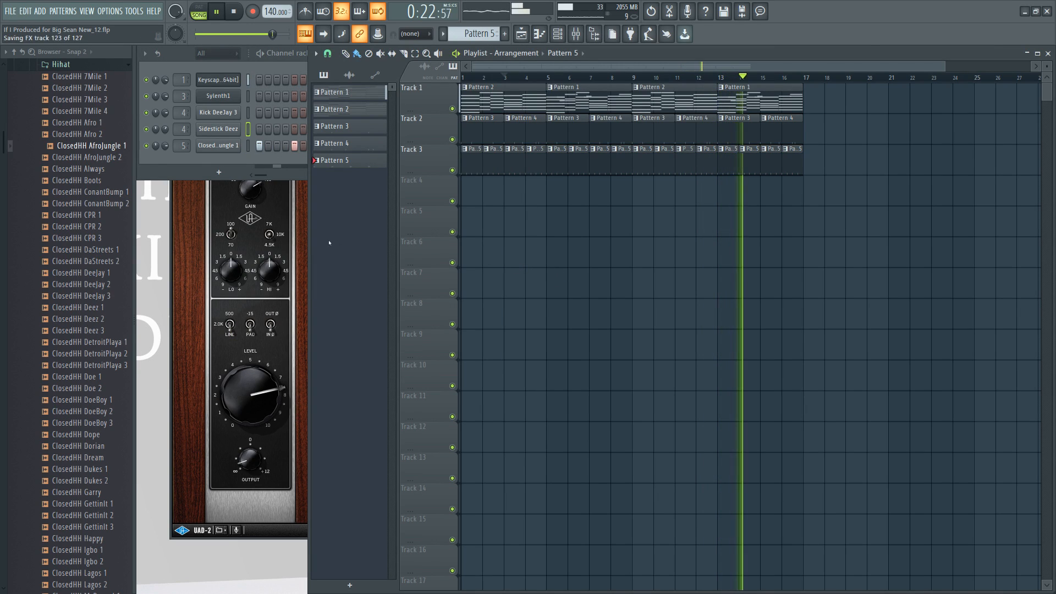
Select the Sylenth1 channel, open its instrument window and switch to the empty Pattern 6.
{"action": "left_click", "coordinate": [248, 101]}
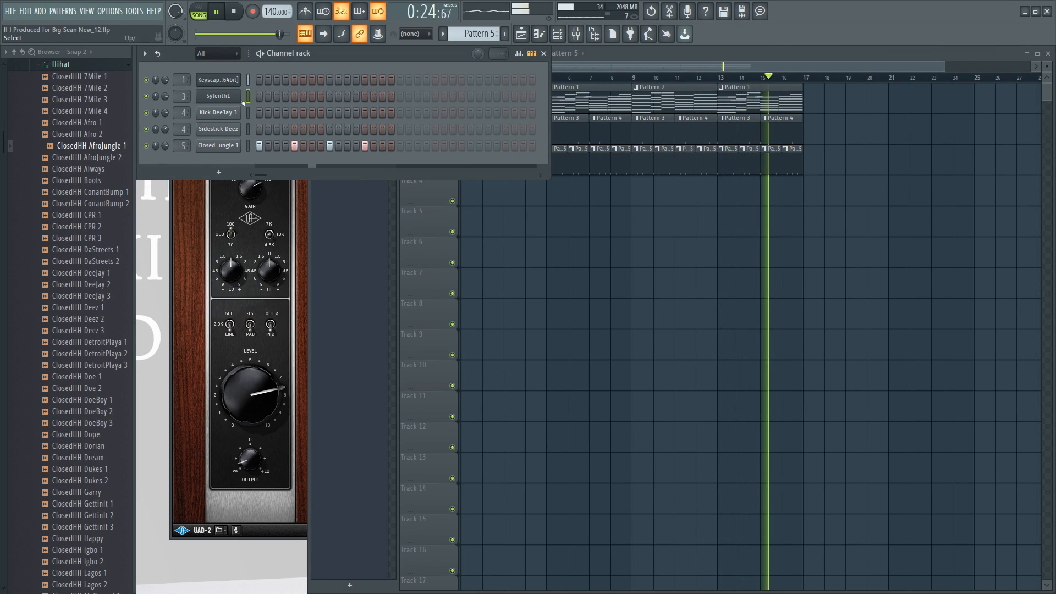
{"action": "left_click", "coordinate": [219, 95]}
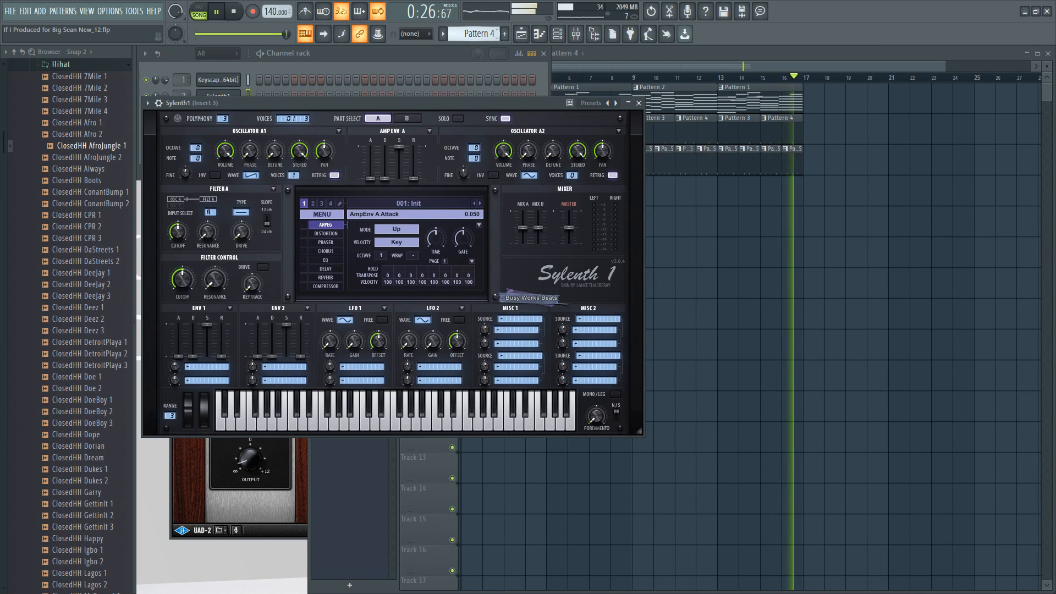
{"action": "scroll", "coordinate": [476, 36], "scroll_direction": "up", "scroll_amount": 1}
{"action": "left_click_drag", "start_coordinate": [452, 100], "coordinate": [609, 123]}
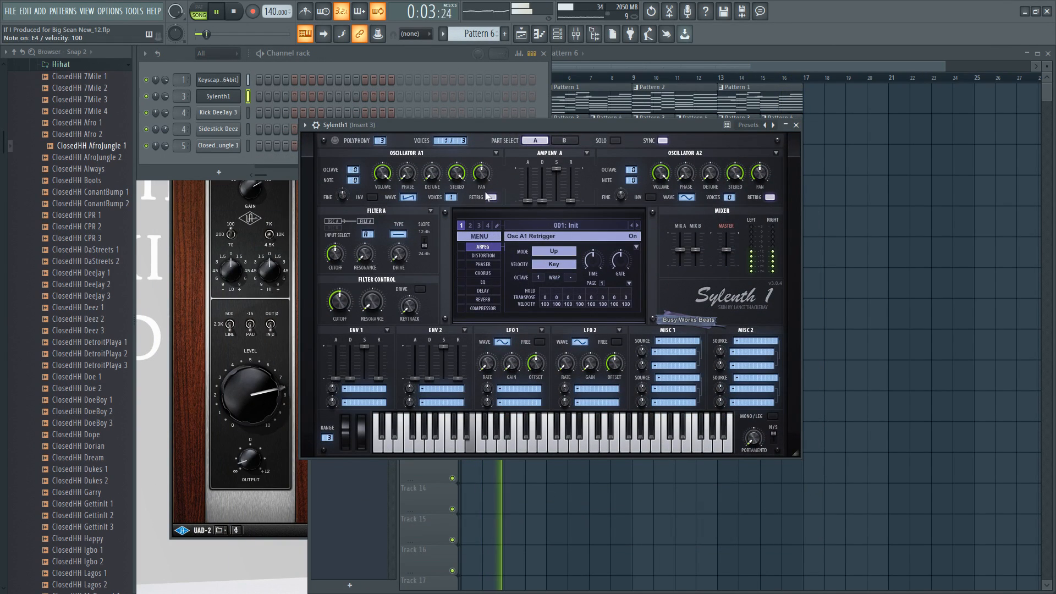
Set Sylenth1's oscillator A1 to a Sine wave with retrigger off and enable Mono Legato.
{"action": "left_click", "coordinate": [408, 197]}
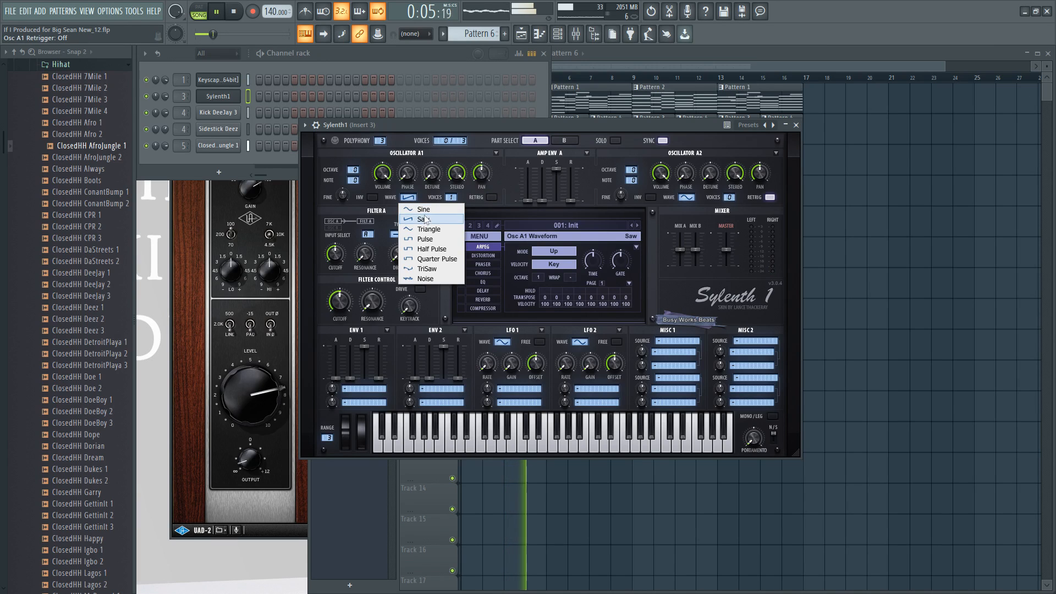
{"action": "left_click", "coordinate": [427, 207]}
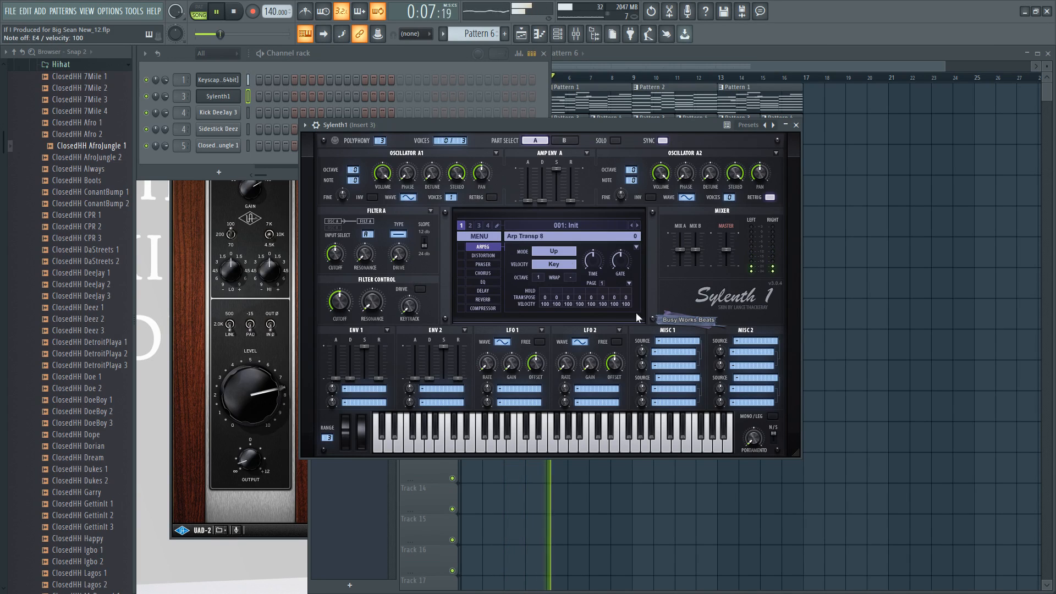
{"action": "left_click", "coordinate": [773, 416]}
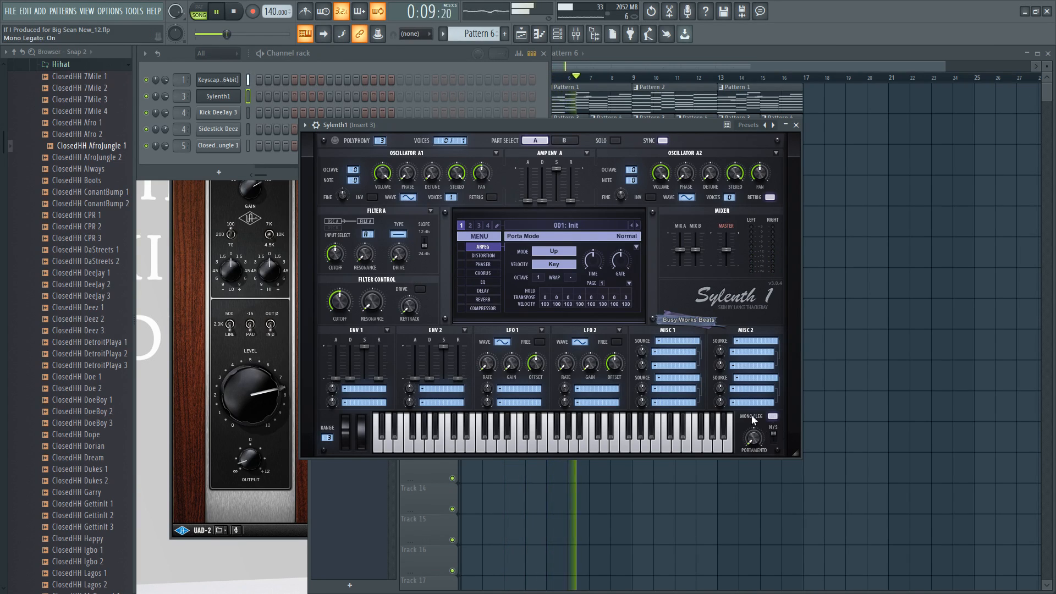
Enlarge the Sylenth1 interface through its size setting and reposition the window so the whole synth fits on screen.
{"action": "left_click", "coordinate": [480, 238]}
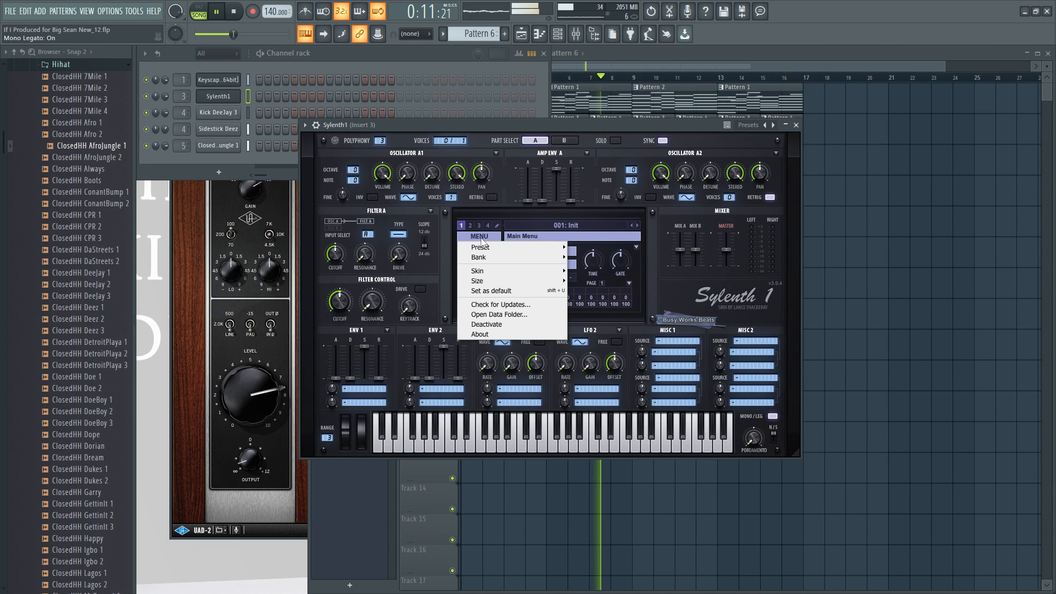
{"action": "mouse_move", "coordinate": [509, 279]}
{"action": "left_click", "coordinate": [609, 351]}
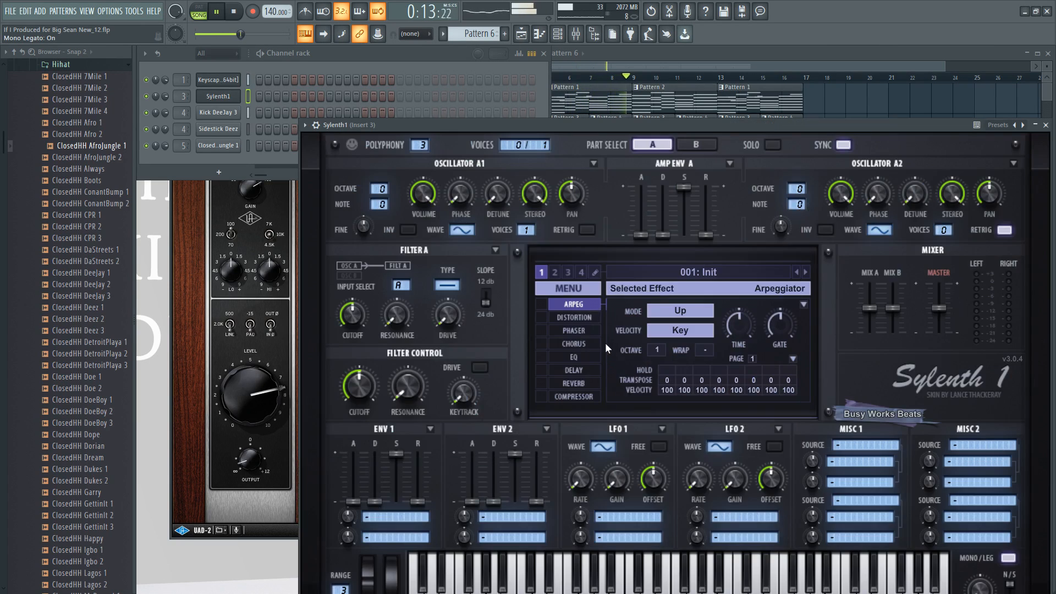
{"action": "left_click_drag", "start_coordinate": [516, 129], "coordinate": [354, 79]}
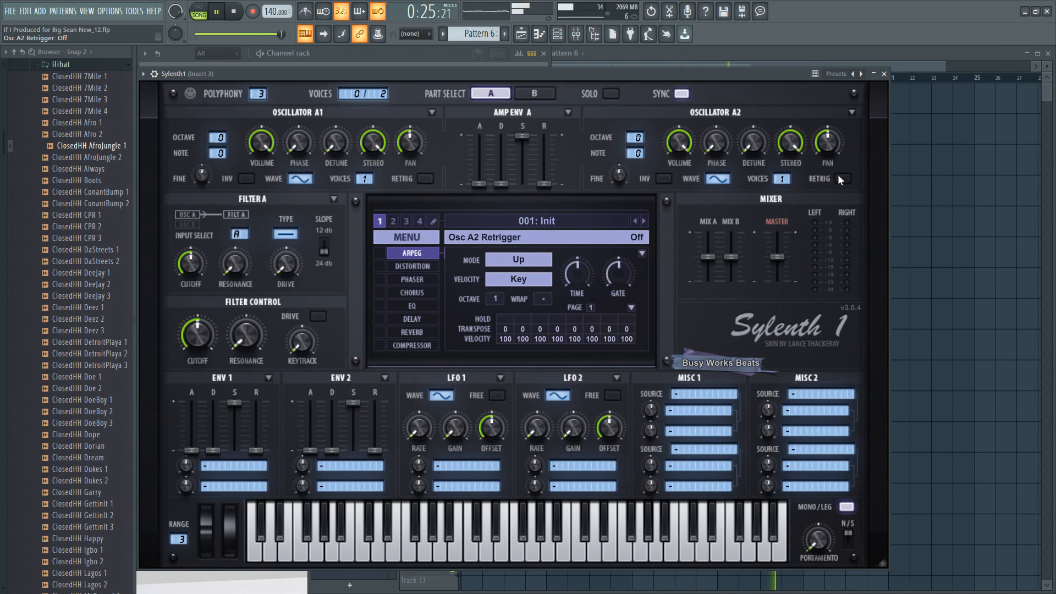
Set oscillator A2 to a Pulse wave at octave -1 and Filter A to Lowpass.
{"action": "left_click", "coordinate": [729, 178]}
{"action": "left_click", "coordinate": [730, 240]}
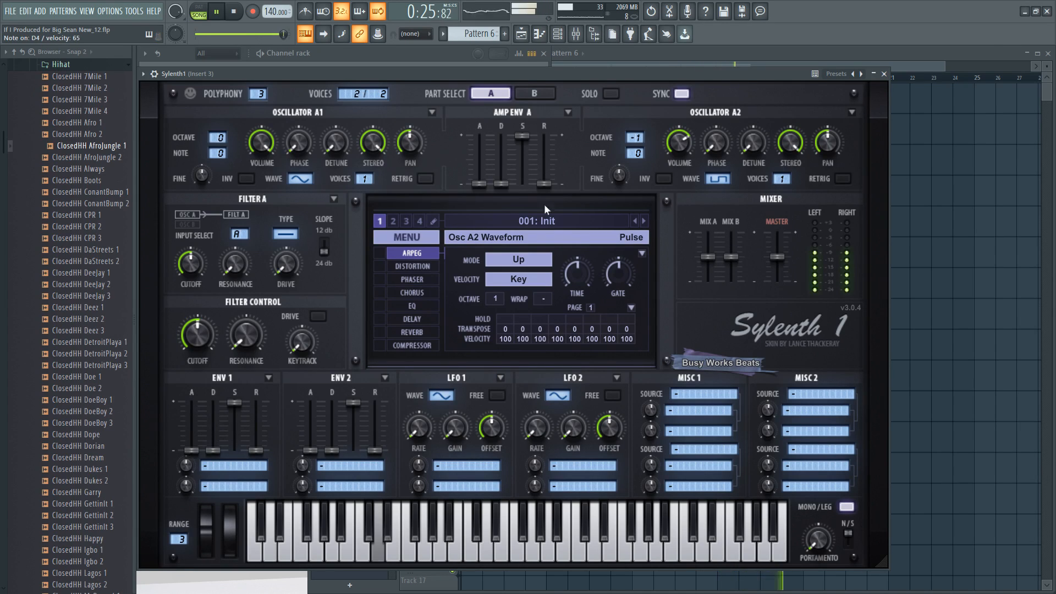
{"action": "left_click", "coordinate": [281, 235]}
{"action": "left_click", "coordinate": [281, 262]}
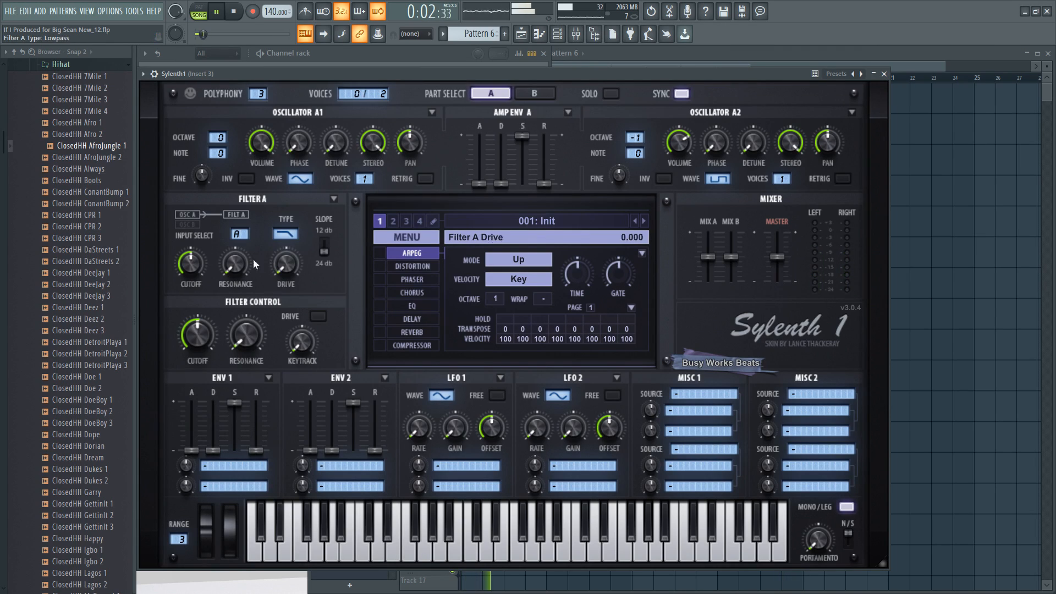
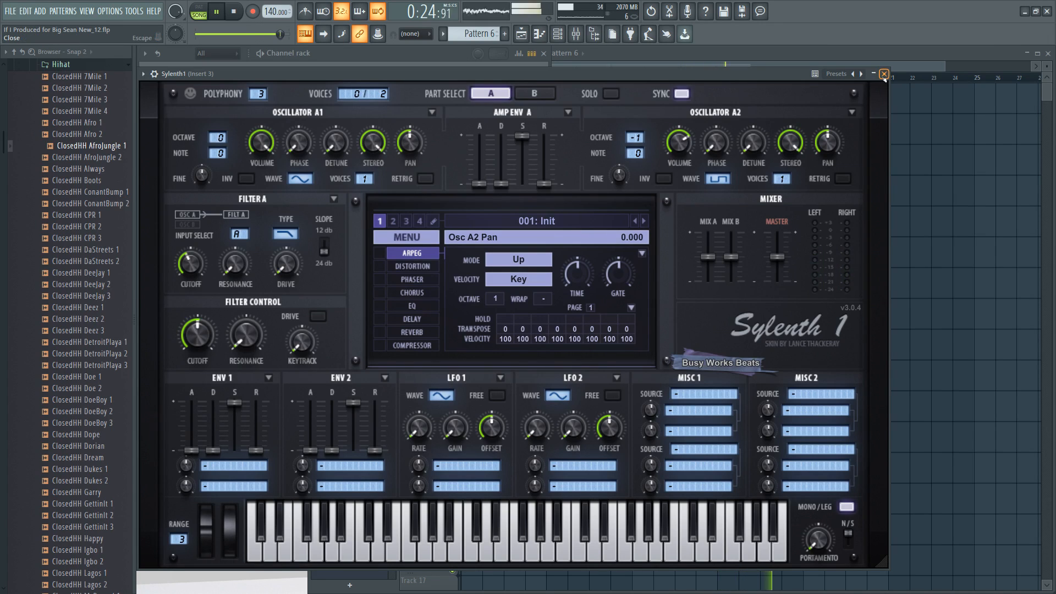
Close Sylenth1, stop playback and arm recording for notes and automation in Pattern 6.
{"action": "left_click", "coordinate": [883, 74]}
{"action": "left_click", "coordinate": [233, 12]}
{"action": "left_click", "coordinate": [252, 12]}
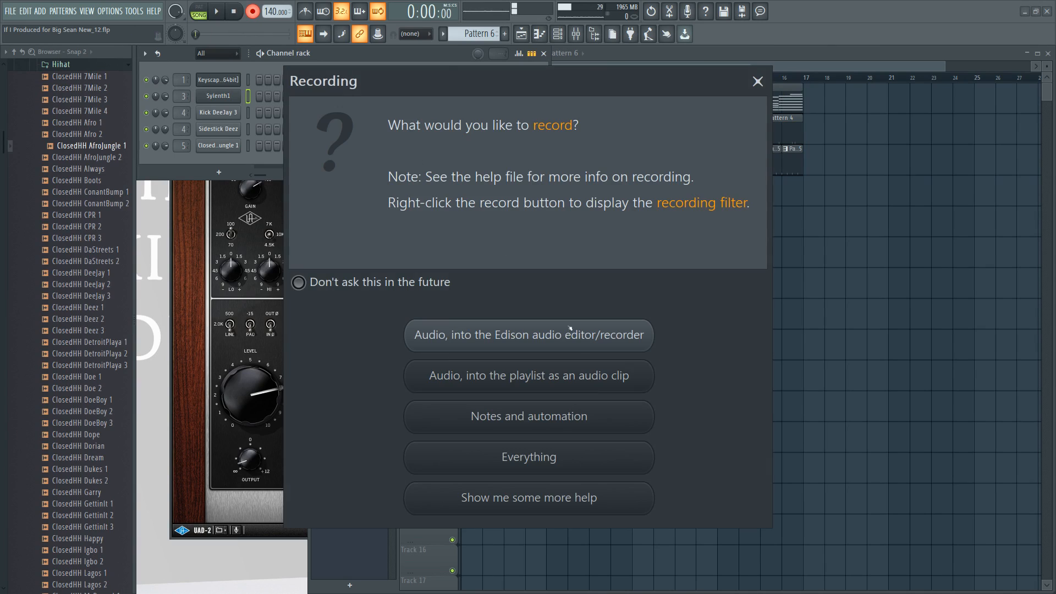
{"action": "left_click", "coordinate": [570, 417]}
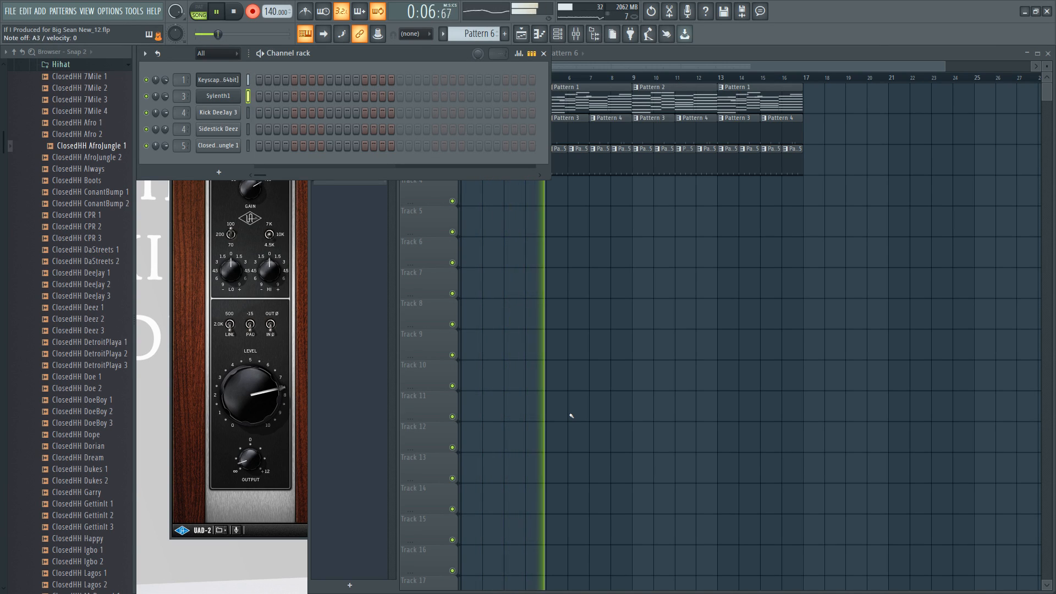
Undo the two recorded Sylenth1 takes and delete the leftover Pattern 6 clip from Track 4.
{"action": "key", "text": "space"}
{"action": "key", "text": "ctrl+z"}
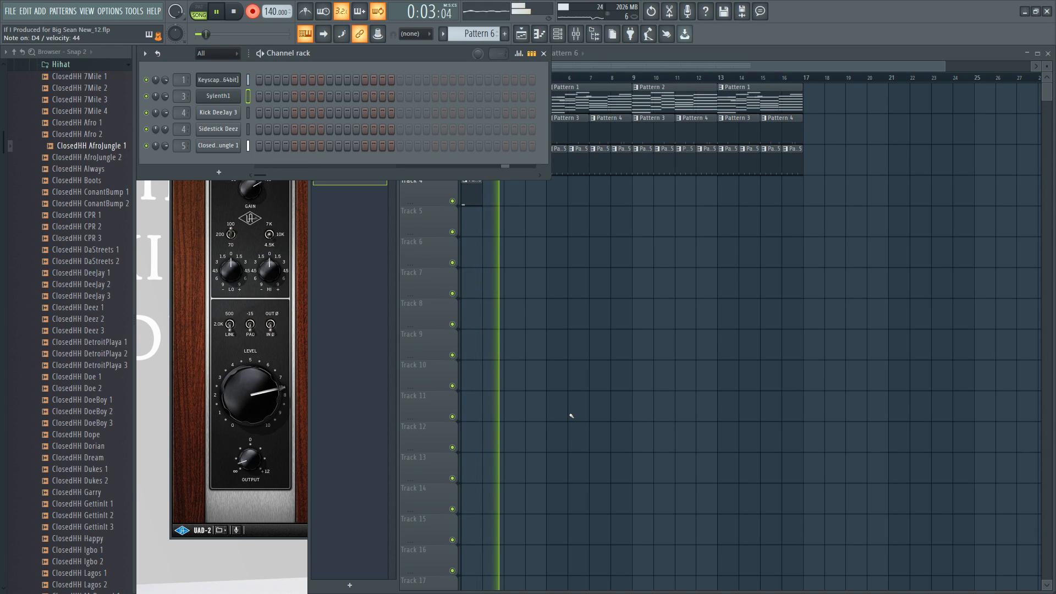
{"action": "key", "text": "space"}
{"action": "key", "text": "ctrl+z"}
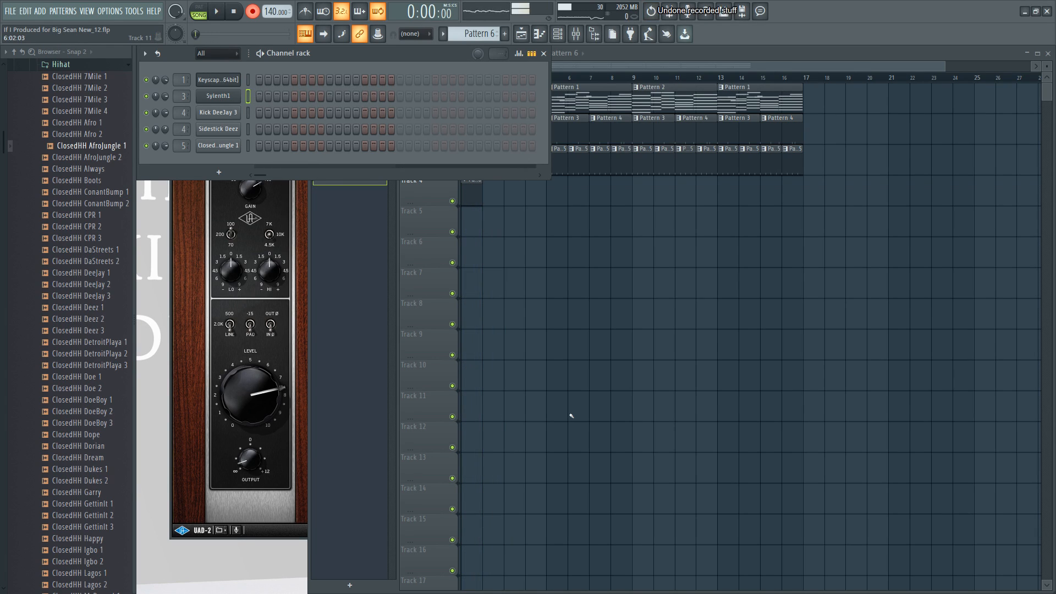
{"action": "right_click", "coordinate": [476, 198]}
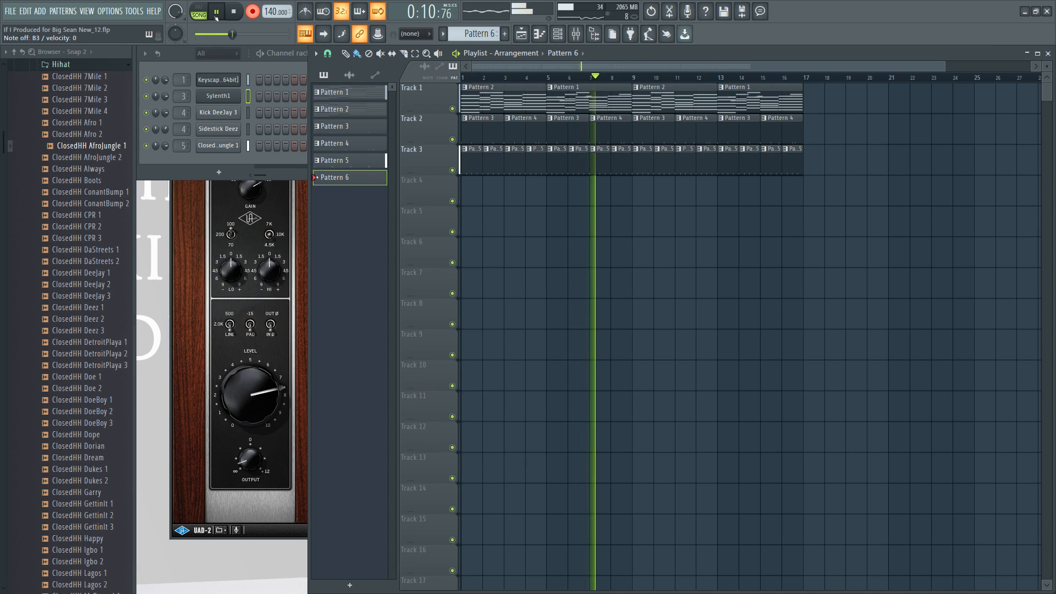
Finish recording the Sylenth1 bass line in Pattern 6 and trim its Track 4 clip to the end of bar 5.
{"action": "key", "text": "space"}
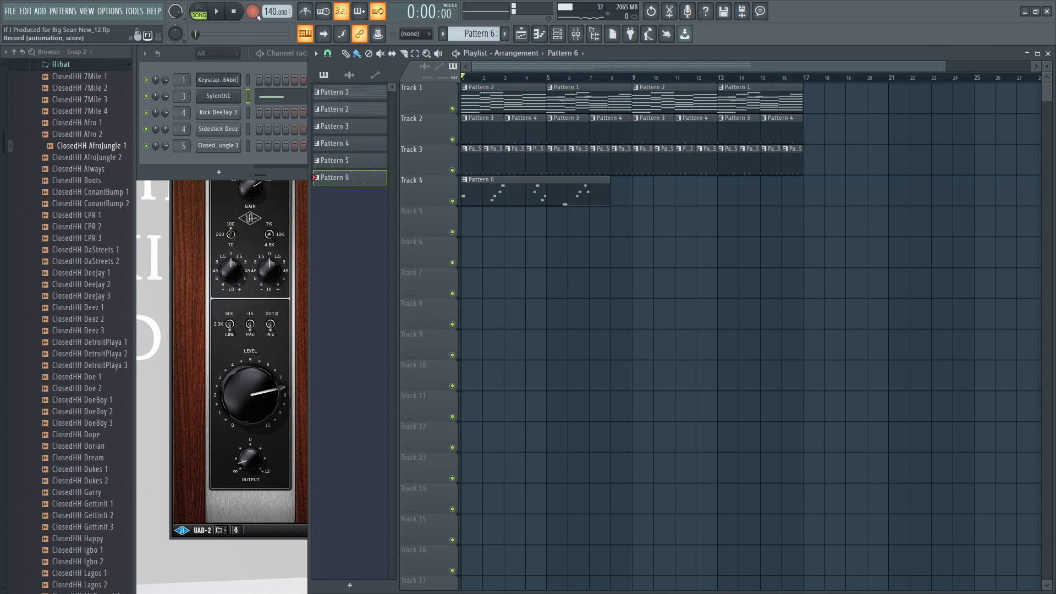
{"action": "left_click_drag", "start_coordinate": [605, 194], "coordinate": [563, 201]}
Repeat the Pattern 6 bass clips along Track 4 up to the end of bar 16 and save a new project version.
{"action": "left_click", "coordinate": [489, 197]}
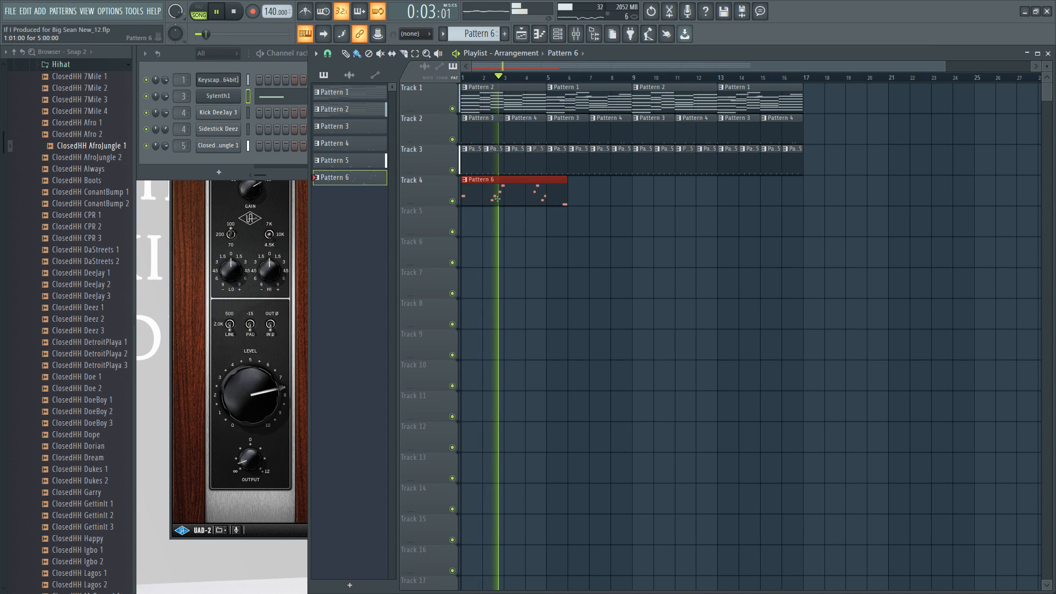
{"action": "left_click_drag", "start_coordinate": [489, 197], "coordinate": [534, 203]}
{"action": "left_click", "coordinate": [636, 200], "text": "ctrl"}
{"action": "key", "text": "ctrl+b"}
{"action": "key", "text": "ctrl+n"}
{"action": "left_click", "coordinate": [661, 237]}
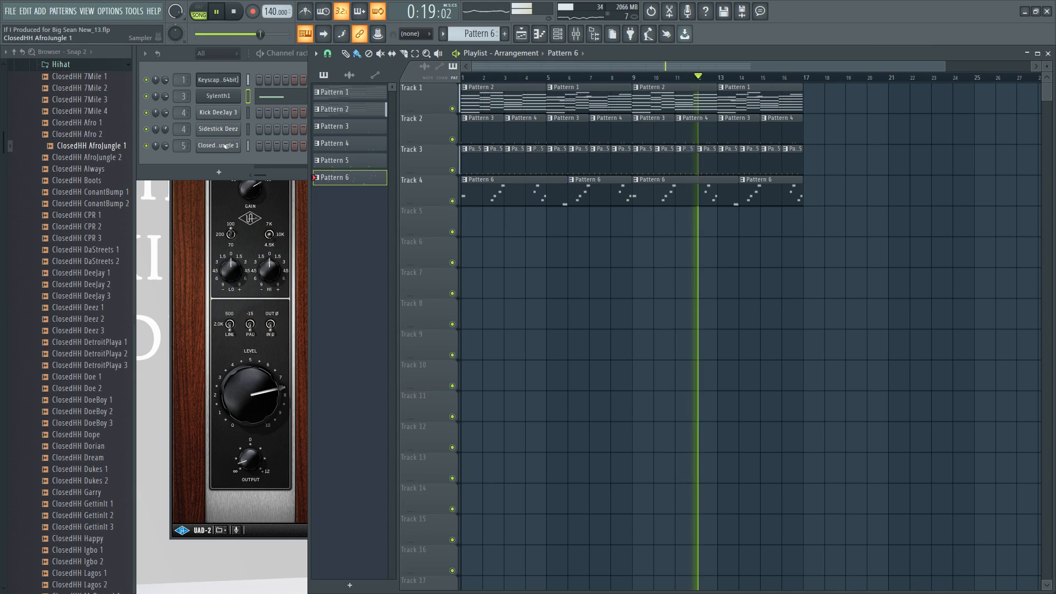
Raise the attack and release of Sylenth1's Amp Env A slightly.
{"action": "left_click", "coordinate": [227, 96]}
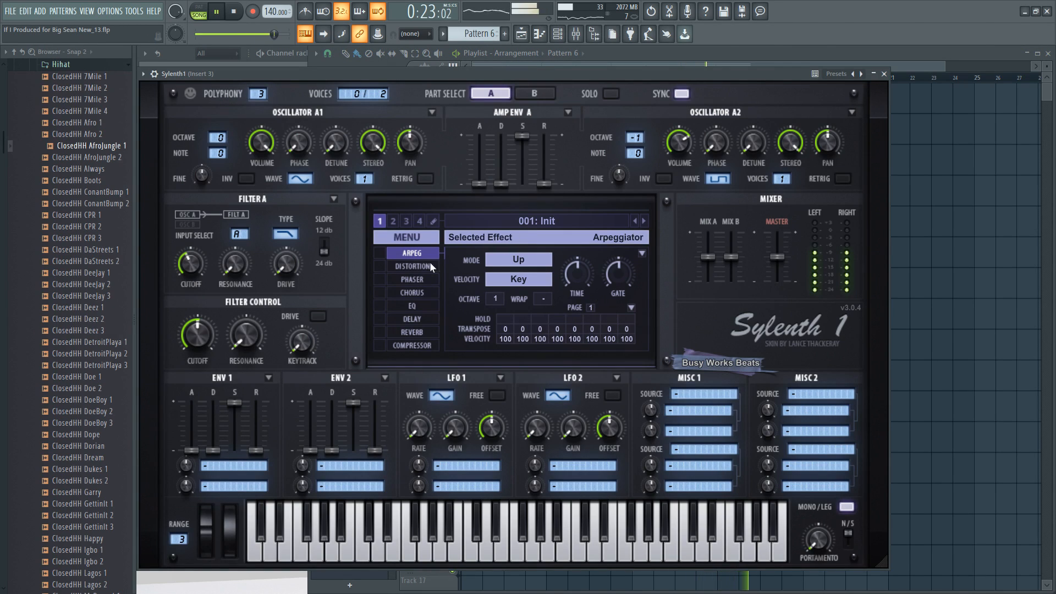
{"action": "left_click_drag", "start_coordinate": [543, 181], "coordinate": [486, 178]}
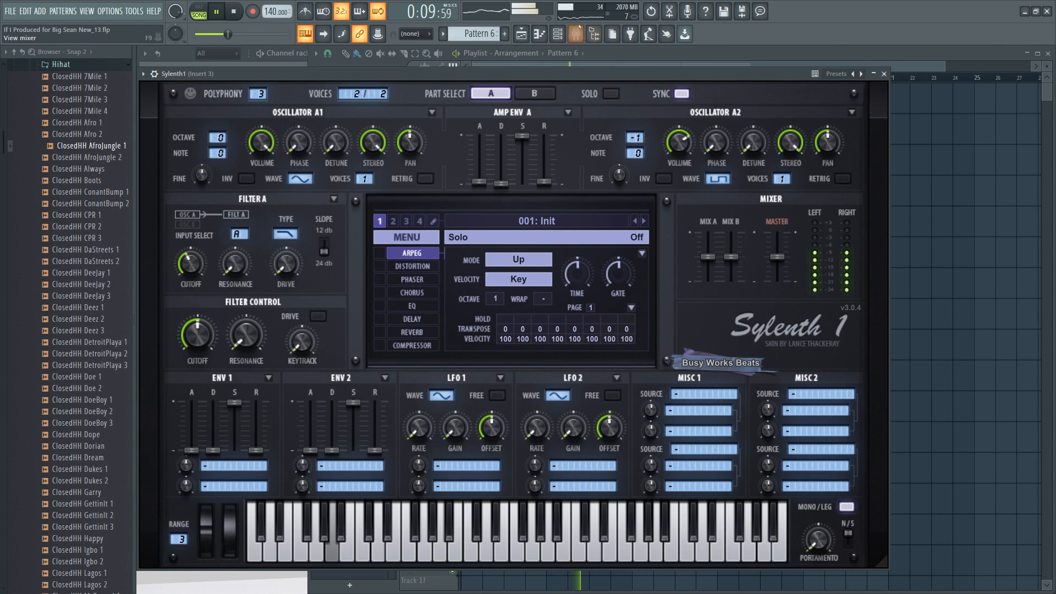
Fine-tune the time shift of the ClosedHH AfroJungle 1 channel and save the project as a new version.
{"action": "left_click", "coordinate": [556, 34]}
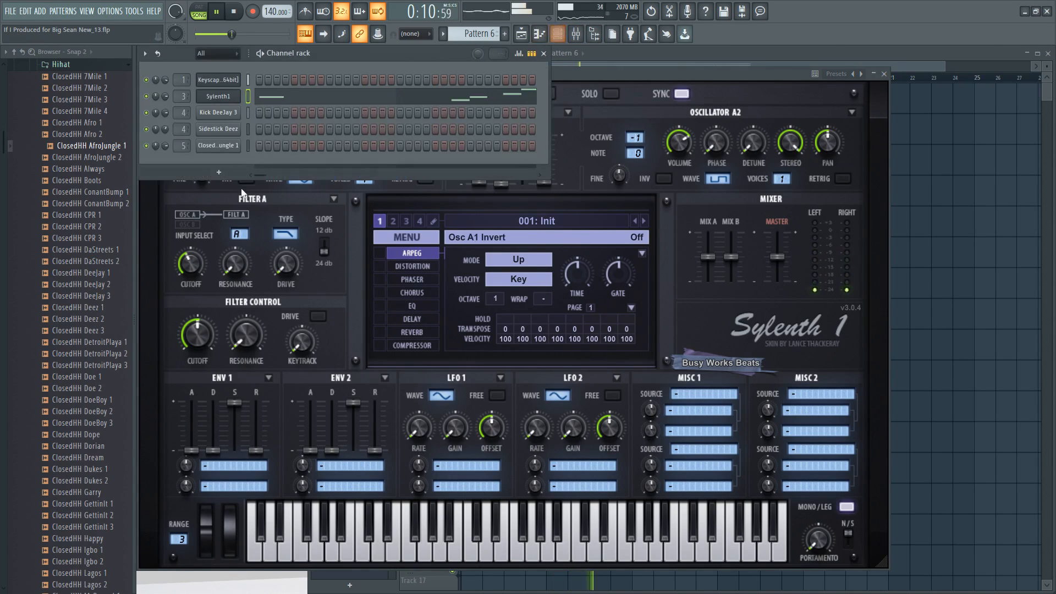
{"action": "left_click", "coordinate": [230, 147]}
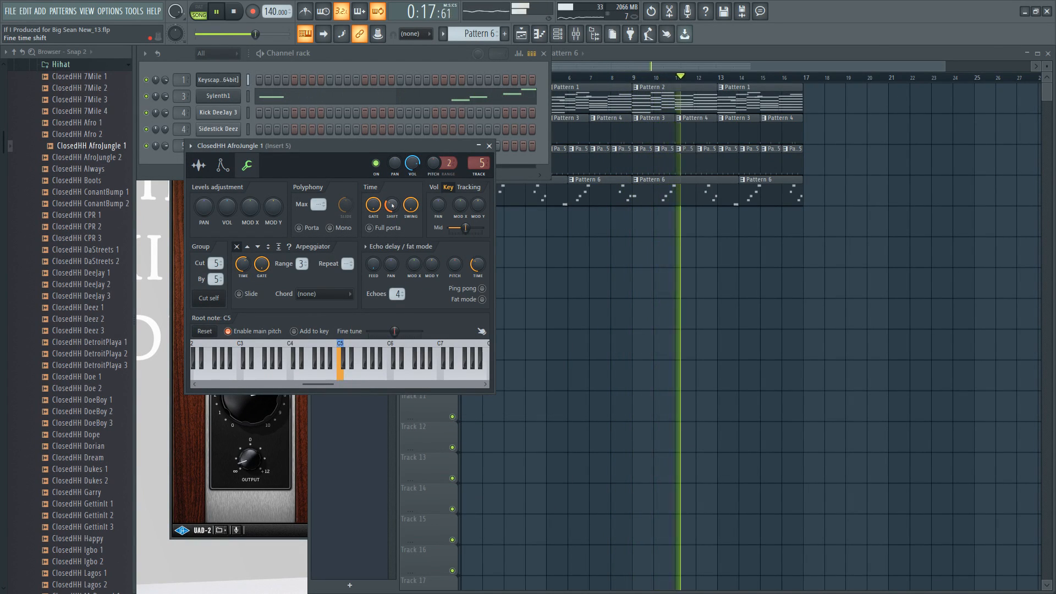
{"action": "left_click", "coordinate": [489, 146]}
{"action": "key", "text": "ctrl+s"}
{"action": "key", "text": "ctrl+n"}
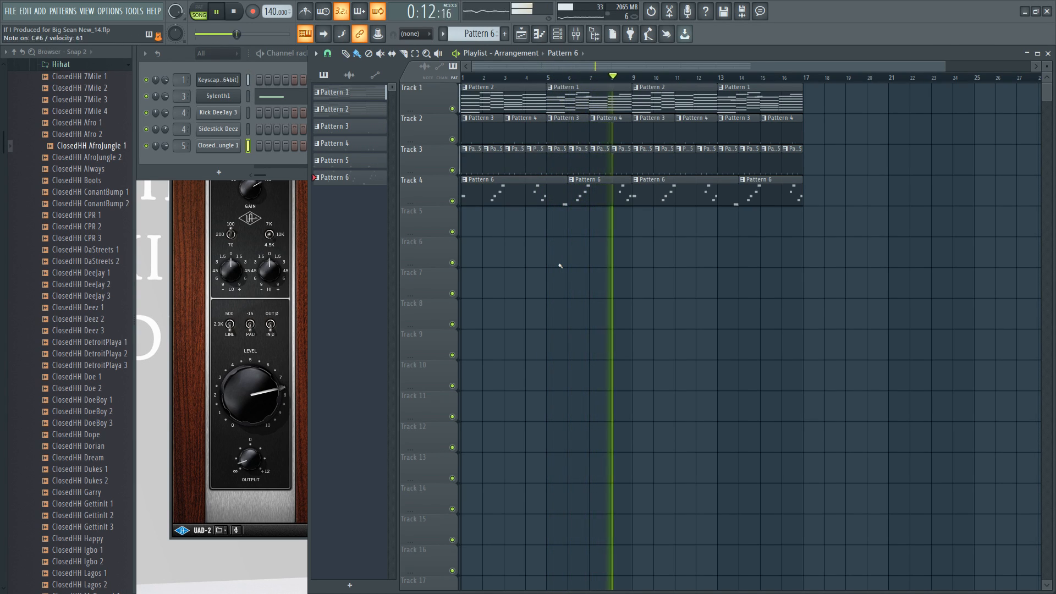
Stop playback and add SRX WORLD as a new instrument channel.
{"action": "left_click", "coordinate": [248, 80]}
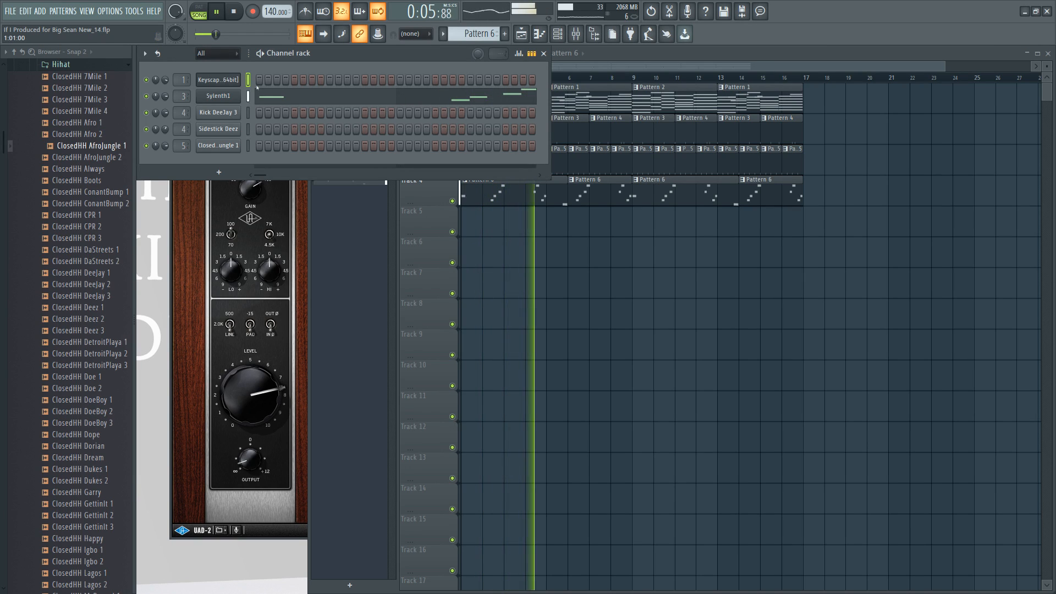
{"action": "key", "text": "space"}
{"action": "left_click", "coordinate": [230, 173]}
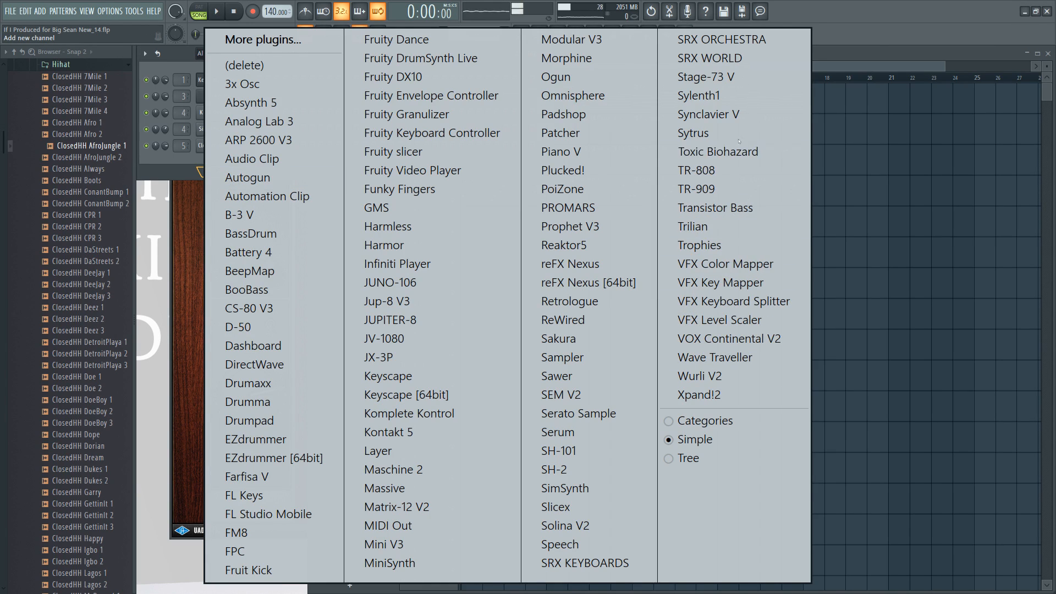
{"action": "left_click", "coordinate": [732, 58]}
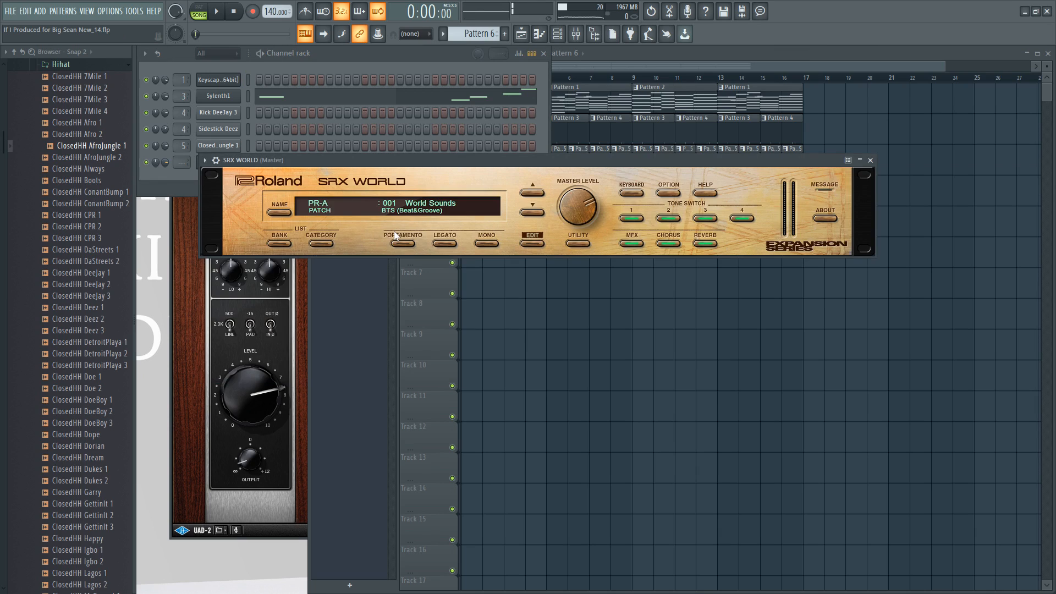
Load patch 083: Kalimba from the MLT (Mallet) category in SRX WORLD.
{"action": "left_click", "coordinate": [321, 243]}
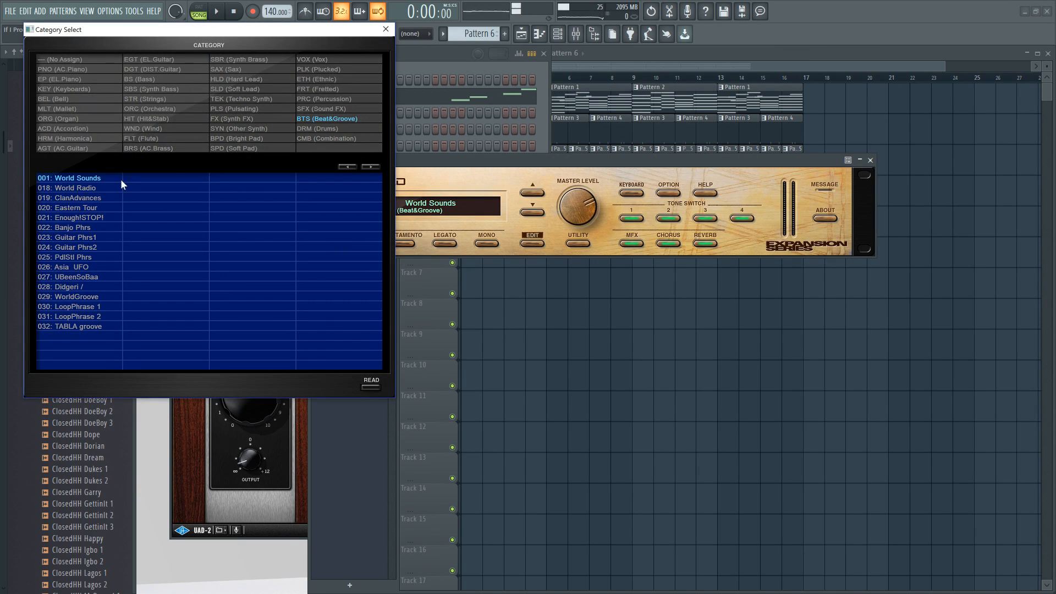
{"action": "left_click", "coordinate": [76, 110]}
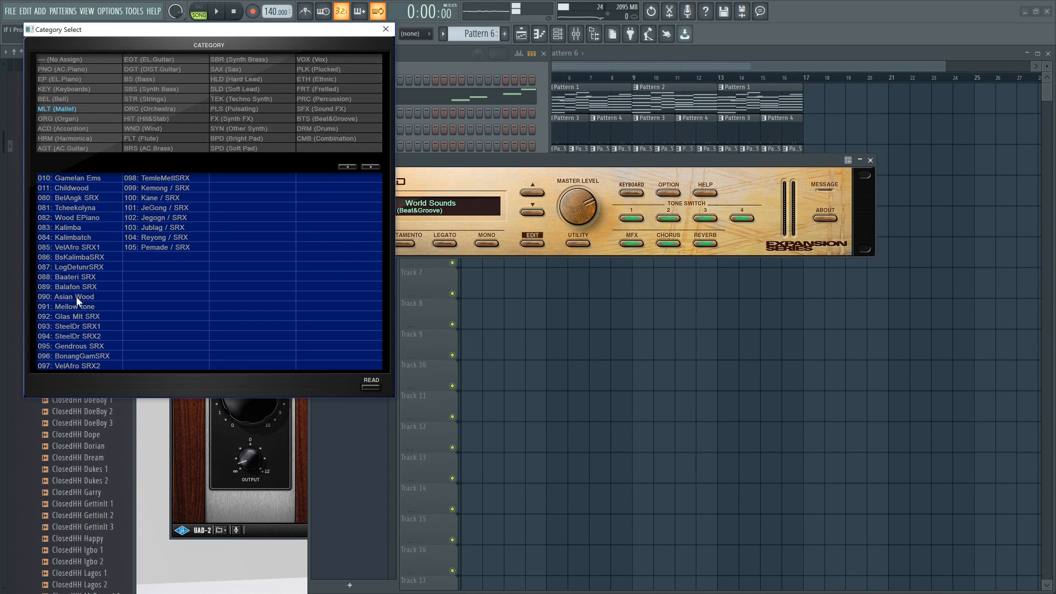
{"action": "left_click", "coordinate": [68, 267]}
{"action": "left_click", "coordinate": [84, 227]}
{"action": "left_click", "coordinate": [385, 30]}
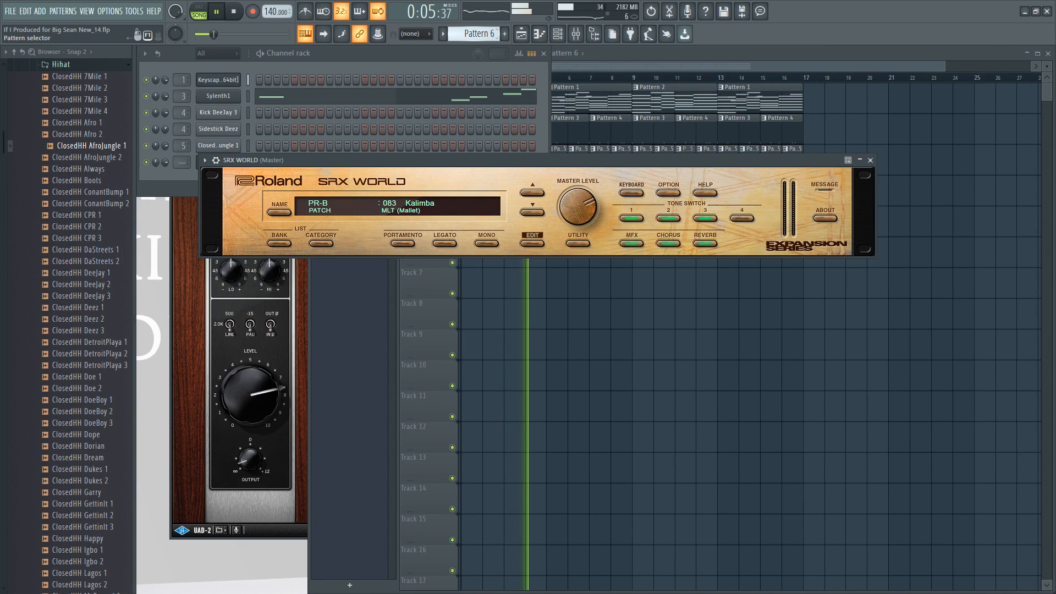
Record a kalimba part from SRX WORLD into Pattern 8 and save the project as a new version.
{"action": "left_click", "coordinate": [252, 11]}
{"action": "left_click", "coordinate": [577, 418]}
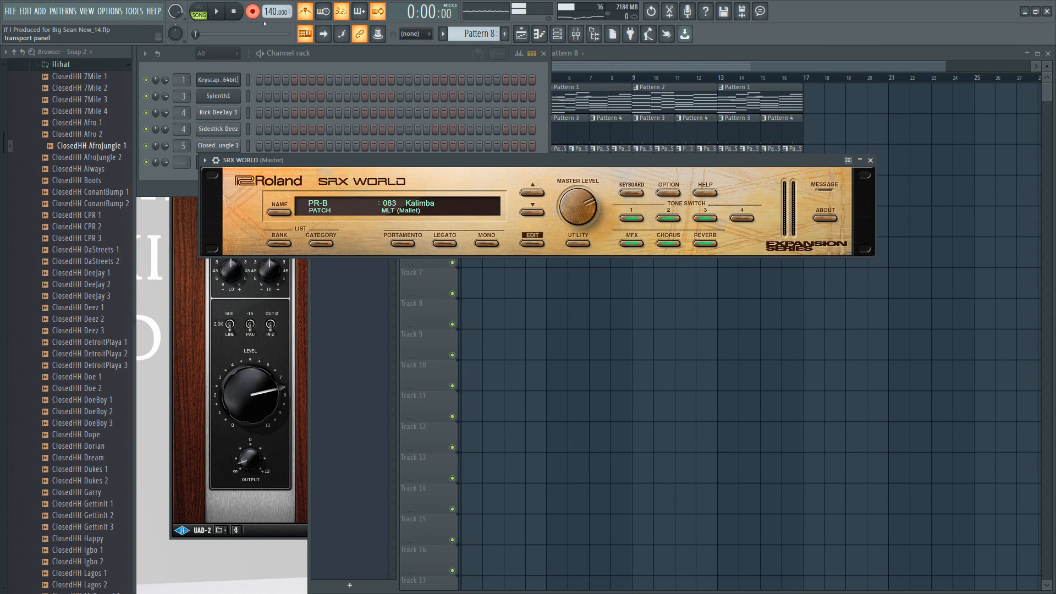
{"action": "left_click", "coordinate": [870, 160]}
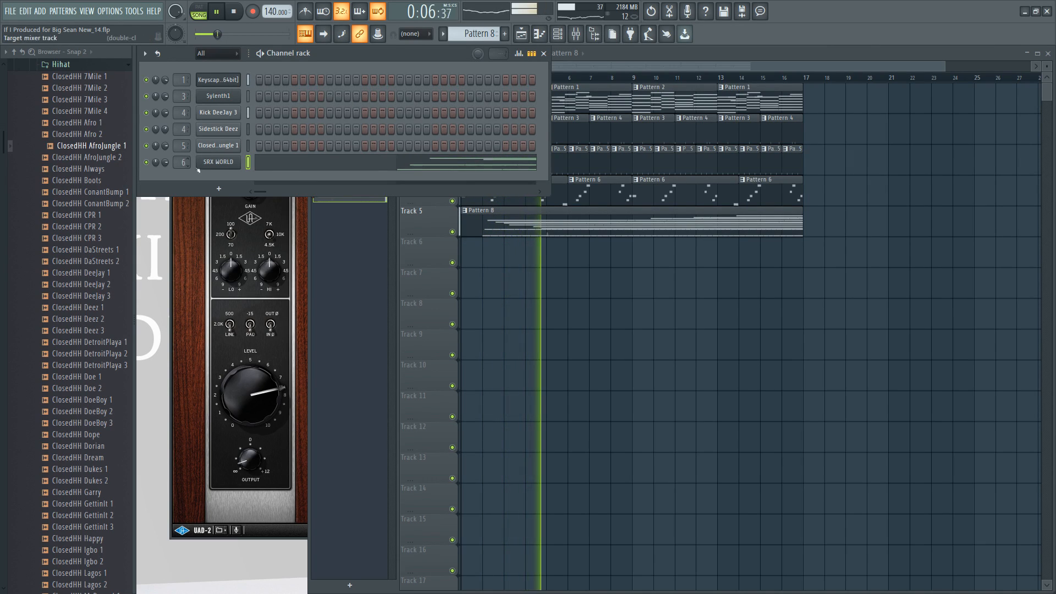
{"action": "right_click", "coordinate": [498, 349]}
{"action": "key", "text": "ctrl+n"}
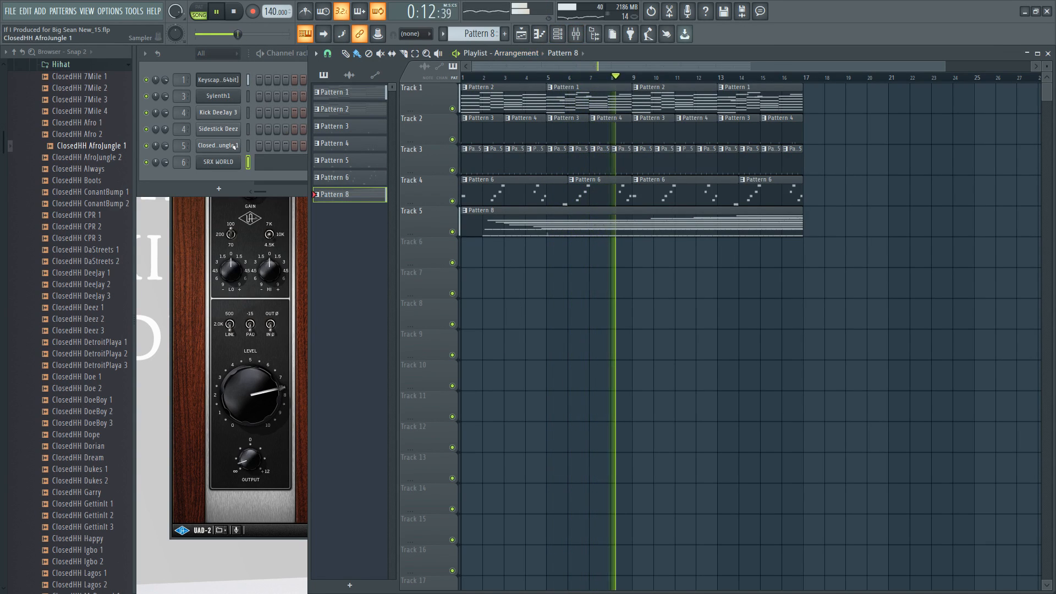
Collapse the browser's folders, hide the browser and save the project as a new version.
{"action": "left_click_drag", "start_coordinate": [182, 145], "coordinate": [183, 141]}
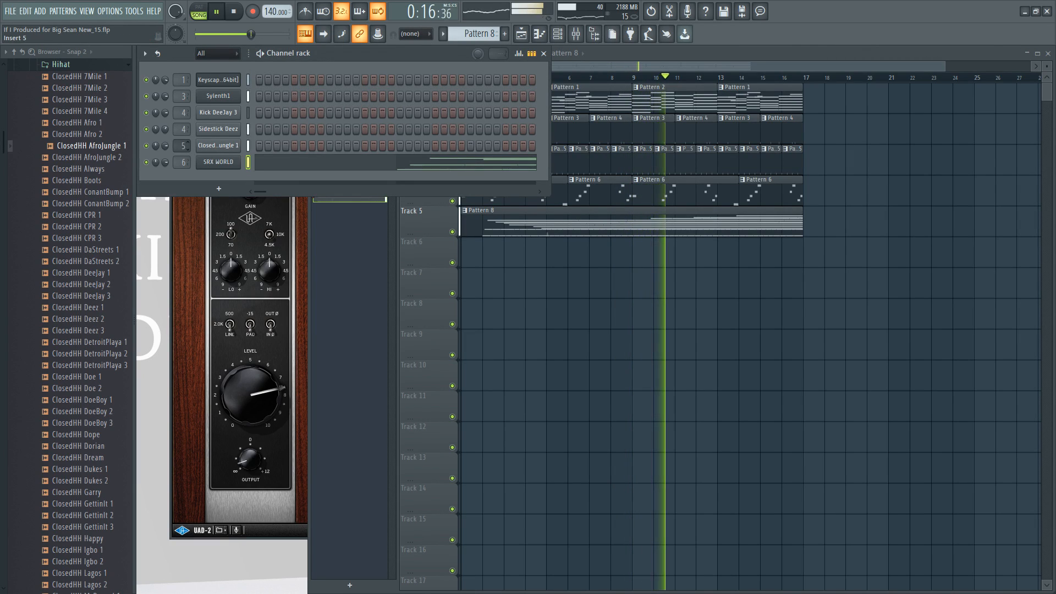
{"action": "left_click", "coordinate": [16, 53]}
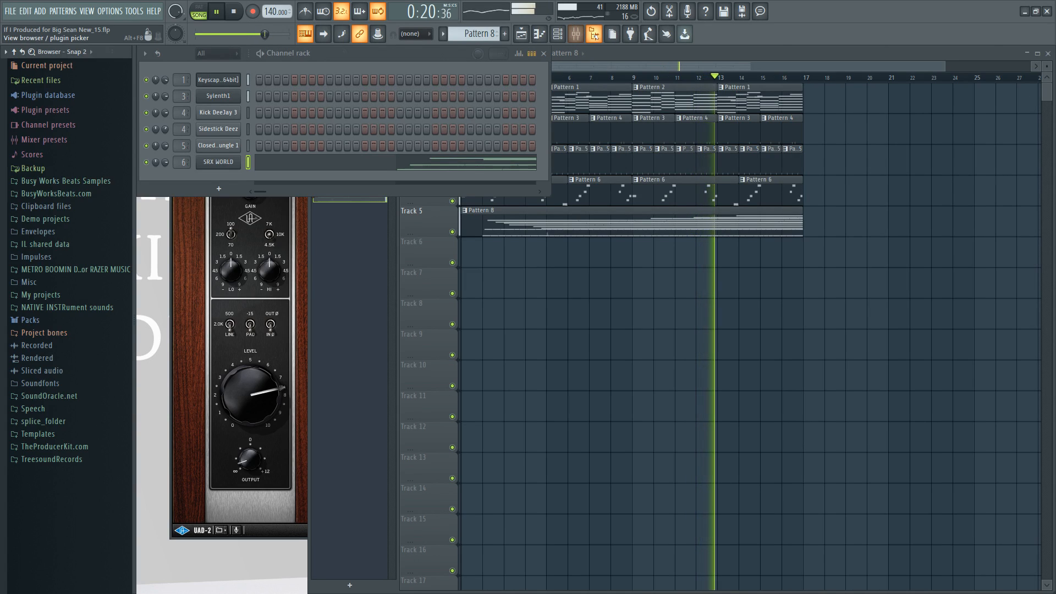
{"action": "left_click", "coordinate": [144, 50]}
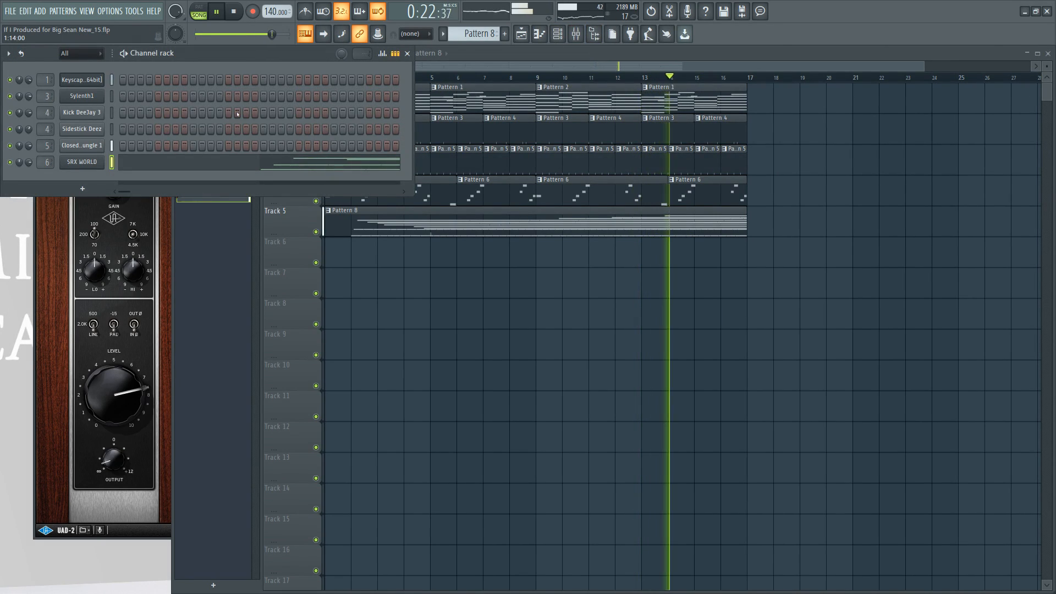
{"action": "right_click", "coordinate": [376, 311]}
{"action": "key", "text": "ctrl+n"}
Set oscillator A2's octave to -1 in Sylenth1 and save the project as a new version.
{"action": "left_click", "coordinate": [83, 95]}
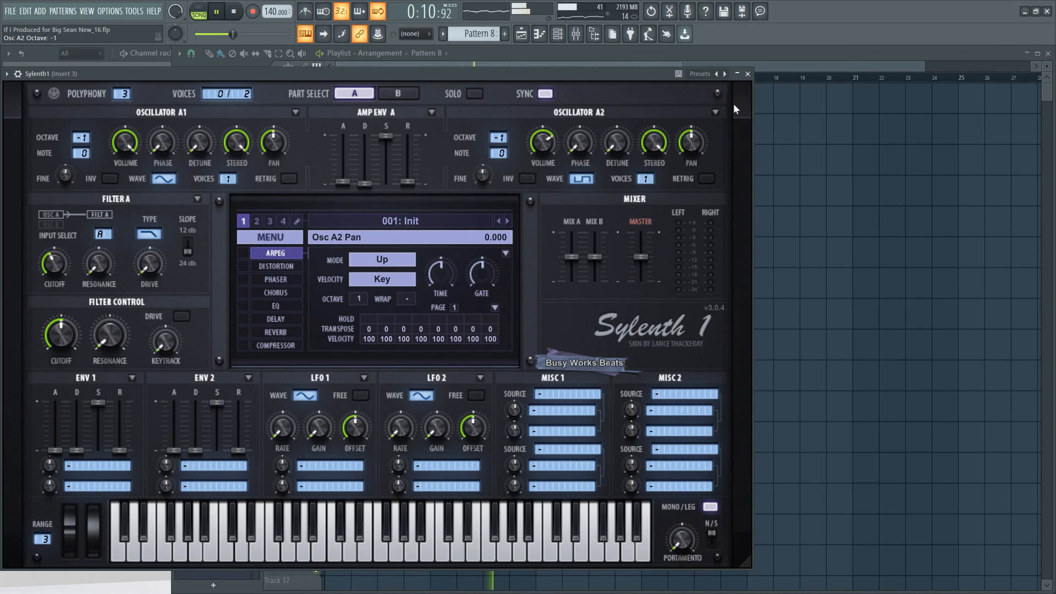
{"action": "left_click", "coordinate": [748, 74]}
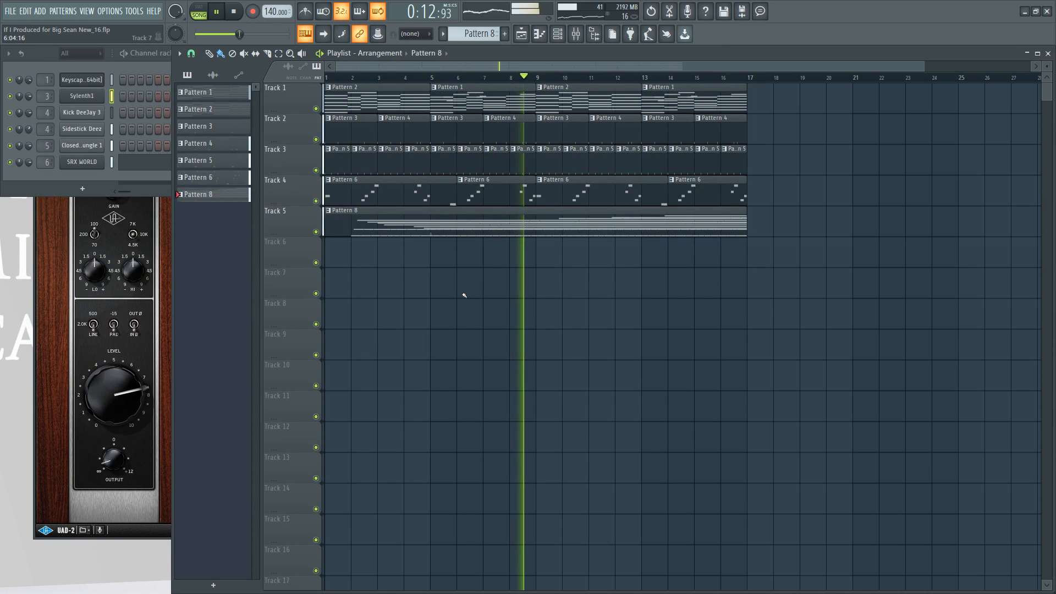
{"action": "key", "text": "ctrl+n"}
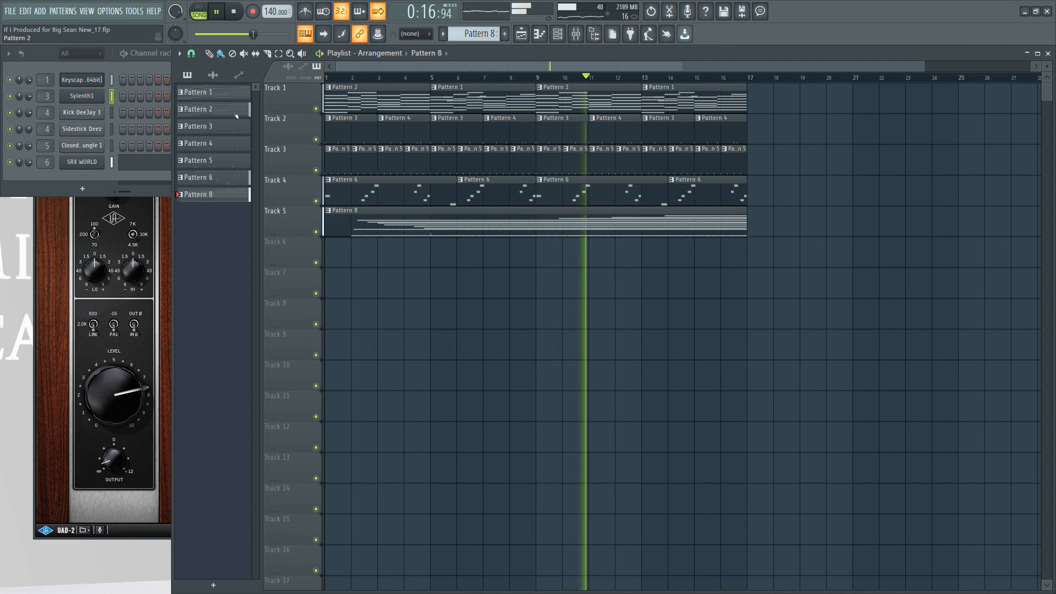
Open the Kalimba patch's TVA settings in SRX WORLD and raise the reverb sends of tones 1 and 2, with tone 2 at 80.
{"action": "left_click", "coordinate": [155, 62]}
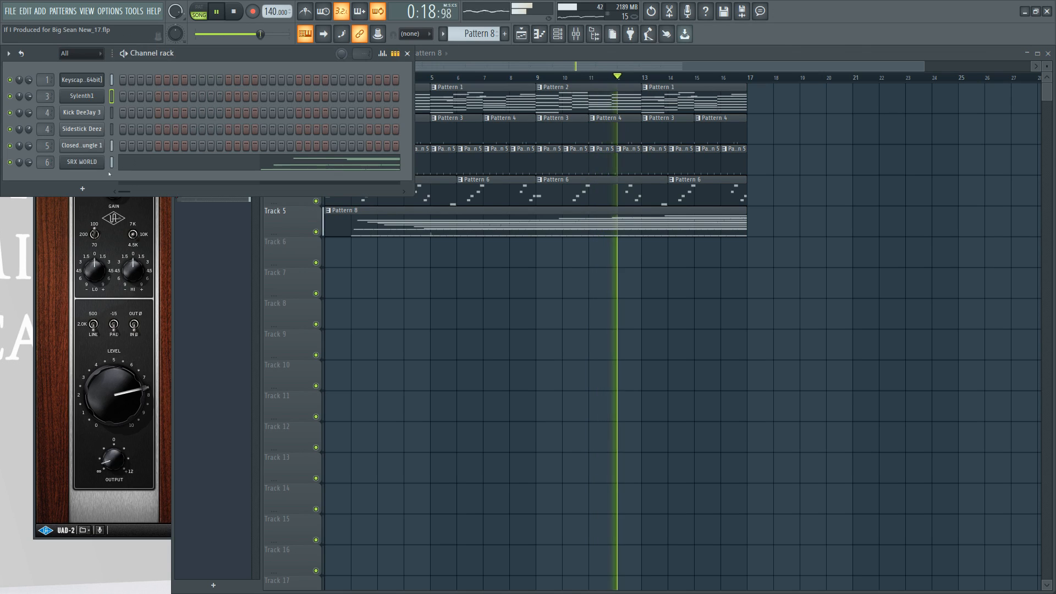
{"action": "left_click", "coordinate": [74, 163]}
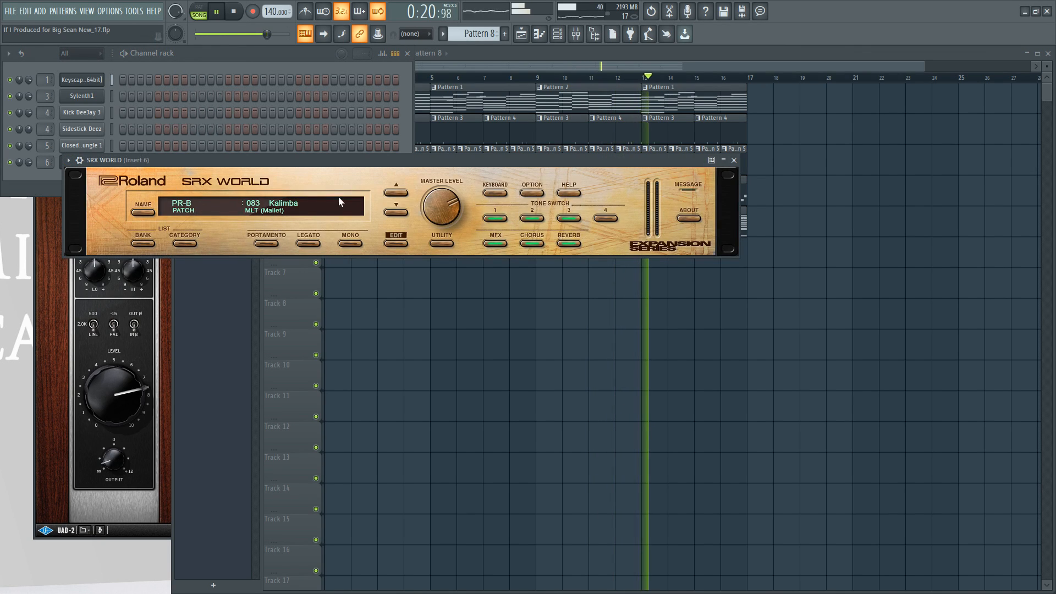
{"action": "left_click", "coordinate": [400, 244]}
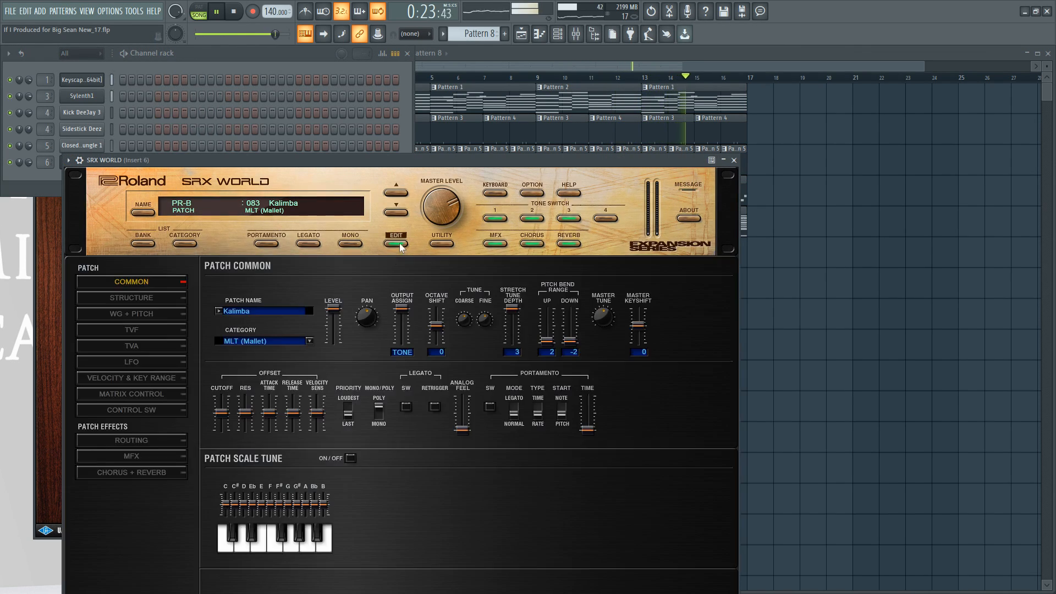
{"action": "left_click", "coordinate": [137, 300]}
{"action": "left_click", "coordinate": [136, 330]}
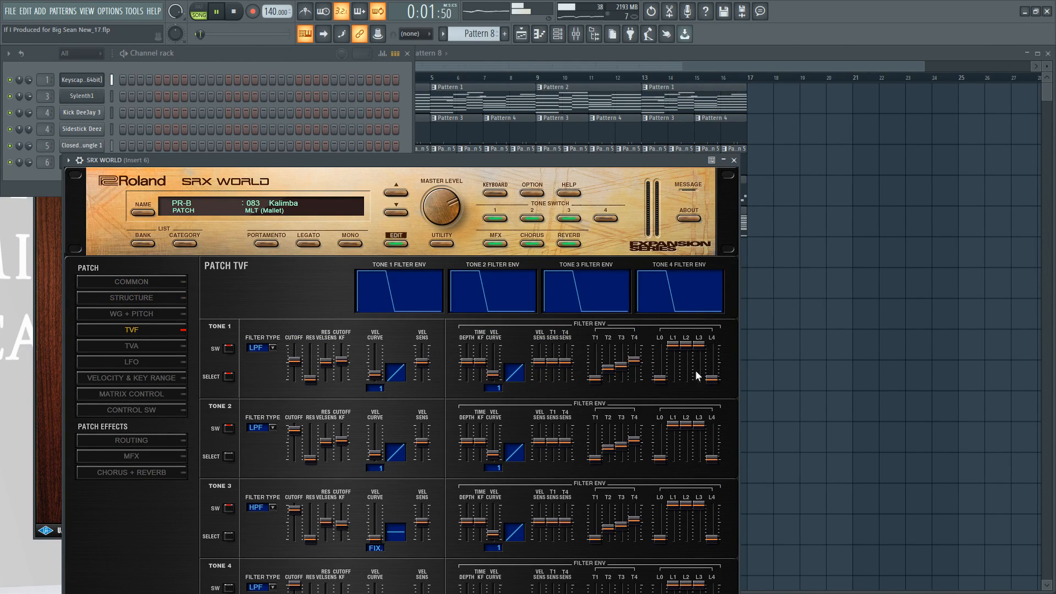
{"action": "left_click", "coordinate": [108, 345]}
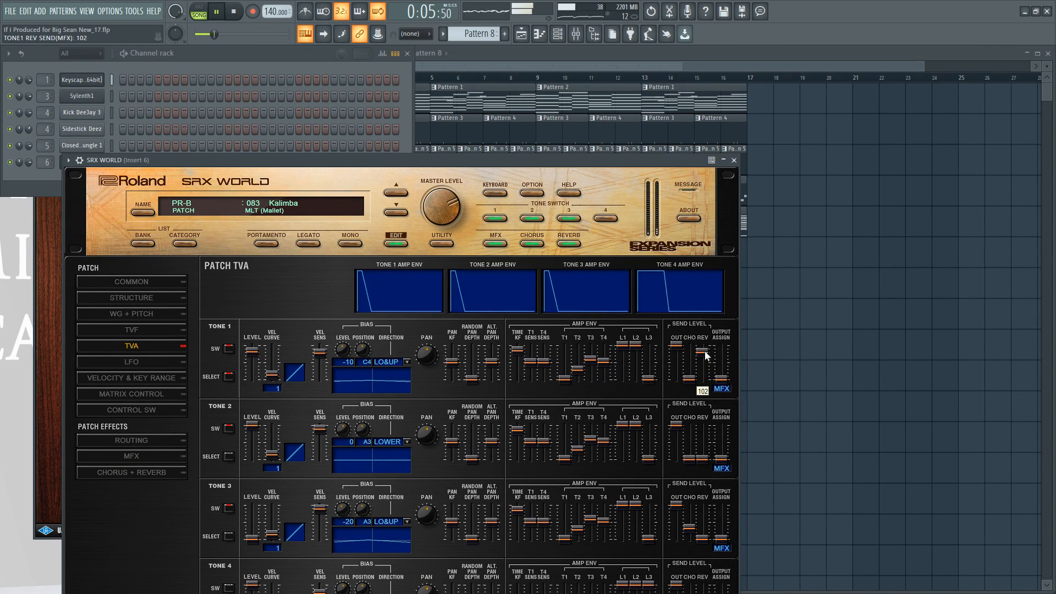
{"action": "left_click_drag", "start_coordinate": [704, 354], "coordinate": [704, 355]}
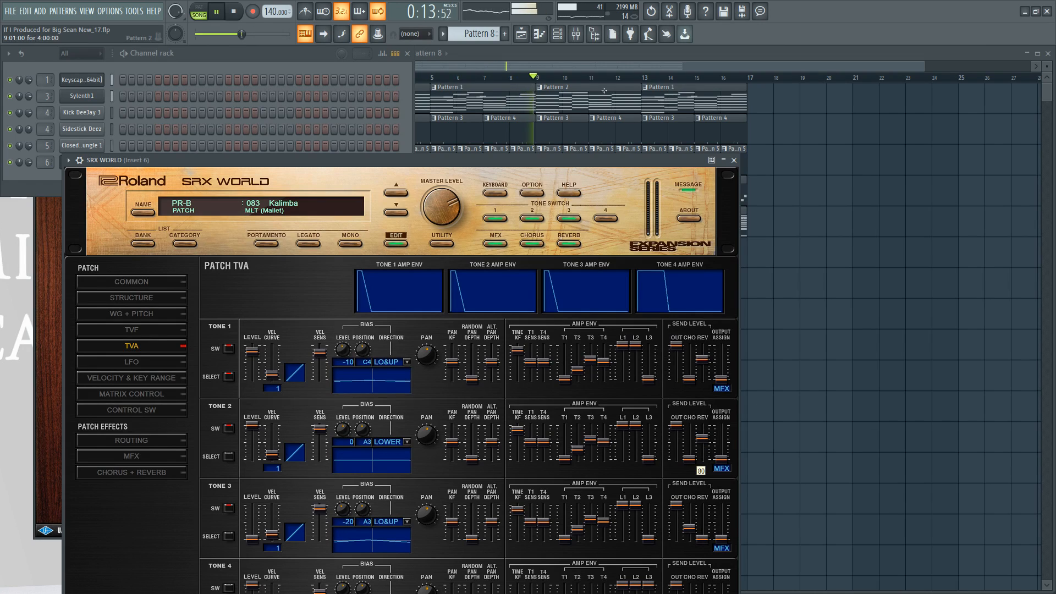
Load the HalfTime effect into slot 1 of mixer track Insert 6.
{"action": "left_click", "coordinate": [577, 38]}
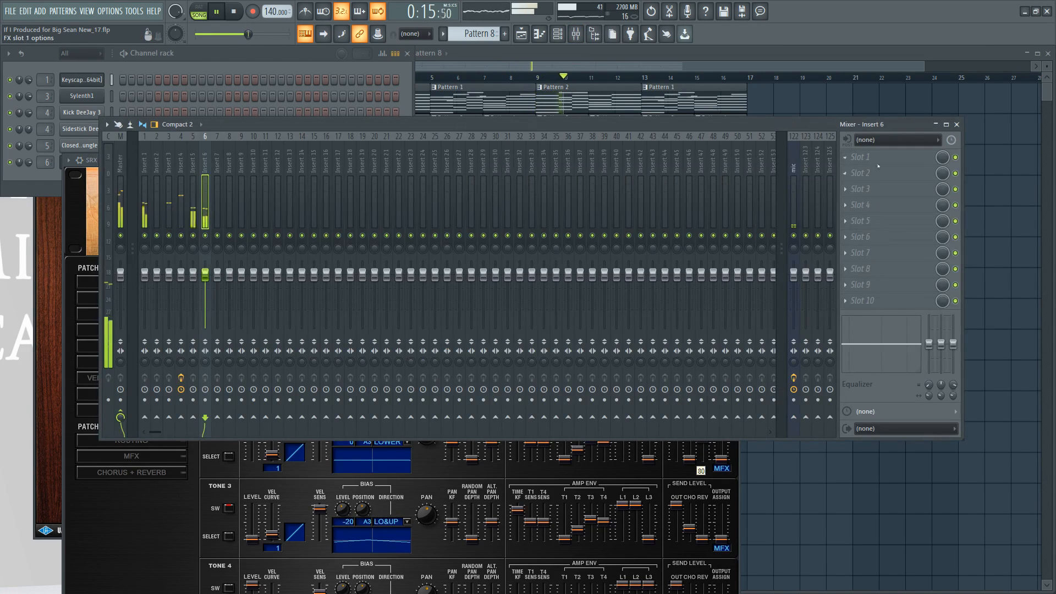
{"action": "left_click", "coordinate": [877, 164]}
{"action": "left_click", "coordinate": [605, 244]}
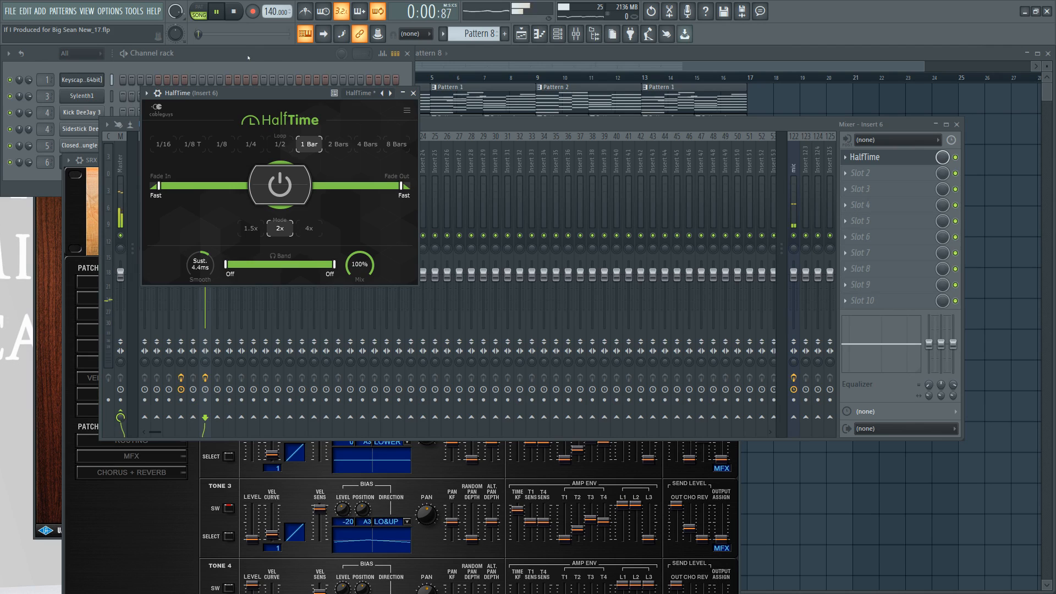
Set tone 2's reverb send to 52 in SRX WORLD's TVA settings.
{"action": "left_click", "coordinate": [443, 136]}
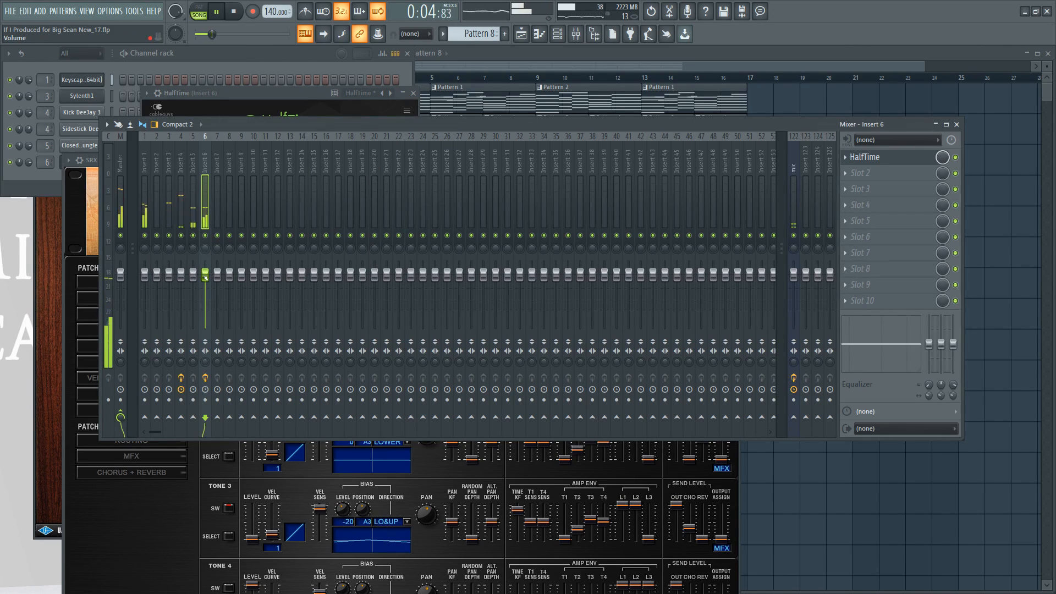
{"action": "left_click", "coordinate": [711, 485]}
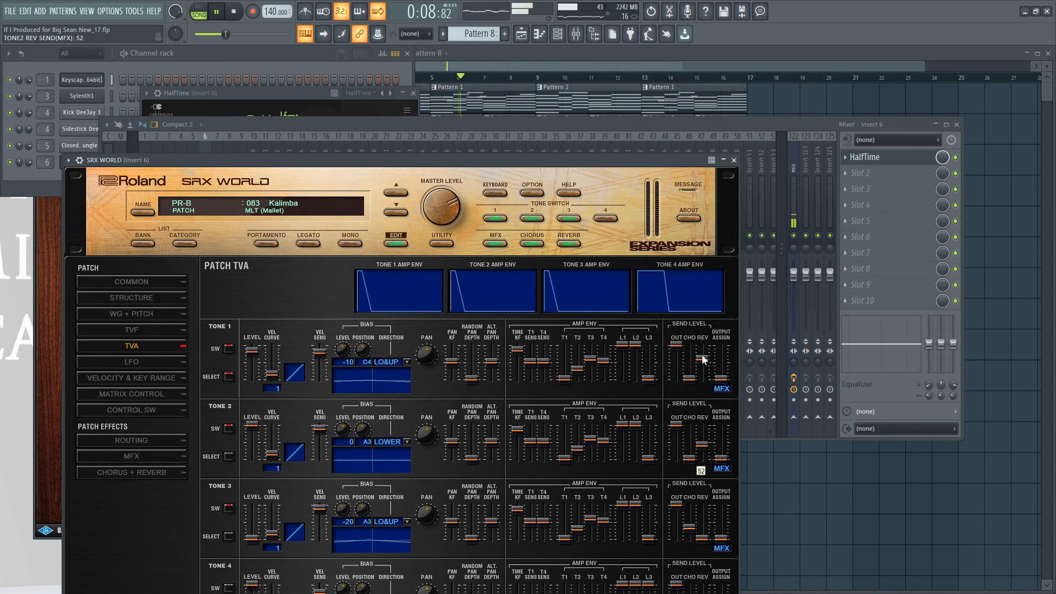
Lower HalfTime's mix amount and delete the effect from slot 1 of Insert 6.
{"action": "left_click", "coordinate": [881, 157]}
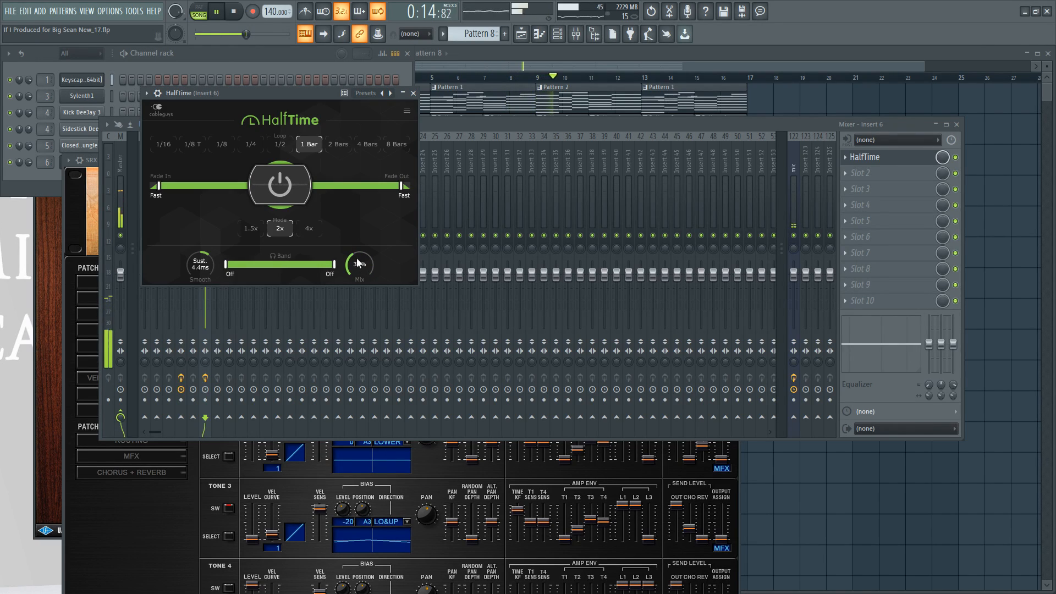
{"action": "right_click", "coordinate": [847, 162]}
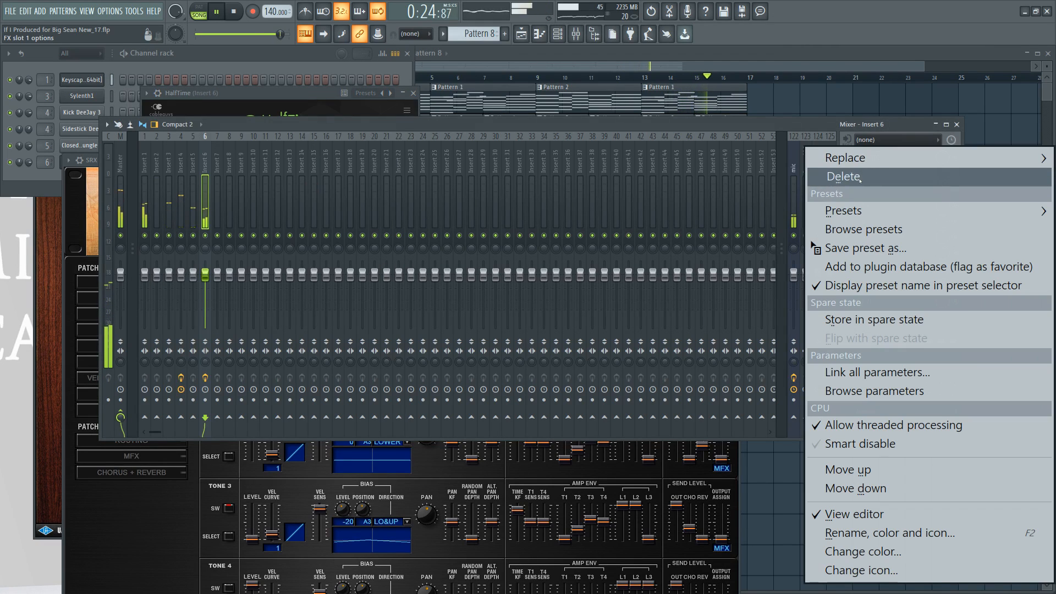
{"action": "left_click", "coordinate": [849, 177]}
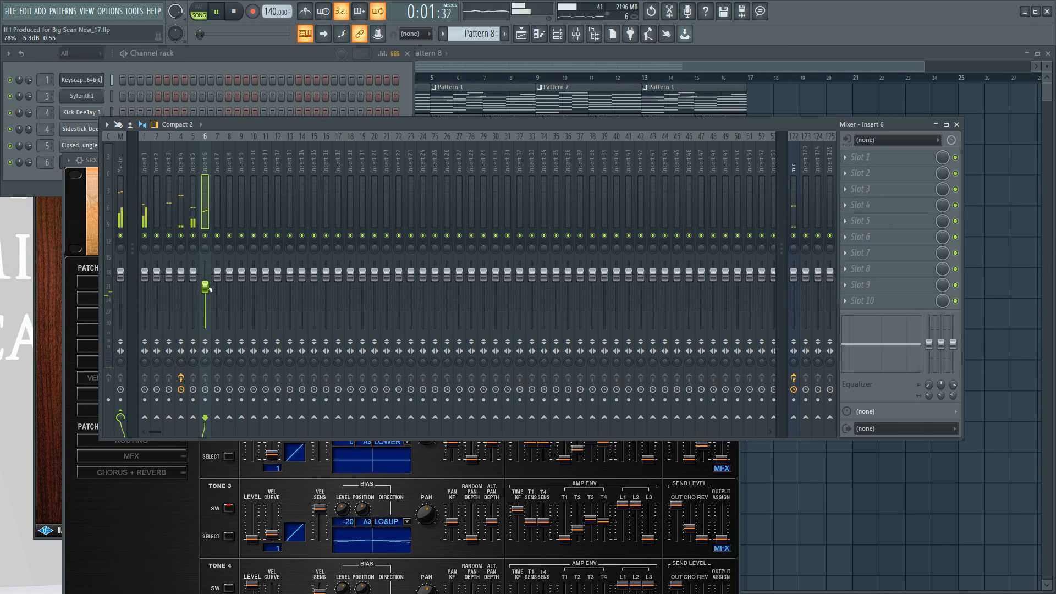
Lower the Insert 6 mixer fader to about -5.3 dB, hide the mixer and save the project as a new version.
{"action": "key", "text": "F9"}
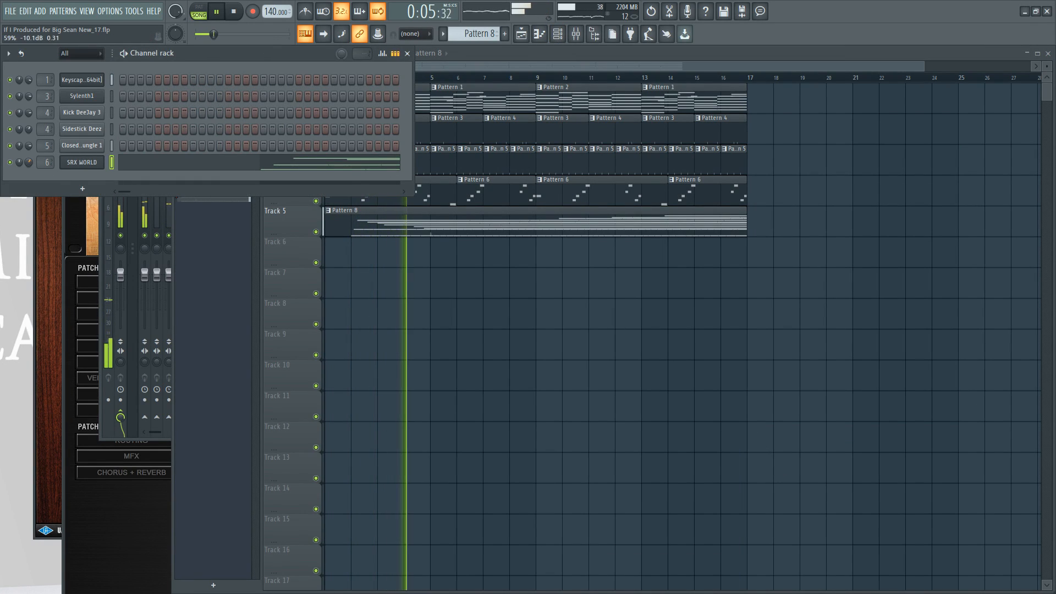
{"action": "right_click", "coordinate": [363, 297]}
{"action": "key", "text": "ctrl+n"}
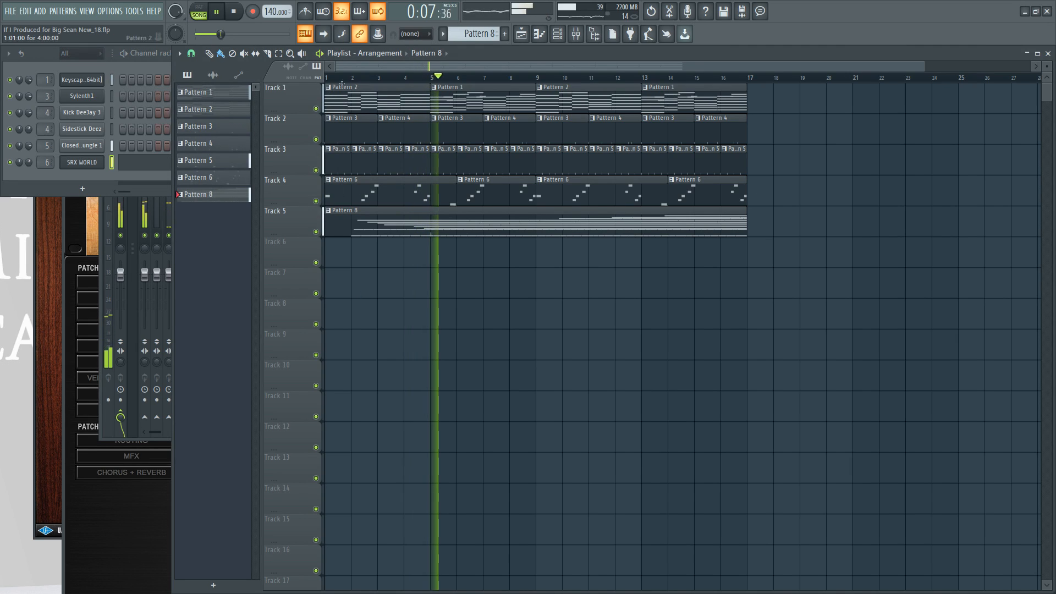
Try a 121% volume multiplier on the Kick DeeJay 3 channel, reset it to default and close the channel settings.
{"action": "left_click", "coordinate": [78, 117]}
{"action": "right_click", "coordinate": [67, 186]}
{"action": "key", "text": "c"}
{"action": "left_click_drag", "start_coordinate": [67, 186], "coordinate": [66, 175]}
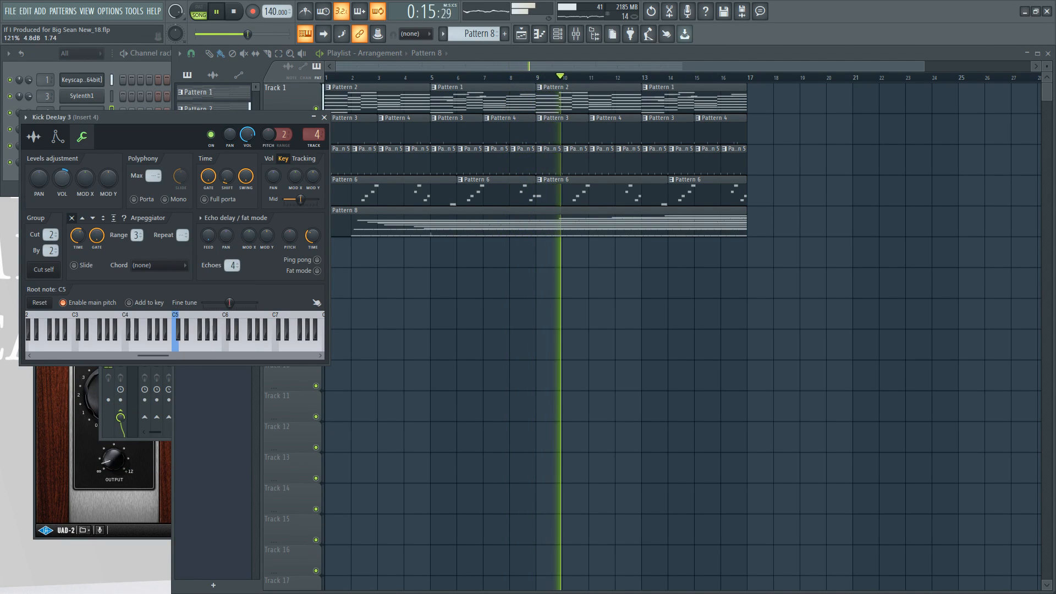
{"action": "right_click", "coordinate": [66, 182]}
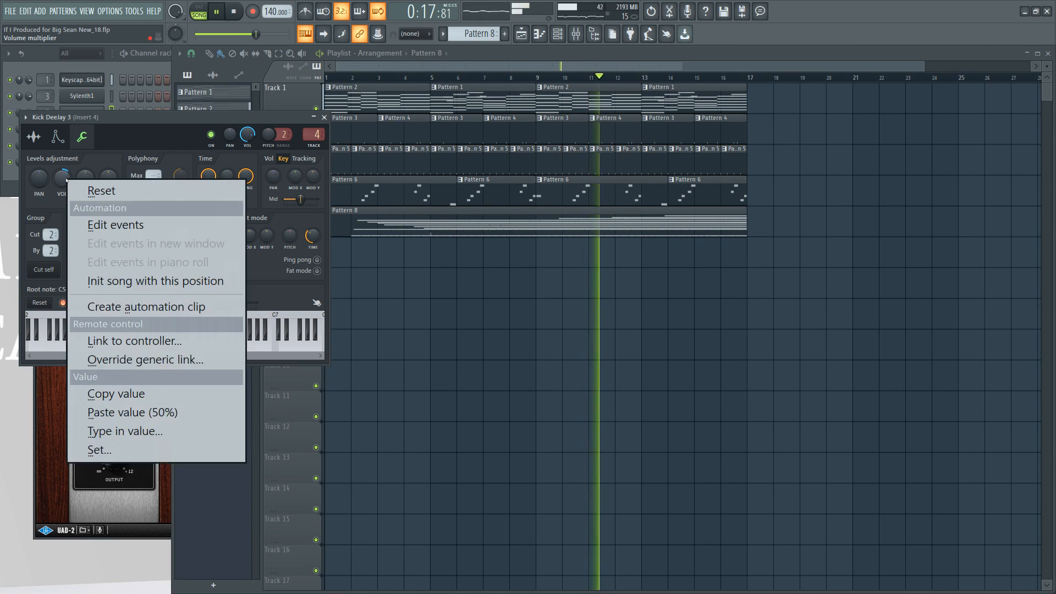
{"action": "left_click", "coordinate": [88, 190]}
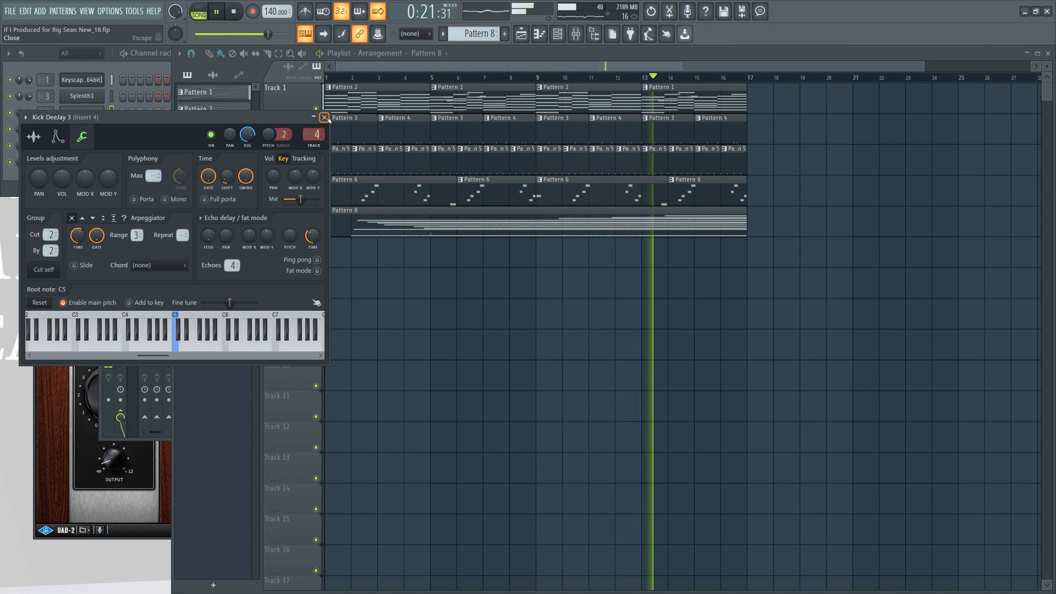
{"action": "left_click", "coordinate": [324, 117]}
Lower the Insert 5 mixer fader to about the same level as Insert 6 and save the project as a new version.
{"action": "left_click", "coordinate": [576, 34]}
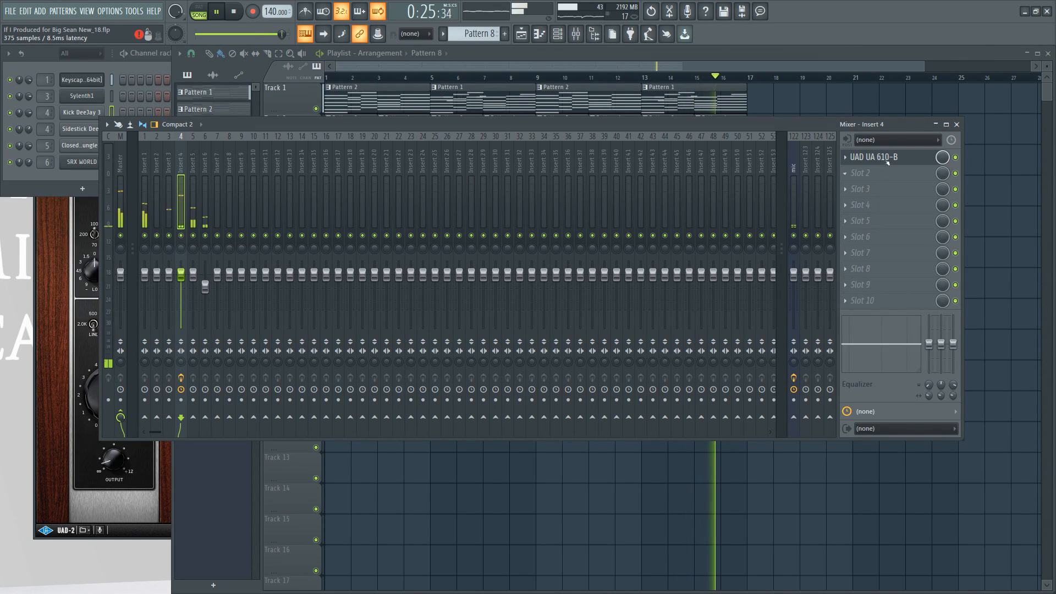
{"action": "right_click", "coordinate": [1008, 195]}
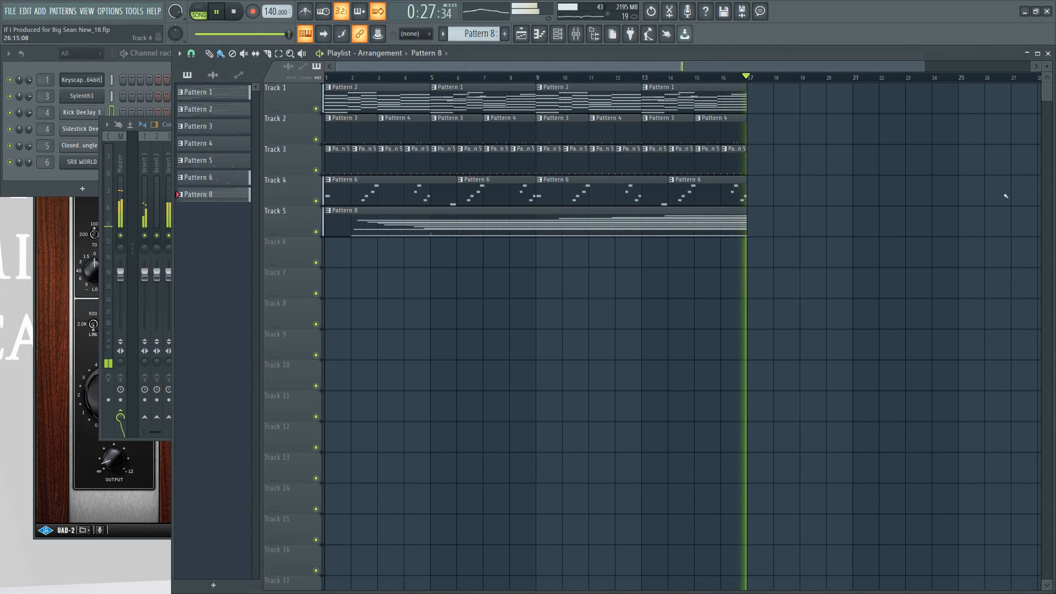
{"action": "left_click", "coordinate": [576, 34]}
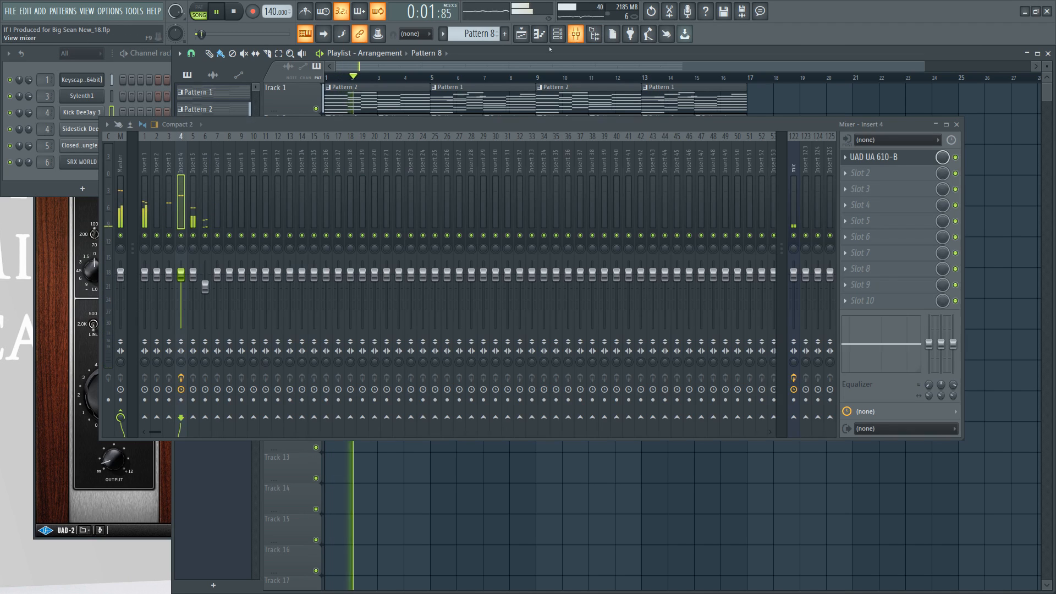
{"action": "left_click_drag", "start_coordinate": [193, 273], "coordinate": [193, 287]}
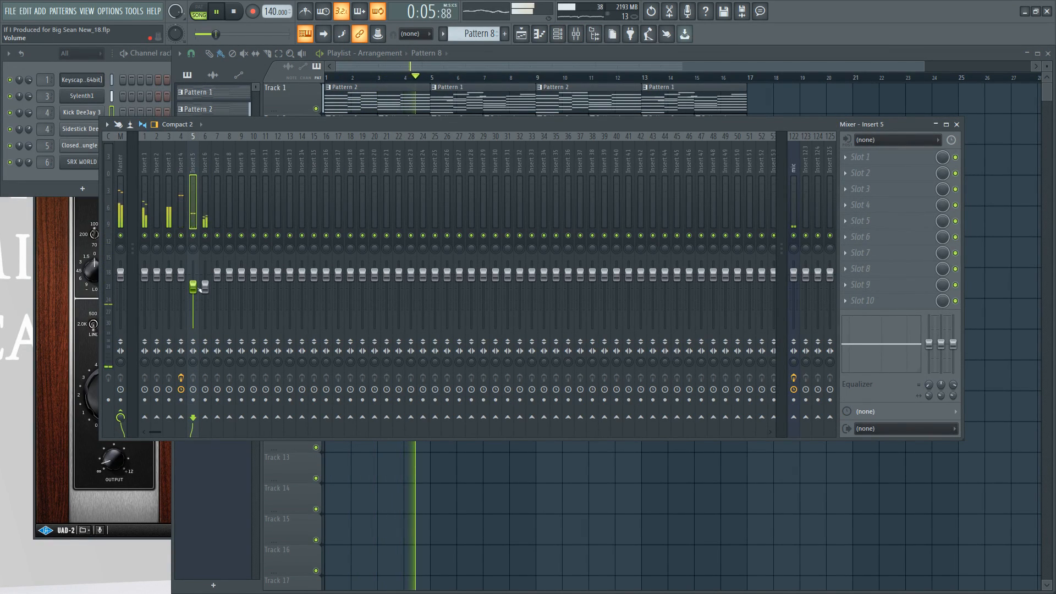
{"action": "left_click", "coordinate": [434, 512]}
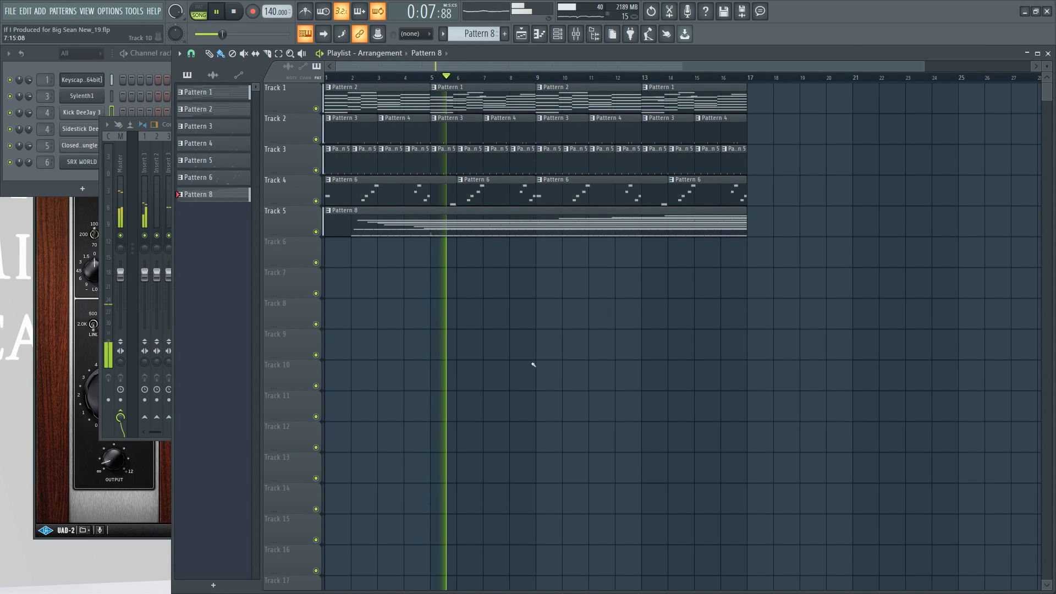
Duplicate the 16-bar arrangement on Tracks 1 to 5 so the copies start at bar 17.
{"action": "left_click_drag", "start_coordinate": [449, 229], "coordinate": [814, 218]}
{"action": "mouse_move", "coordinate": [753, 191]}
{"action": "left_mouse_down"}
{"action": "mouse_move", "coordinate": [328, 101]}
{"action": "mouse_move", "coordinate": [761, 107]}
{"action": "left_mouse_up"}
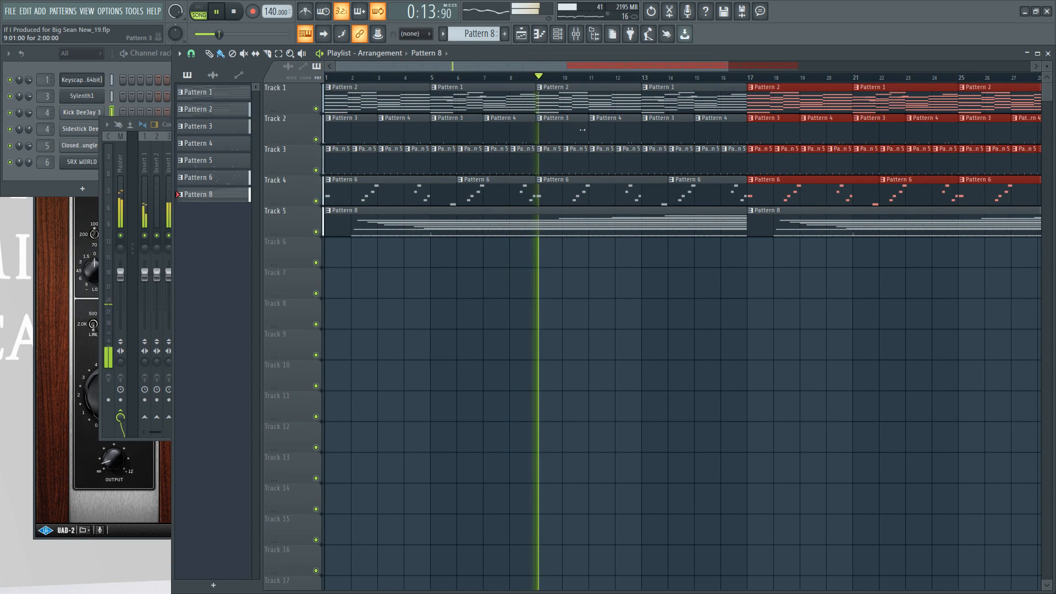
Start a new pattern, add a second Keyscape [64bit] channel and load the LA Custom C7 Grand Piano patch.
{"action": "left_click", "coordinate": [557, 35]}
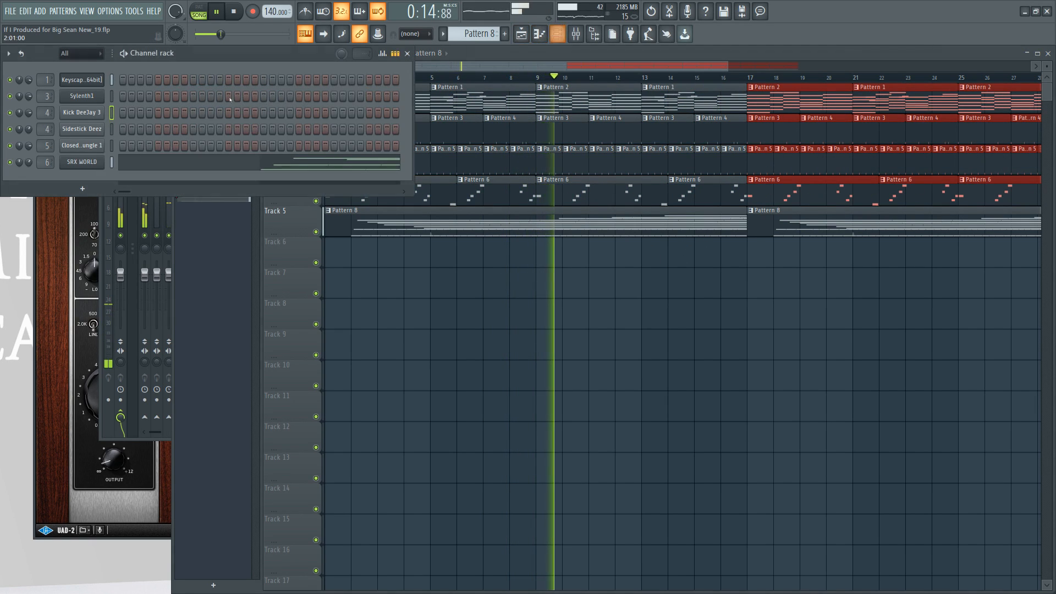
{"action": "left_click", "coordinate": [504, 34]}
{"action": "left_click", "coordinate": [233, 11]}
{"action": "left_click", "coordinate": [83, 189]}
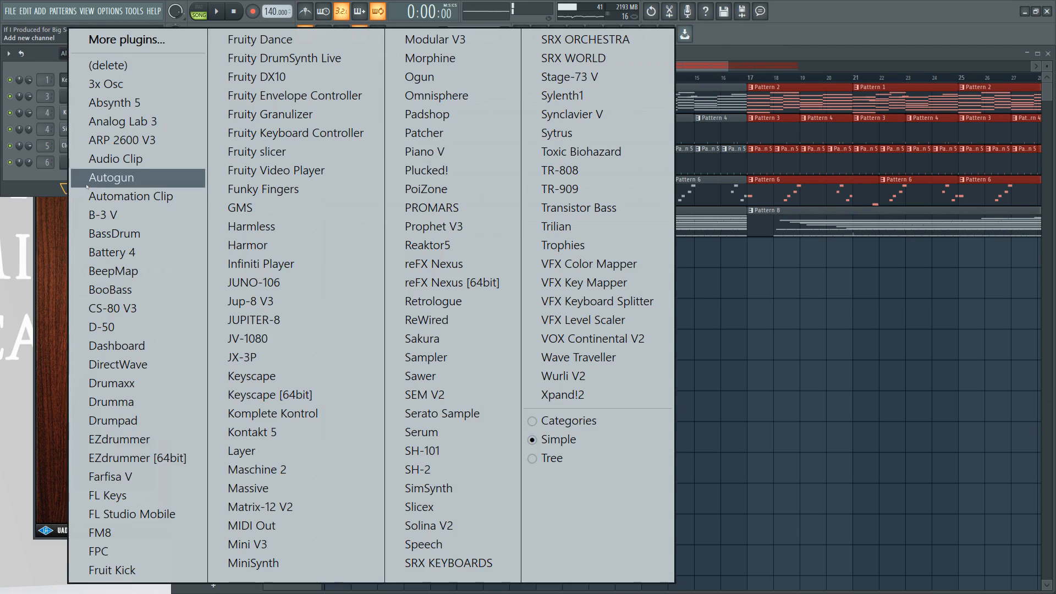
{"action": "left_click", "coordinate": [292, 396]}
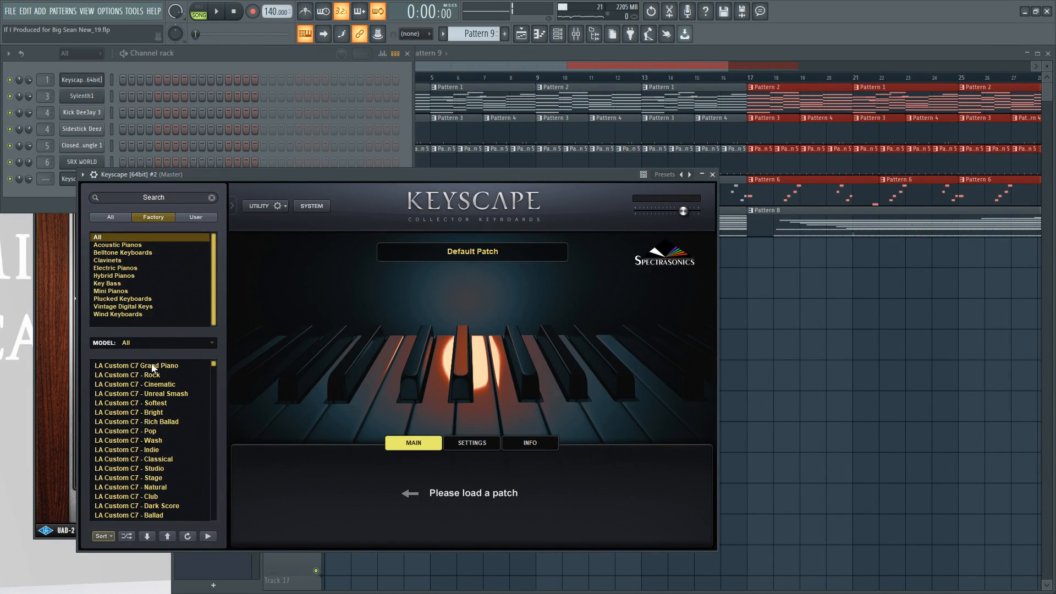
{"action": "left_click", "coordinate": [150, 374]}
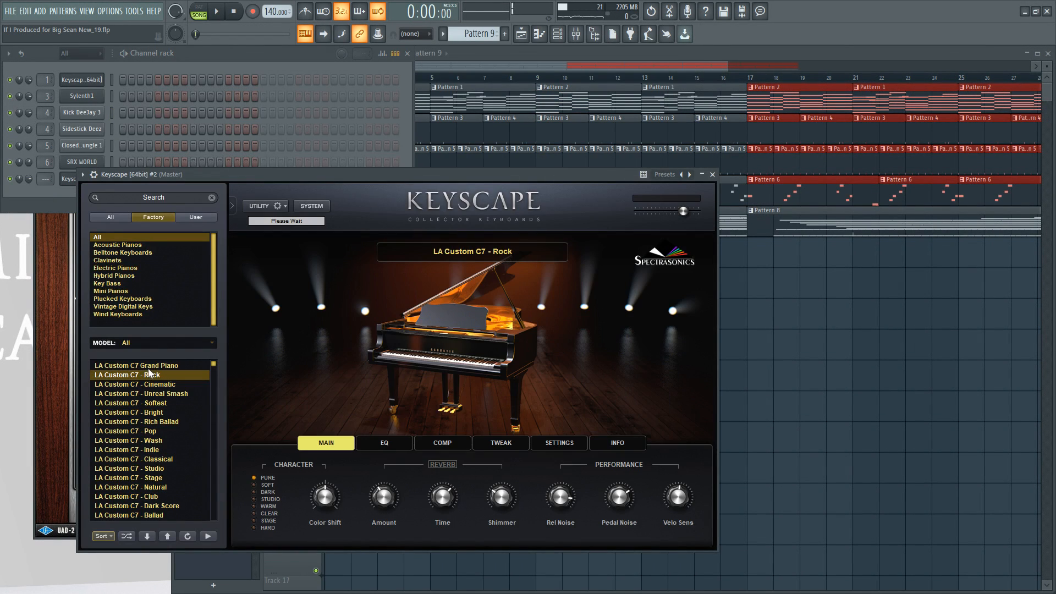
{"action": "left_click", "coordinate": [155, 364]}
{"action": "scroll", "coordinate": [480, 36], "scroll_direction": "down", "scroll_amount": 8}
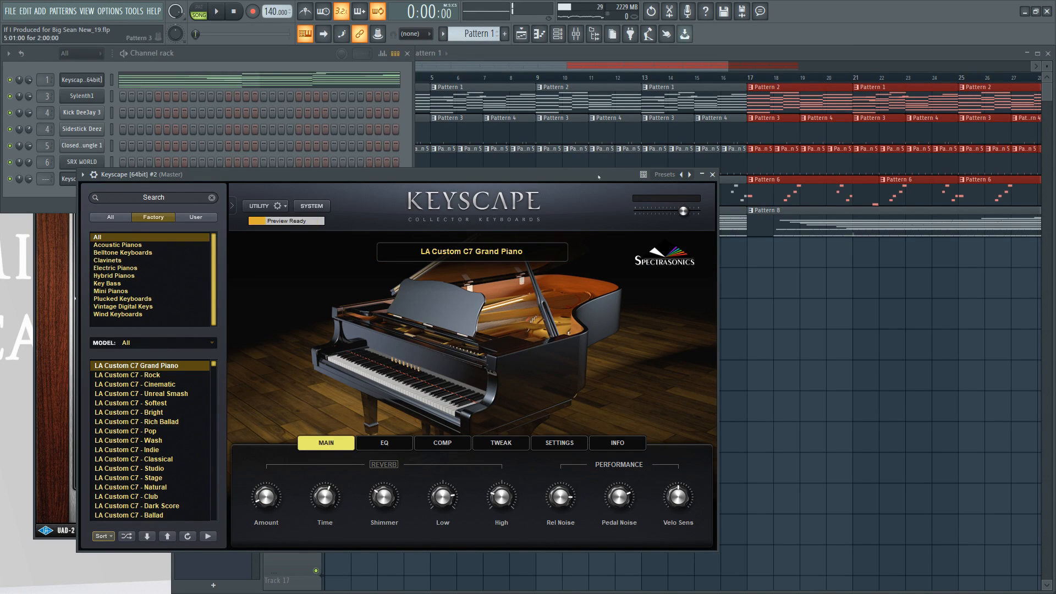
Merge the first two pattern clips on Track 1, bars 1 to 9, into a single pattern clip.
{"action": "left_click", "coordinate": [742, 248]}
{"action": "left_click_drag", "start_coordinate": [458, 94], "coordinate": [308, 93]}
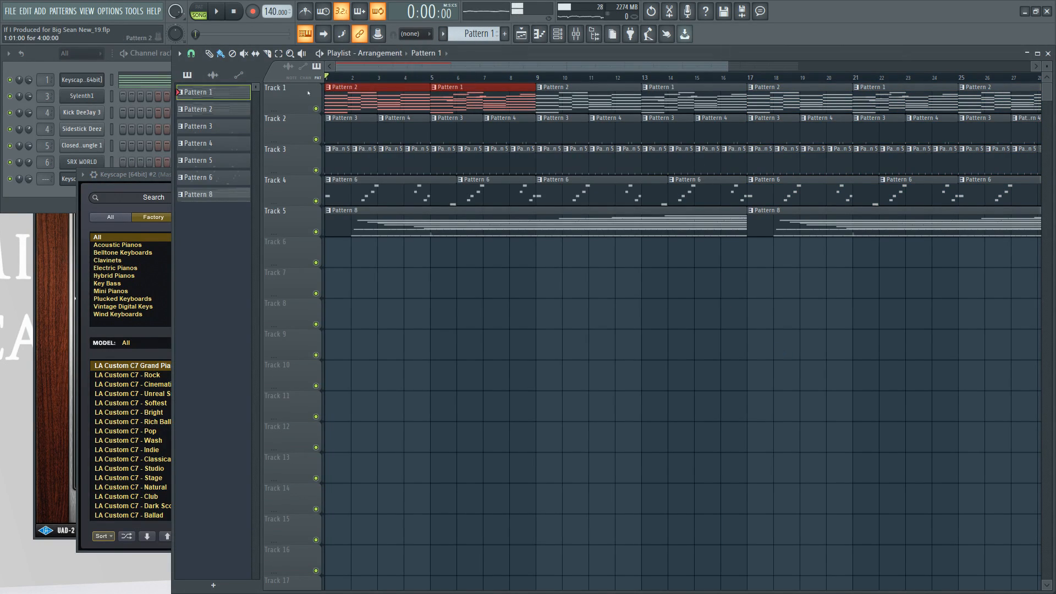
{"action": "left_click", "coordinate": [179, 54]}
{"action": "mouse_move", "coordinate": [209, 73]}
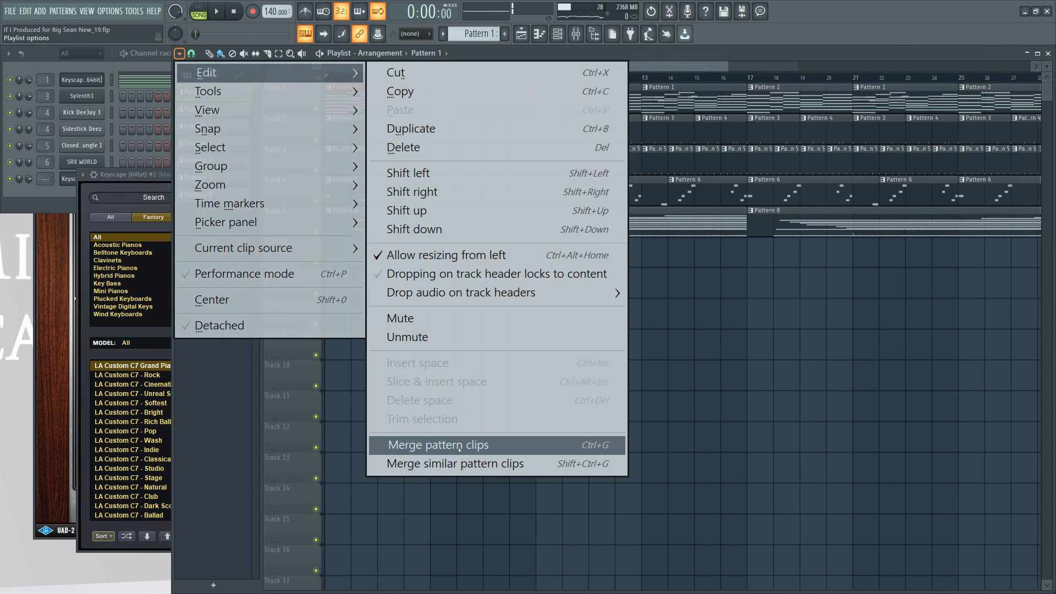
{"action": "left_click", "coordinate": [459, 447]}
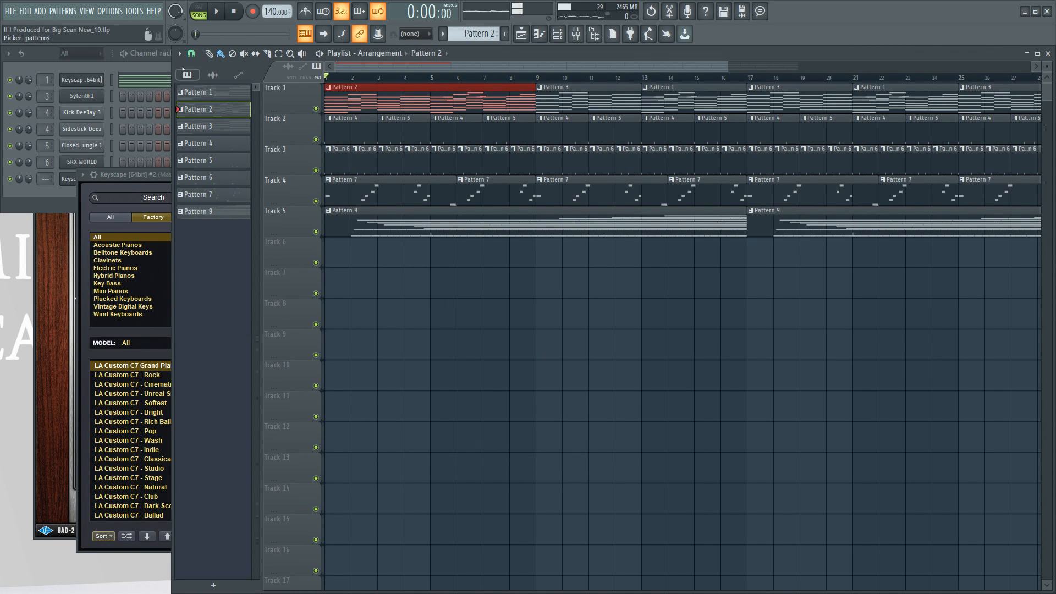
Copy the merged Keyscape chords into the second Keyscape channel in an empty pattern and route that channel to Insert 7.
{"action": "left_click", "coordinate": [153, 61]}
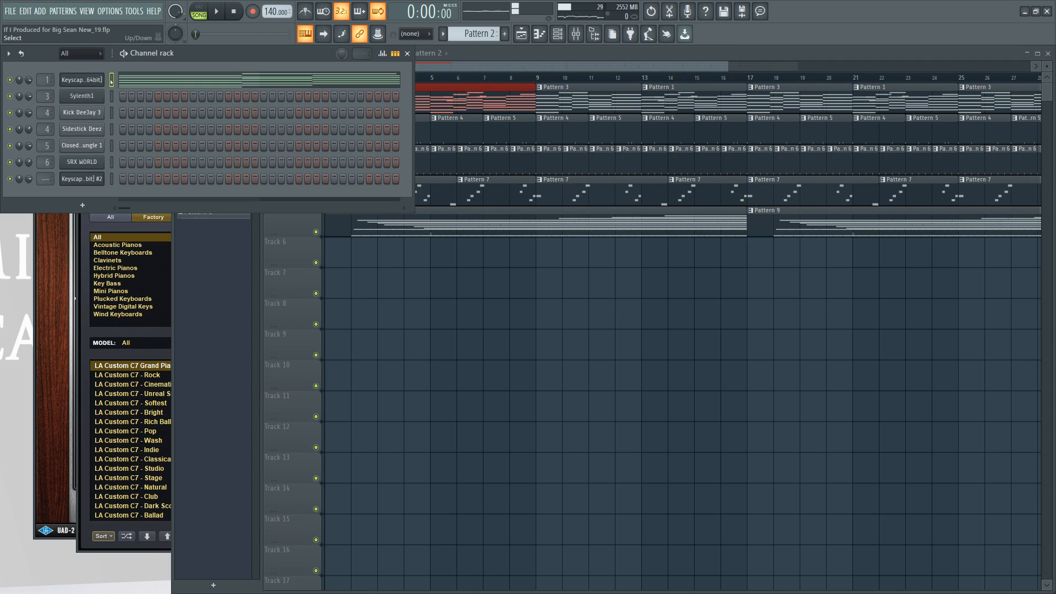
{"action": "left_click", "coordinate": [519, 346]}
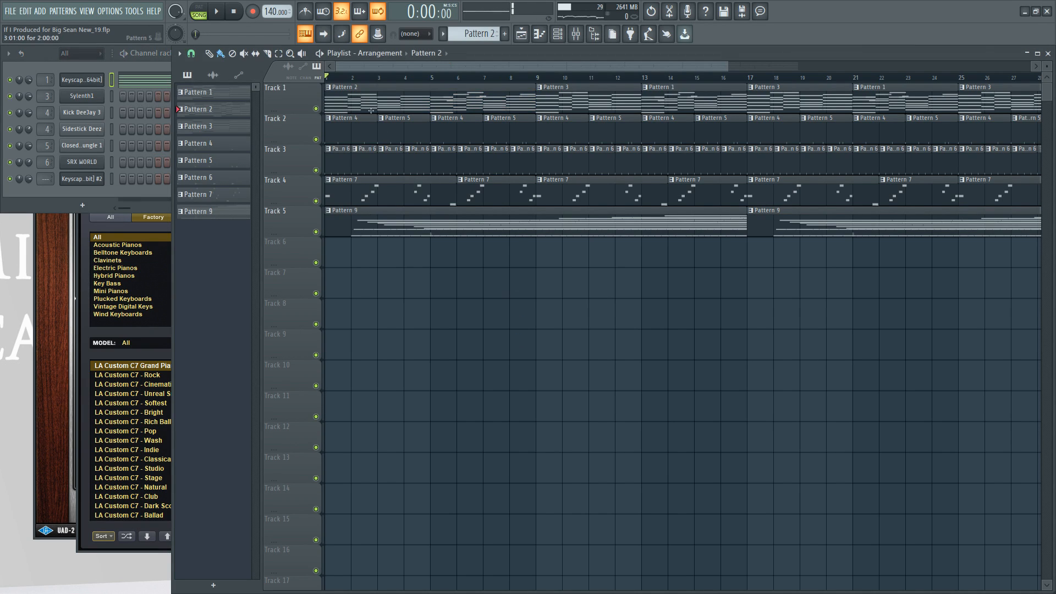
{"action": "left_click", "coordinate": [134, 192]}
{"action": "left_click", "coordinate": [477, 33]}
{"action": "left_click", "coordinate": [601, 49]}
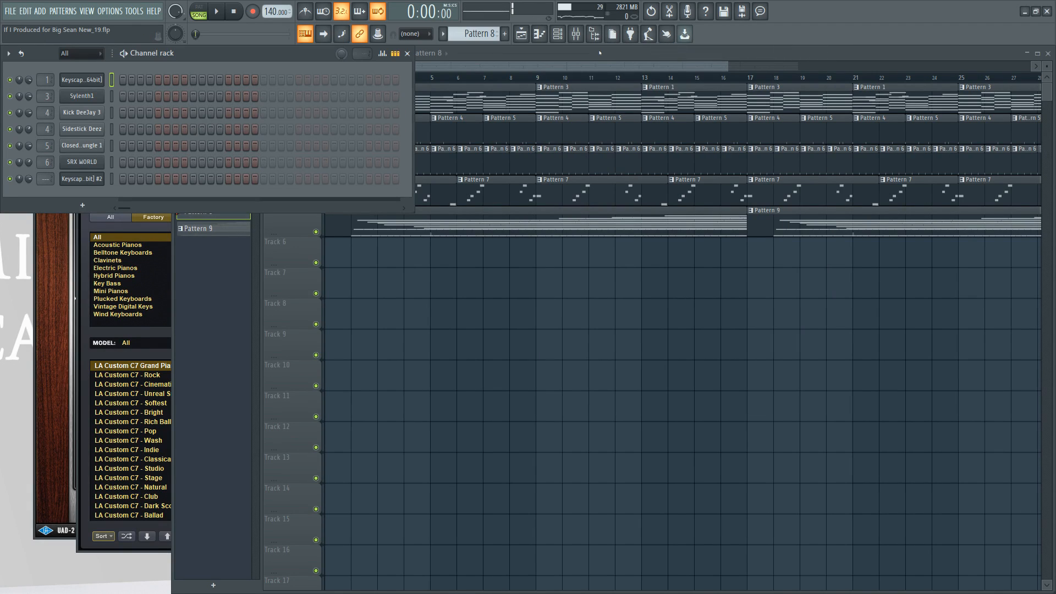
{"action": "left_click", "coordinate": [110, 180]}
{"action": "key", "text": "ctrl+v"}
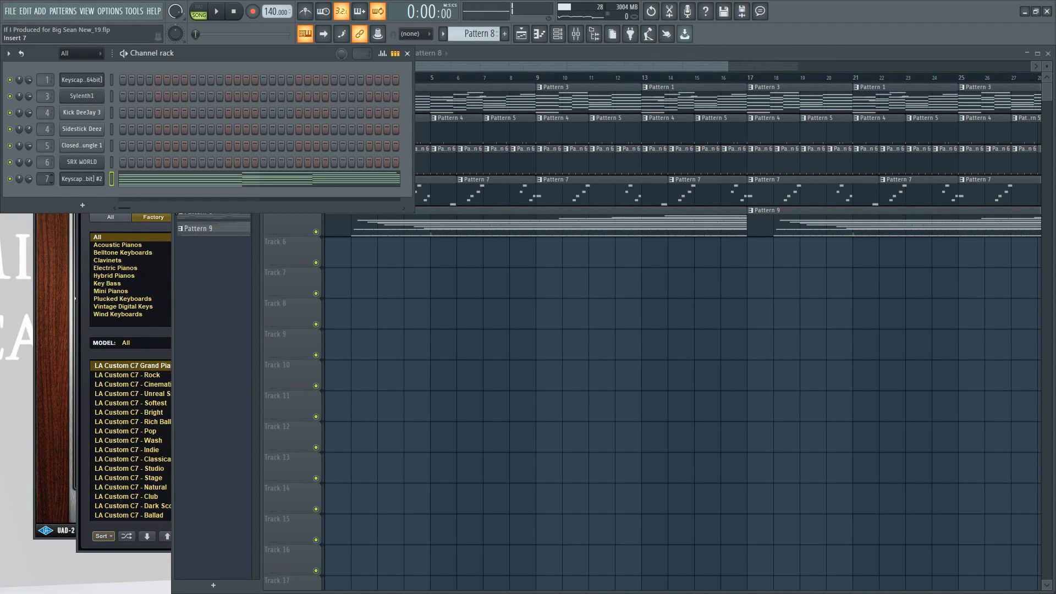
Place the grand piano pattern on Track 6 at bars 1 and 9, delete Track 1's merged clip at bar 1 and save.
{"action": "left_click", "coordinate": [373, 343]}
{"action": "left_click", "coordinate": [328, 255]}
{"action": "right_click", "coordinate": [377, 100]}
{"action": "key", "text": "space"}
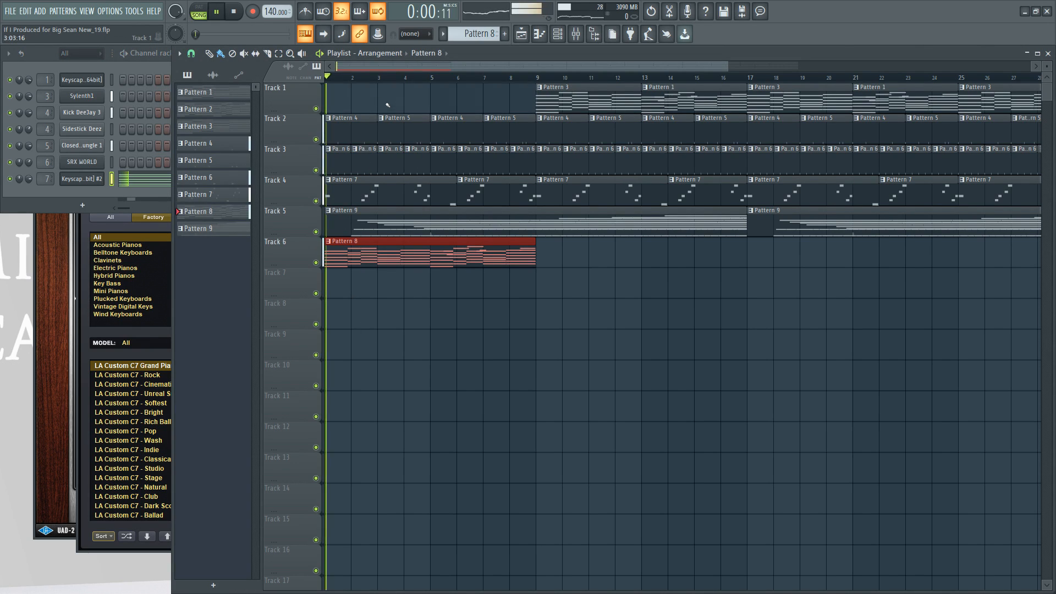
{"action": "left_click", "coordinate": [549, 252]}
{"action": "key", "text": "ctrl+s"}
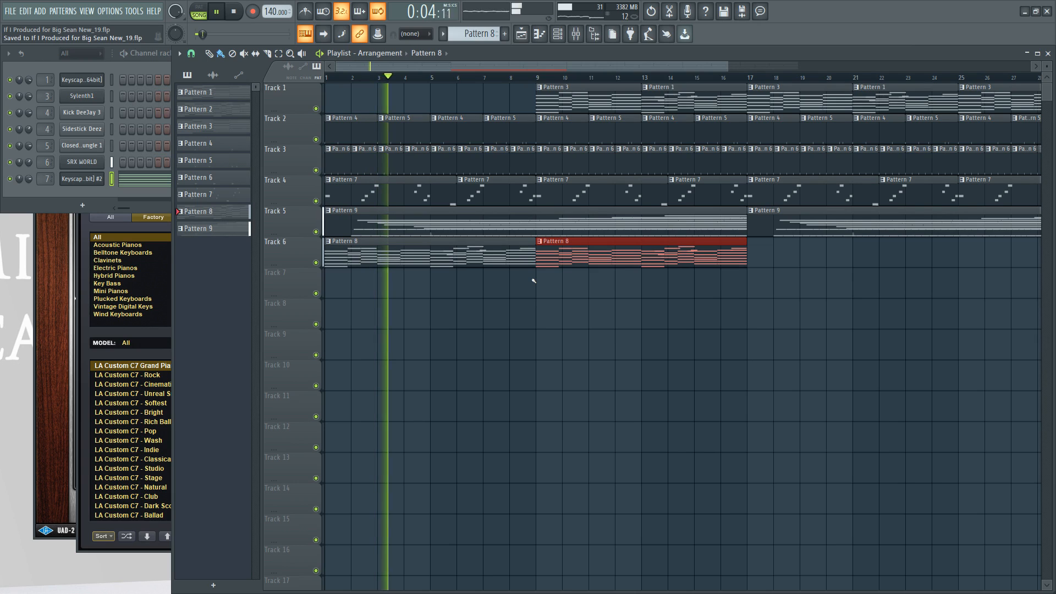
{"action": "left_click", "coordinate": [541, 330], "text": "ctrl"}
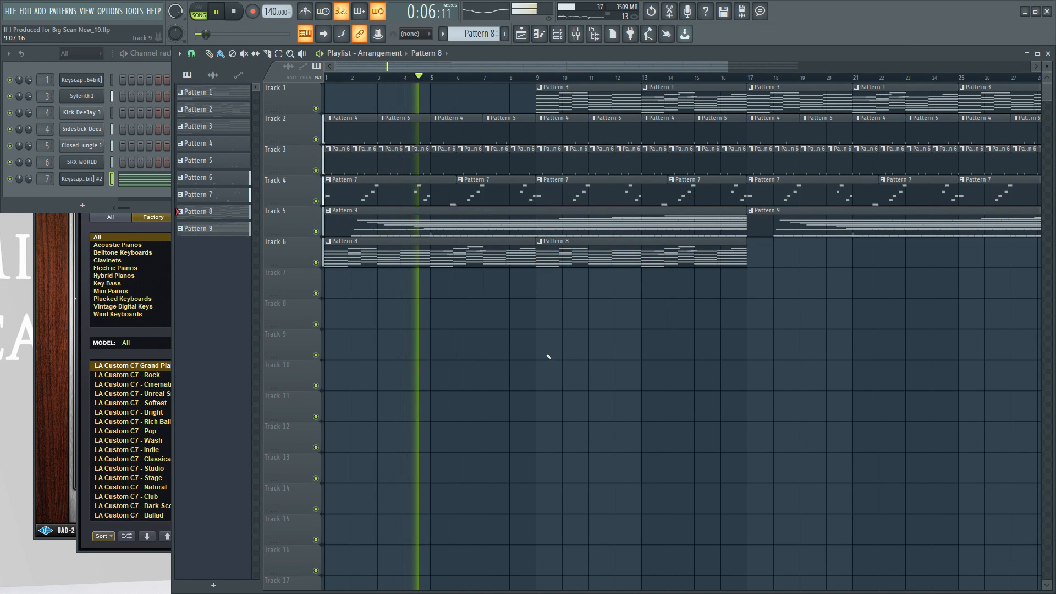
Stop playback and delete the two Rhodes chord clips between bars 9 and 17 on Track 1.
{"action": "left_click", "coordinate": [557, 34]}
{"action": "left_click_drag", "start_coordinate": [478, 34], "coordinate": [477, 49]}
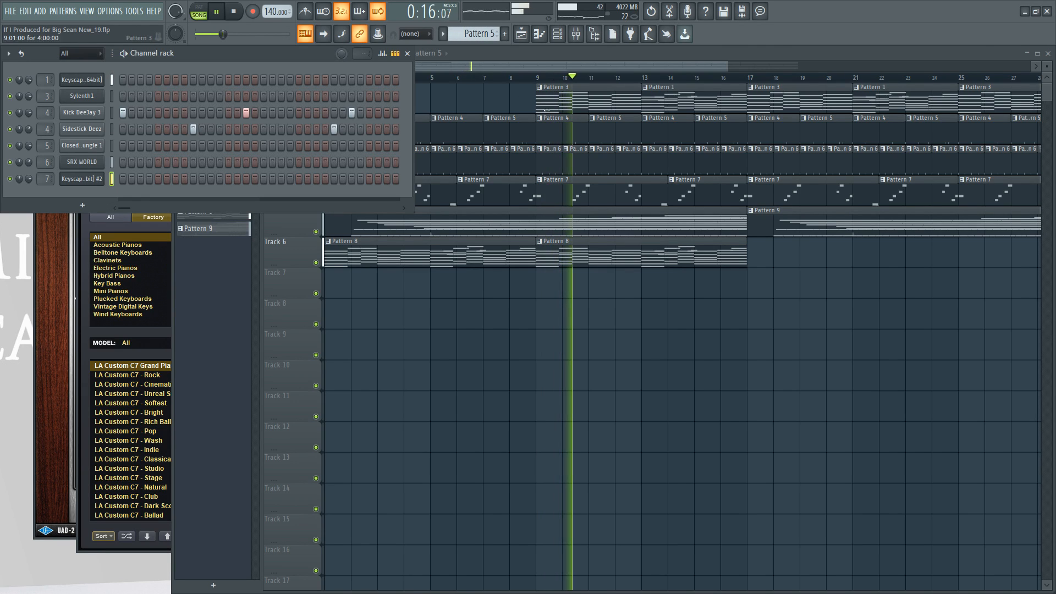
{"action": "scroll", "coordinate": [578, 86], "scroll_direction": "down", "scroll_amount": 1}
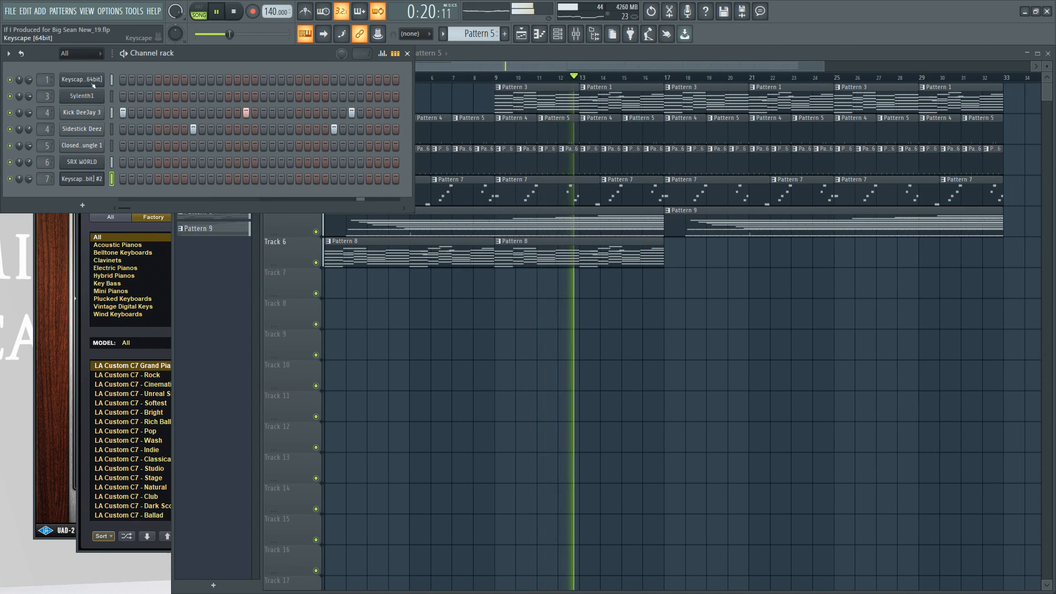
{"action": "key", "text": "F5"}
{"action": "left_click_drag", "start_coordinate": [572, 101], "coordinate": [632, 103]}
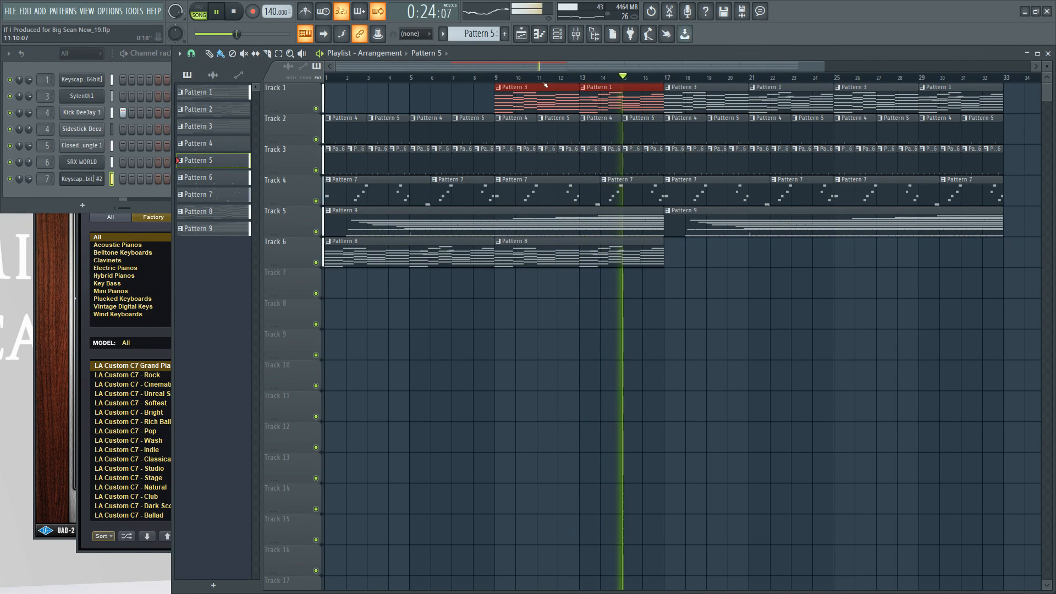
{"action": "key", "text": "space"}
{"action": "key", "text": "Delete"}
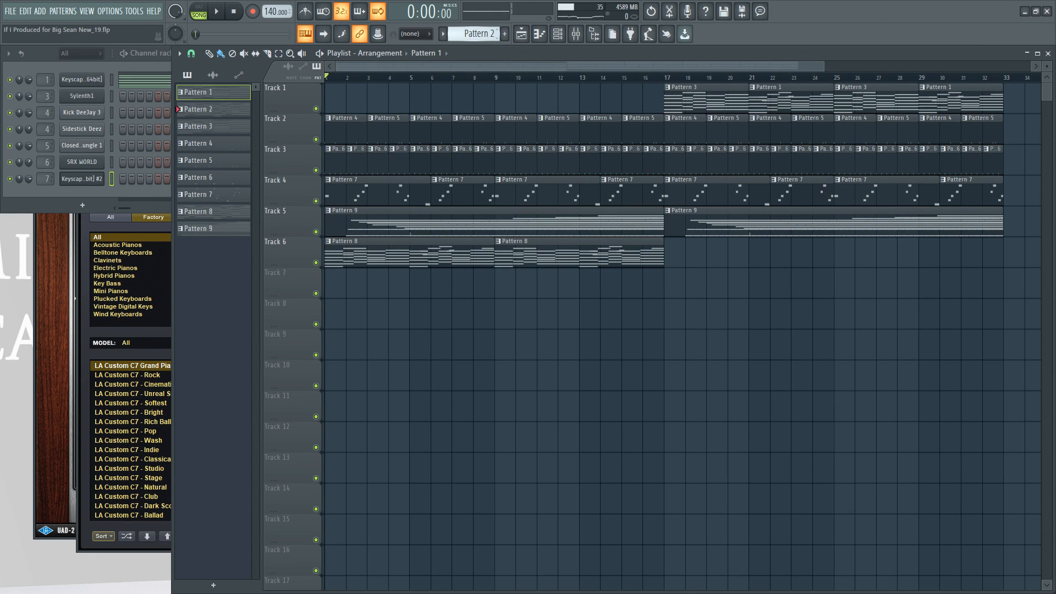
Place the merged Pattern 2 on Track 1 at bars 9 and 25, removing the four old clips from bar 17 onward.
{"action": "left_click", "coordinate": [494, 102]}
{"action": "right_click", "coordinate": [711, 106]}
{"action": "right_click", "coordinate": [780, 102]}
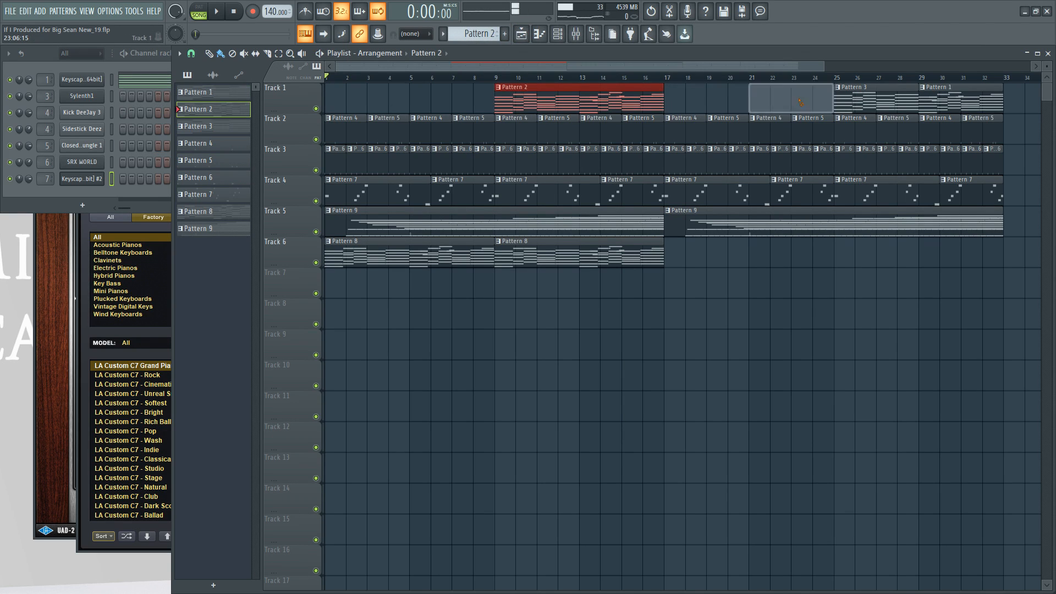
{"action": "right_click", "coordinate": [863, 97]}
{"action": "right_click", "coordinate": [932, 92]}
{"action": "left_click", "coordinate": [846, 91]}
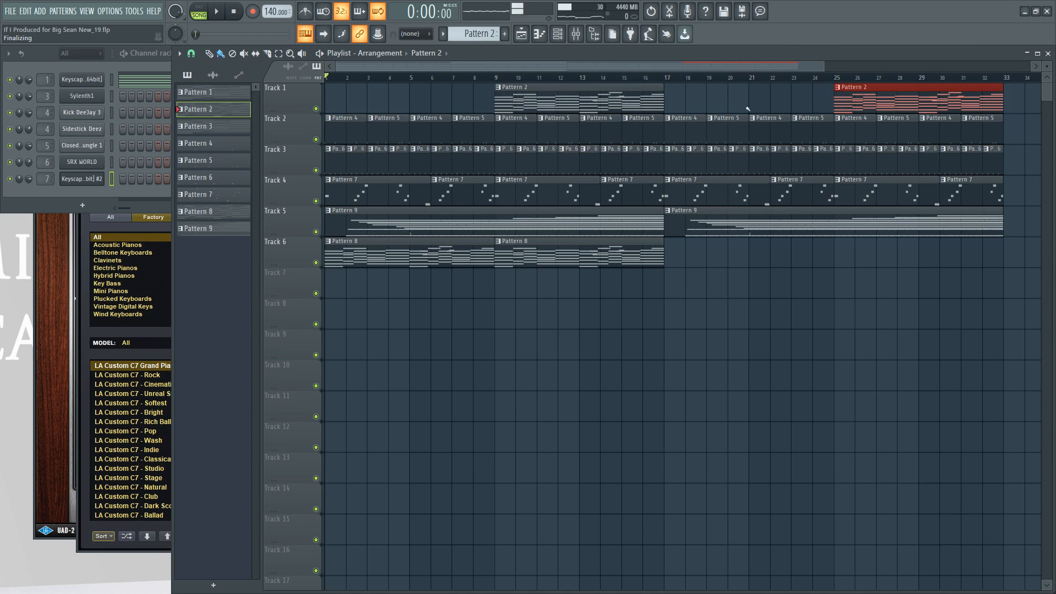
Transpose all Keyscape notes in Pattern 2 up one octave, audition the pattern and close the piano roll.
{"action": "double_click", "coordinate": [538, 105]}
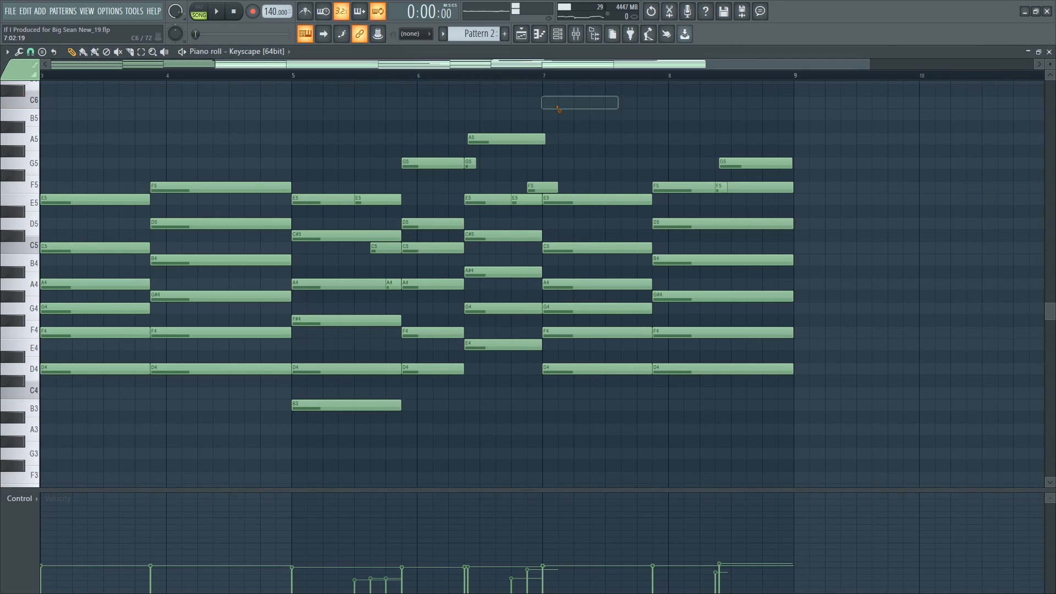
{"action": "key", "text": "ctrl+Up"}
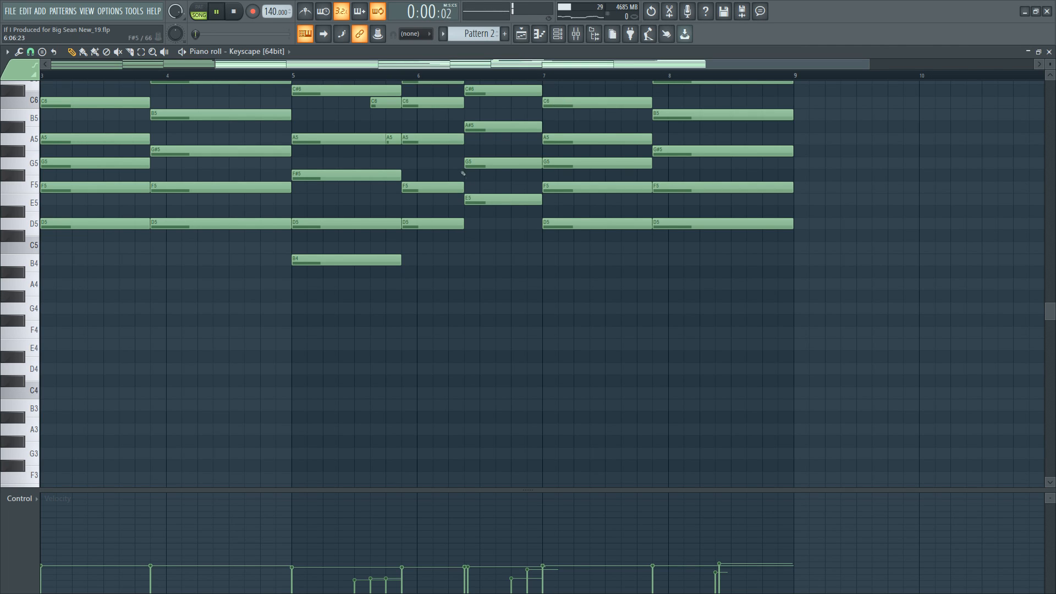
{"action": "key", "text": "space"}
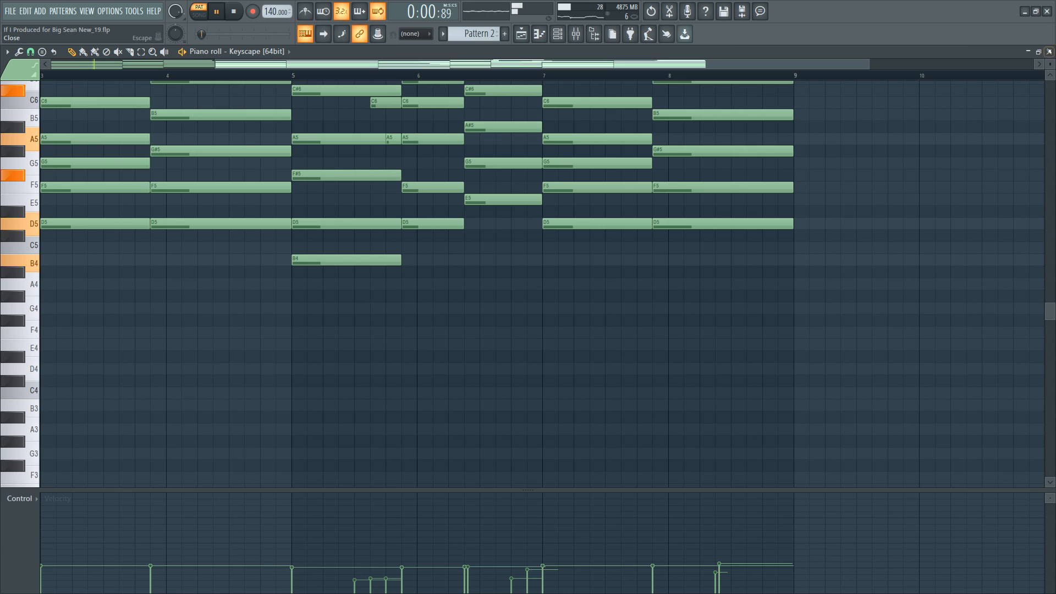
{"action": "scroll", "coordinate": [626, 77], "scroll_direction": "down", "scroll_amount": 2}
{"action": "scroll", "coordinate": [626, 77], "scroll_direction": "up", "scroll_amount": 1}
{"action": "scroll", "coordinate": [626, 77], "scroll_direction": "down", "scroll_amount": 1}
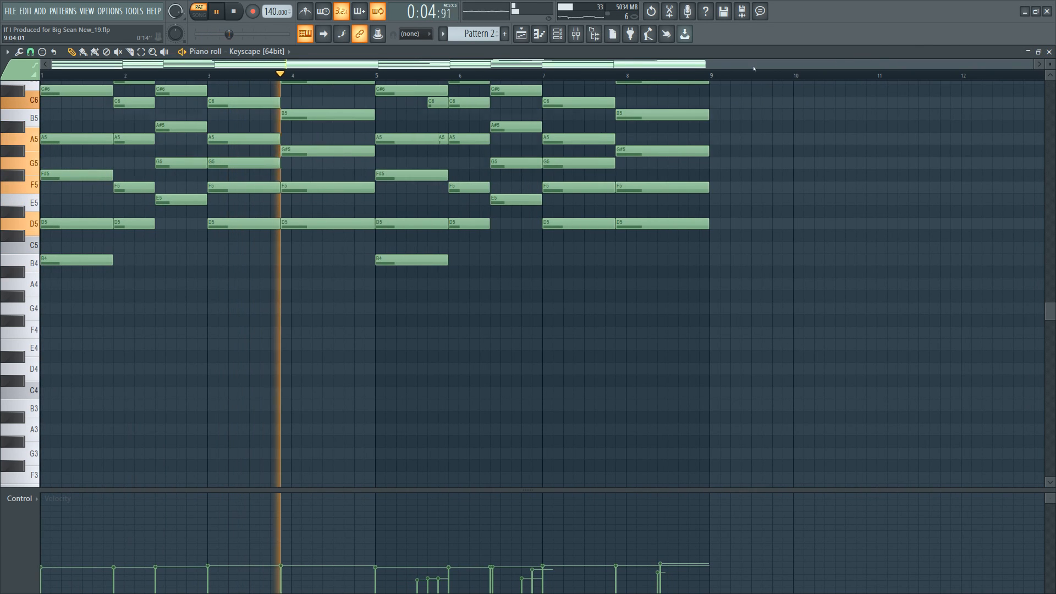
{"action": "left_click", "coordinate": [1048, 52]}
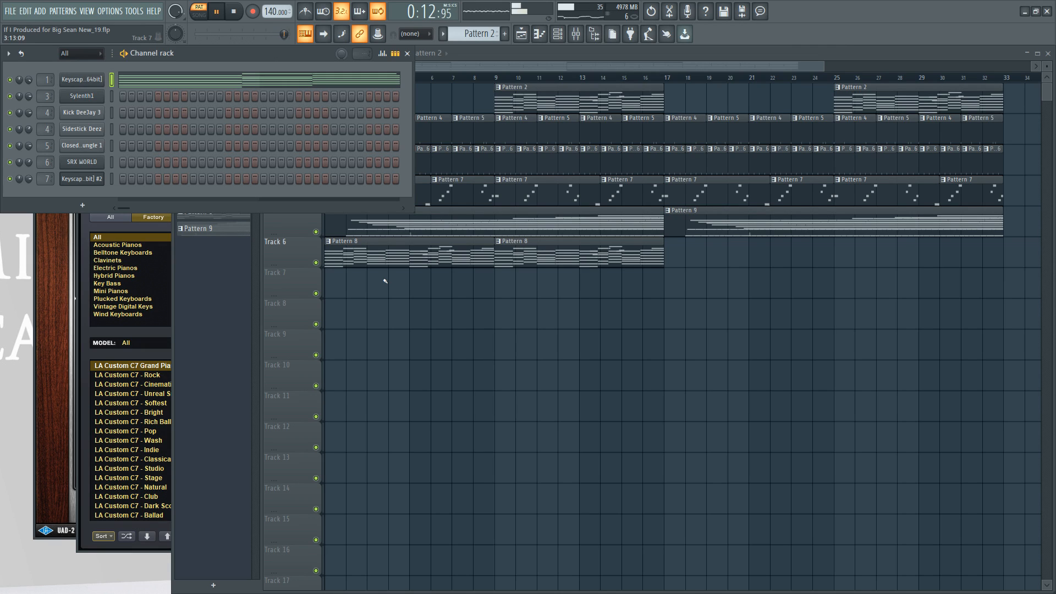
Play the song from bar 9 and increase the time shift in the first Keyscape channel's detailed settings.
{"action": "right_click", "coordinate": [461, 347]}
{"action": "left_click", "coordinate": [493, 77]}
{"action": "key", "text": "space"}
{"action": "left_click", "coordinate": [556, 34]}
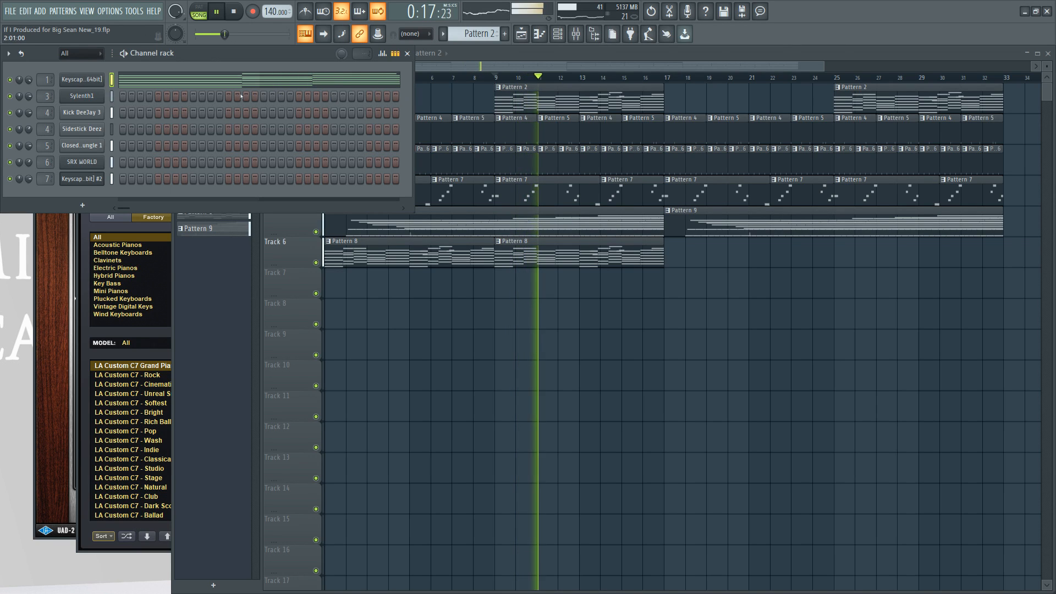
{"action": "left_click", "coordinate": [95, 81]}
{"action": "left_click", "coordinate": [81, 138]}
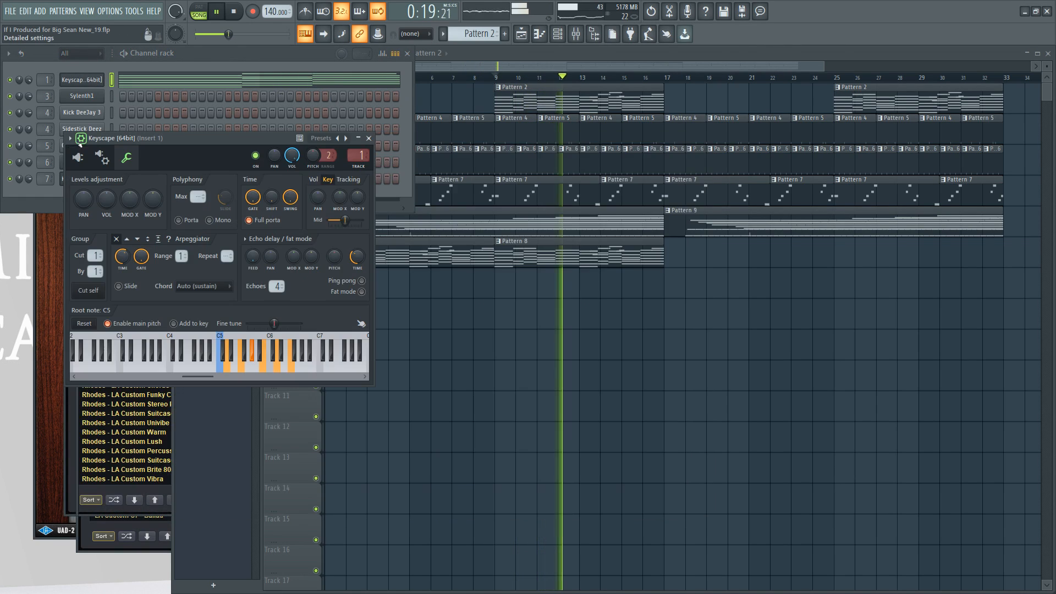
{"action": "key", "text": "space"}
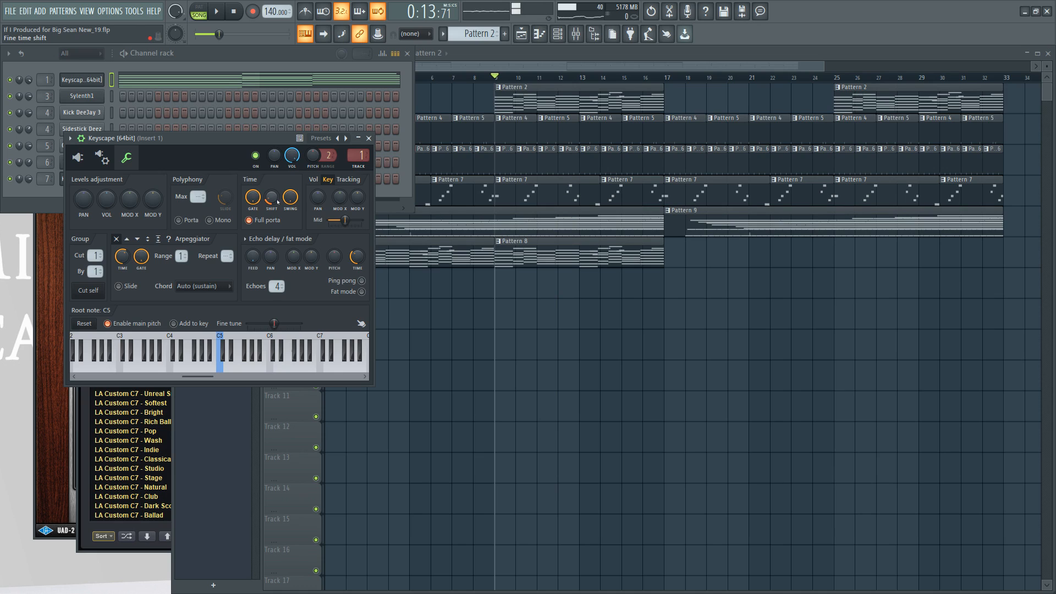
{"action": "key", "text": "space"}
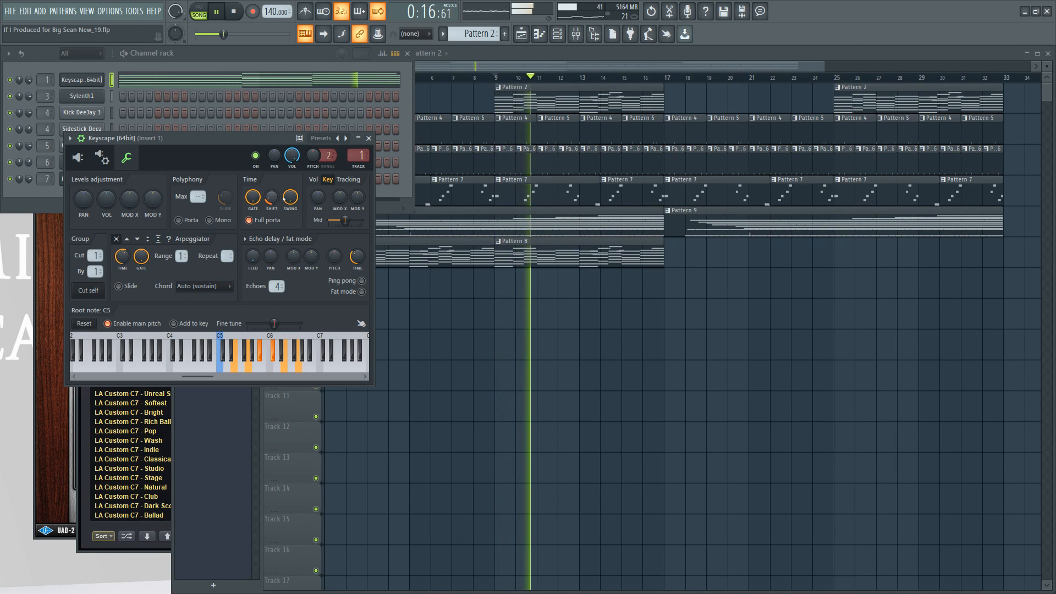
Return to the playlist and save the project as new versions ending in _20 and _21.
{"action": "right_click", "coordinate": [430, 309]}
{"action": "key", "text": "ctrl+s"}
{"action": "key", "text": "ctrl+n"}
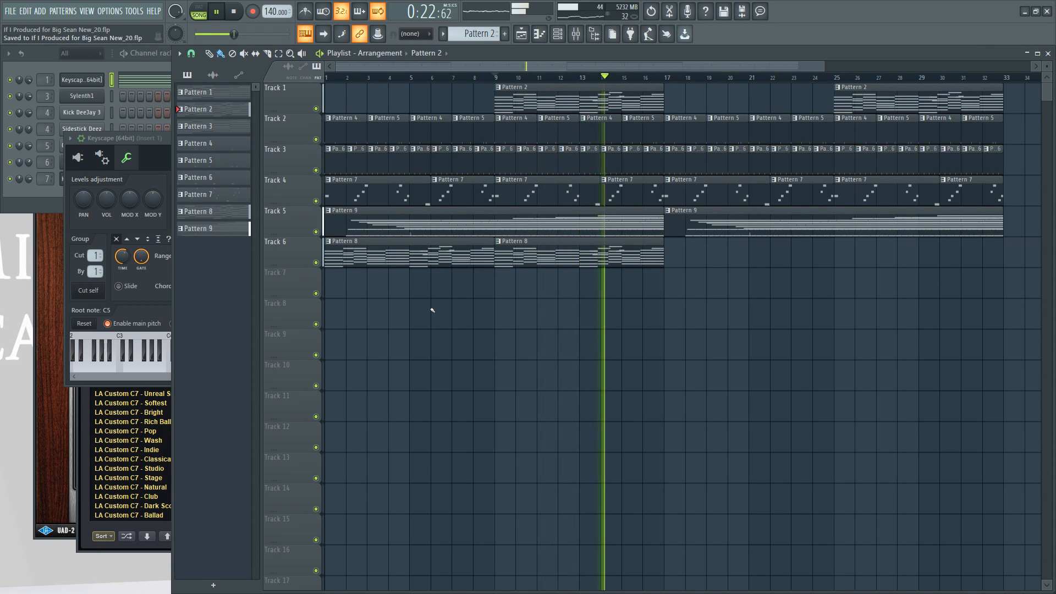
{"action": "key", "text": "ctrl+n"}
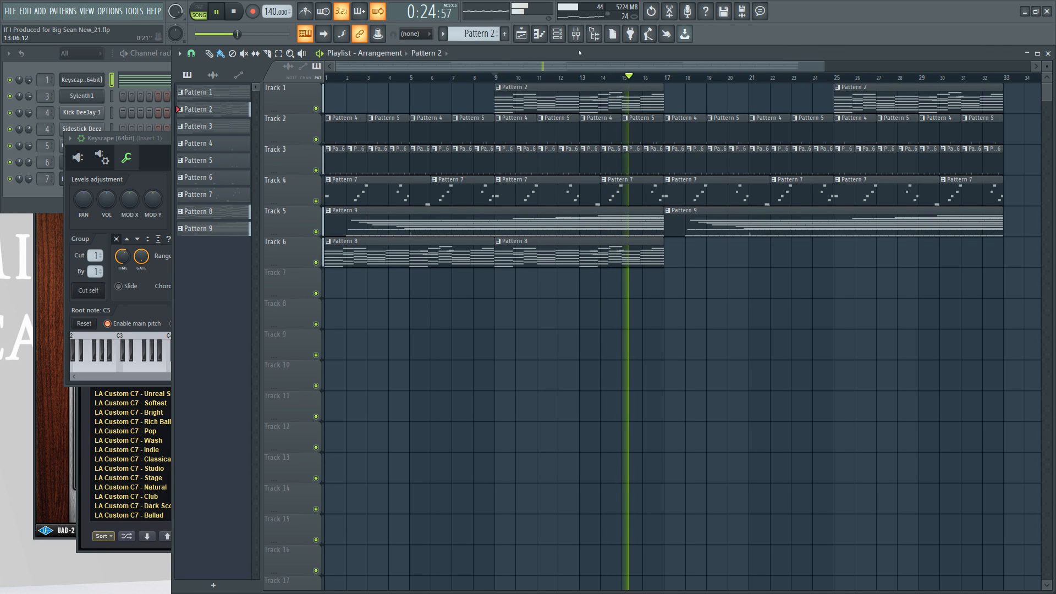
Stop playback and make the Track 1 Pattern 2 clip at bar 9 a unique pattern.
{"action": "scroll", "coordinate": [591, 81], "scroll_direction": "down", "scroll_amount": 2}
{"action": "key", "text": "space"}
{"action": "scroll", "coordinate": [552, 81], "scroll_direction": "up", "scroll_amount": 2}
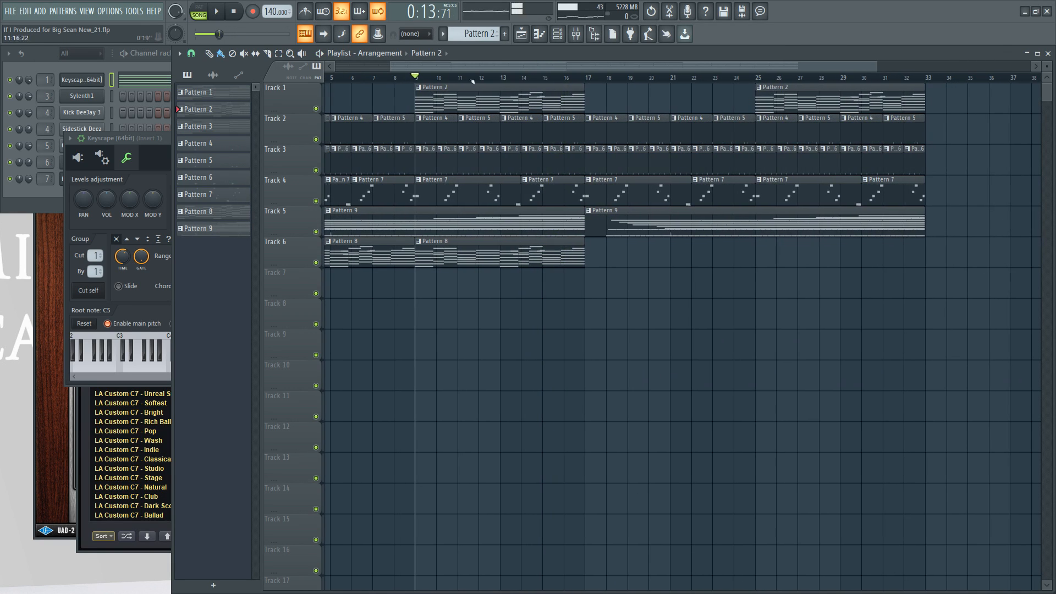
{"action": "right_click", "coordinate": [417, 89]}
{"action": "left_click", "coordinate": [445, 212]}
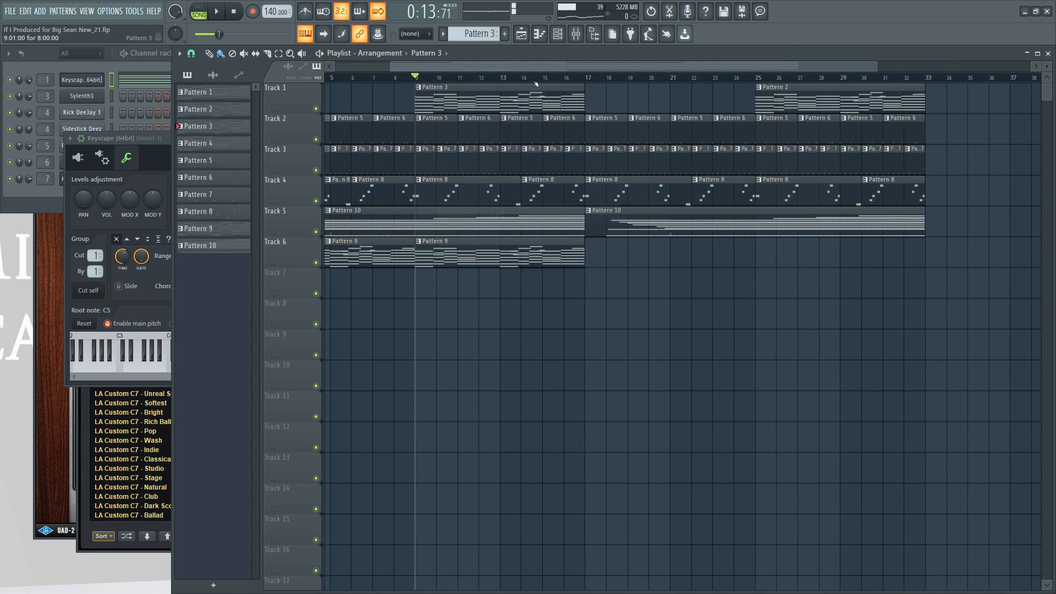
Select bars 13 to 17 in the playlist and open the Pattern 3 clip's Keyscape notes in the piano roll during playback.
{"action": "left_click_drag", "start_coordinate": [500, 79], "coordinate": [585, 80]}
{"action": "key", "text": "space"}
{"action": "double_click", "coordinate": [530, 99]}
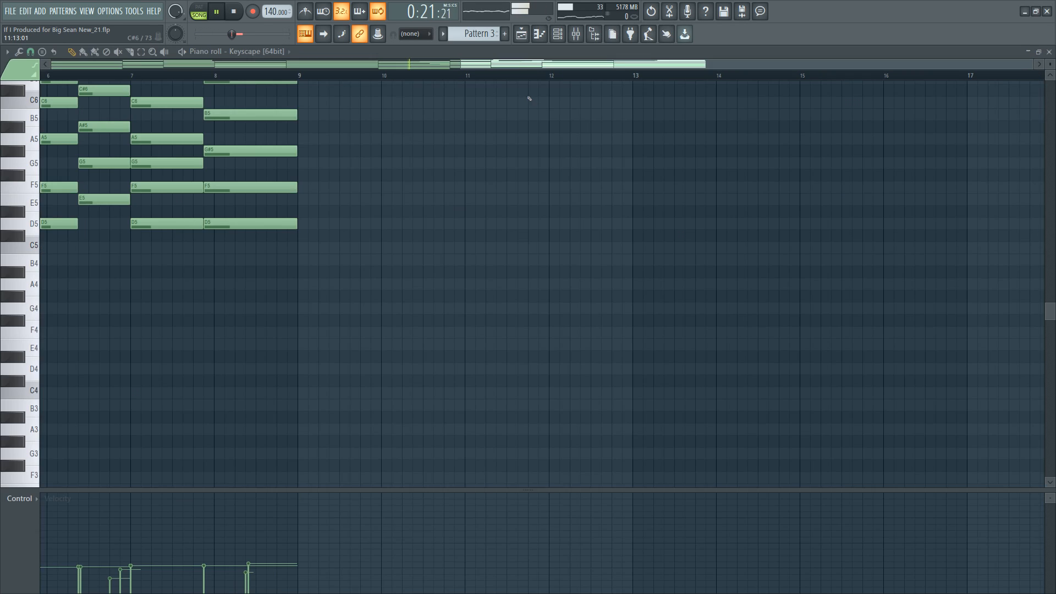
{"action": "scroll", "coordinate": [319, 135], "scroll_direction": "up", "scroll_amount": 1}
{"action": "scroll", "coordinate": [317, 137], "scroll_direction": "up", "scroll_amount": 4}
{"action": "scroll", "coordinate": [291, 151], "scroll_direction": "left", "scroll_amount": 3}
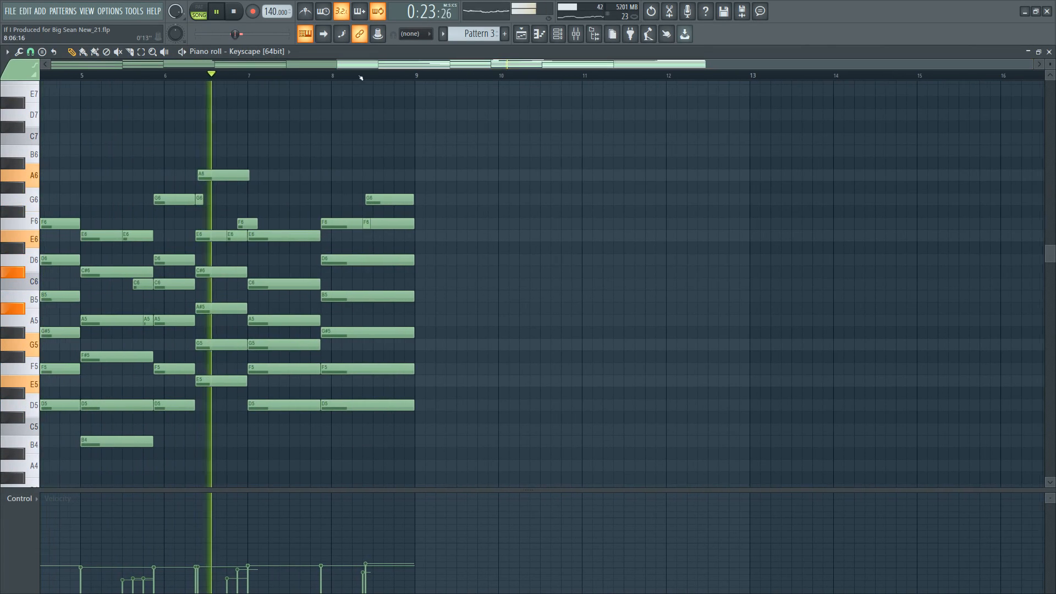
{"action": "key", "text": "space"}
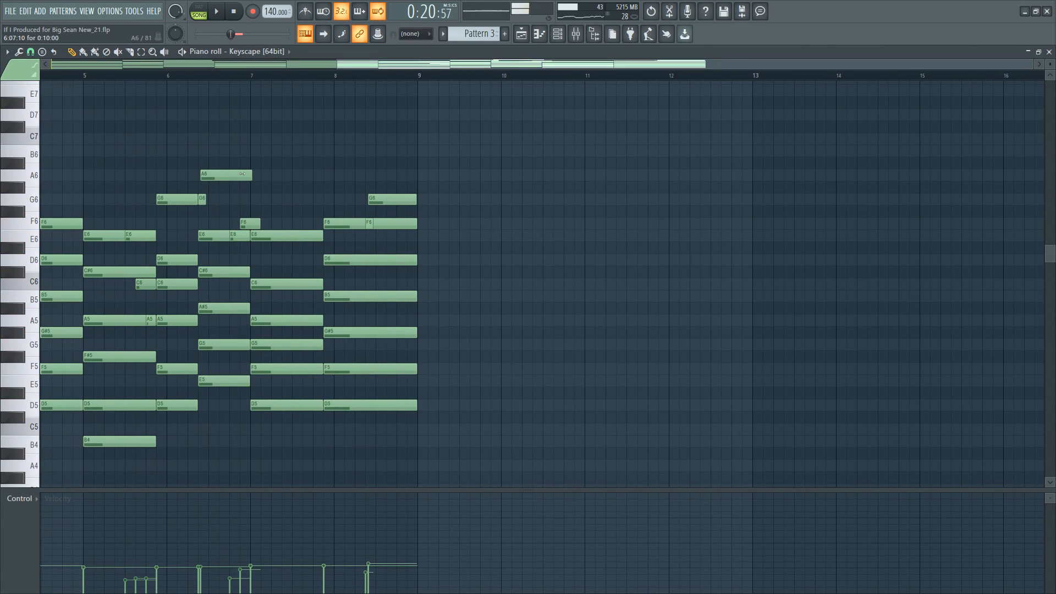
Set the piano roll snap to 1/3 beat, add a short G6 note at 6:13:00 and audition it.
{"action": "left_click", "coordinate": [31, 52]}
{"action": "left_click", "coordinate": [63, 286]}
{"action": "key", "text": "space"}
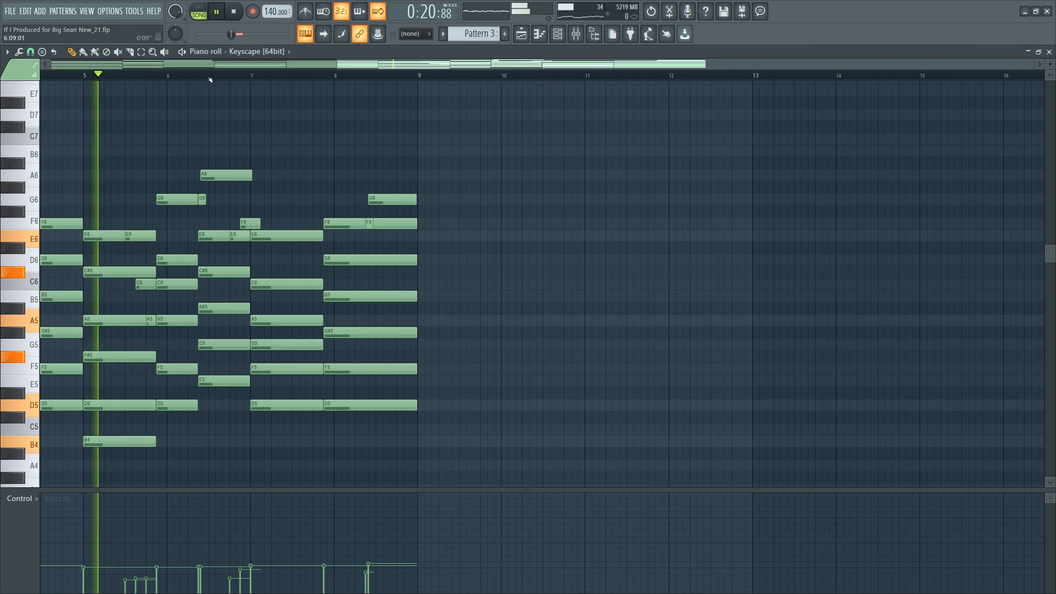
{"action": "scroll", "coordinate": [210, 80], "scroll_direction": "up", "scroll_amount": 2}
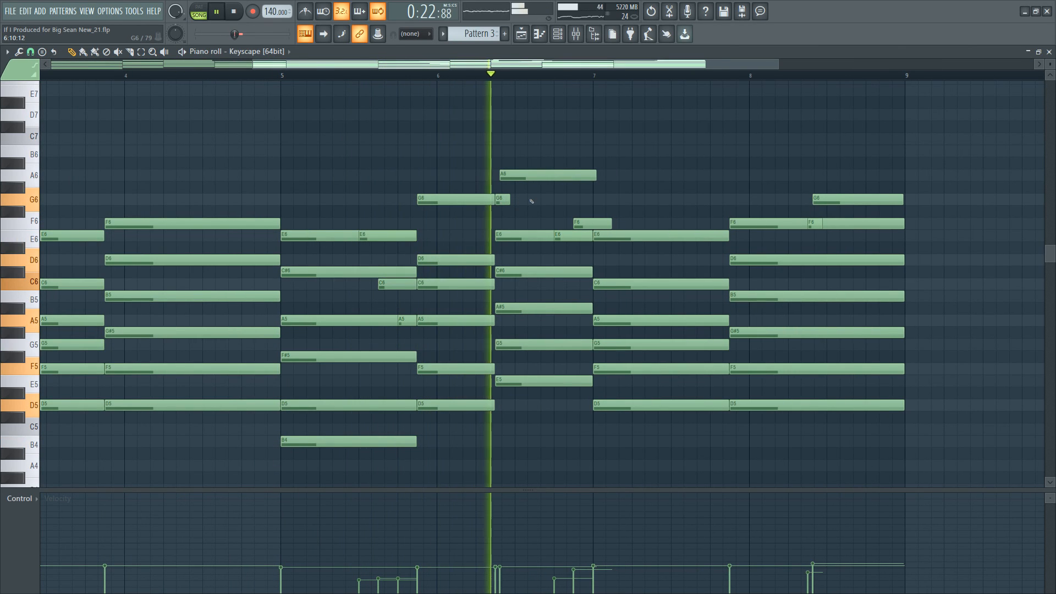
{"action": "key", "text": "space"}
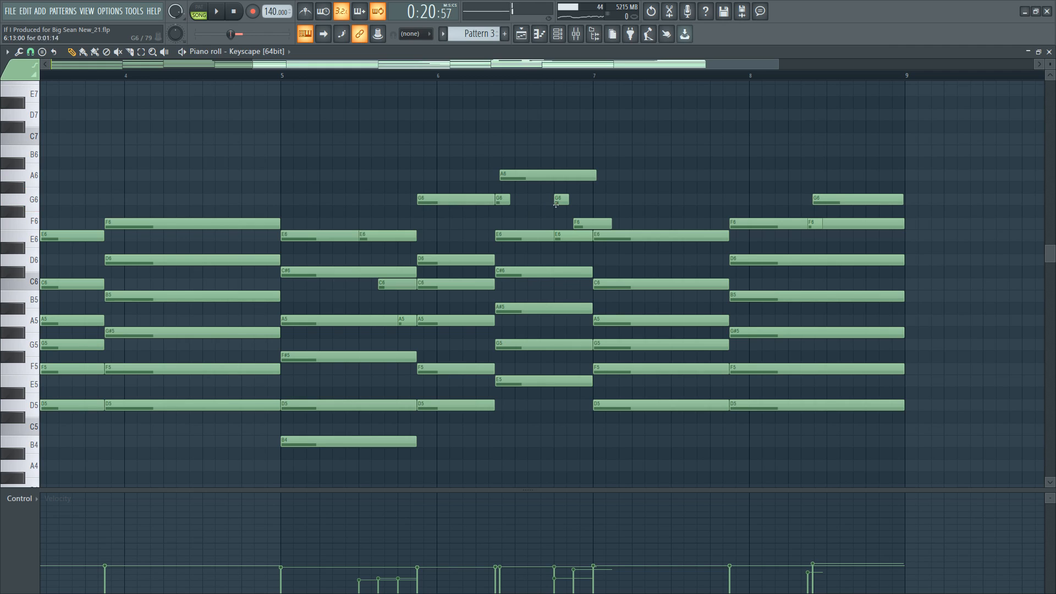
{"action": "key", "text": "space"}
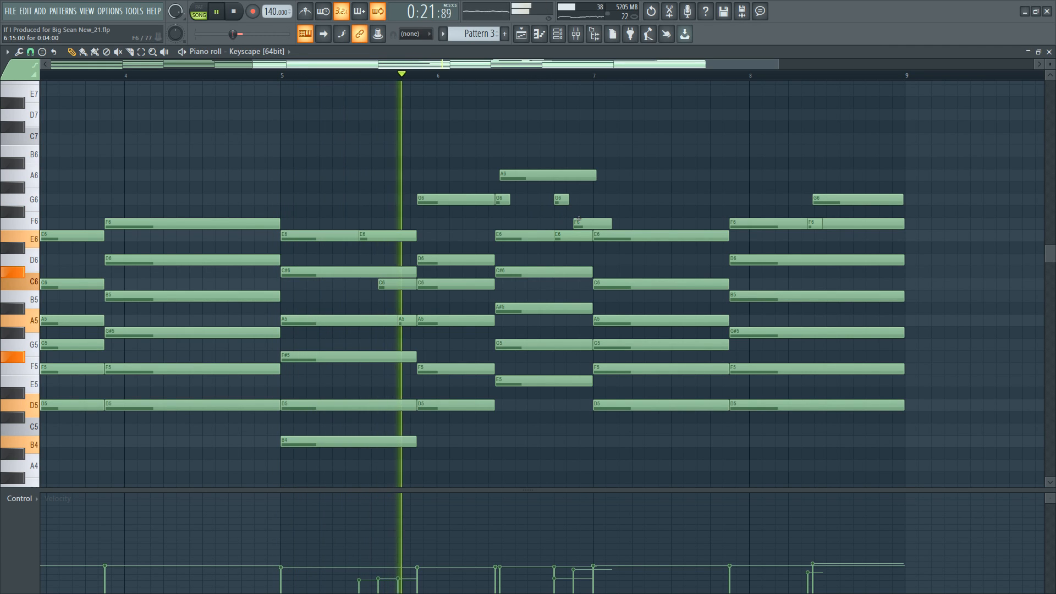
Add a descending run of short G6, F6 and E6 notes before 6:13:00 in bar 6 and play it back.
{"action": "key", "text": "space"}
{"action": "left_click", "coordinate": [522, 199]}
{"action": "left_click_drag", "start_coordinate": [525, 196], "coordinate": [525, 199]}
{"action": "key", "text": "space"}
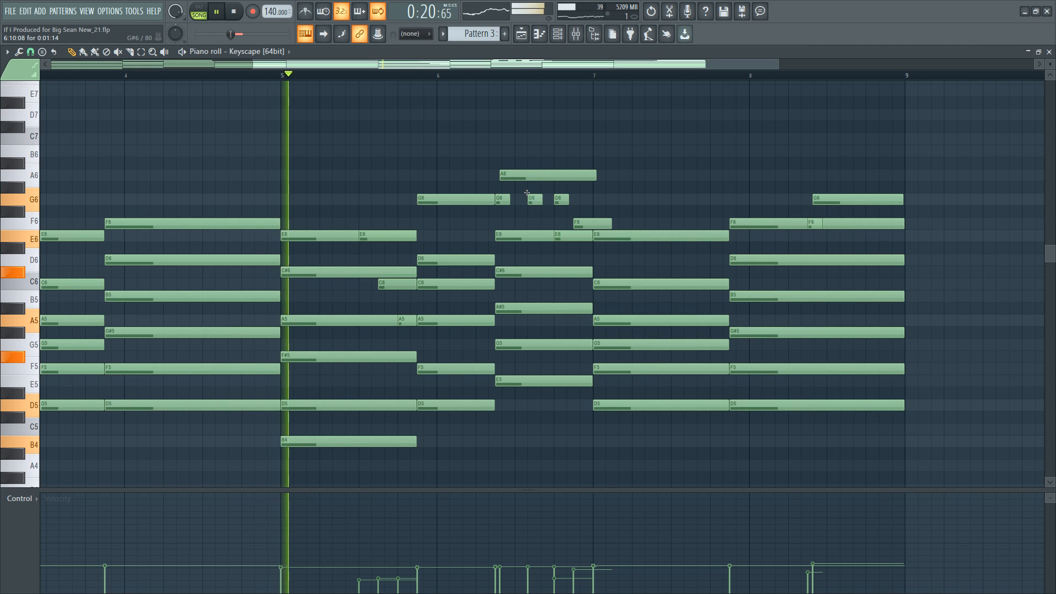
{"action": "key", "text": "space"}
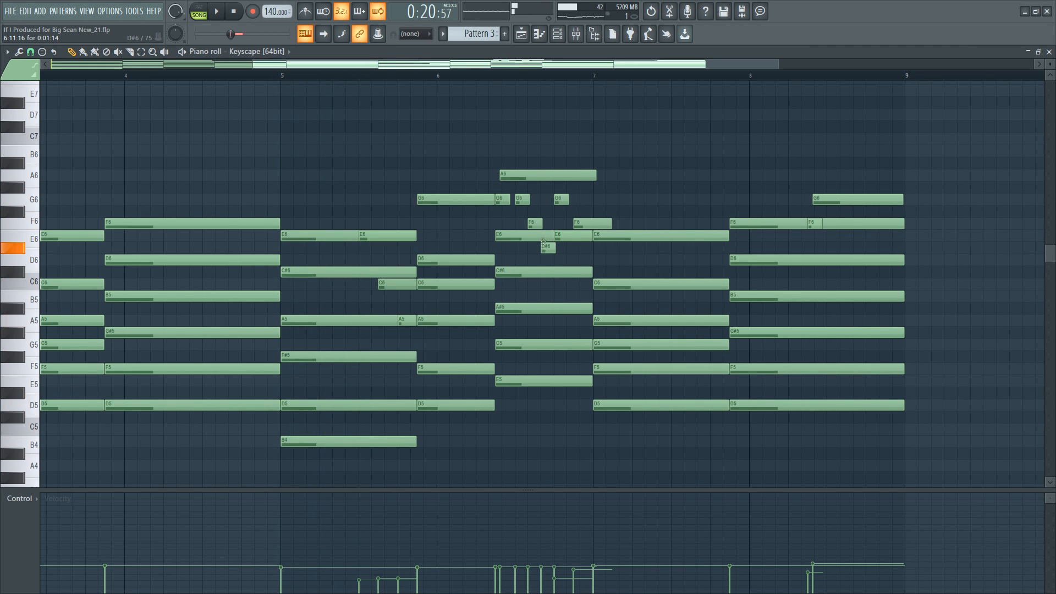
{"action": "left_click_drag", "start_coordinate": [545, 246], "coordinate": [544, 234]}
{"action": "key", "text": "space"}
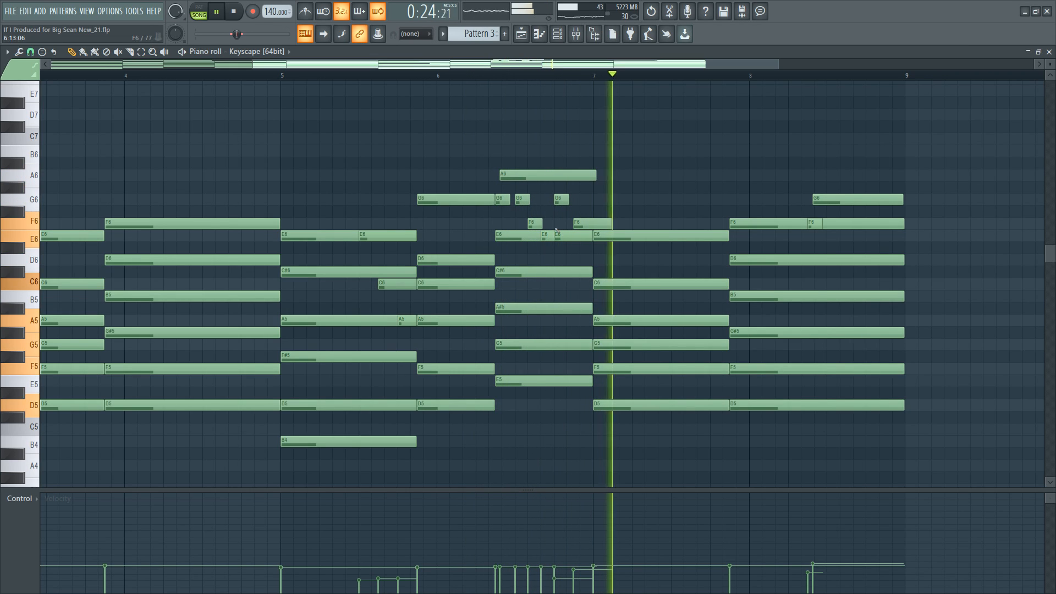
Lower the short note at 6:13:00 to F6, follow it with short E6 and D6 notes and delete the longer F6.
{"action": "key", "text": "space"}
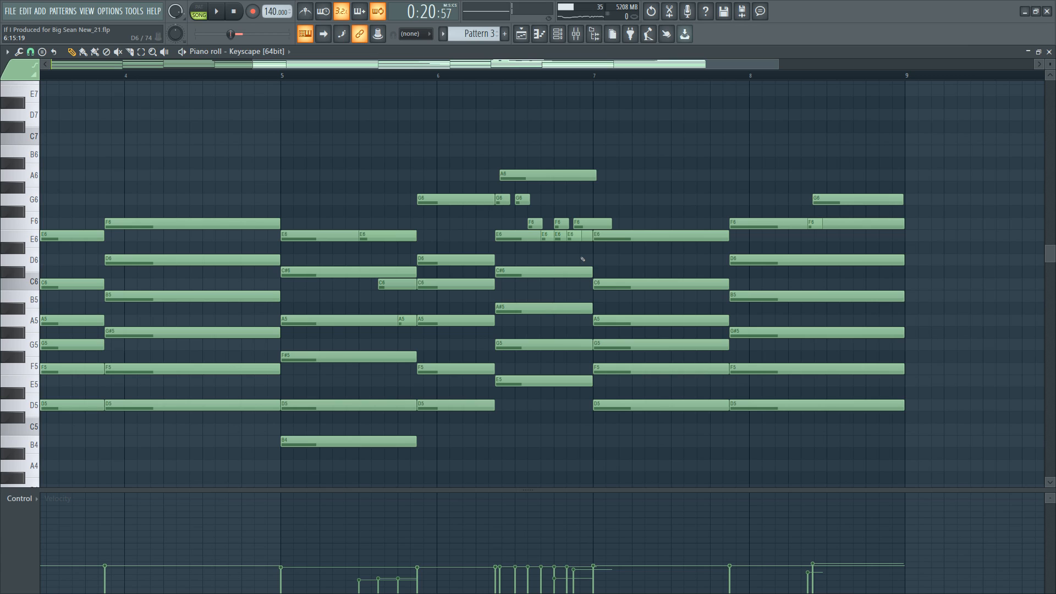
{"action": "key", "text": "space"}
{"action": "right_click", "coordinate": [586, 225]}
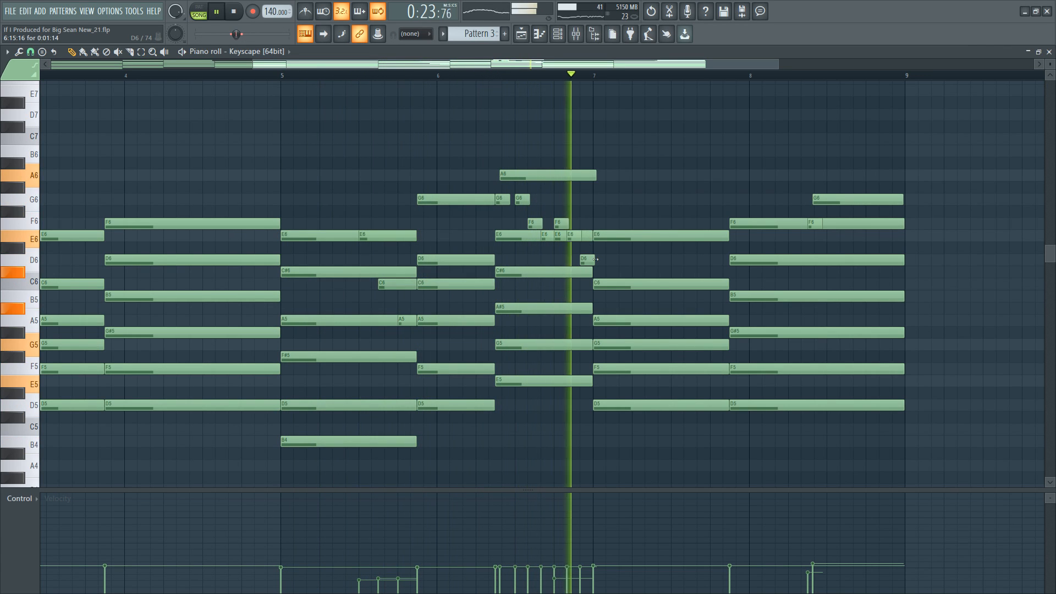
Add a short D6 at the start of bar 7 and move the long E6 there slightly later.
{"action": "key", "text": "space"}
{"action": "left_click", "coordinate": [595, 251]}
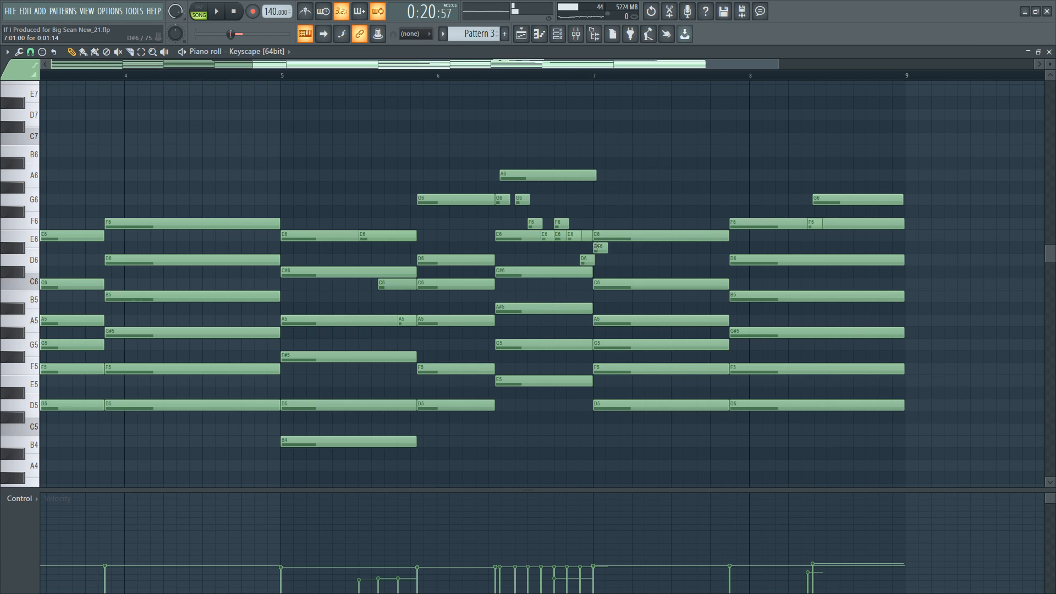
{"action": "key", "text": "space"}
{"action": "mouse_move", "coordinate": [598, 246]}
{"action": "left_mouse_down"}
{"action": "mouse_move", "coordinate": [599, 259]}
{"action": "mouse_move", "coordinate": [608, 239]}
{"action": "left_mouse_up"}
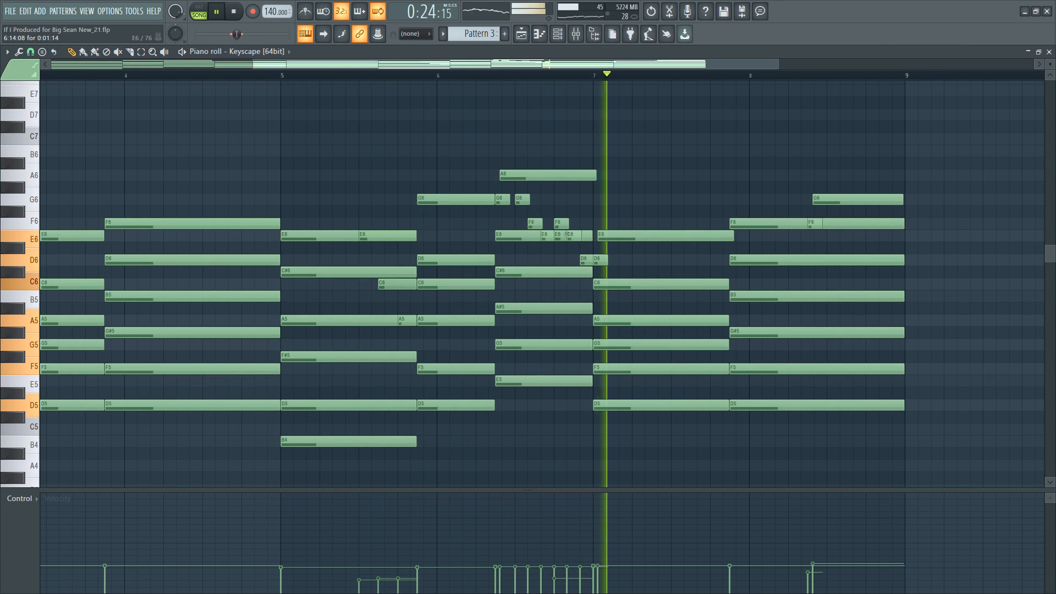
Move the second short F6 in bar 6 slightly later to 6:13:09, leaving no long D#6 note beneath it.
{"action": "left_click", "coordinate": [556, 247]}
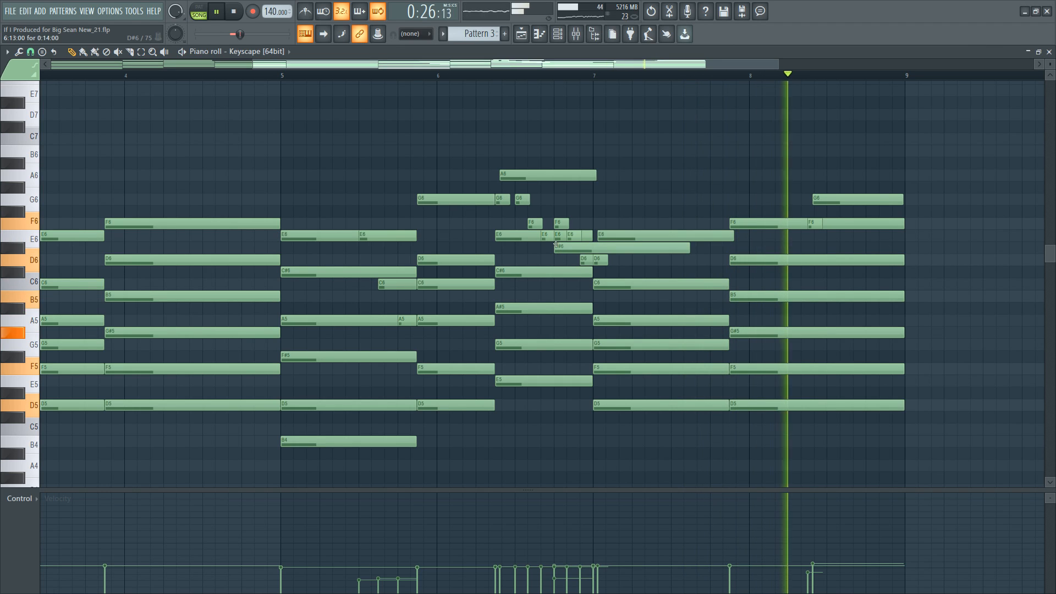
{"action": "right_click", "coordinate": [555, 246]}
{"action": "left_click", "coordinate": [547, 237], "text": "ctrl"}
{"action": "left_click", "coordinate": [534, 239], "text": "ctrl+shift"}
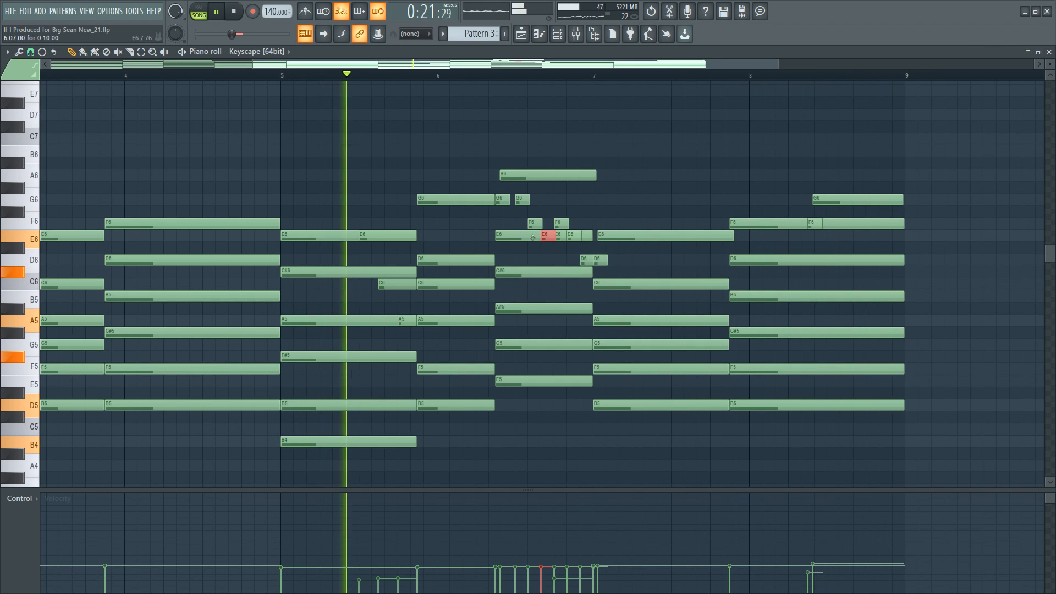
{"action": "left_click_drag", "start_coordinate": [547, 238], "coordinate": [565, 226], "text": "shift"}
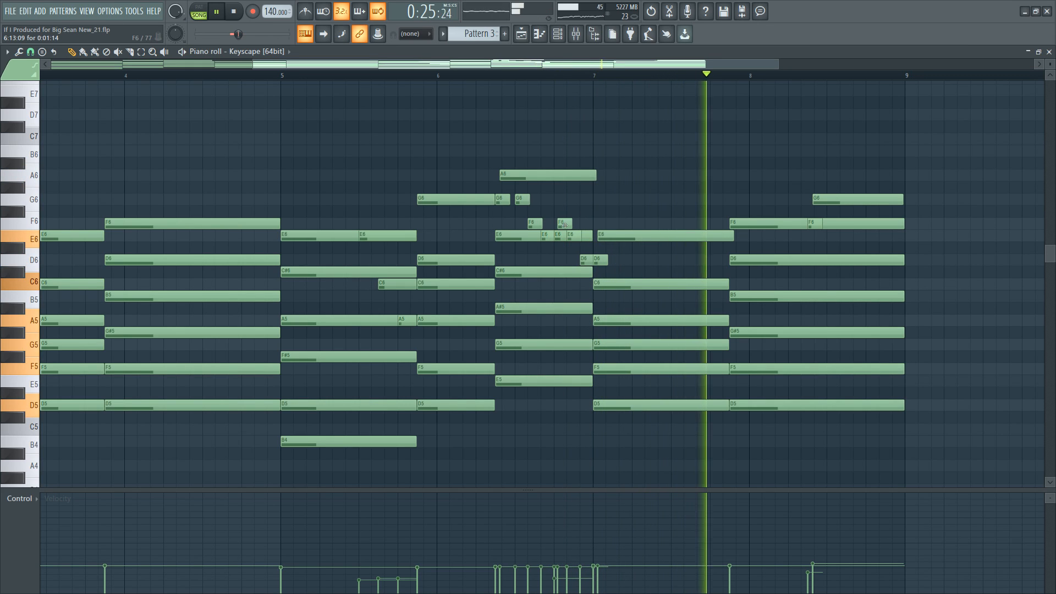
Lengthen the last F6 and the E6 at 6:14:08 in bar 6 to about 0:02:22.
{"action": "left_click", "coordinate": [587, 236], "text": "ctrl"}
{"action": "left_click_drag", "start_coordinate": [593, 237], "coordinate": [542, 238]}
{"action": "left_click", "coordinate": [590, 238], "text": "ctrl"}
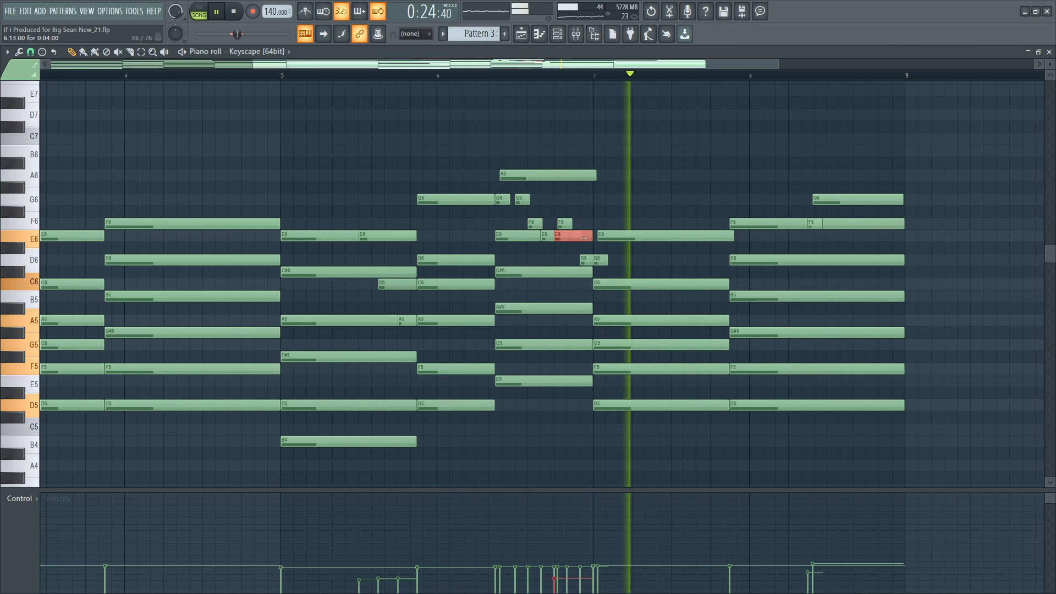
{"action": "mouse_move", "coordinate": [584, 237]}
{"action": "left_mouse_down"}
{"action": "mouse_move", "coordinate": [558, 237]}
{"action": "mouse_move", "coordinate": [584, 226]}
{"action": "mouse_move", "coordinate": [594, 239]}
{"action": "left_mouse_up"}
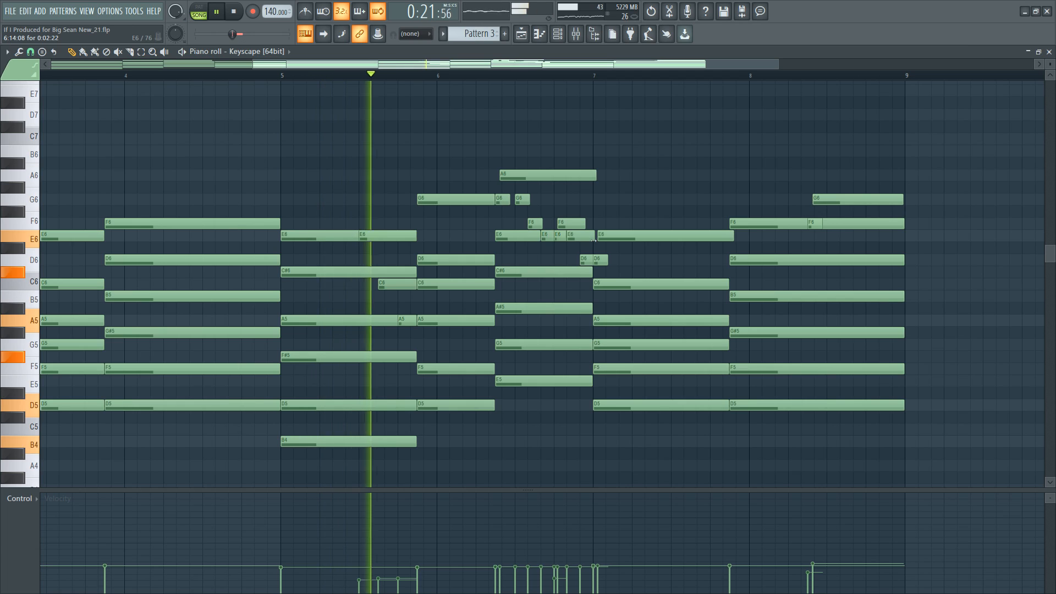
{"action": "left_click", "coordinate": [587, 259]}
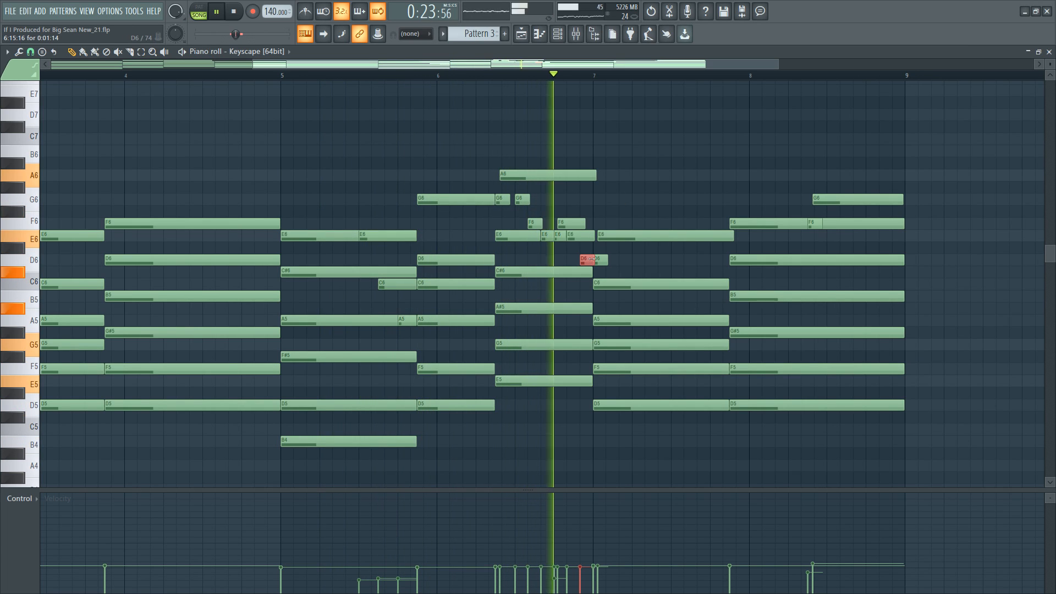
Return to the playlist, clear the time selection and save a new project version as If I Produced for Big Sean New_22.flp.
{"action": "right_click", "coordinate": [594, 202]}
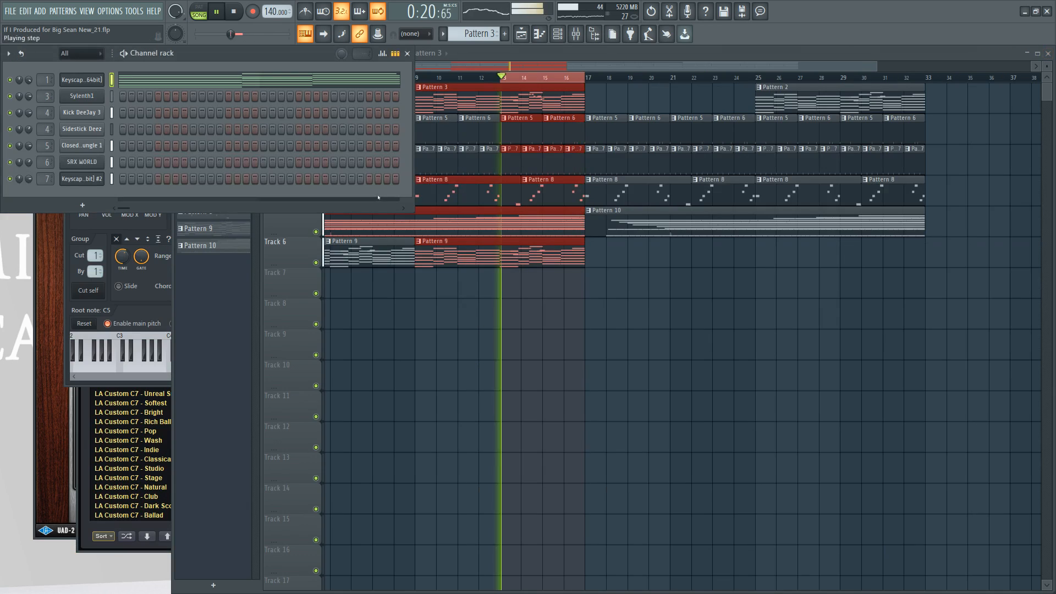
{"action": "left_click", "coordinate": [553, 77], "text": "ctrl"}
{"action": "key", "text": "ctrl+n"}
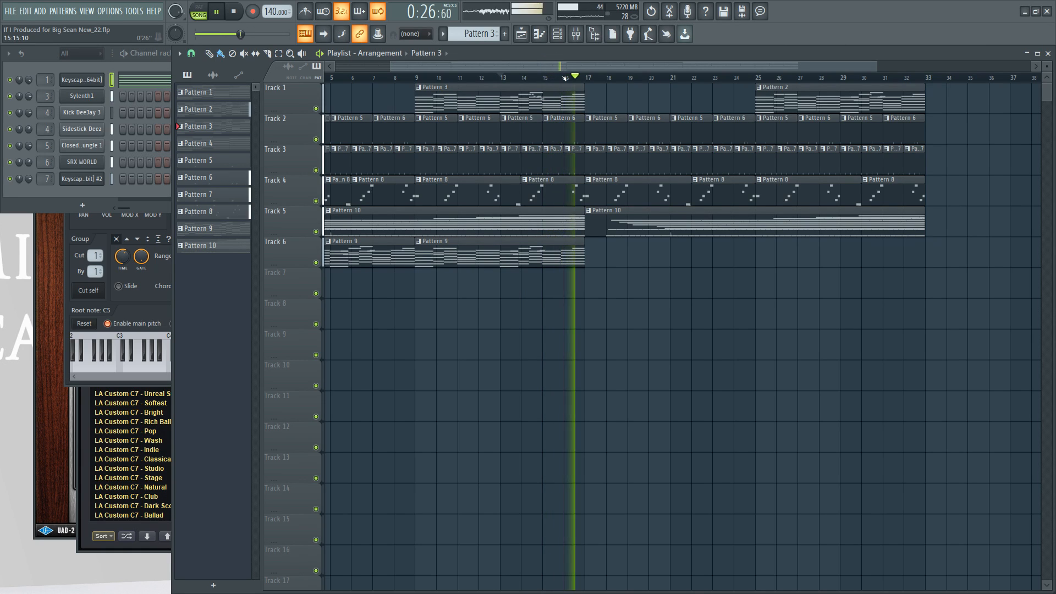
Reopen the Keyscape piano roll, set its snap to 1/2 beat and close it.
{"action": "left_click", "coordinate": [558, 34]}
{"action": "left_click", "coordinate": [153, 80]}
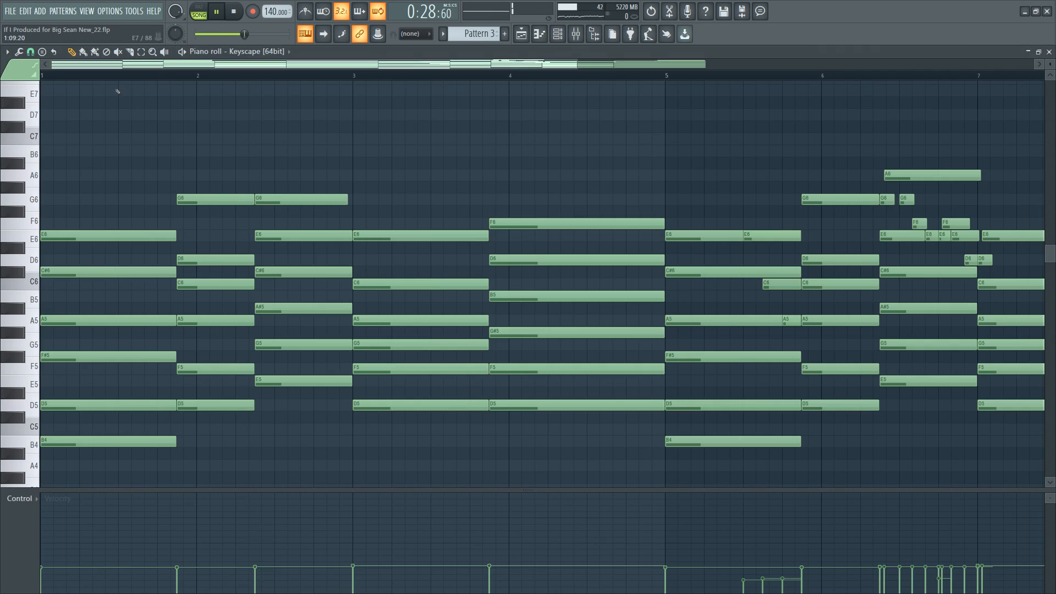
{"action": "left_click", "coordinate": [7, 52]}
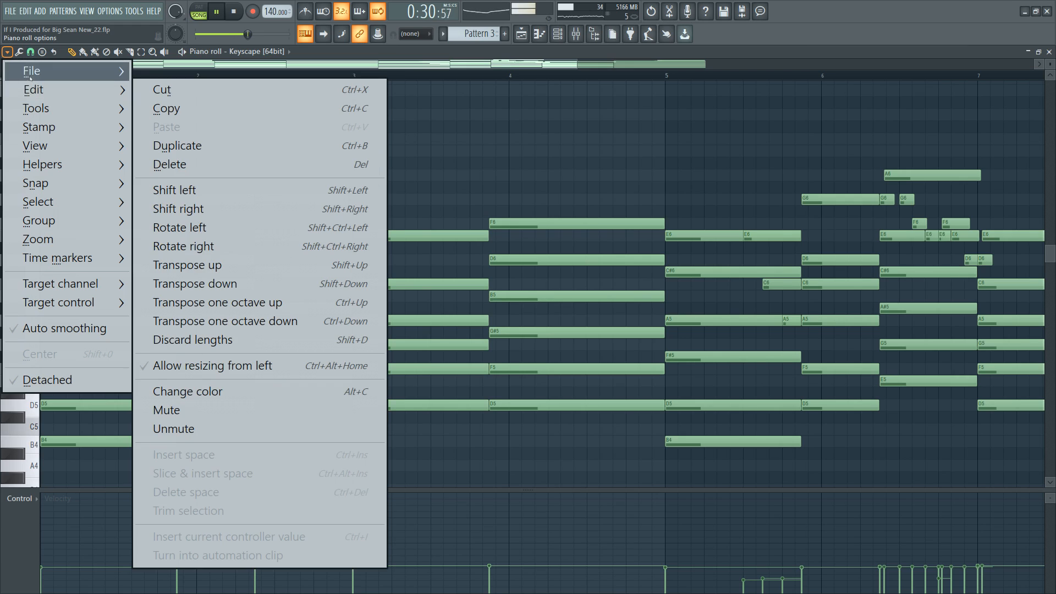
{"action": "left_click", "coordinate": [30, 51]}
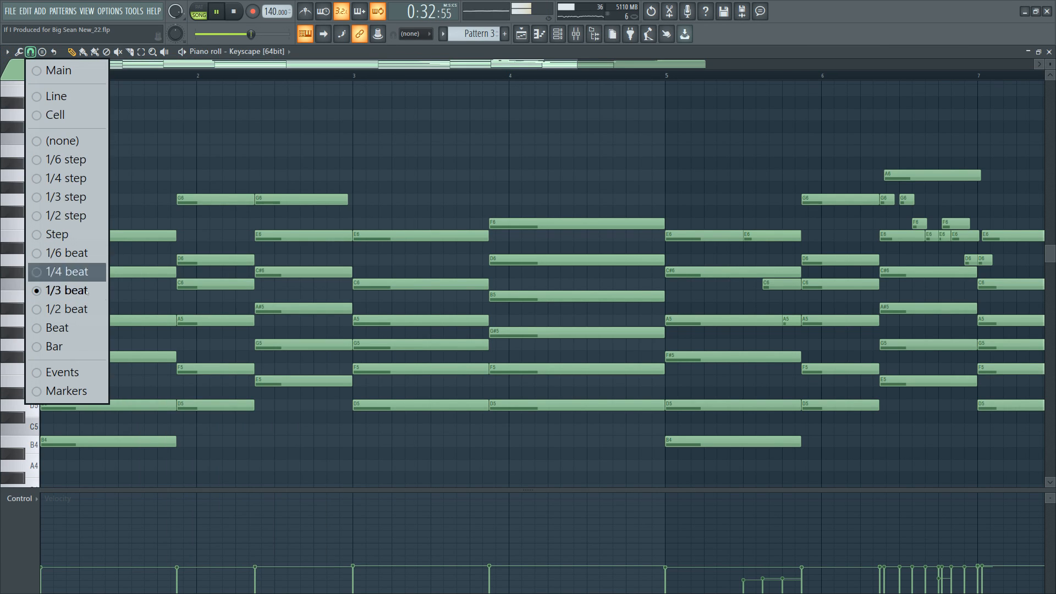
{"action": "left_click", "coordinate": [77, 309]}
{"action": "left_click", "coordinate": [1048, 52]}
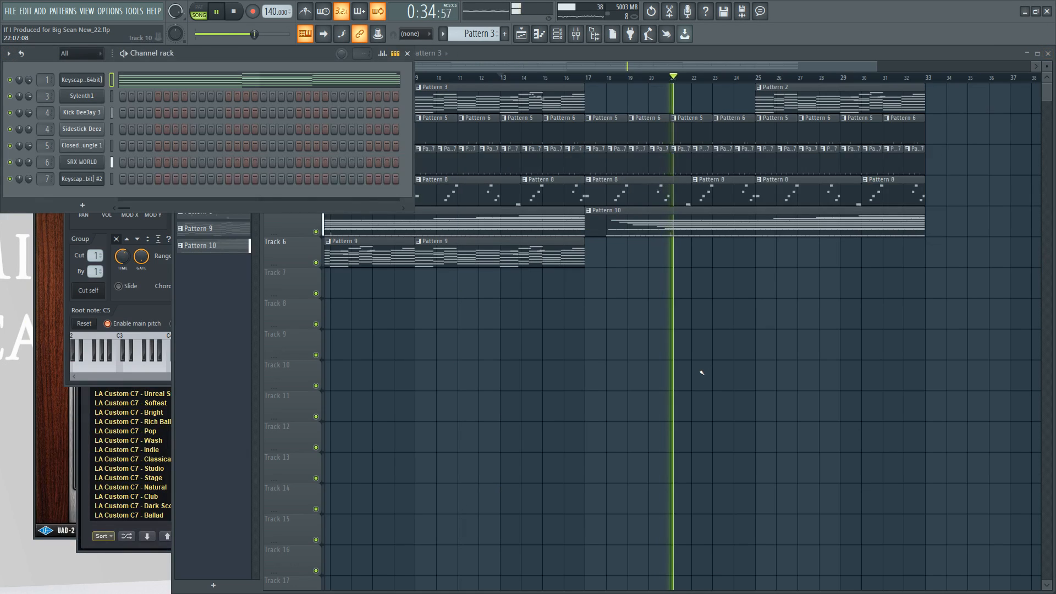
Duplicate the second Pattern 9 clip on Track 6 so the copy starts at bar 17.
{"action": "left_click_drag", "start_coordinate": [538, 257], "coordinate": [455, 259]}
{"action": "key", "text": "ctrl+b"}
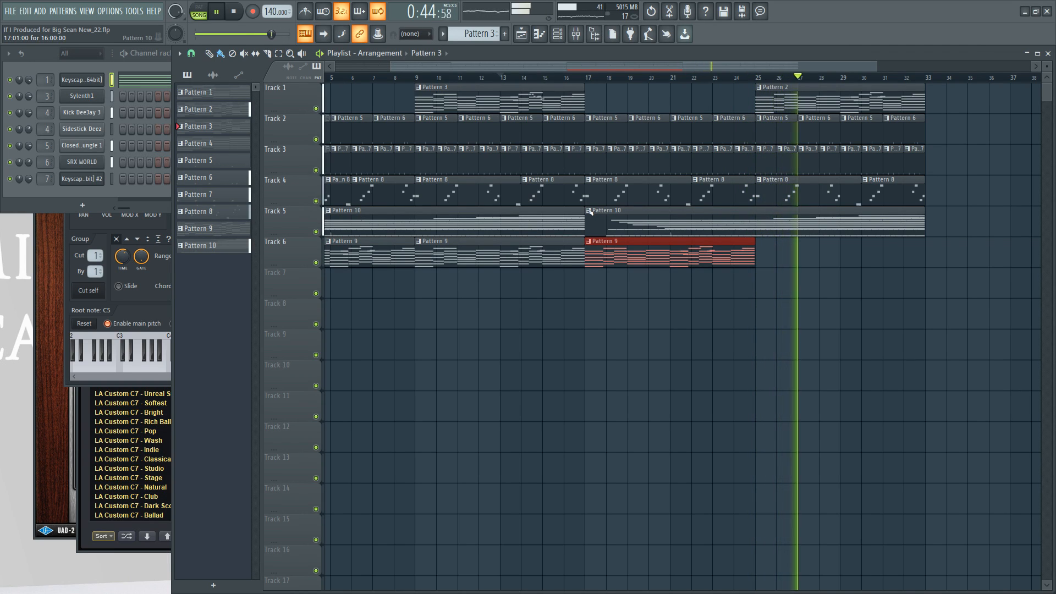
Look at Insert 1 in the mixer, return to the playlist and save the project as If I Produced for Big Sean New_23.flp.
{"action": "left_click", "coordinate": [582, 40]}
{"action": "left_click_drag", "start_coordinate": [229, 171], "coordinate": [152, 163]}
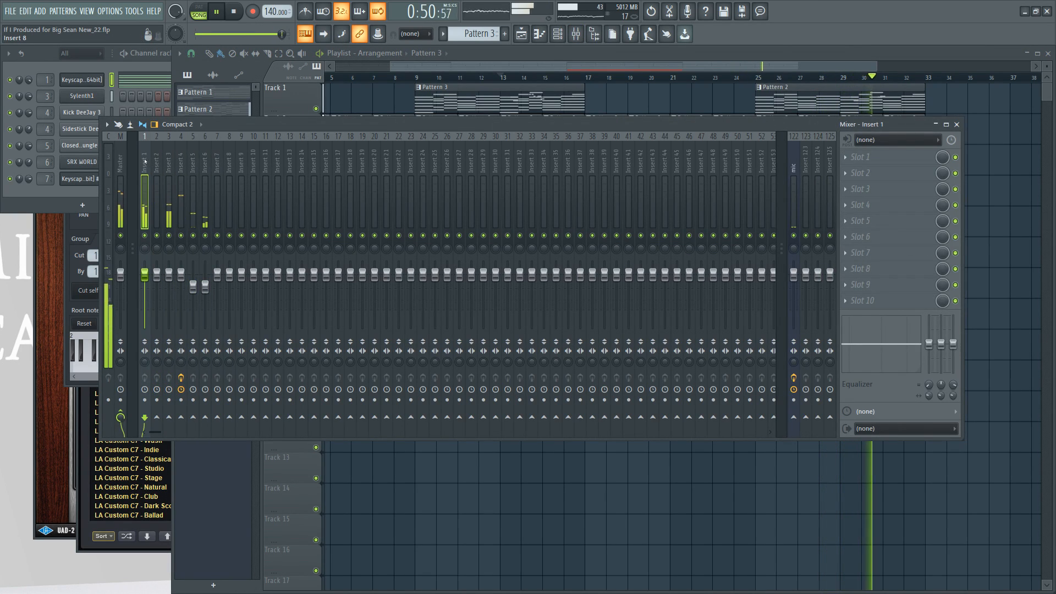
{"action": "left_click", "coordinate": [1025, 259]}
{"action": "key", "text": "ctrl+n"}
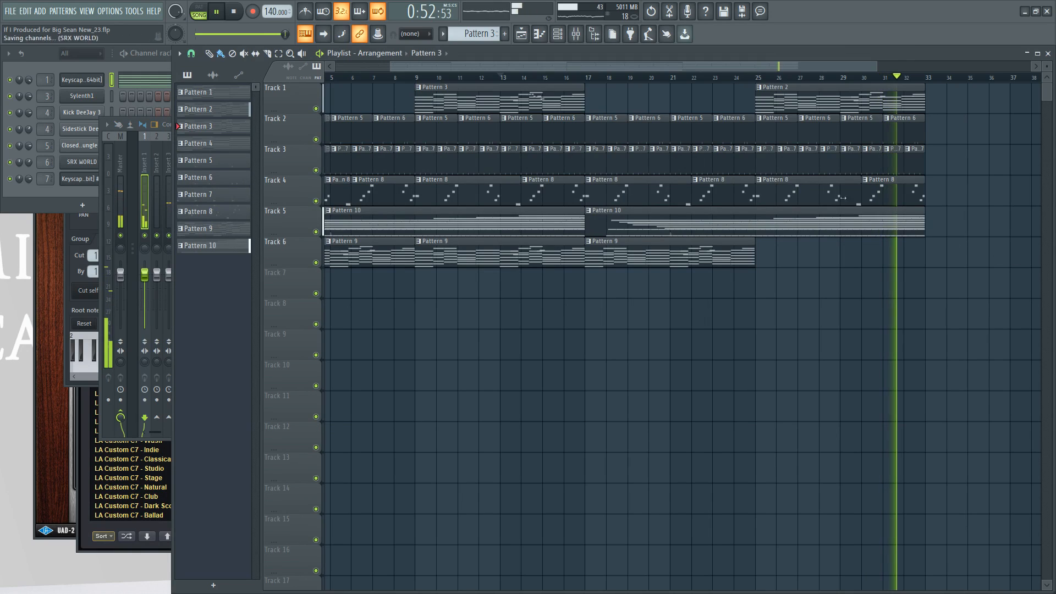
Open the first Keyscape instrument and examine the Rhodes - LA Custom patch's tone, effects, settings and main controls.
{"action": "left_click", "coordinate": [557, 36]}
{"action": "left_click", "coordinate": [88, 80]}
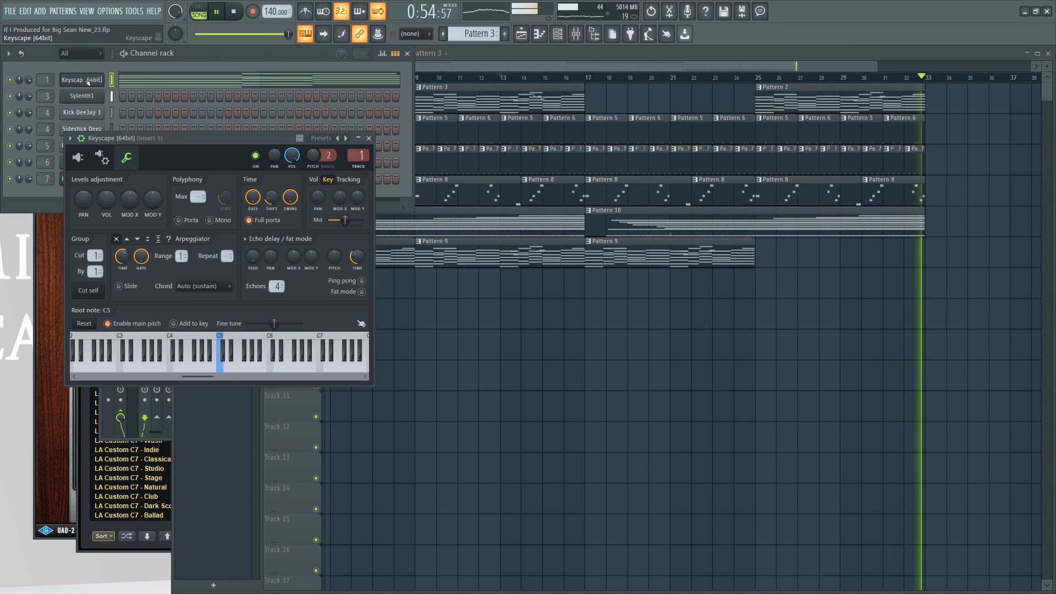
{"action": "left_click", "coordinate": [77, 158]}
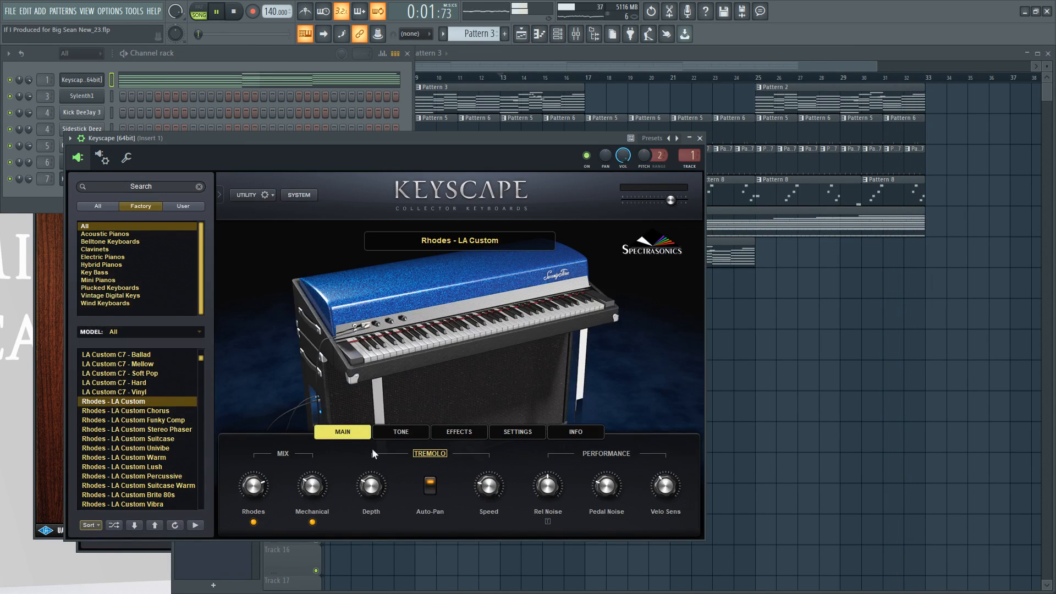
{"action": "left_click", "coordinate": [400, 433]}
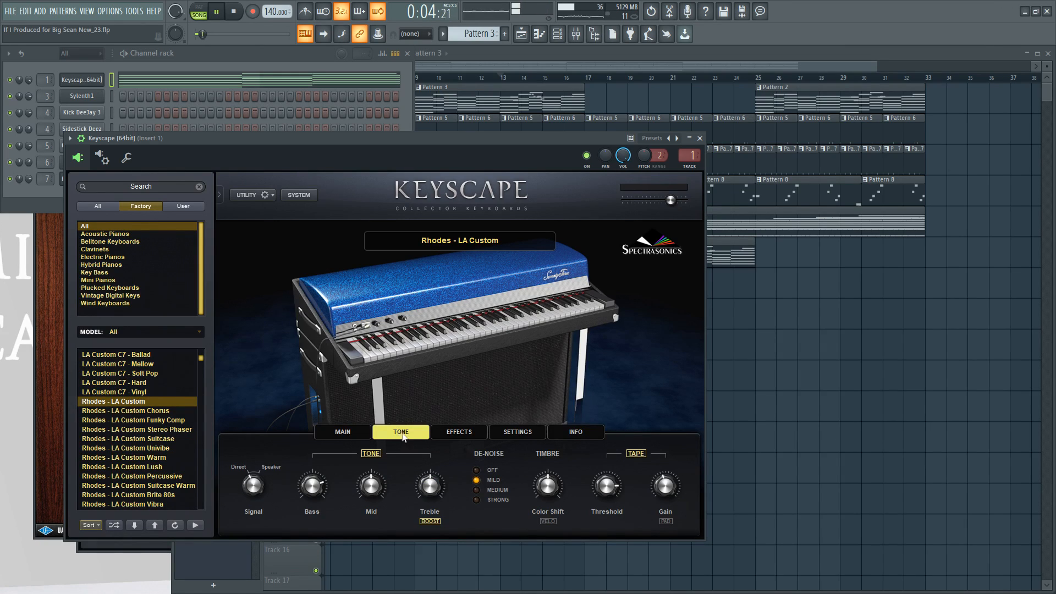
{"action": "left_click", "coordinate": [457, 434]}
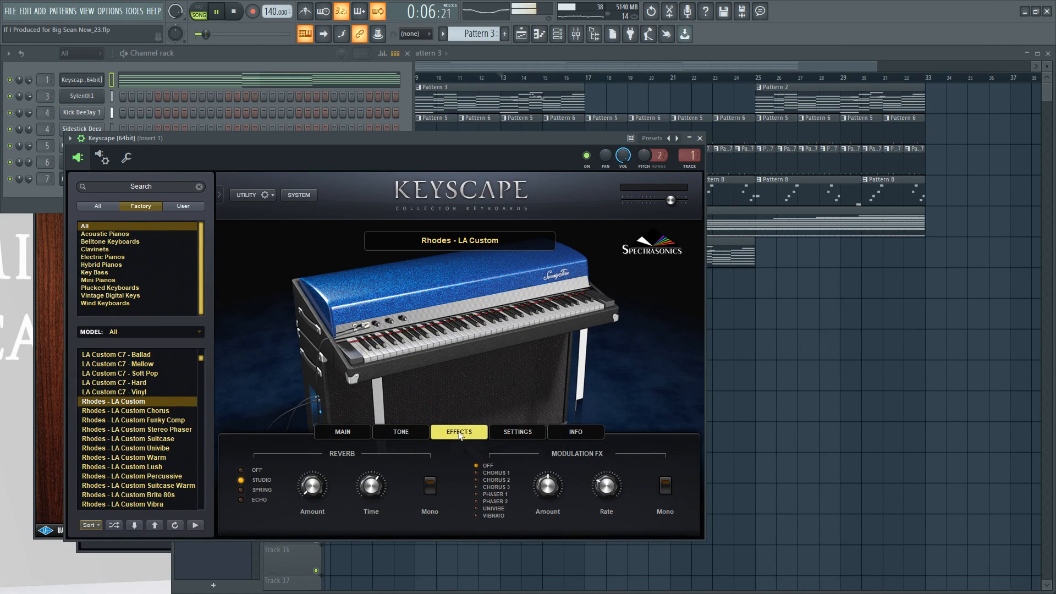
{"action": "left_click", "coordinate": [497, 434]}
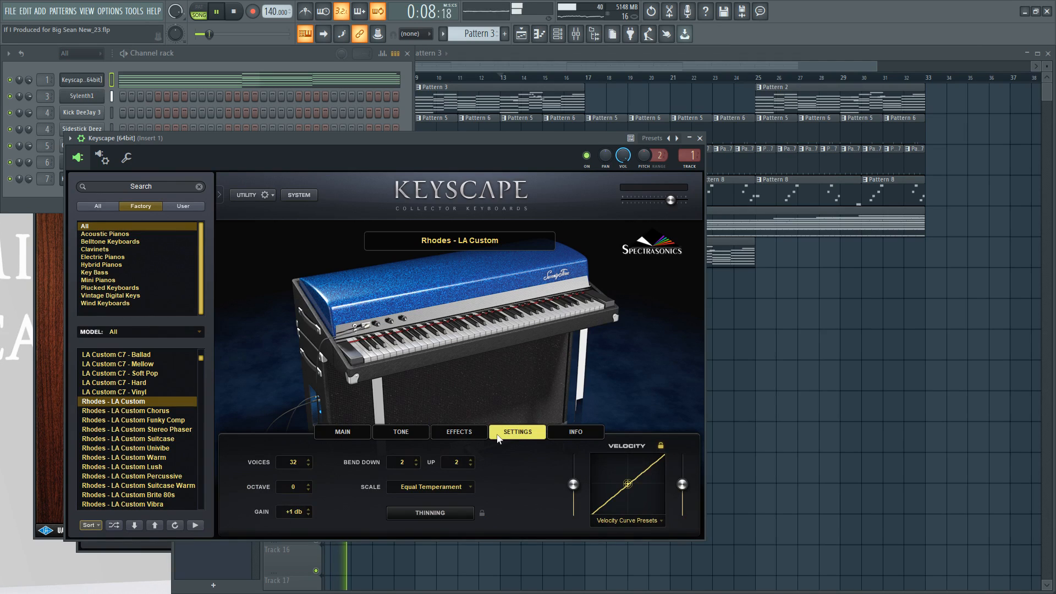
{"action": "left_click", "coordinate": [562, 435]}
{"action": "left_click", "coordinate": [410, 433]}
{"action": "left_click", "coordinate": [343, 434]}
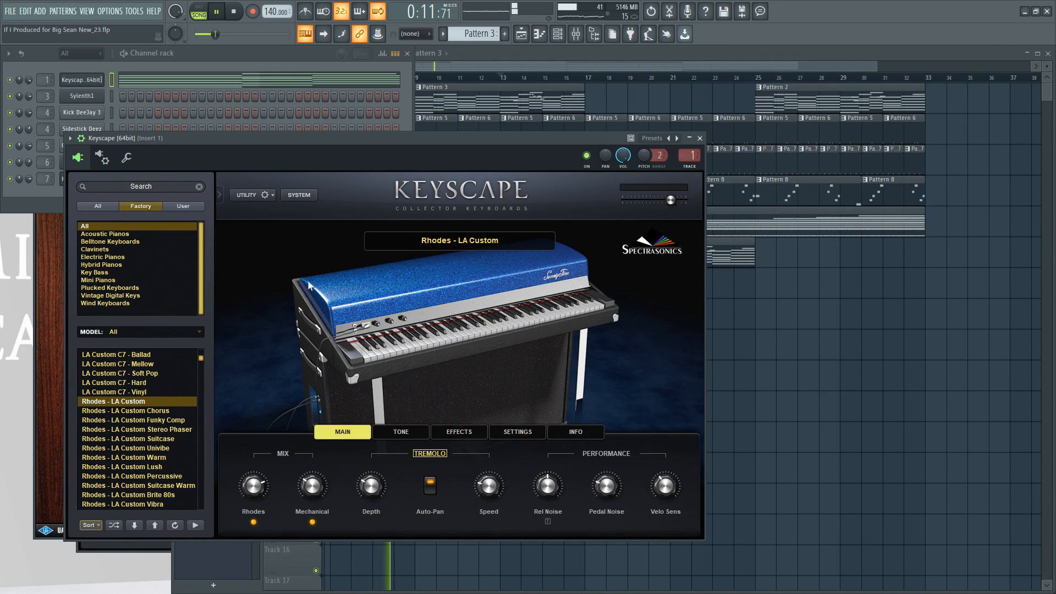
Review Keyscape's system settings and its tone, effects and main pages, close the instrument and stop playback.
{"action": "left_click", "coordinate": [310, 194]}
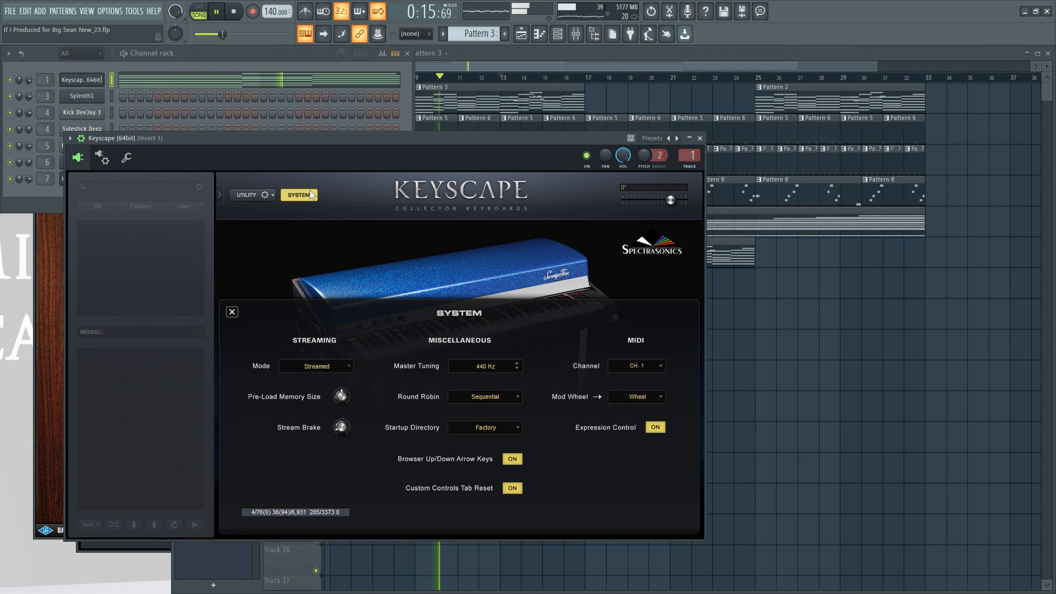
{"action": "left_click", "coordinate": [312, 194]}
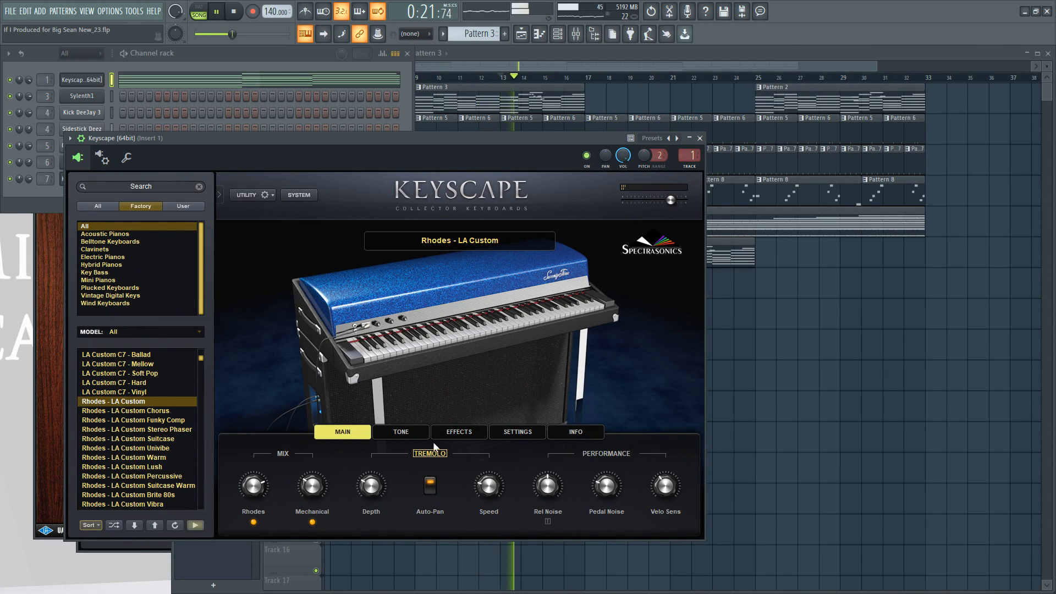
{"action": "left_click", "coordinate": [403, 435]}
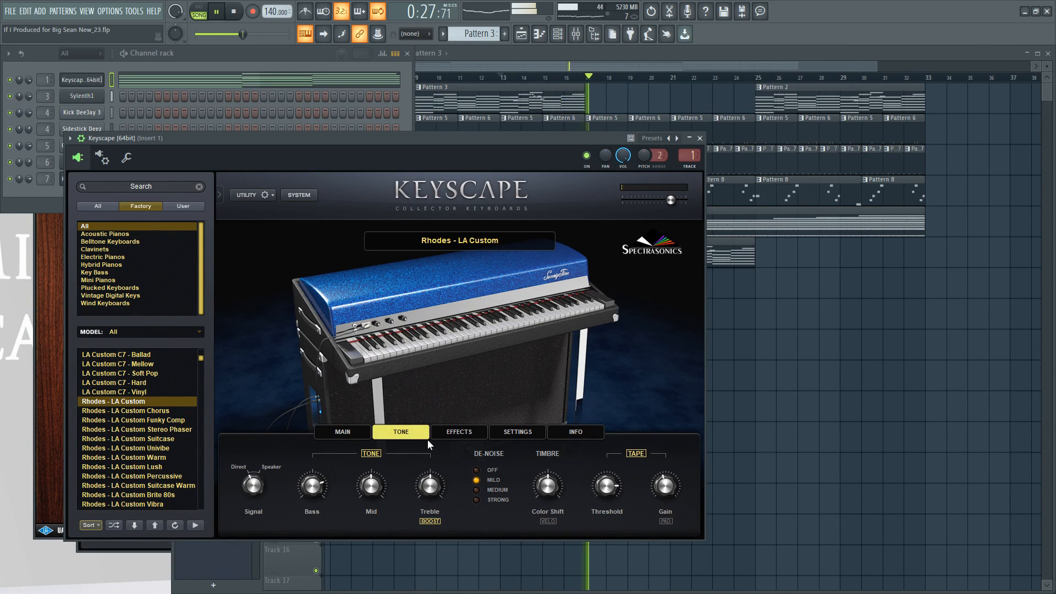
{"action": "left_click", "coordinate": [457, 431]}
{"action": "left_click", "coordinate": [358, 434]}
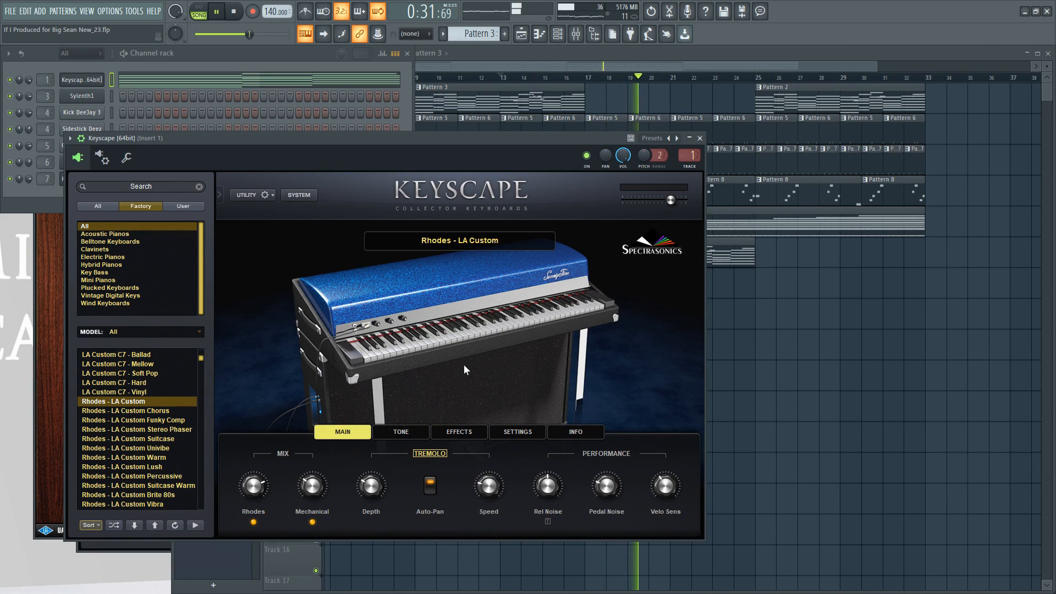
{"action": "left_click", "coordinate": [699, 138]}
{"action": "key", "text": "space"}
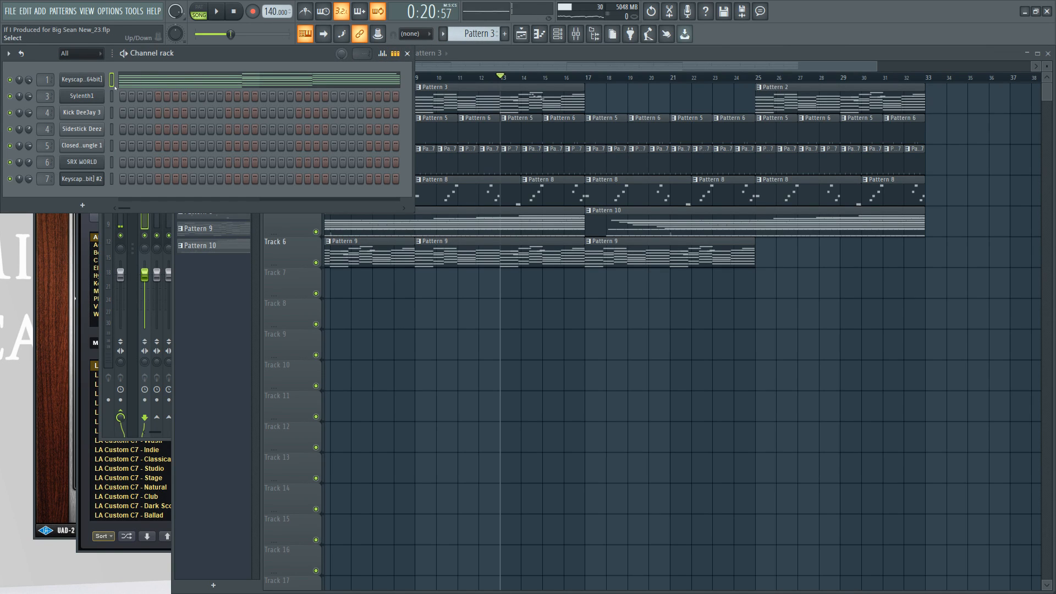
Add a second Sylenth1 instrument as a new channel and return to the channel rack.
{"action": "left_click", "coordinate": [85, 206]}
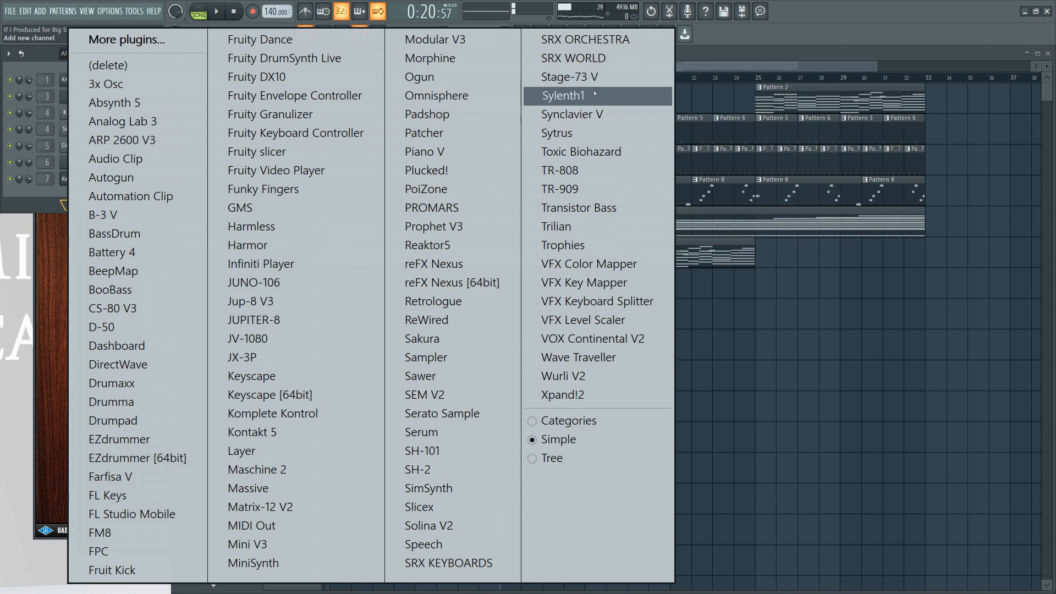
{"action": "left_click", "coordinate": [568, 95]}
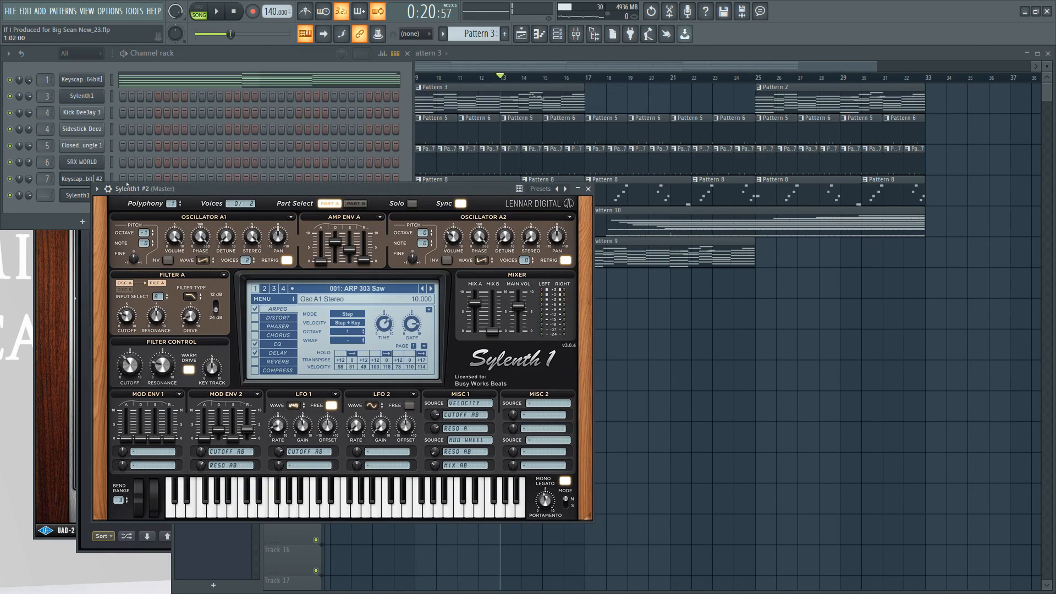
{"action": "left_click", "coordinate": [62, 214]}
Create Pattern 11, route the new Sylenth1 channel to mixer track 8 and paste the copied chord notes into it.
{"action": "left_click", "coordinate": [472, 33]}
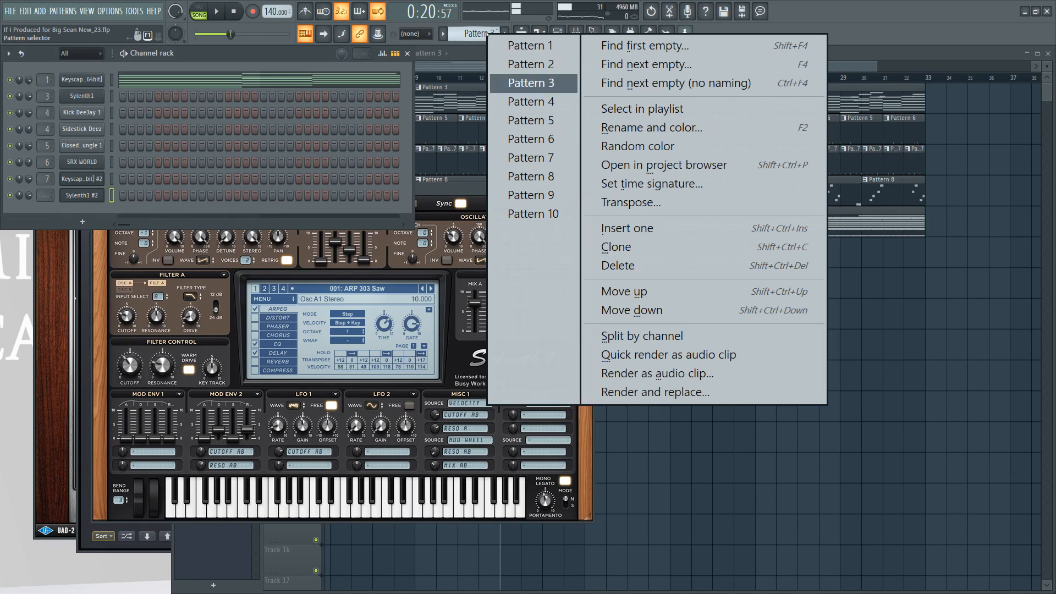
{"action": "left_click", "coordinate": [602, 45]}
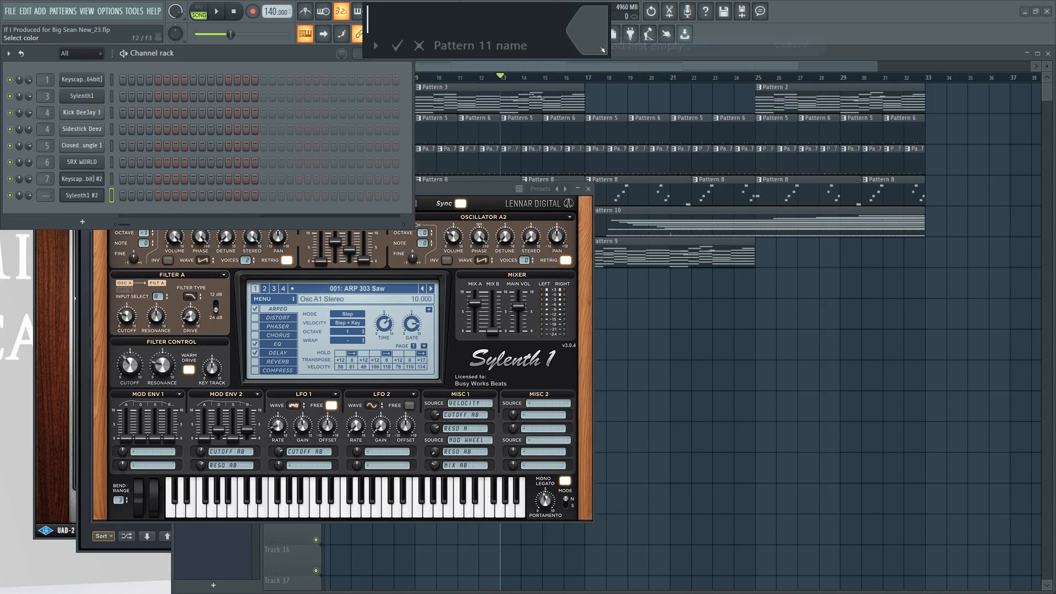
{"action": "left_click", "coordinate": [114, 198]}
{"action": "key", "text": "ctrl+v"}
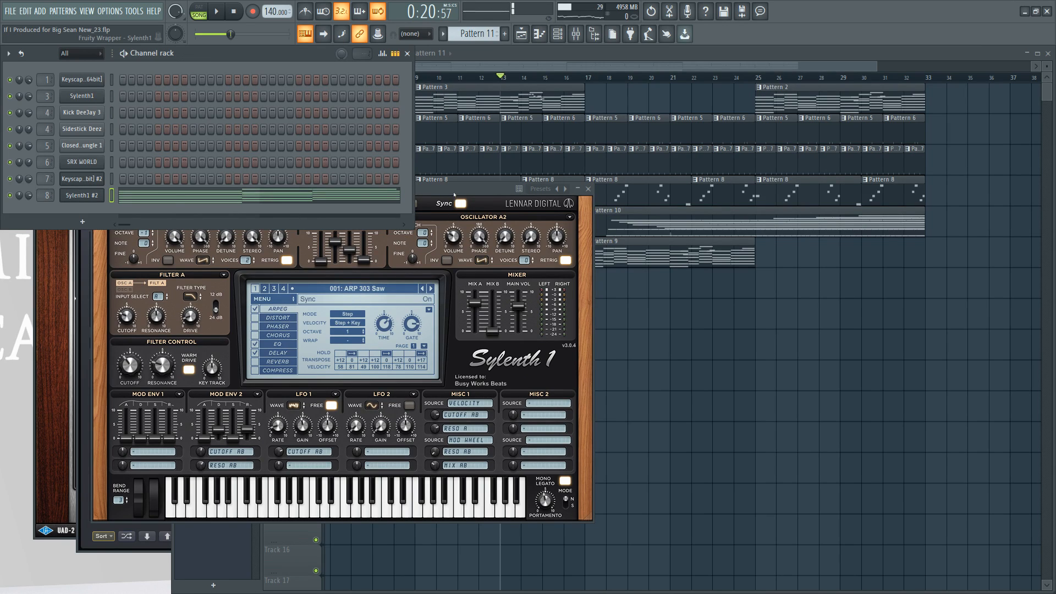
Clear the second Sylenth1's preset so it starts from the Init sound.
{"action": "left_click", "coordinate": [453, 194]}
{"action": "left_click", "coordinate": [281, 298]}
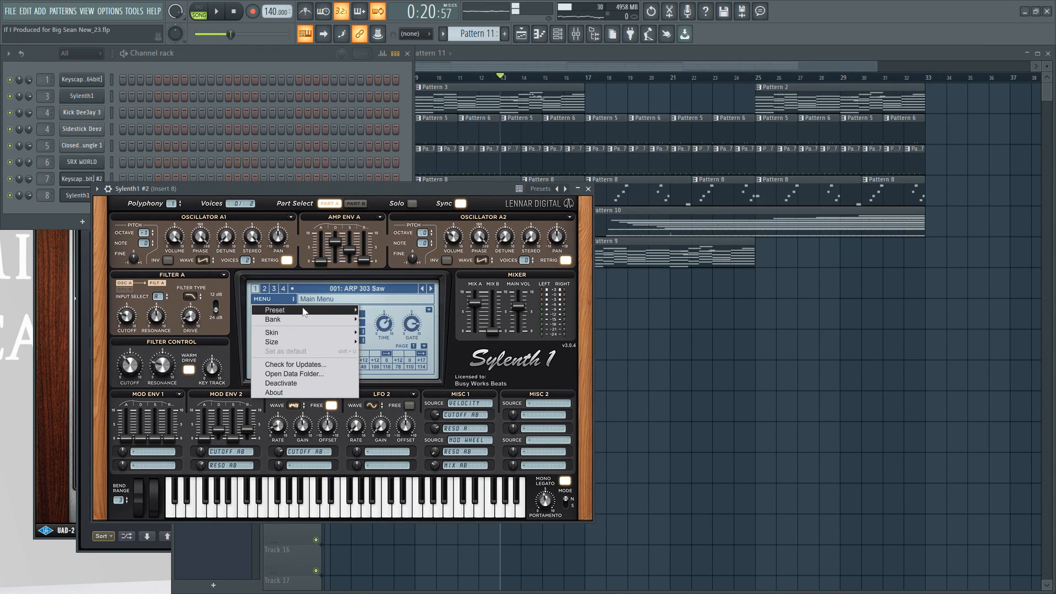
{"action": "mouse_move", "coordinate": [346, 311]}
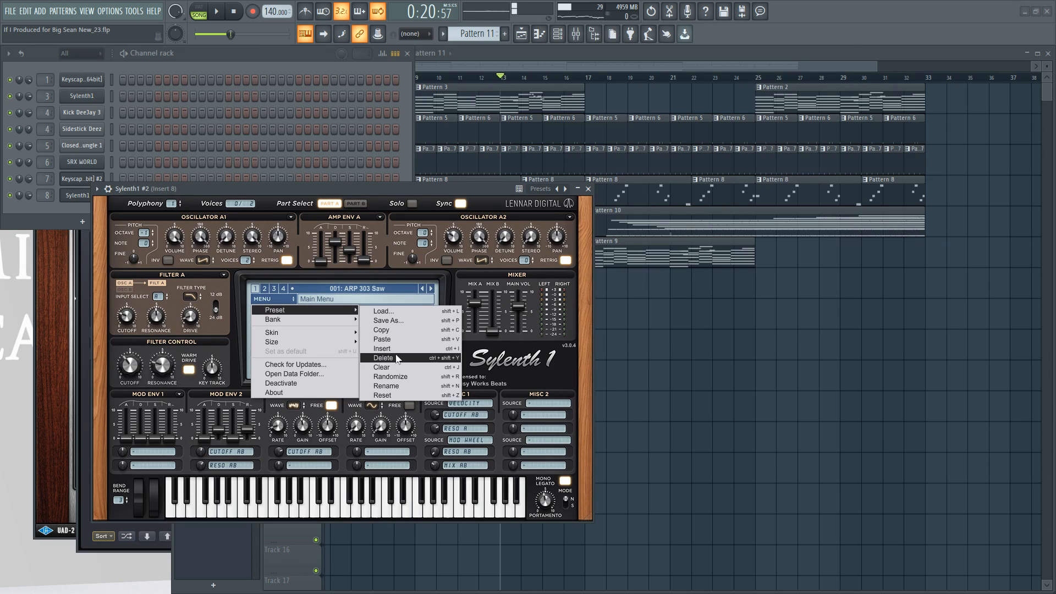
{"action": "left_click", "coordinate": [383, 367]}
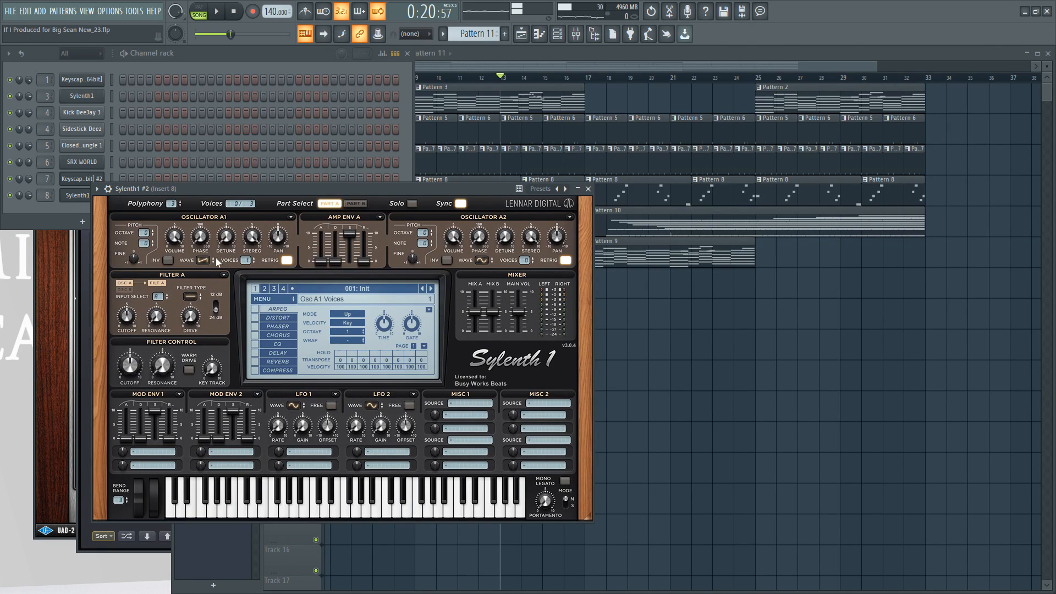
Give Oscillator A1 a sine wave at octave -1 and lower the synth's main volume.
{"action": "left_click", "coordinate": [204, 260]}
{"action": "left_click", "coordinate": [229, 273]}
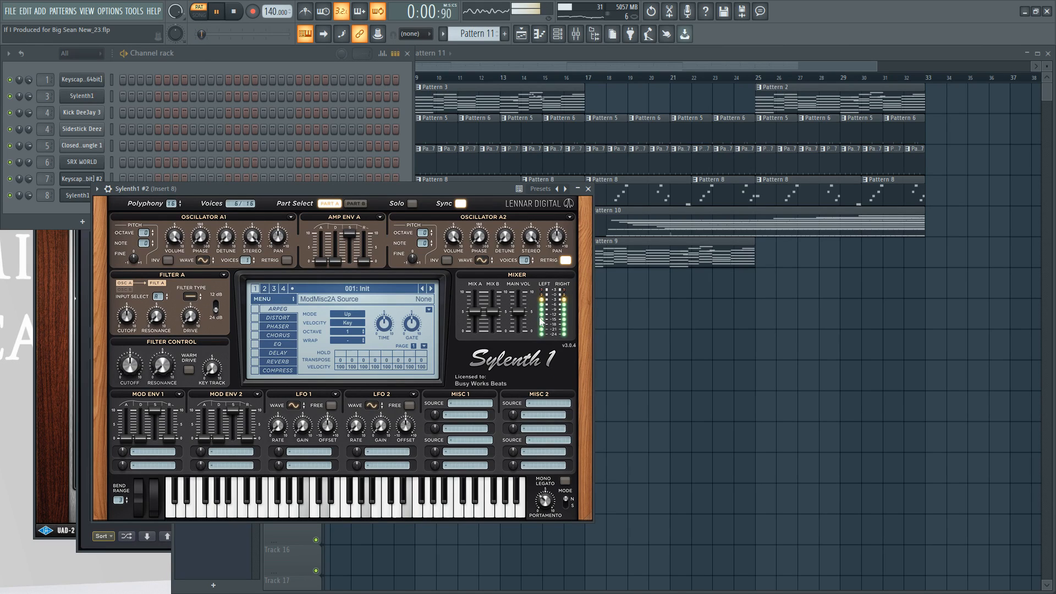
{"action": "left_click_drag", "start_coordinate": [519, 319], "coordinate": [520, 330]}
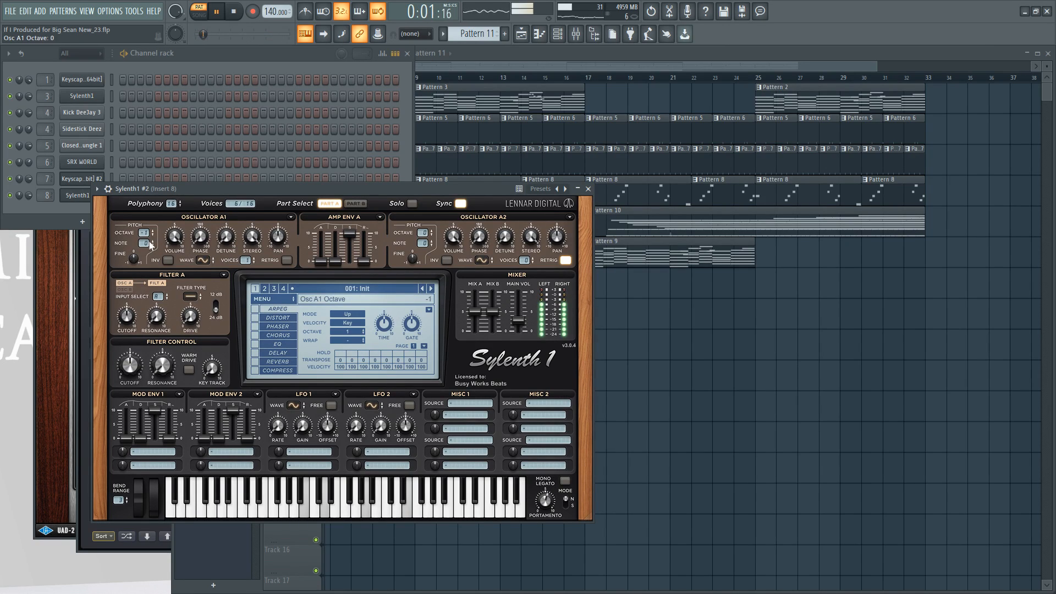
Place a Pattern 11 clip on Track 7 at bar 9 and play the arrangement in song mode.
{"action": "left_click", "coordinate": [662, 424]}
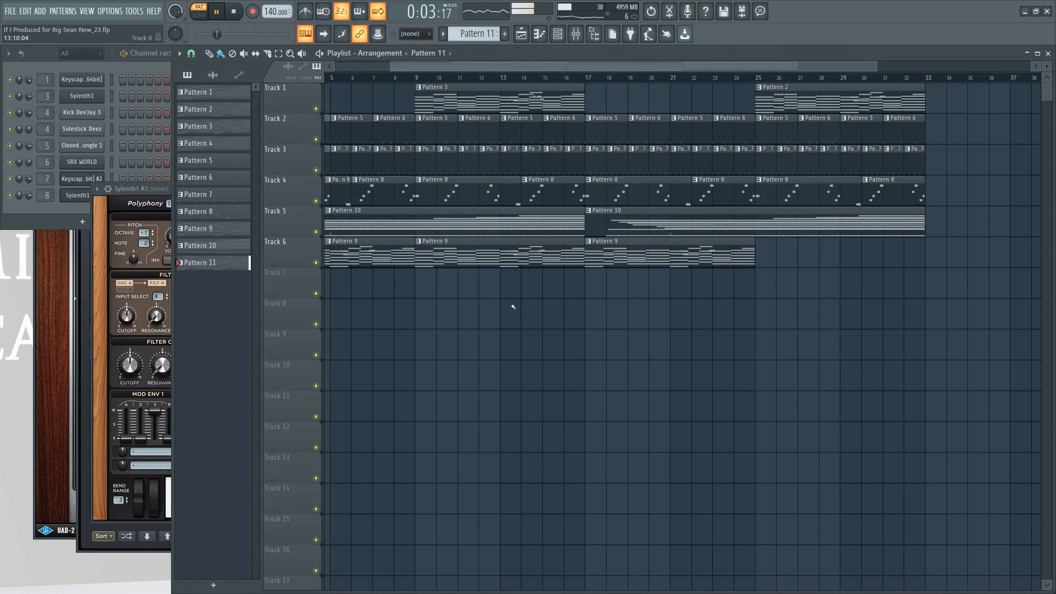
{"action": "left_click", "coordinate": [419, 287]}
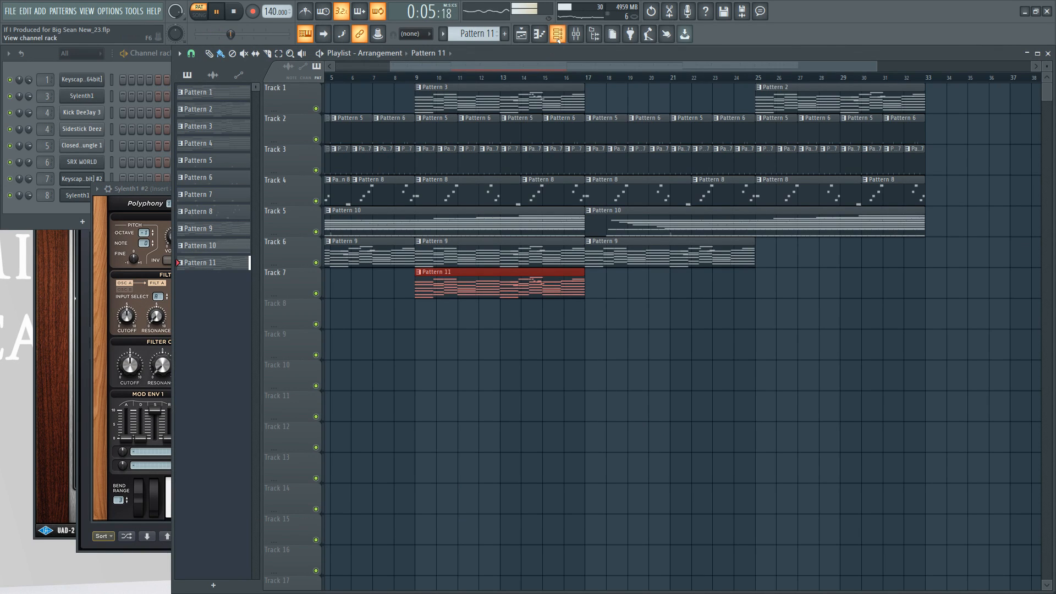
{"action": "left_click", "coordinate": [407, 82]}
{"action": "key", "text": "F6"}
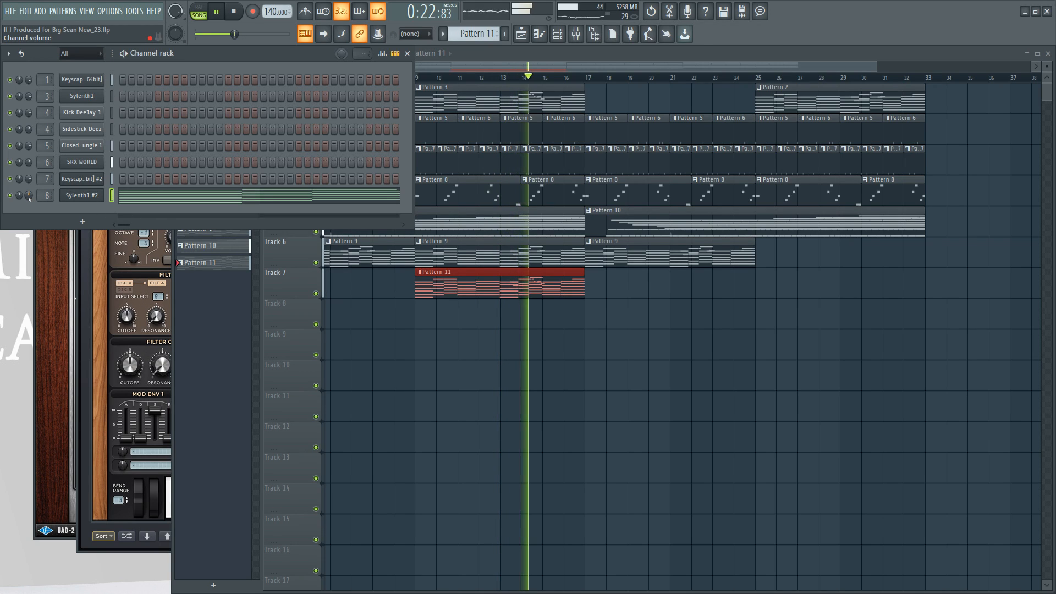
{"action": "key", "text": "space"}
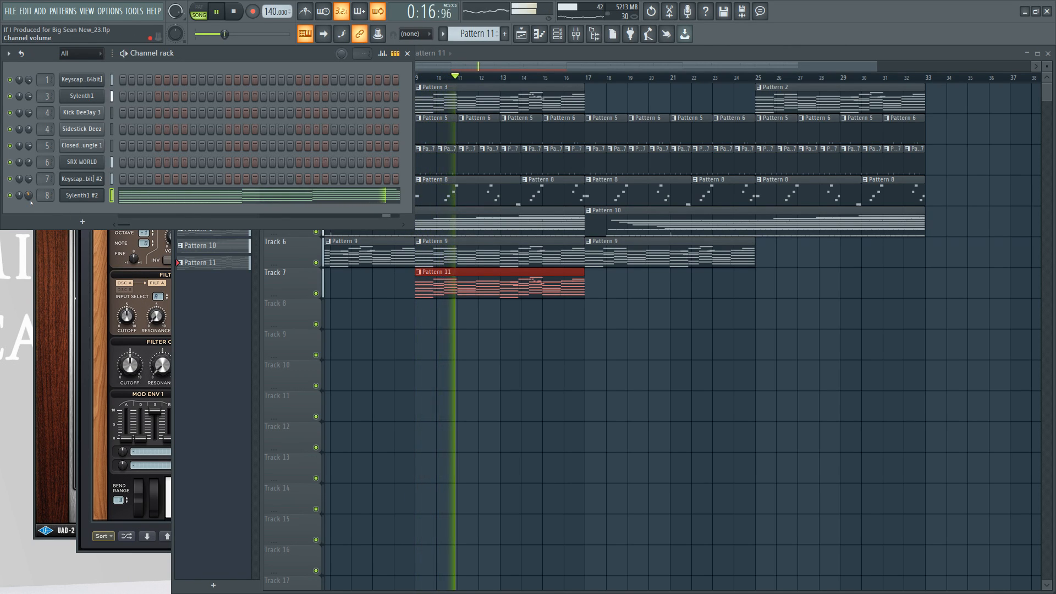
Inspect the second Sylenth1's notes in the piano roll, close it and stop playback.
{"action": "left_click", "coordinate": [251, 204]}
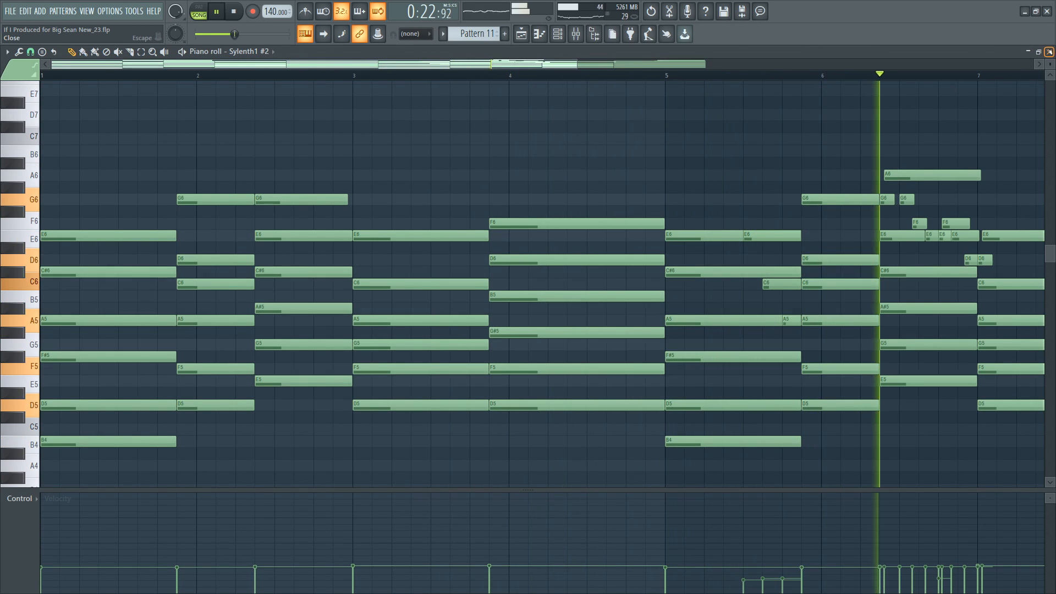
{"action": "left_click", "coordinate": [1048, 51]}
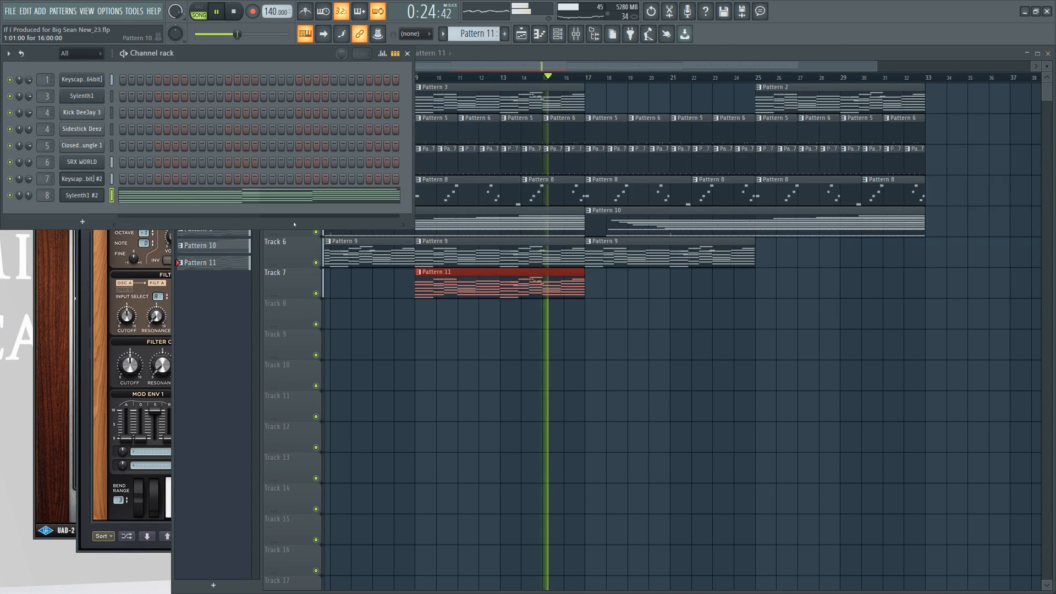
{"action": "key", "text": "space"}
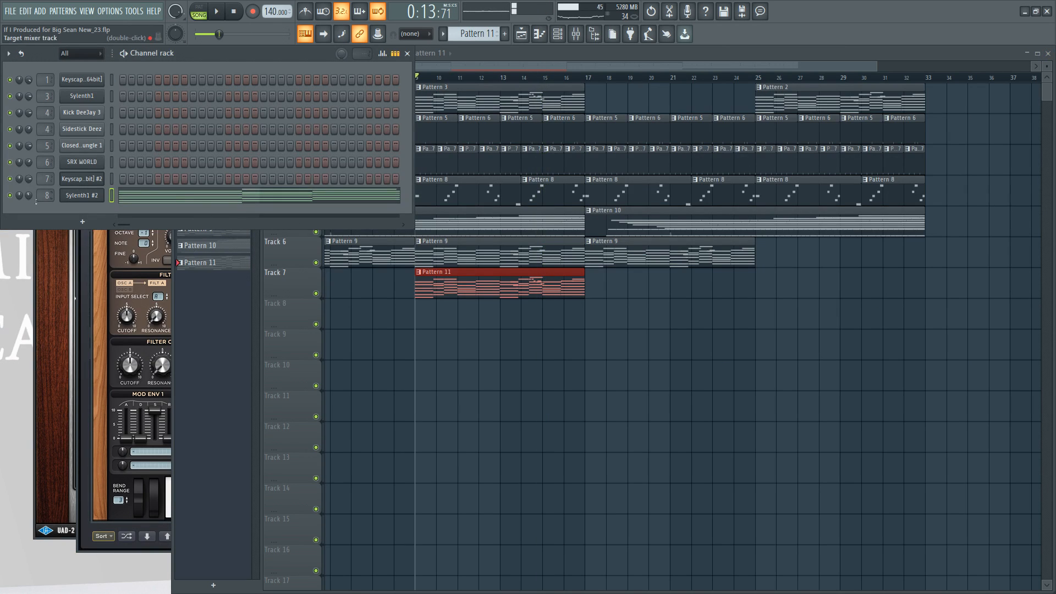
Solo the second Sylenth1 channel to hear it alone, deselect the Pattern 11 clip and re-enable all channels.
{"action": "right_click", "coordinate": [10, 198]}
{"action": "left_click", "coordinate": [42, 213]}
{"action": "key", "text": "space"}
{"action": "left_click", "coordinate": [544, 316], "text": "ctrl"}
{"action": "left_click", "coordinate": [512, 80]}
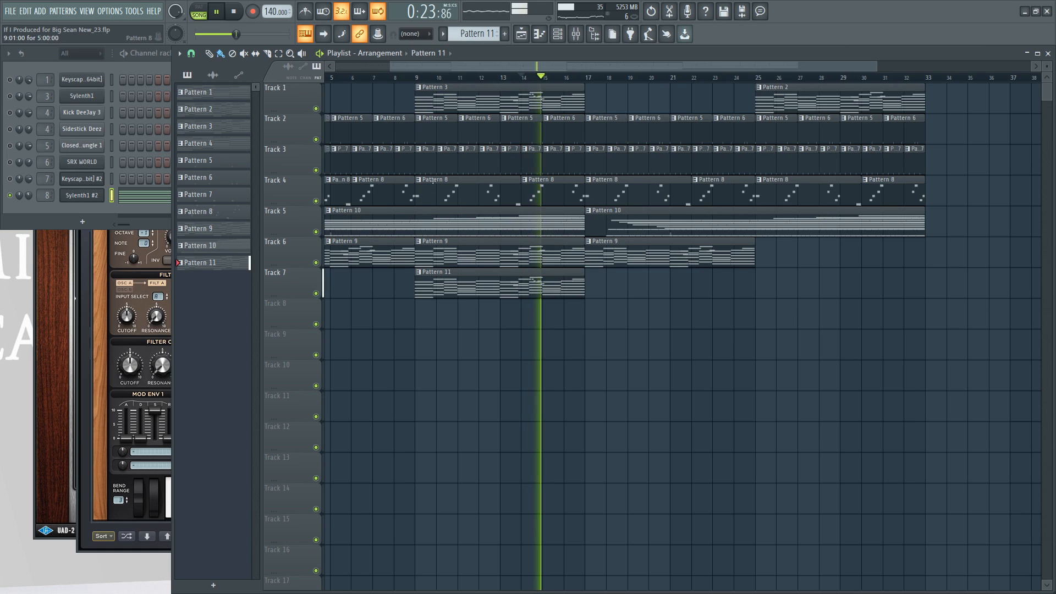
{"action": "right_click", "coordinate": [10, 195]}
{"action": "left_click", "coordinate": [42, 210]}
{"action": "key", "text": "space"}
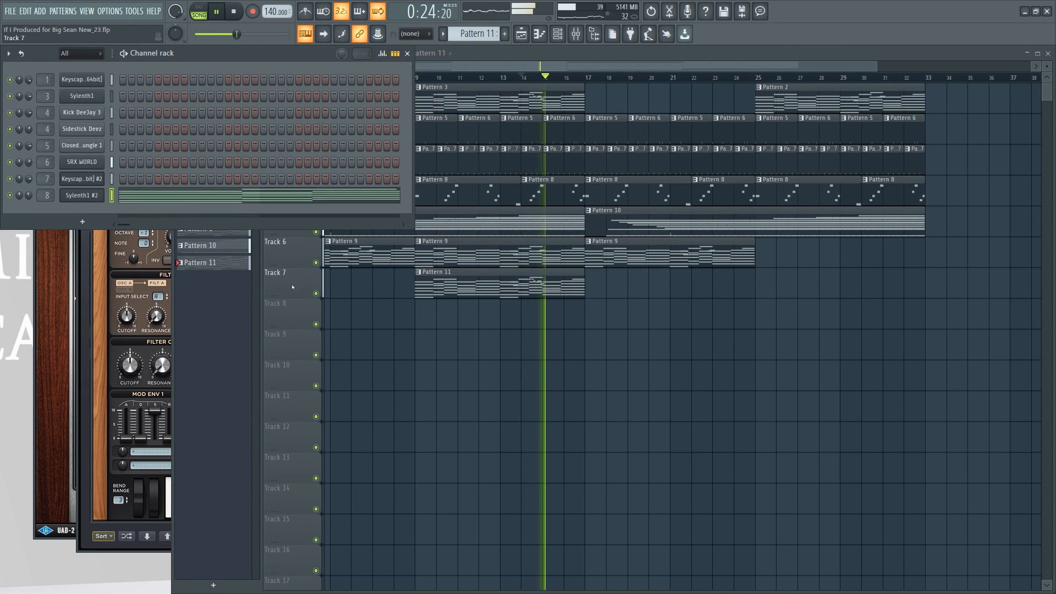
Save the project as New_24, add a Pattern 11 clip on Track 7 at bar 17 and save as New_25.
{"action": "right_click", "coordinate": [449, 370]}
{"action": "key", "text": "ctrl+s"}
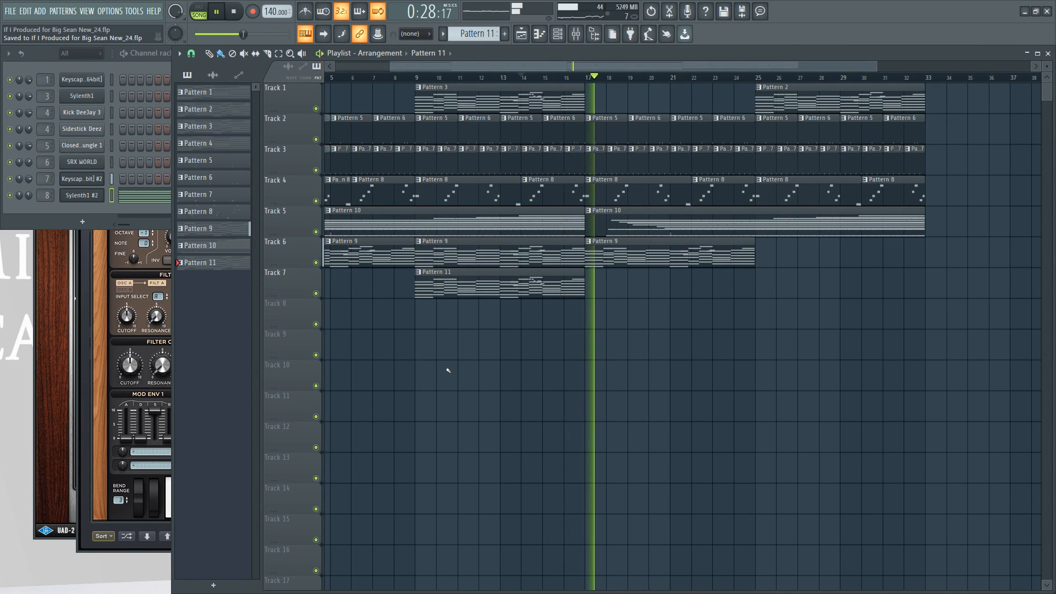
{"action": "left_click", "coordinate": [594, 283]}
{"action": "key", "text": "ctrl+n"}
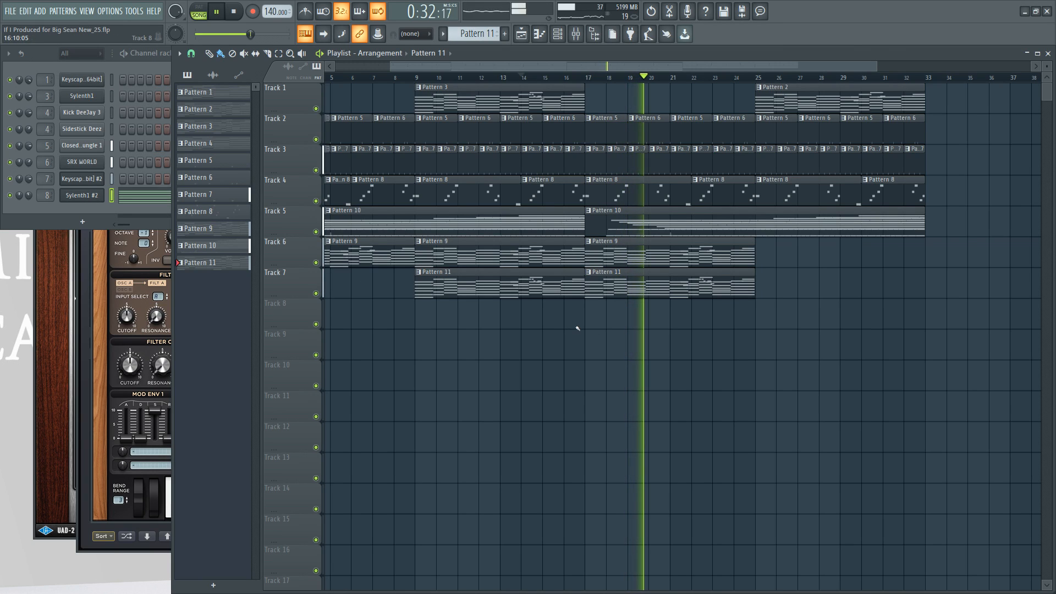
Arrange Track 7 with Pattern 11 clips only at bars 9 and 25, and save the project as New_26.
{"action": "left_click", "coordinate": [764, 287]}
{"action": "right_click", "coordinate": [613, 292]}
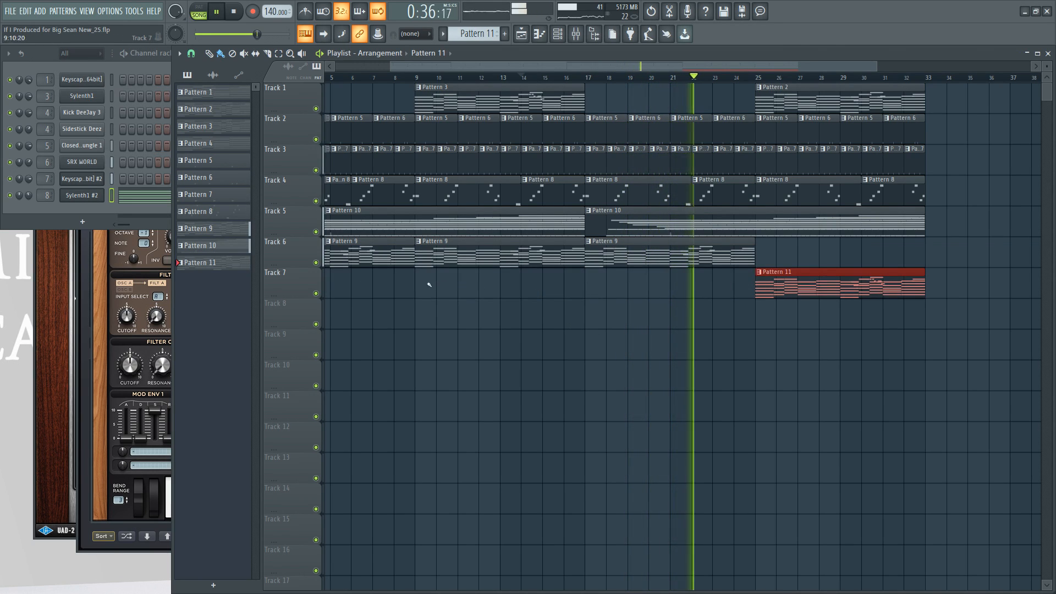
{"action": "left_click", "coordinate": [432, 292]}
{"action": "key", "text": "ctrl+s"}
{"action": "key", "text": "ctrl+n"}
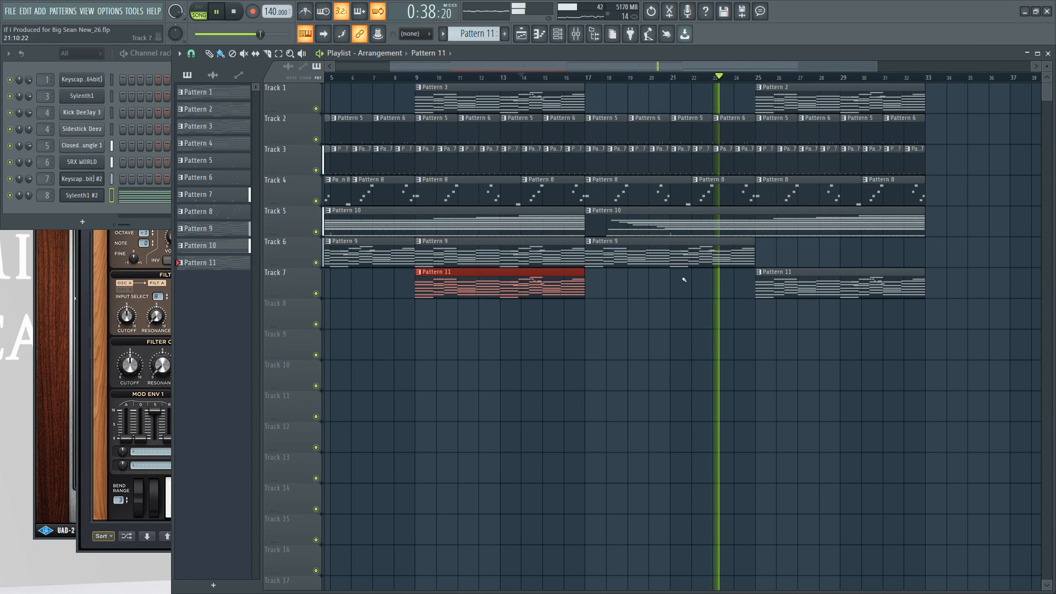
Delete the Pattern 10 clip starting at bar 17 on Track 5 and save the project as New_27.
{"action": "right_click", "coordinate": [668, 227]}
{"action": "key", "text": "ctrl+n"}
{"action": "scroll", "coordinate": [562, 79], "scroll_direction": "down", "scroll_amount": 3}
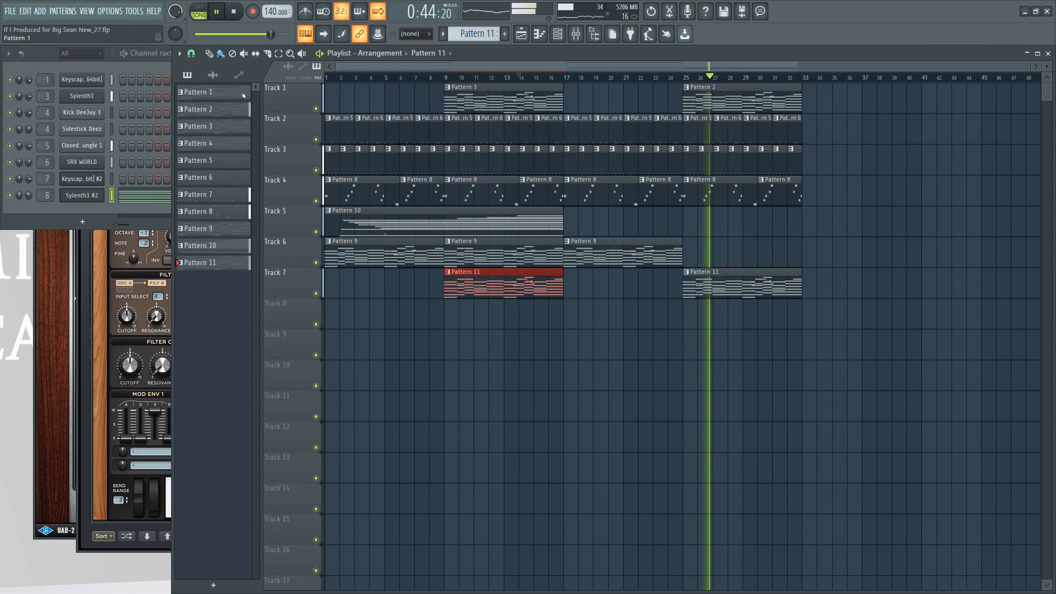
Copy the first Keyscape channel's fine time shift of 20% to the second Sylenth1 channel.
{"action": "left_click", "coordinate": [92, 85]}
{"action": "left_click", "coordinate": [126, 158]}
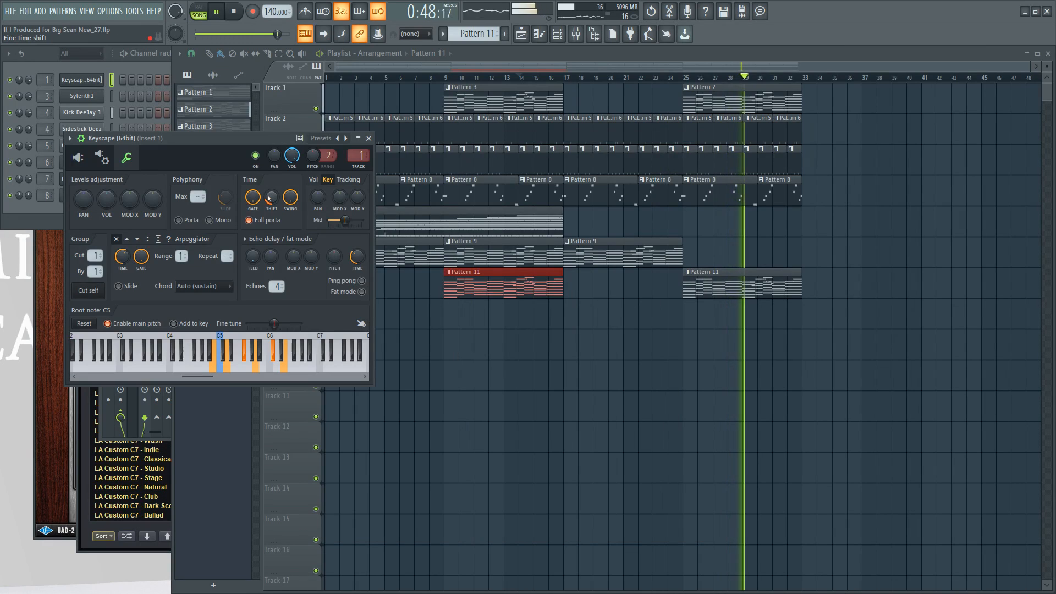
{"action": "left_click", "coordinate": [92, 195]}
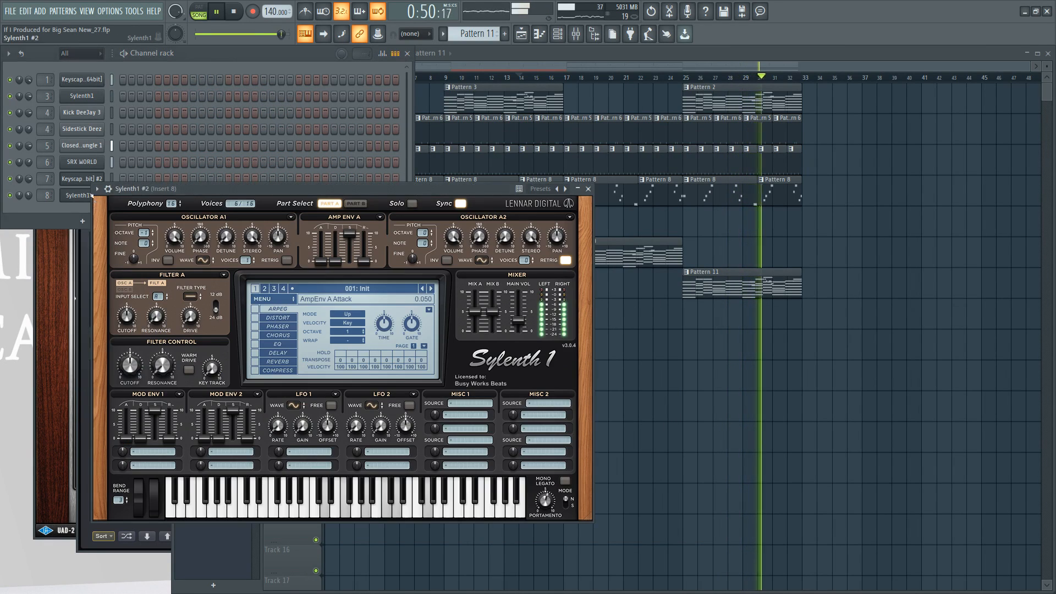
{"action": "left_click", "coordinate": [108, 189]}
{"action": "right_click", "coordinate": [300, 248]}
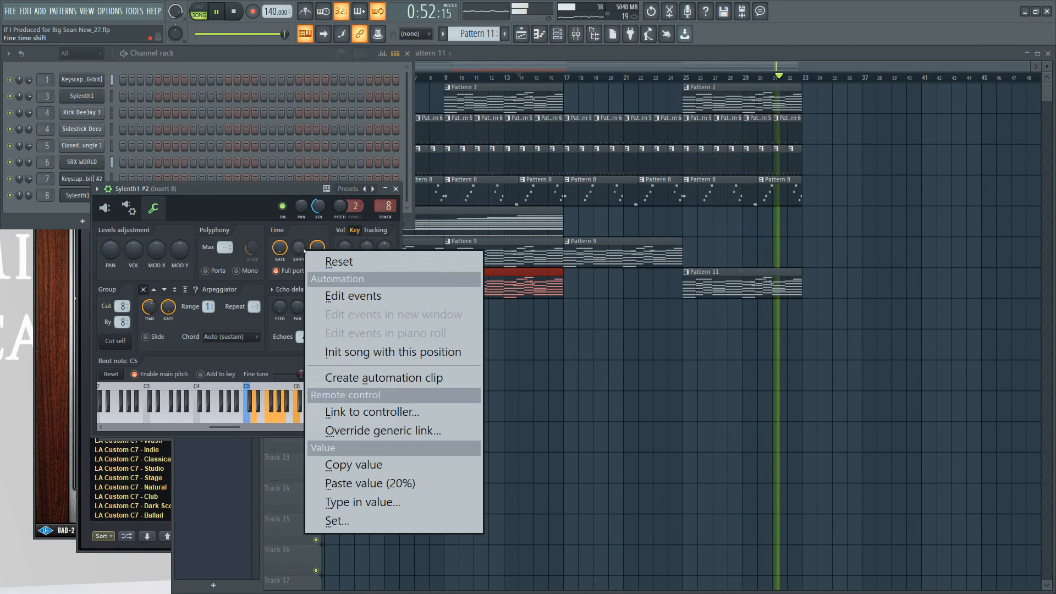
{"action": "left_click", "coordinate": [369, 483]}
{"action": "left_click", "coordinate": [529, 362]}
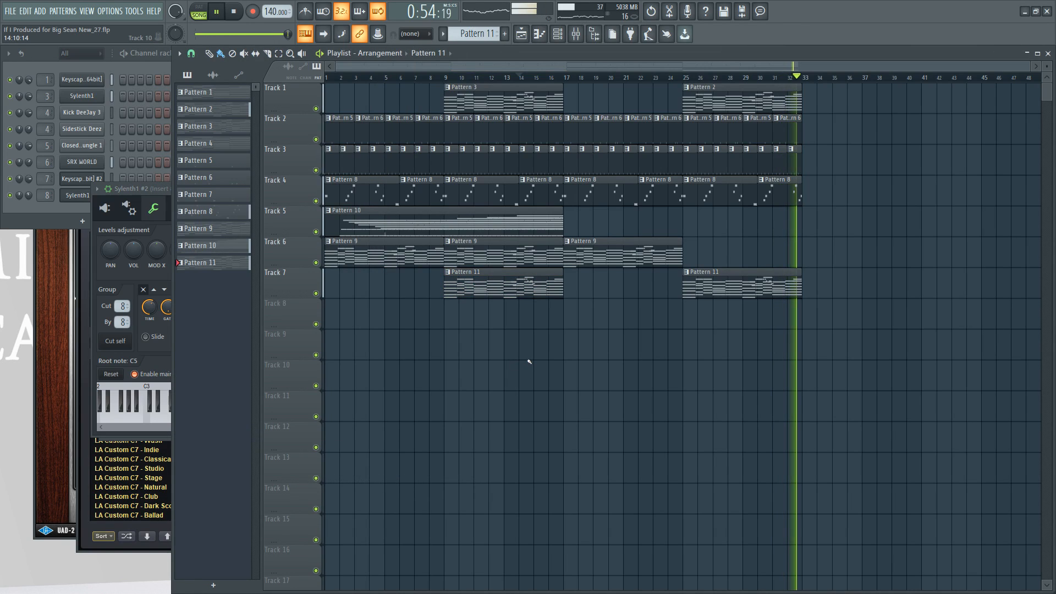
Play the arrangement from bar 25 with the channel rack in front to review the layered section.
{"action": "left_click", "coordinate": [685, 77]}
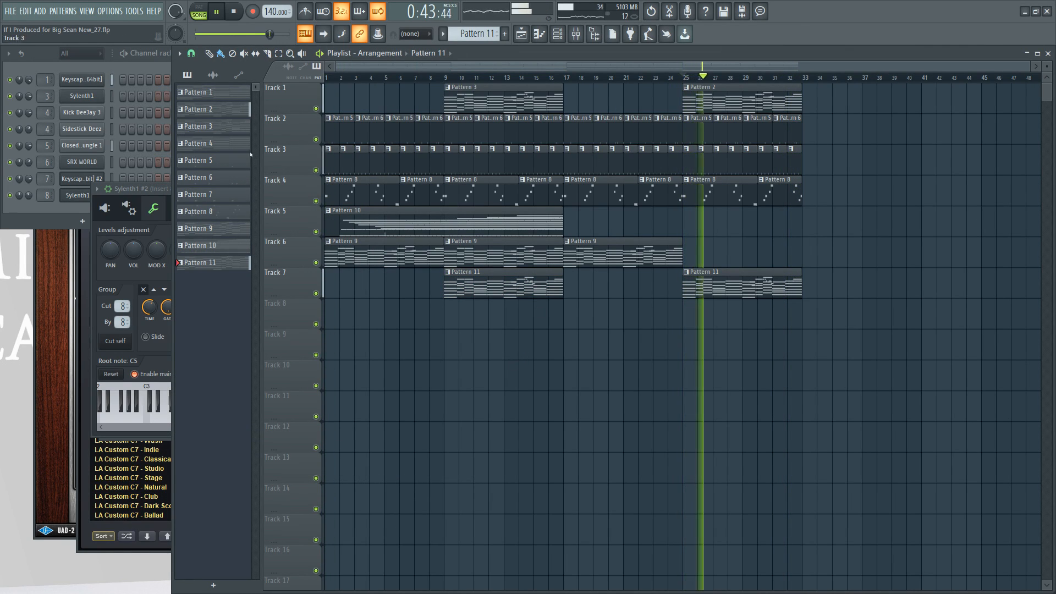
{"action": "left_click", "coordinate": [68, 214]}
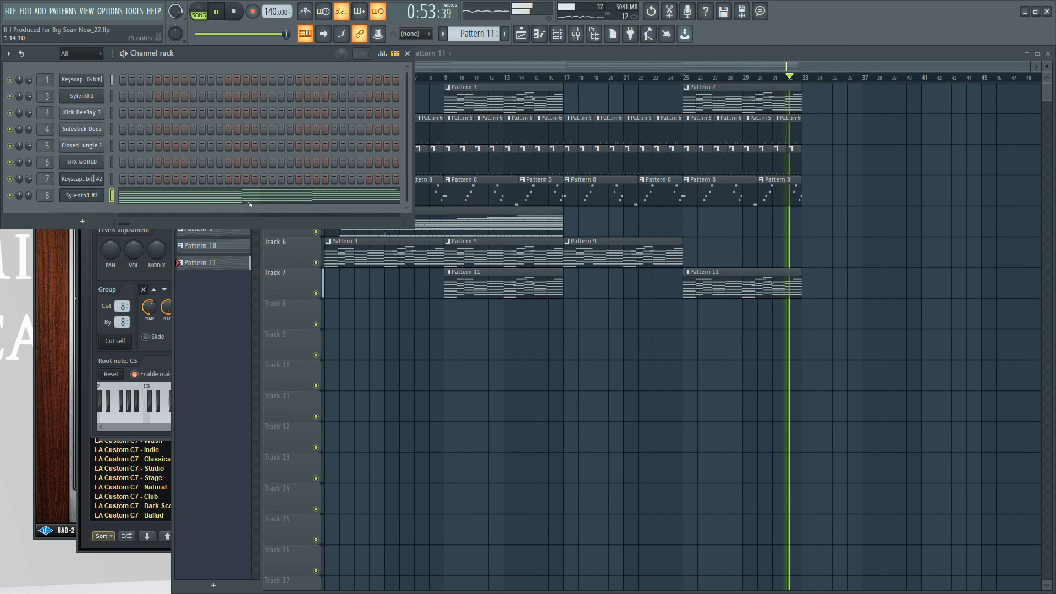
Clone Pattern 7 and add a closed hi-hat hit on step 7 of the copy.
{"action": "left_click", "coordinate": [413, 386]}
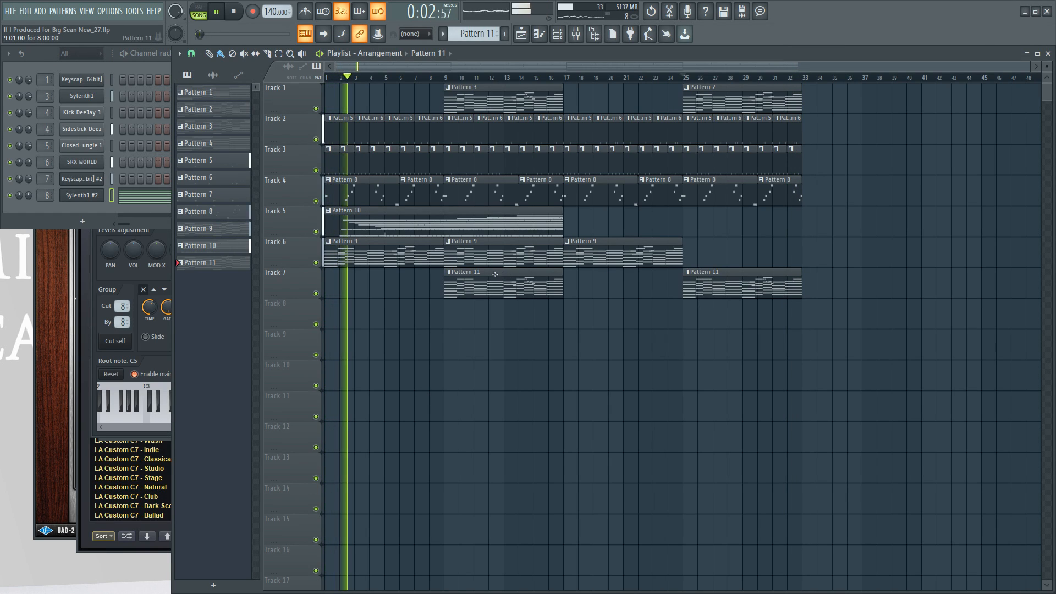
{"action": "left_click", "coordinate": [557, 34]}
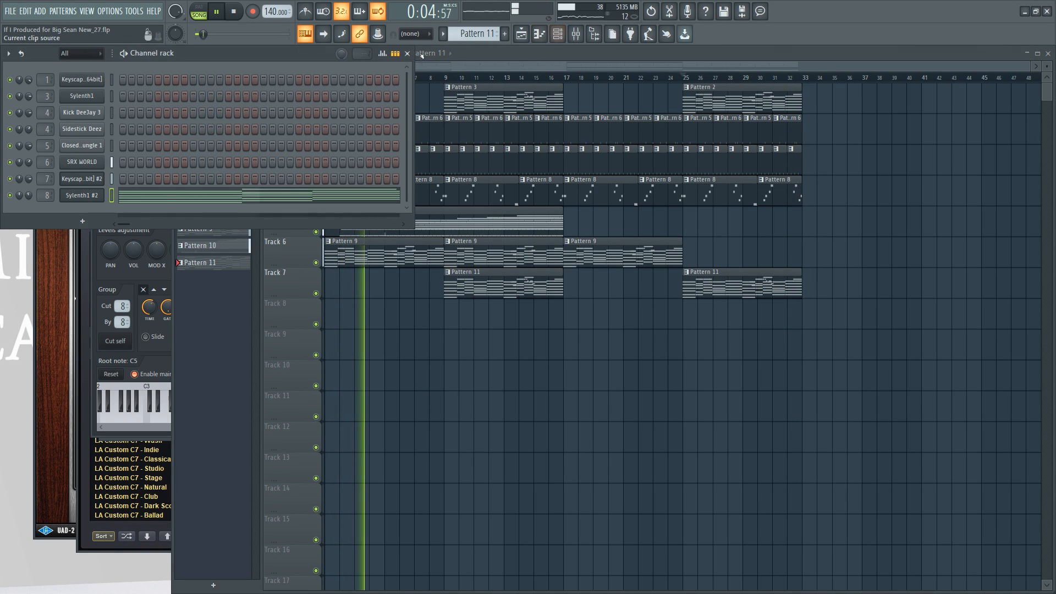
{"action": "left_click_drag", "start_coordinate": [477, 35], "coordinate": [477, 48]}
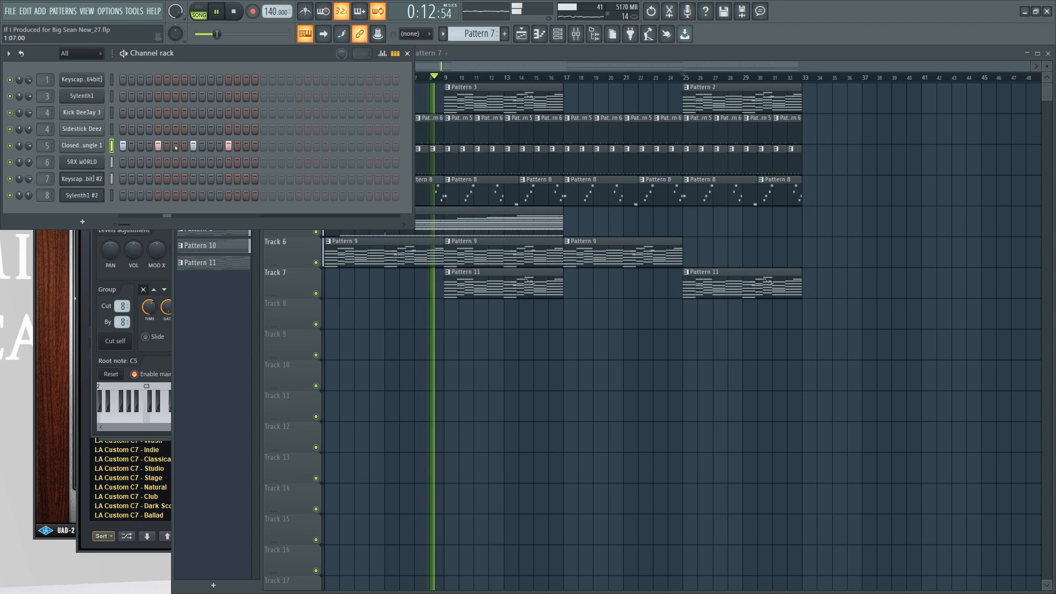
{"action": "key", "text": "space"}
{"action": "left_click", "coordinate": [442, 35]}
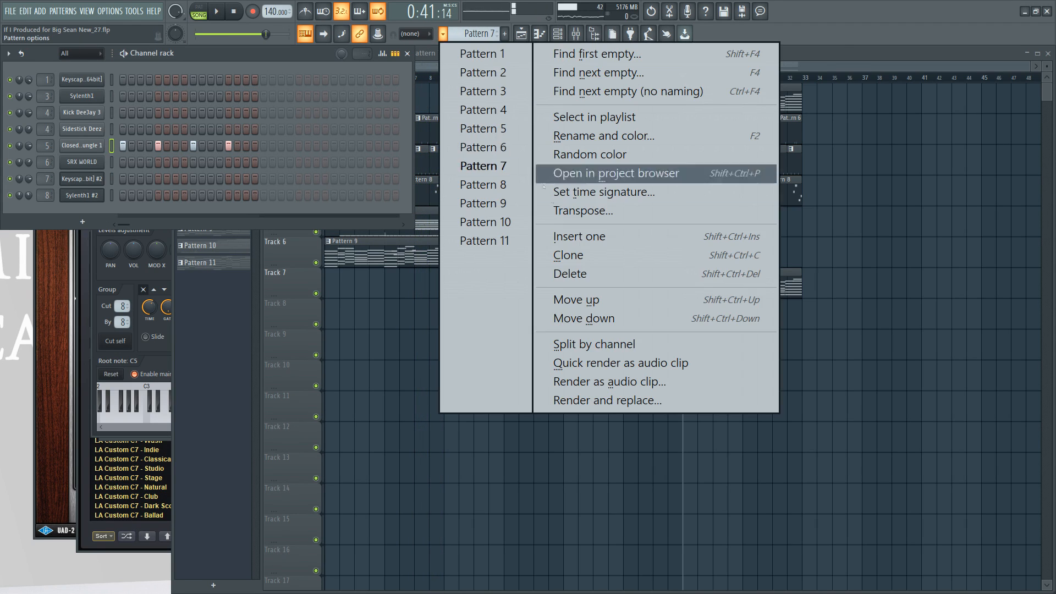
{"action": "left_click", "coordinate": [539, 254]}
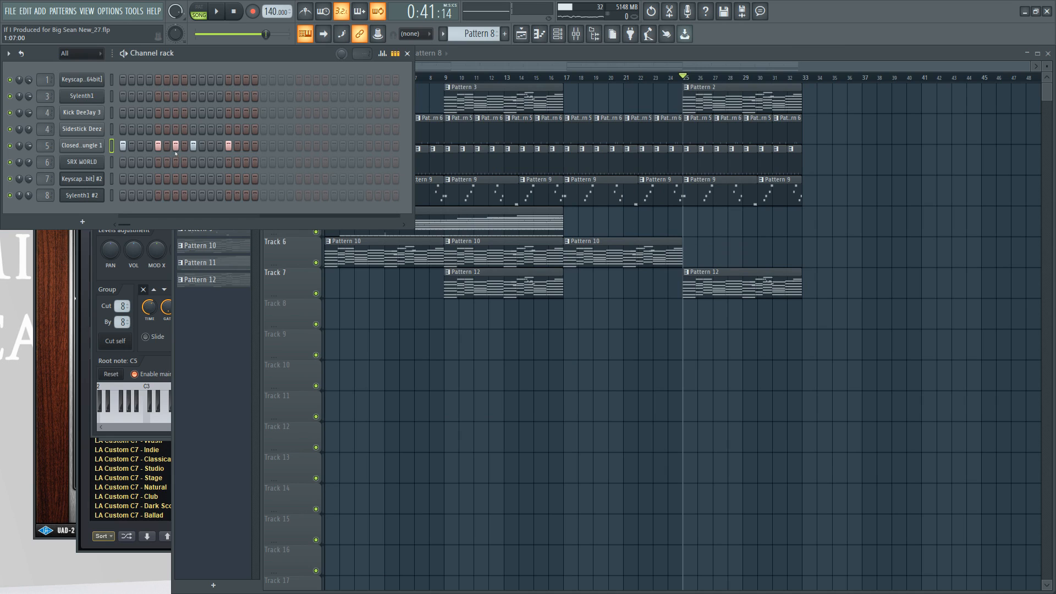
Replace the Pattern 7 clips at bars 2, 4, 6 and 8 on Track 3 with Pattern 8 clips.
{"action": "right_click", "coordinate": [518, 389]}
{"action": "scroll", "coordinate": [343, 78], "scroll_direction": "up", "scroll_amount": 5}
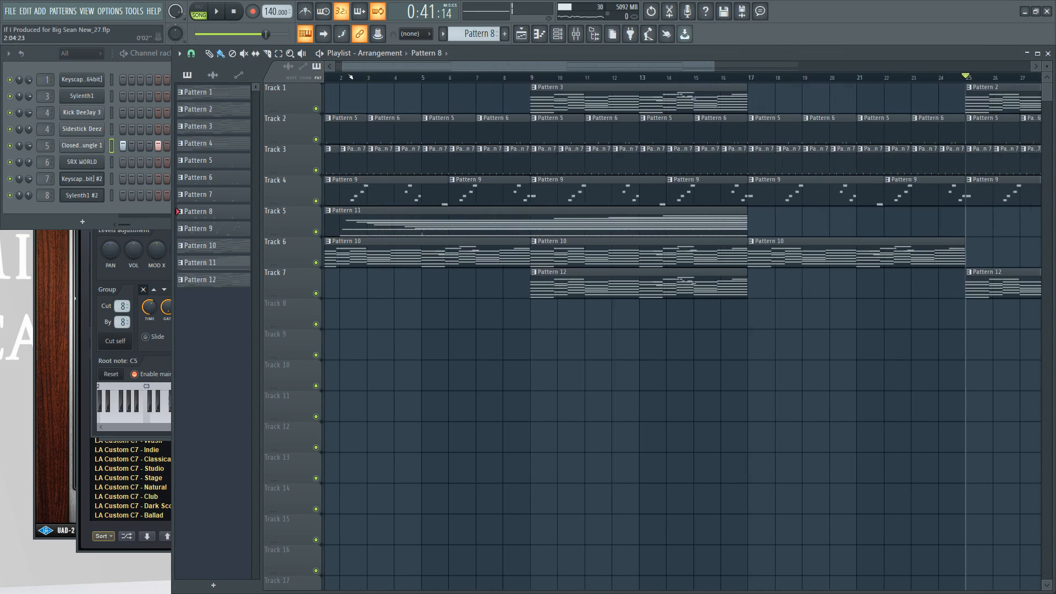
{"action": "key", "text": "space"}
{"action": "key", "text": "space"}
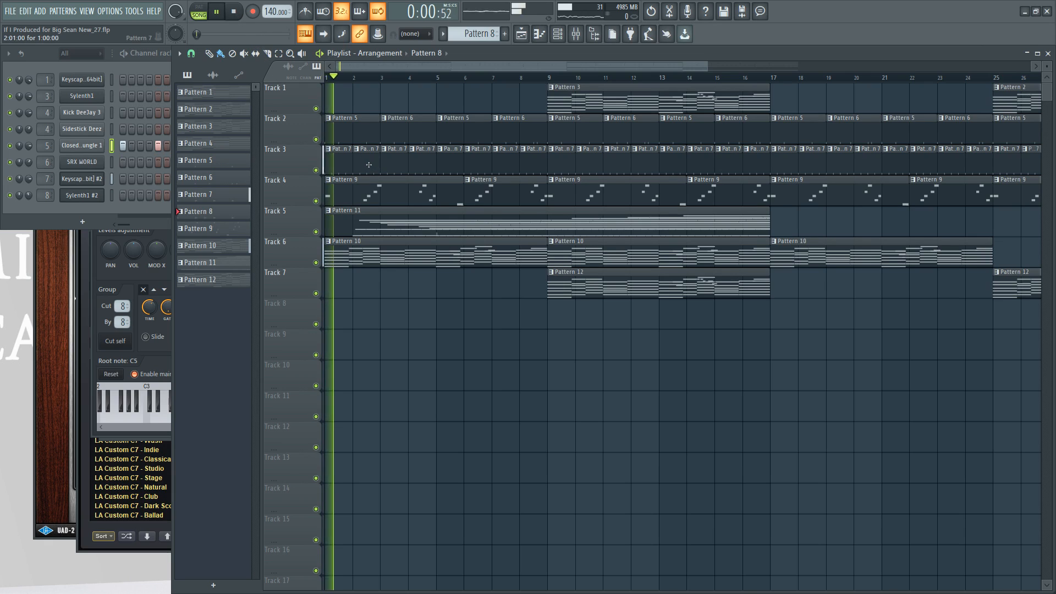
{"action": "left_click", "coordinate": [370, 165]}
{"action": "right_click", "coordinate": [419, 159]}
{"action": "left_click", "coordinate": [419, 158]}
{"action": "right_click", "coordinate": [471, 156]}
{"action": "left_click", "coordinate": [471, 156]}
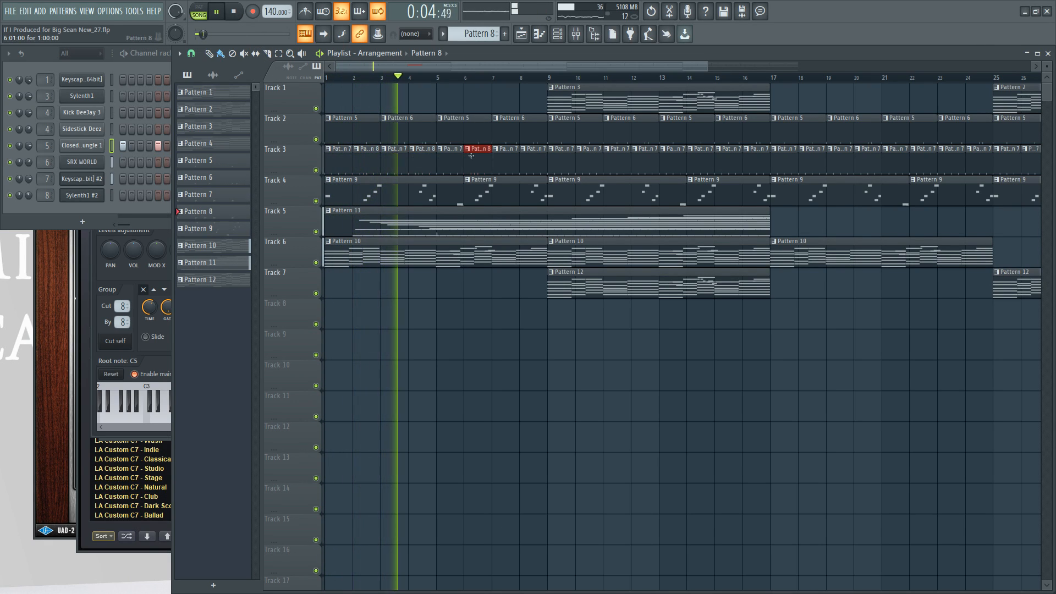
{"action": "right_click", "coordinate": [529, 153]}
{"action": "left_click", "coordinate": [529, 154]}
Clear Track 3 after bar 8, repeat the alternating Pattern 7 and 8 clips over bars 17 to 32, and save the project as New_28.
{"action": "scroll", "coordinate": [514, 81], "scroll_direction": "down", "scroll_amount": 1}
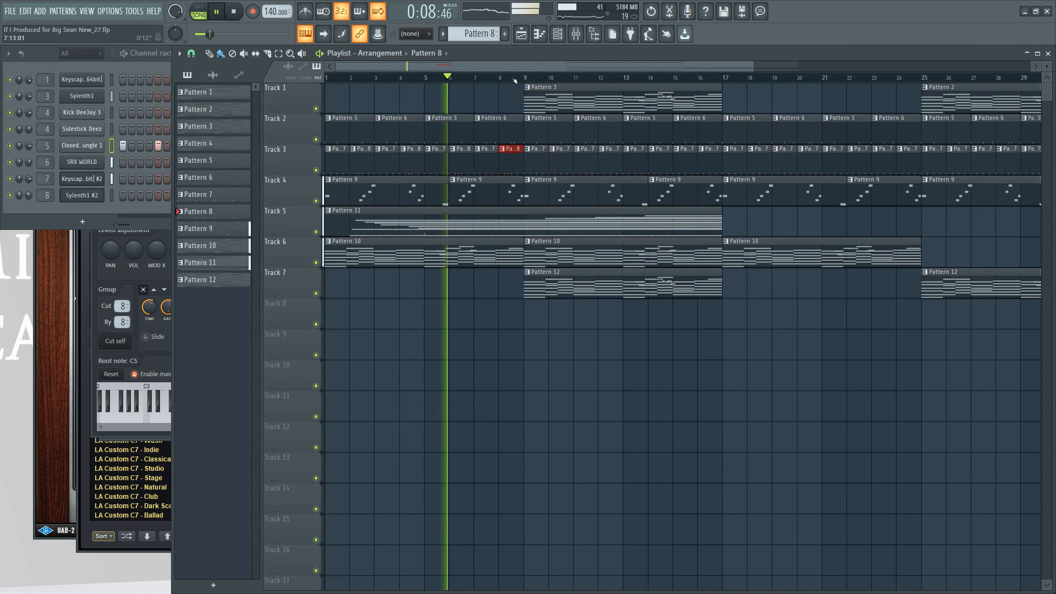
{"action": "scroll", "coordinate": [514, 81], "scroll_direction": "down", "scroll_amount": 1}
{"action": "left_click_drag", "start_coordinate": [887, 165], "coordinate": [477, 167]}
{"action": "key", "text": "Delete"}
{"action": "left_click_drag", "start_coordinate": [475, 166], "coordinate": [755, 153]}
{"action": "left_click", "coordinate": [954, 173], "text": "ctrl"}
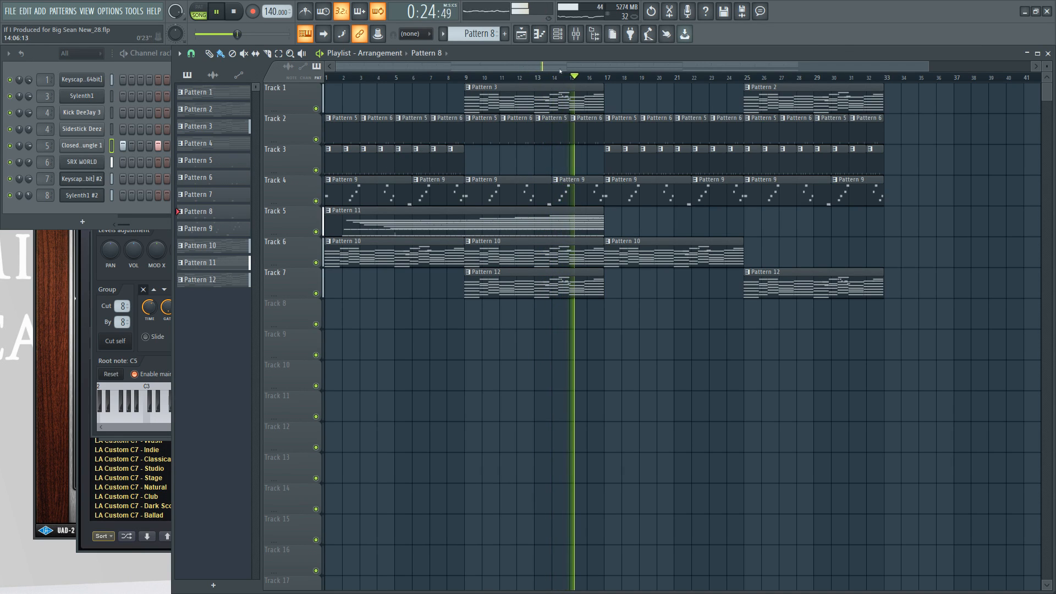
{"action": "scroll", "coordinate": [561, 72], "scroll_direction": "down", "scroll_amount": 2}
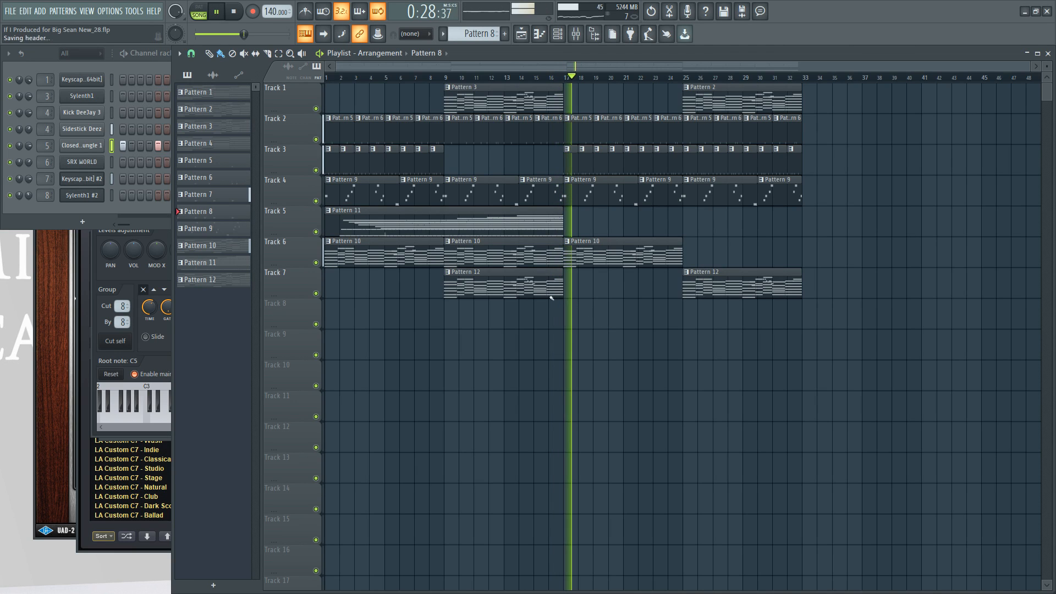
Inspect mixer inserts 4 and 3 during playback.
{"action": "left_click", "coordinate": [576, 35]}
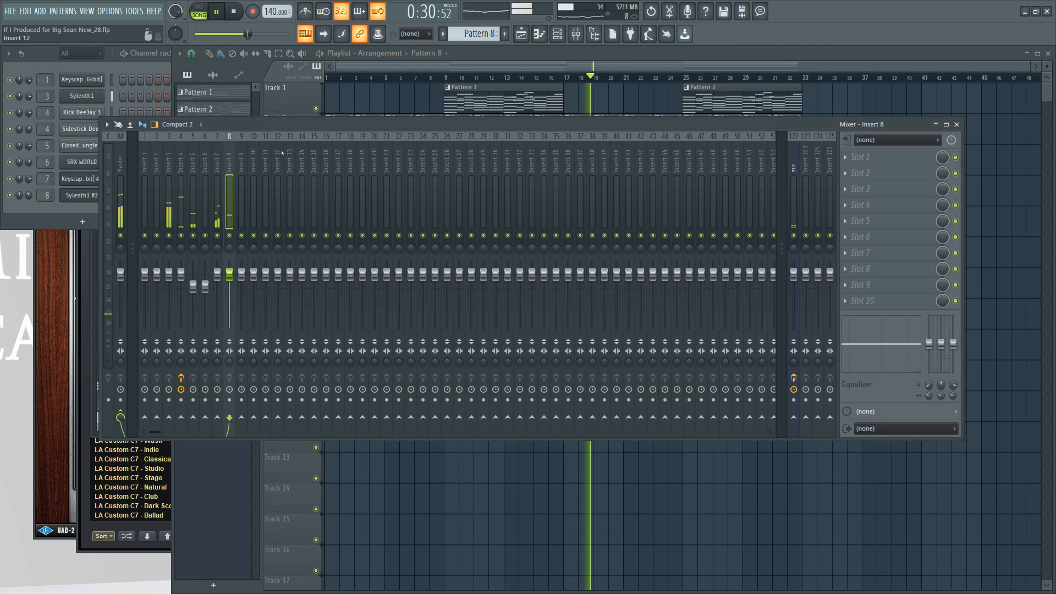
{"action": "left_click", "coordinate": [182, 180]}
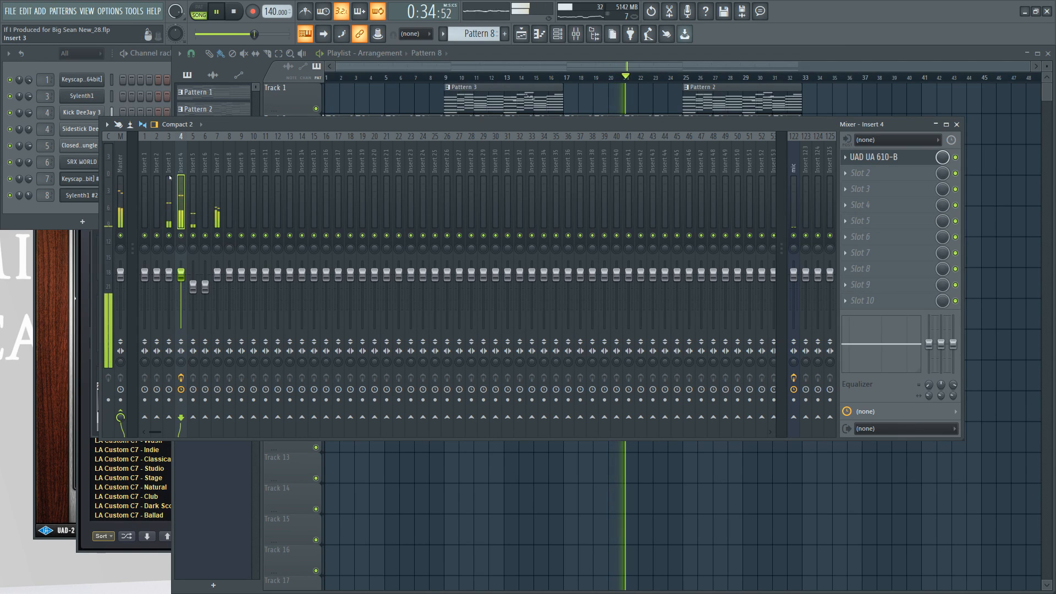
{"action": "left_click", "coordinate": [171, 178]}
{"action": "left_click", "coordinate": [963, 206]}
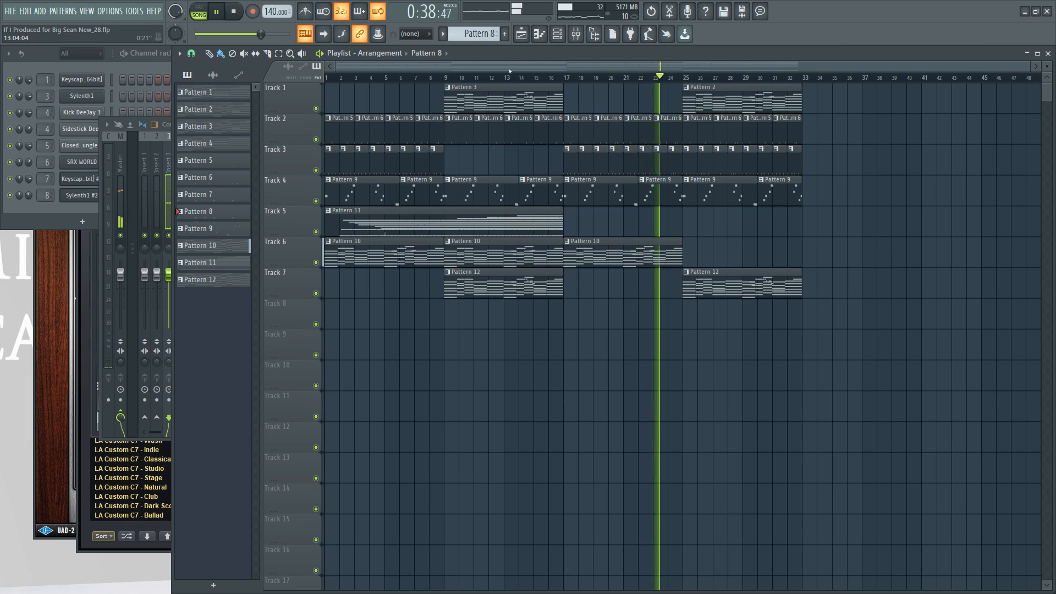
Try a Pattern 8 closed hi-hat variation without step 7 and with the step 5 hit shifted to step 4 and back.
{"action": "key", "text": "F6"}
{"action": "scroll", "coordinate": [496, 34], "scroll_direction": "up", "scroll_amount": 2}
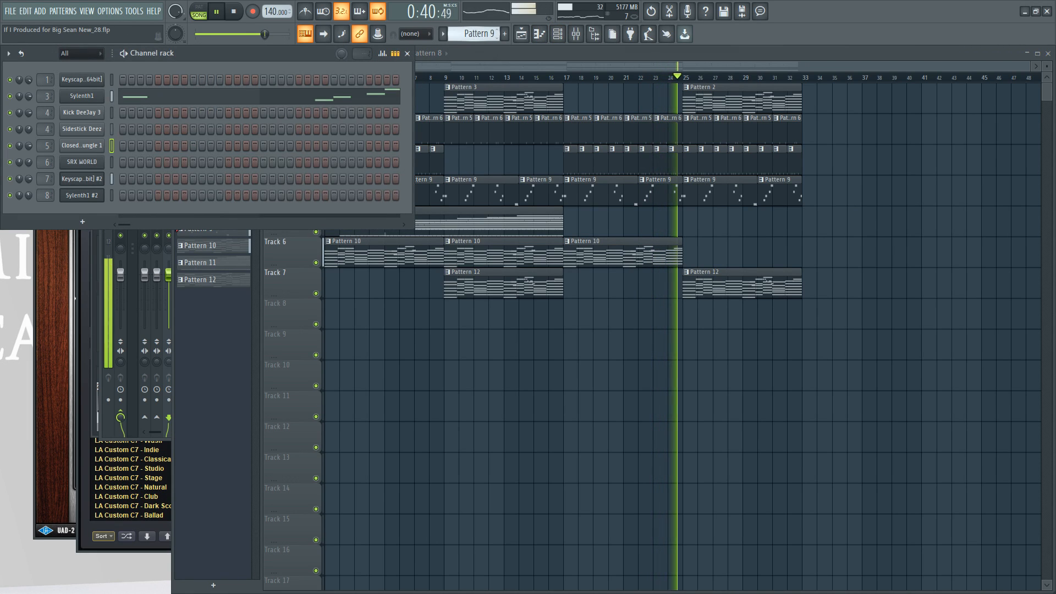
{"action": "scroll", "coordinate": [473, 34], "scroll_direction": "up", "scroll_amount": 2}
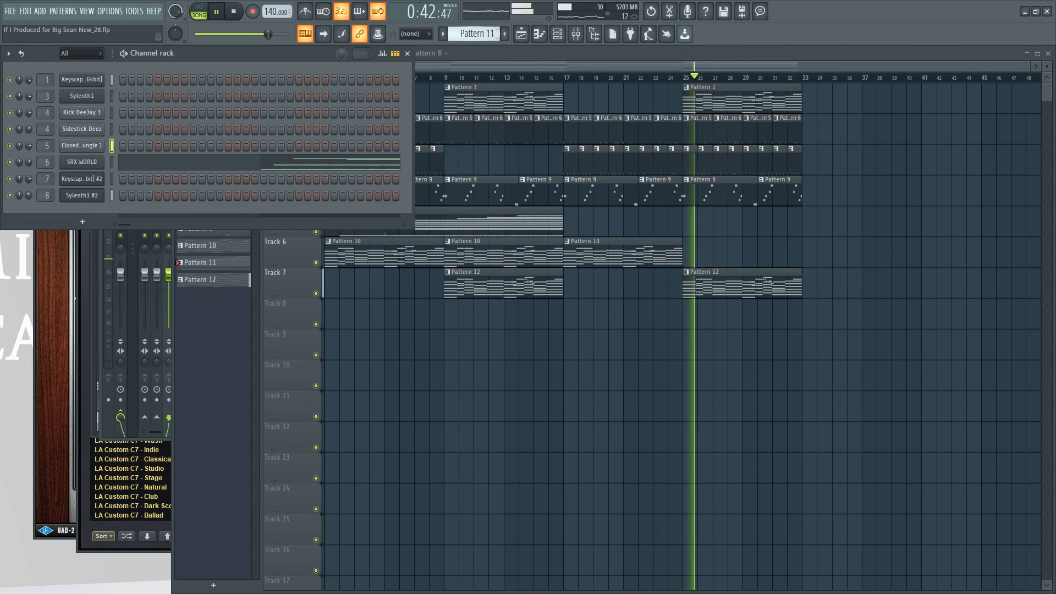
{"action": "scroll", "coordinate": [472, 34], "scroll_direction": "down", "scroll_amount": 4}
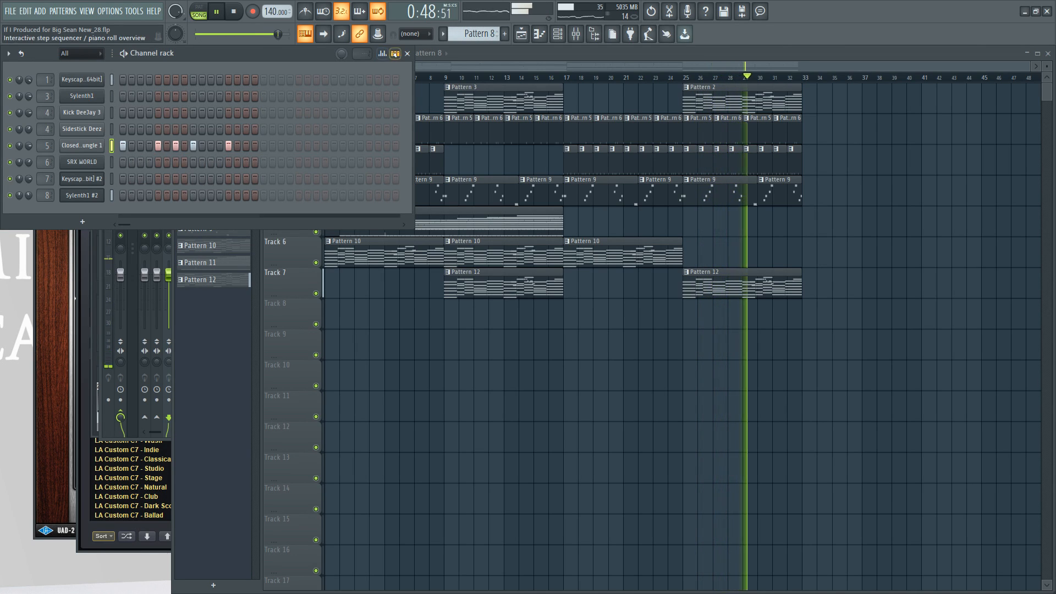
{"action": "right_click", "coordinate": [158, 147]}
{"action": "left_click", "coordinate": [151, 148]}
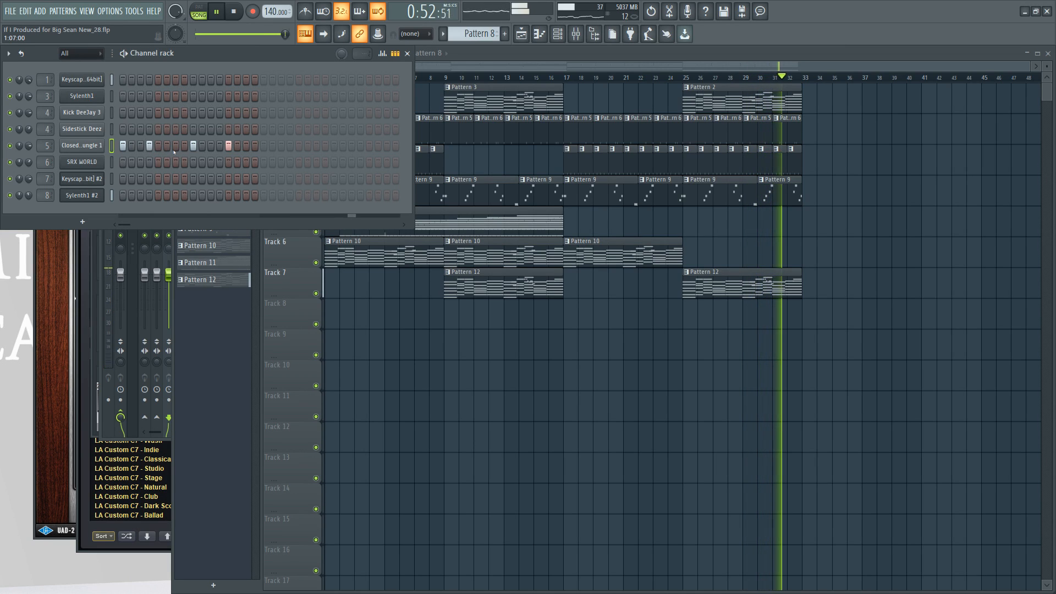
{"action": "right_click", "coordinate": [150, 148]}
{"action": "left_click", "coordinate": [158, 146]}
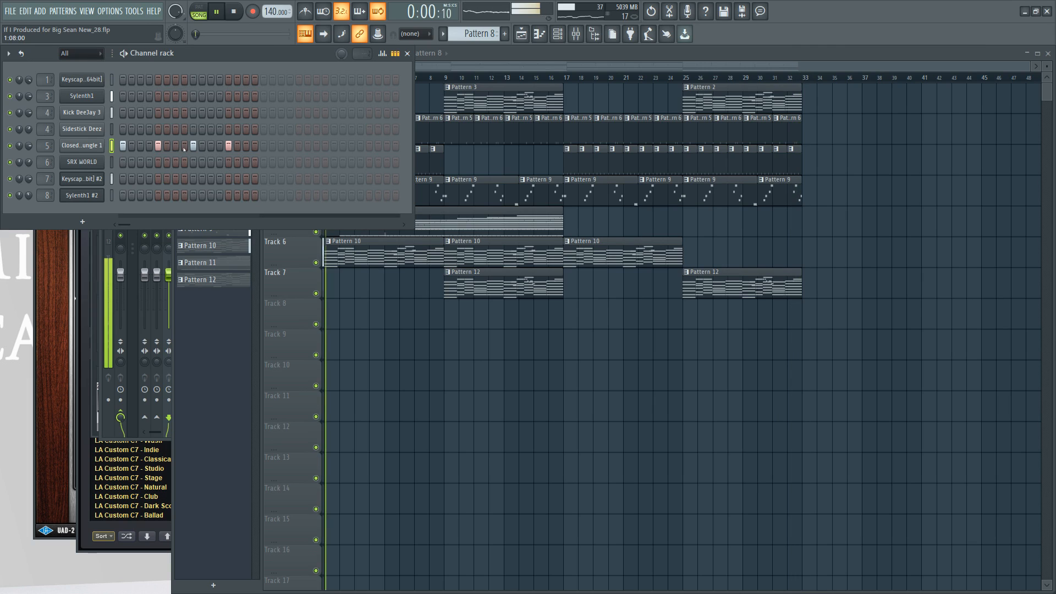
{"action": "right_click", "coordinate": [138, 147]}
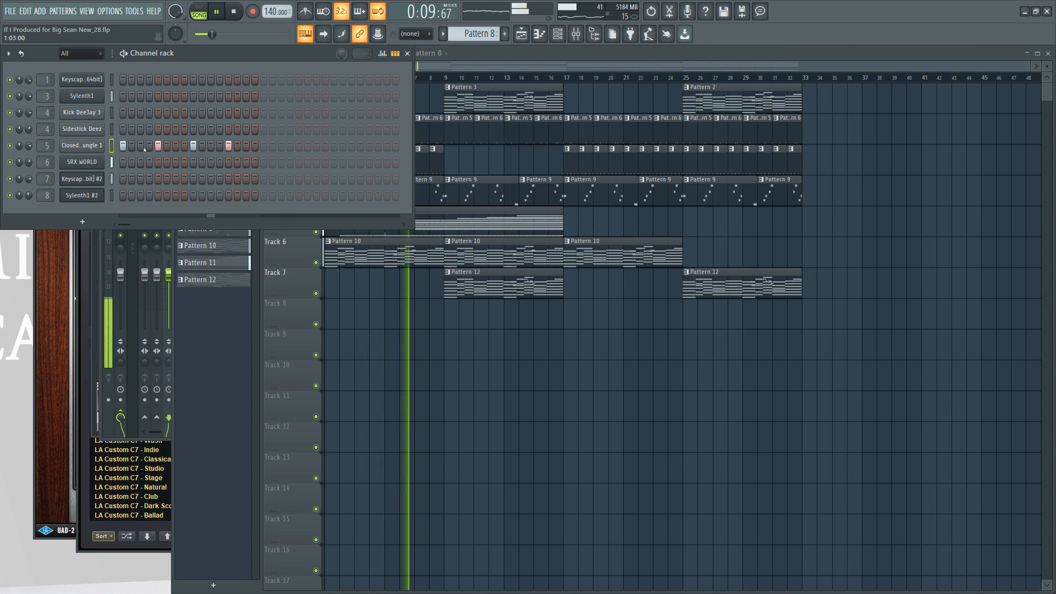
Delete Pattern 8 and reduce Pattern 7's closed hi-hat to the single hit on step 1.
{"action": "key", "text": "space"}
{"action": "right_click", "coordinate": [229, 150]}
{"action": "right_click", "coordinate": [193, 149]}
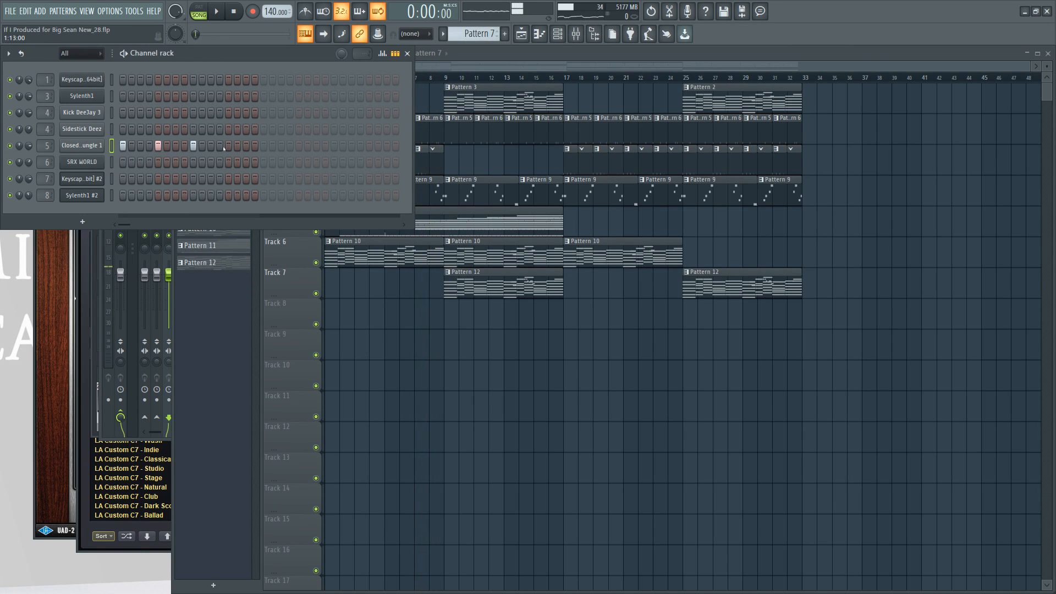
Clear the hi-hat clips from Track 3, keeping just one Pattern 7 clip at bar 1.
{"action": "left_click", "coordinate": [387, 327]}
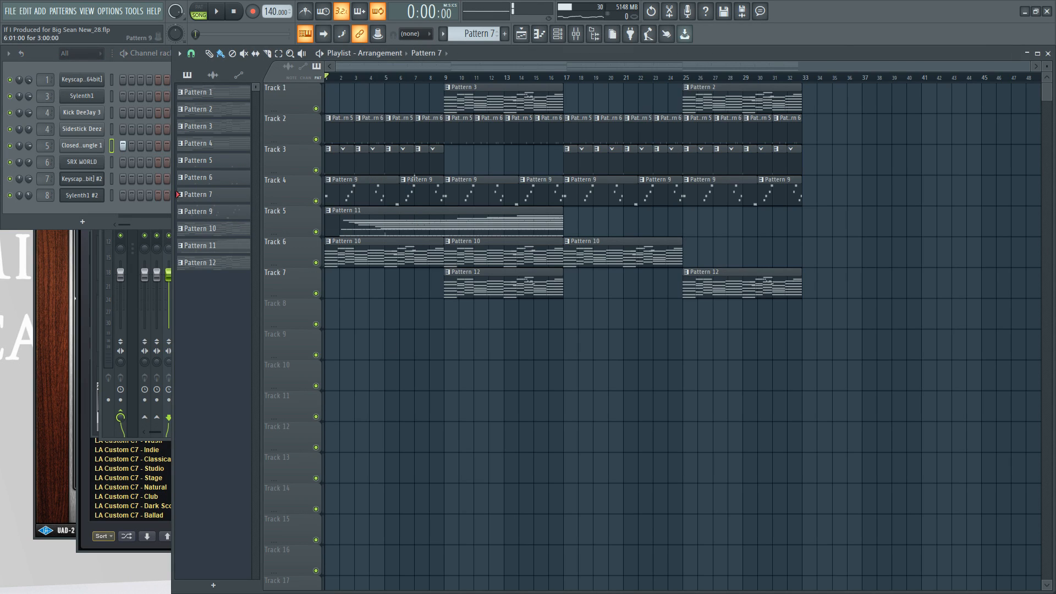
{"action": "left_click", "coordinate": [310, 165]}
{"action": "key", "text": "Delete"}
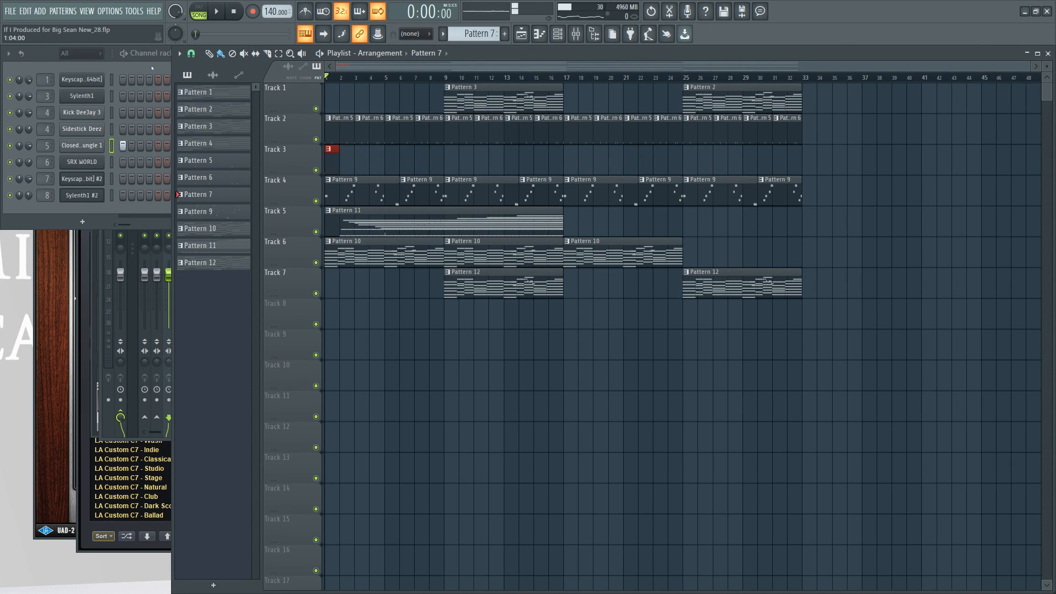
Open Pattern 7's closed hi-hat in the piano roll and add a C5 note on step 5 with reduced velocity.
{"action": "left_click", "coordinate": [152, 68]}
{"action": "right_click", "coordinate": [107, 146]}
{"action": "left_click", "coordinate": [121, 150]}
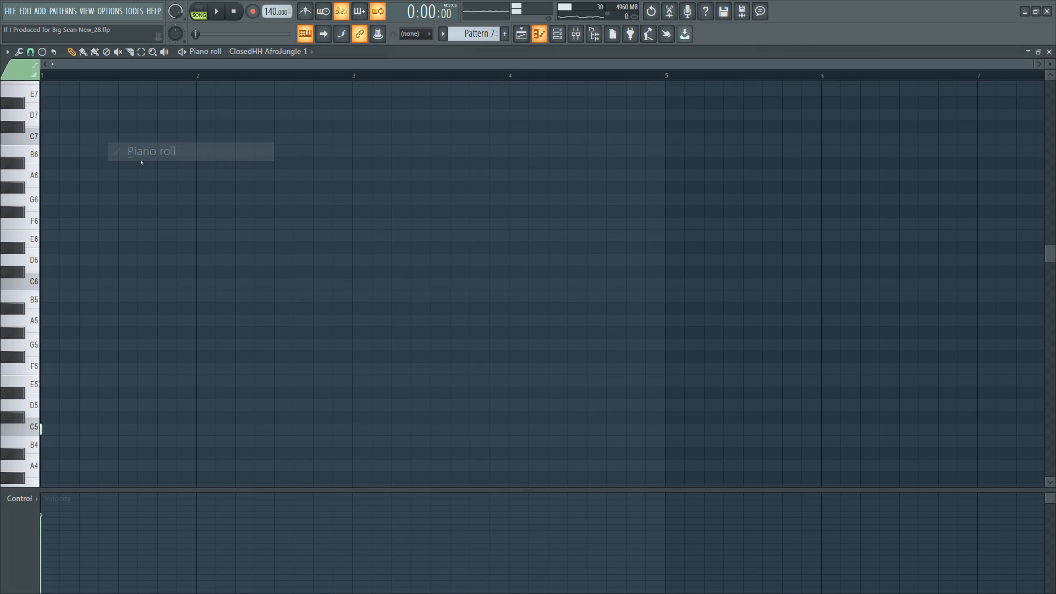
{"action": "left_click", "coordinate": [89, 320]}
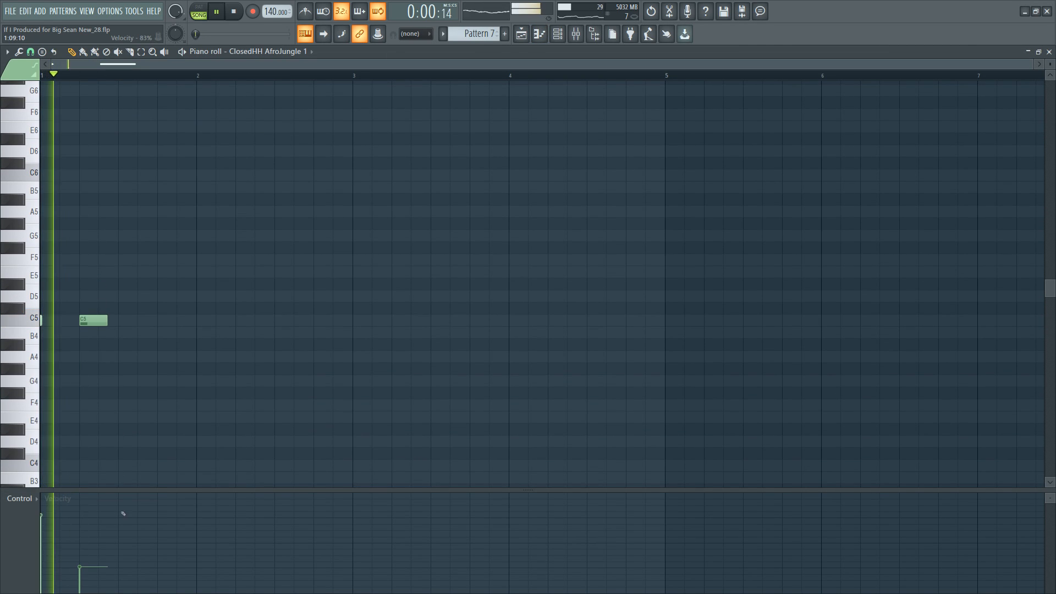
{"action": "key", "text": "space"}
{"action": "left_click_drag", "start_coordinate": [93, 539], "coordinate": [93, 553]}
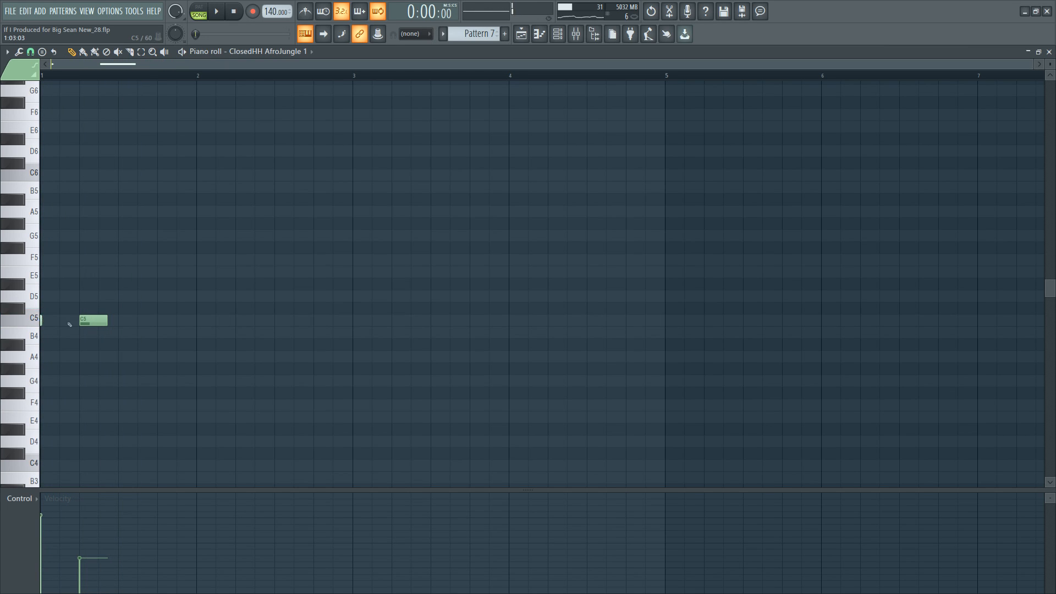
Add C5 hi-hat notes on step 9 and step 13 of bar 1.
{"action": "left_click", "coordinate": [122, 321]}
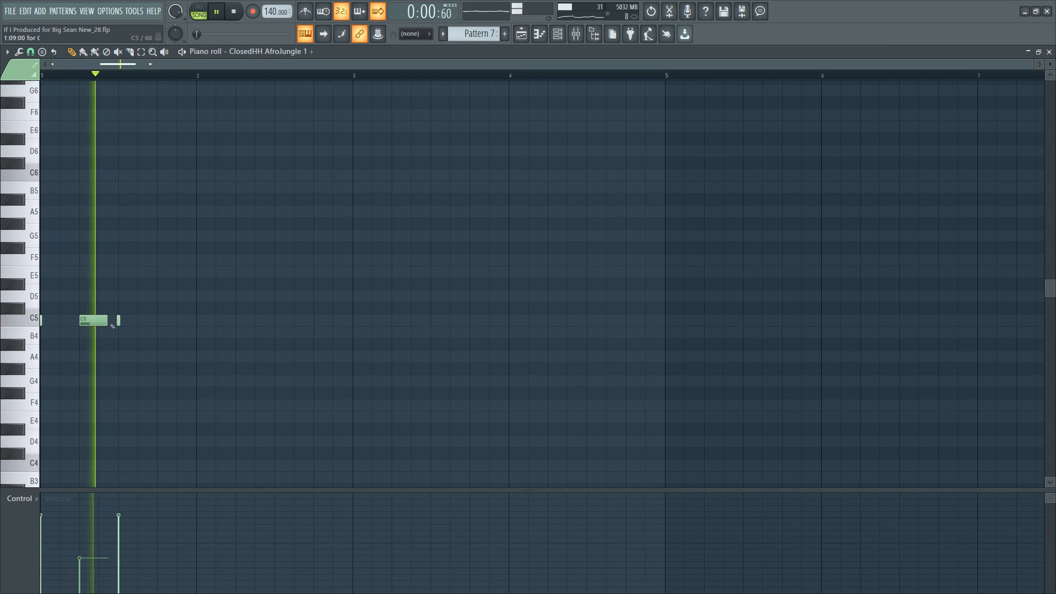
{"action": "left_click", "coordinate": [151, 320]}
{"action": "key", "text": "space"}
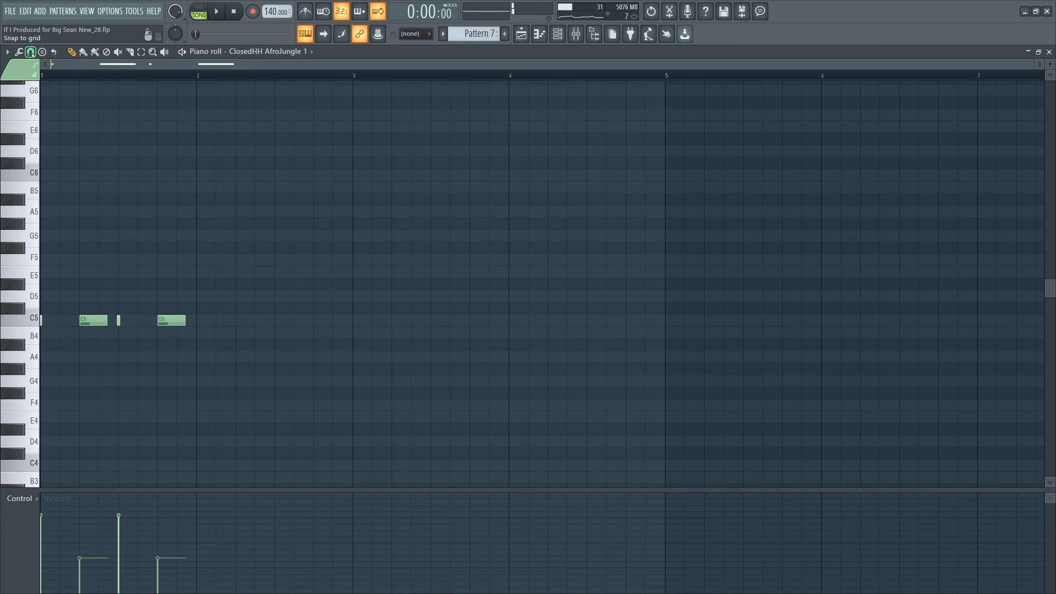
Change the grid snap and place shorter off-grid C5 hi-hat notes at 1:14:08 and shortly after the start of bar 2.
{"action": "left_click", "coordinate": [30, 51]}
{"action": "left_click", "coordinate": [69, 290]}
{"action": "key", "text": "space"}
{"action": "left_click", "coordinate": [201, 321]}
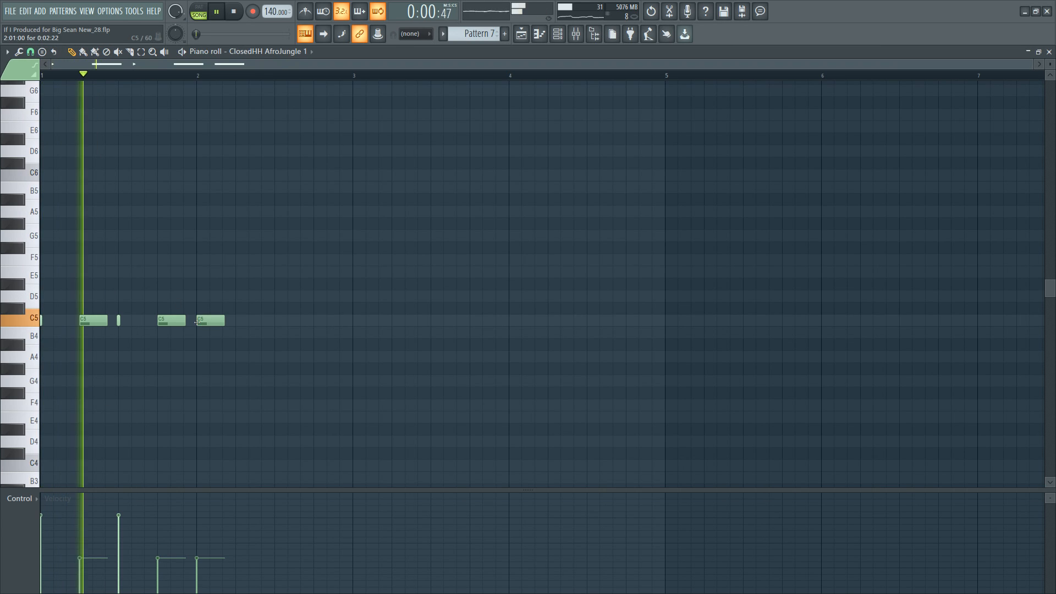
{"action": "left_click", "coordinate": [226, 322]}
{"action": "left_click_drag", "start_coordinate": [202, 321], "coordinate": [189, 322]}
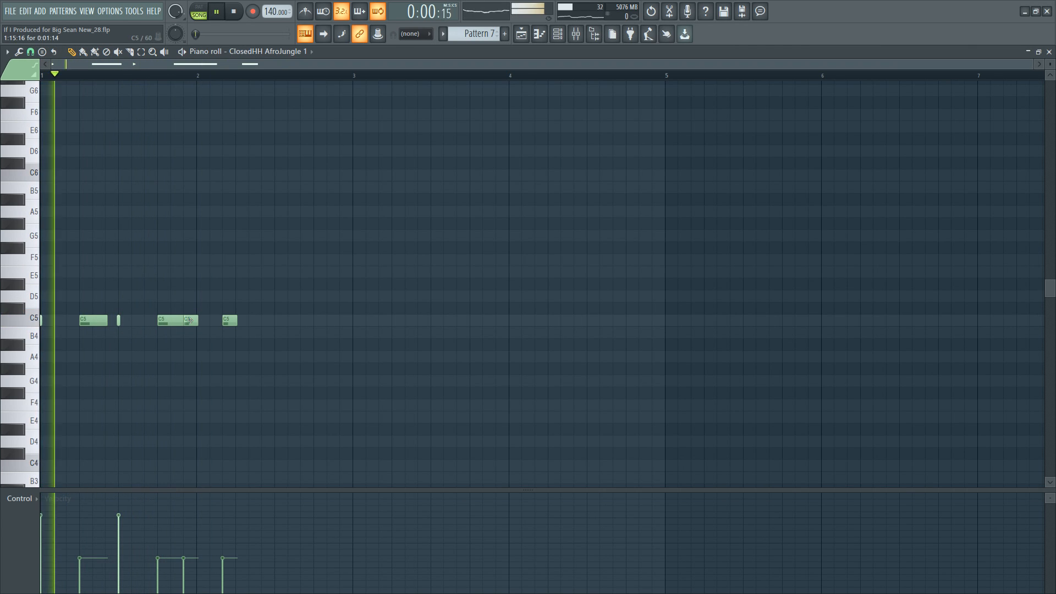
{"action": "left_click", "coordinate": [214, 322]}
{"action": "right_click", "coordinate": [228, 322]}
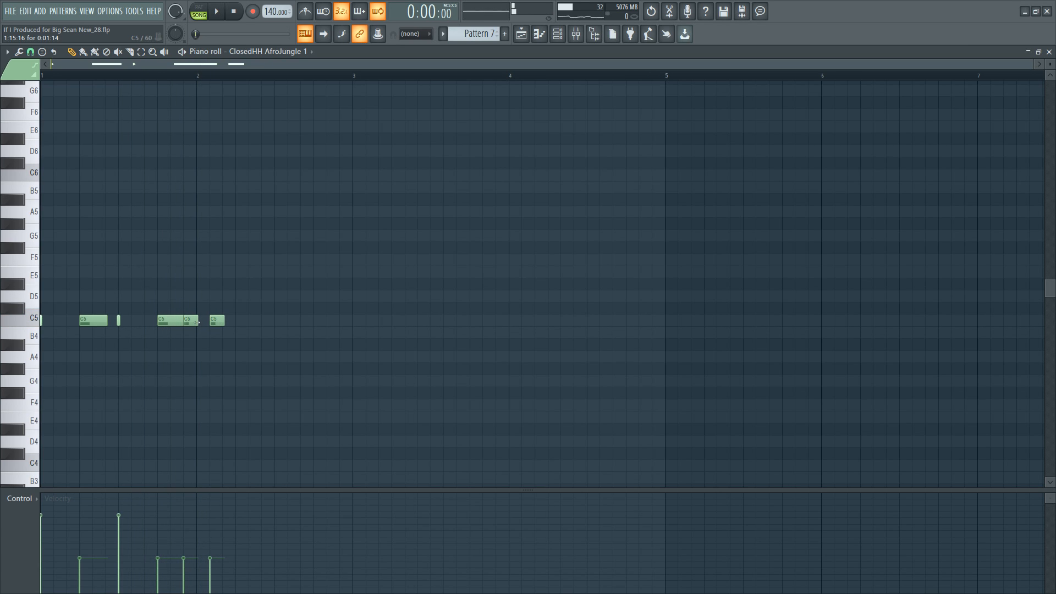
{"action": "left_click_drag", "start_coordinate": [187, 321], "coordinate": [175, 320]}
{"action": "key", "text": "space"}
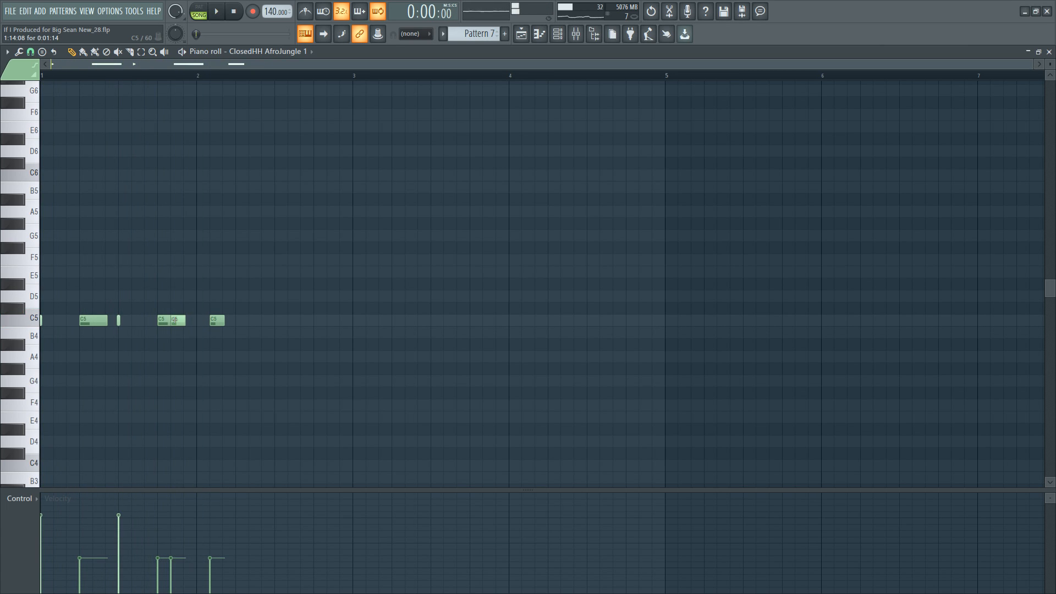
Switch the grid snap again, move the 1:14:08 hi-hat note to step 15, and add a C5 note at the start of bar 2.
{"action": "left_click", "coordinate": [30, 52]}
{"action": "left_click", "coordinate": [77, 306]}
{"action": "key", "text": "space"}
{"action": "left_click_drag", "start_coordinate": [200, 331], "coordinate": [181, 318]}
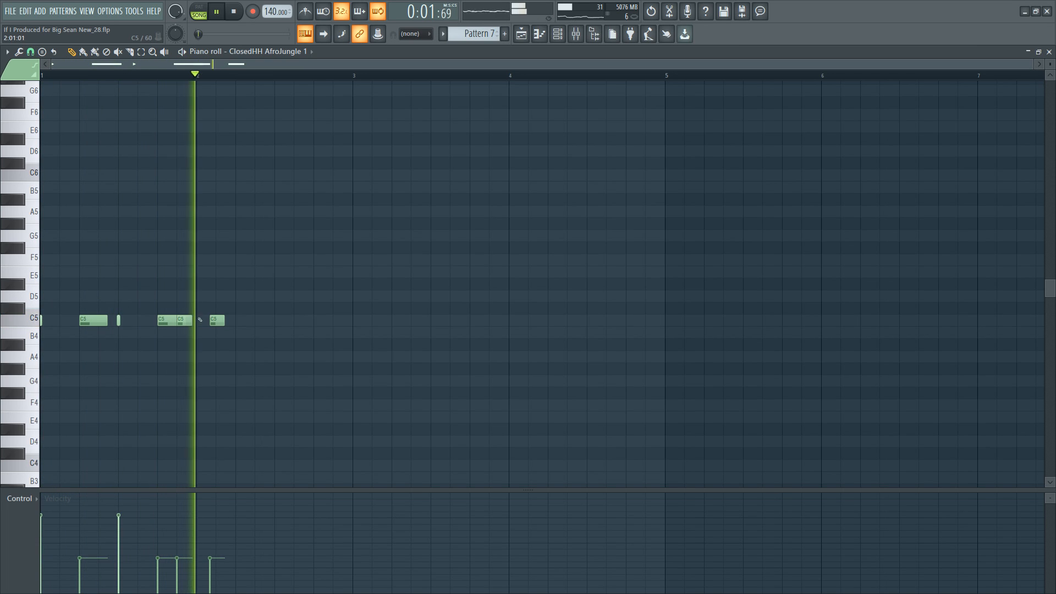
{"action": "left_click", "coordinate": [201, 319]}
Raise the velocity of the step 15 hi-hat note and set the note at the start of bar 2 to about 35%.
{"action": "left_click", "coordinate": [191, 540]}
{"action": "left_click", "coordinate": [202, 527]}
{"action": "left_click", "coordinate": [188, 556]}
{"action": "left_click", "coordinate": [177, 522]}
{"action": "left_click", "coordinate": [197, 559]}
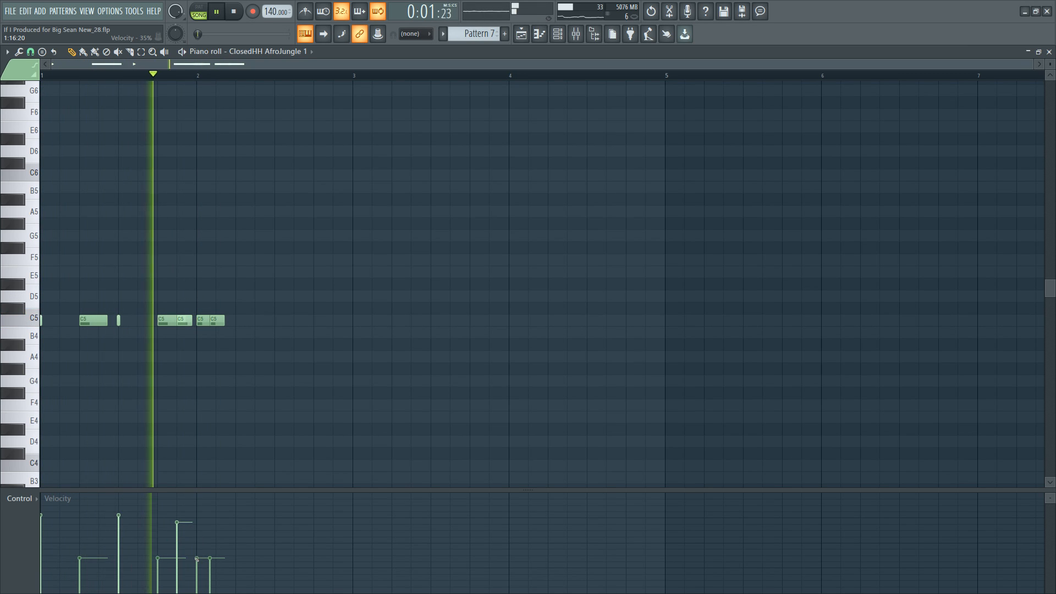
Replace bar 2's off-grid hi-hat note with C5 notes on steps 3 and 5, setting the step 5 note's velocity to about 79%.
{"action": "right_click", "coordinate": [220, 319]}
{"action": "left_click", "coordinate": [221, 320]}
{"action": "left_click", "coordinate": [240, 319]}
{"action": "left_click", "coordinate": [247, 515]}
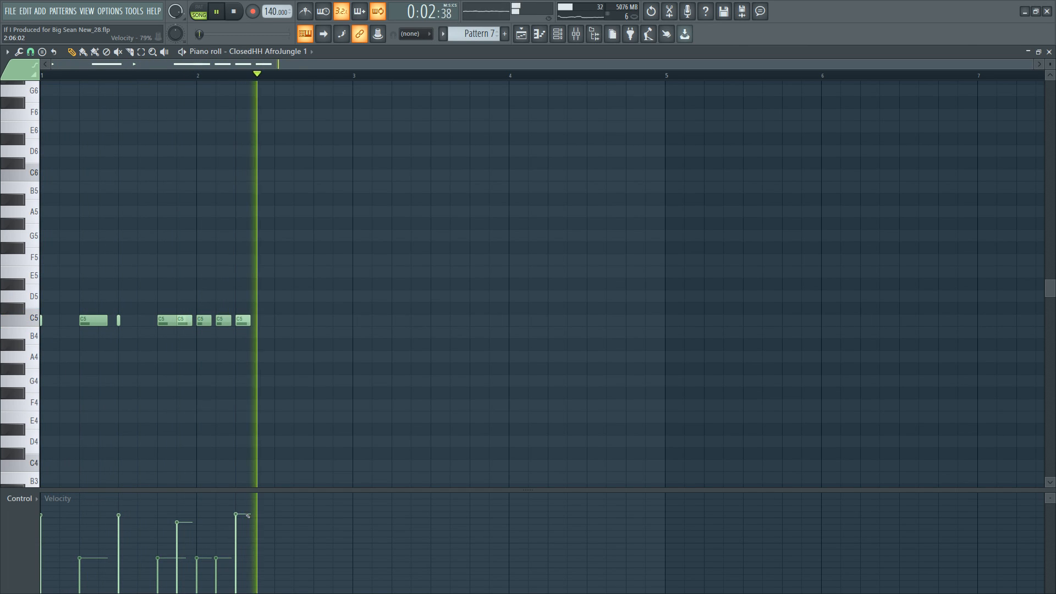
Add C5 hi-hat notes on steps 9 and 13 of bar 2, set their velocities to about 59% and 58%, and replay the pattern.
{"action": "left_click", "coordinate": [280, 320]}
{"action": "left_click", "coordinate": [318, 319]}
{"action": "left_click", "coordinate": [275, 533]}
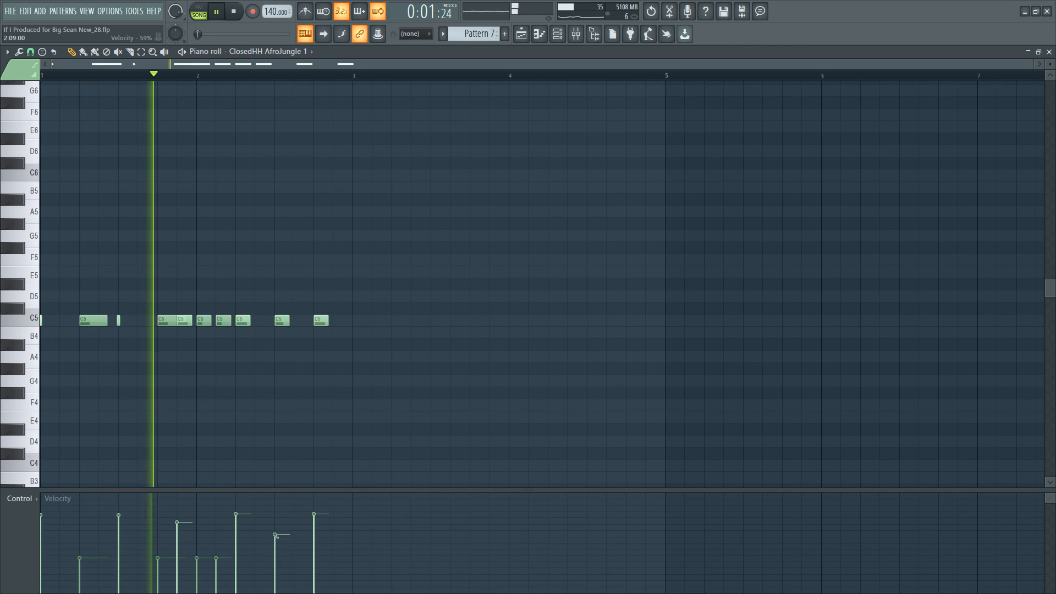
{"action": "left_click", "coordinate": [316, 536]}
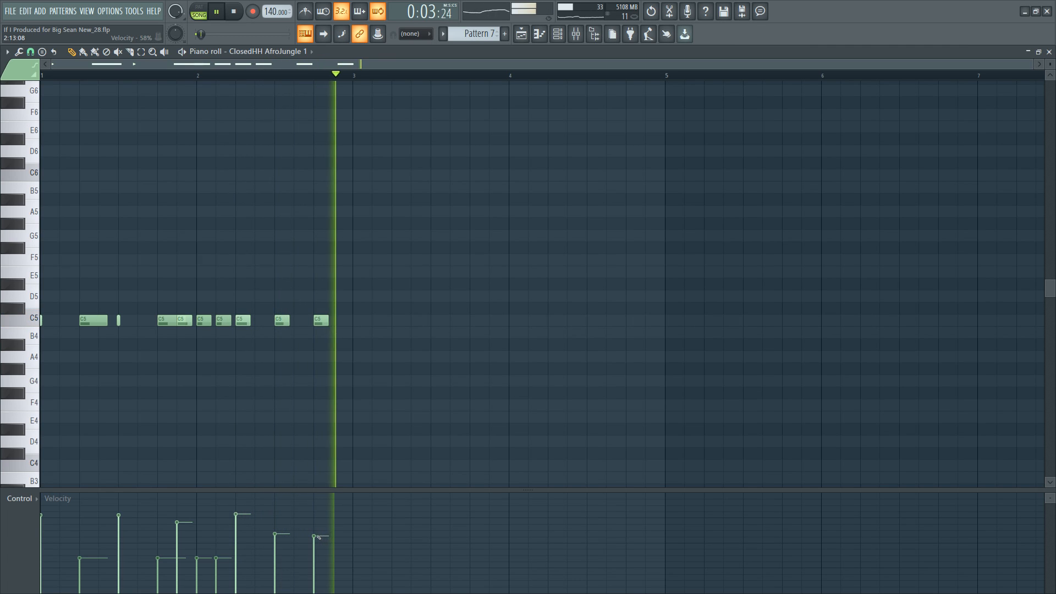
{"action": "key", "text": "space"}
{"action": "key", "text": "space"}
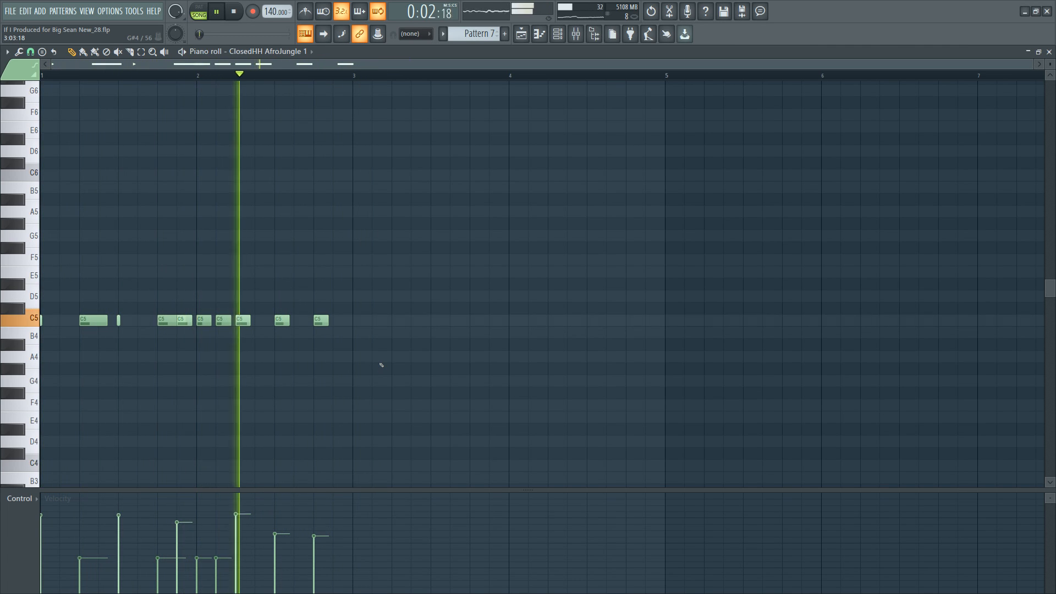
{"action": "key", "text": "space"}
{"action": "key", "text": "space"}
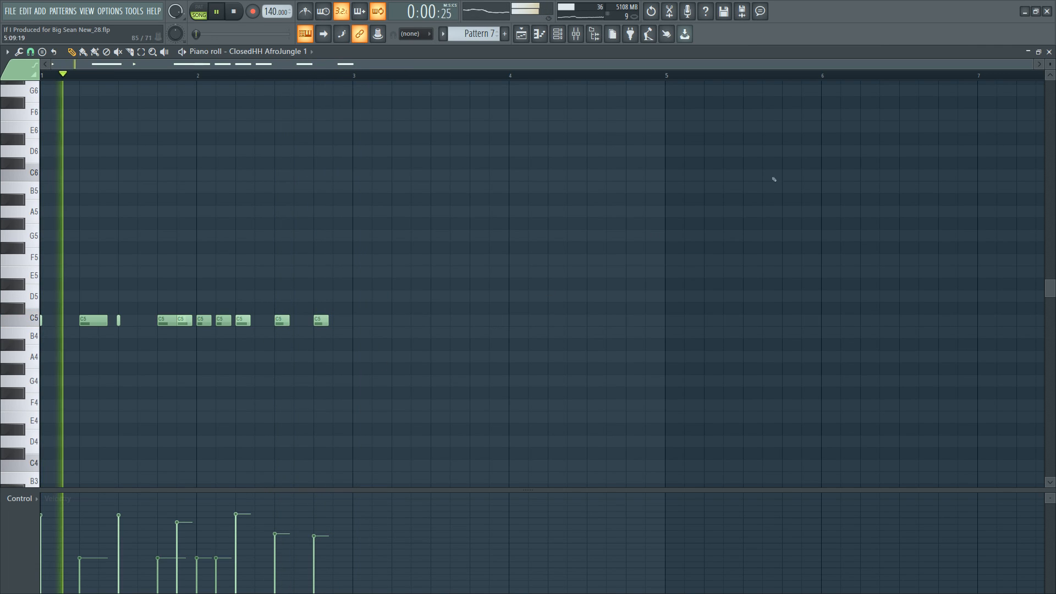
Close the hi-hat piano roll and duplicate the Pattern 7 clip along Track 3 up to bar 33.
{"action": "left_click", "coordinate": [1049, 52]}
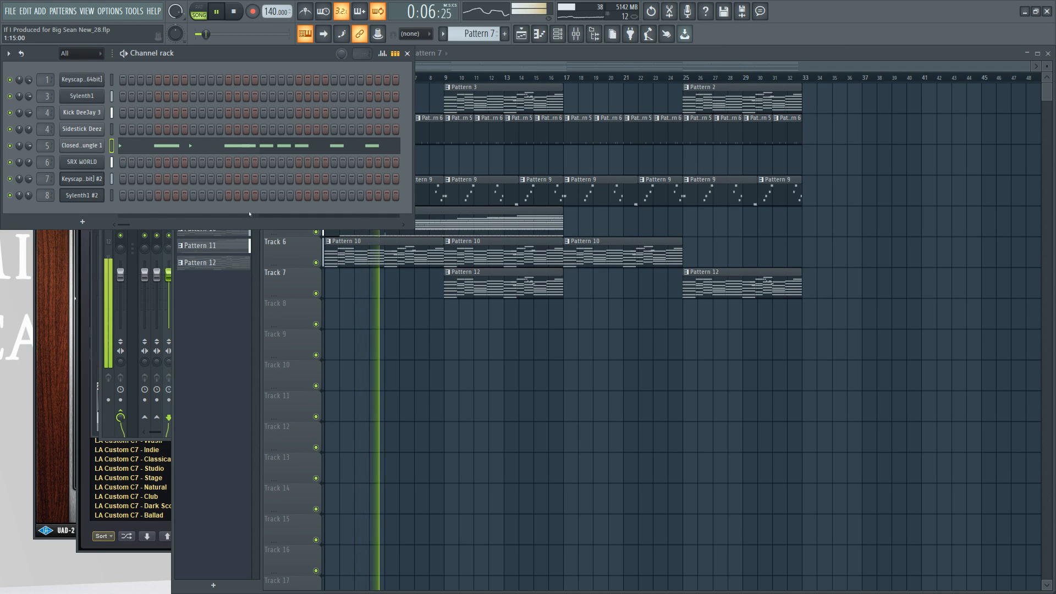
{"action": "right_click", "coordinate": [401, 382]}
{"action": "left_click", "coordinate": [337, 166], "text": "ctrl"}
{"action": "key", "text": "ctrl+b"}
{"action": "key", "text": "ctrl+b"}
{"action": "key", "text": "ctrl+b"}
{"action": "key", "text": "ctrl+b"}
{"action": "key", "text": "ctrl+b"}
{"action": "key", "text": "ctrl+b"}
{"action": "key", "text": "ctrl+b"}
{"action": "key", "text": "ctrl+b"}
{"action": "key", "text": "ctrl+b"}
{"action": "key", "text": "ctrl+b"}
{"action": "key", "text": "ctrl+b"}
{"action": "key", "text": "ctrl+b"}
{"action": "key", "text": "ctrl+b"}
{"action": "key", "text": "ctrl+b"}
{"action": "key", "text": "ctrl+b"}
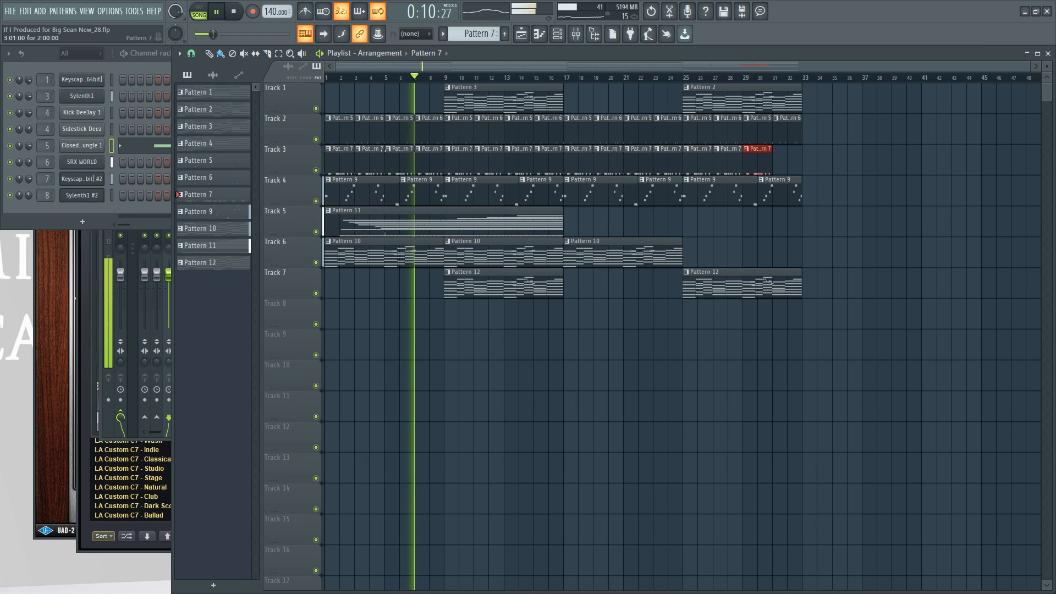
Check the mixer levels and inspect the effect slots of the Master and Insert 4 tracks.
{"action": "left_click", "coordinate": [576, 35]}
{"action": "left_click", "coordinate": [576, 35]}
{"action": "left_click", "coordinate": [594, 35]}
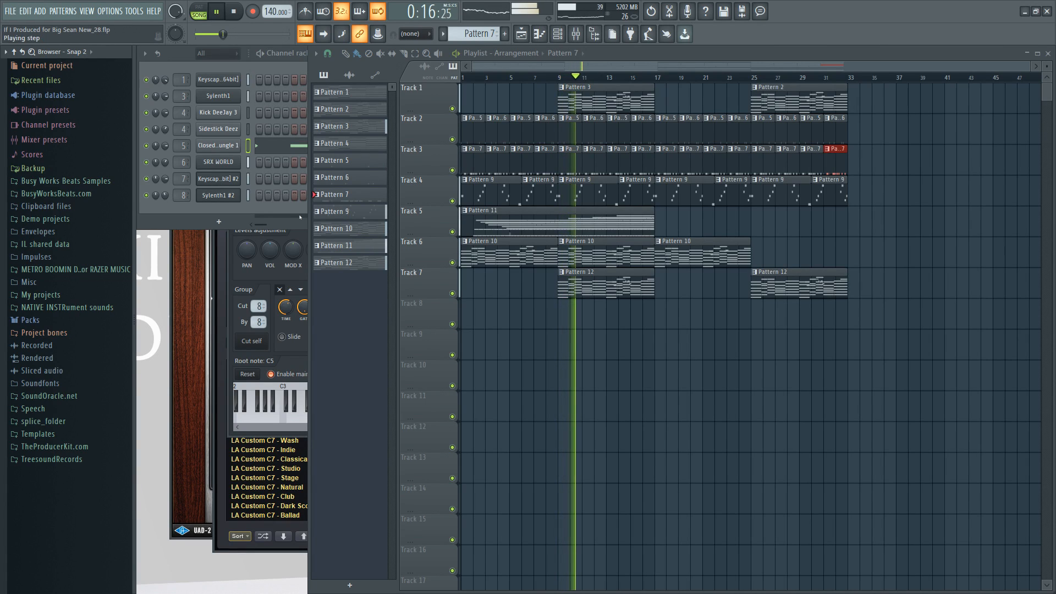
{"action": "left_click", "coordinate": [594, 35]}
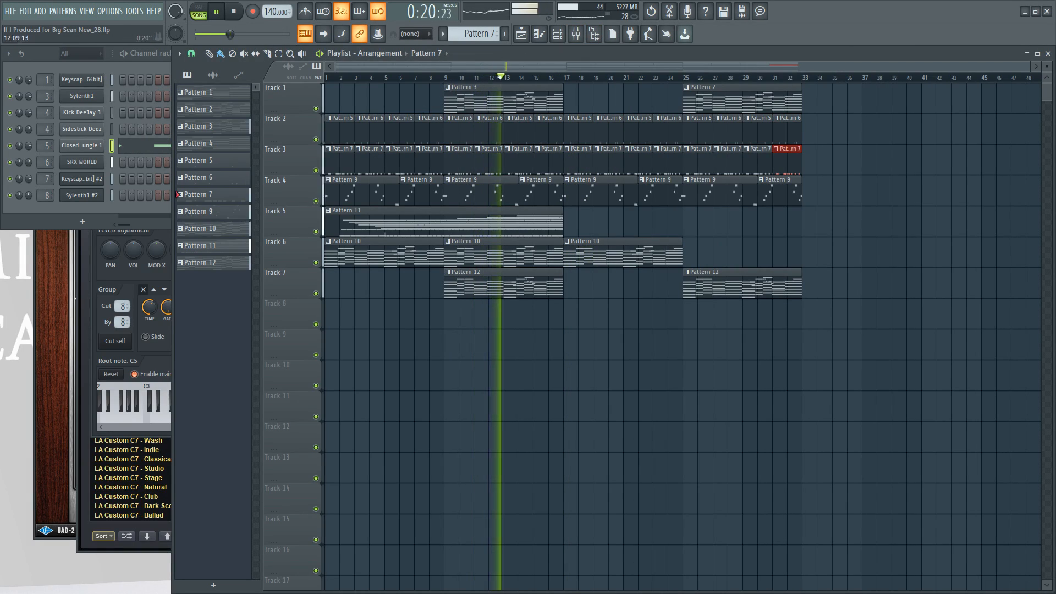
{"action": "key", "text": "F9"}
{"action": "left_click", "coordinate": [120, 170]}
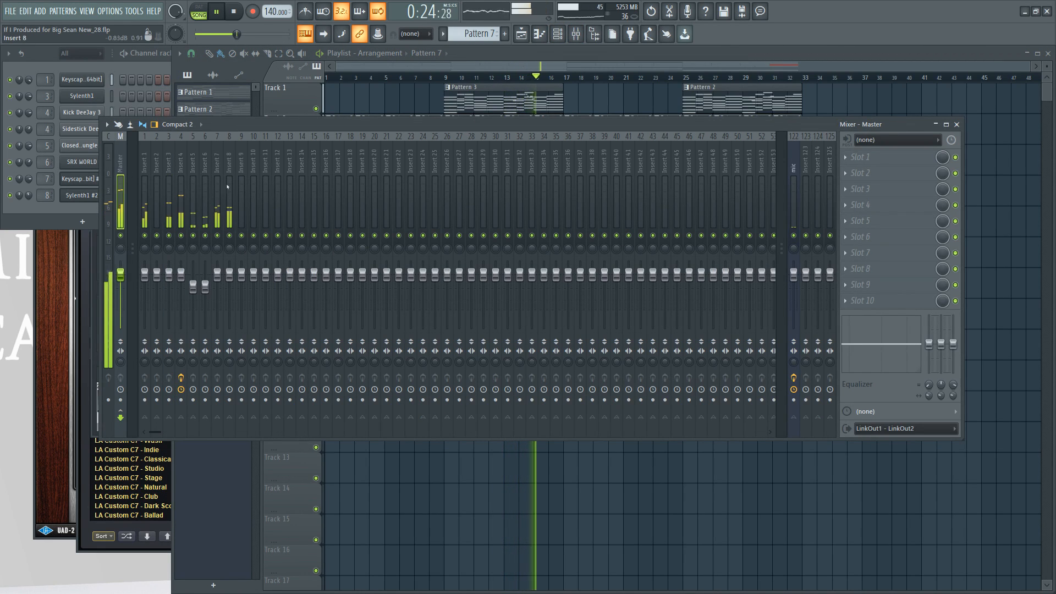
{"action": "left_click", "coordinate": [180, 171]}
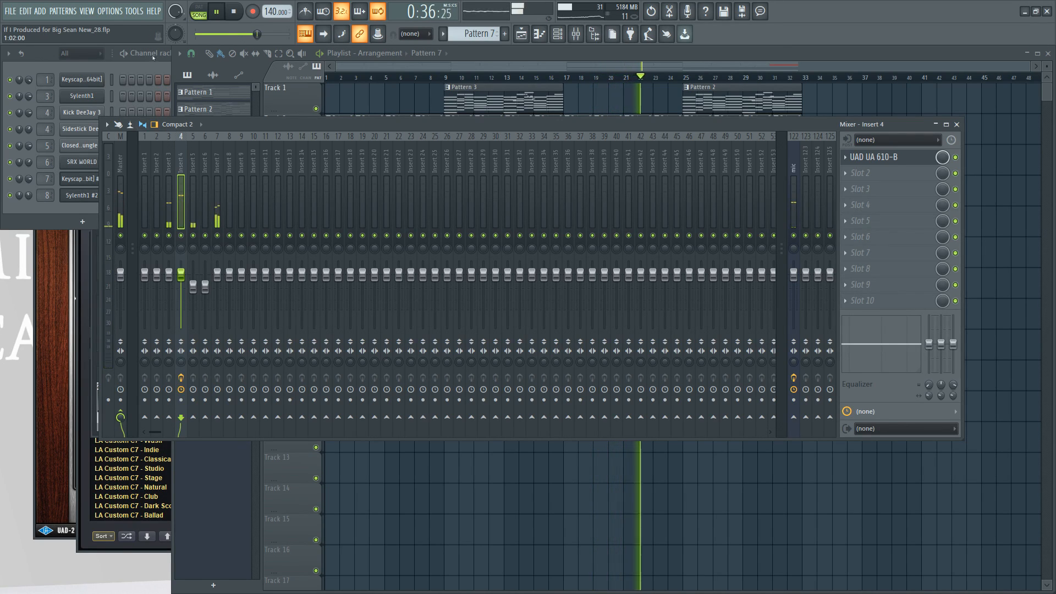
Add a new SRX ORCHESTRA instrument channel to the channel rack.
{"action": "left_click", "coordinate": [153, 56]}
{"action": "left_click", "coordinate": [88, 222]}
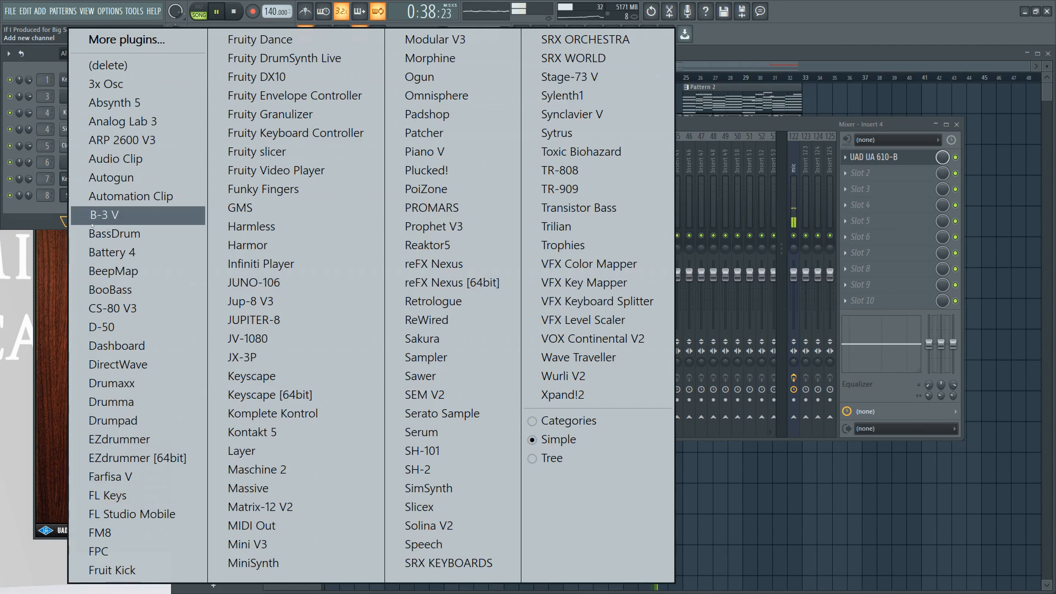
{"action": "left_click", "coordinate": [583, 40]}
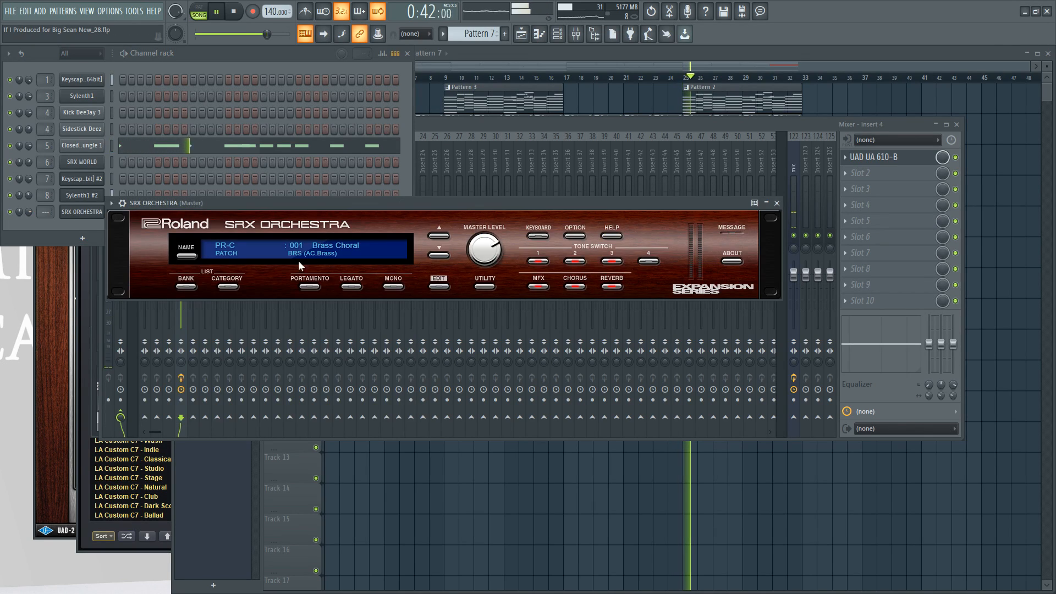
Load the 015 Multi Sax patch from SRX ORCHESTRA's Sax category.
{"action": "left_click", "coordinate": [227, 288]}
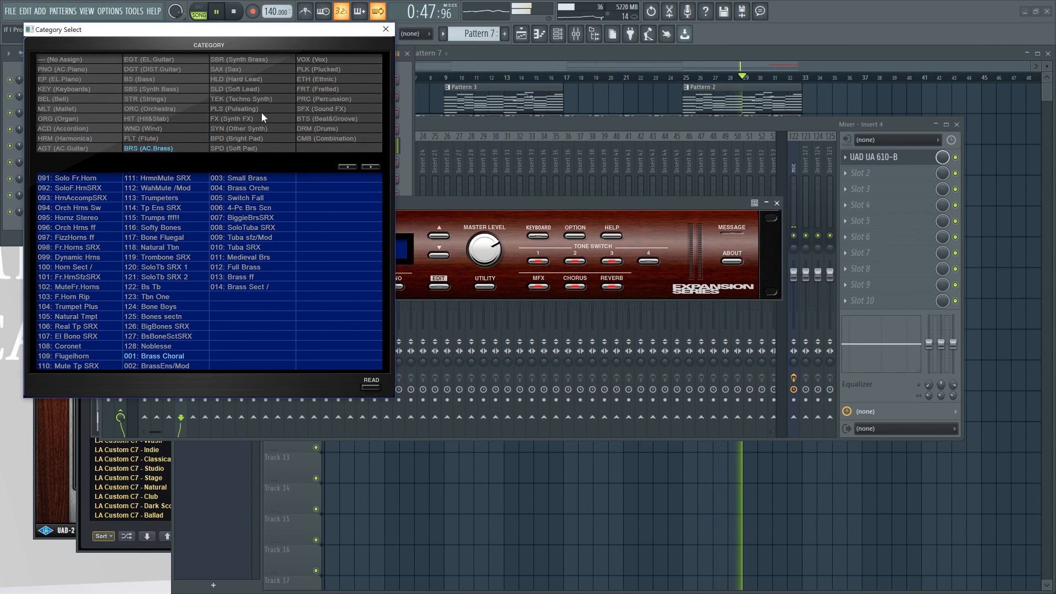
{"action": "left_click", "coordinate": [231, 70]}
{"action": "left_click", "coordinate": [78, 179]}
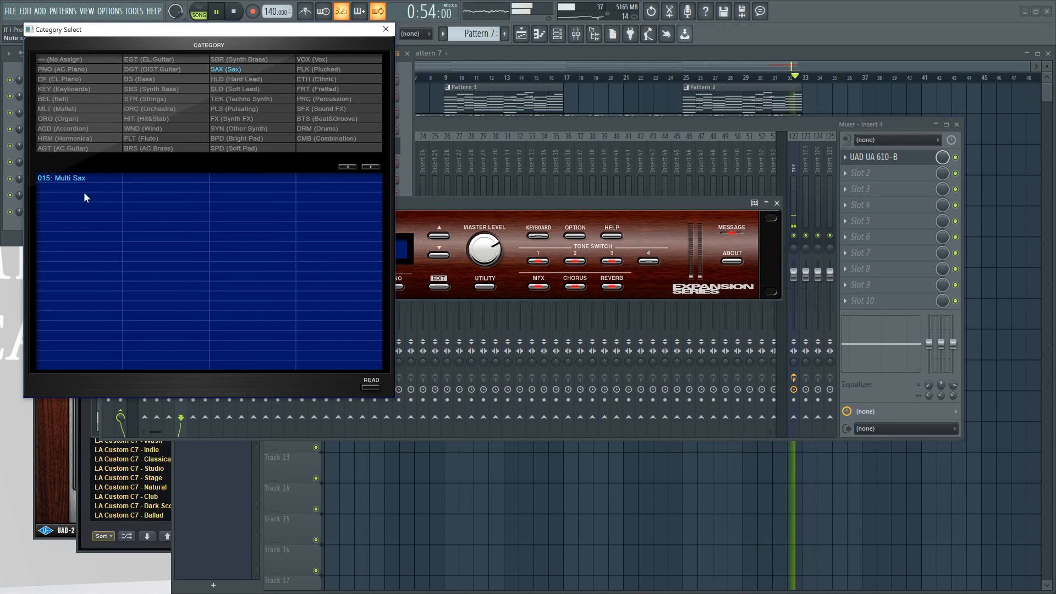
{"action": "left_click", "coordinate": [386, 29]}
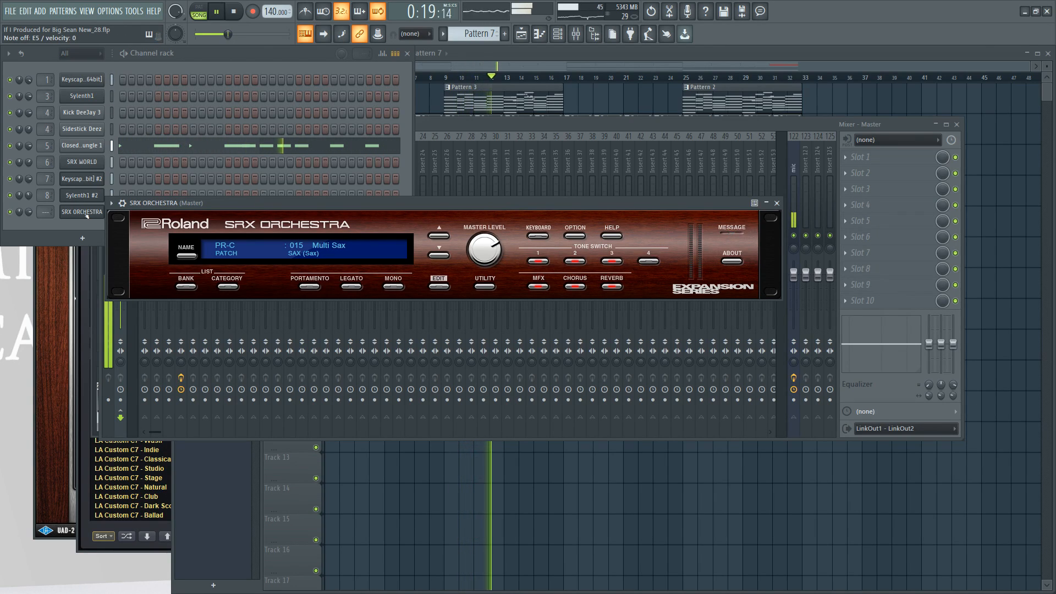
Replace the SRX ORCHESTRA channel's instrument with SRX KEYBOARDS.
{"action": "right_click", "coordinate": [86, 216]}
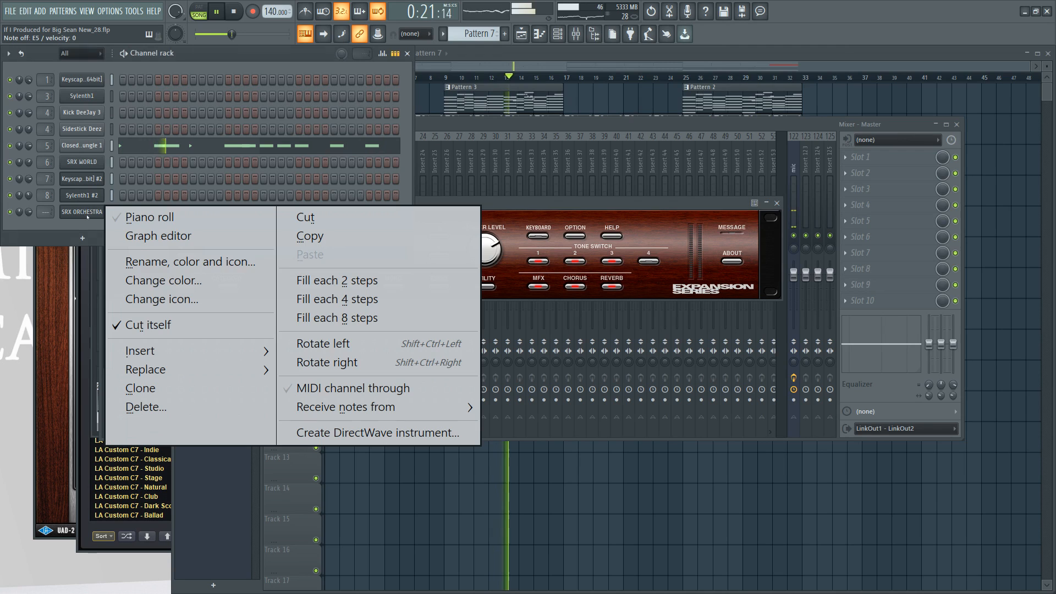
{"action": "mouse_move", "coordinate": [165, 370]}
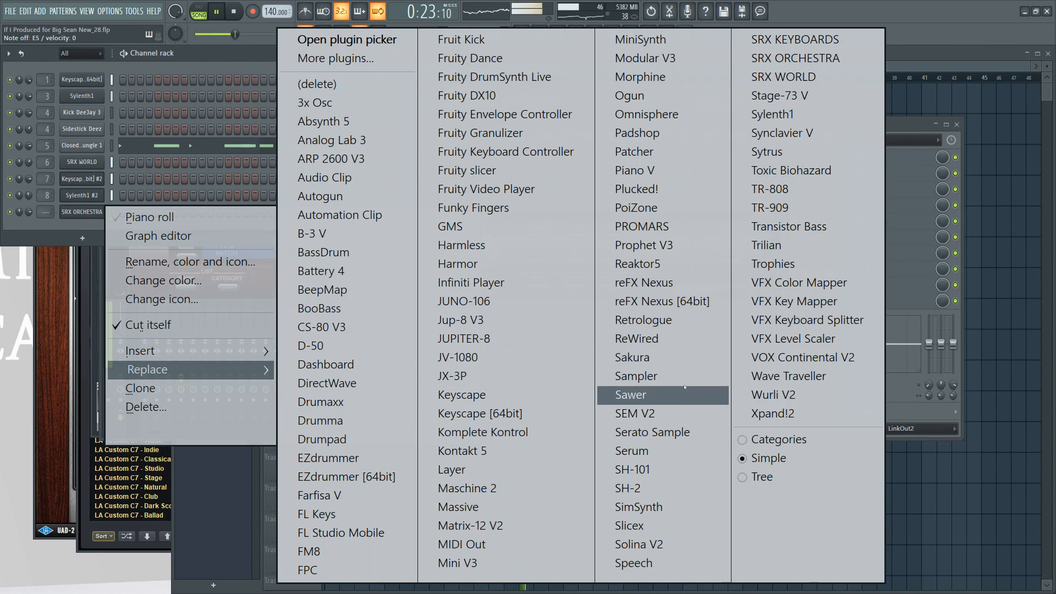
{"action": "left_click", "coordinate": [797, 39]}
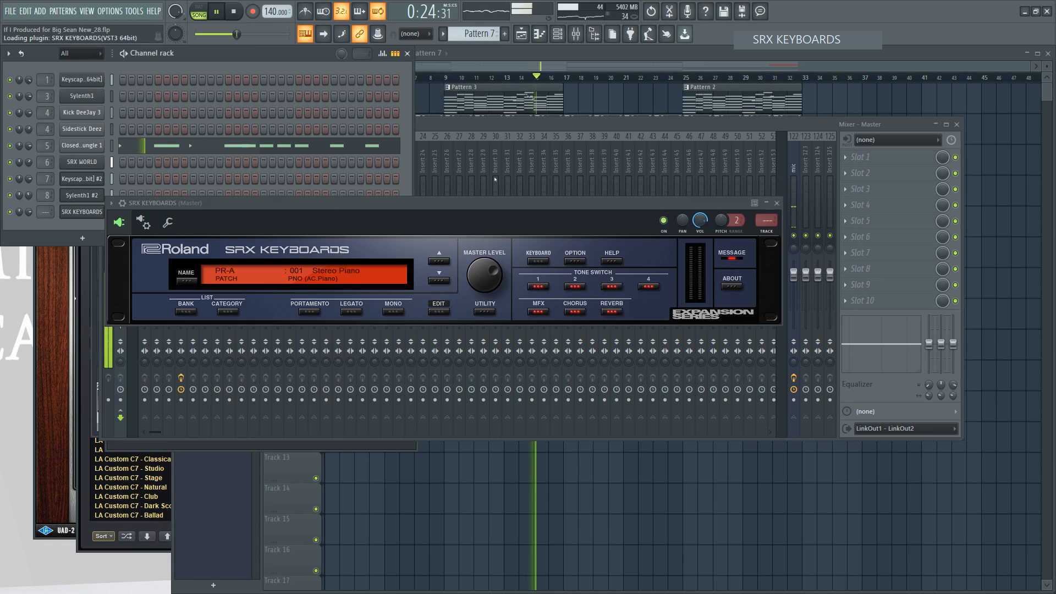
Audition T.Sax f SRX in SRX KEYBOARDS' Sax category, load the 107 Cool Sax patch, and close the instrument.
{"action": "left_click", "coordinate": [227, 312]}
{"action": "left_click", "coordinate": [379, 143]}
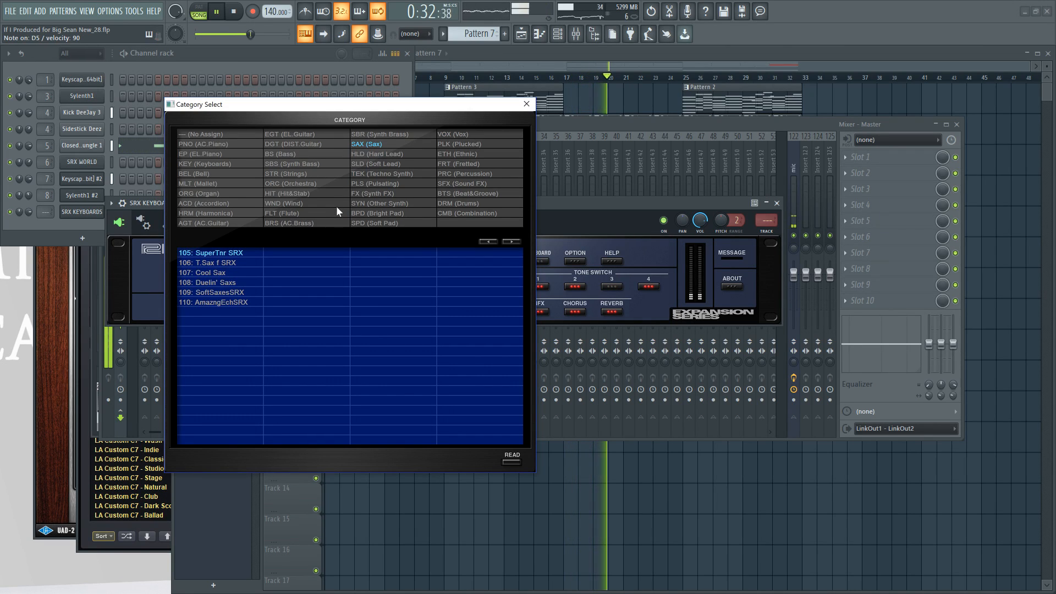
{"action": "left_click", "coordinate": [234, 264]}
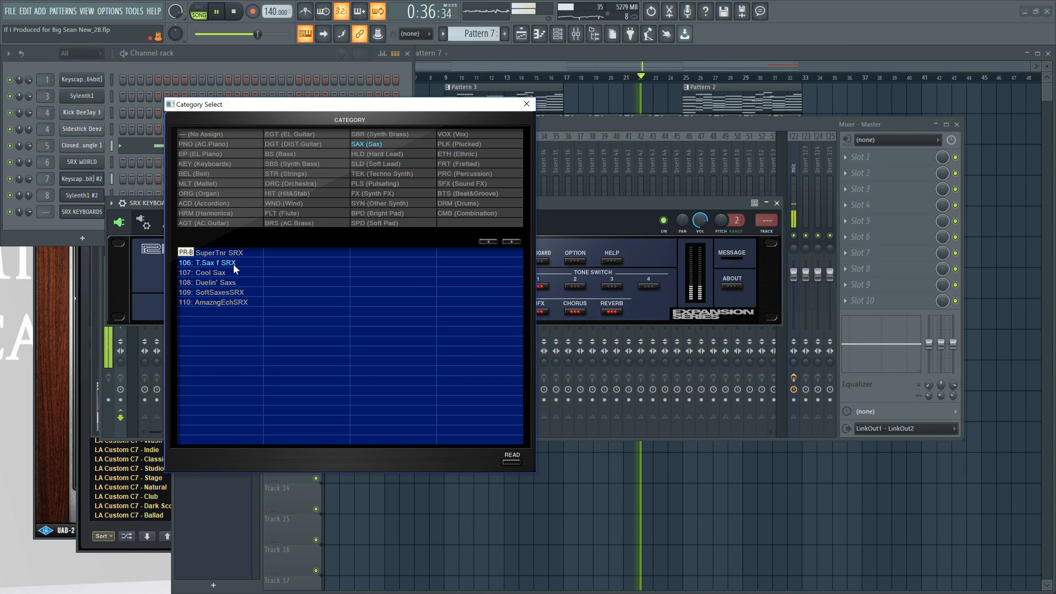
{"action": "left_click", "coordinate": [229, 273]}
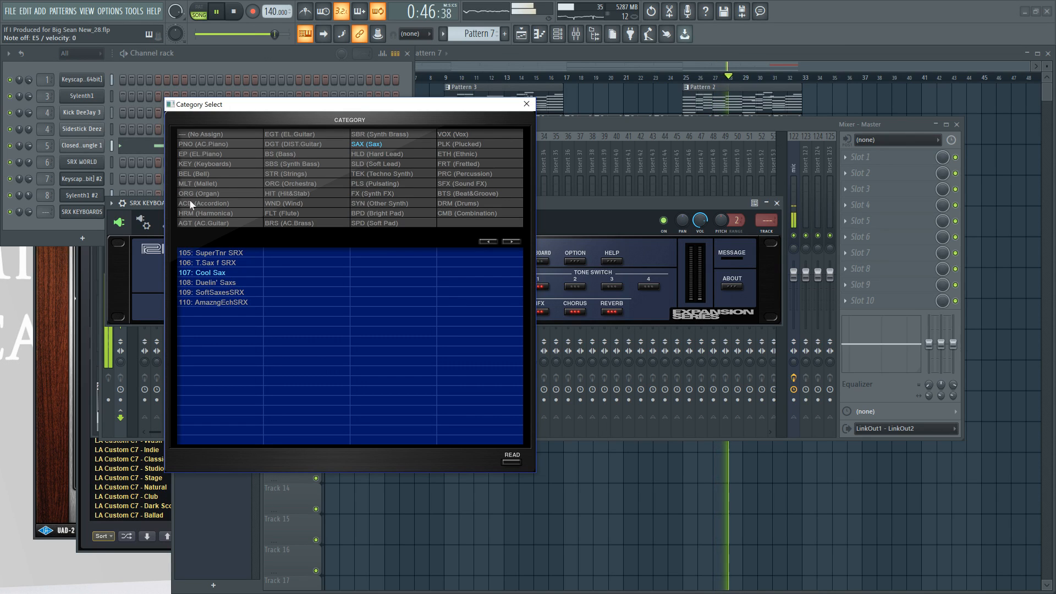
{"action": "left_click", "coordinate": [526, 105]}
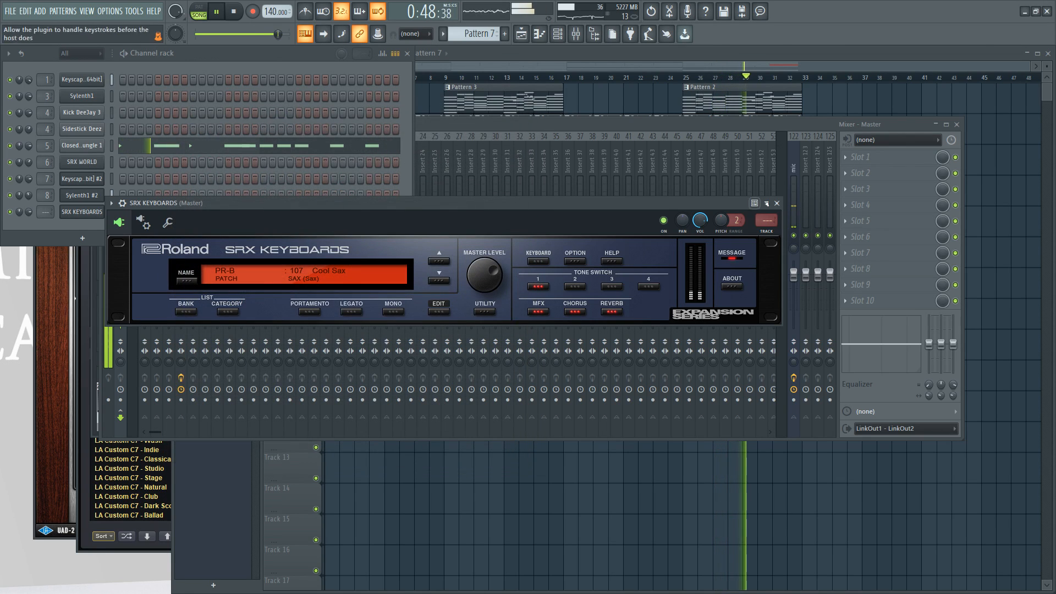
{"action": "left_click", "coordinate": [777, 204]}
Switch to the empty Pattern 8 and route the SRX KEYBOARDS channel to mixer Insert 9.
{"action": "scroll", "coordinate": [476, 35], "scroll_direction": "up", "scroll_amount": 1}
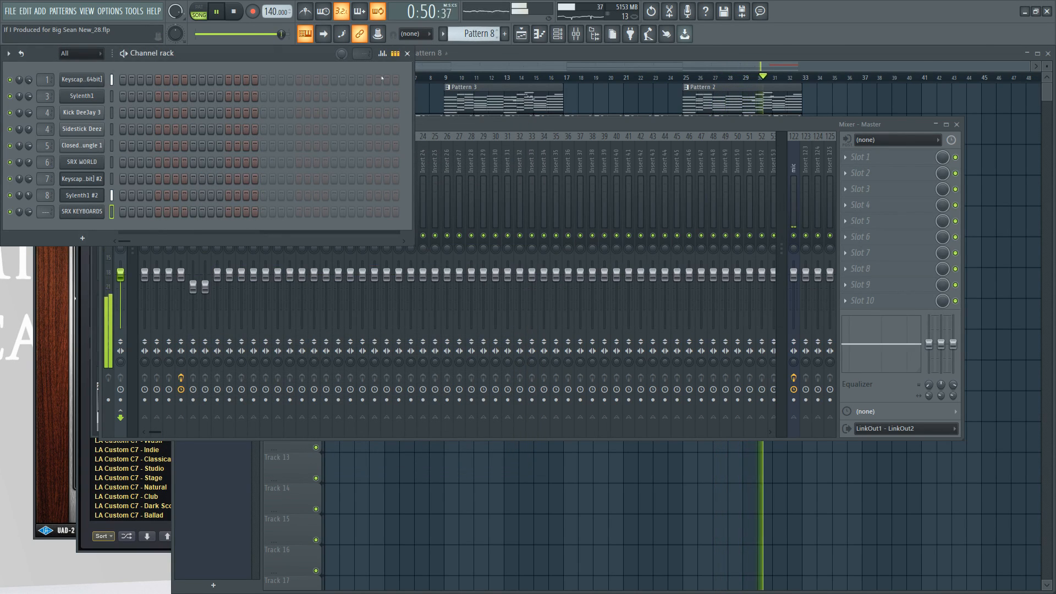
{"action": "scroll", "coordinate": [45, 212], "scroll_direction": "up", "scroll_amount": 6}
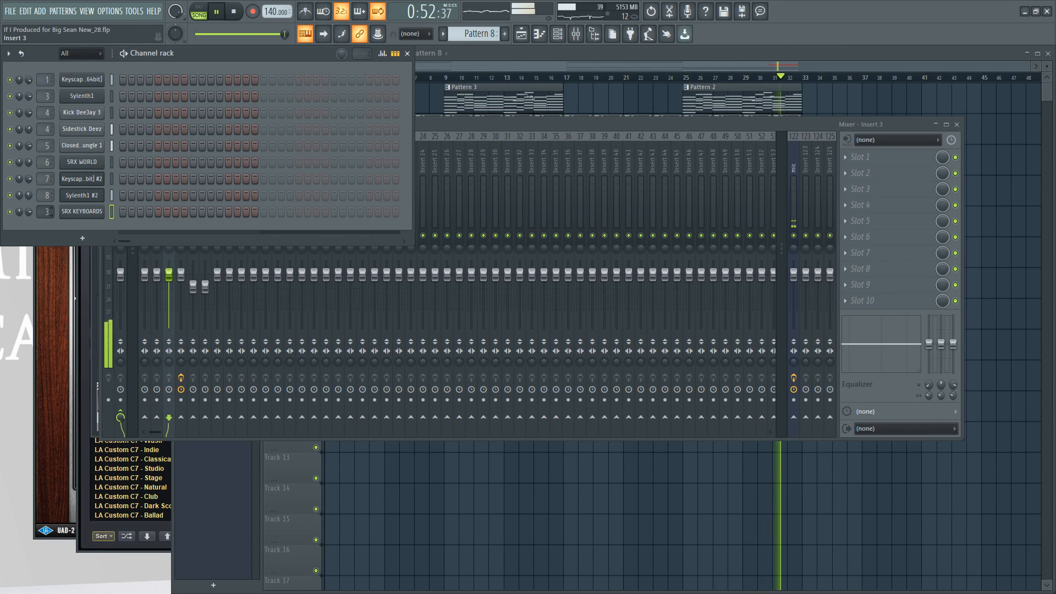
{"action": "scroll", "coordinate": [46, 212], "scroll_direction": "up", "scroll_amount": 3}
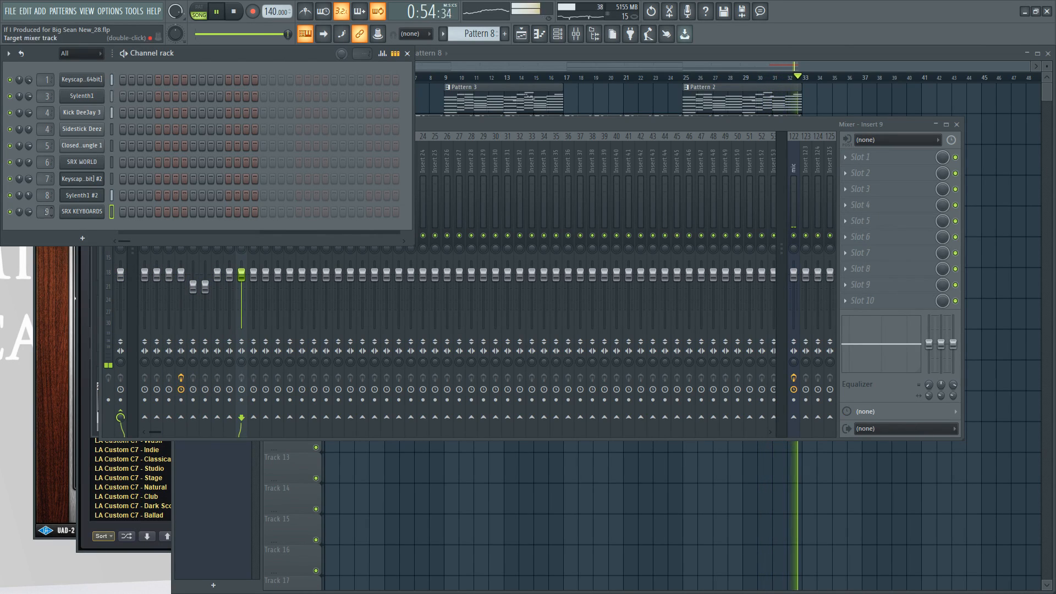
Add a sax note on E5 at the start of bar 1 in the SRX KEYBOARDS piano roll, then close it.
{"action": "right_click", "coordinate": [103, 211]}
{"action": "left_click", "coordinate": [156, 216]}
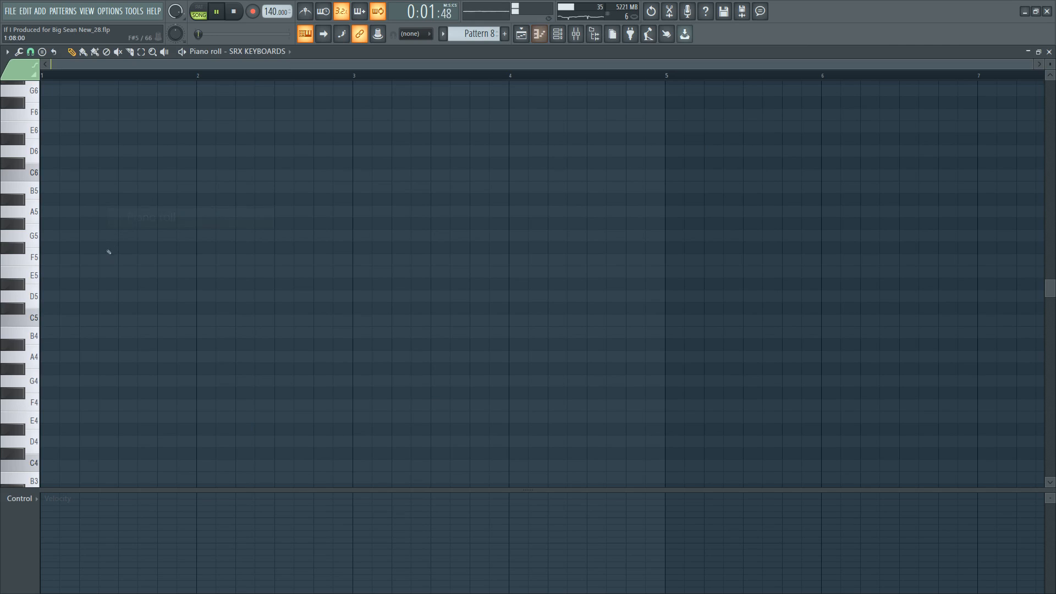
{"action": "scroll", "coordinate": [55, 313], "scroll_direction": "down", "scroll_amount": 2}
{"action": "left_click", "coordinate": [50, 283]}
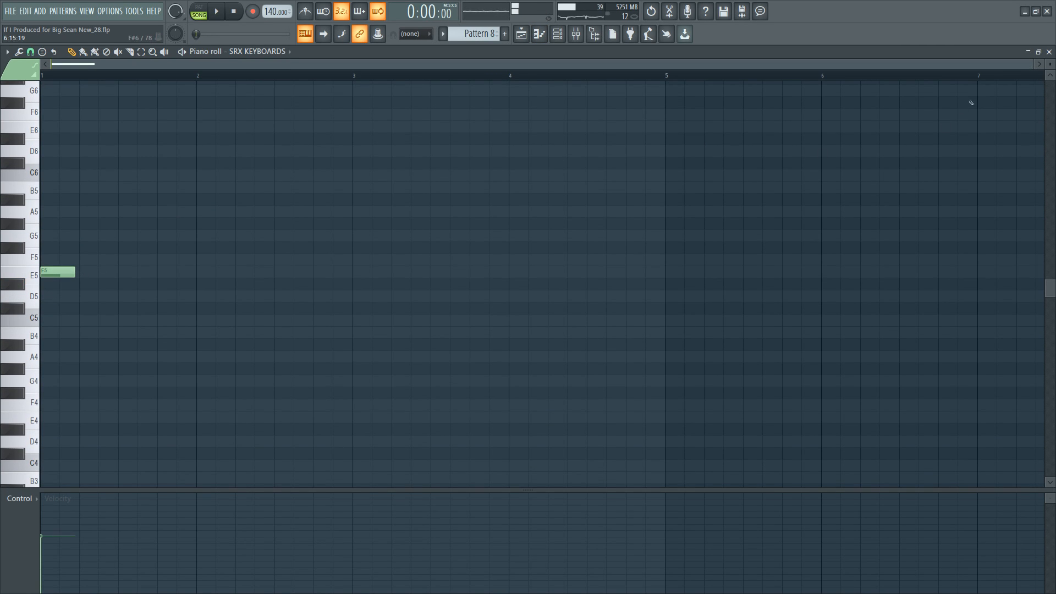
{"action": "left_click", "coordinate": [1048, 52]}
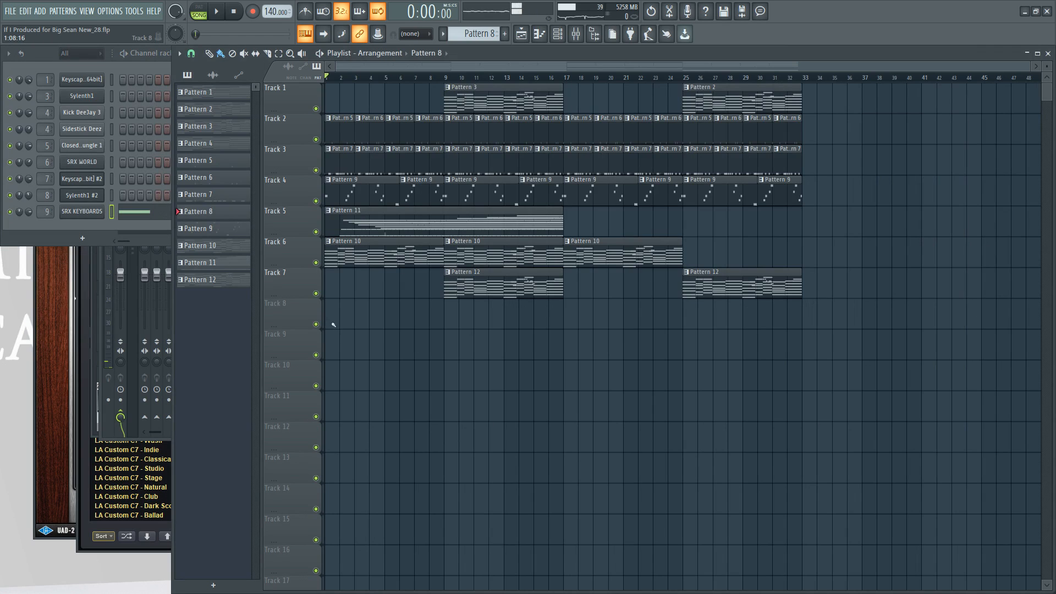
Start playback and place Pattern 8 clips on Track 8 every two bars from bar 1 through bar 31.
{"action": "key", "text": "space"}
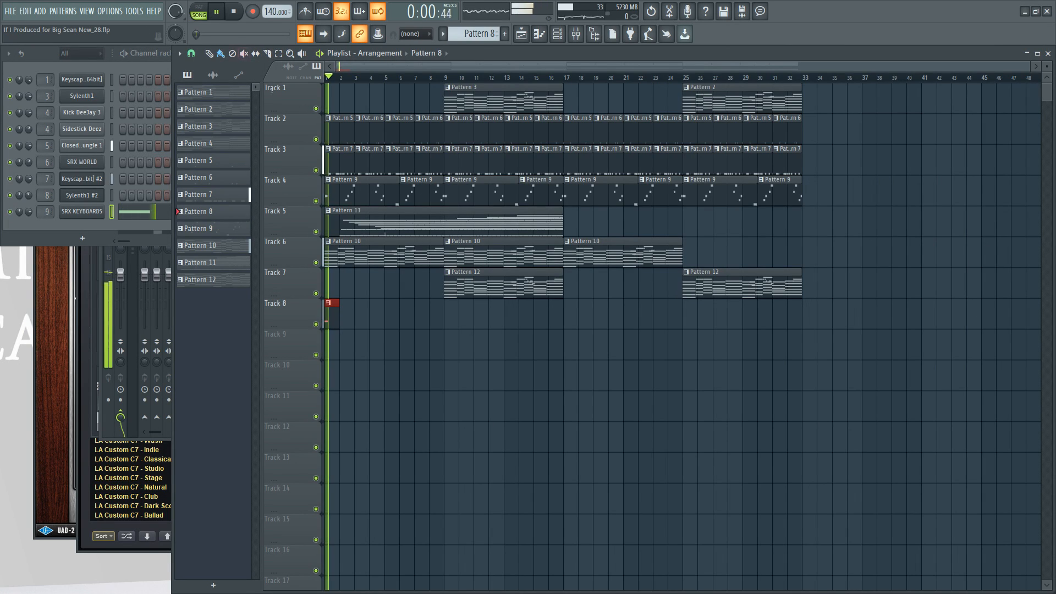
{"action": "left_click", "coordinate": [357, 317]}
{"action": "left_click", "coordinate": [387, 317]}
{"action": "left_click", "coordinate": [417, 317]}
{"action": "left_click_drag", "start_coordinate": [433, 316], "coordinate": [330, 323]}
{"action": "key", "text": "ctrl+b"}
{"action": "left_click_drag", "start_coordinate": [570, 320], "coordinate": [324, 327]}
{"action": "key", "text": "ctrl+b"}
{"action": "left_click", "coordinate": [605, 379], "text": "ctrl"}
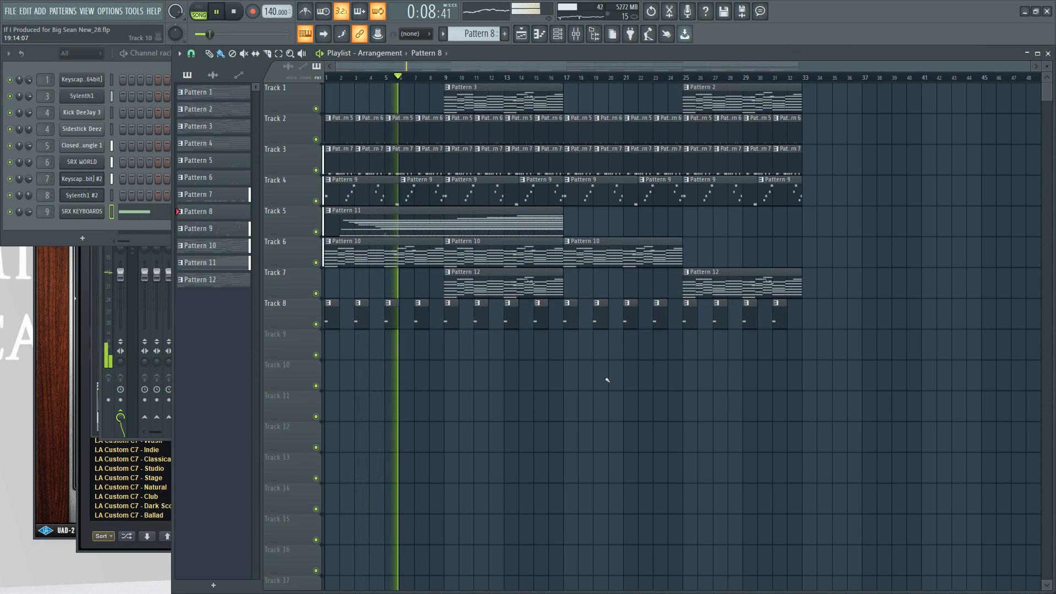
Turn off the Cool Sax patch's MFX in SRX KEYBOARDS and show the Patch MFX settings in its editor.
{"action": "key", "text": "F6"}
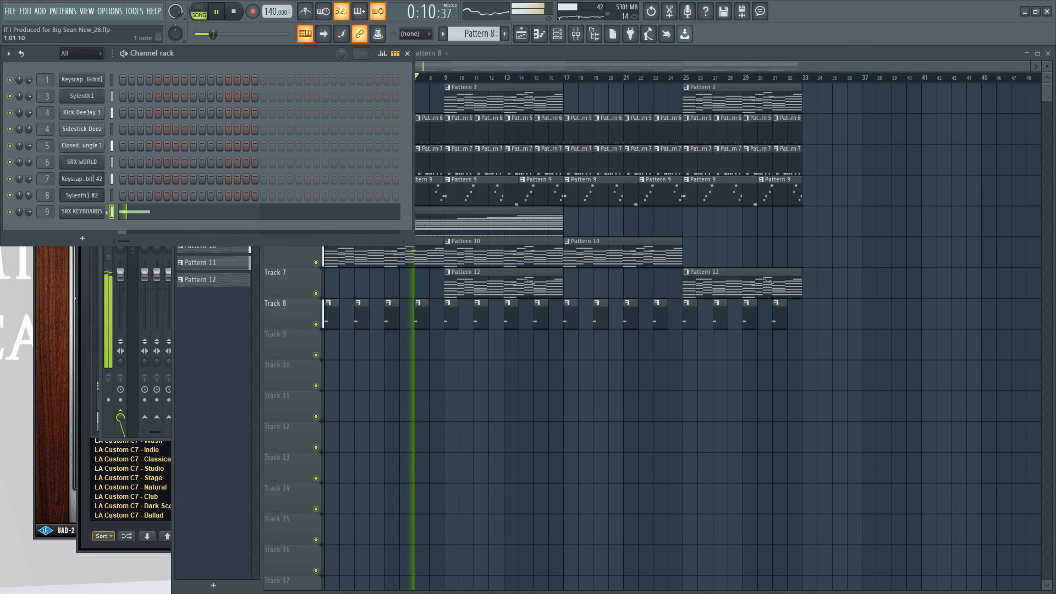
{"action": "left_click", "coordinate": [82, 211]}
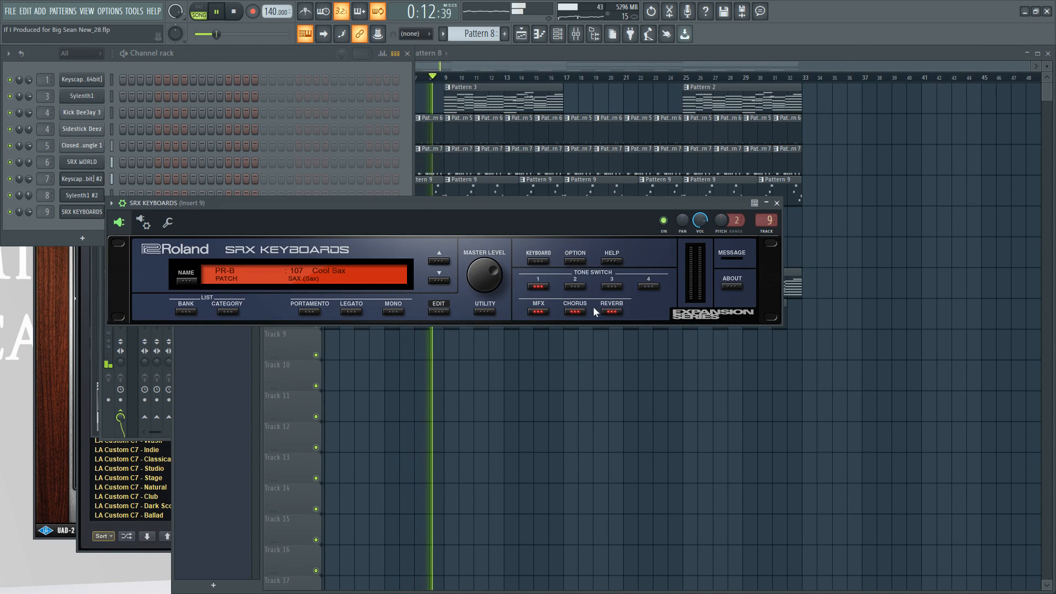
{"action": "left_click", "coordinate": [536, 311]}
{"action": "left_click", "coordinate": [438, 311]}
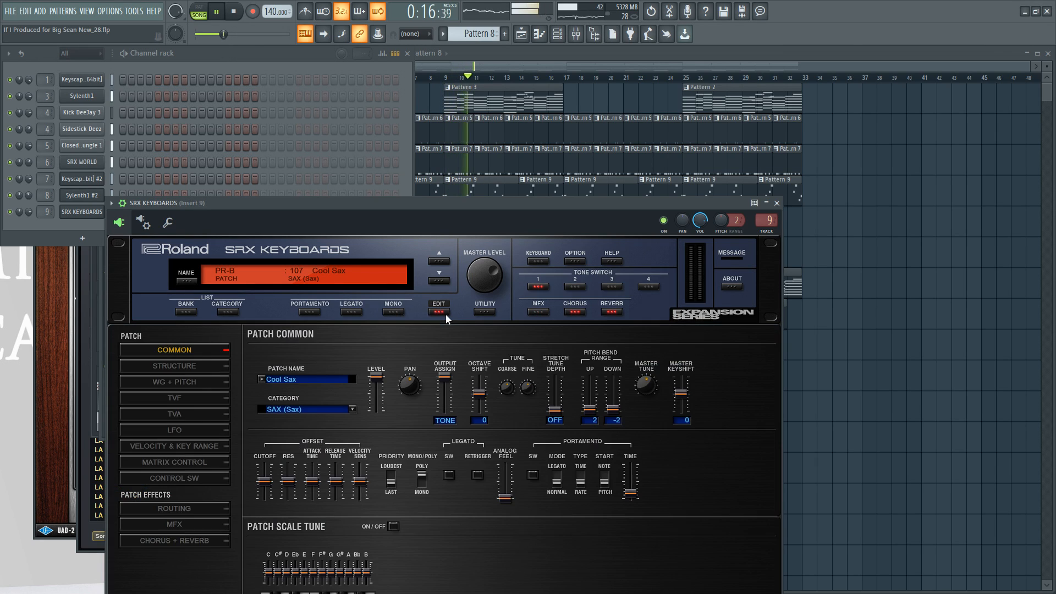
{"action": "left_click_drag", "start_coordinate": [340, 210], "coordinate": [326, 98]}
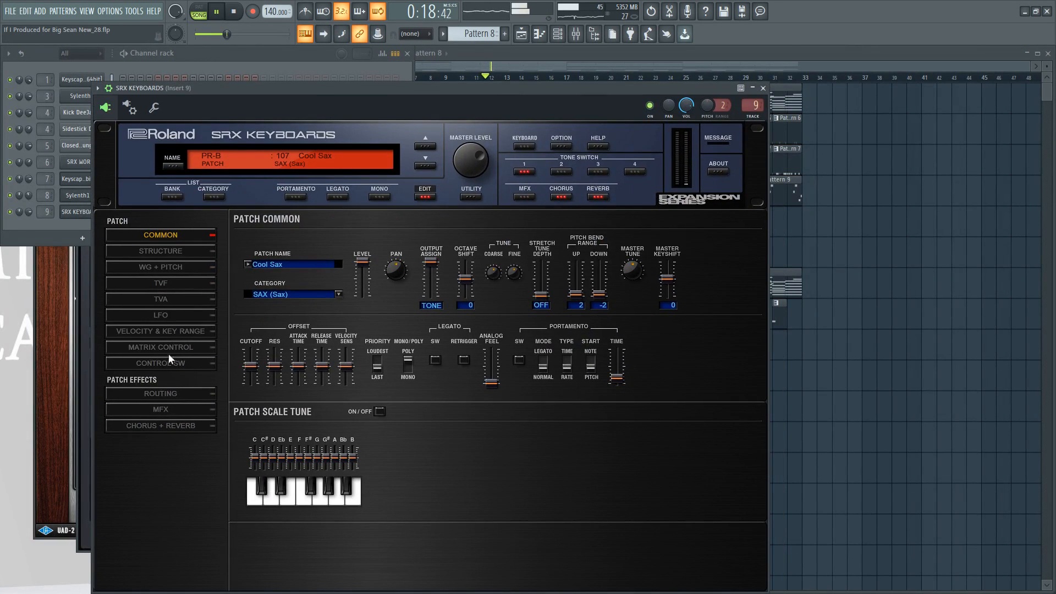
{"action": "left_click", "coordinate": [163, 409]}
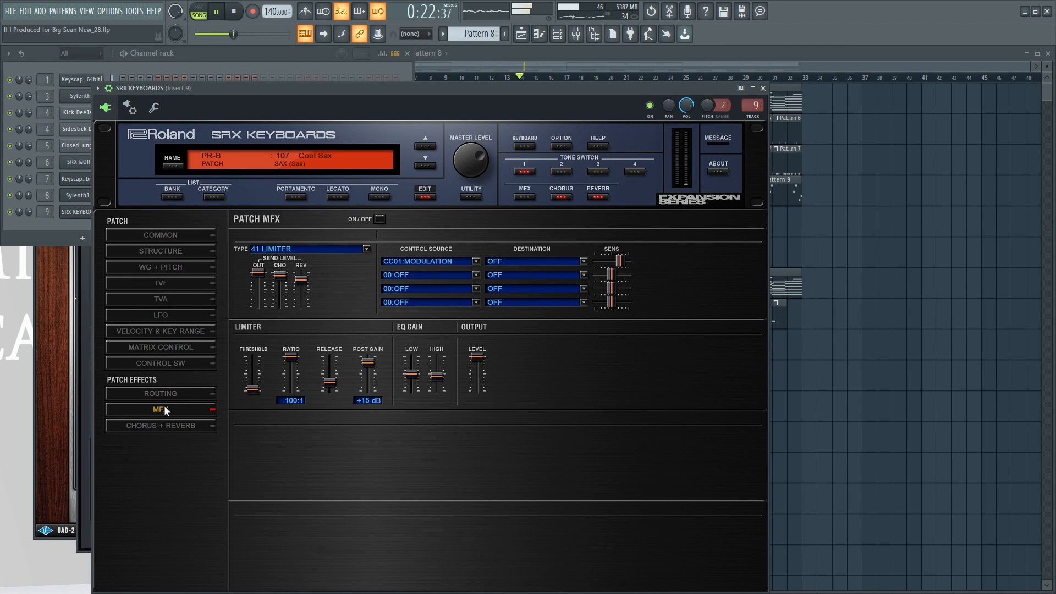
Turn off the patch chorus, turn the MFX back on in SRX KEYBOARDS, and close the plugin window.
{"action": "left_click", "coordinate": [176, 426]}
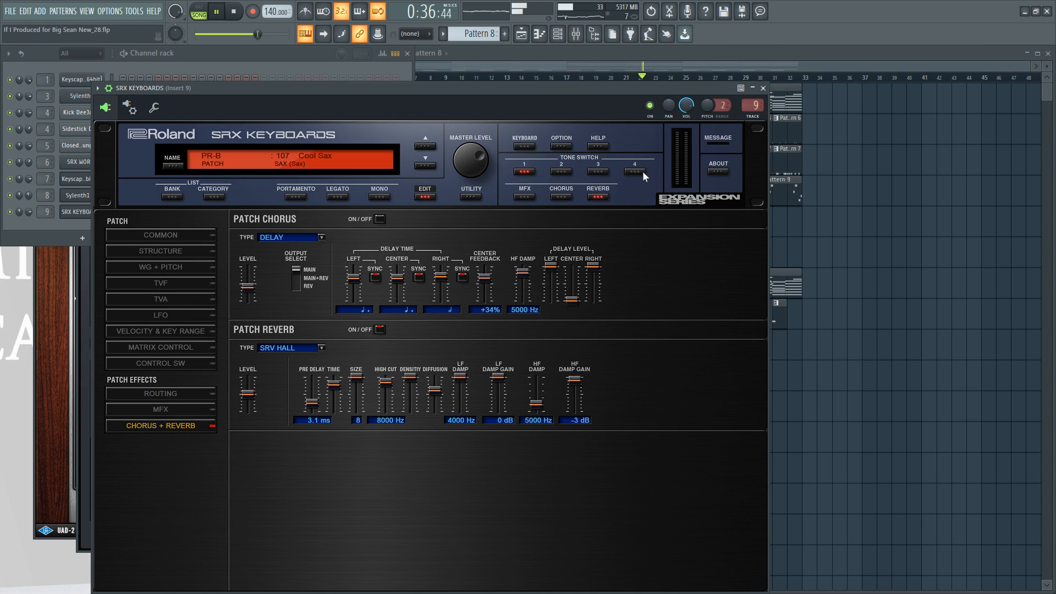
{"action": "left_click", "coordinate": [531, 197]}
{"action": "left_click", "coordinate": [762, 88]}
Stop playback and load Fruity Delay 3 into slot 1 of mixer Insert 9.
{"action": "left_click", "coordinate": [575, 34]}
{"action": "key", "text": "space"}
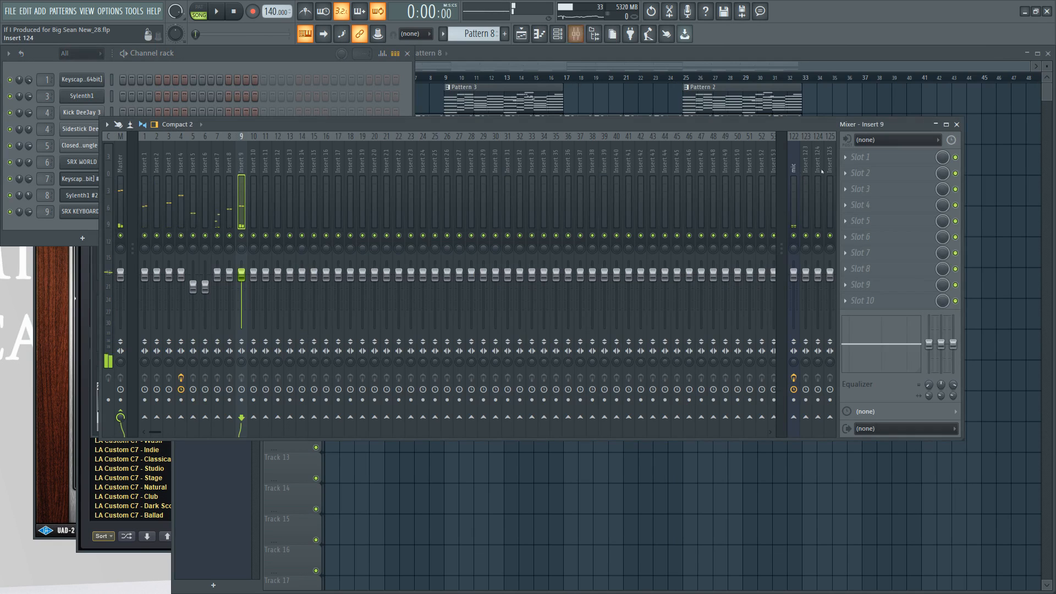
{"action": "left_click", "coordinate": [858, 158]}
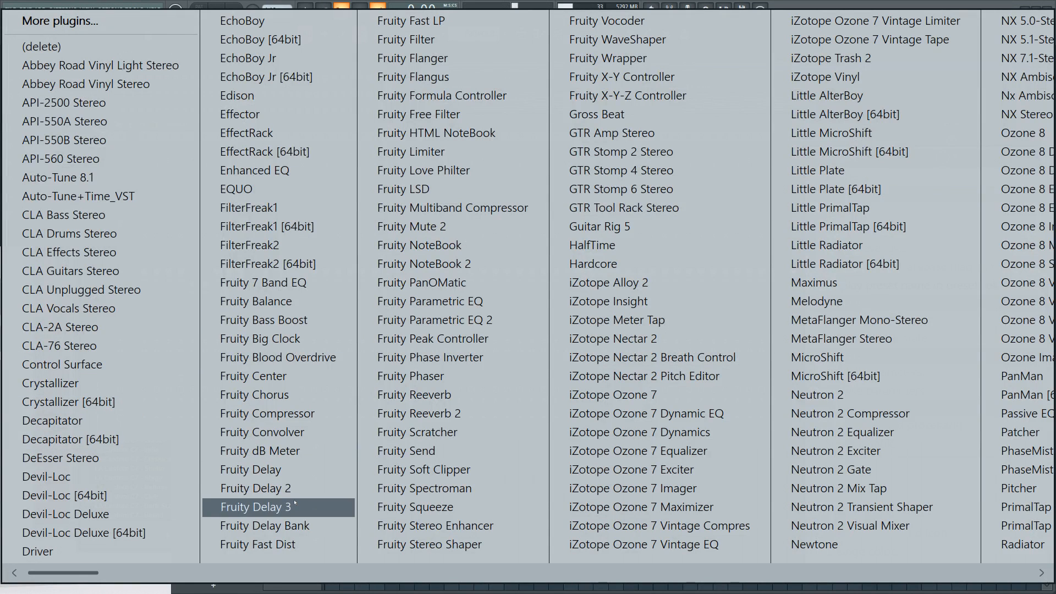
{"action": "left_click", "coordinate": [237, 504]}
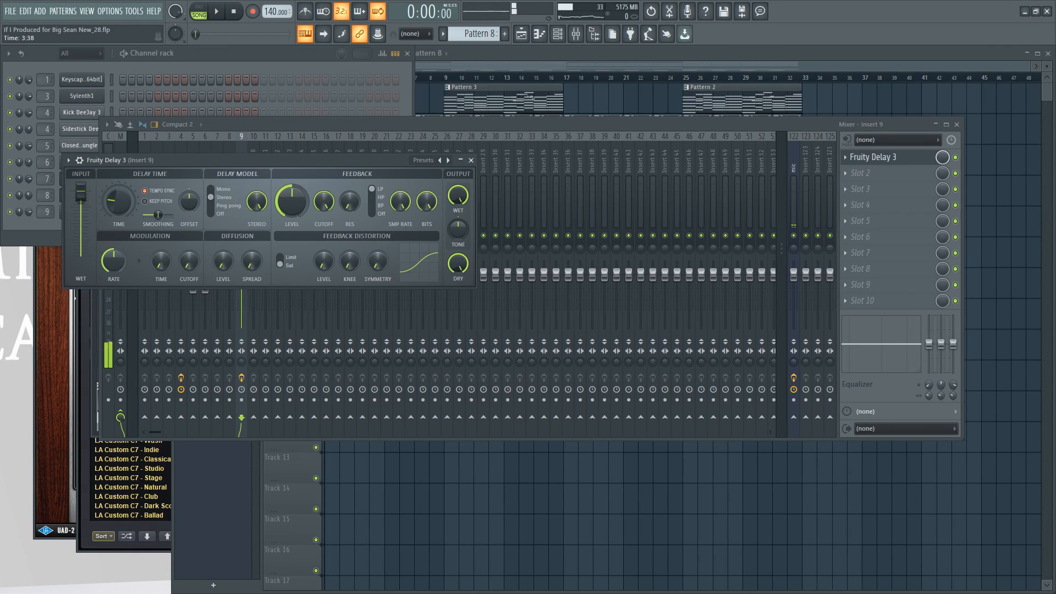
Start playback, set Fruity Delay 3's feedback filter to HP, and lower its wet output level.
{"action": "key", "text": "space"}
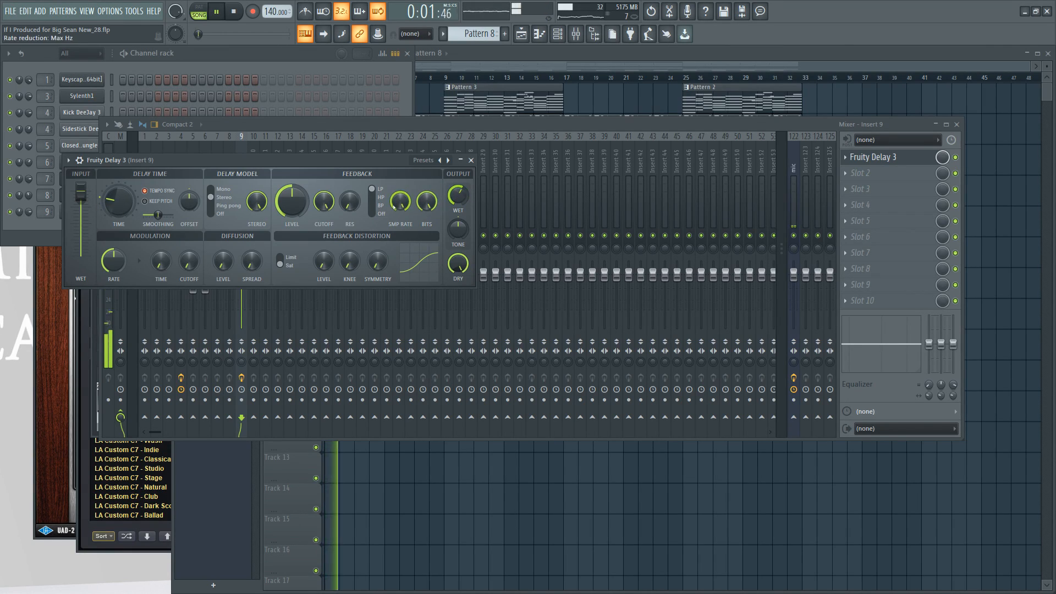
{"action": "left_click", "coordinate": [373, 198]}
{"action": "left_click_drag", "start_coordinate": [323, 202], "coordinate": [350, 195]}
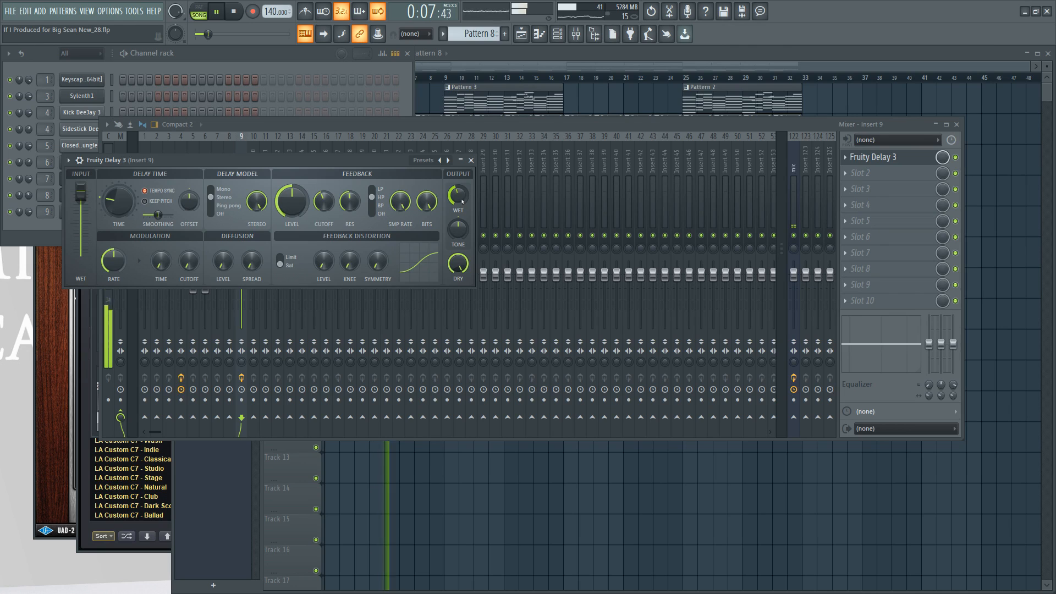
Set the SRX KEYBOARDS channel to cut itself with Cut 9 and By 9, restart playback, and close its settings.
{"action": "left_click", "coordinate": [281, 64]}
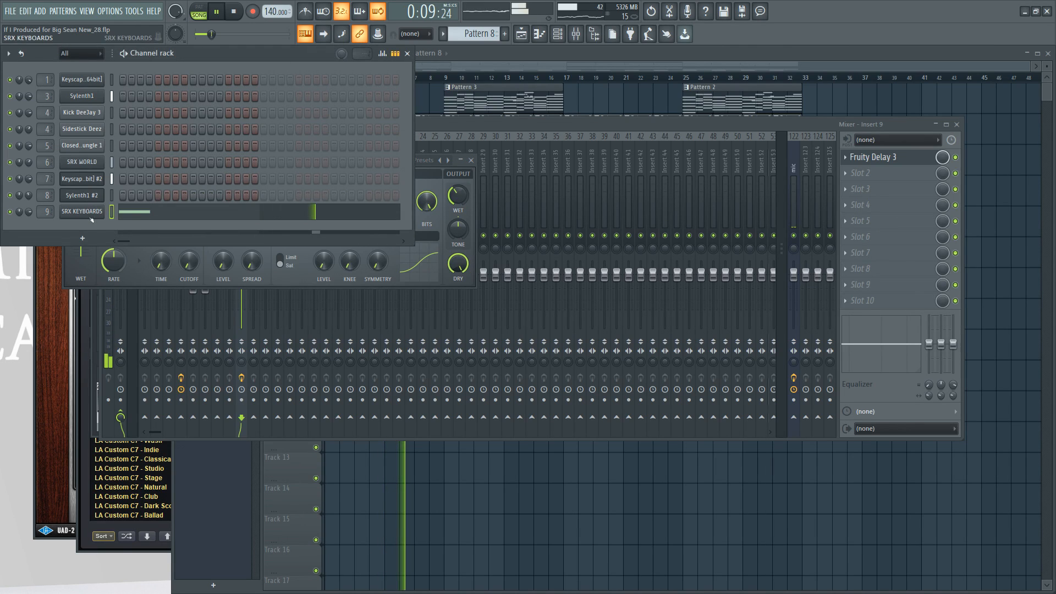
{"action": "left_click", "coordinate": [88, 212]}
{"action": "left_click", "coordinate": [154, 109]}
{"action": "key", "text": "space"}
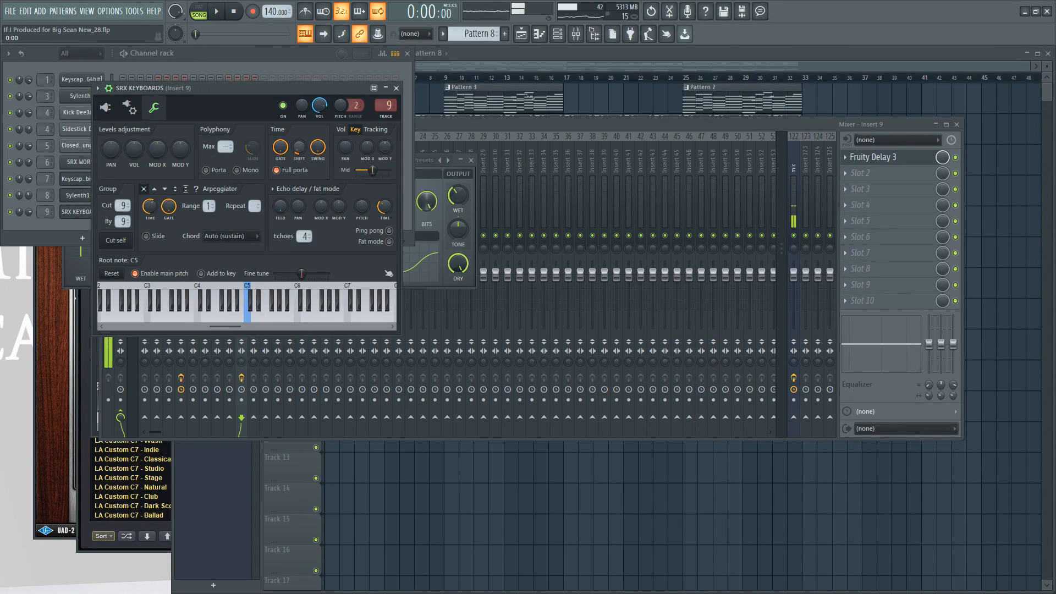
{"action": "key", "text": "space"}
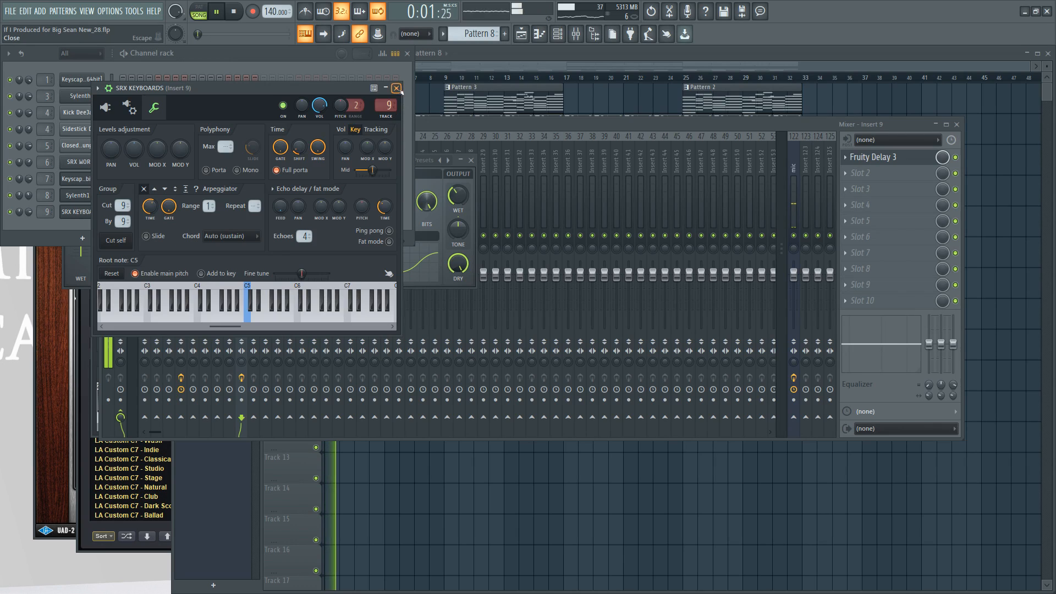
{"action": "left_click", "coordinate": [396, 88]}
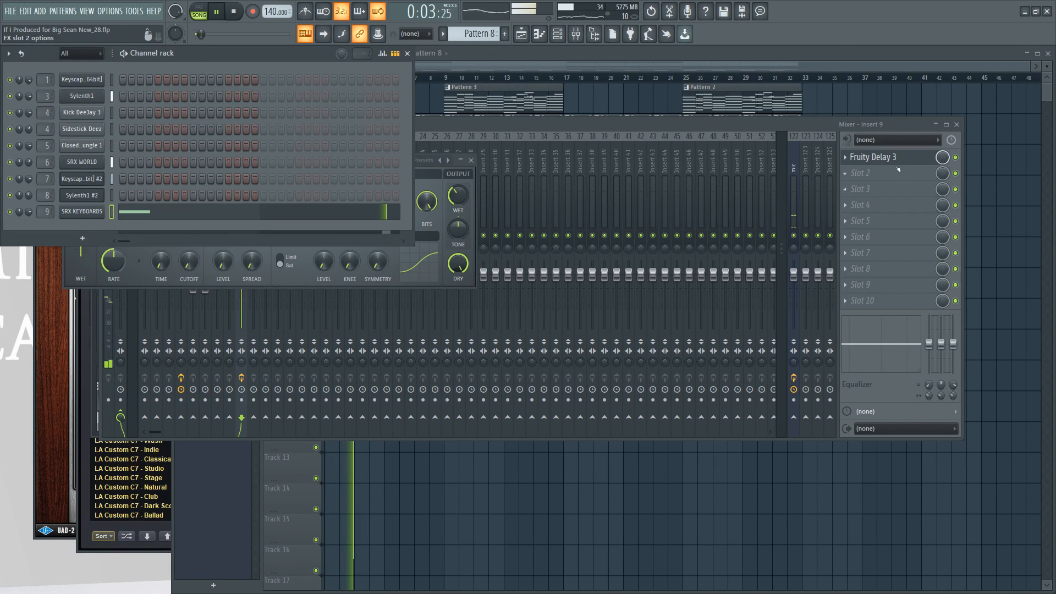
Move Fruity Delay 3 to slot 2 of Insert 9 and load Fruity Parametric EQ 2 into slot 1.
{"action": "left_click_drag", "start_coordinate": [891, 157], "coordinate": [895, 175]}
{"action": "left_click", "coordinate": [880, 173]}
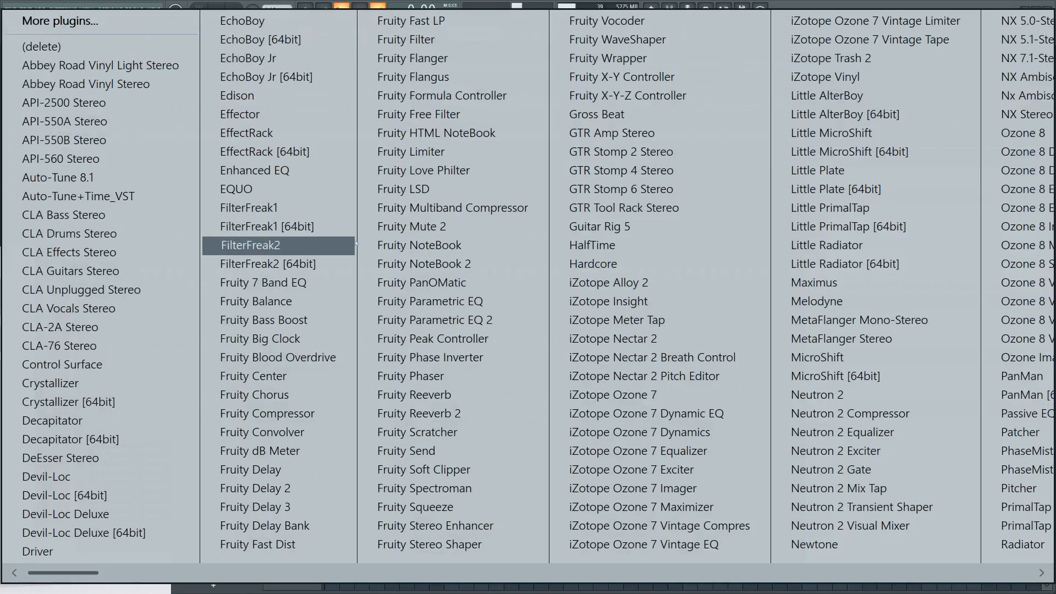
{"action": "left_click", "coordinate": [474, 322]}
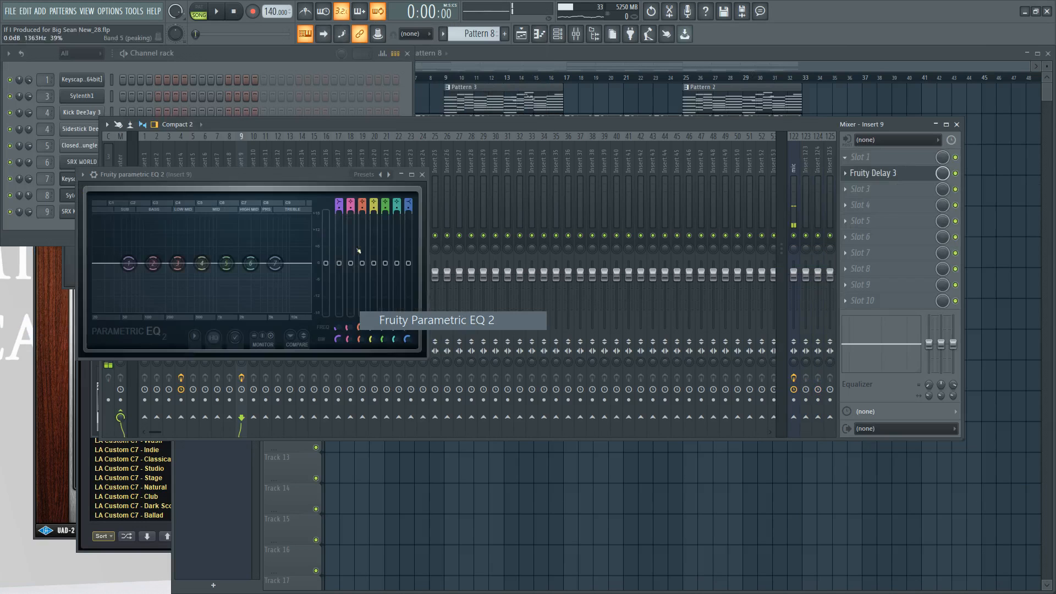
Make EQ band 1 a high pass and band 7 a low pass, narrow both cutoffs toward the mids during playback, and close the EQ.
{"action": "left_click_drag", "start_coordinate": [340, 203], "coordinate": [340, 212]}
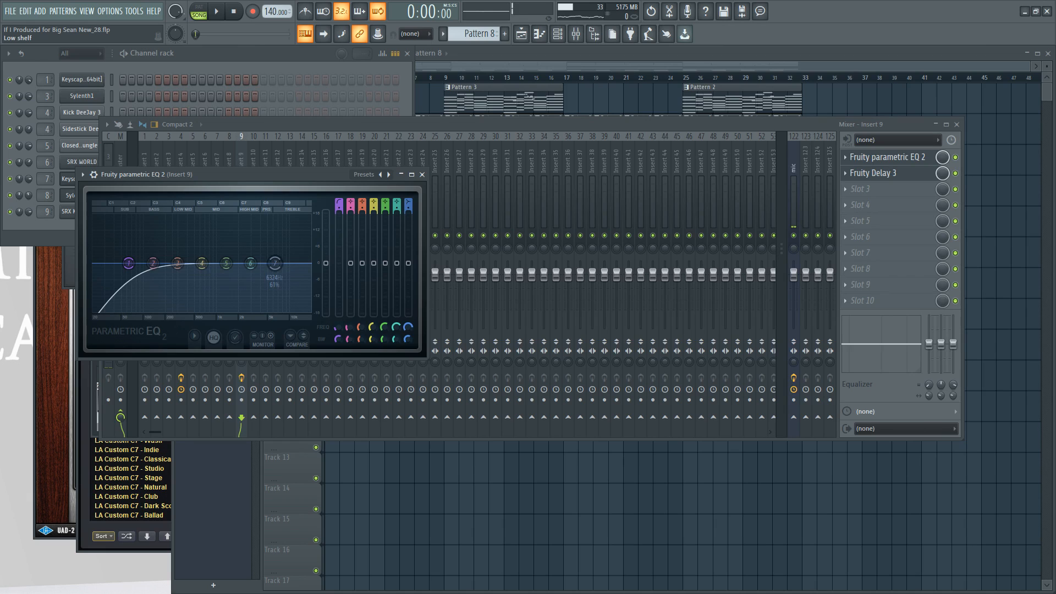
{"action": "left_click_drag", "start_coordinate": [411, 201], "coordinate": [410, 230]}
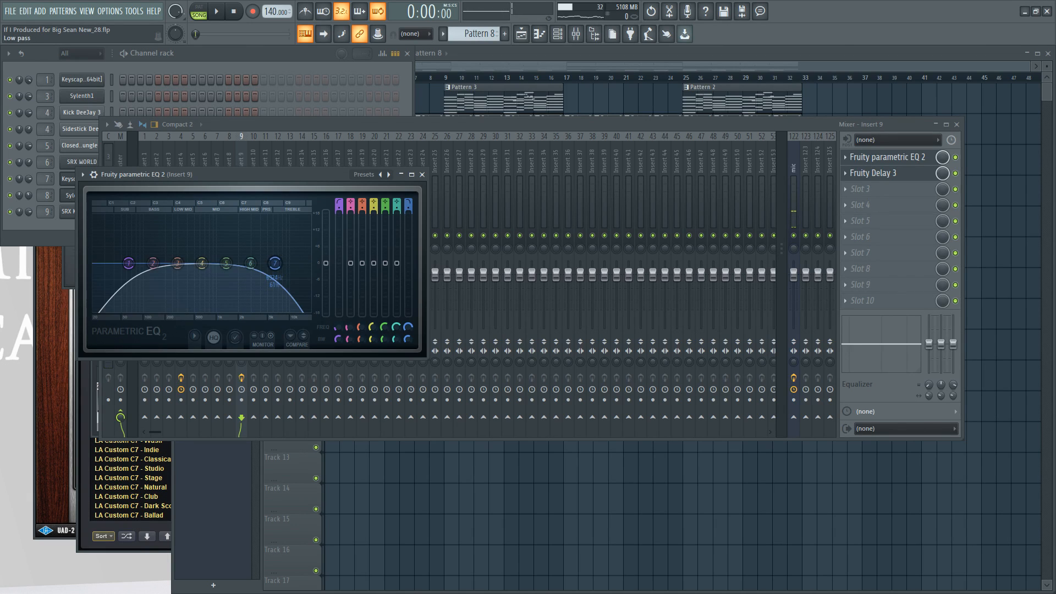
{"action": "key", "text": "space"}
{"action": "left_click_drag", "start_coordinate": [408, 327], "coordinate": [408, 333]}
{"action": "left_click_drag", "start_coordinate": [338, 328], "coordinate": [338, 292]}
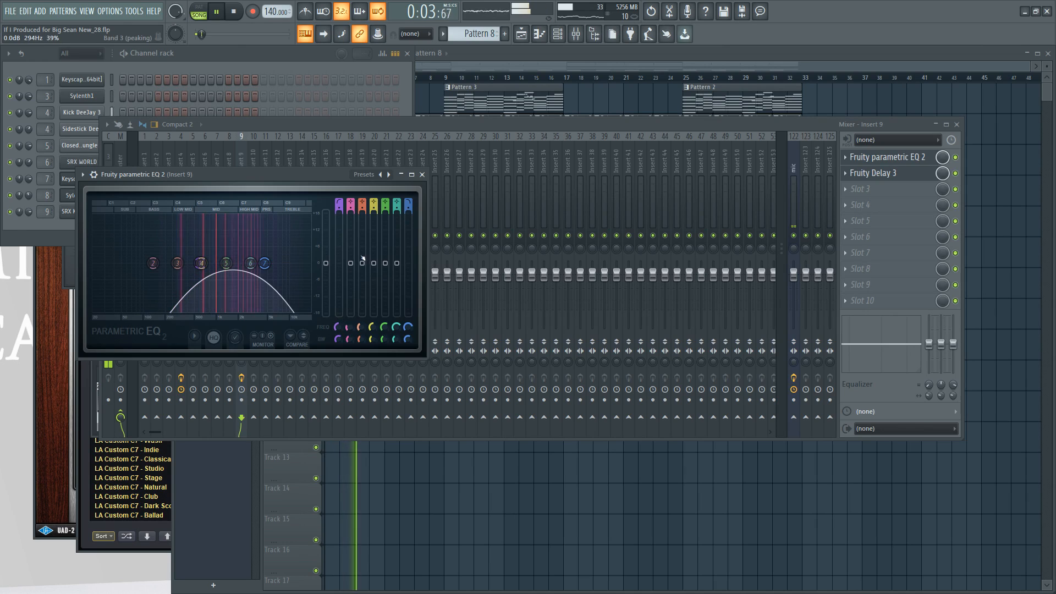
{"action": "left_click", "coordinate": [422, 175]}
Try shortening the E5 sax note in the SRX KEYBOARDS piano roll, undo the change, and close the piano roll.
{"action": "key", "text": "F6"}
{"action": "left_click", "coordinate": [170, 212]}
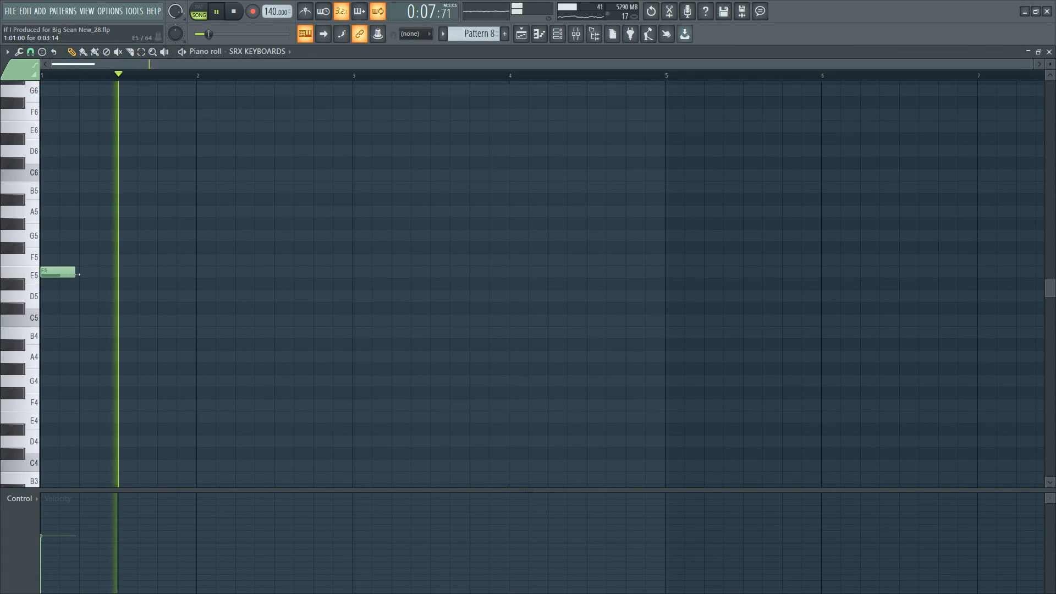
{"action": "left_click_drag", "start_coordinate": [77, 274], "coordinate": [61, 274]}
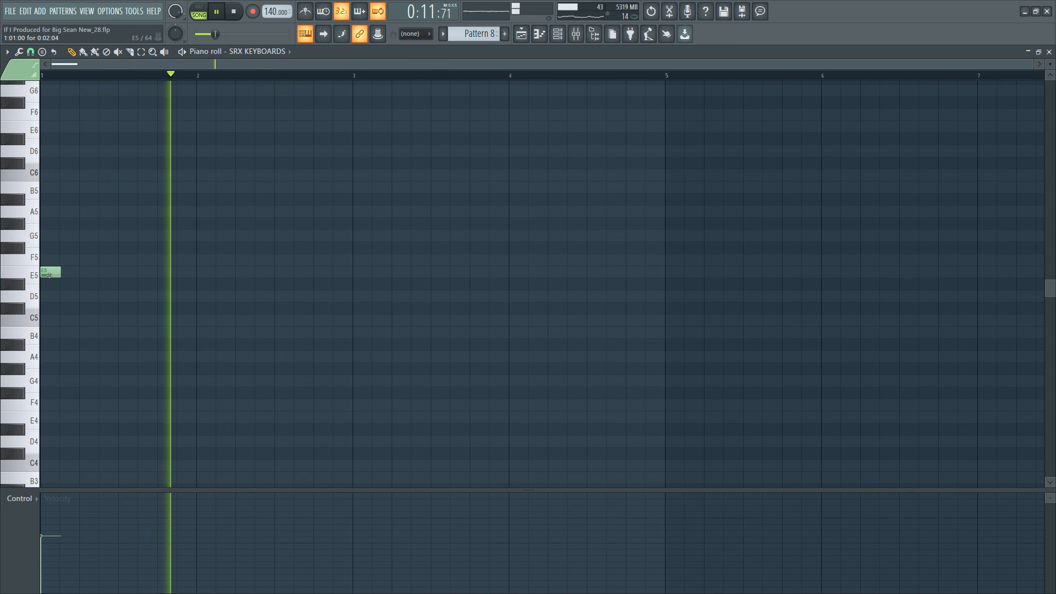
{"action": "key", "text": "ctrl+z"}
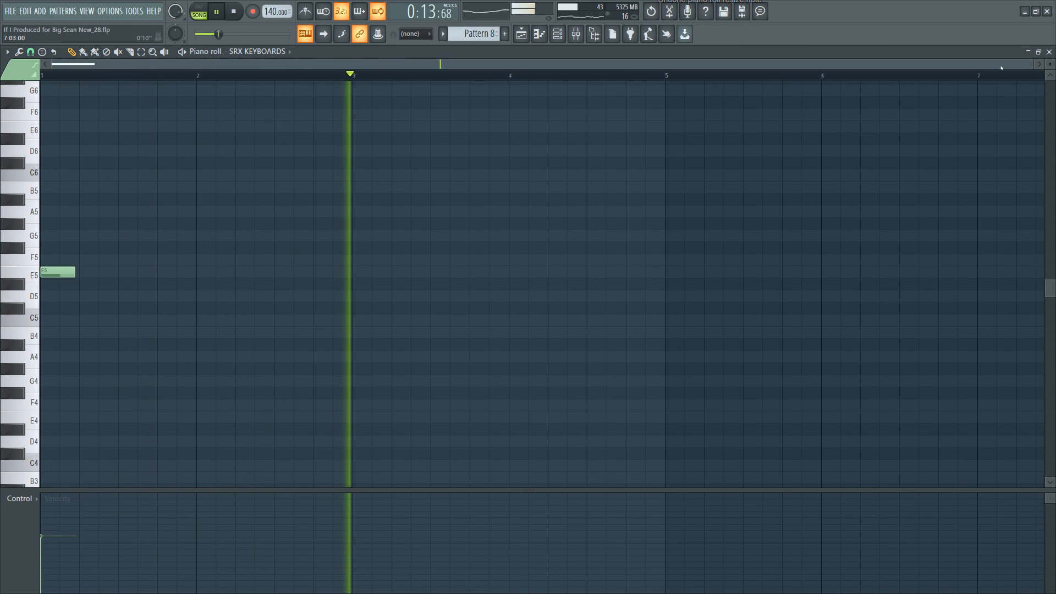
{"action": "left_click", "coordinate": [1049, 52]}
Check the Cool Sax patch's chorus and reverb settings, close the plugin, and lower the Insert 9 fader slightly.
{"action": "left_click", "coordinate": [92, 215]}
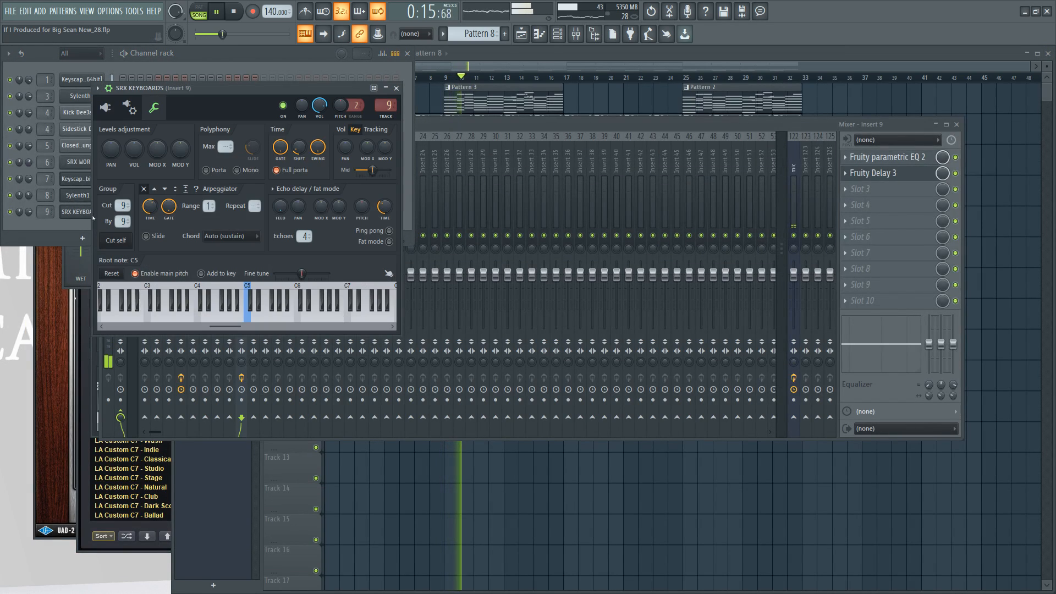
{"action": "left_click", "coordinate": [105, 107]}
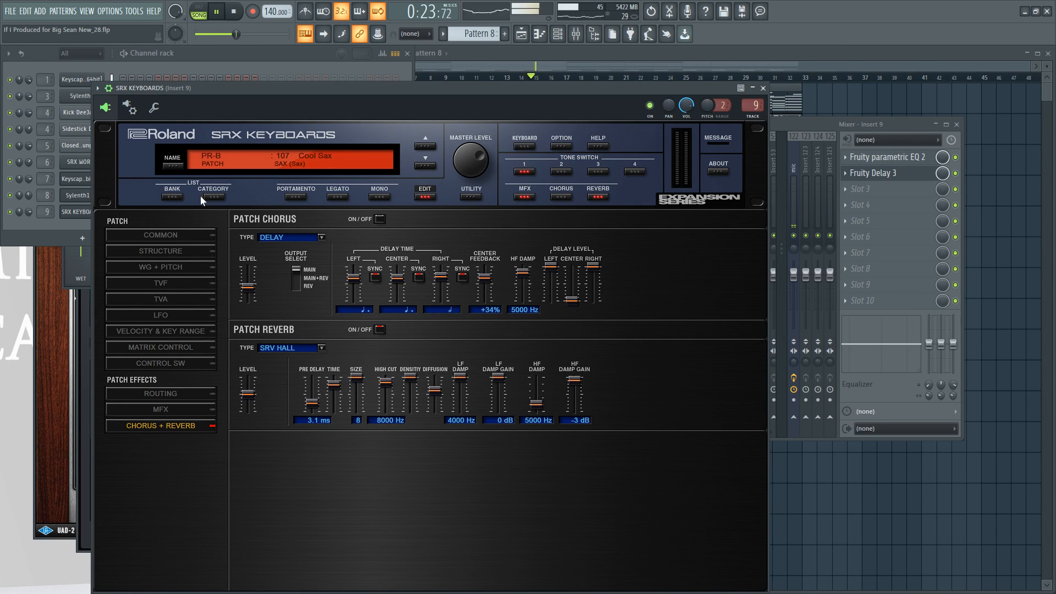
{"action": "left_click", "coordinate": [762, 88]}
{"action": "left_click_drag", "start_coordinate": [242, 274], "coordinate": [241, 286]}
Set Fruity Delay 3 to Ping pong with a BP feedback filter, raise its feedback level, set the cutoff to about 1750 Hz, and close it.
{"action": "left_click", "coordinate": [884, 174]}
{"action": "key", "text": "space"}
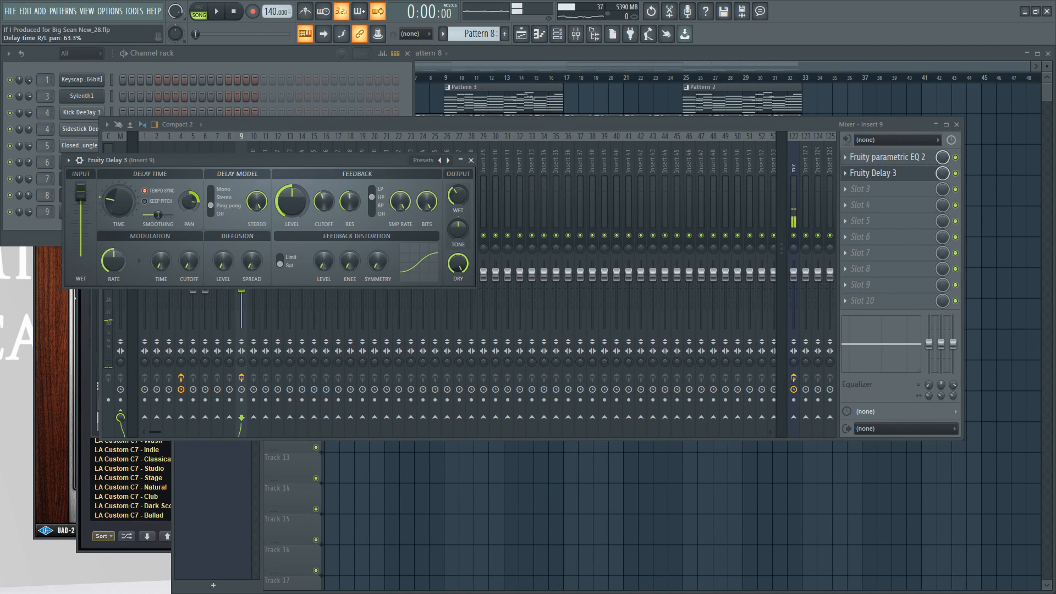
{"action": "left_click_drag", "start_coordinate": [456, 191], "coordinate": [452, 203]}
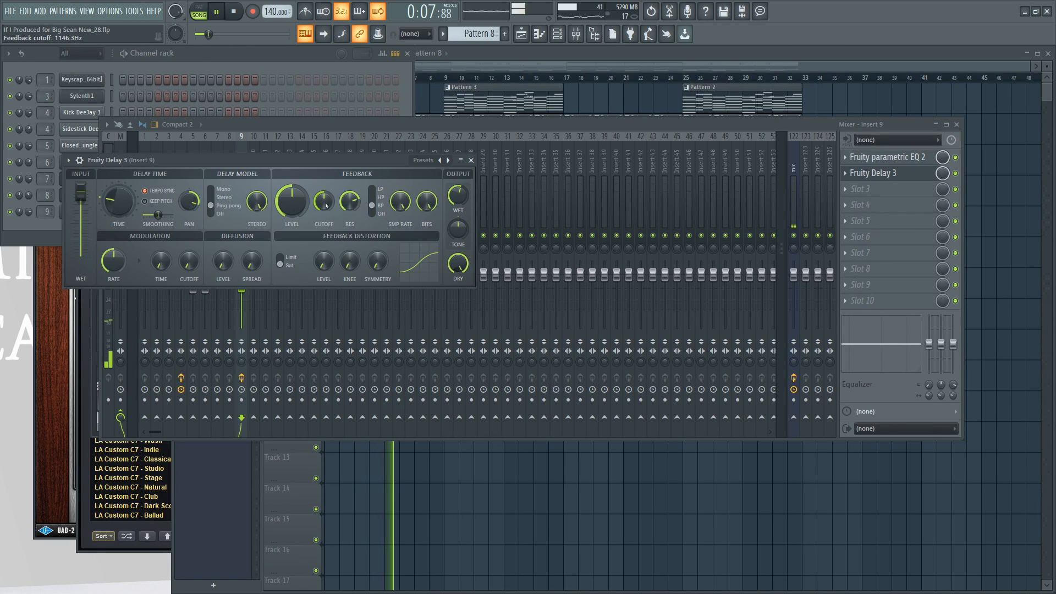
{"action": "left_click_drag", "start_coordinate": [296, 204], "coordinate": [322, 207]}
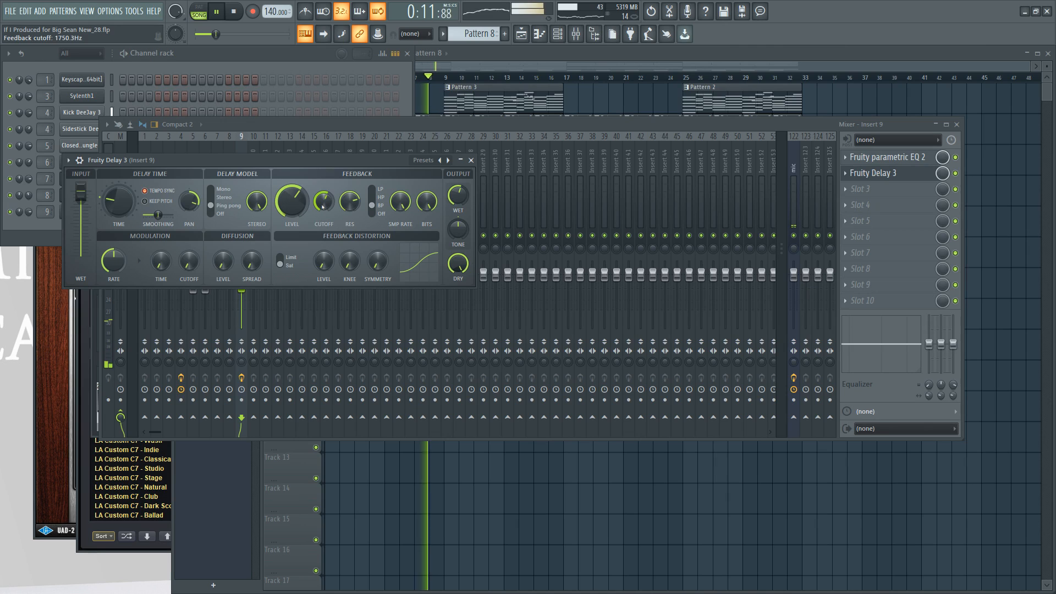
{"action": "left_click", "coordinate": [471, 160]}
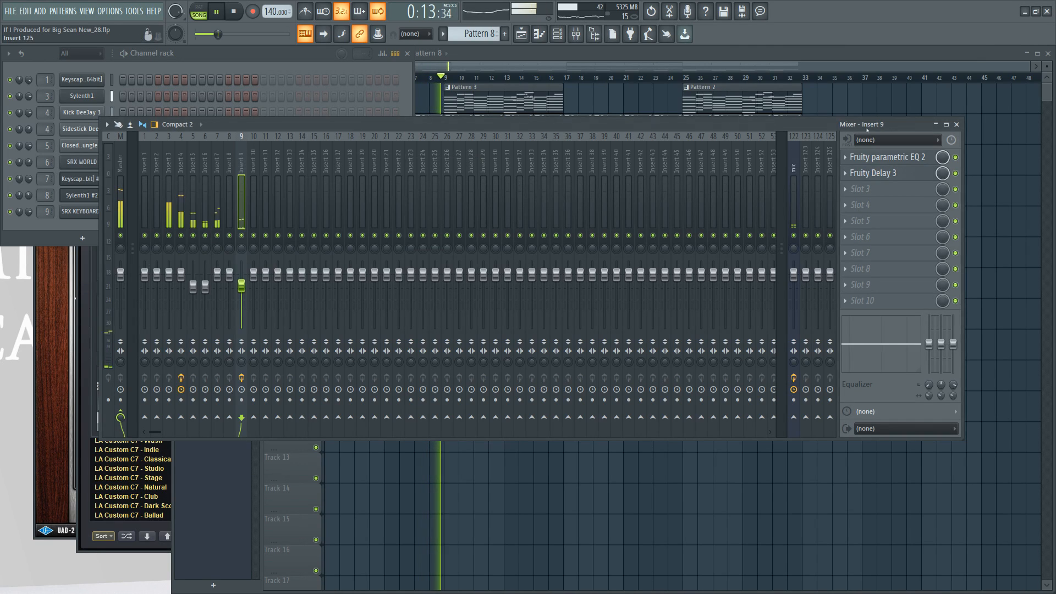
Add a slight boost on band 5 at about 1234 Hz in Insert 9's Fruity Parametric EQ 2, and close the EQ.
{"action": "left_click", "coordinate": [887, 157]}
{"action": "left_click_drag", "start_coordinate": [226, 262], "coordinate": [223, 243]}
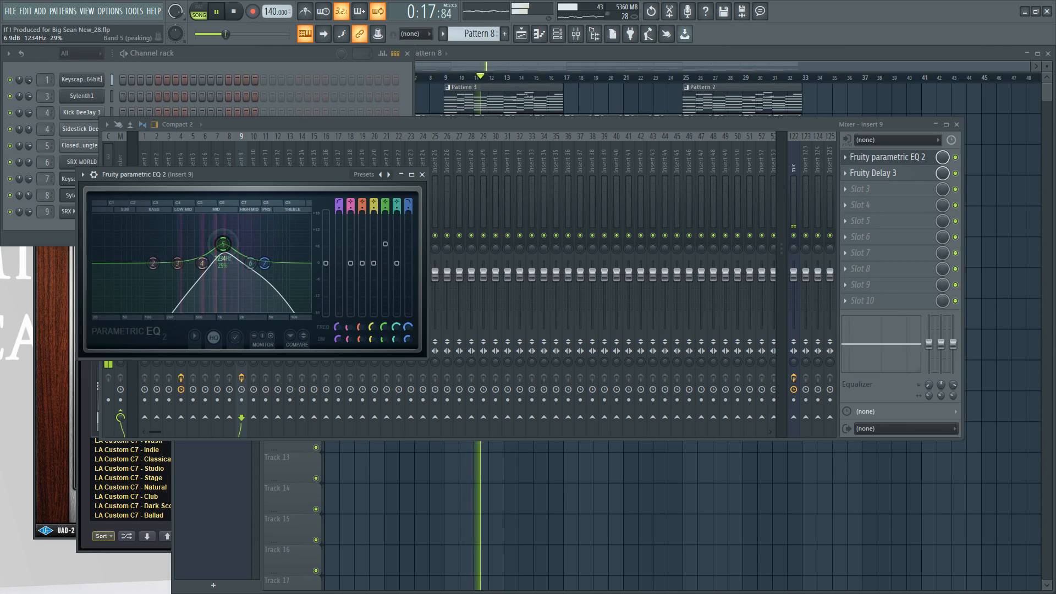
{"action": "left_click_drag", "start_coordinate": [386, 243], "coordinate": [386, 256]}
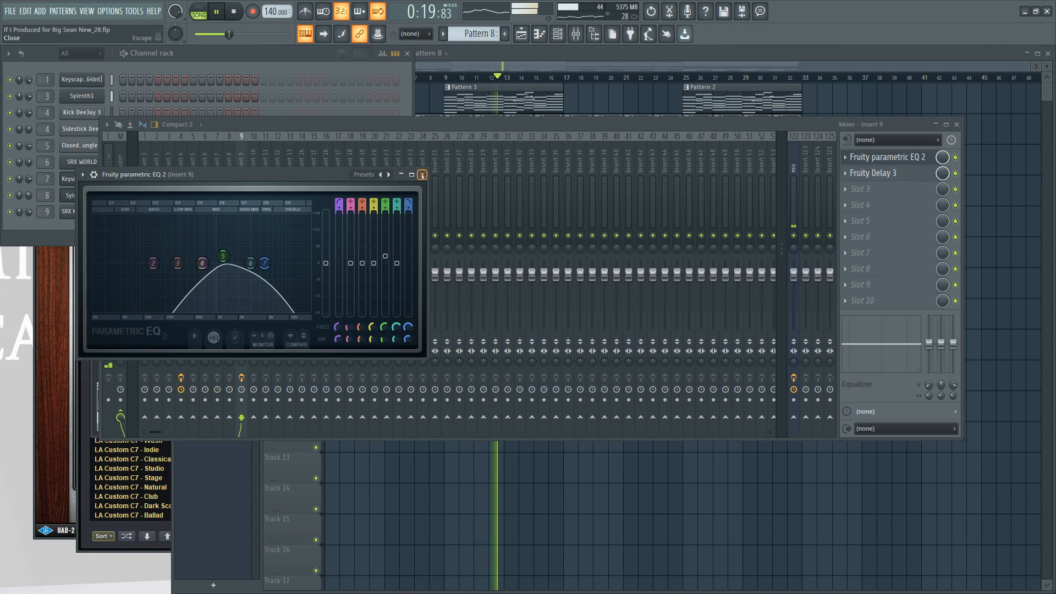
{"action": "left_click", "coordinate": [421, 174]}
Switch to Pattern 5, add Kick DeeJay 3 hits on steps 7 and 21, and restart song playback.
{"action": "left_click", "coordinate": [270, 68]}
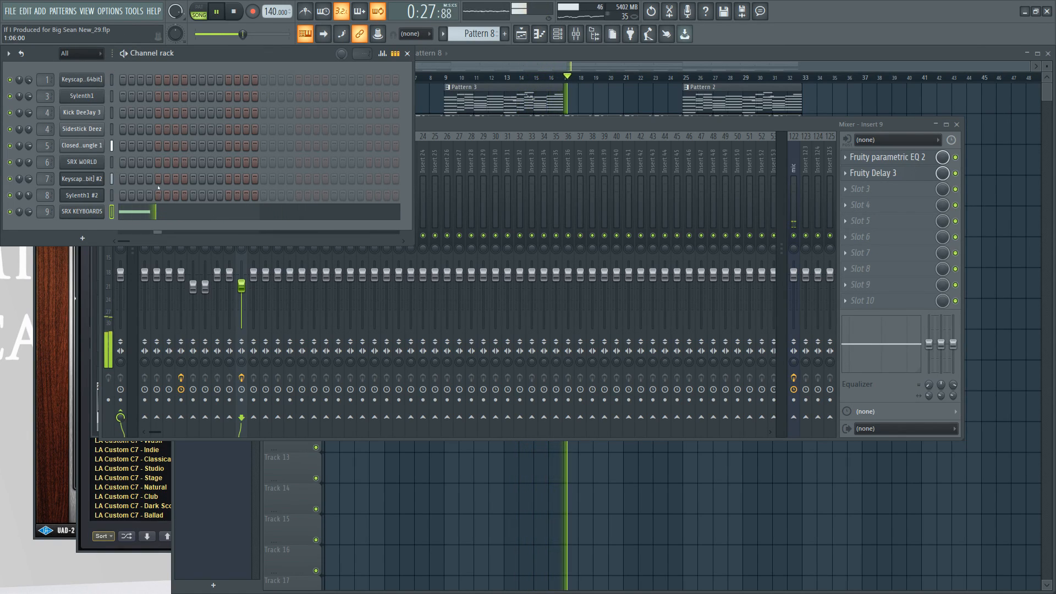
{"action": "scroll", "coordinate": [477, 34], "scroll_direction": "down", "scroll_amount": 4}
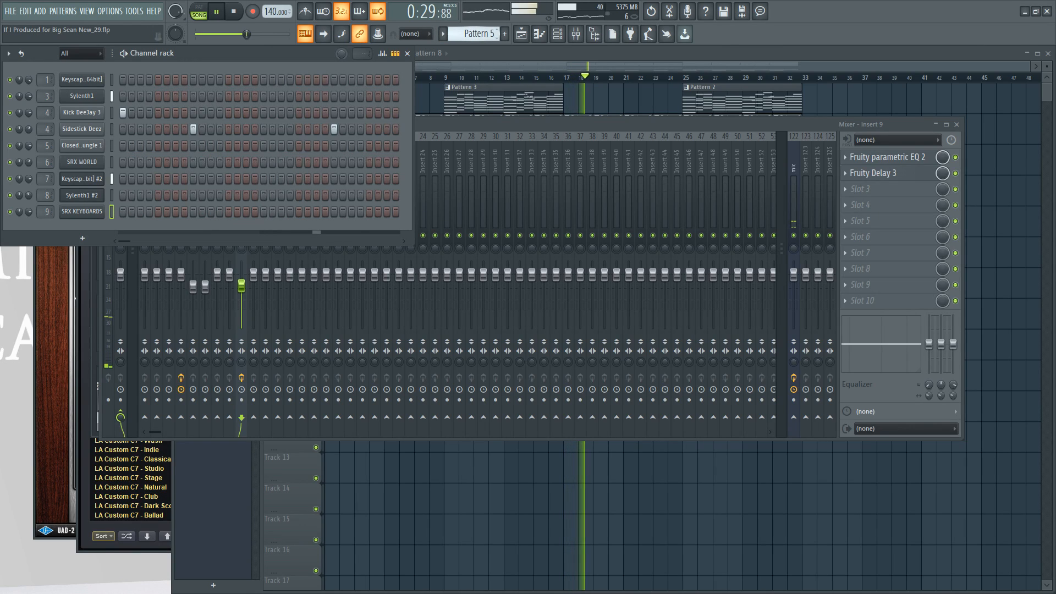
{"action": "scroll", "coordinate": [477, 34], "scroll_direction": "up", "scroll_amount": 2}
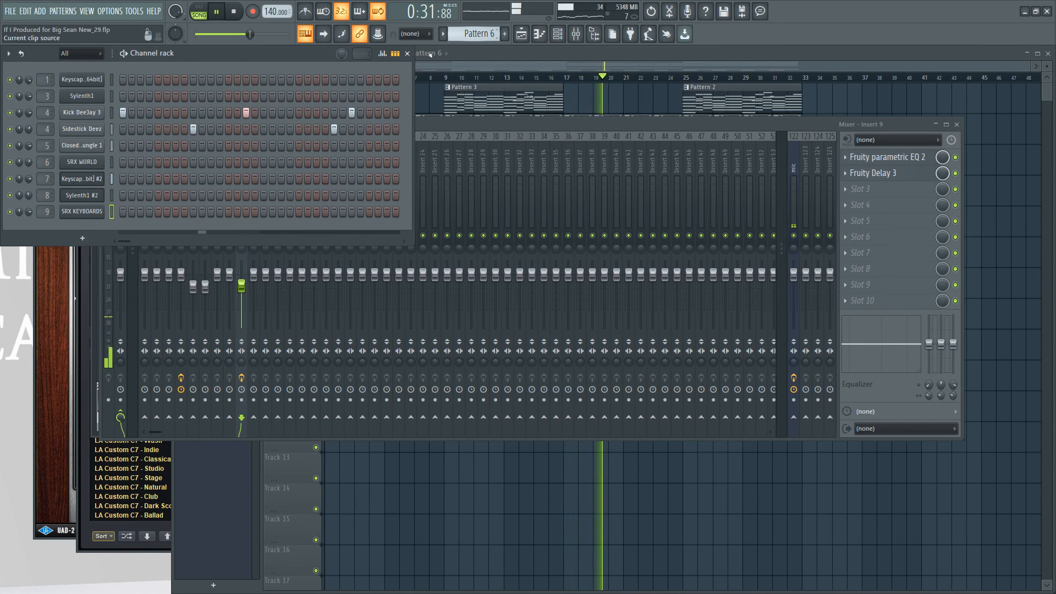
{"action": "key", "text": "space"}
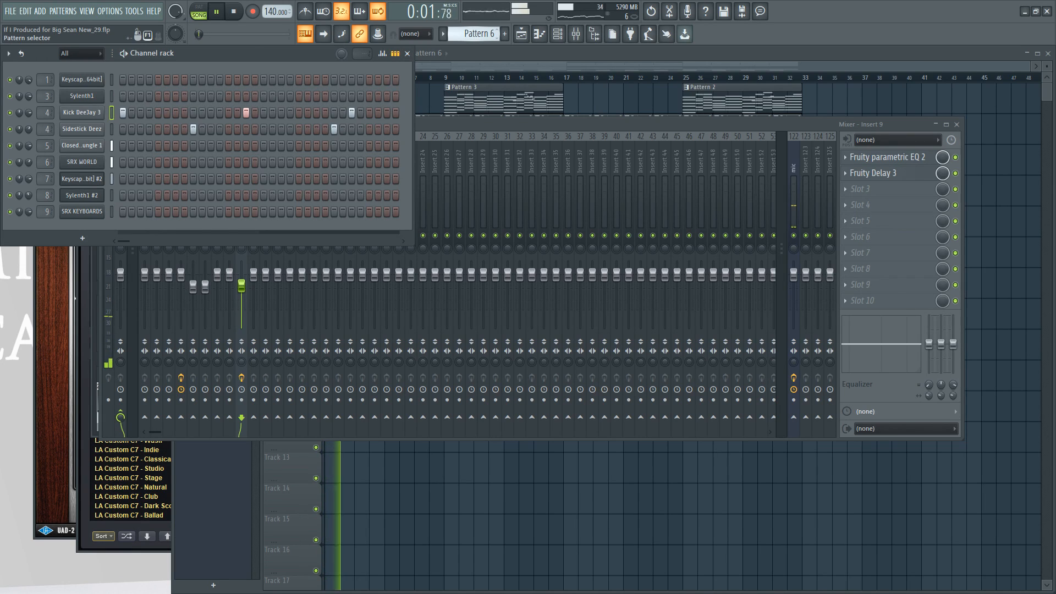
{"action": "key", "text": "space"}
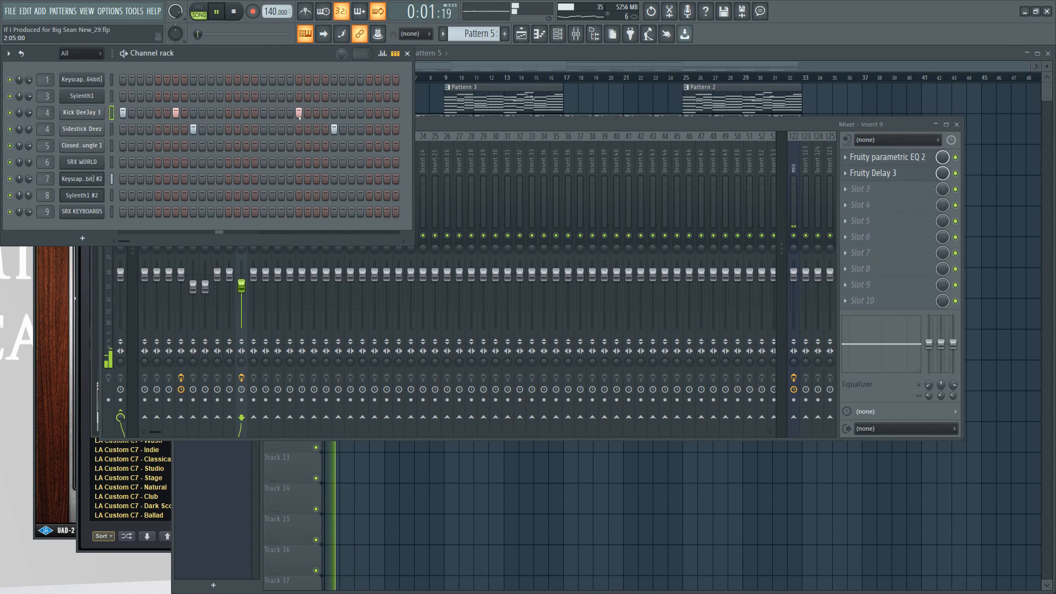
Add Kick DeeJay 3 hits on steps 7 and 21 of Pattern 6, return to the playlist, and save a new project version.
{"action": "key", "text": "KP_Add"}
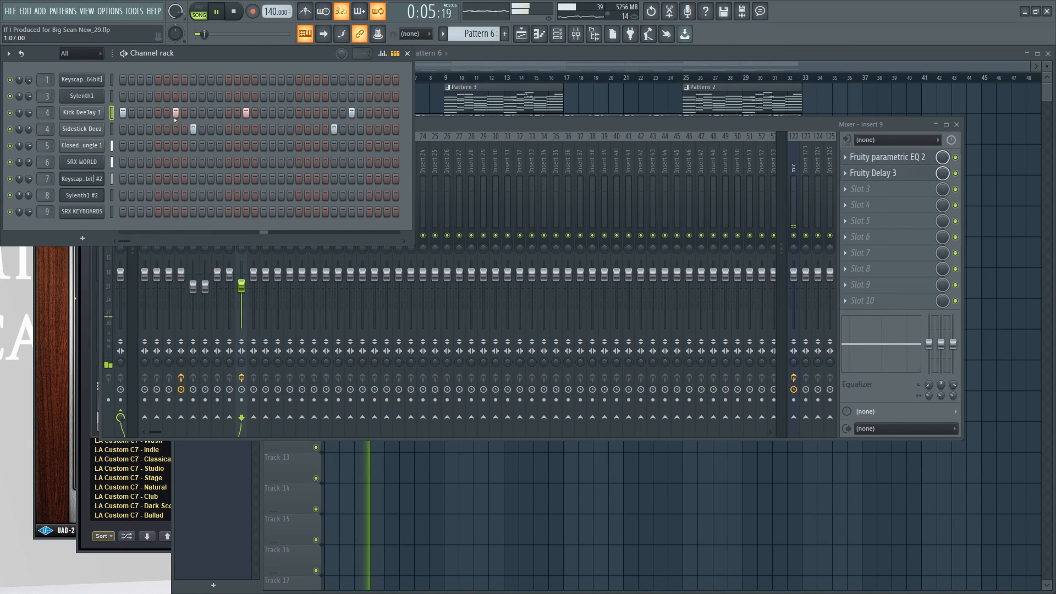
{"action": "left_click", "coordinate": [351, 113]}
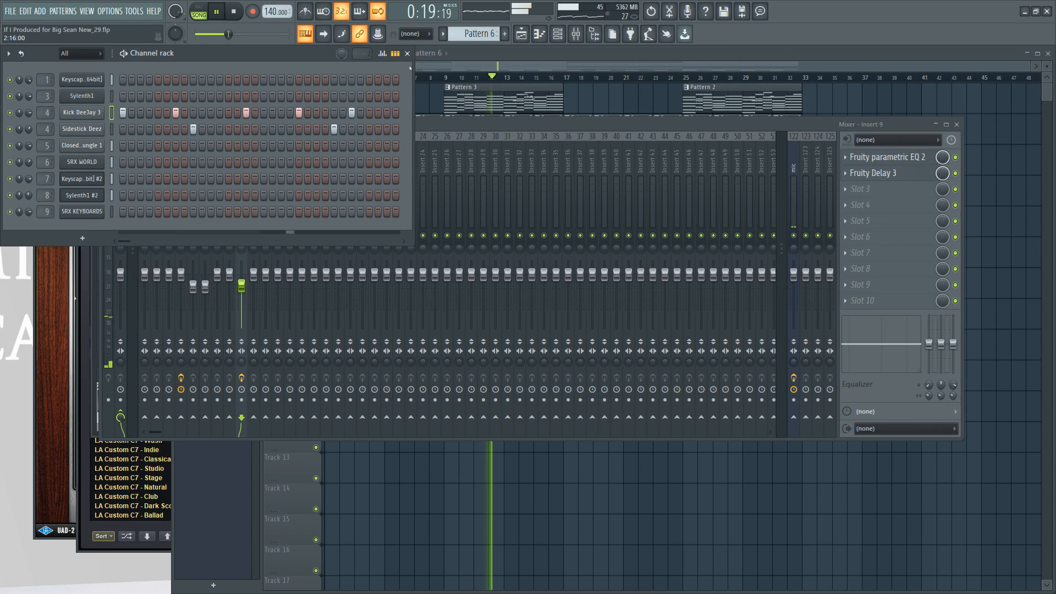
{"action": "left_click", "coordinate": [575, 502]}
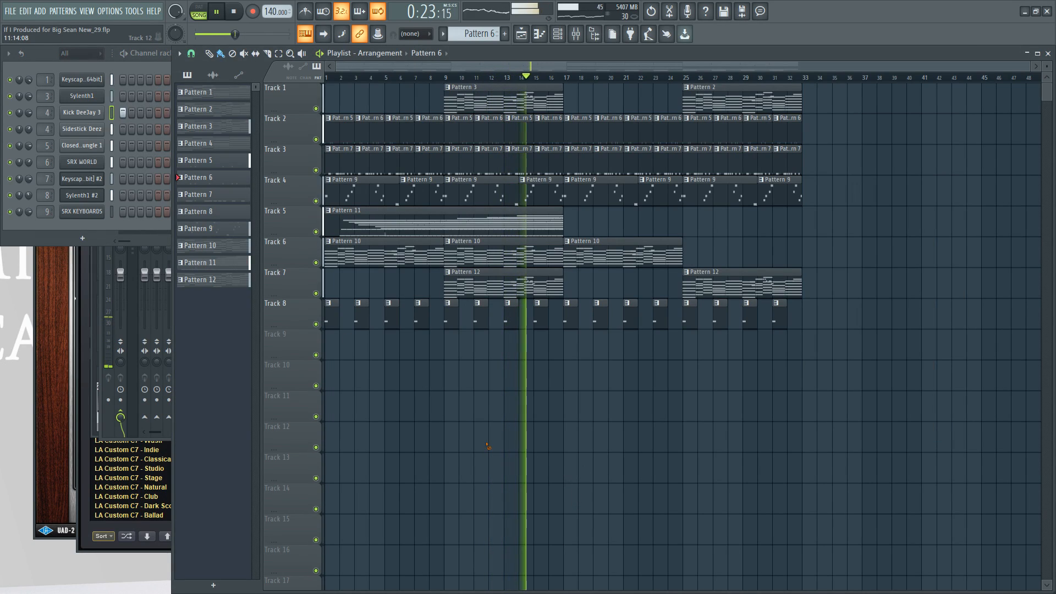
{"action": "key", "text": "ctrl+n"}
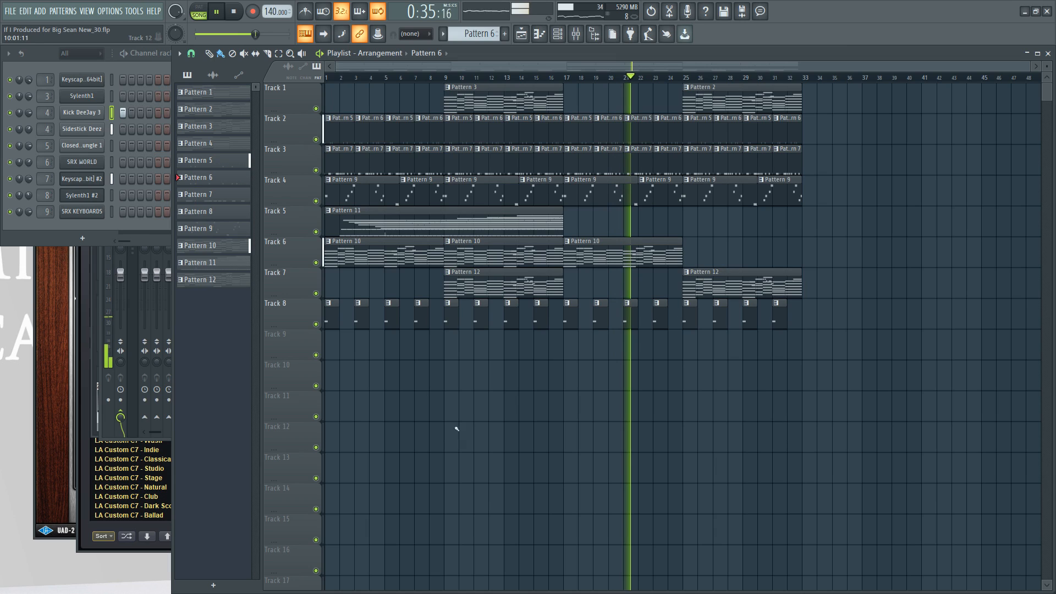
Check the closed hi-hat channel's time settings, then inspect Insert 9 and Insert 8 in the mixer.
{"action": "left_click", "coordinate": [82, 145]}
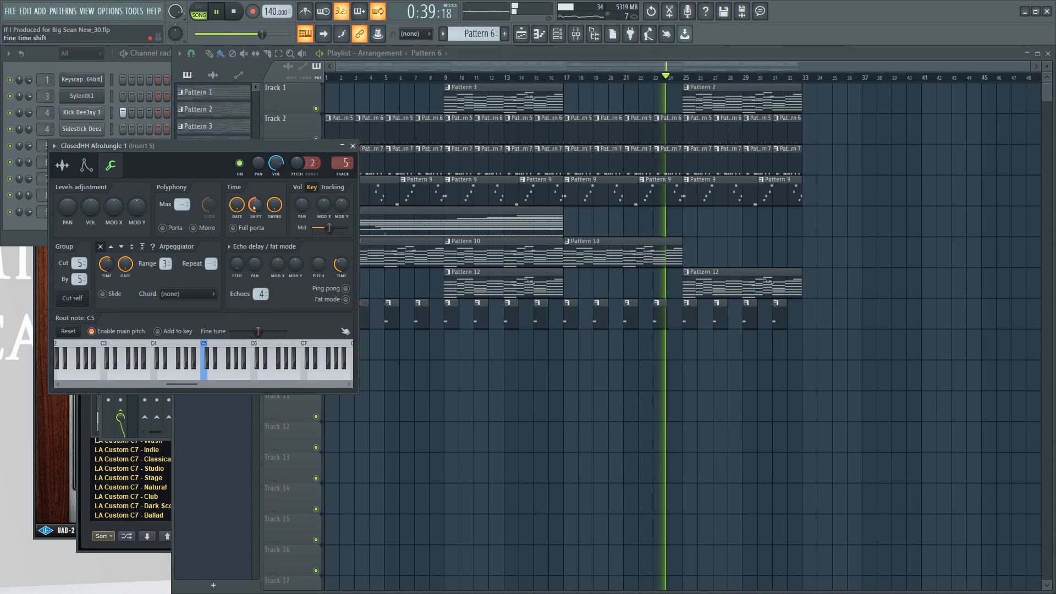
{"action": "left_click", "coordinate": [352, 146]}
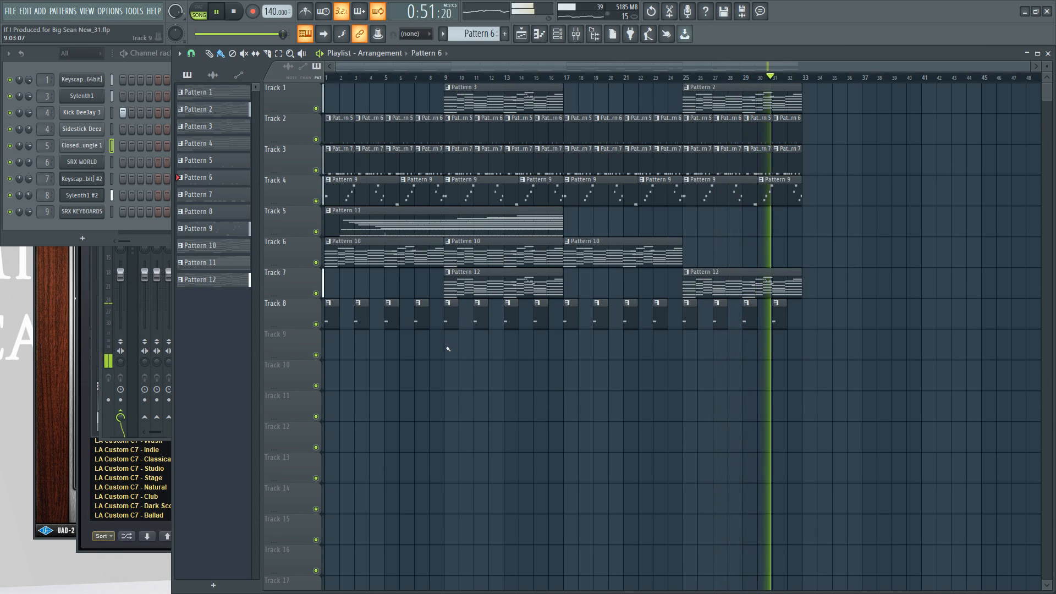
{"action": "key", "text": "F9"}
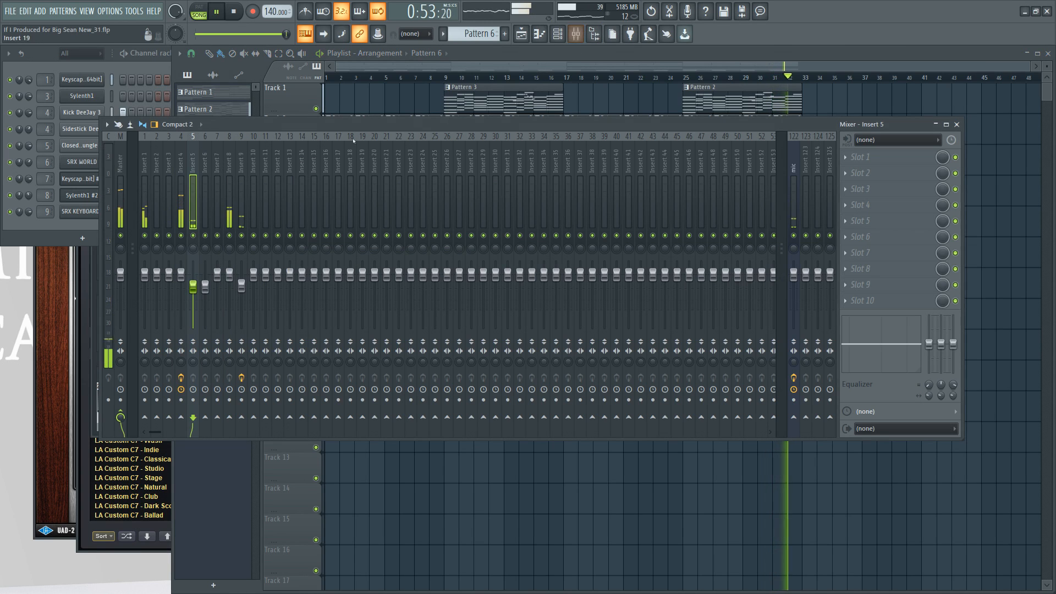
{"action": "left_click", "coordinate": [241, 165]}
{"action": "left_click", "coordinate": [229, 165]}
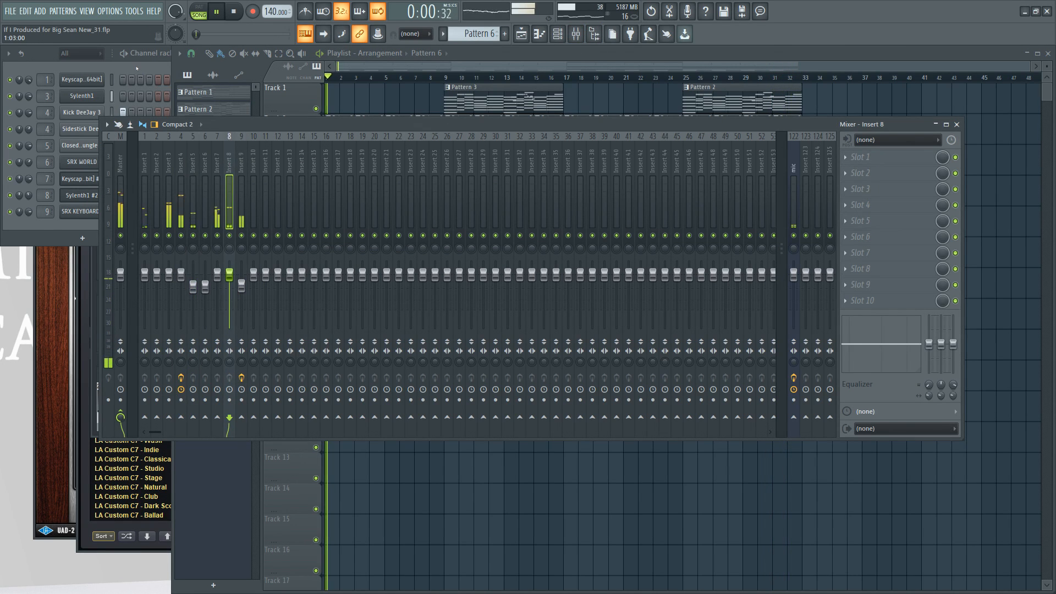
Step through the patterns up to Pattern 13 in the channel rack during playback, and return to the playlist.
{"action": "left_click", "coordinate": [136, 69]}
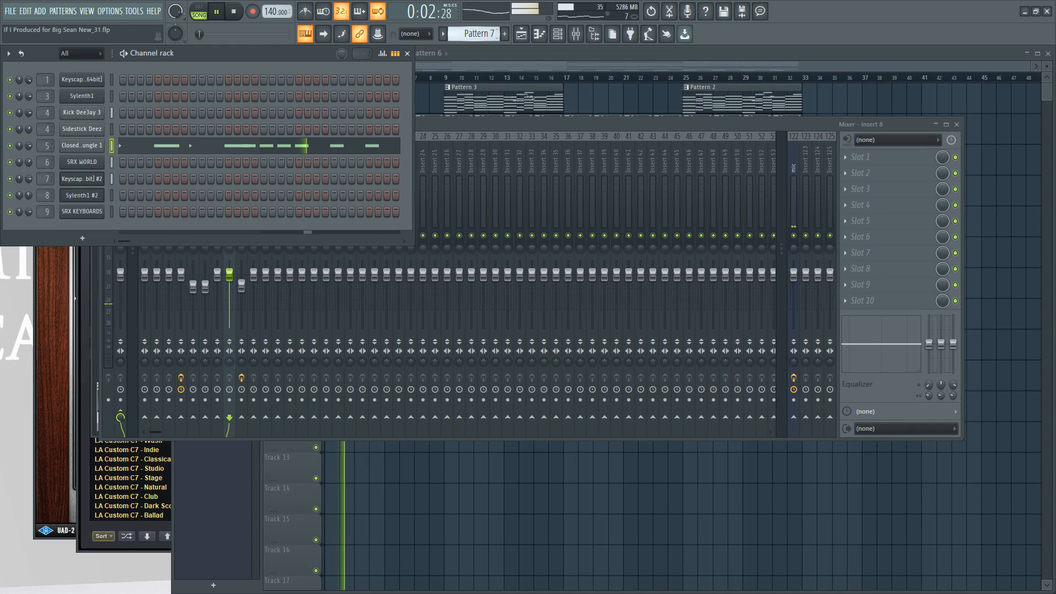
{"action": "key", "text": "KP_Add"}
{"action": "key", "text": "KP_Add"}
{"action": "key", "text": "KP_Add"}
{"action": "key", "text": "KP_Add"}
{"action": "key", "text": "KP_Add"}
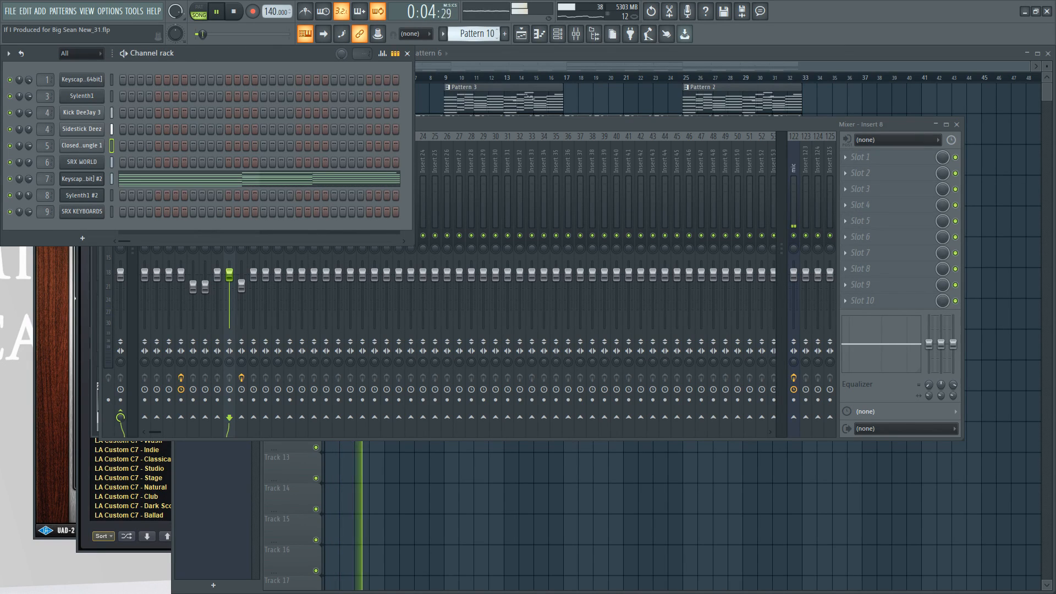
{"action": "key", "text": "KP_Add"}
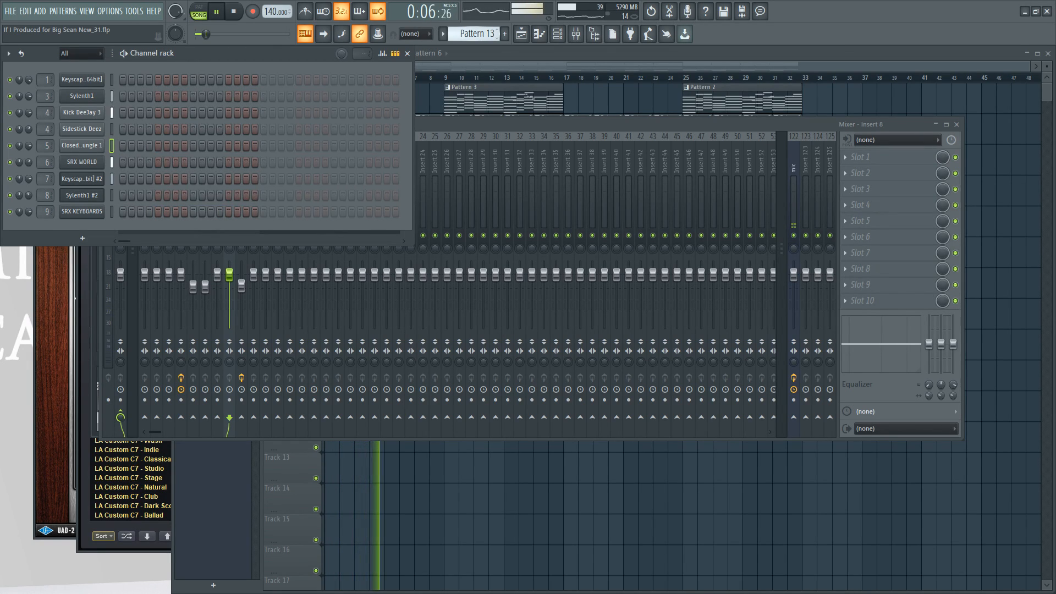
{"action": "key", "text": "F5"}
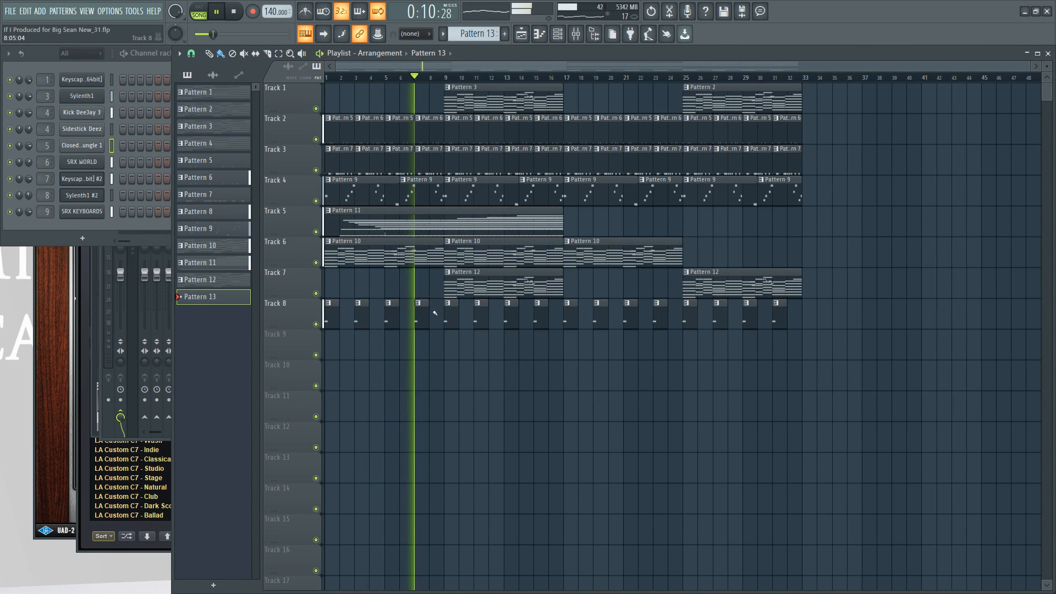
Stop the song and lower Insert 9's volume fader in the mixer.
{"action": "key", "text": "space"}
{"action": "key", "text": "F9"}
{"action": "key", "text": "space"}
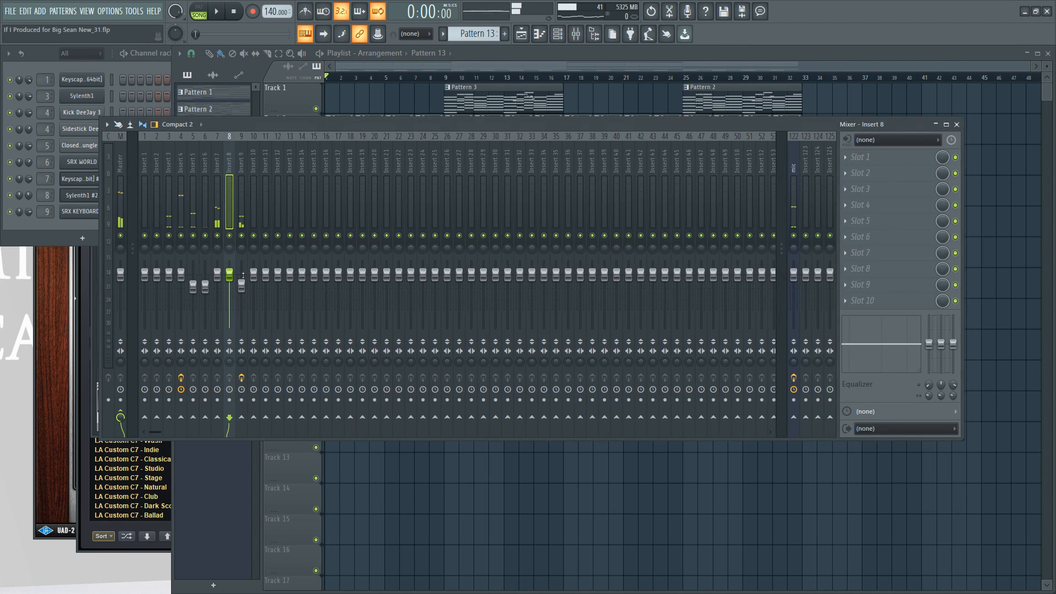
{"action": "left_click_drag", "start_coordinate": [243, 275], "coordinate": [243, 292]}
Switch to Pattern 8, examine its SRX KEYBOARDS note in the piano roll, and start song playback.
{"action": "left_click", "coordinate": [88, 227]}
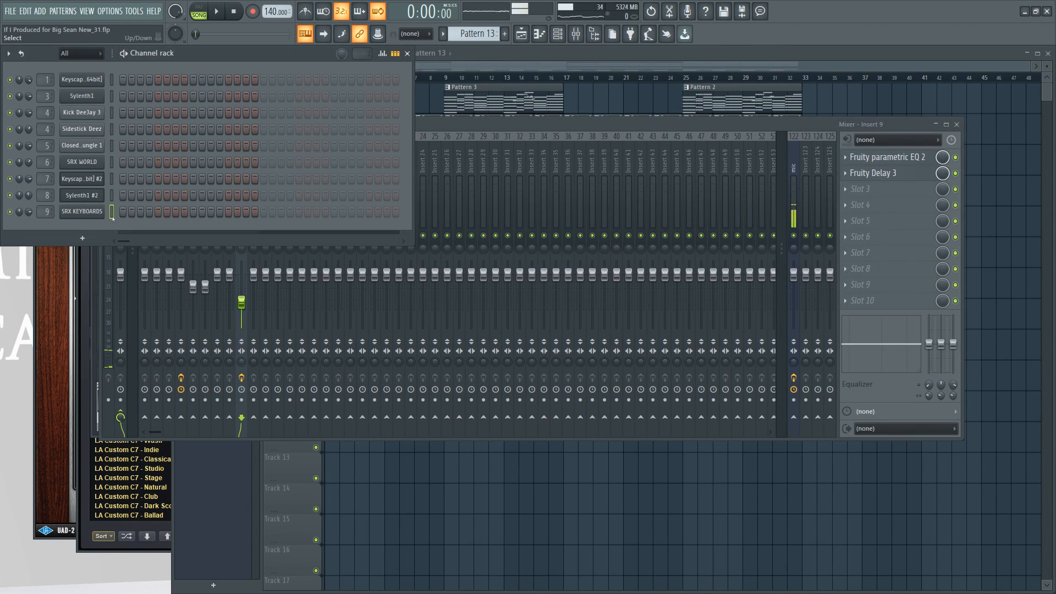
{"action": "scroll", "coordinate": [468, 32], "scroll_direction": "down", "scroll_amount": 1}
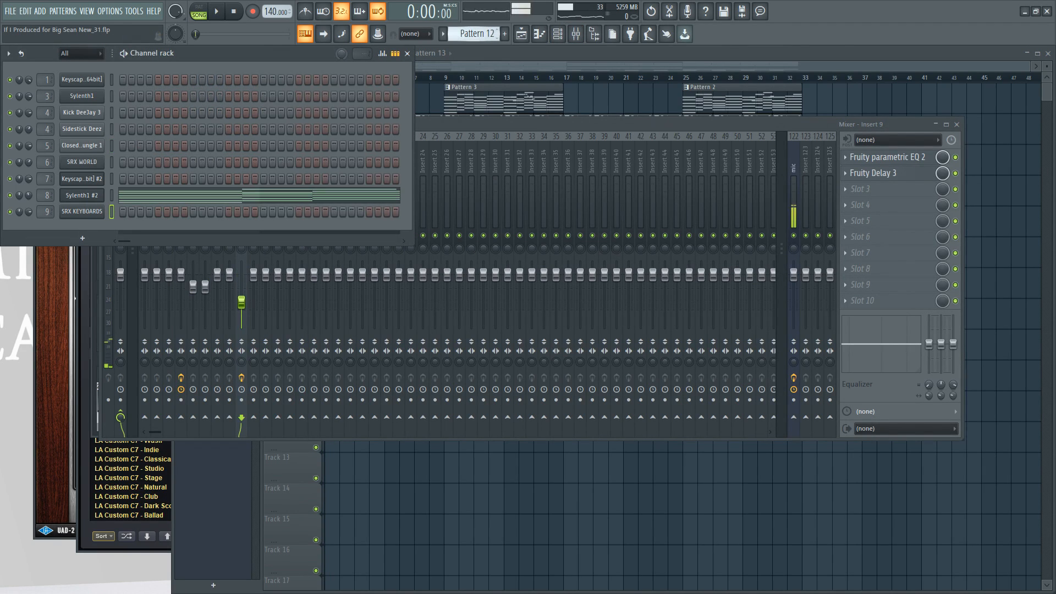
{"action": "scroll", "coordinate": [467, 31], "scroll_direction": "down", "scroll_amount": 2}
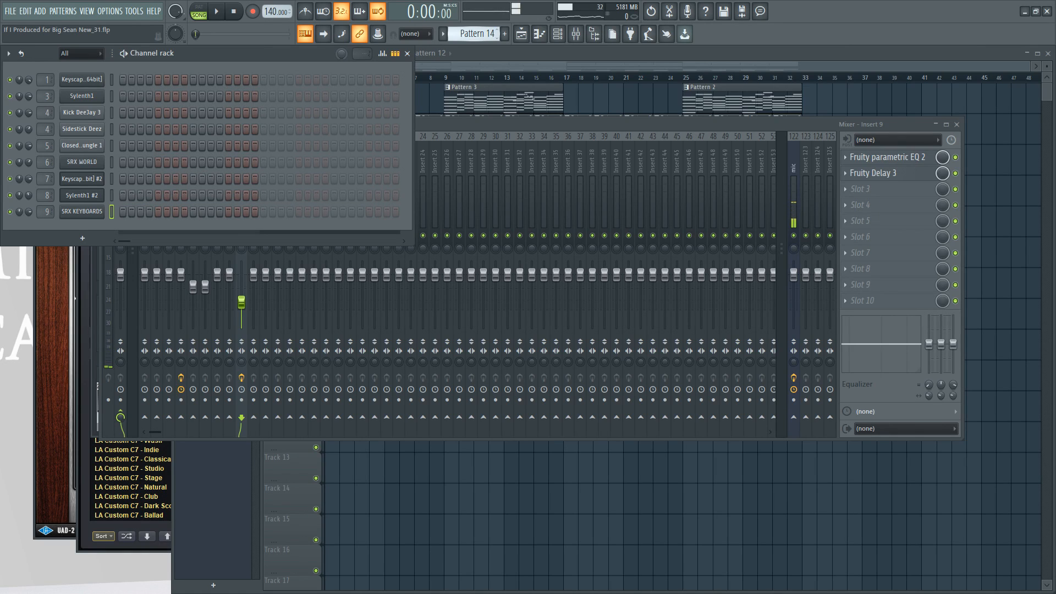
{"action": "scroll", "coordinate": [468, 31], "scroll_direction": "up", "scroll_amount": 8}
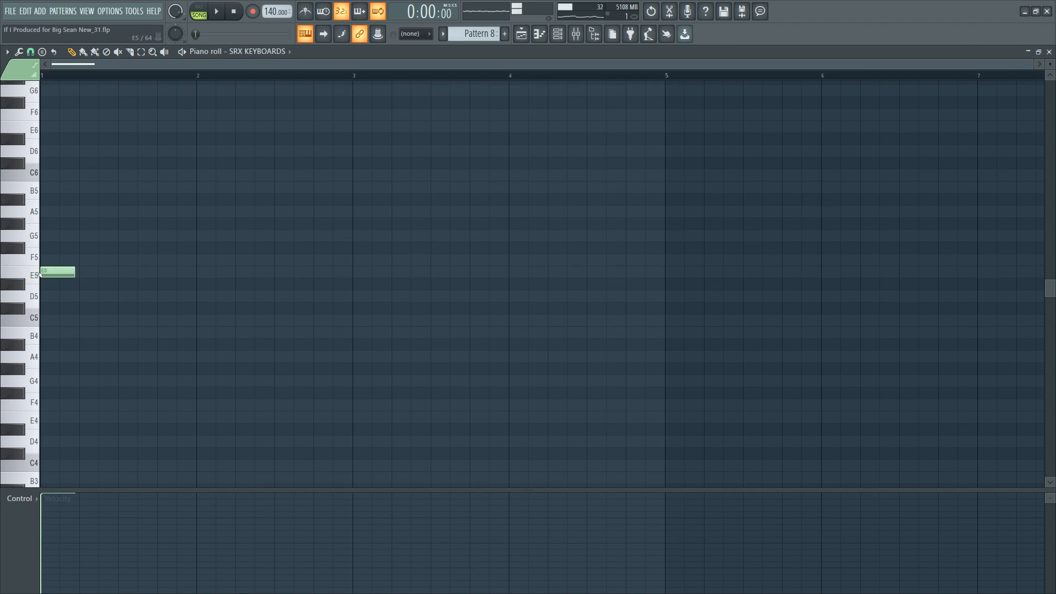
{"action": "key", "text": "space"}
{"action": "left_click", "coordinate": [1048, 52]}
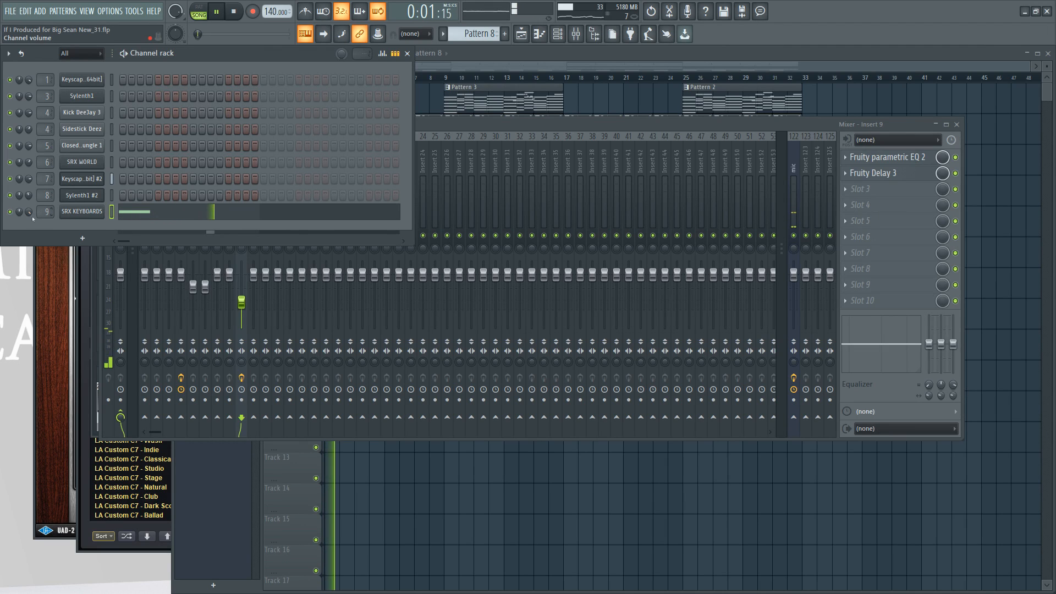
Review Insert 9's Fruity Parametric EQ 2 and Fruity Delay 3 settings during playback, and close both.
{"action": "left_click", "coordinate": [876, 159]}
{"action": "left_click", "coordinate": [422, 175]}
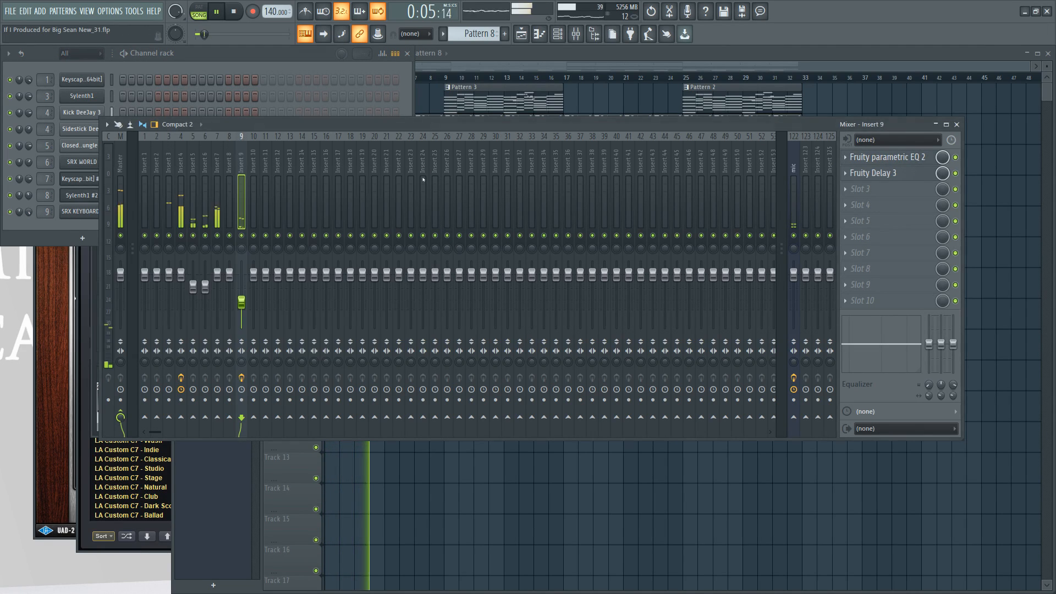
{"action": "left_click", "coordinate": [892, 174]}
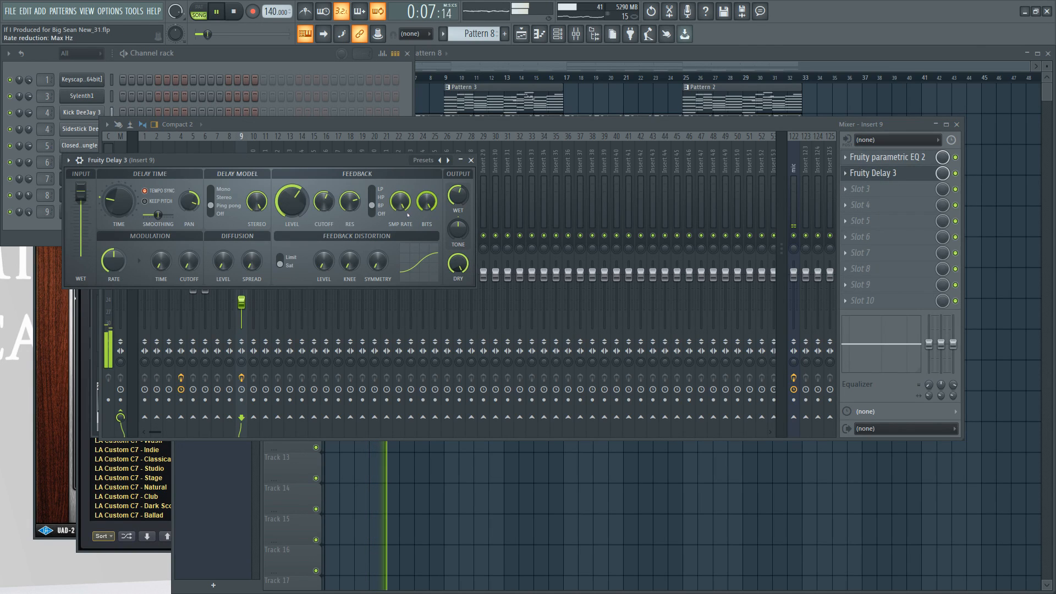
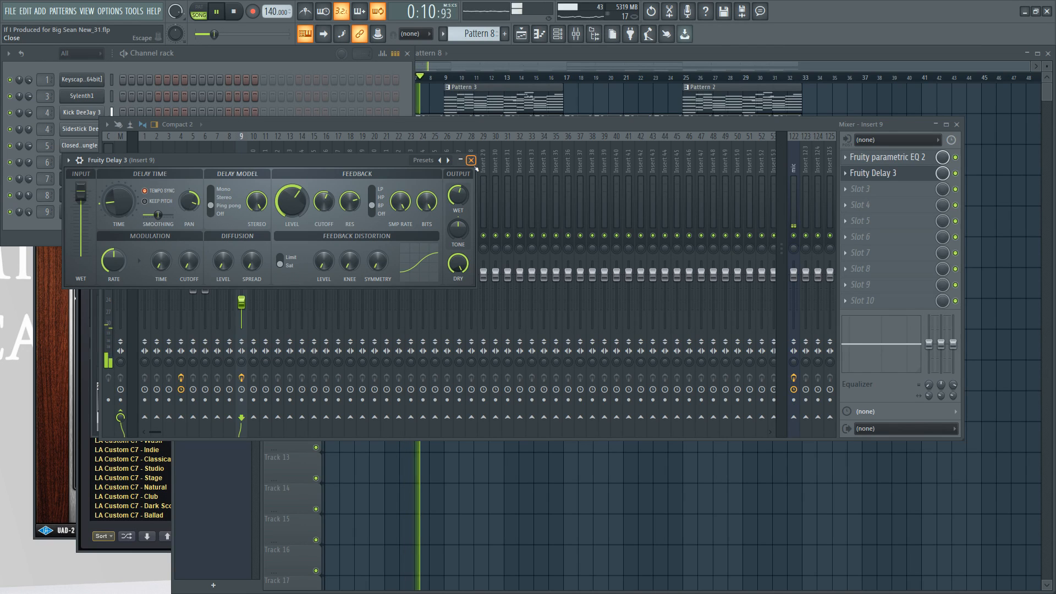
{"action": "left_click", "coordinate": [471, 160]}
Return to the playlist and save the project as a new version.
{"action": "left_click", "coordinate": [575, 34]}
{"action": "left_click", "coordinate": [576, 40]}
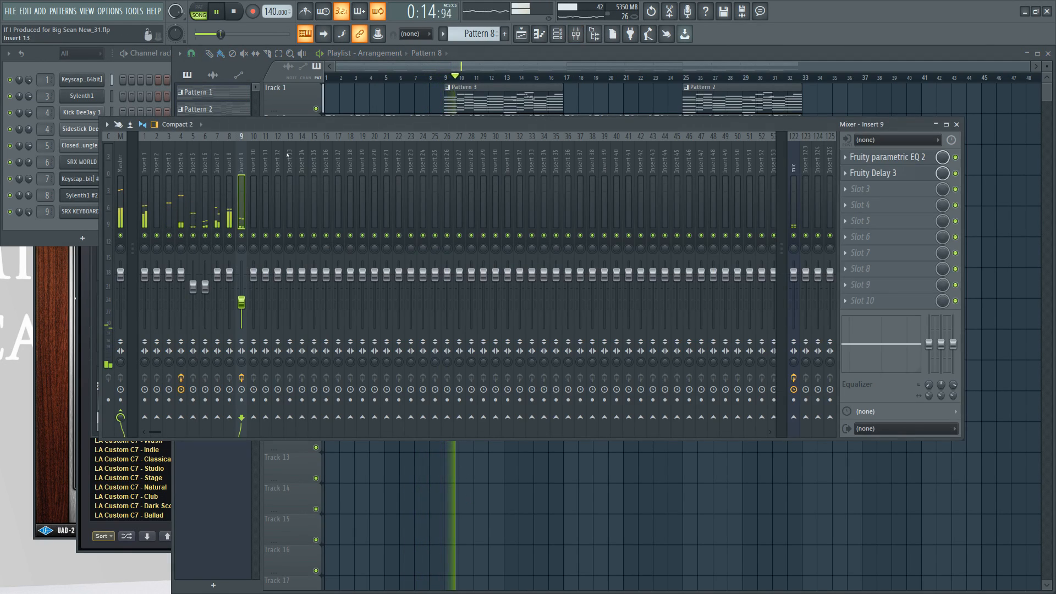
{"action": "right_click", "coordinate": [1010, 263]}
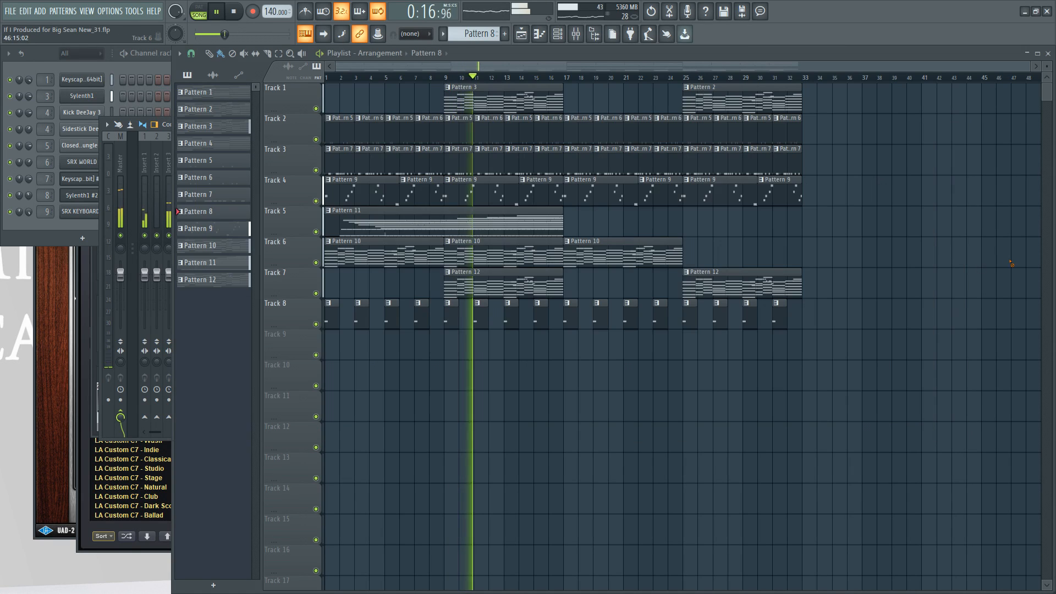
{"action": "key", "text": "ctrl+n"}
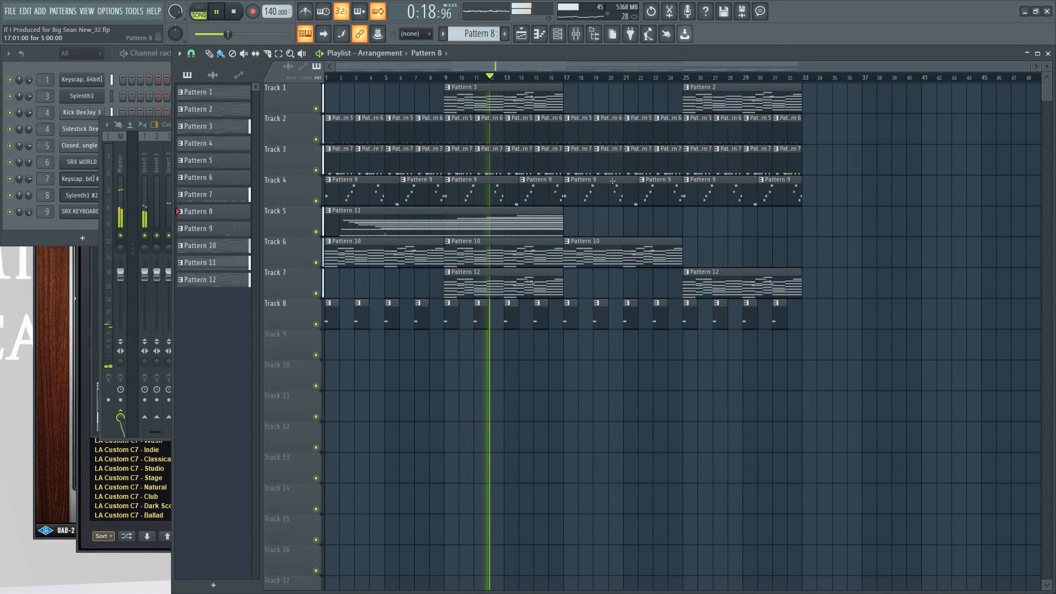
Try a Kick DeeJay 3 hit on step 31 of Pattern 6, and remove it.
{"action": "left_click", "coordinate": [557, 34]}
{"action": "left_click", "coordinate": [112, 147]}
{"action": "left_click_drag", "start_coordinate": [476, 34], "coordinate": [477, 43]}
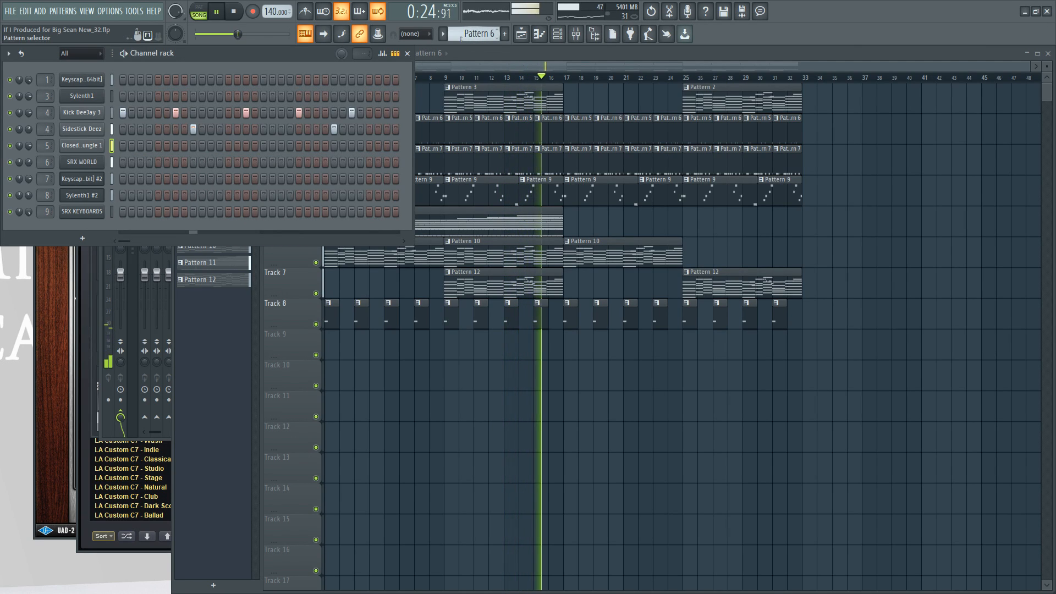
{"action": "left_click", "coordinate": [387, 112]}
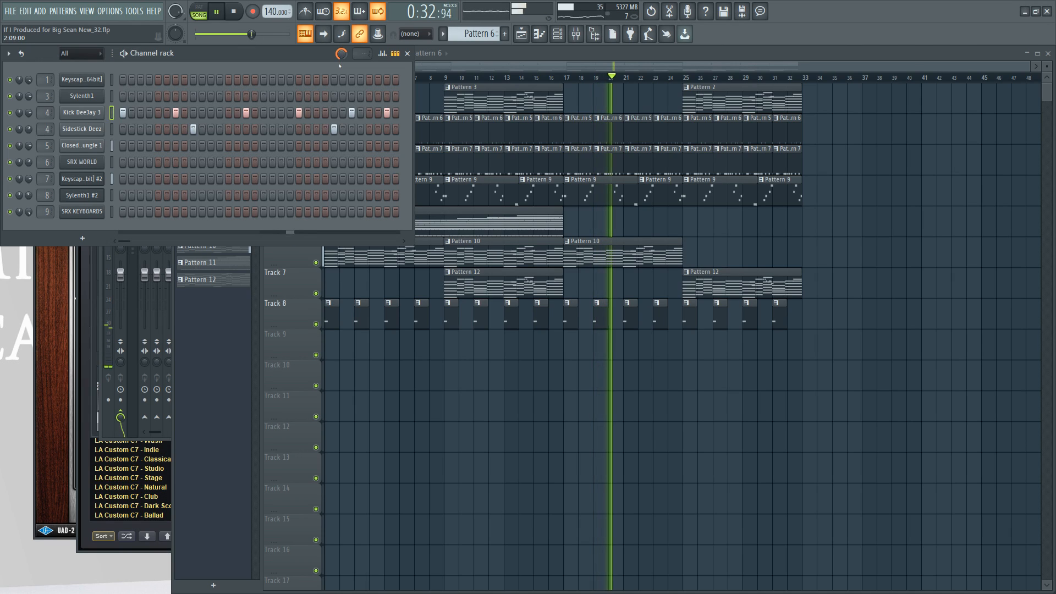
{"action": "left_click", "coordinate": [395, 113]}
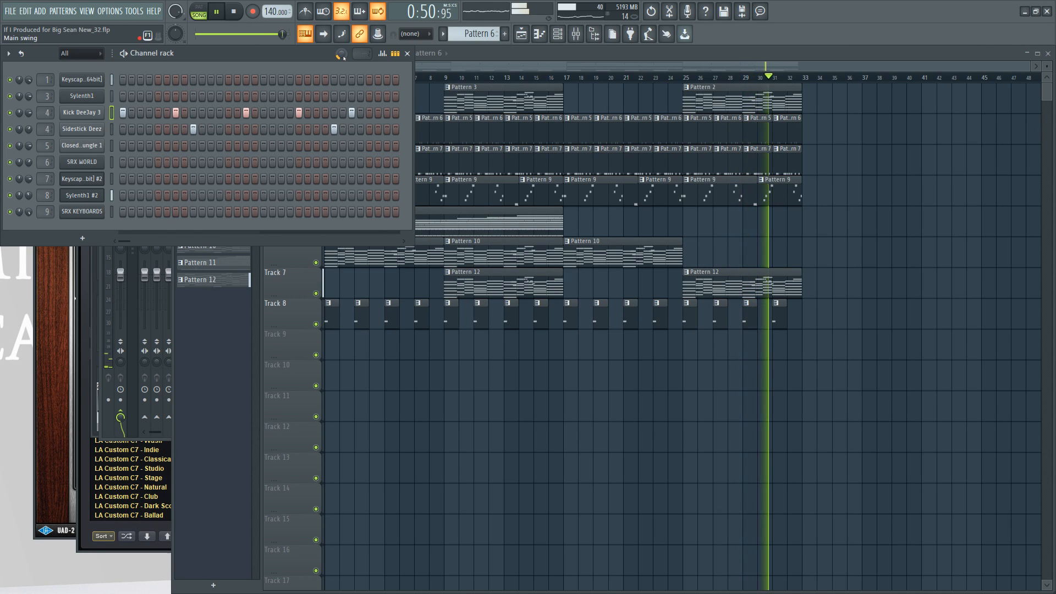
Bring the playlist back to the front and save another new project version.
{"action": "left_click", "coordinate": [444, 376]}
{"action": "key", "text": "ctrl+n"}
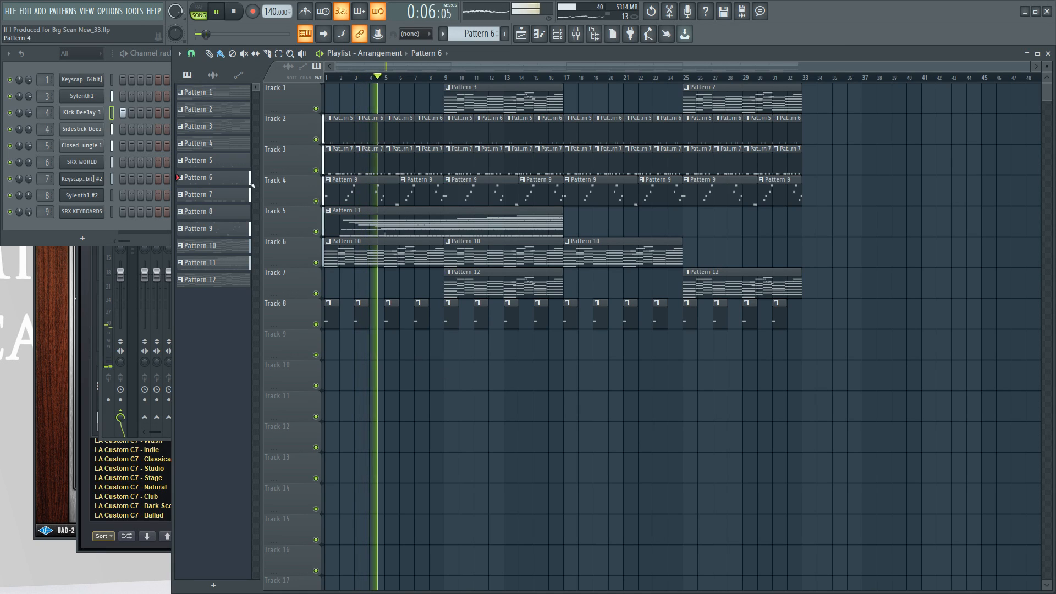
Try removing drum clips from the first eight bars of Track 3 and Track 2, undo the removals, and restart playback.
{"action": "right_click", "coordinate": [421, 162]}
{"action": "right_click", "coordinate": [395, 156]}
{"action": "key", "text": "ctrl+z"}
{"action": "right_click", "coordinate": [429, 132]}
{"action": "right_click", "coordinate": [399, 131]}
{"action": "right_click", "coordinate": [369, 132]}
{"action": "right_click", "coordinate": [339, 132]}
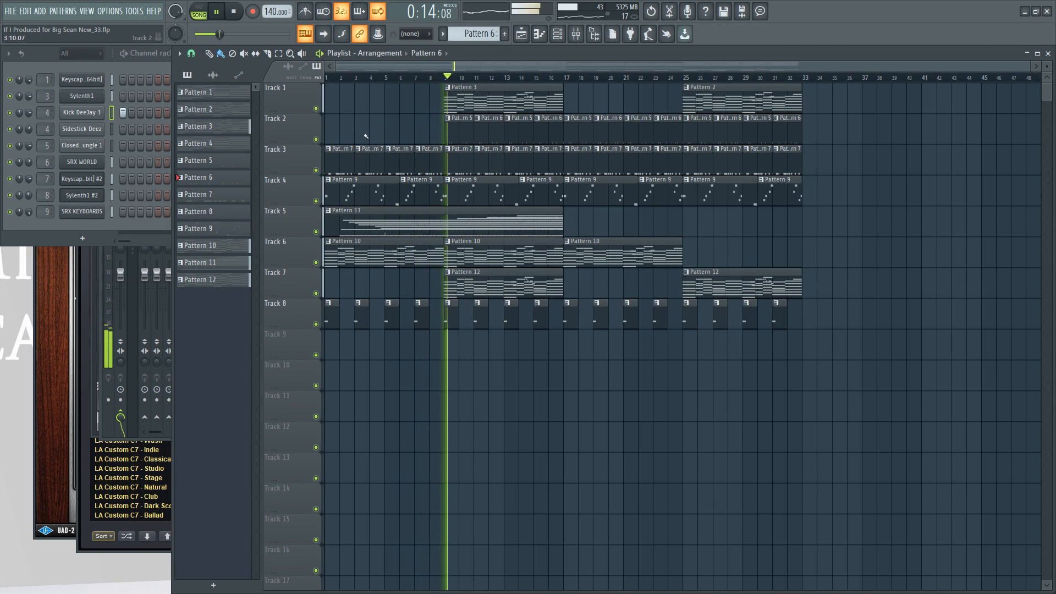
{"action": "key", "text": "ctrl+z"}
{"action": "key", "text": "space"}
{"action": "key", "text": "space"}
Remove the four Pattern 7 clips from bars 1 to 8 of Track 3, and save the project.
{"action": "right_click", "coordinate": [429, 162]}
{"action": "right_click", "coordinate": [399, 162]}
{"action": "right_click", "coordinate": [369, 163]}
{"action": "right_click", "coordinate": [343, 163]}
{"action": "key", "text": "ctrl+s"}
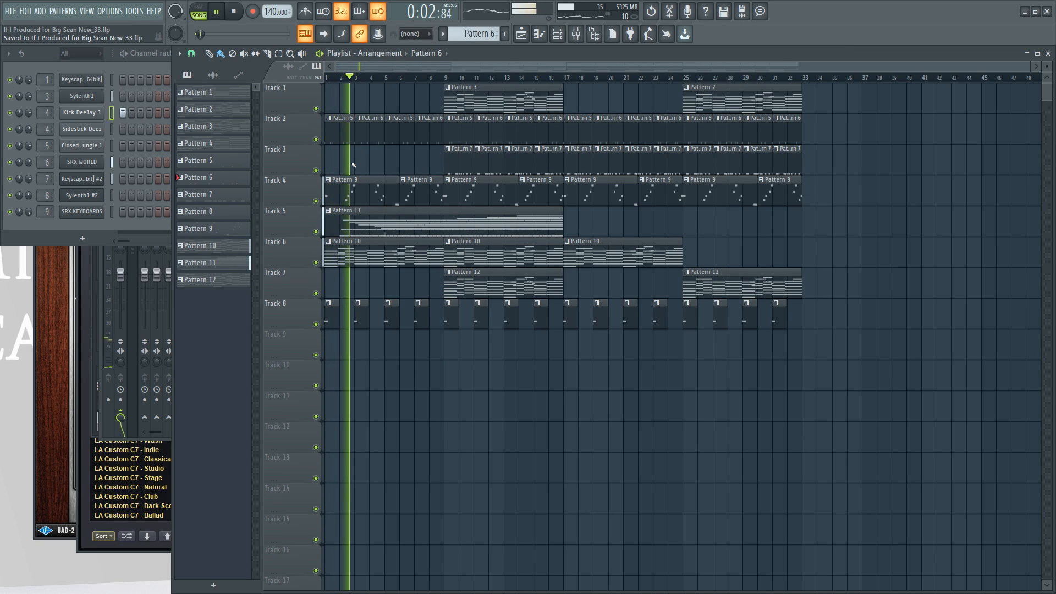
Remove the two Pattern 9 clips from bars 1 to 8 of Track 4, and save the project.
{"action": "right_click", "coordinate": [365, 191]}
{"action": "right_click", "coordinate": [414, 190]}
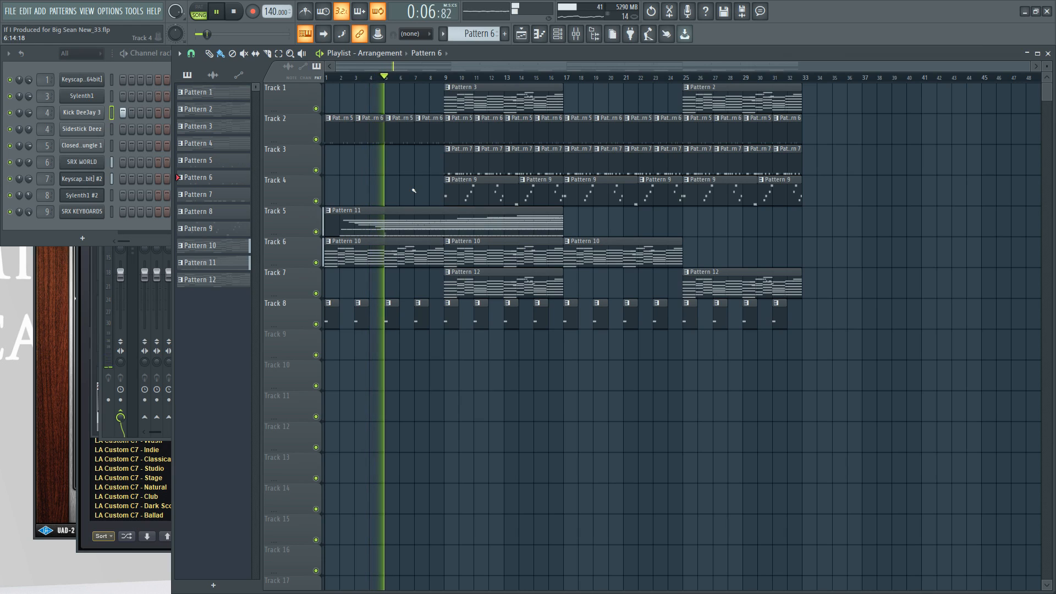
{"action": "key", "text": "ctrl+s"}
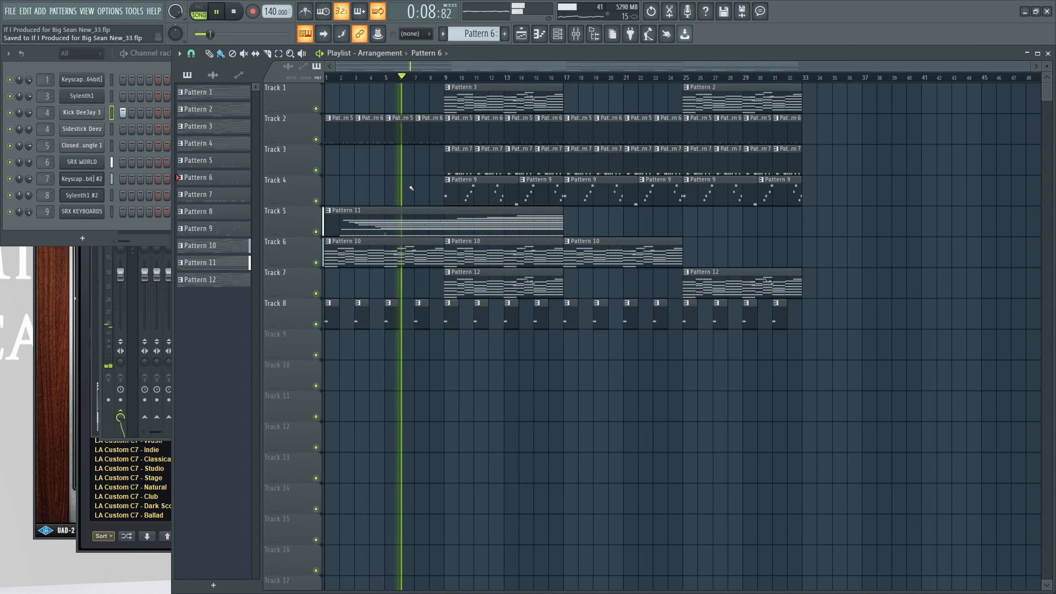
Remove the Pattern 5 and Pattern 6 clips from bars 1 to 8 of Track 2, and restart song playback.
{"action": "right_click", "coordinate": [426, 133]}
{"action": "right_click", "coordinate": [399, 132]}
{"action": "right_click", "coordinate": [369, 132]}
{"action": "right_click", "coordinate": [339, 133]}
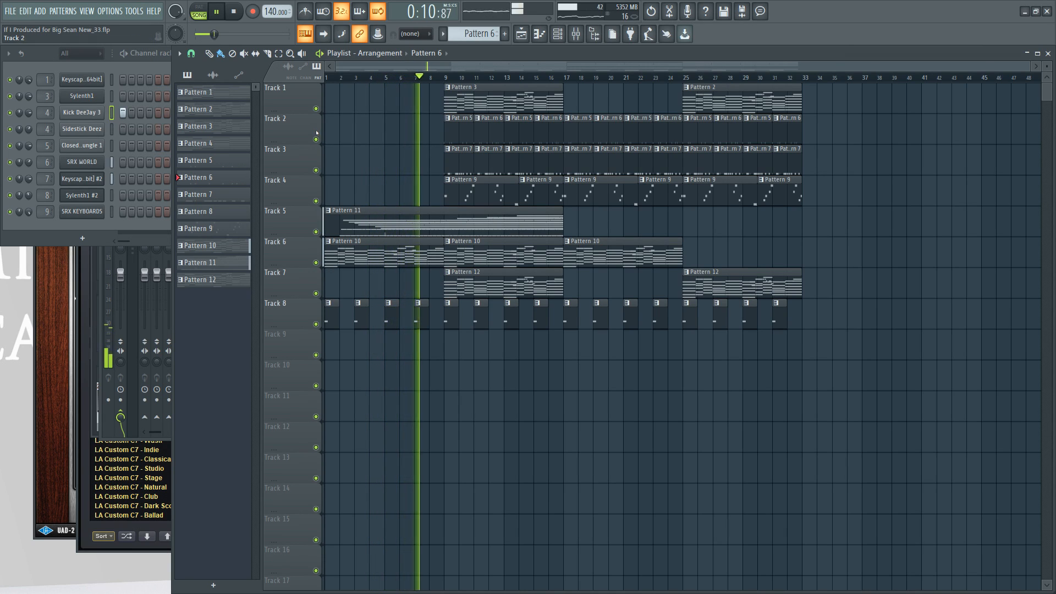
{"action": "left_click", "coordinate": [233, 11]}
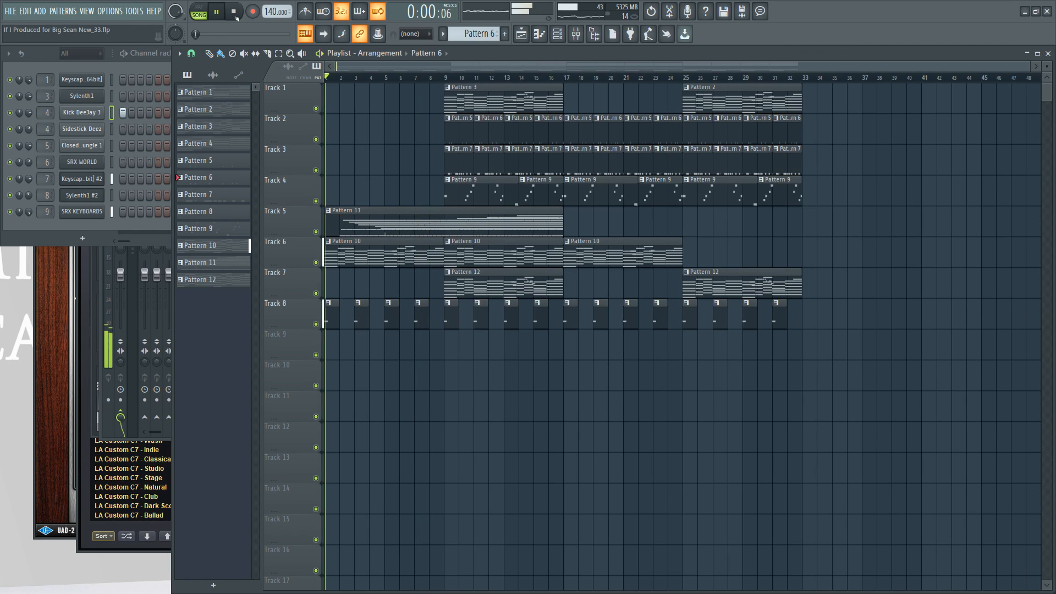
Set the output wet level of Insert 9's Fruity Delay 3 to 63.9%, and close the plugin.
{"action": "key", "text": "F9"}
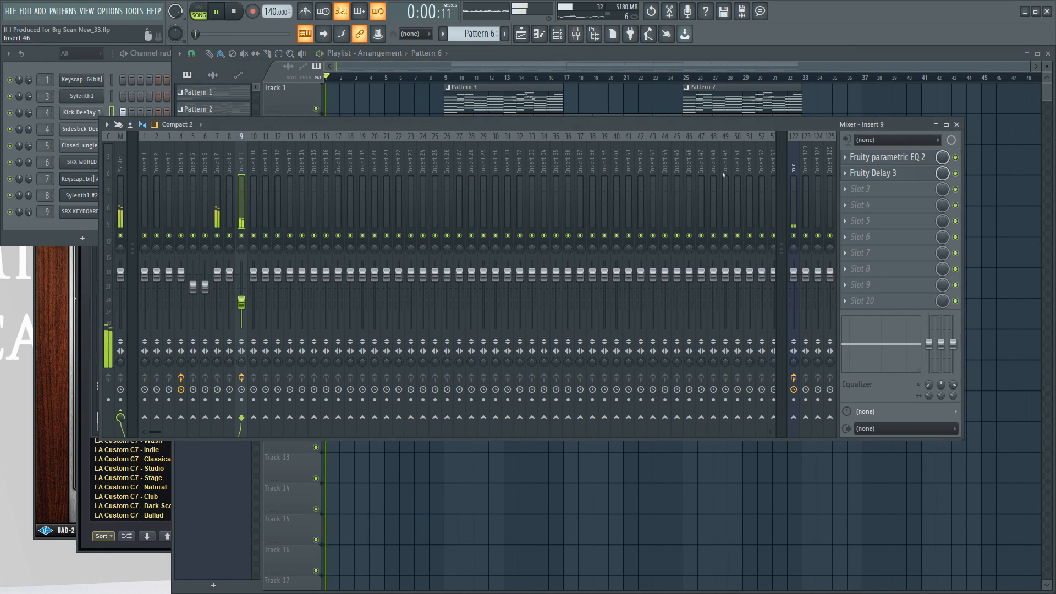
{"action": "left_click", "coordinate": [887, 174]}
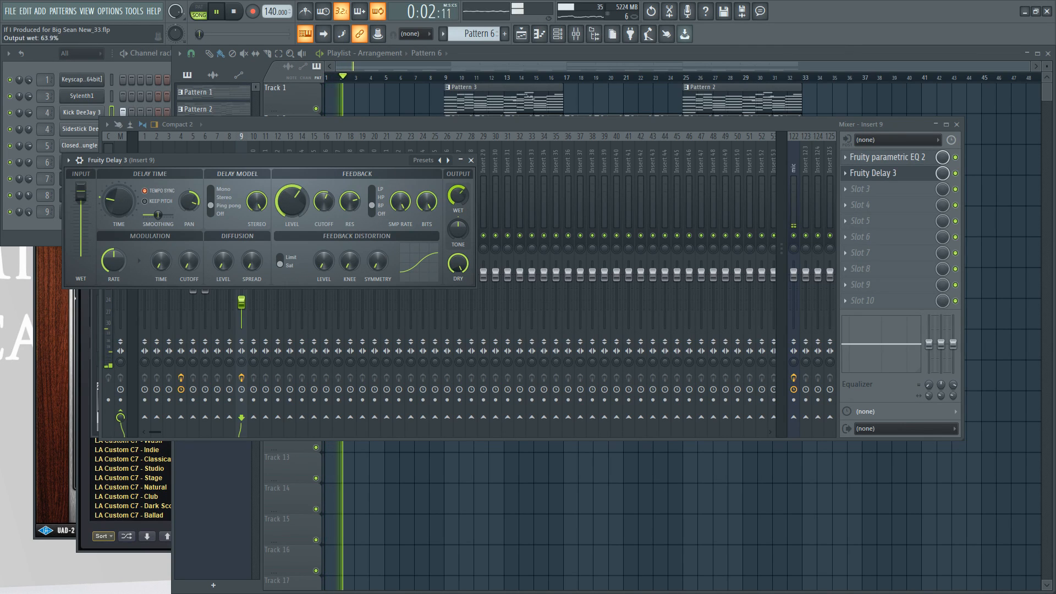
{"action": "left_click", "coordinate": [471, 160]}
Open the SRX KEYBOARDS instrument and change its patch to 108 Duelin' Saxs.
{"action": "left_click", "coordinate": [557, 34]}
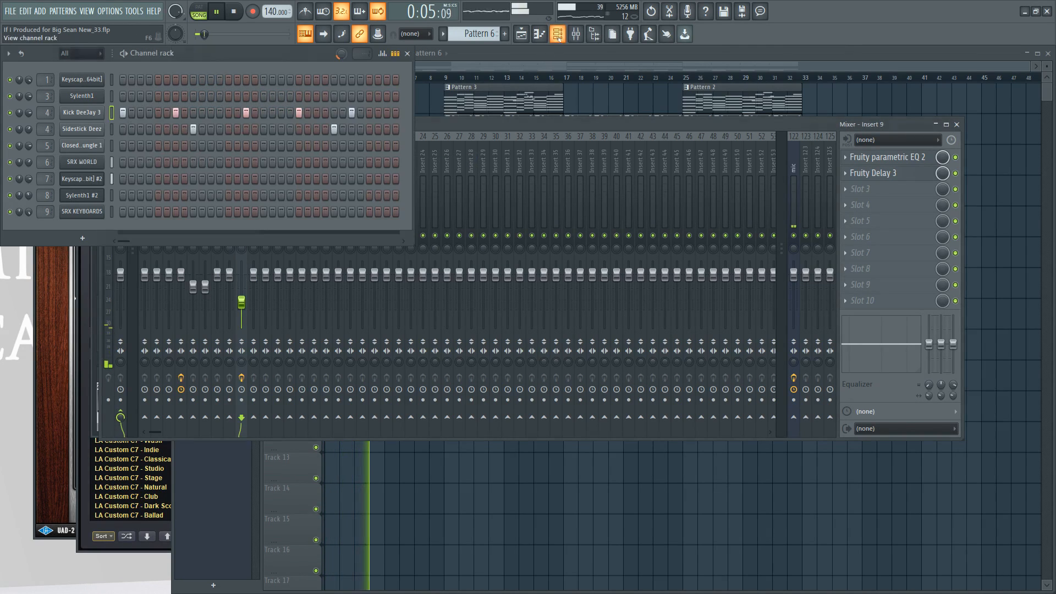
{"action": "left_click", "coordinate": [94, 209]}
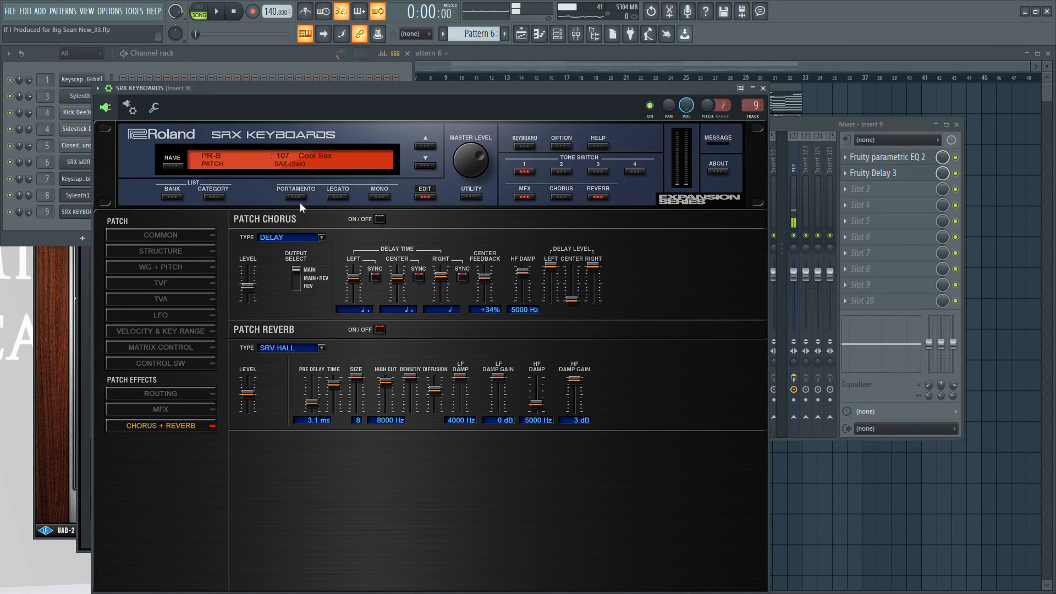
{"action": "left_click", "coordinate": [426, 164]}
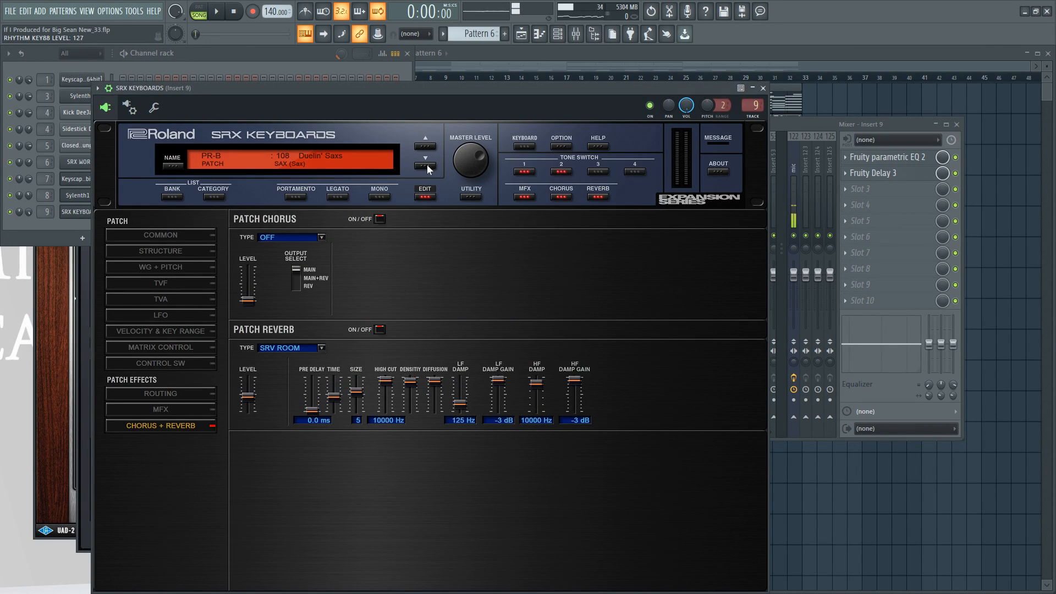
Audition SRX KEYBOARDS patches 109 to 112 during playback and return to 108 Duelin' Saxs.
{"action": "left_click", "coordinate": [263, 58]}
{"action": "key", "text": "space"}
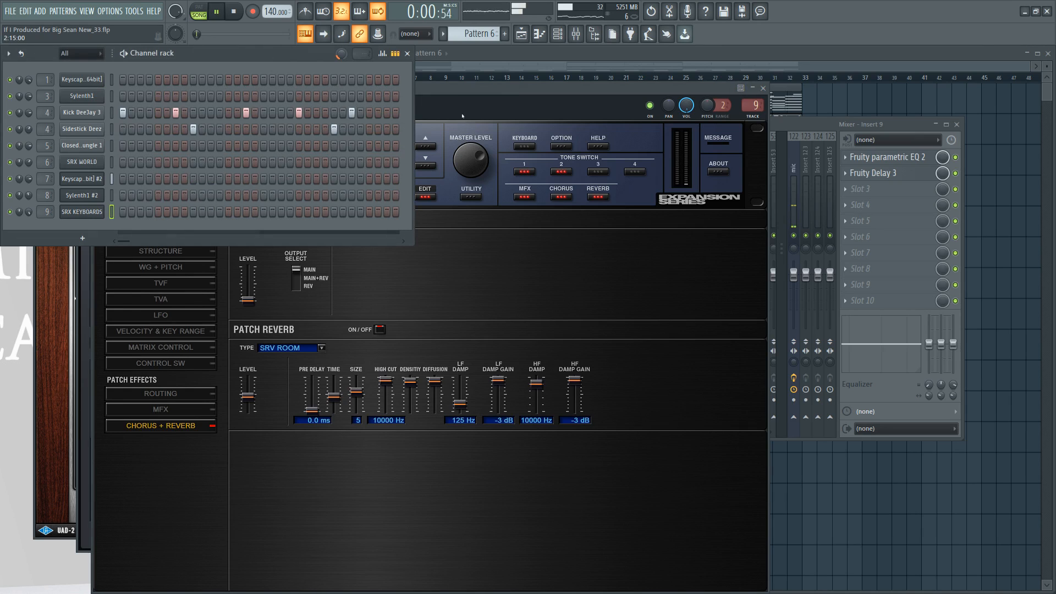
{"action": "left_click", "coordinate": [468, 124]}
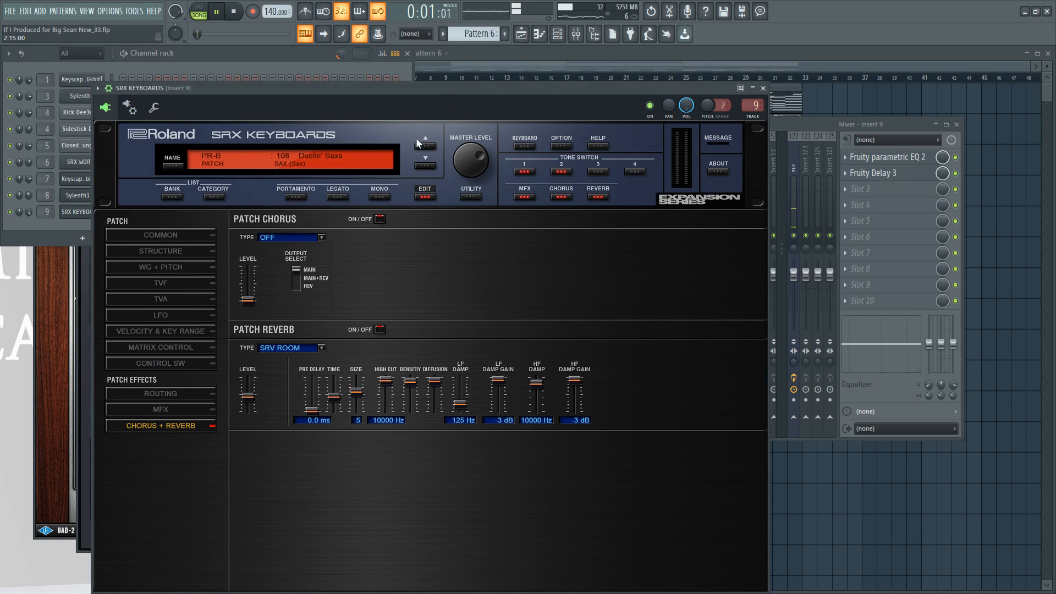
{"action": "left_click", "coordinate": [427, 165]}
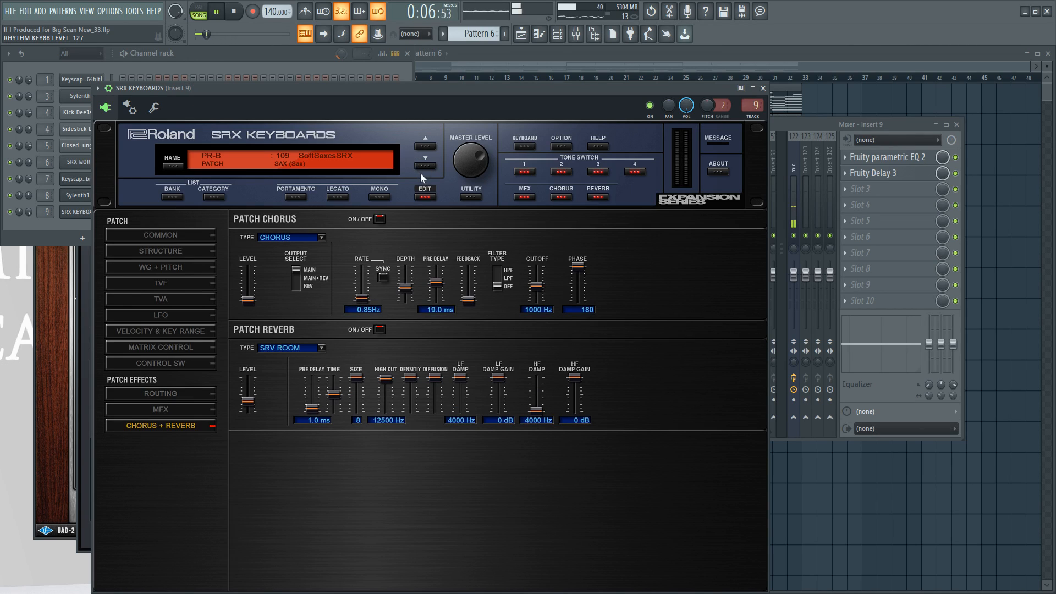
{"action": "left_click", "coordinate": [426, 165]}
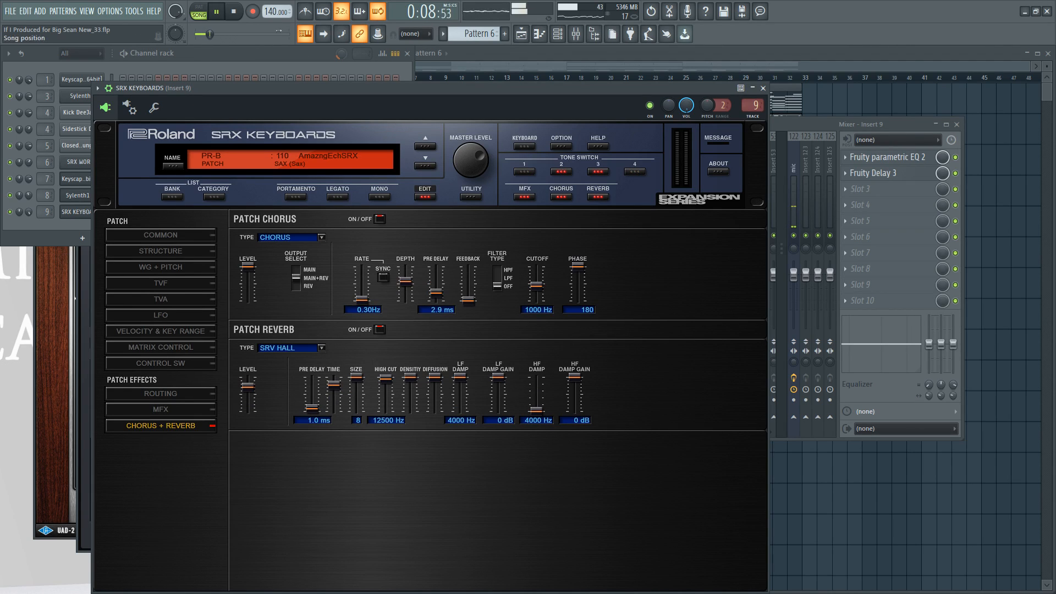
{"action": "left_click", "coordinate": [420, 165]}
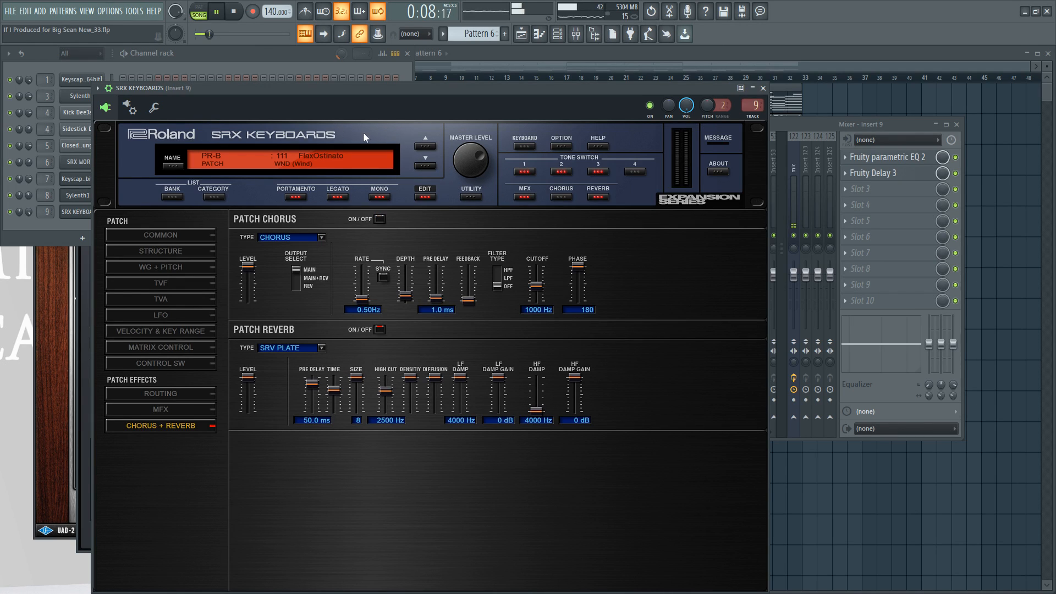
{"action": "left_click", "coordinate": [424, 166]}
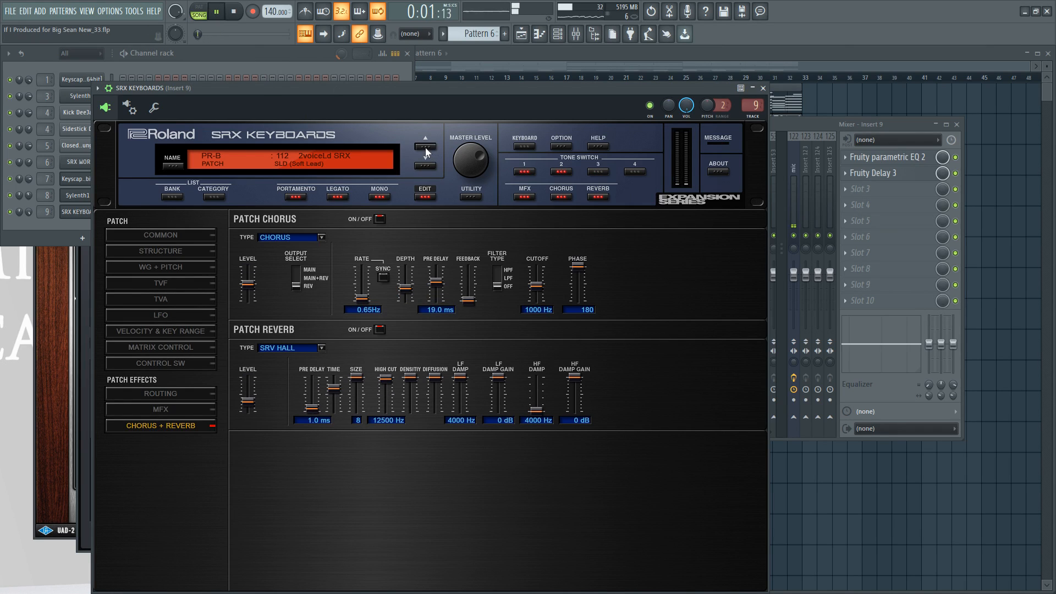
{"action": "left_click", "coordinate": [425, 149]}
{"action": "left_click", "coordinate": [426, 148]}
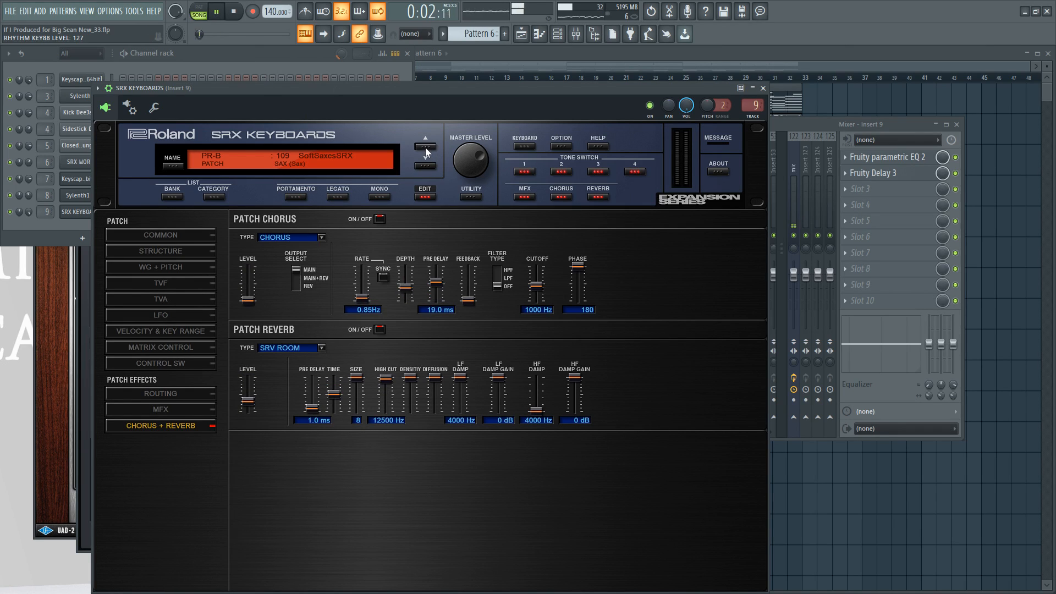
{"action": "left_click", "coordinate": [425, 148]}
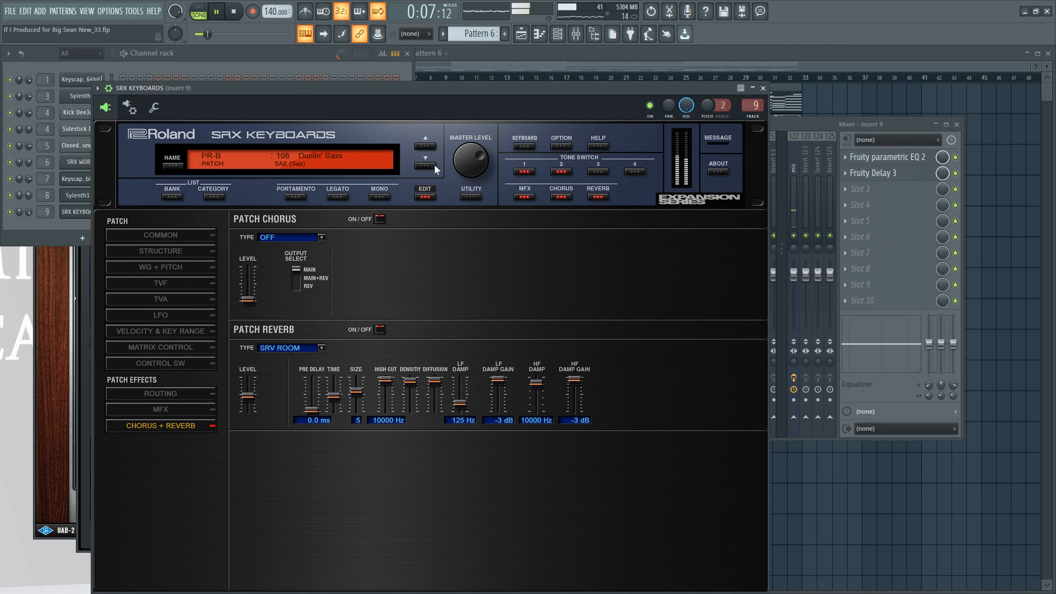
Close the SRX KEYBOARDS instrument and lower Insert 9's mixer fader slightly.
{"action": "left_click", "coordinate": [763, 88]}
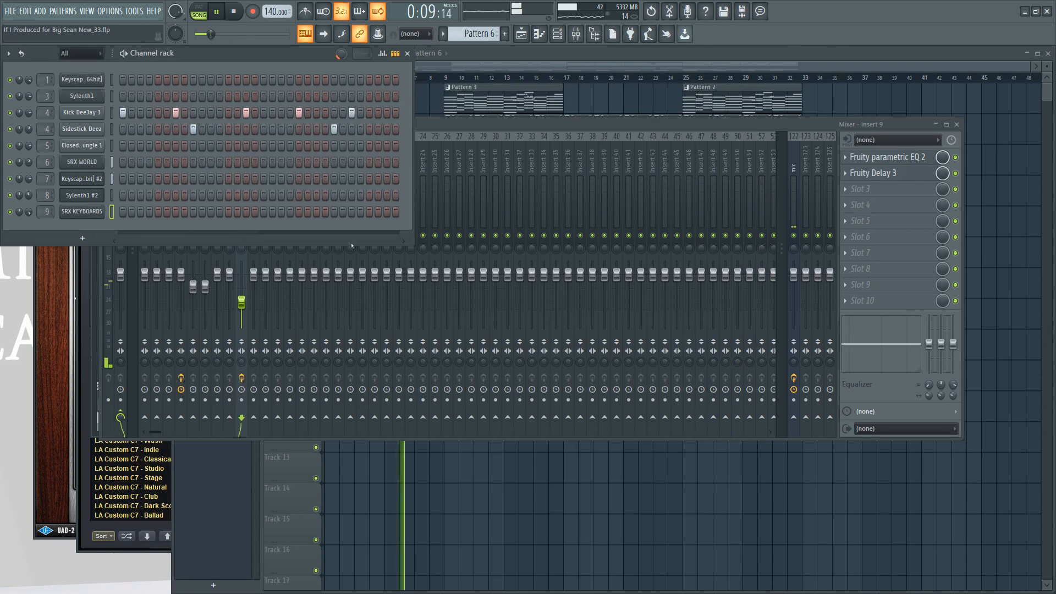
{"action": "left_click", "coordinate": [242, 300]}
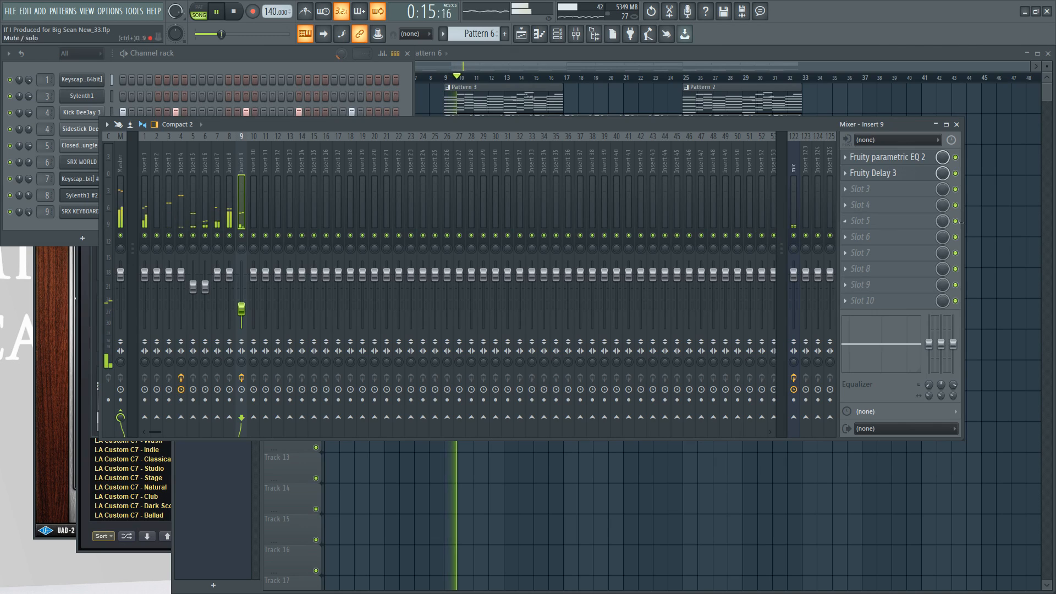
Delete all Pattern 5, 6 and 7 clips from bars 9 to 32 on Tracks 2 and 3.
{"action": "left_click", "coordinate": [995, 220]}
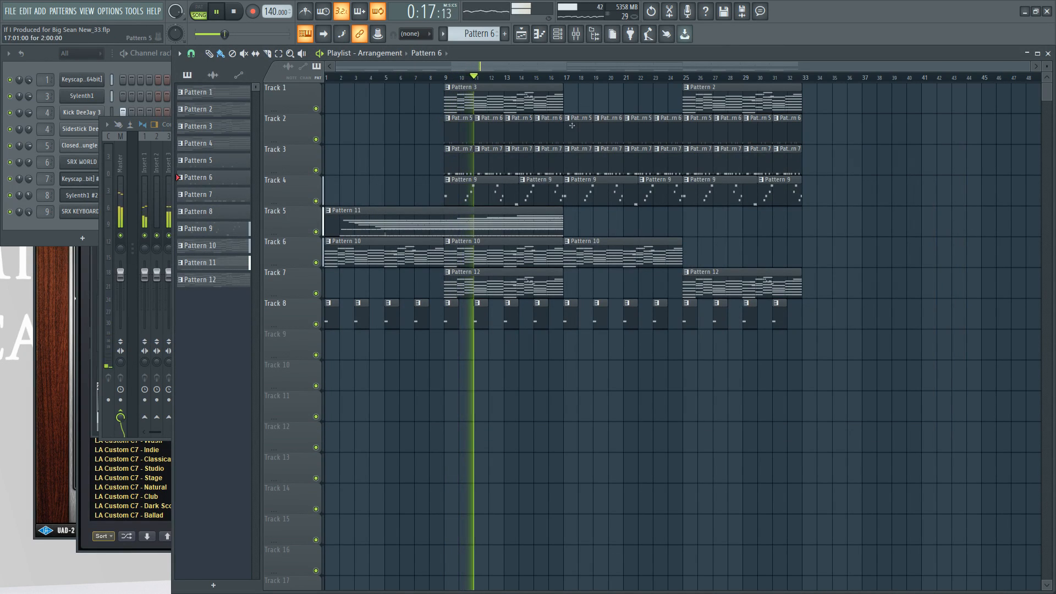
{"action": "left_click", "coordinate": [452, 136]}
{"action": "left_click_drag", "start_coordinate": [453, 136], "coordinate": [557, 162]}
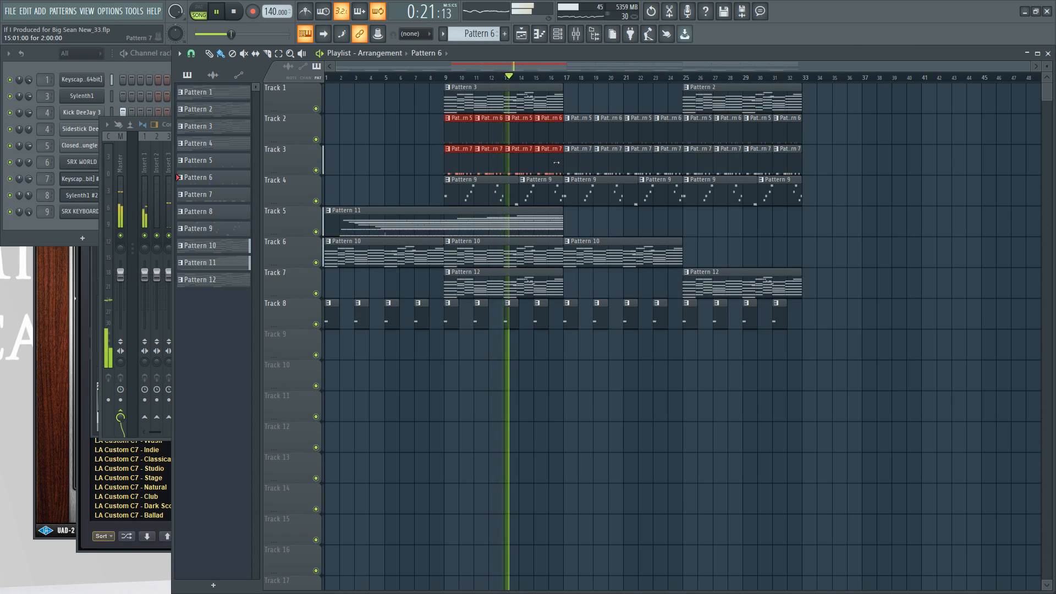
{"action": "key", "text": "Delete"}
{"action": "left_click_drag", "start_coordinate": [570, 117], "coordinate": [792, 171]}
{"action": "key", "text": "Delete"}
Create an empty Pattern 13 and fill the closed hi-hat channel on every second step.
{"action": "key", "text": "F6"}
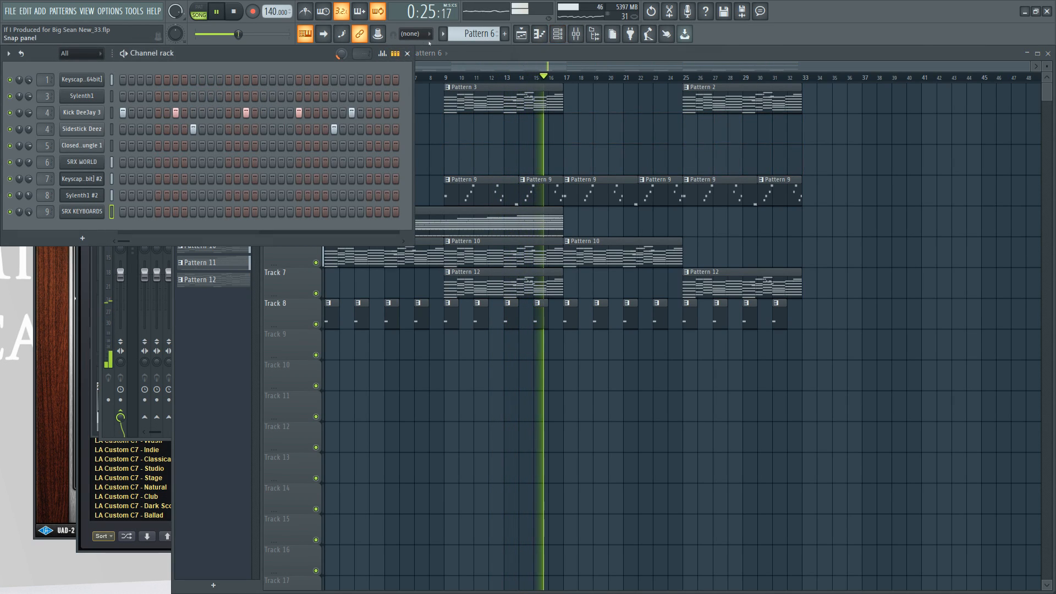
{"action": "left_click_drag", "start_coordinate": [475, 34], "coordinate": [475, 15]}
{"action": "right_click", "coordinate": [487, 38]}
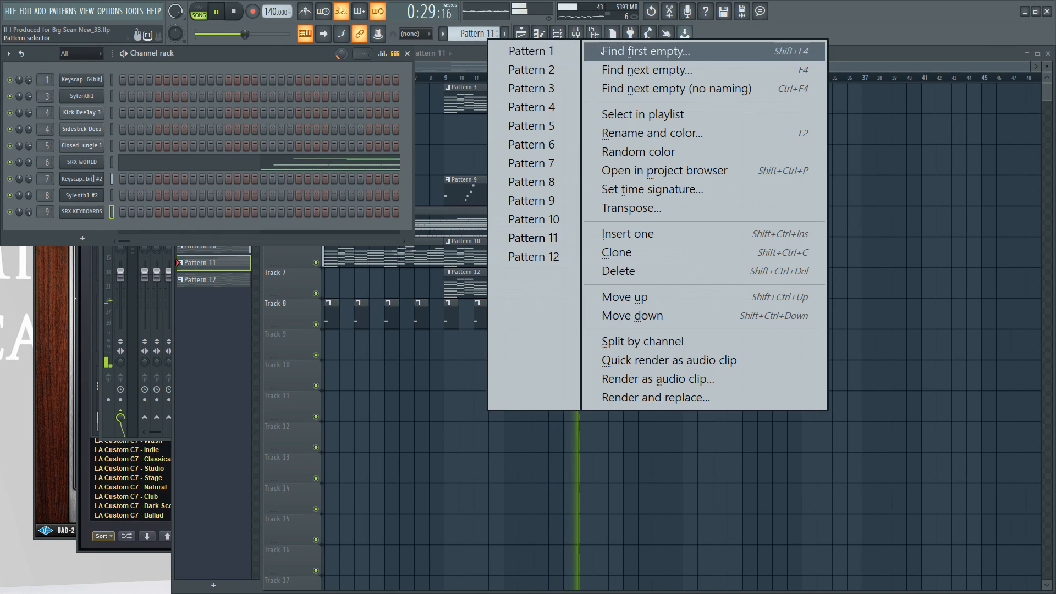
{"action": "left_click", "coordinate": [632, 51]}
{"action": "key", "text": "Return"}
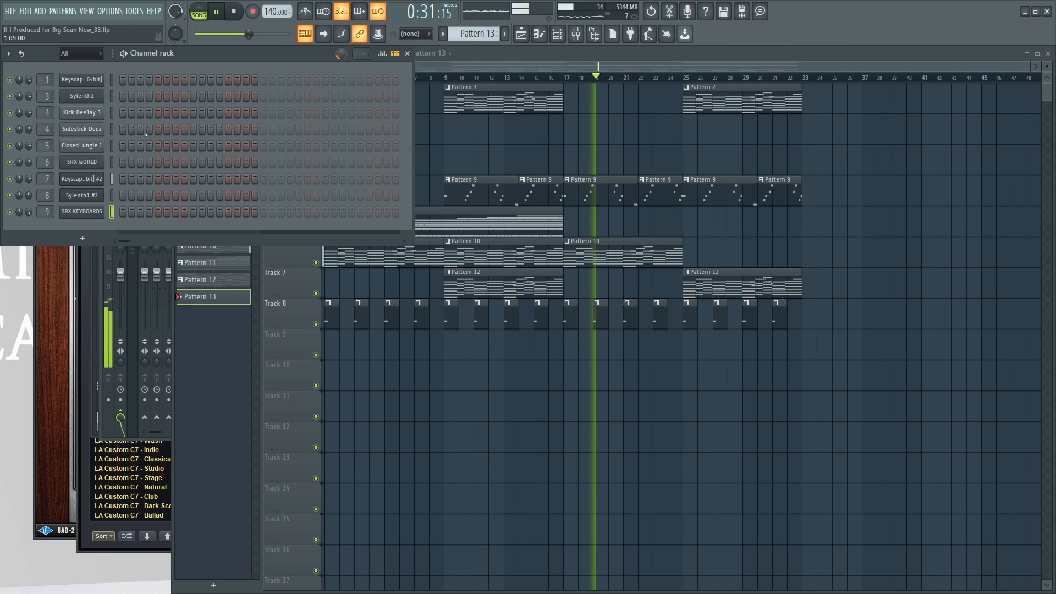
{"action": "right_click", "coordinate": [83, 146]}
{"action": "left_click", "coordinate": [334, 214]}
Place Pattern 13 clips along Track 3 from bar 9 to bar 32, and restart playback at bar 9.
{"action": "left_click", "coordinate": [443, 147]}
{"action": "left_click_drag", "start_coordinate": [442, 148], "coordinate": [814, 148]}
{"action": "left_click", "coordinate": [445, 77]}
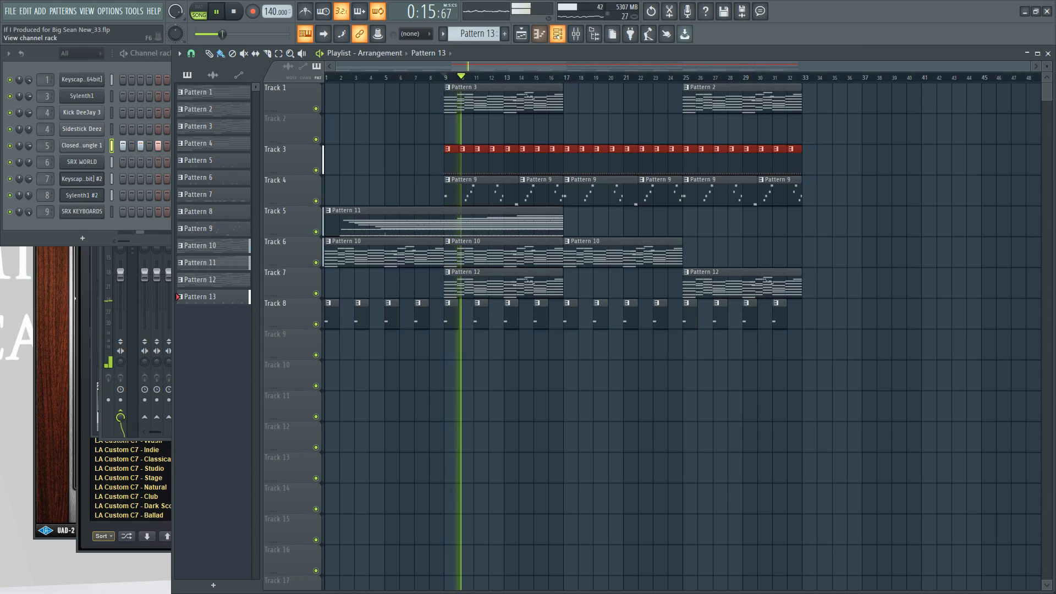
Switch to an empty Pattern 14 and add a kick on step 1 and a Sidestick Deez hit on step 9.
{"action": "left_click", "coordinate": [557, 33]}
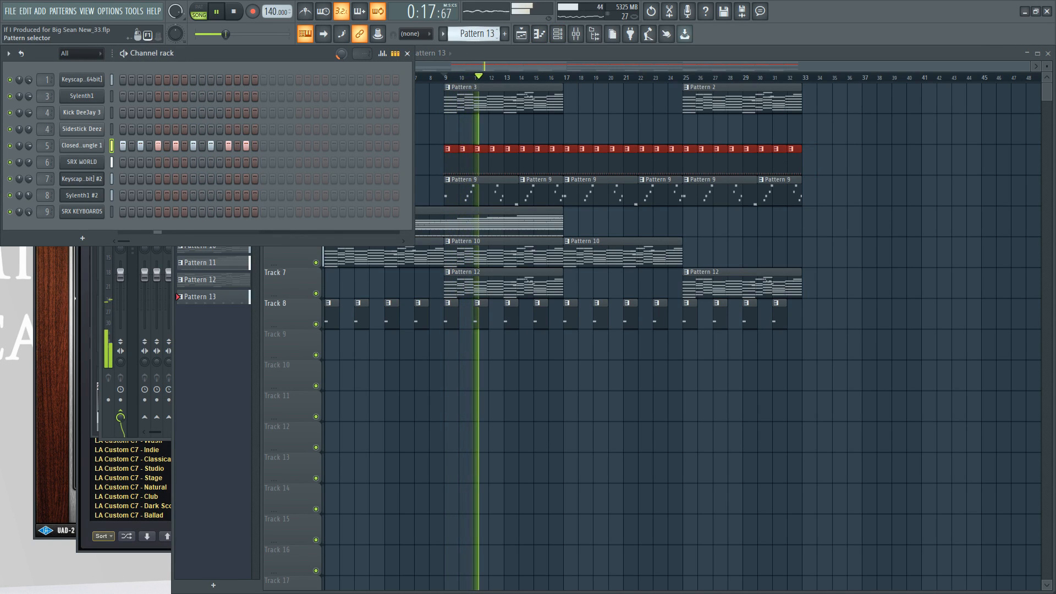
{"action": "left_click_drag", "start_coordinate": [477, 34], "coordinate": [478, 29]}
{"action": "left_click", "coordinate": [112, 113]}
{"action": "left_click", "coordinate": [122, 112]}
{"action": "left_click", "coordinate": [193, 130]}
Place Pattern 14 at bar 9 of Track 2, and add a second Sidestick Deez hit on step 25.
{"action": "left_click", "coordinate": [452, 130]}
{"action": "left_click", "coordinate": [452, 130]}
{"action": "key", "text": "space"}
{"action": "key", "text": "space"}
{"action": "left_click", "coordinate": [158, 71]}
{"action": "left_click", "coordinate": [333, 129]}
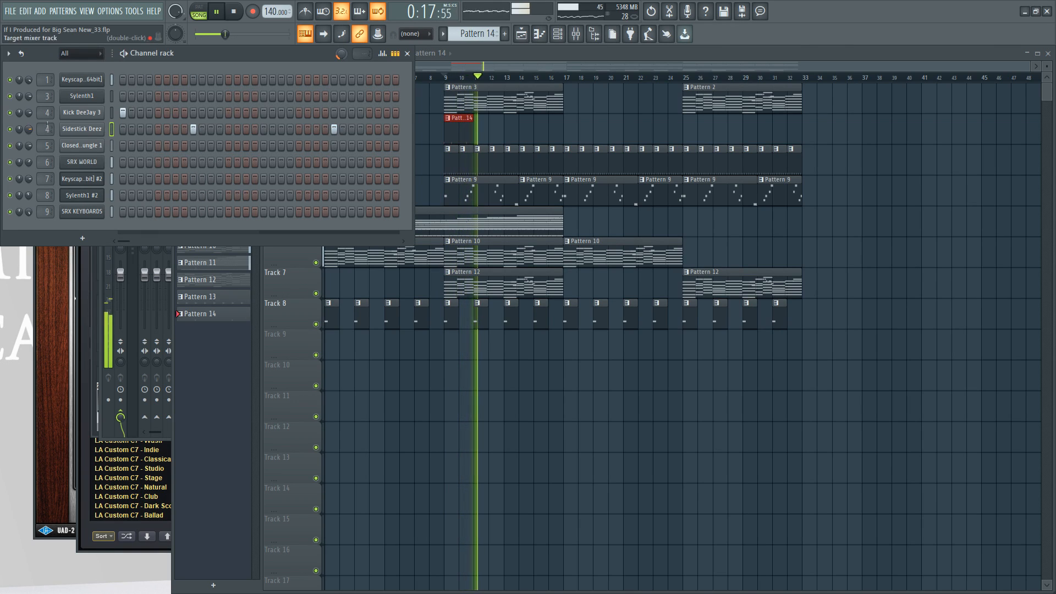
Repeat the Pattern 14 clip along Track 2 from bar 11 to bar 16, removing the extra clip at bar 17.
{"action": "left_click", "coordinate": [76, 131]}
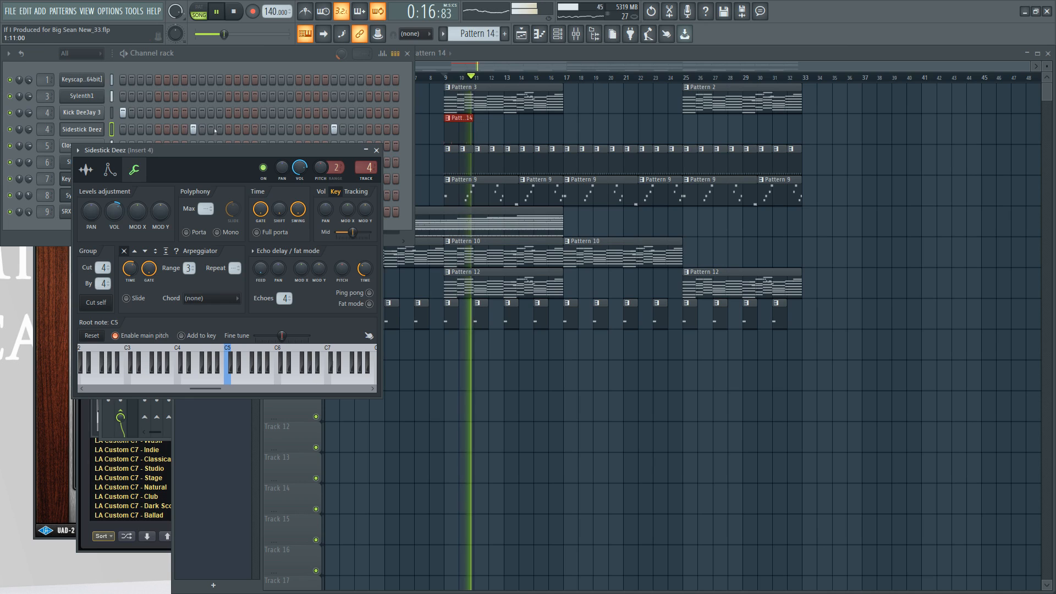
{"action": "left_click_drag", "start_coordinate": [481, 133], "coordinate": [580, 131]}
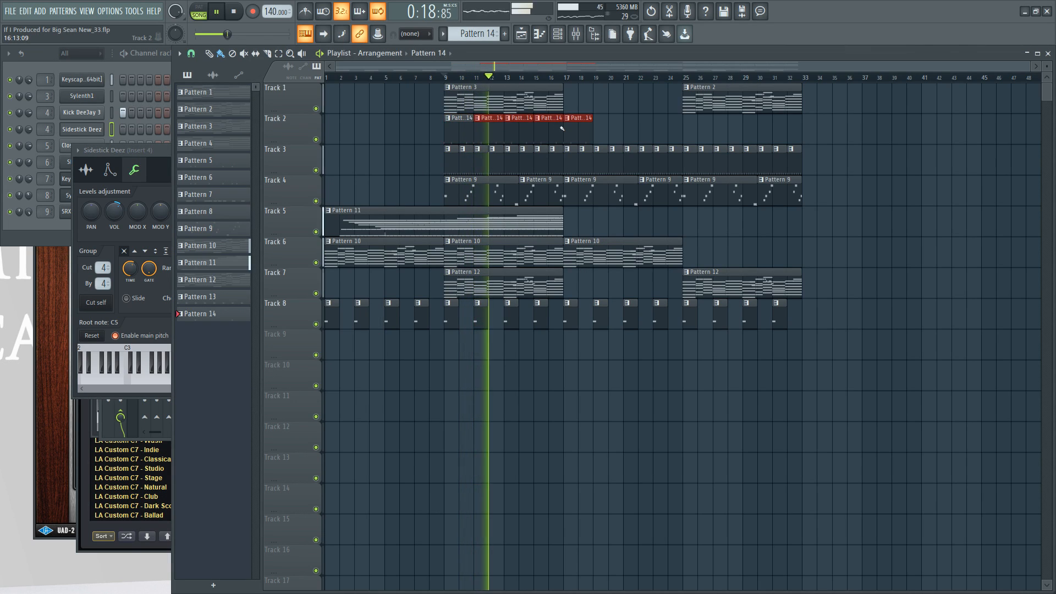
{"action": "right_click", "coordinate": [587, 129]}
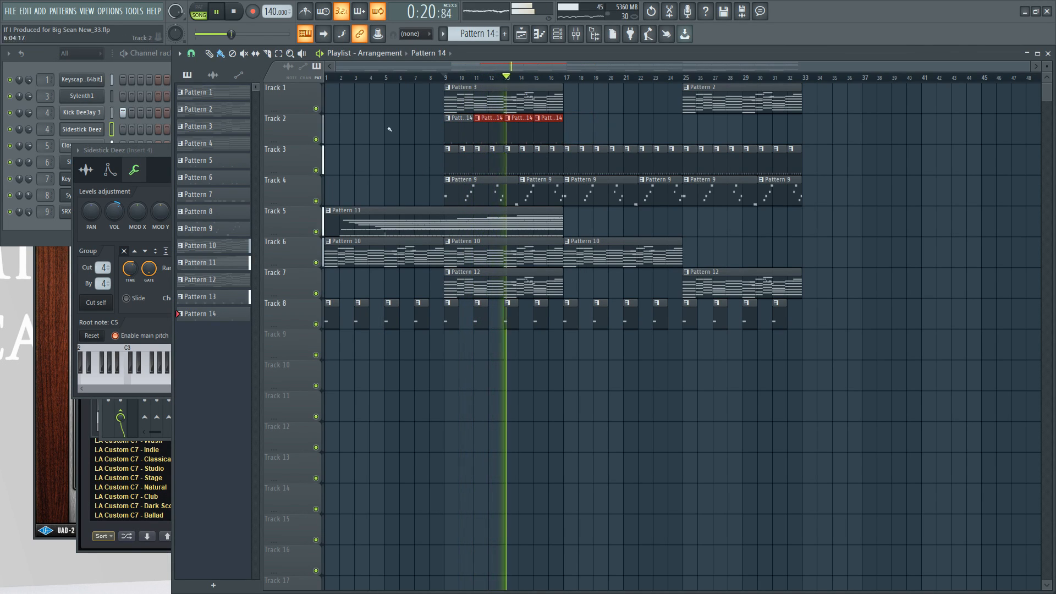
Increase the Sidestick Deez channel's time shift, and check the Kick DeeJay 3 channel's settings during playback.
{"action": "left_click", "coordinate": [142, 171]}
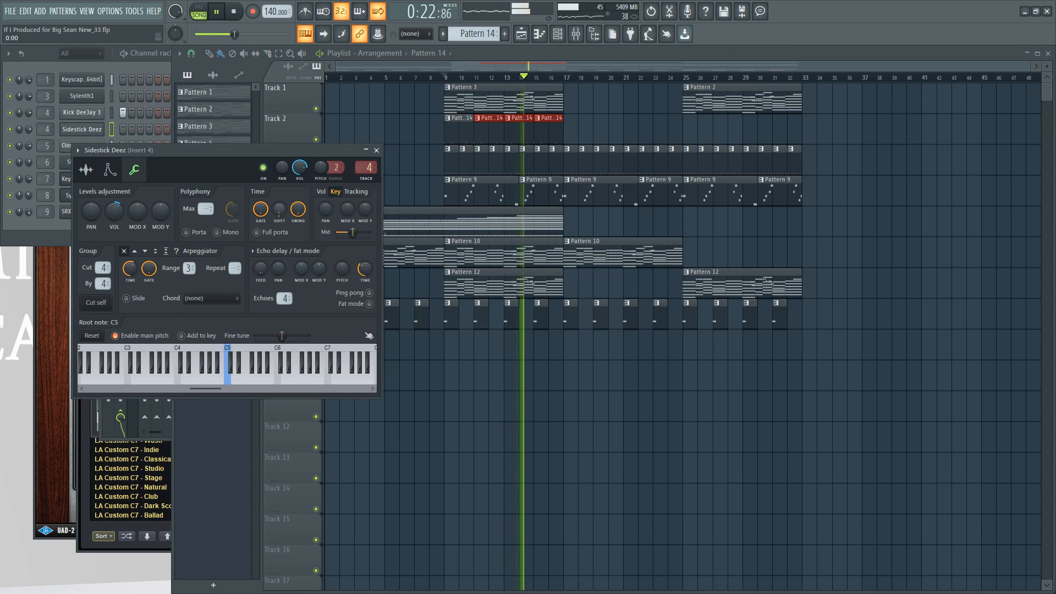
{"action": "left_click_drag", "start_coordinate": [279, 209], "coordinate": [280, 193]}
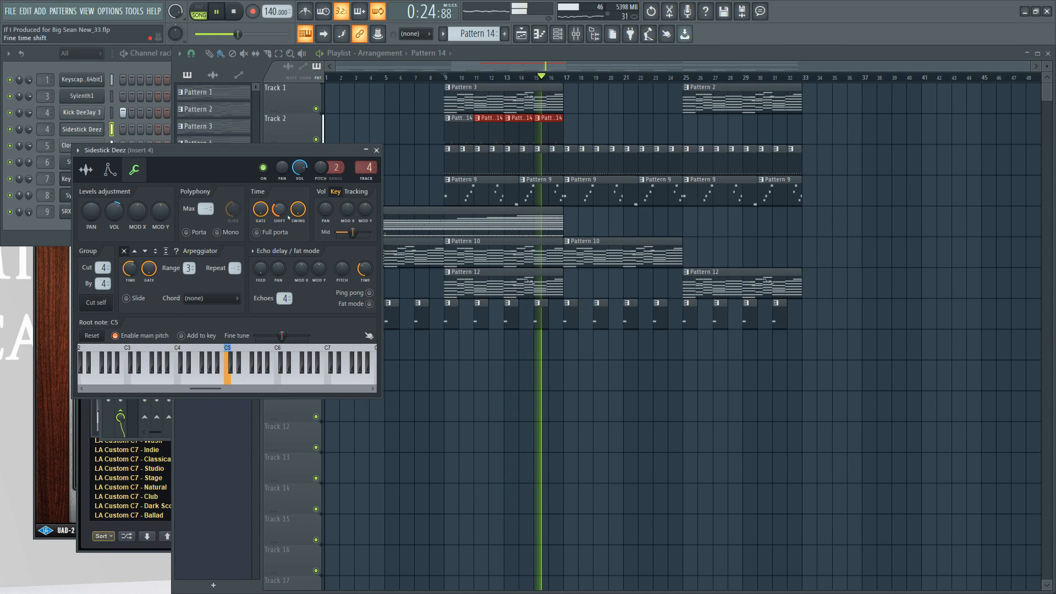
{"action": "key", "text": "space"}
{"action": "left_click", "coordinate": [141, 66]}
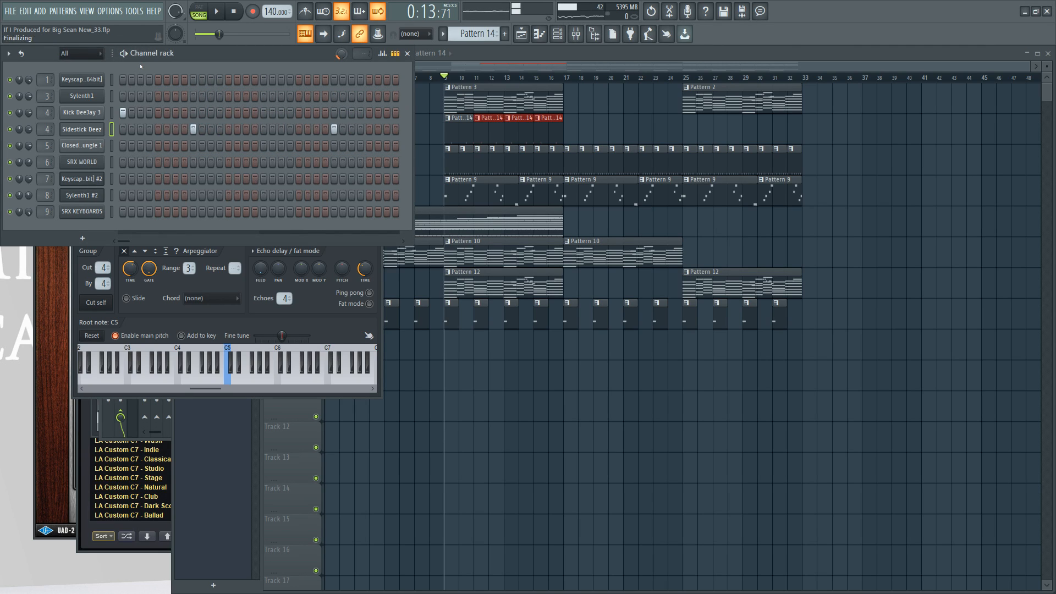
{"action": "key", "text": "space"}
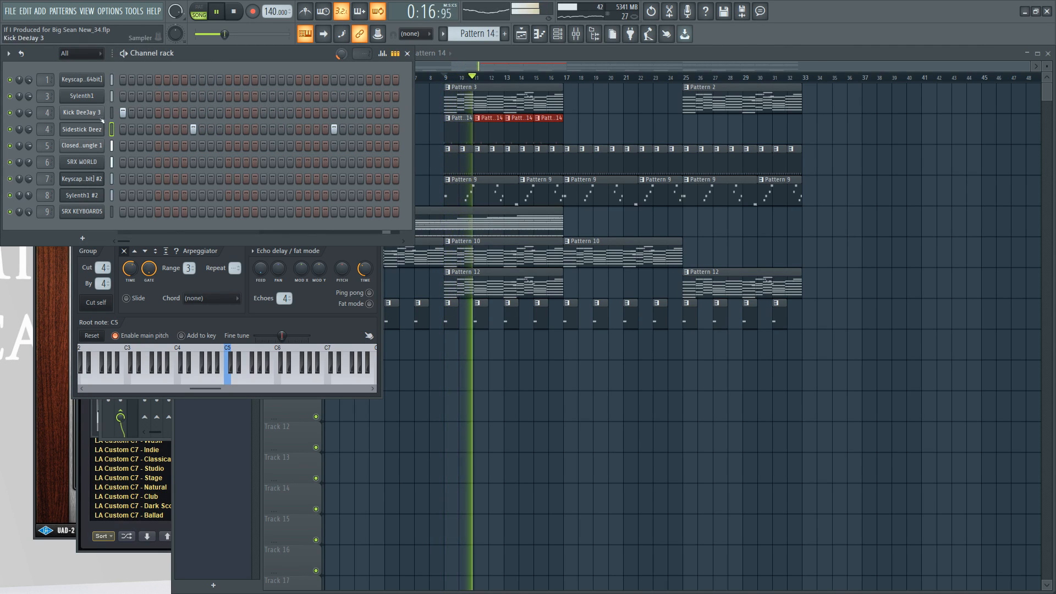
{"action": "left_click", "coordinate": [102, 115]}
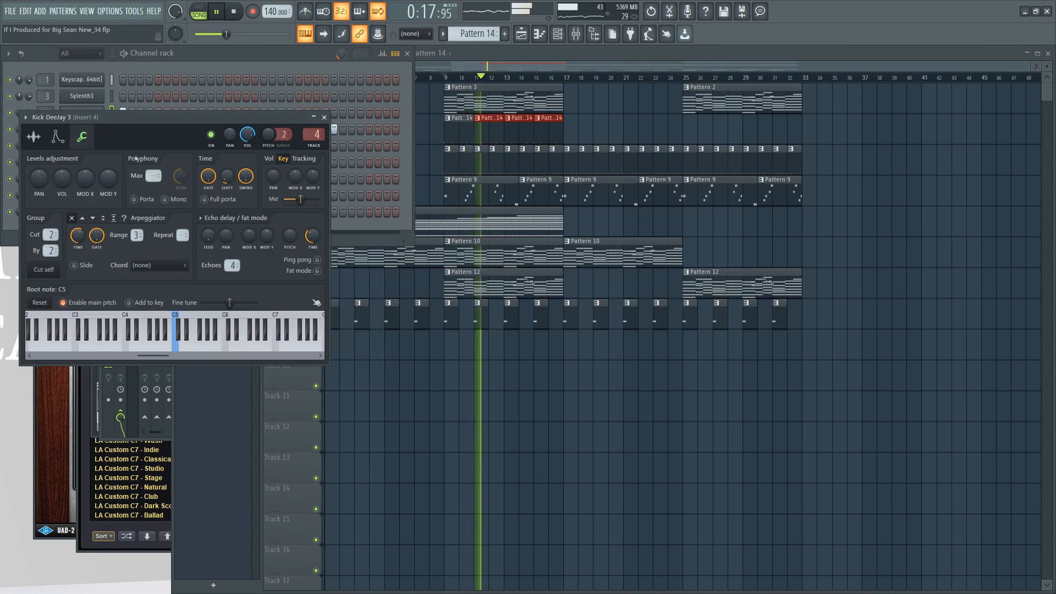
{"action": "left_click", "coordinate": [325, 117]}
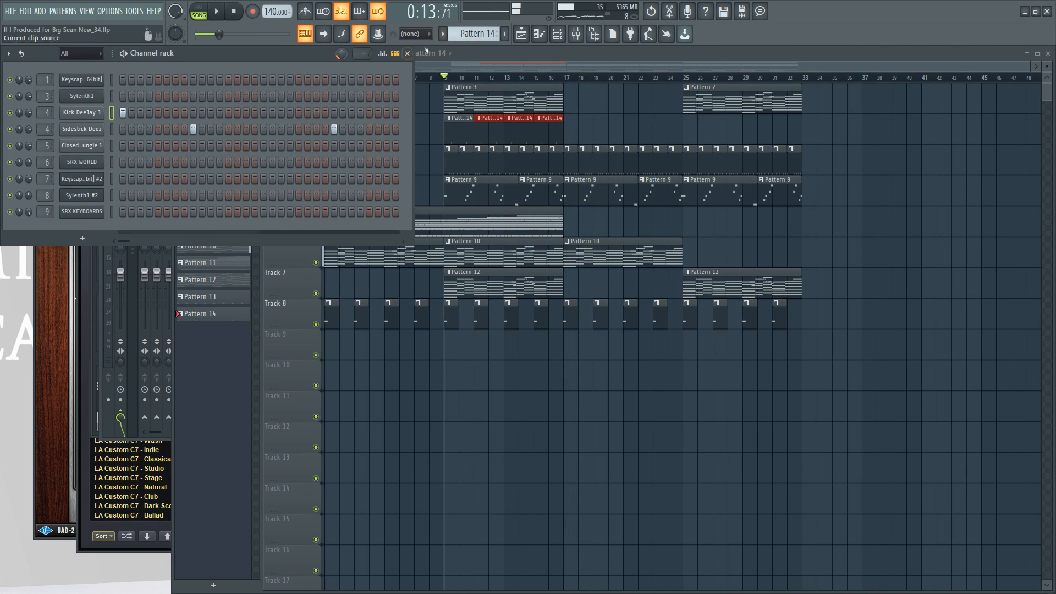
Clone Pattern 14 and add a kick on step 23 of the copy.
{"action": "left_click", "coordinate": [442, 33]}
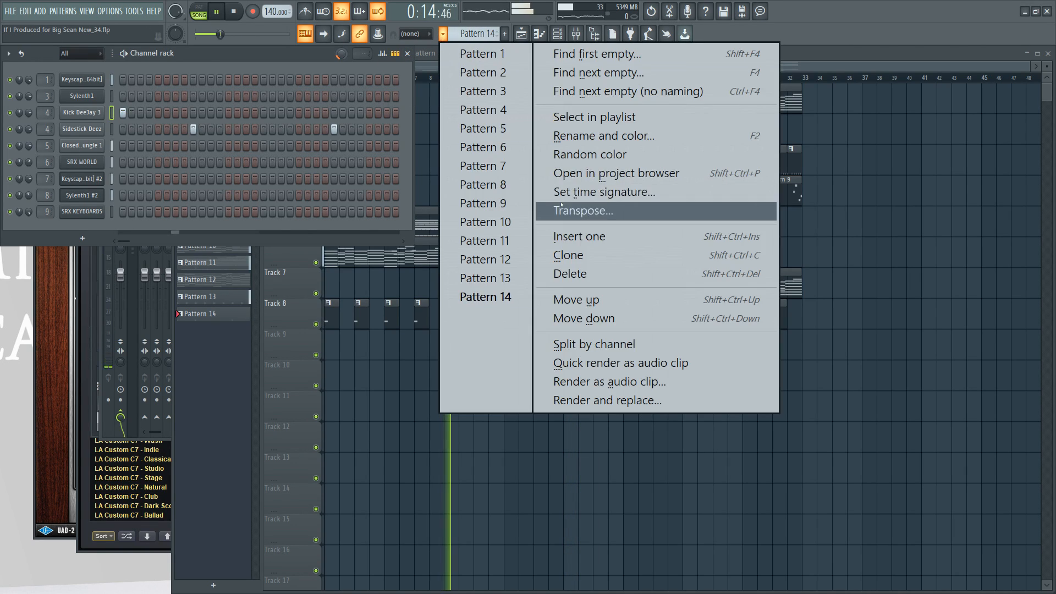
{"action": "left_click", "coordinate": [566, 255]}
{"action": "left_click", "coordinate": [318, 114]}
Replace the Pattern 14 clips at bars 11 and 15 of Track 2 with Pattern 15.
{"action": "right_click", "coordinate": [483, 131]}
{"action": "left_click", "coordinate": [482, 131]}
{"action": "key", "text": "F6"}
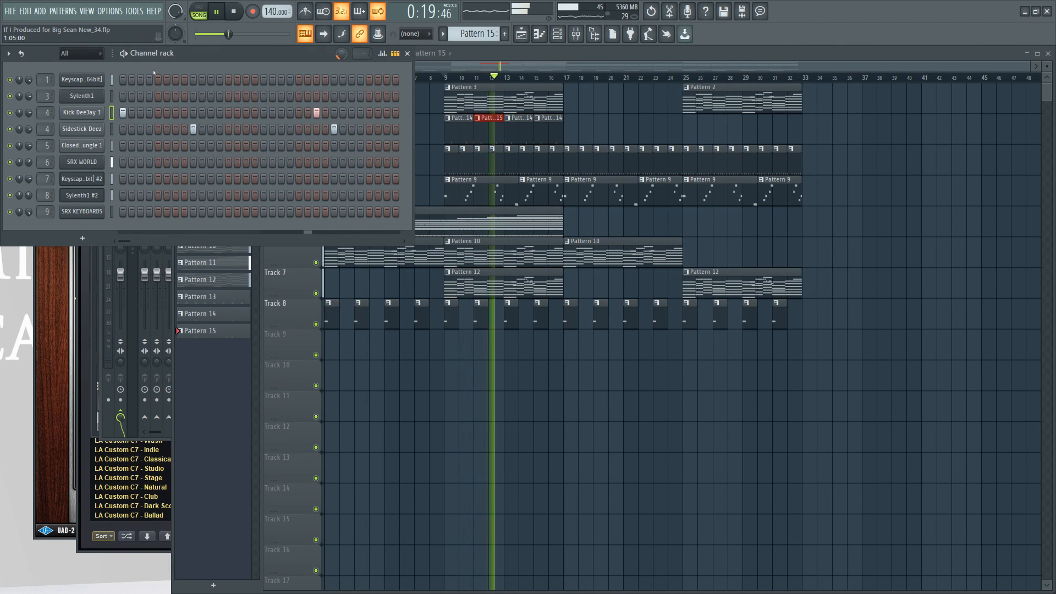
{"action": "right_click", "coordinate": [539, 126]}
{"action": "left_click", "coordinate": [539, 127]}
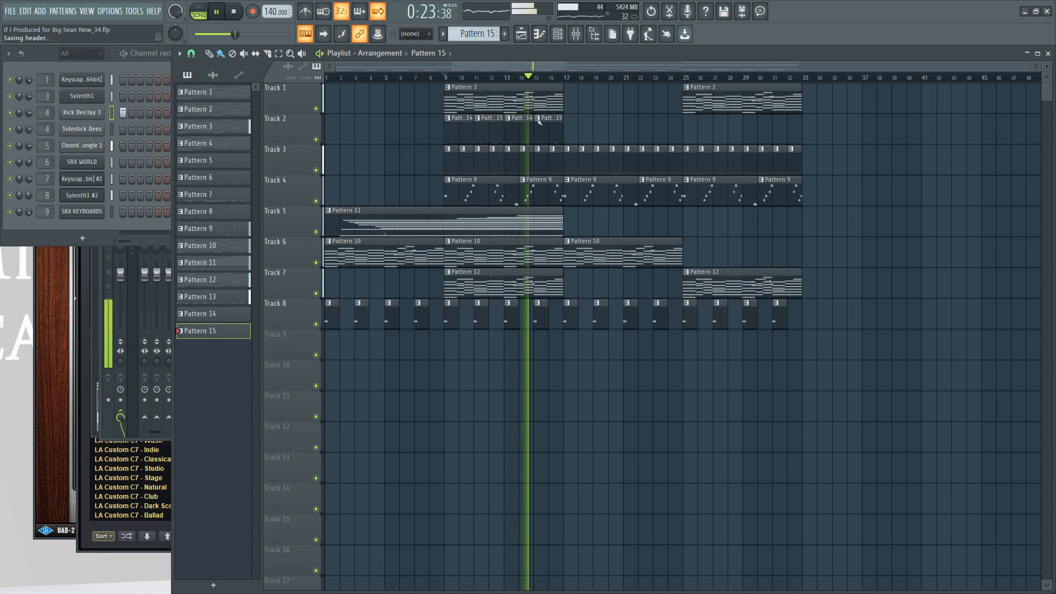
Check the ClosedHH AfroJungle 1 channel's settings.
{"action": "key", "text": "F6"}
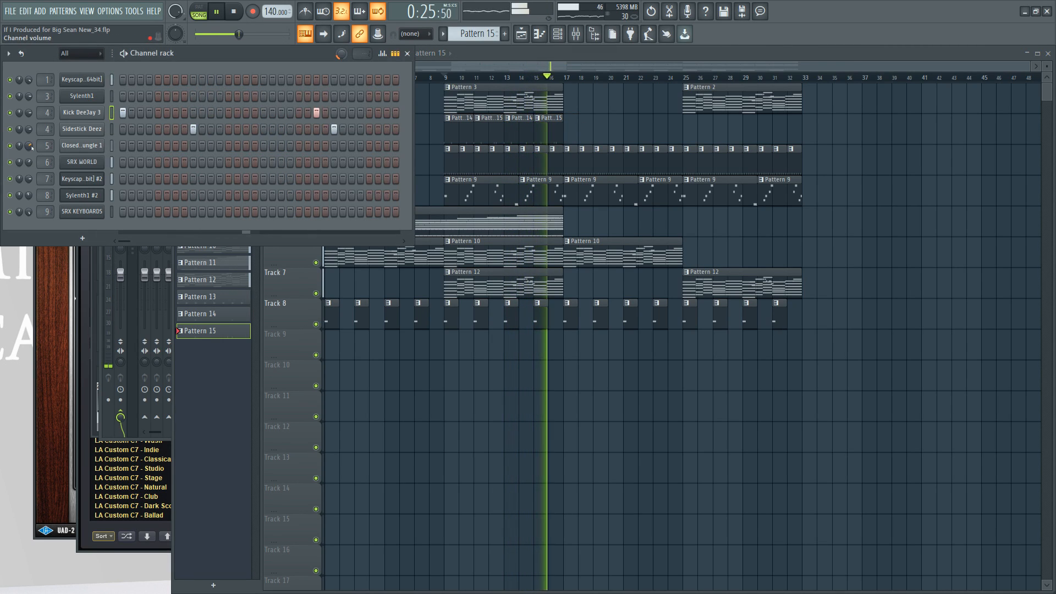
{"action": "left_click", "coordinate": [65, 146]}
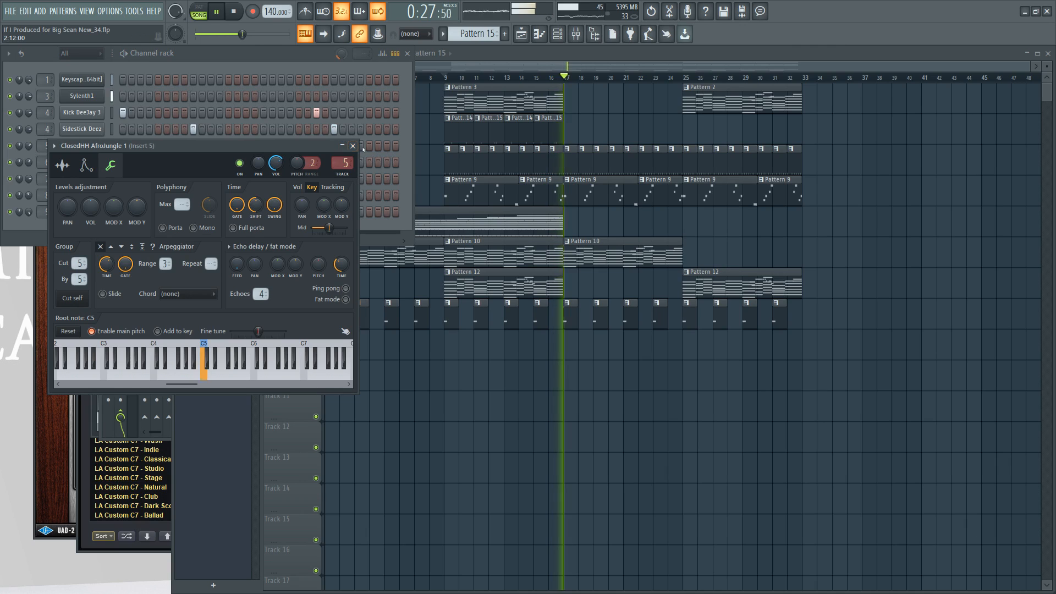
{"action": "left_click", "coordinate": [353, 145]}
Lay out alternating Pattern 14 and Pattern 15 clips on Track 2 from bar 25 to 32, and save a new project version.
{"action": "key", "text": "F5"}
{"action": "mouse_move", "coordinate": [569, 127]}
{"action": "left_mouse_down"}
{"action": "mouse_move", "coordinate": [445, 132]}
{"action": "mouse_move", "coordinate": [716, 130]}
{"action": "left_mouse_up"}
{"action": "left_click", "coordinate": [636, 122], "text": "ctrl"}
{"action": "key", "text": "ctrl+s"}
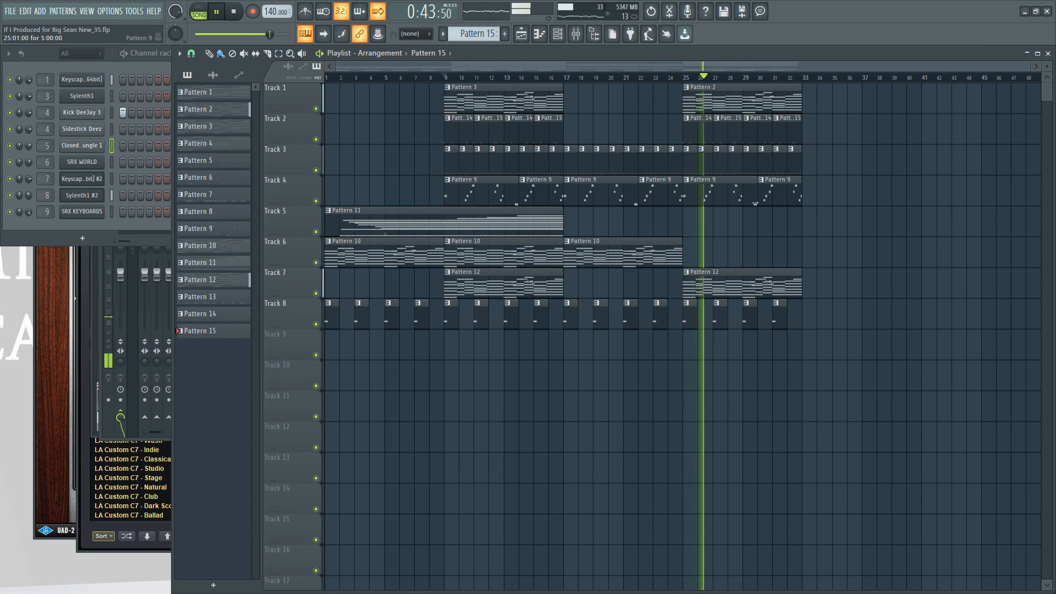
{"action": "key", "text": "ctrl+n"}
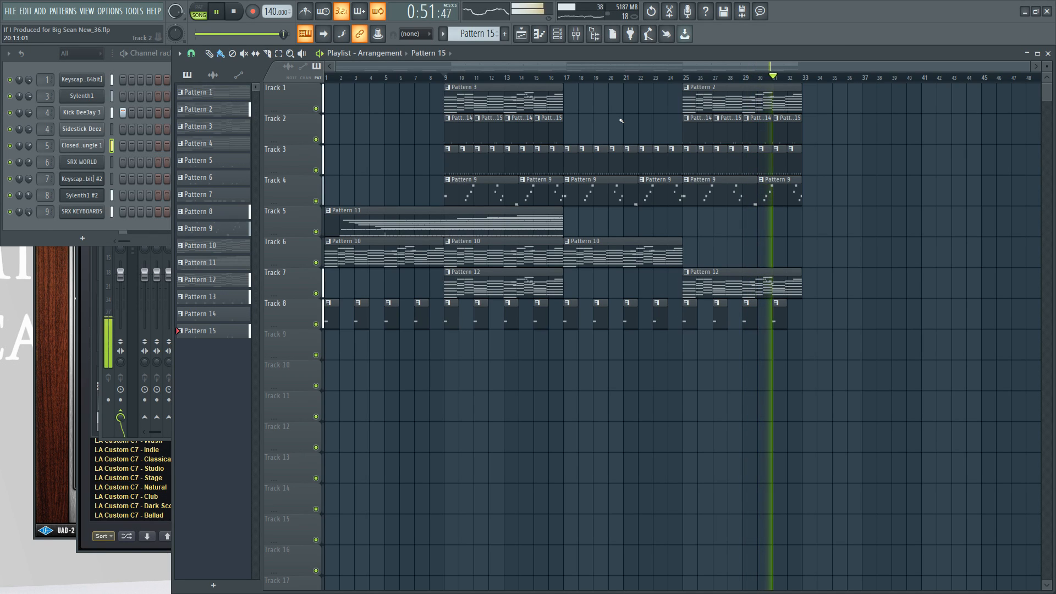
Check Insert 8 in the mixer during playback and save a new version of the project.
{"action": "key", "text": "F9"}
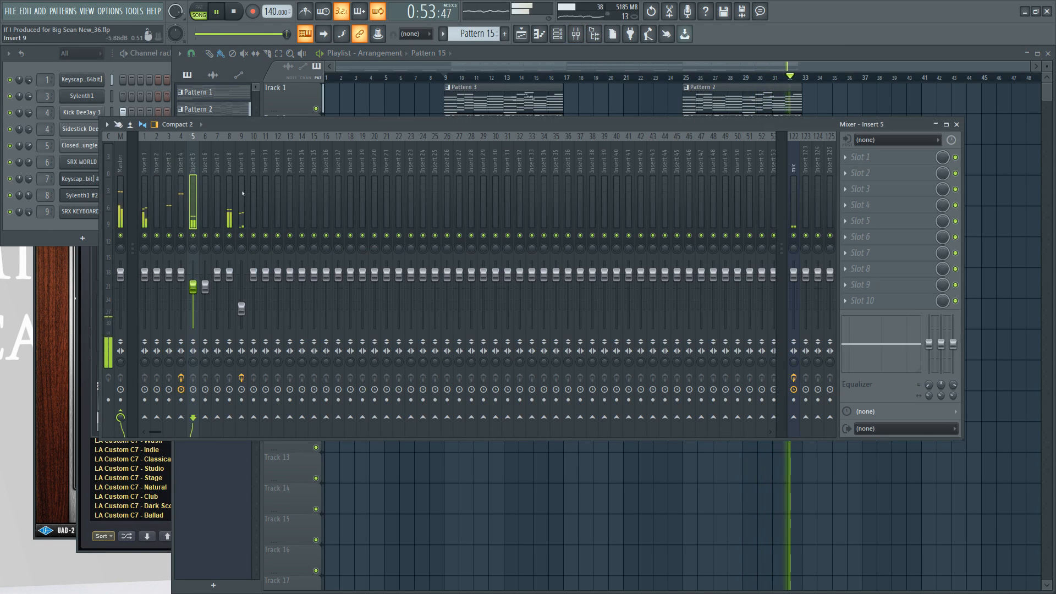
{"action": "left_click", "coordinate": [233, 174]}
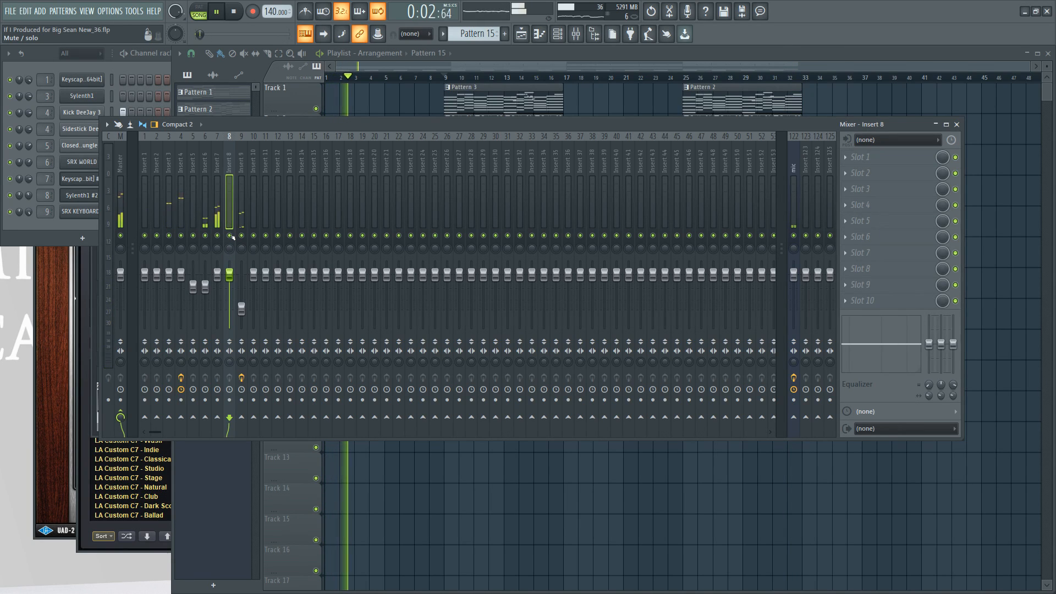
{"action": "right_click", "coordinate": [441, 476]}
{"action": "key", "text": "ctrl+n"}
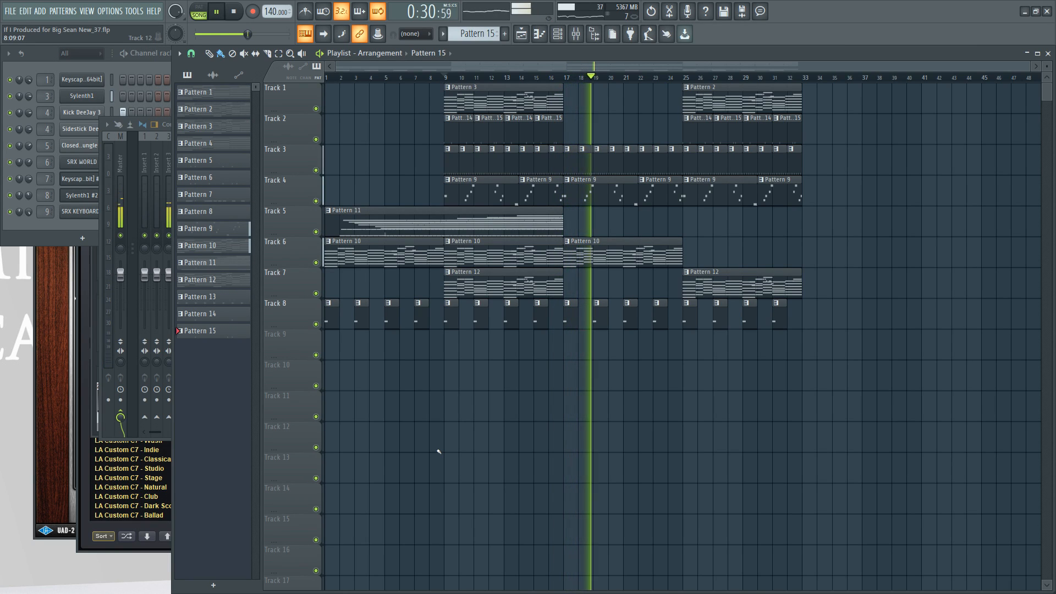
Arm recording on the mic insert and record two vocal takes into the playlist over bars 1 to 32.
{"action": "key", "text": "space"}
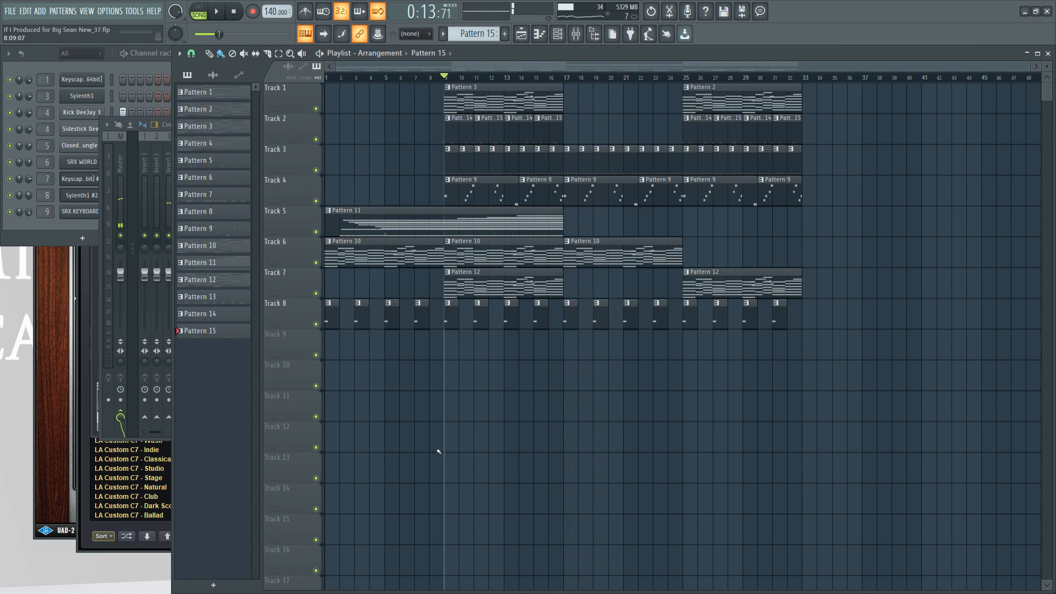
{"action": "left_click", "coordinate": [576, 34]}
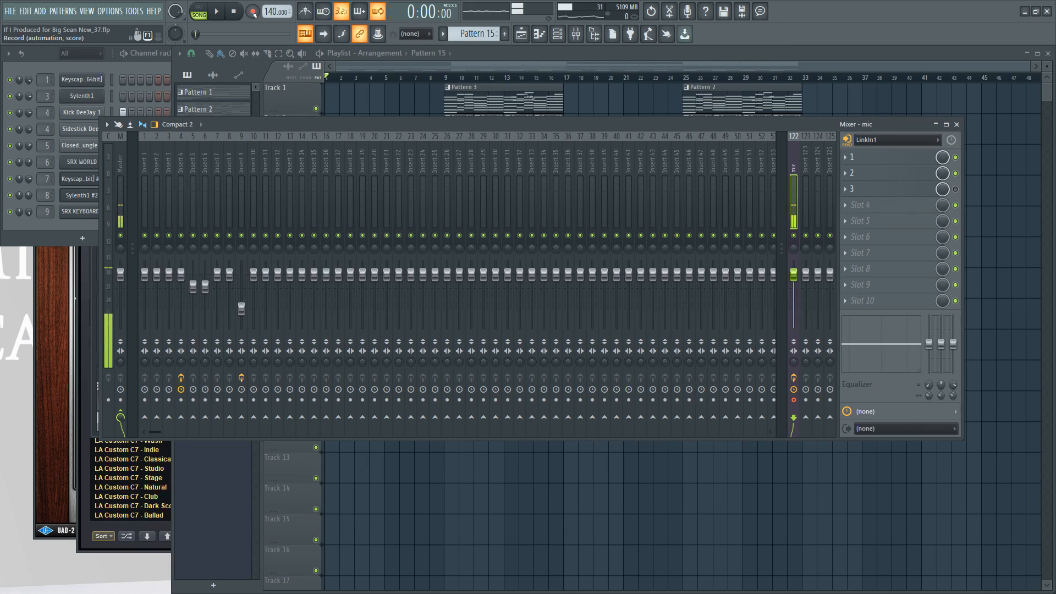
{"action": "left_click", "coordinate": [252, 12]}
{"action": "left_click", "coordinate": [539, 386]}
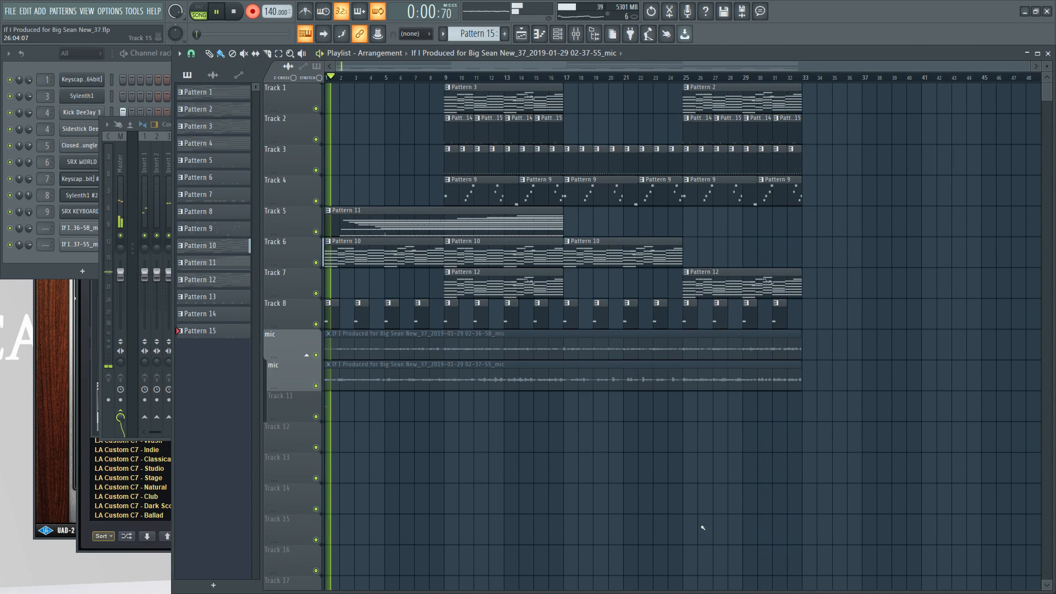
{"action": "key", "text": "space"}
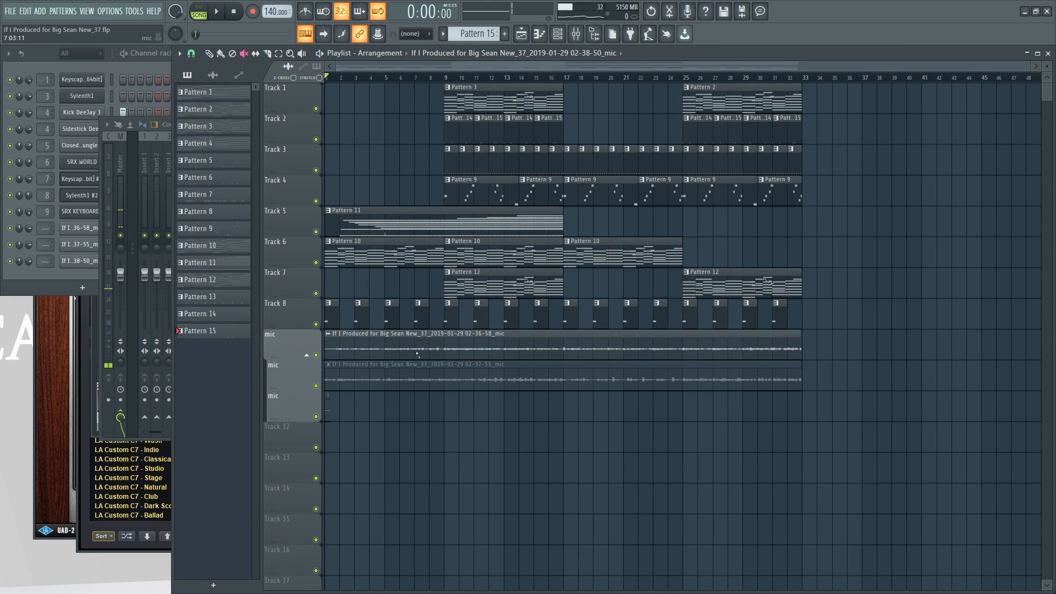
Unmute the second mic take and move it to start at bar 33 on its track.
{"action": "left_click", "coordinate": [192, 55]}
{"action": "left_click", "coordinate": [213, 348]}
{"action": "left_click", "coordinate": [363, 382], "text": "ctrl"}
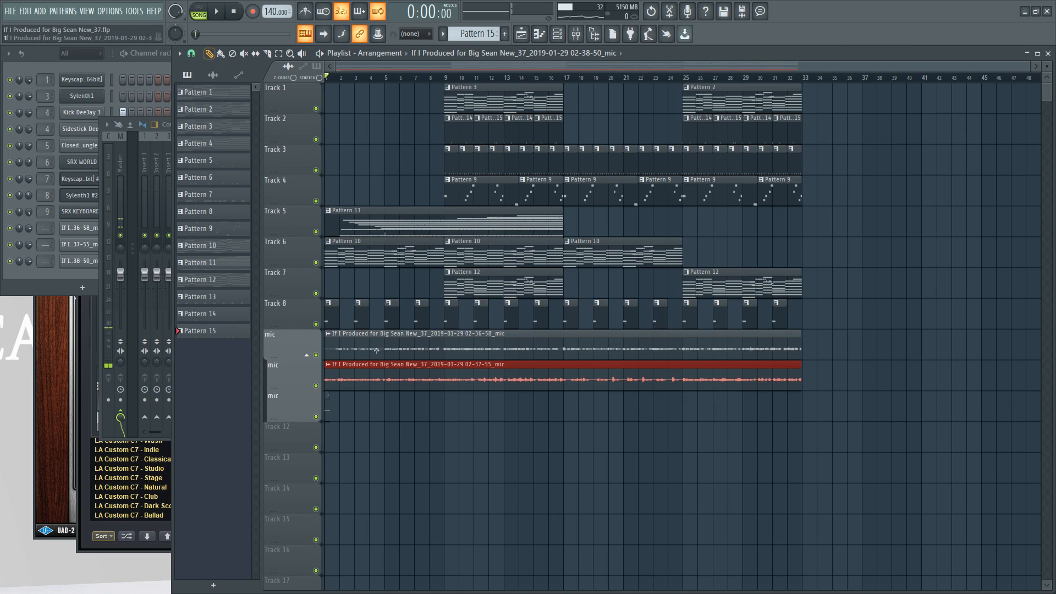
{"action": "left_click_drag", "start_coordinate": [346, 371], "coordinate": [326, 84]}
Select all pattern clips on Tracks 1 to 8 and duplicate them from bar 33 onward under the second take.
{"action": "left_click", "coordinate": [351, 345], "text": "ctrl"}
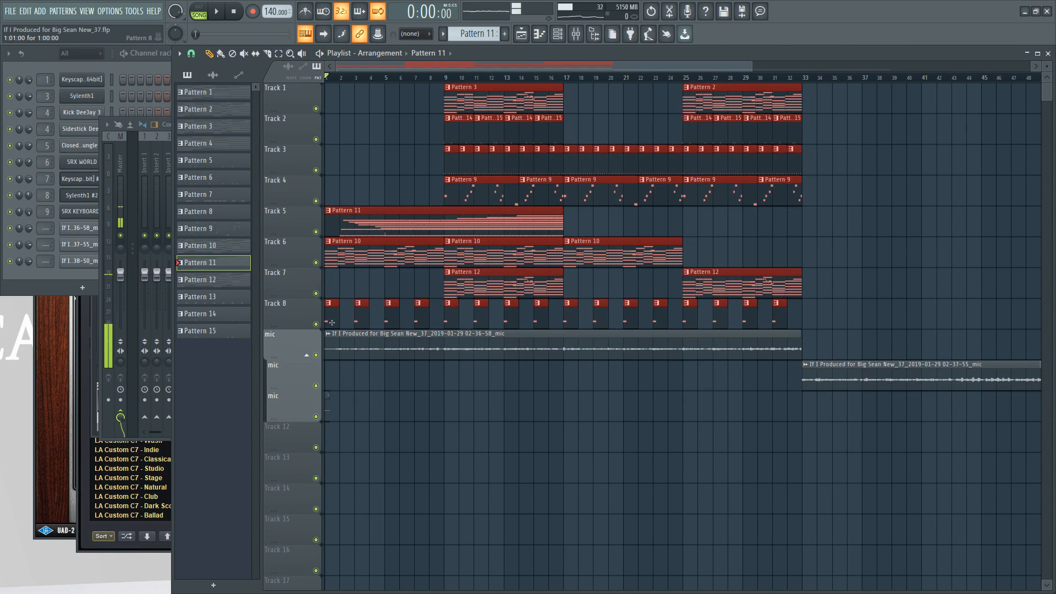
{"action": "left_click_drag", "start_coordinate": [326, 317], "coordinate": [811, 304]}
{"action": "key", "text": "space"}
{"action": "scroll", "coordinate": [416, 102], "scroll_direction": "down", "scroll_amount": 3}
Pull the mic insert's fader all the way down and save a new project version.
{"action": "left_click", "coordinate": [578, 36]}
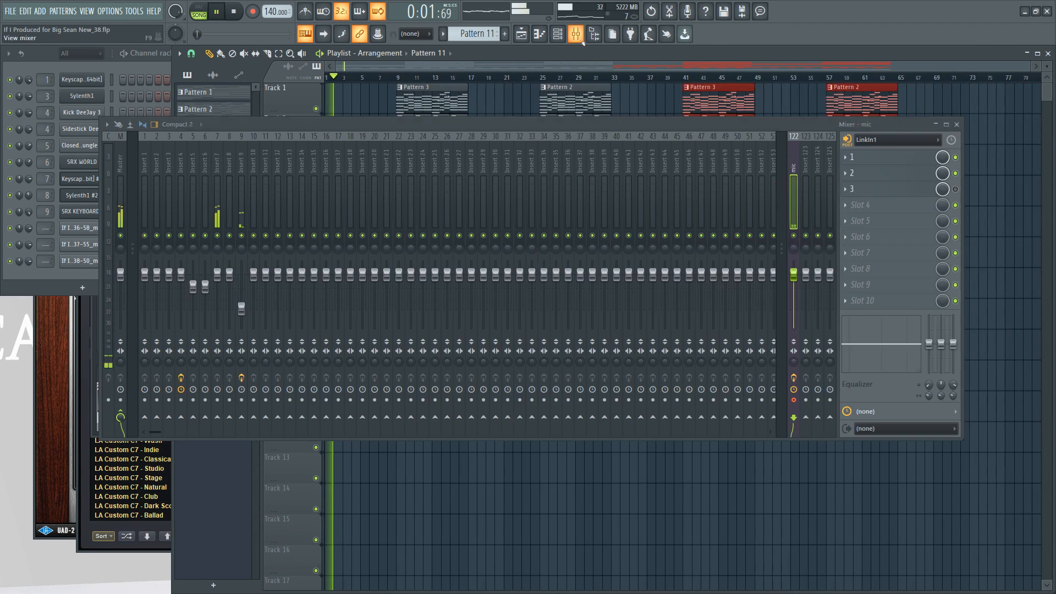
{"action": "left_click_drag", "start_coordinate": [793, 273], "coordinate": [793, 328]}
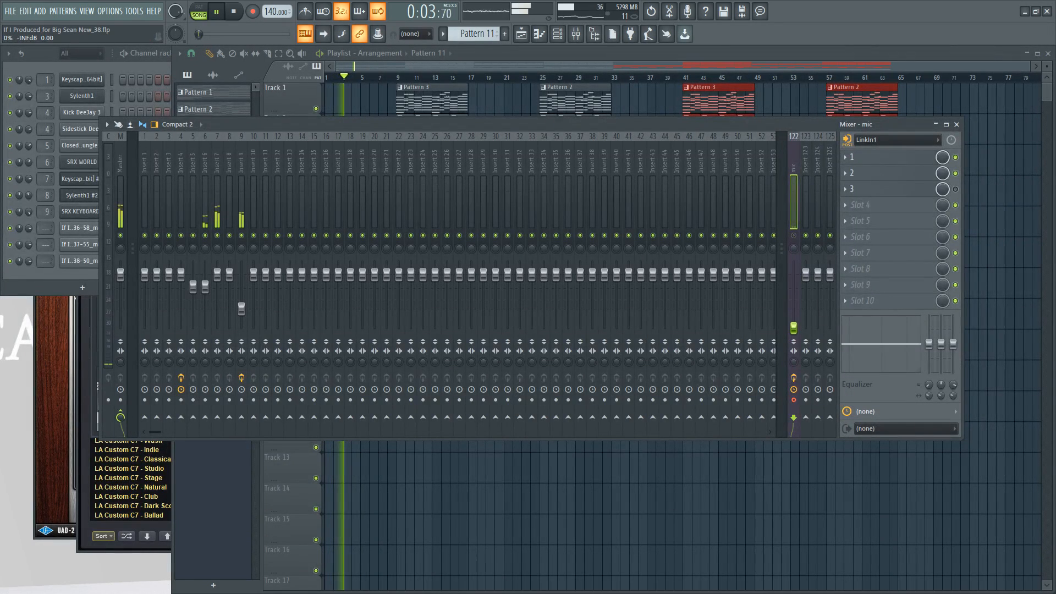
{"action": "left_click", "coordinate": [558, 34]}
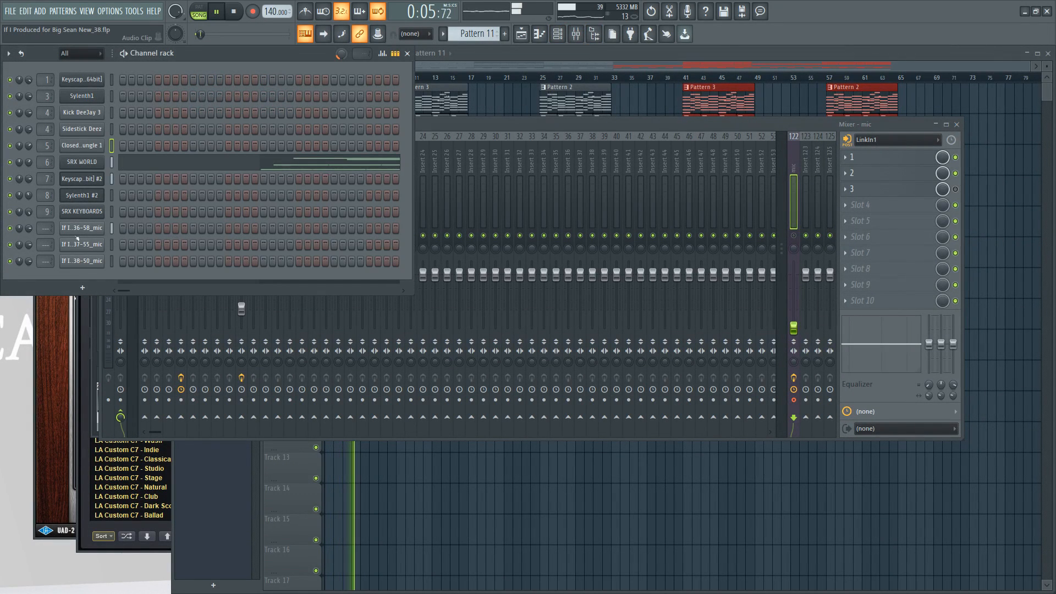
{"action": "key", "text": "ctrl+n"}
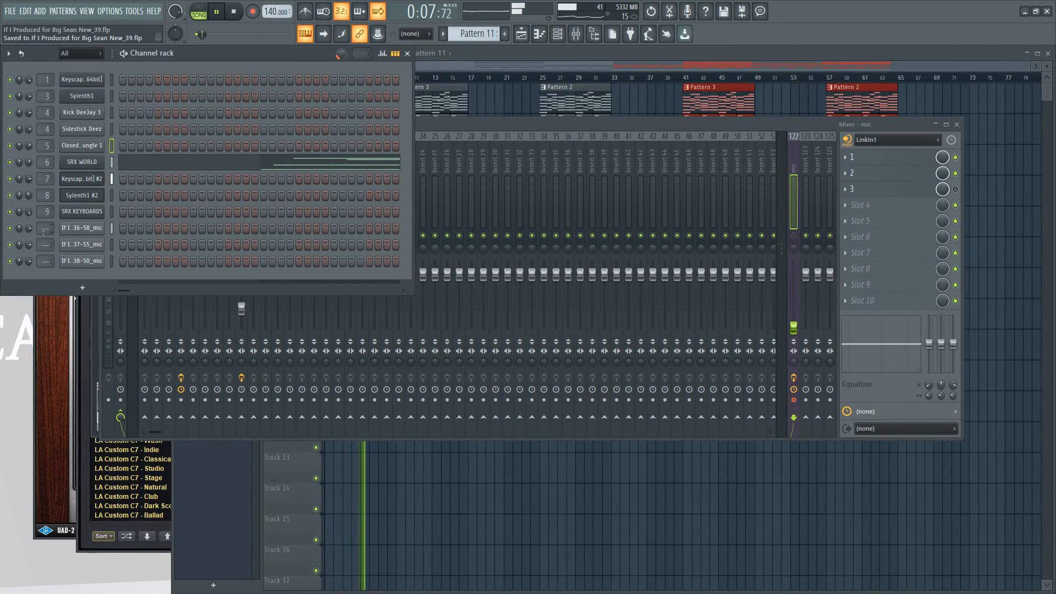
Route the three recorded mic channels to mixer Insert 10.
{"action": "left_click_drag", "start_coordinate": [44, 230], "coordinate": [44, 202]}
{"action": "right_click", "coordinate": [45, 230]}
{"action": "left_click", "coordinate": [71, 445]}
{"action": "right_click", "coordinate": [45, 244]}
{"action": "left_click", "coordinate": [71, 477]}
{"action": "right_click", "coordinate": [45, 260]}
{"action": "left_click", "coordinate": [72, 494]}
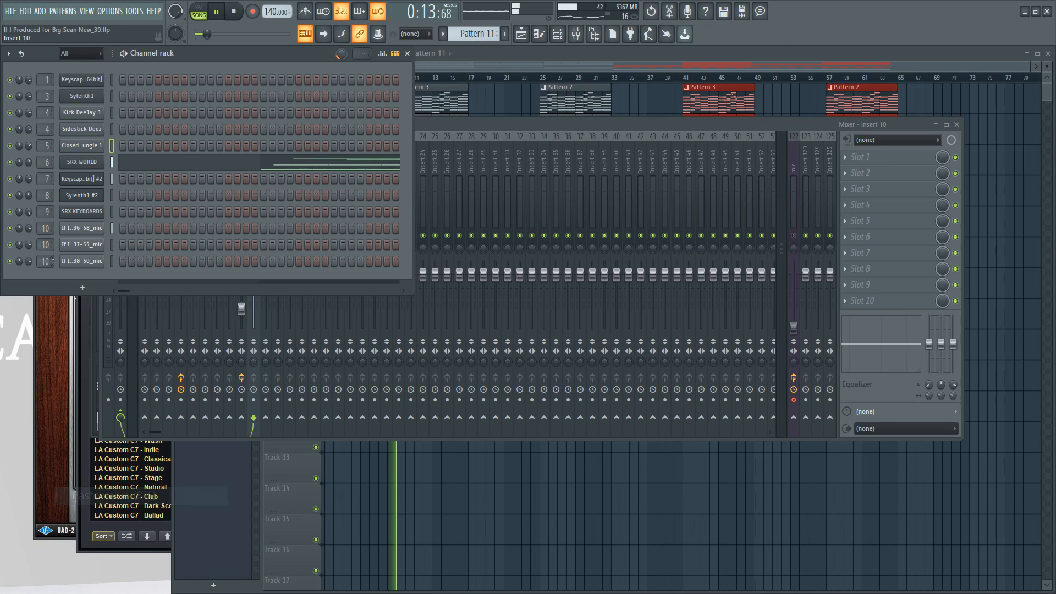
Load UAD SSL E Channel Strip in Insert 10's first slot, with 3.5 dB line gain and a 51 Hz high-pass filter.
{"action": "left_click", "coordinate": [424, 124]}
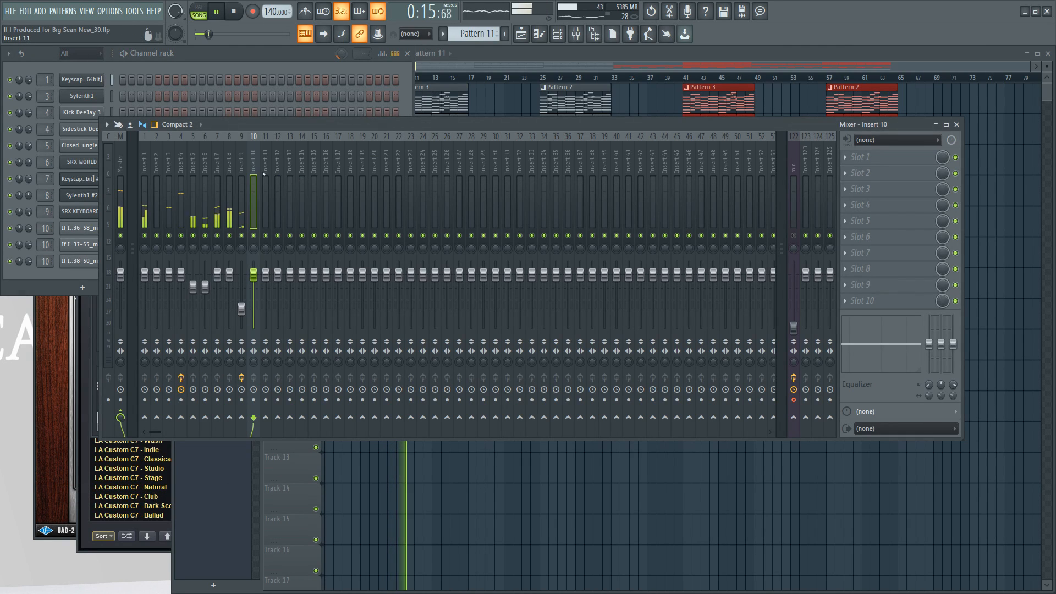
{"action": "key", "text": "space"}
{"action": "key", "text": "space"}
{"action": "left_click", "coordinate": [846, 157]}
{"action": "scroll", "coordinate": [842, 168], "scroll_direction": "down", "scroll_amount": 10}
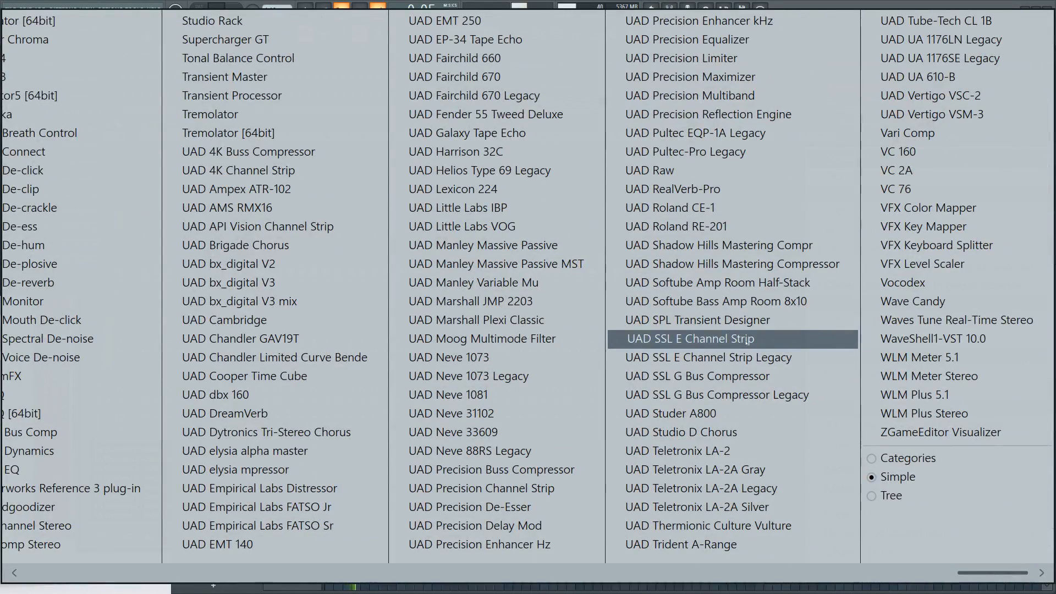
{"action": "left_click", "coordinate": [745, 339]}
{"action": "left_click_drag", "start_coordinate": [145, 197], "coordinate": [296, 117]}
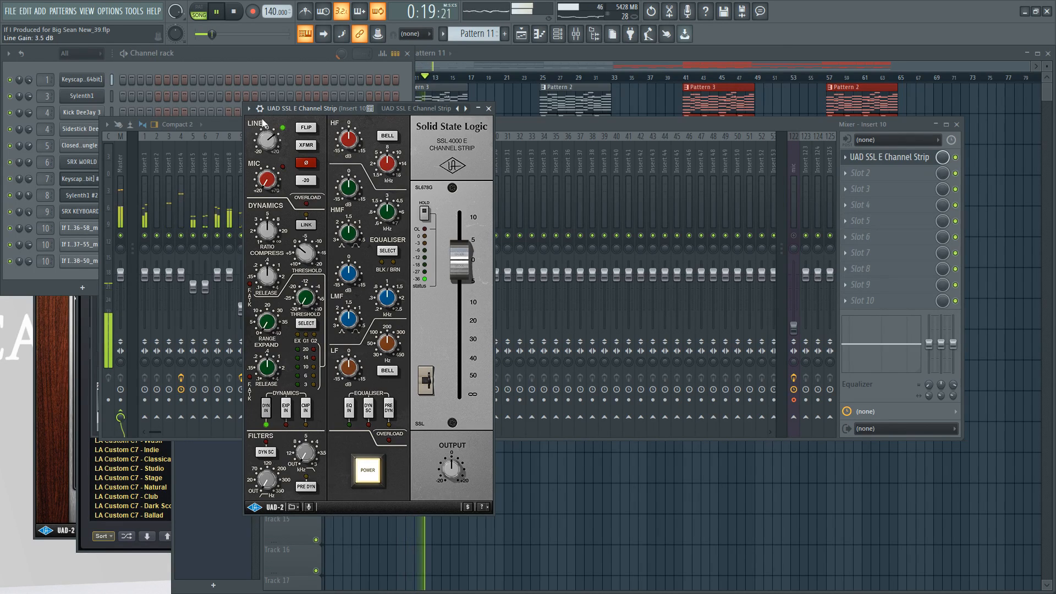
{"action": "left_click_drag", "start_coordinate": [264, 108], "coordinate": [321, 115]}
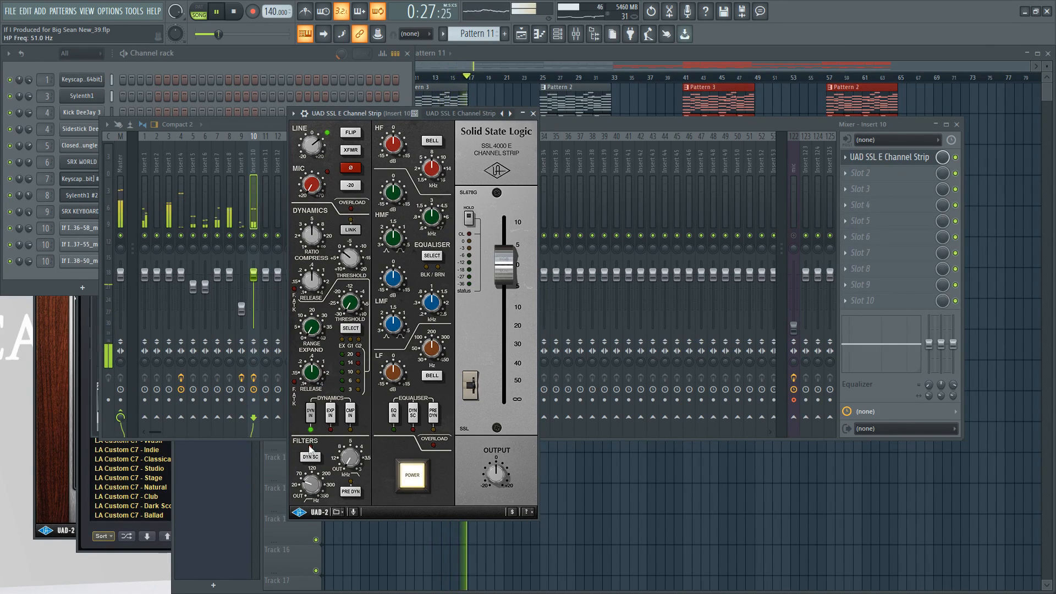
Enable the channel strip's equaliser and set the LMF band to 263 Hz, Q 2.41 and -0.8 dB gain.
{"action": "left_click", "coordinate": [393, 415]}
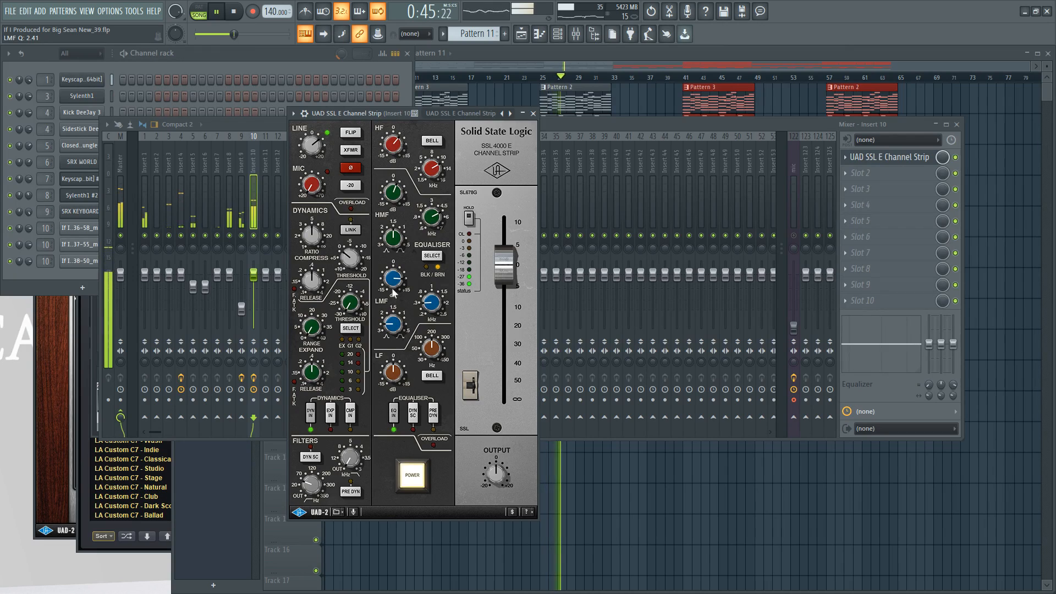
{"action": "left_click_drag", "start_coordinate": [427, 307], "coordinate": [426, 316]}
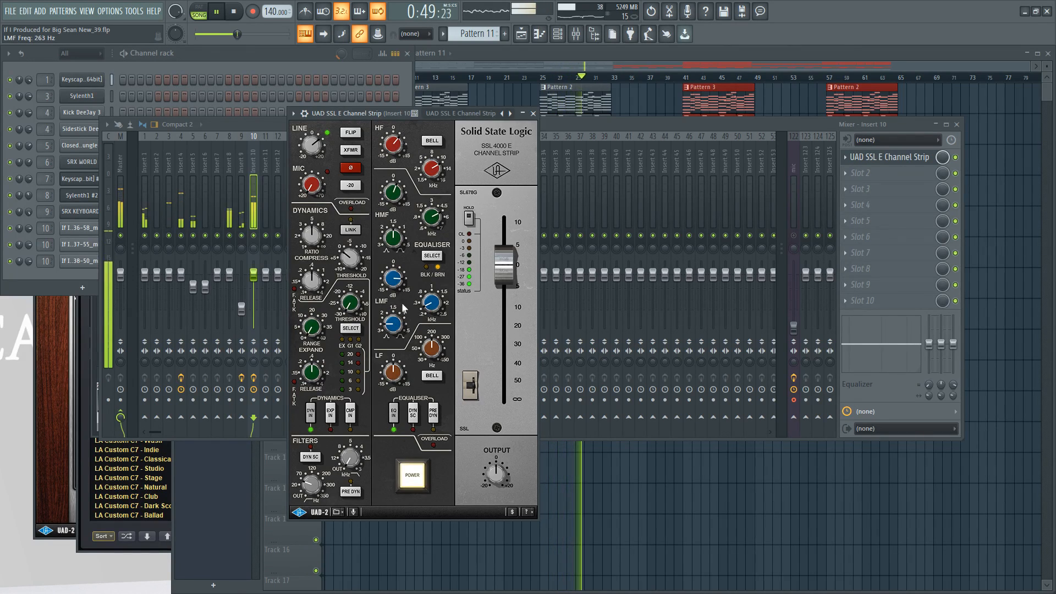
{"action": "left_click_drag", "start_coordinate": [395, 284], "coordinate": [398, 326]}
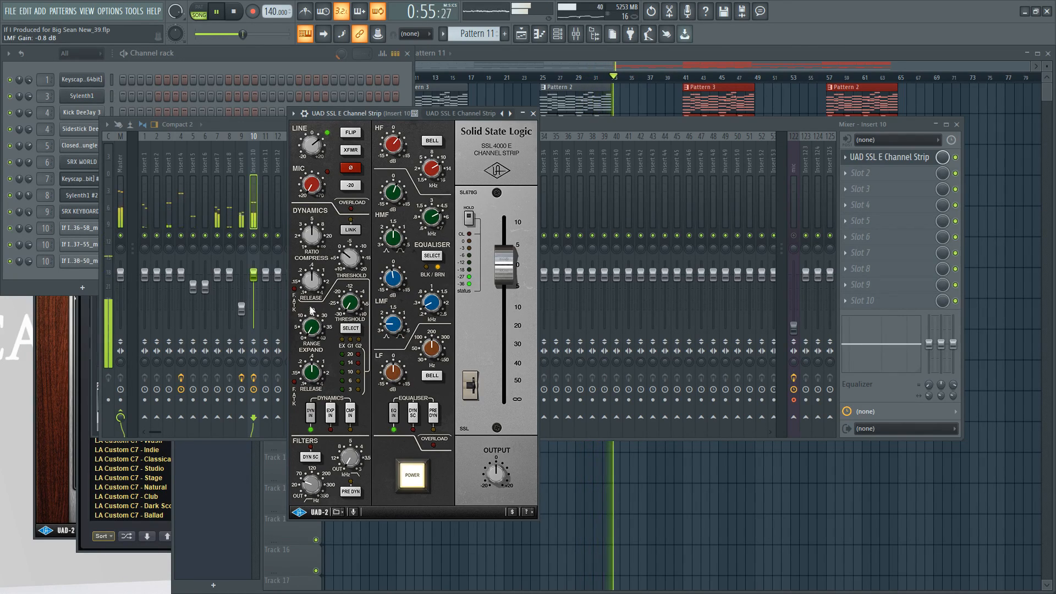
{"action": "left_click", "coordinate": [532, 113]}
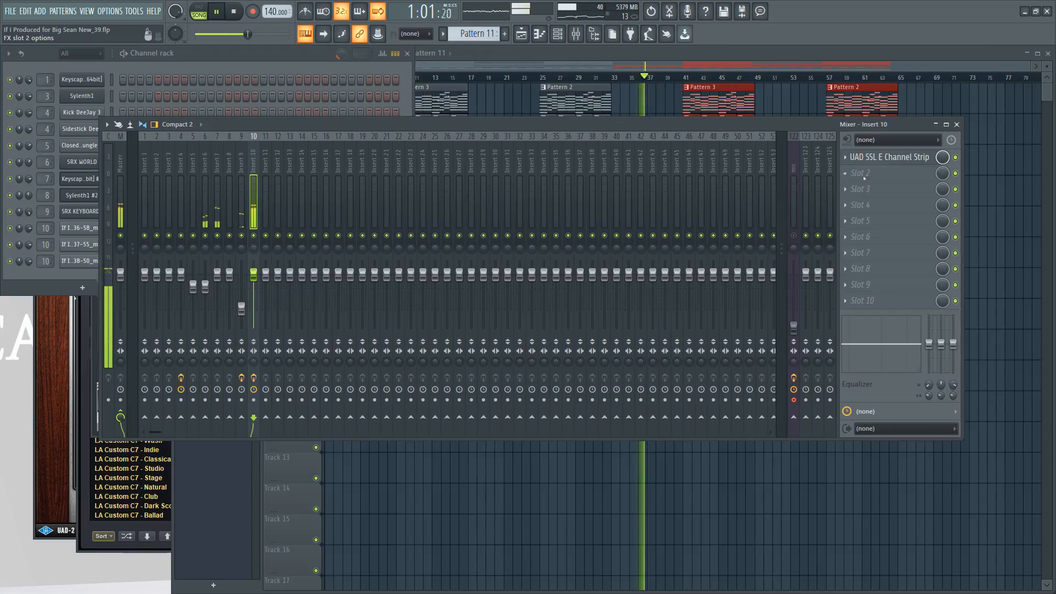
Load the UAD UA 1176LN Legacy compressor in Insert 10's second effect slot.
{"action": "left_click", "coordinate": [863, 157]}
{"action": "scroll", "coordinate": [863, 177], "scroll_direction": "down", "scroll_amount": 10}
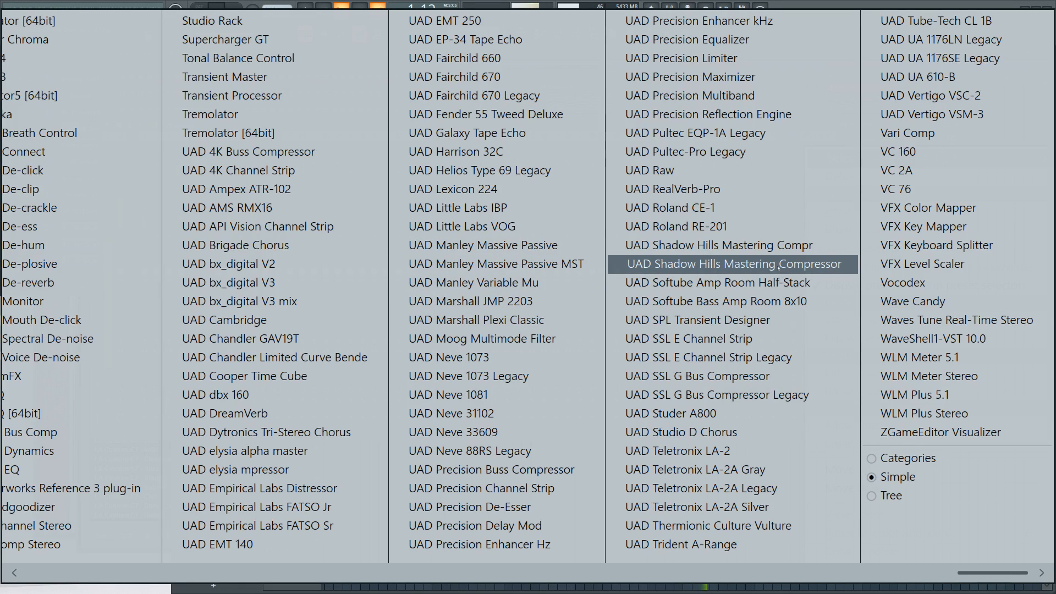
{"action": "left_click", "coordinate": [967, 48]}
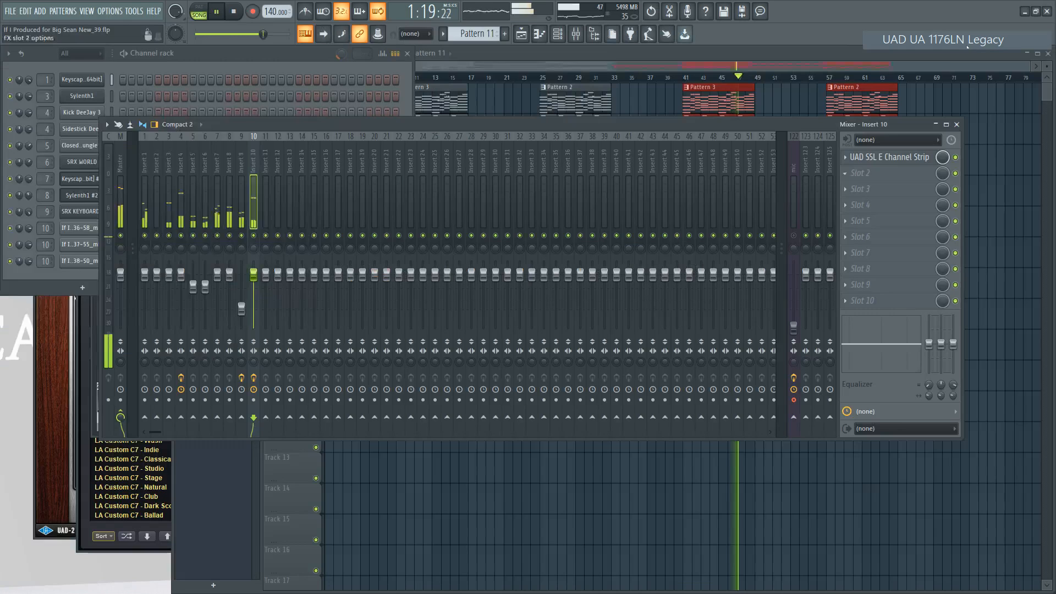
{"action": "left_click_drag", "start_coordinate": [251, 100], "coordinate": [369, 152]}
Set the 1176LN's input to -25.20 dB, output to -15.47 dB and release to 6.92, and adjust its attack.
{"action": "left_click_drag", "start_coordinate": [202, 215], "coordinate": [209, 226]}
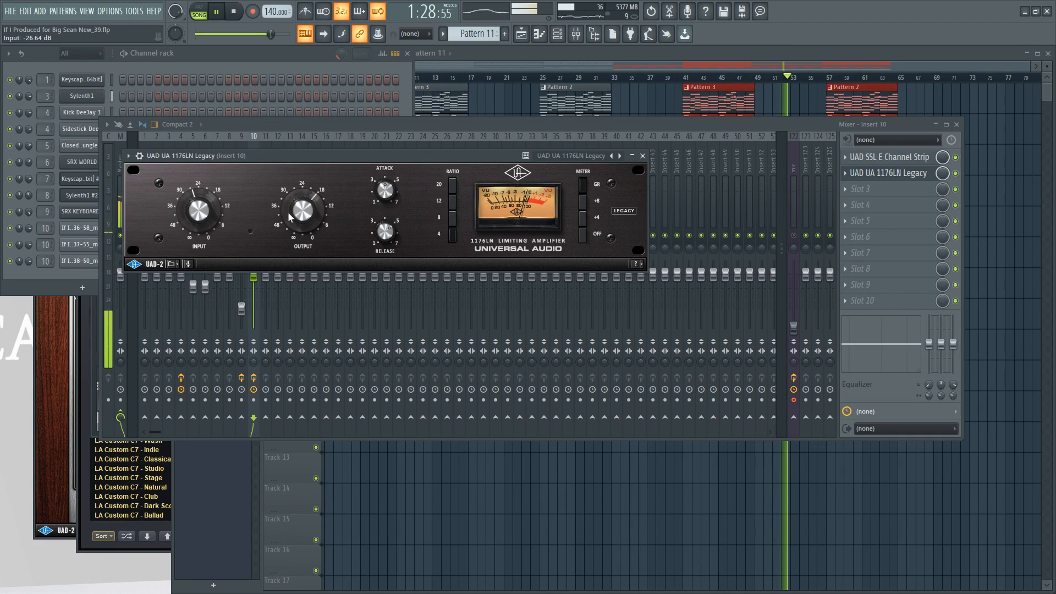
{"action": "left_click_drag", "start_coordinate": [301, 214], "coordinate": [302, 209]}
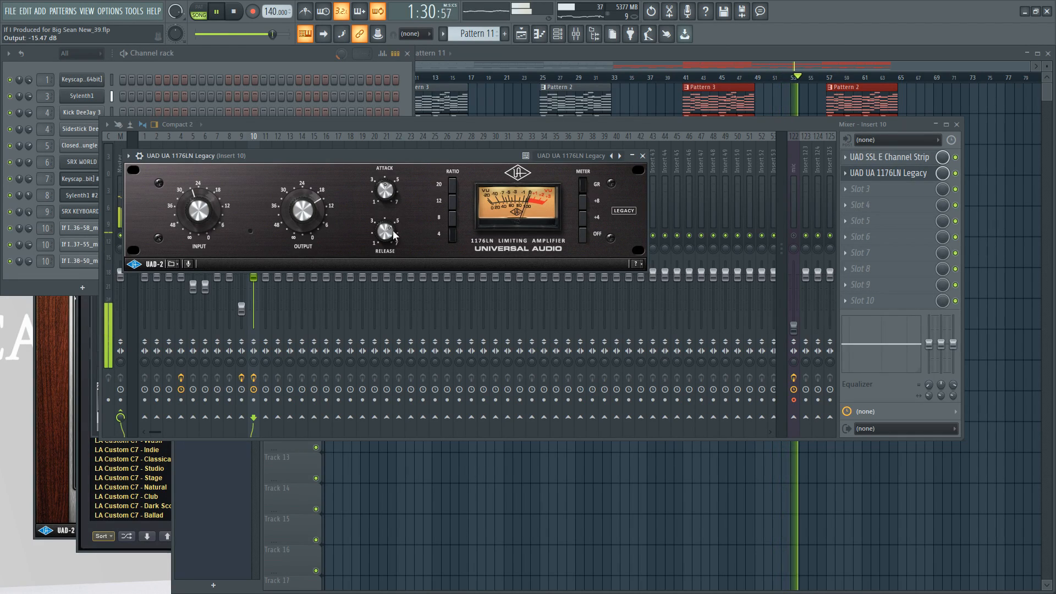
{"action": "left_click_drag", "start_coordinate": [386, 192], "coordinate": [385, 188]}
{"action": "left_click_drag", "start_coordinate": [386, 231], "coordinate": [387, 202]}
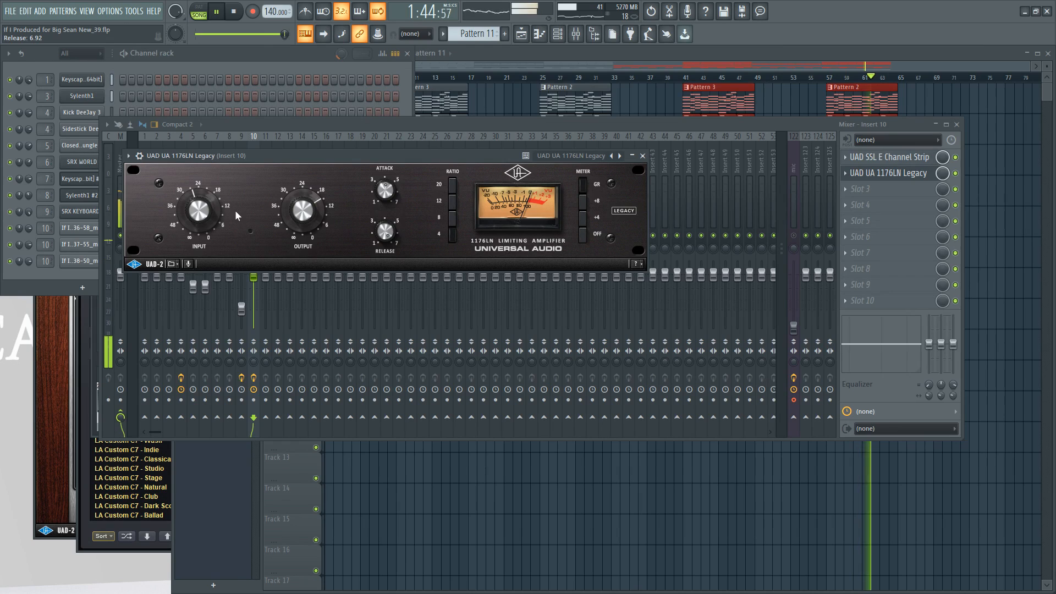
{"action": "left_click_drag", "start_coordinate": [205, 208], "coordinate": [204, 204]}
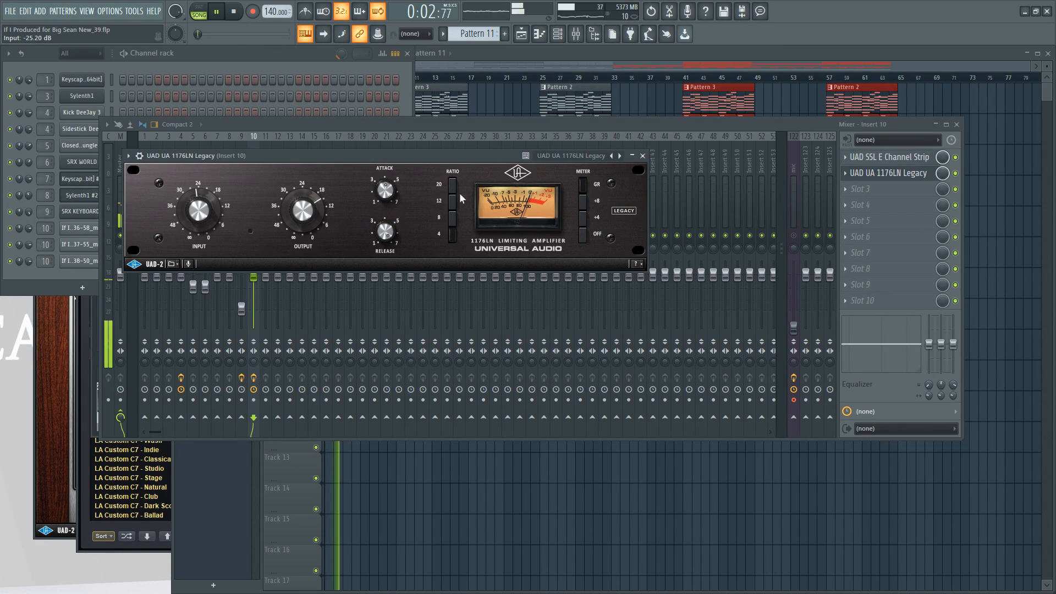
{"action": "left_click", "coordinate": [878, 193]}
{"action": "scroll", "coordinate": [632, 264], "scroll_direction": "right", "scroll_amount": 10}
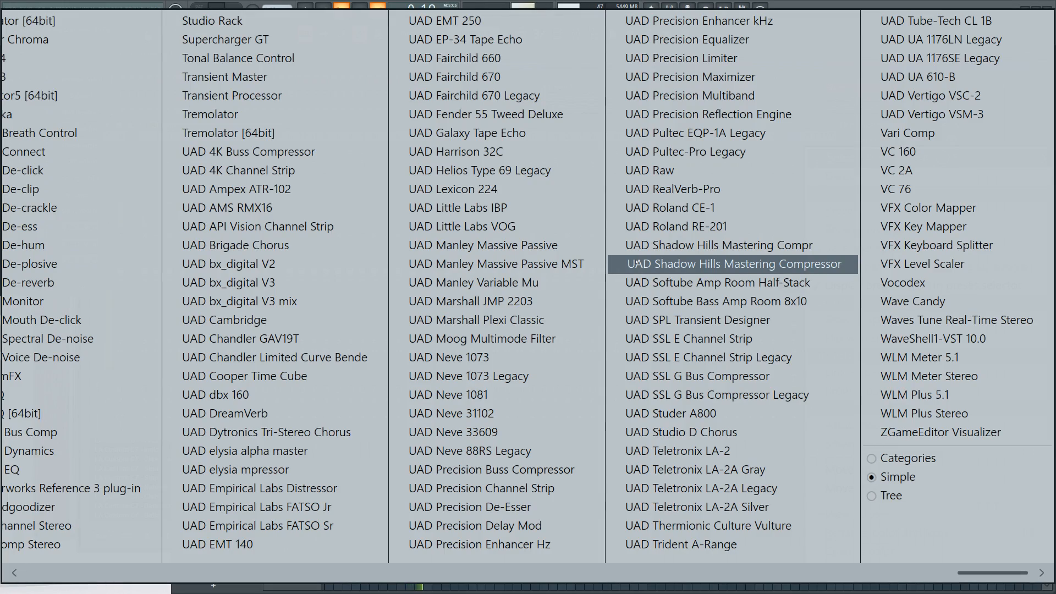
{"action": "scroll", "coordinate": [635, 263], "scroll_direction": "left", "scroll_amount": 10}
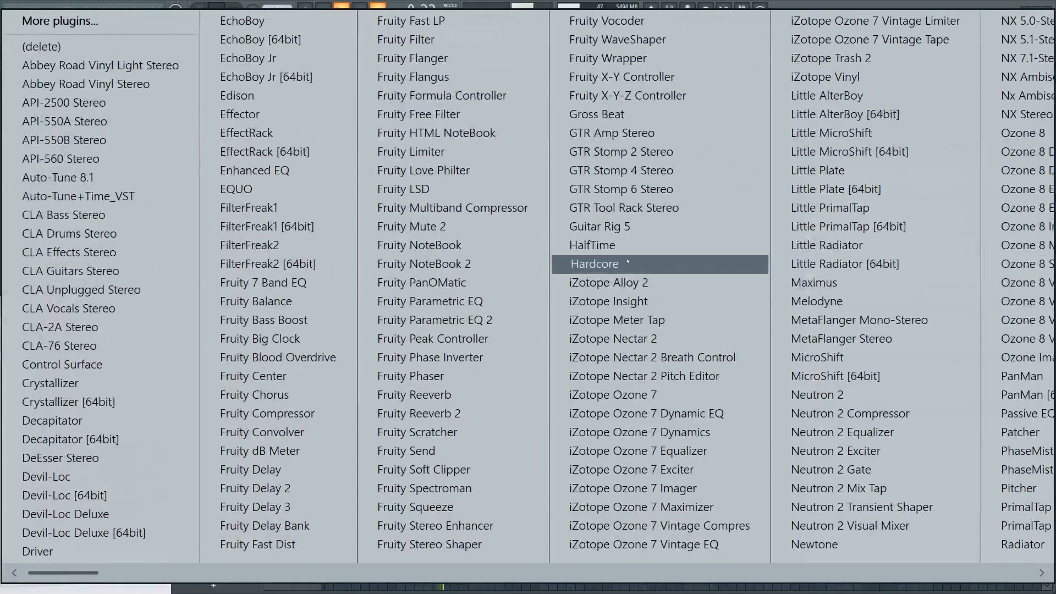
{"action": "key", "text": "Escape"}
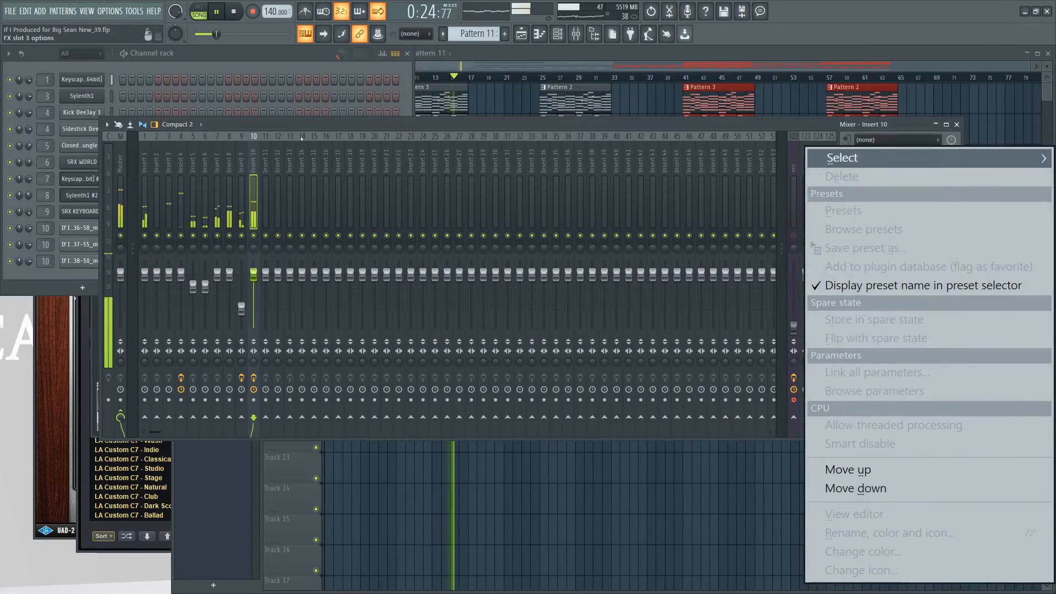
{"action": "key", "text": "Escape"}
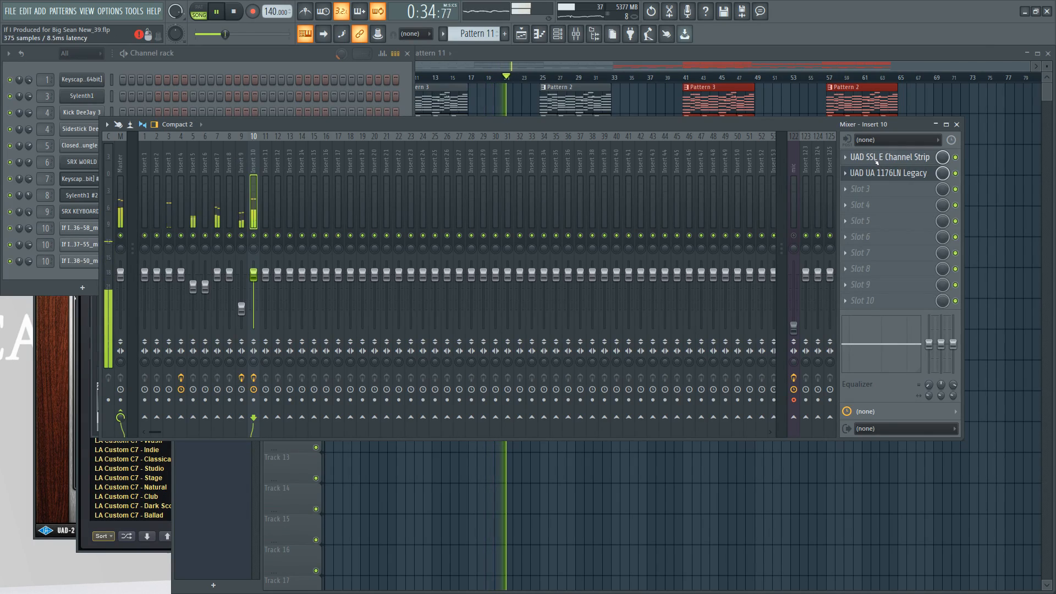
Load the UAD Tube-Tech CL 1B compressor in Insert 10's third effect slot.
{"action": "left_click", "coordinate": [881, 192]}
{"action": "scroll", "coordinate": [623, 289], "scroll_direction": "down", "scroll_amount": 5}
{"action": "scroll", "coordinate": [623, 289], "scroll_direction": "down", "scroll_amount": 6}
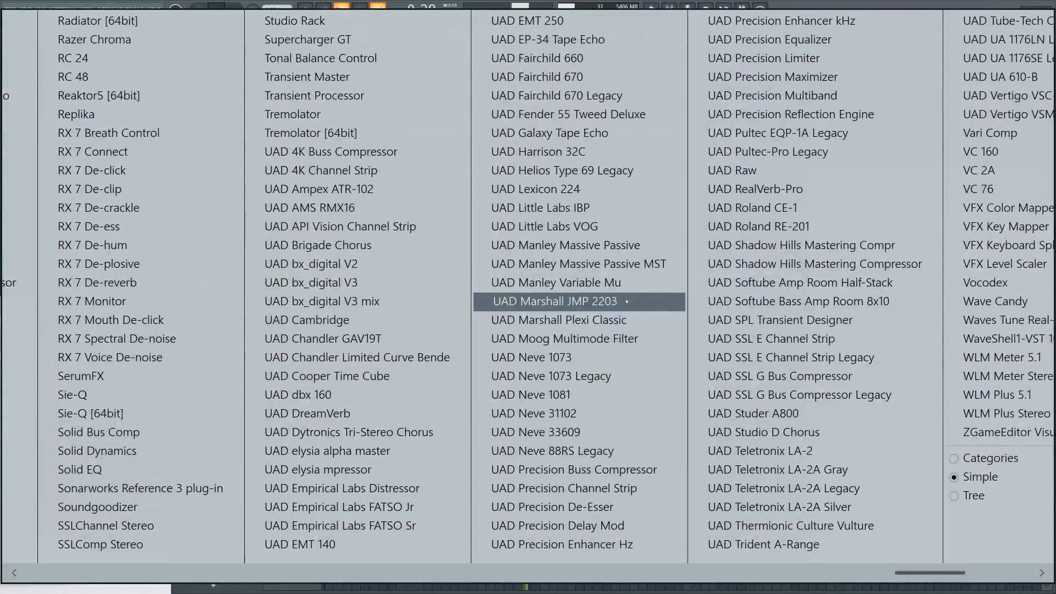
{"action": "scroll", "coordinate": [625, 302], "scroll_direction": "down", "scroll_amount": 2}
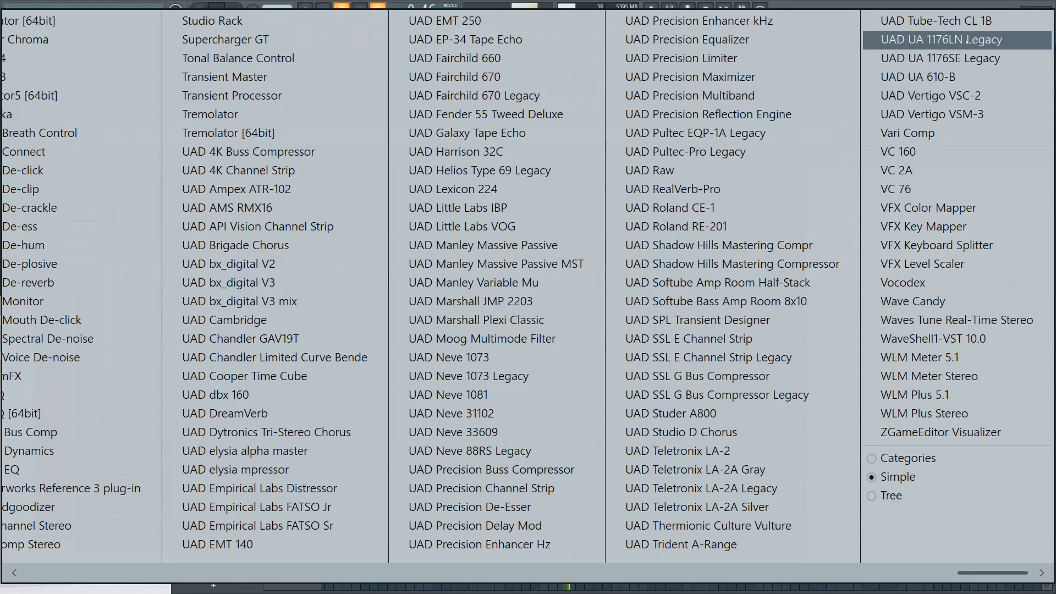
{"action": "left_click", "coordinate": [934, 20]}
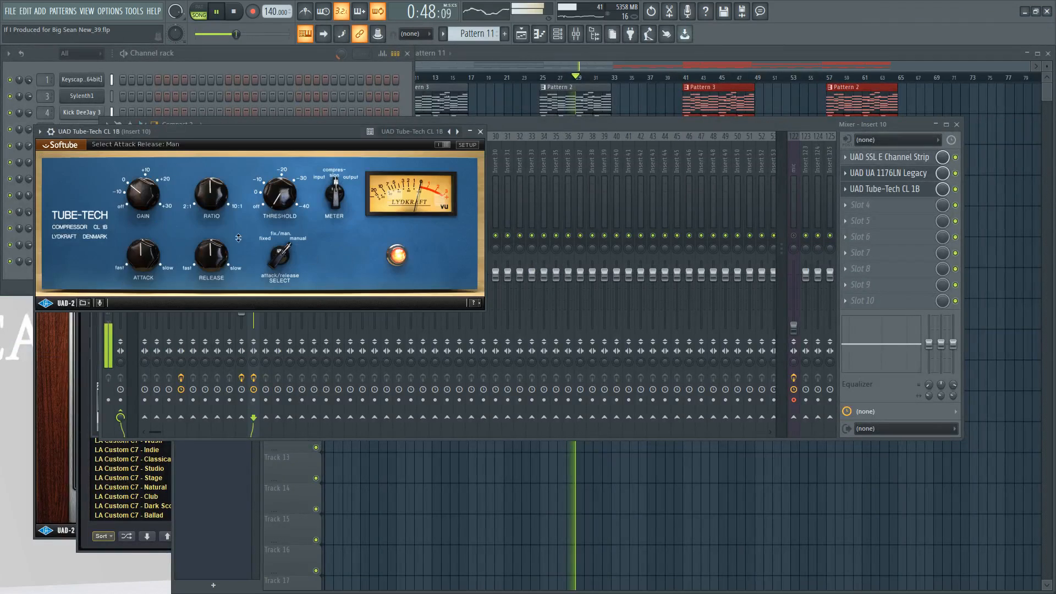
Adjust the Tube-Tech CL 1B's threshold and set its gain to 1.2 dB.
{"action": "left_click", "coordinate": [275, 187]}
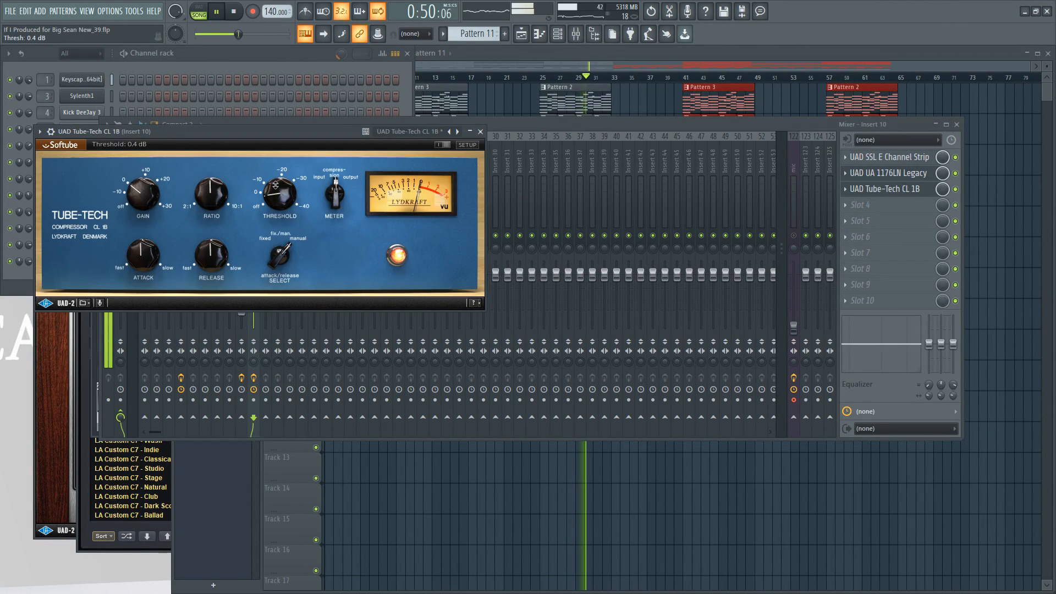
{"action": "left_click_drag", "start_coordinate": [274, 182], "coordinate": [272, 178]}
{"action": "left_click", "coordinate": [144, 194]}
{"action": "left_click_drag", "start_coordinate": [144, 194], "coordinate": [143, 197]}
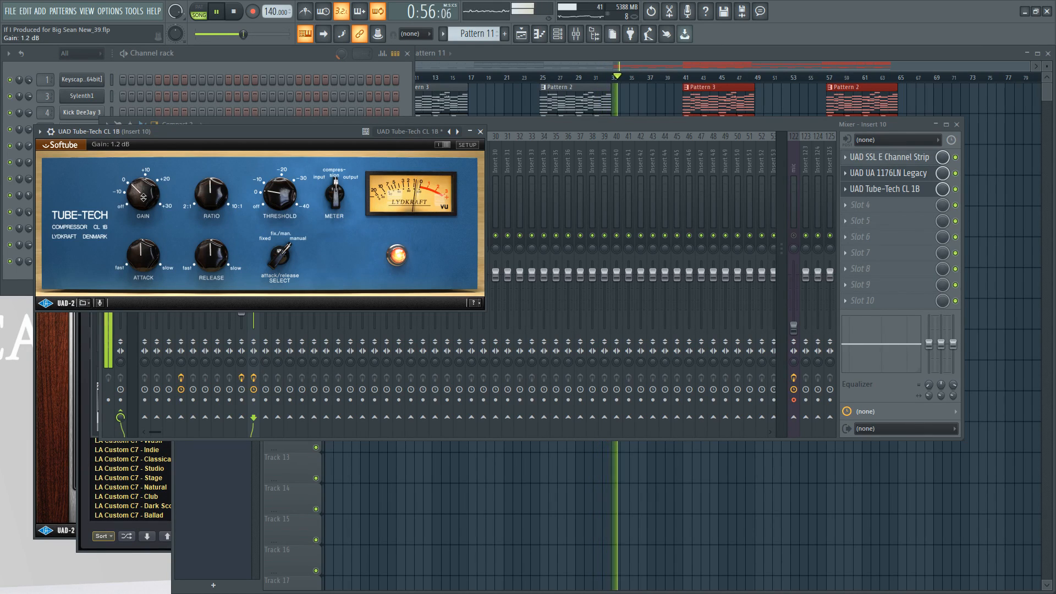
{"action": "left_click", "coordinate": [480, 131]}
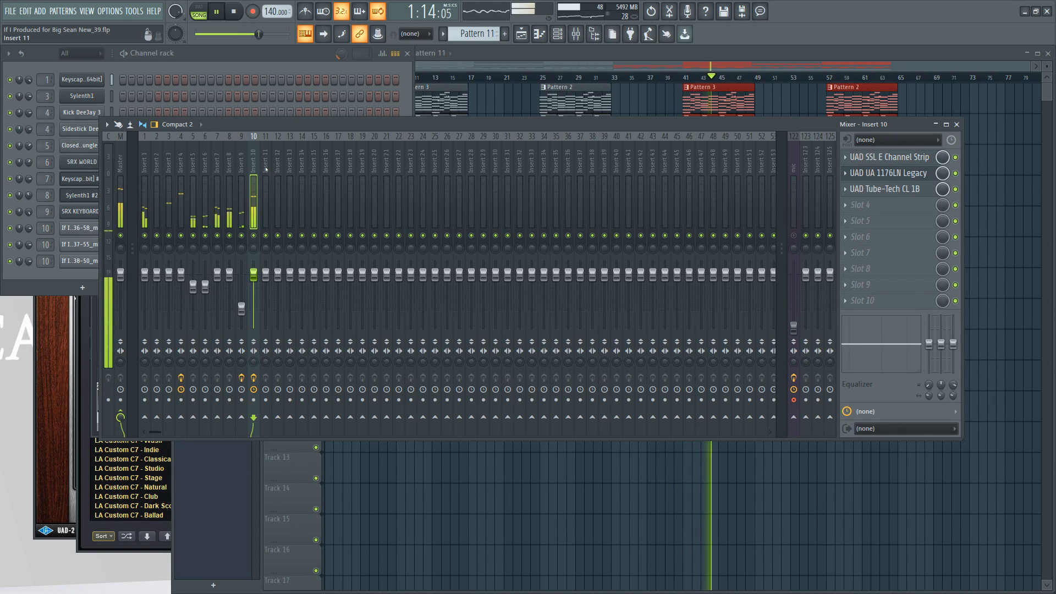
Load the UAD bx_digital V3 equaliser in the Master track's first effect slot.
{"action": "left_click", "coordinate": [234, 168]}
{"action": "left_click", "coordinate": [241, 168]}
{"action": "left_click_drag", "start_coordinate": [232, 167], "coordinate": [158, 174]}
{"action": "left_click", "coordinate": [157, 174]}
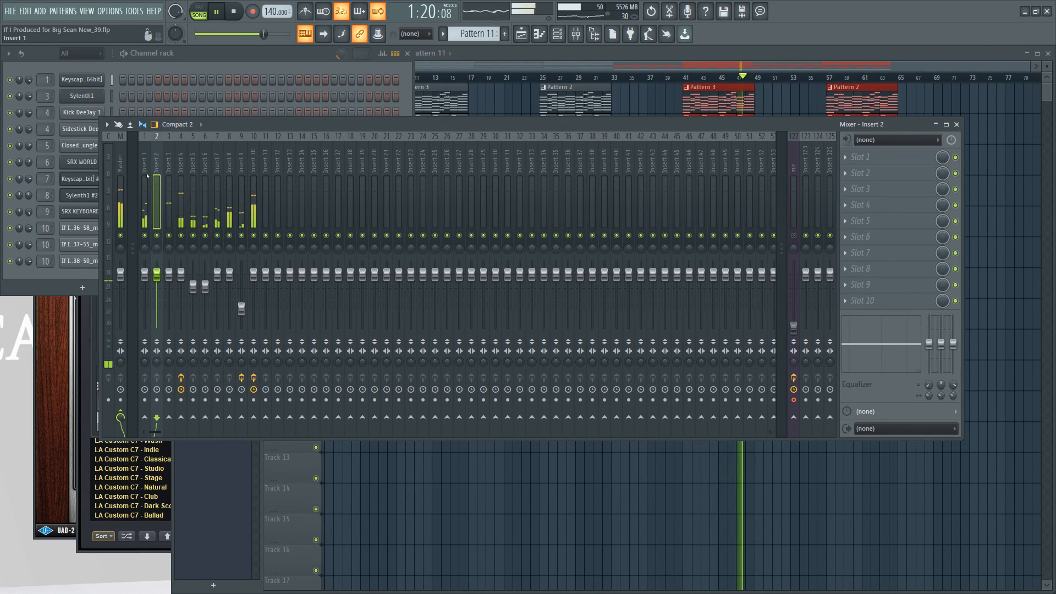
{"action": "left_click", "coordinate": [147, 177]}
{"action": "left_click", "coordinate": [120, 181]}
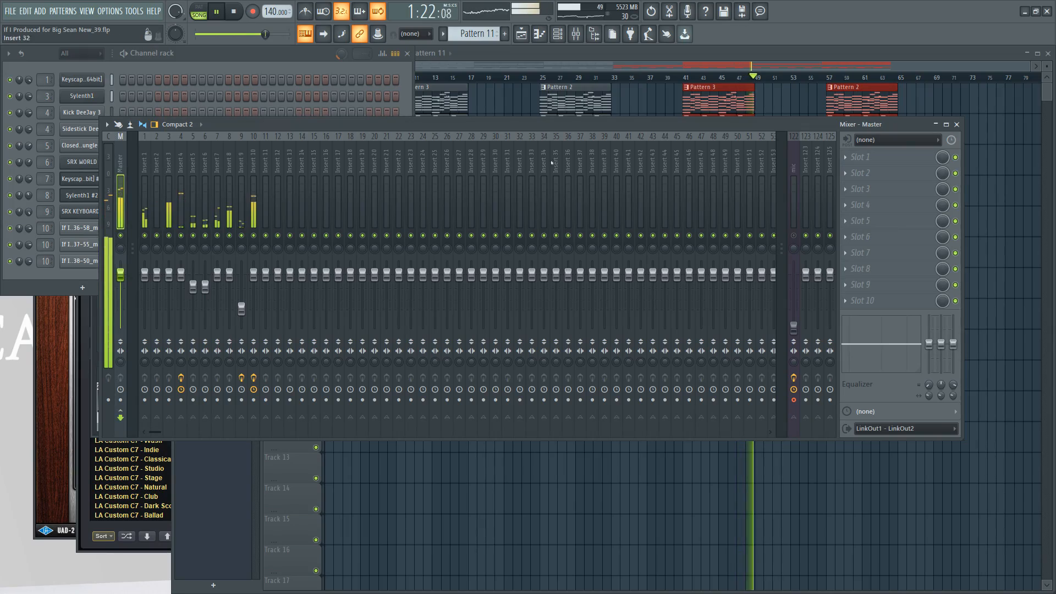
{"action": "left_click", "coordinate": [859, 158]}
{"action": "scroll", "coordinate": [506, 302], "scroll_direction": "down", "scroll_amount": 3}
{"action": "scroll", "coordinate": [502, 302], "scroll_direction": "up", "scroll_amount": 1}
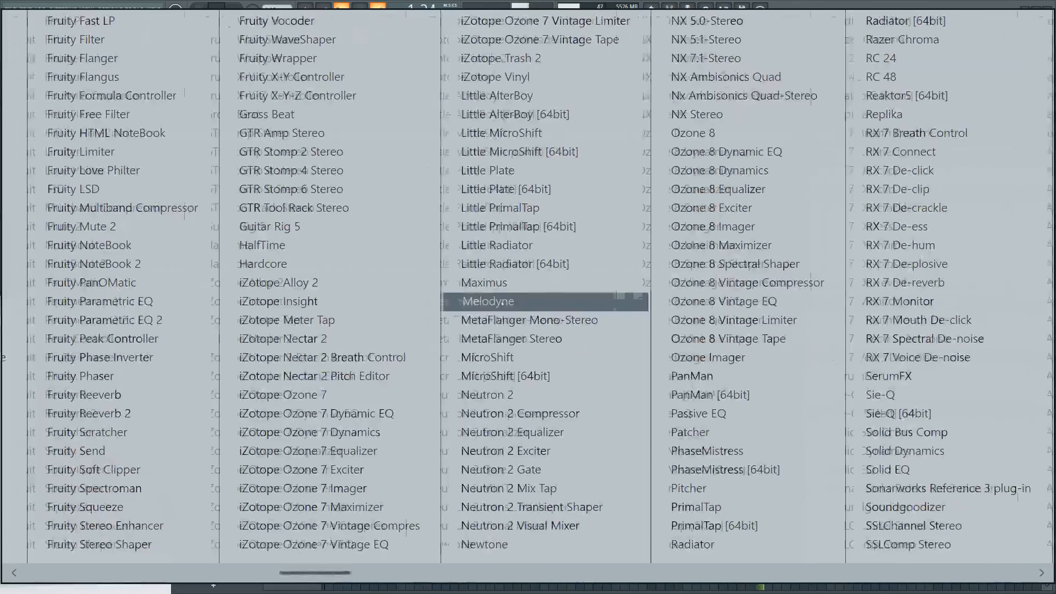
{"action": "scroll", "coordinate": [501, 302], "scroll_direction": "down", "scroll_amount": 4}
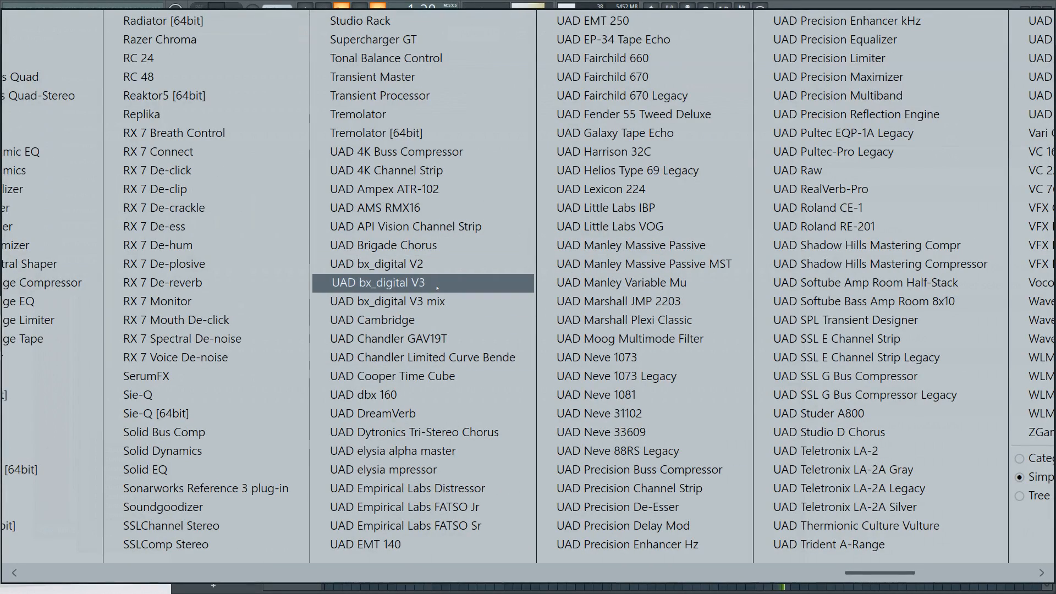
{"action": "left_click", "coordinate": [437, 287]}
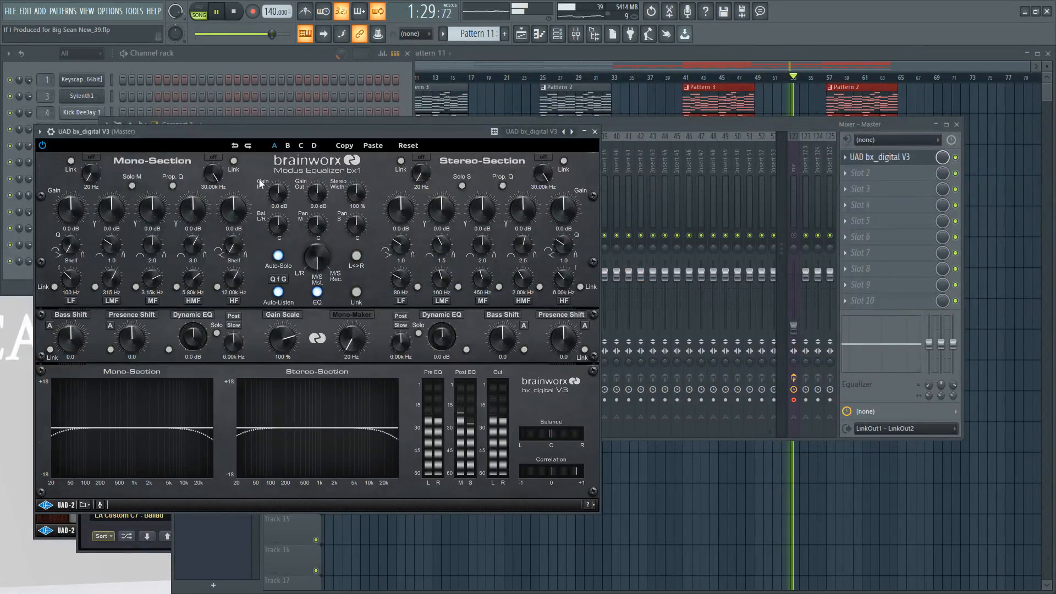
Set the mono section's EQ to LF +1.0 dB with Q 1.5, LMF -0.7 dB at 342 Hz, MF +0.7 dB and HF +0.4 dB.
{"action": "left_click", "coordinate": [131, 186]}
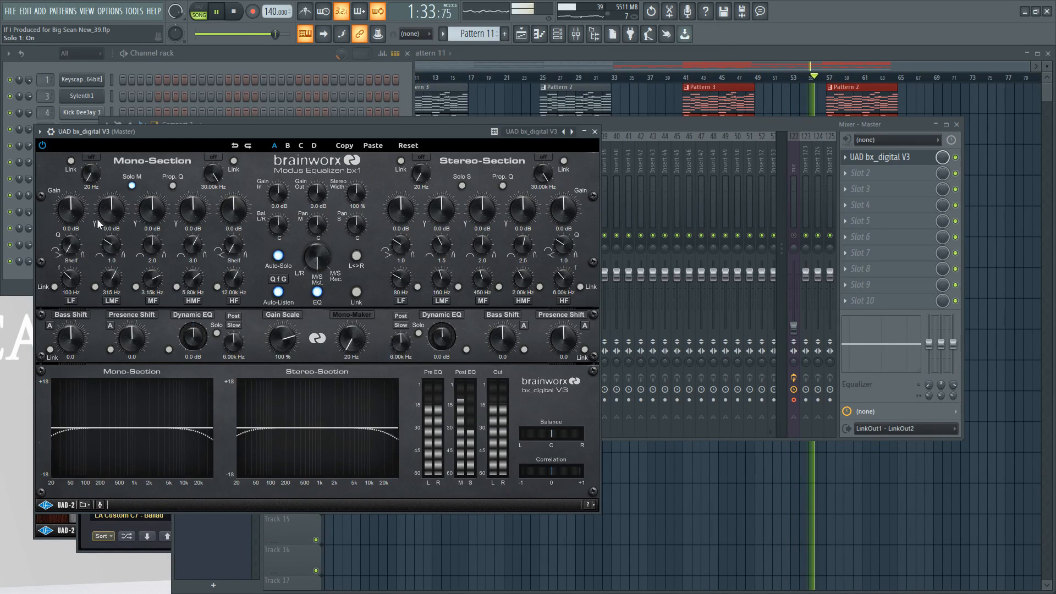
{"action": "left_click_drag", "start_coordinate": [71, 210], "coordinate": [70, 207]}
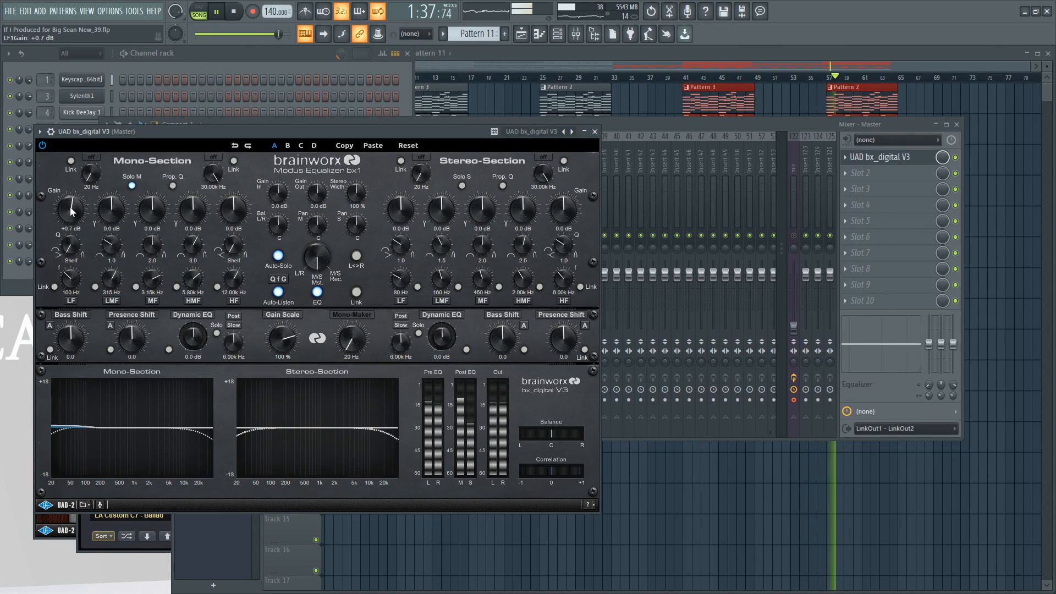
{"action": "left_click_drag", "start_coordinate": [71, 242], "coordinate": [68, 200]}
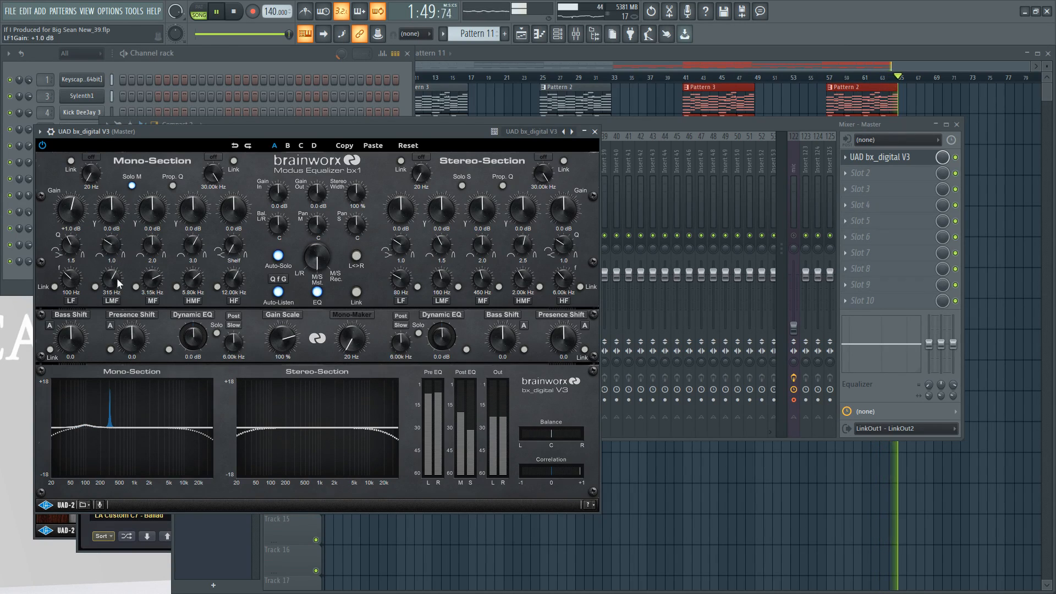
{"action": "left_click_drag", "start_coordinate": [117, 279], "coordinate": [118, 281]}
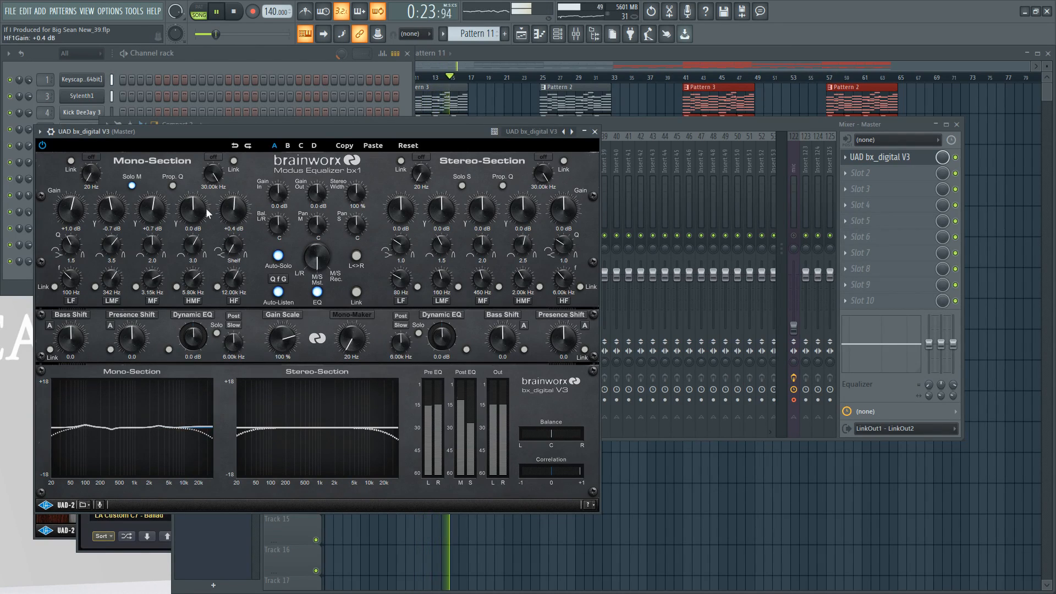
{"action": "left_click", "coordinate": [132, 186]}
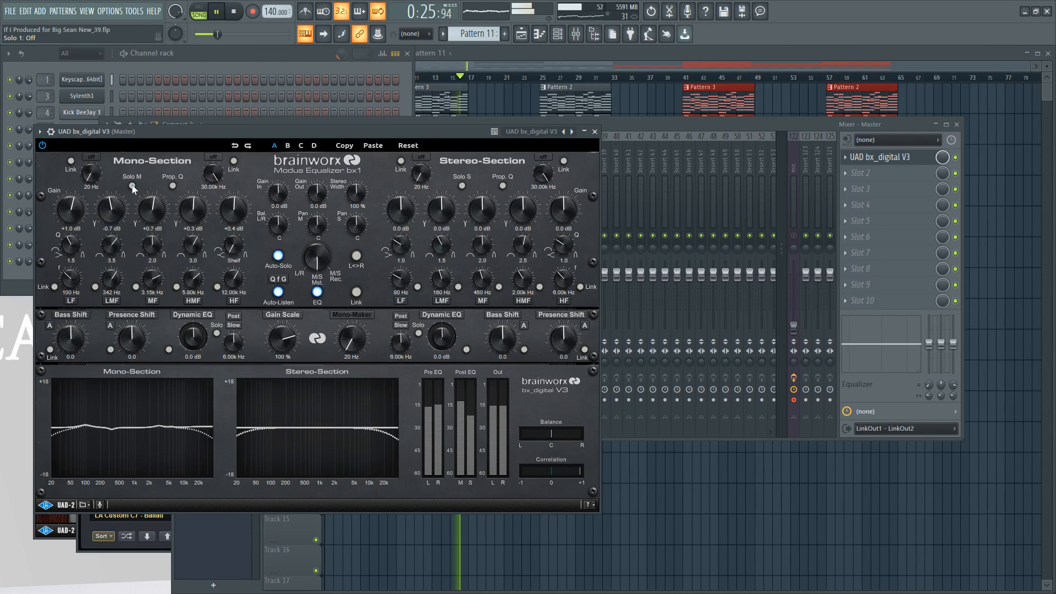
{"action": "left_click", "coordinate": [193, 213]}
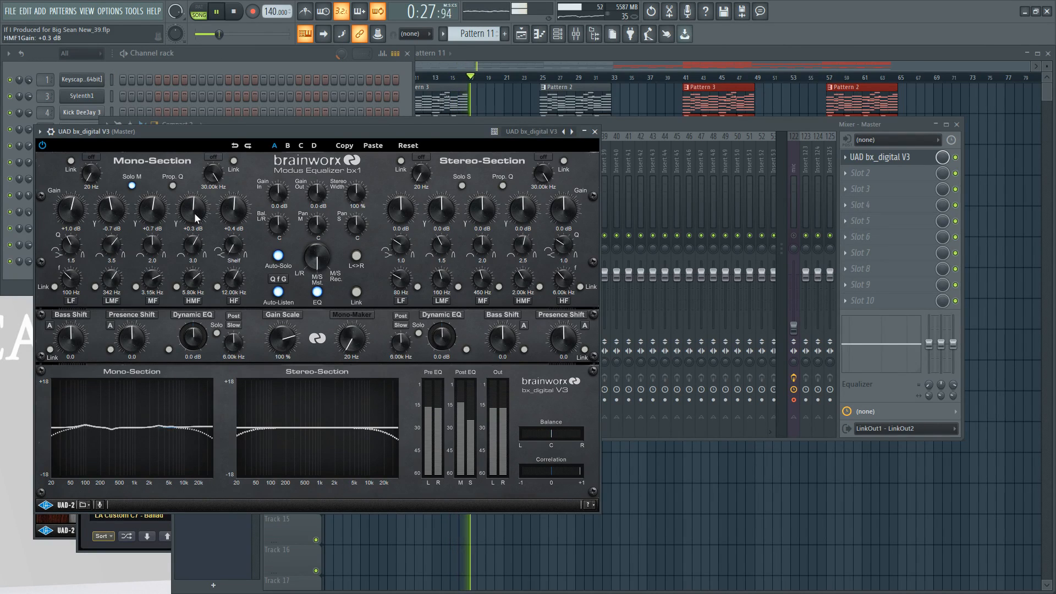
{"action": "scroll", "coordinate": [194, 213], "scroll_direction": "down", "scroll_amount": 3}
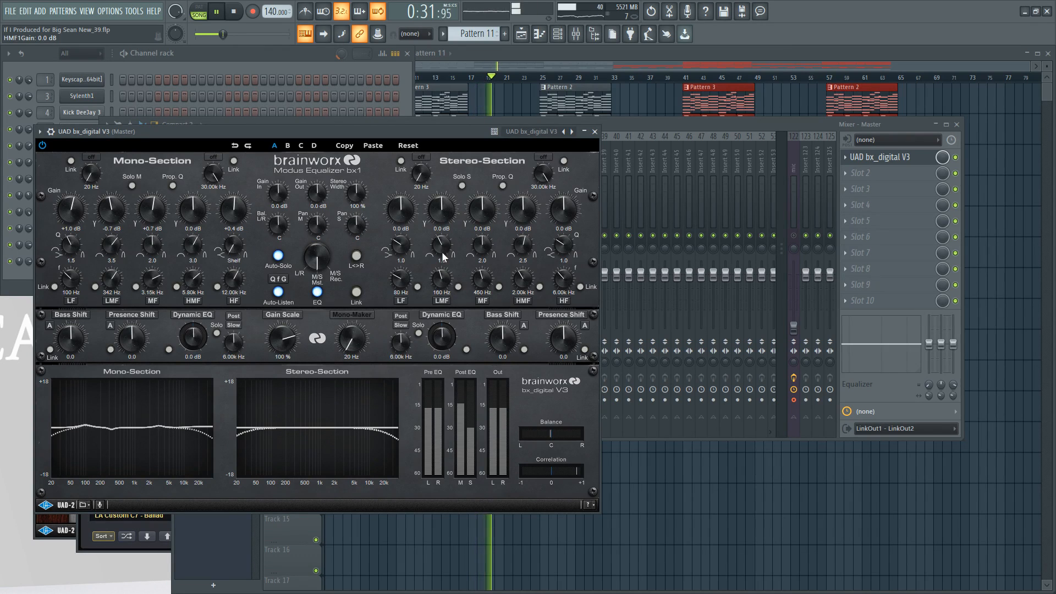
Boost the bx_digital's stereo section by 1.9 dB at 174 Hz in LMF and by 2.2 dB in MF.
{"action": "scroll", "coordinate": [443, 219], "scroll_direction": "up", "scroll_amount": 5}
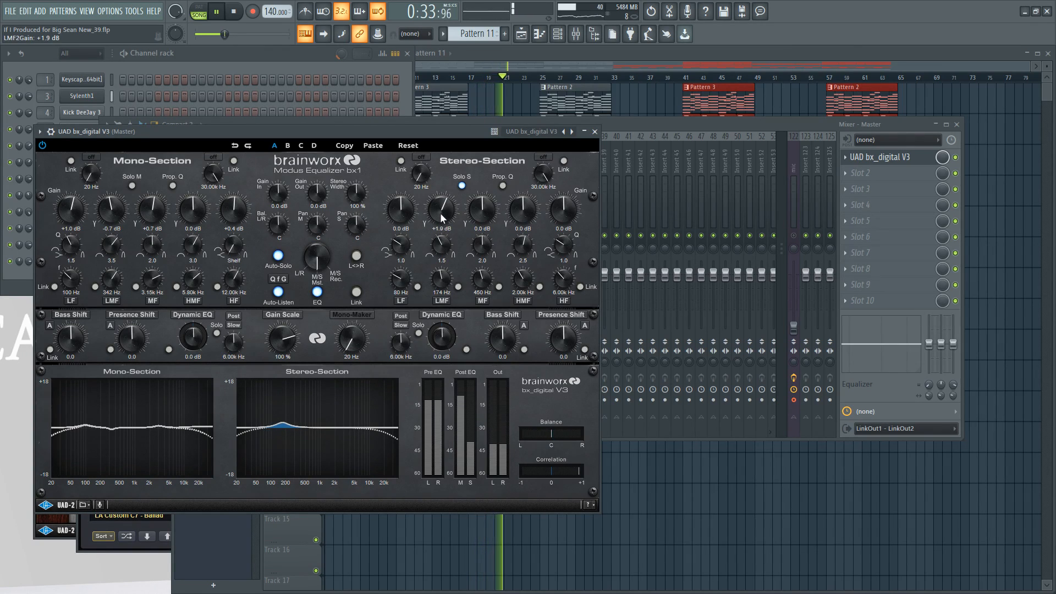
{"action": "left_click_drag", "start_coordinate": [481, 226], "coordinate": [484, 214]}
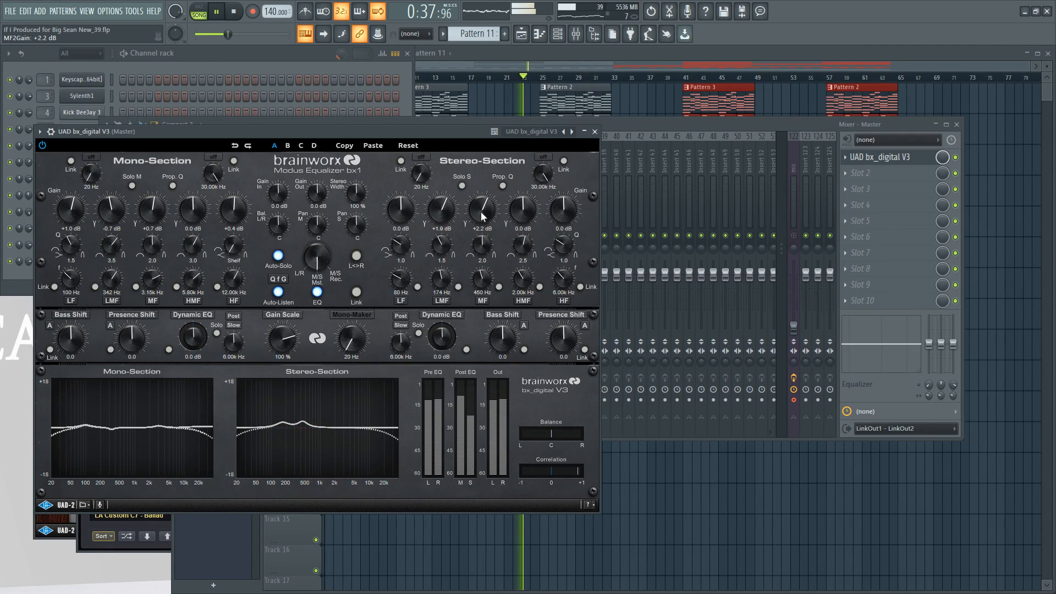
{"action": "left_click", "coordinate": [595, 132]}
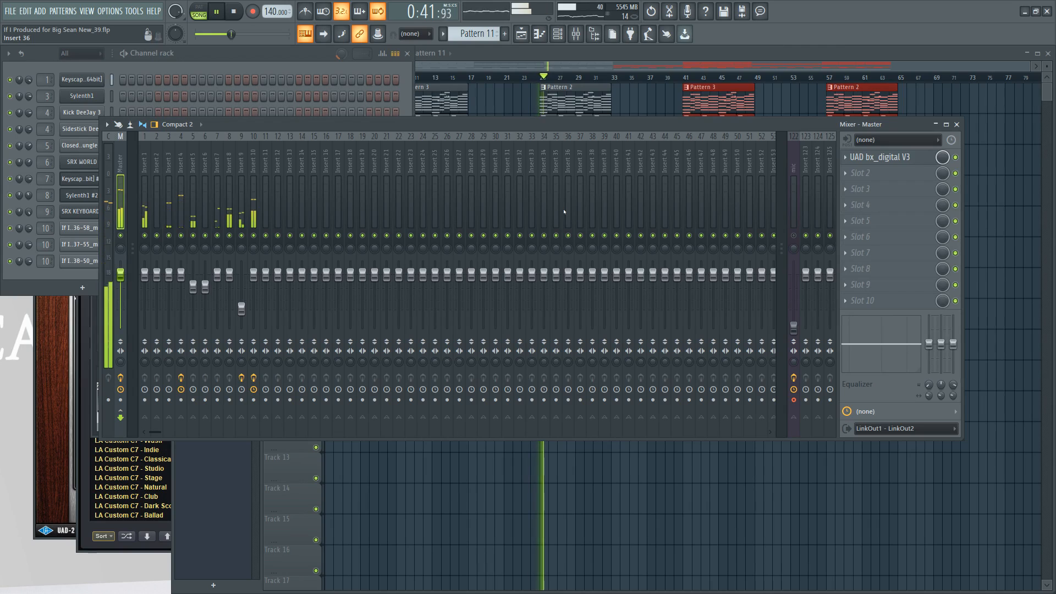
Load the Ozone 8 Imager in the Master track's second effect slot.
{"action": "left_click", "coordinate": [865, 173]}
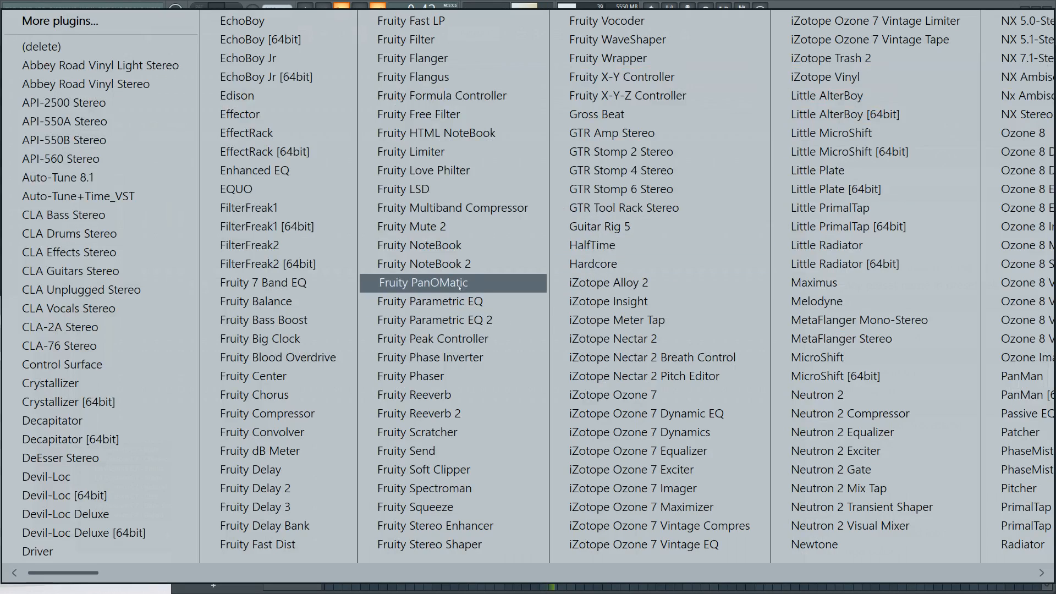
{"action": "scroll", "coordinate": [473, 374], "scroll_direction": "down", "scroll_amount": 6}
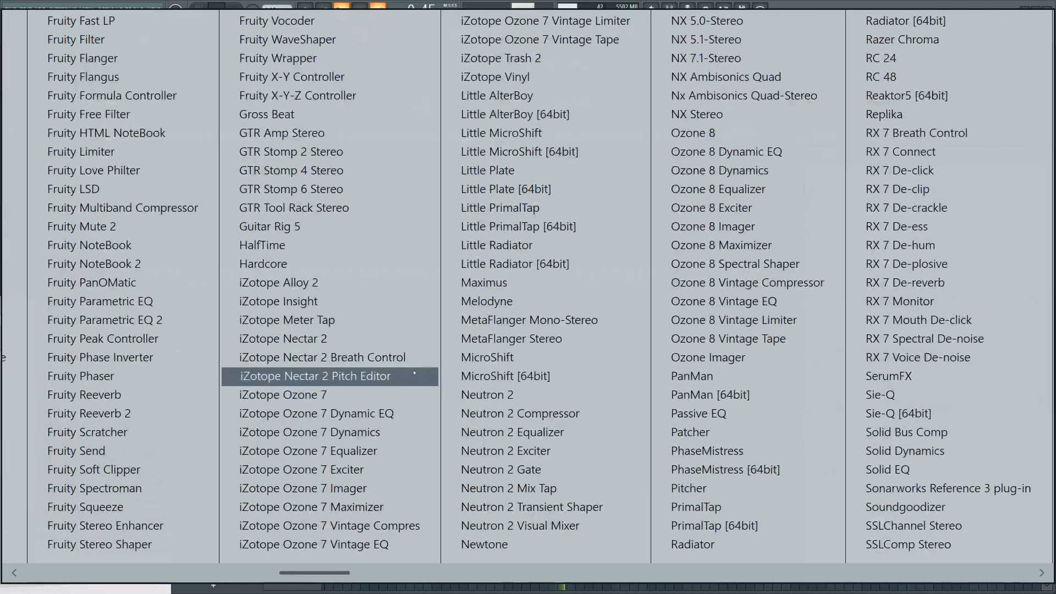
{"action": "scroll", "coordinate": [418, 220], "scroll_direction": "down", "scroll_amount": 1}
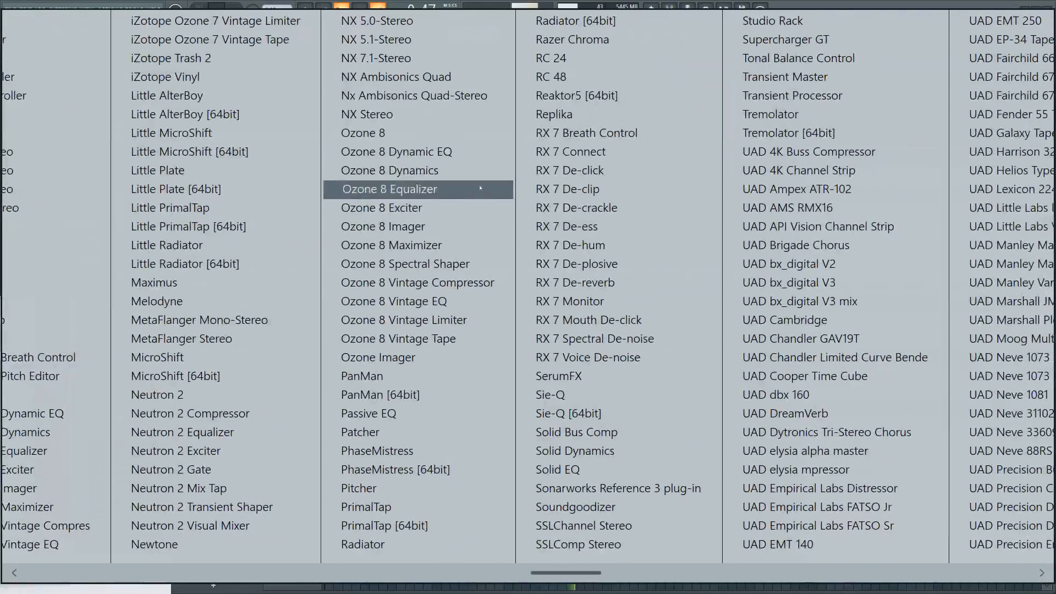
{"action": "left_click", "coordinate": [460, 225]}
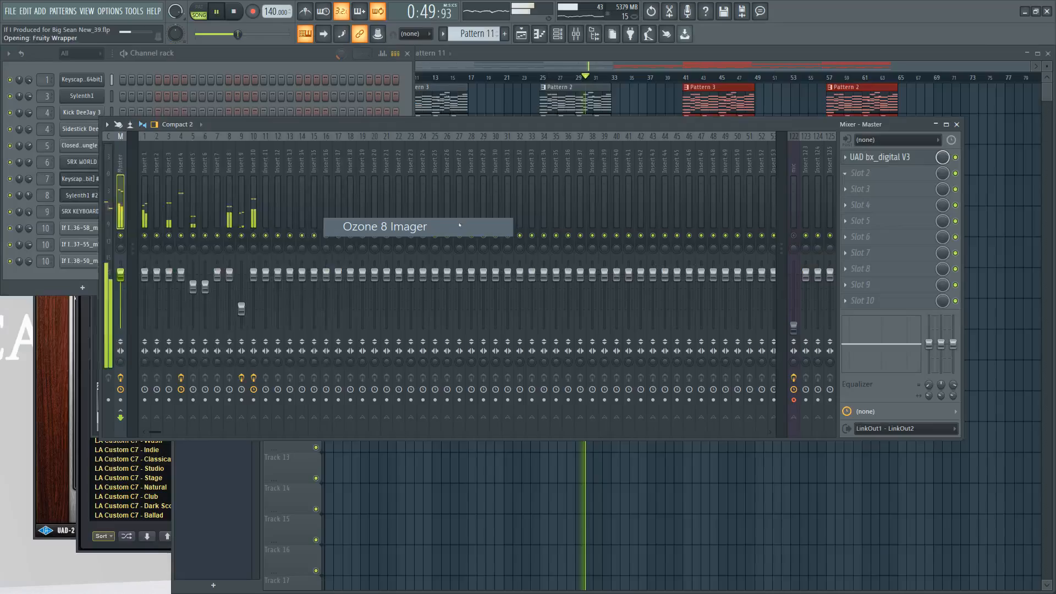
Link the Imager's bands, widen all four to 68.3, and check the correlation trace and spectrum views.
{"action": "left_click", "coordinate": [280, 262]}
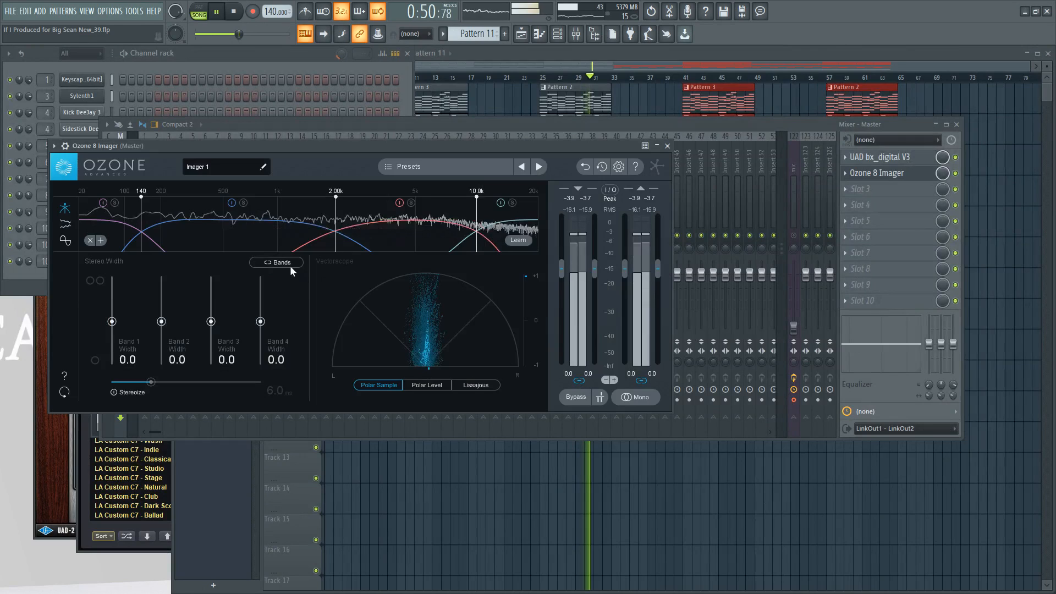
{"action": "left_click_drag", "start_coordinate": [261, 322], "coordinate": [260, 295]}
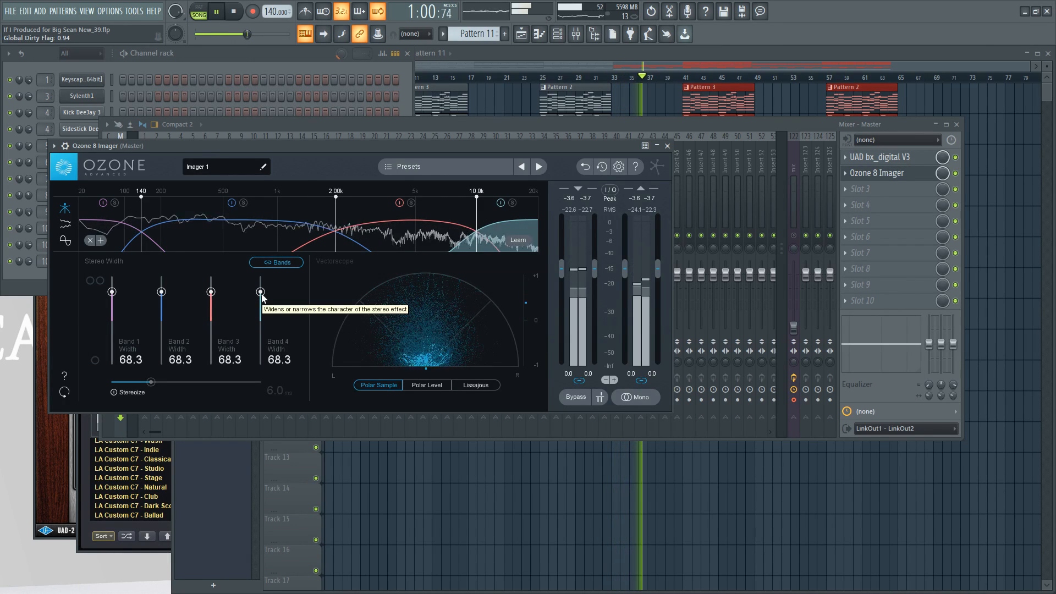
{"action": "left_click", "coordinate": [65, 241]}
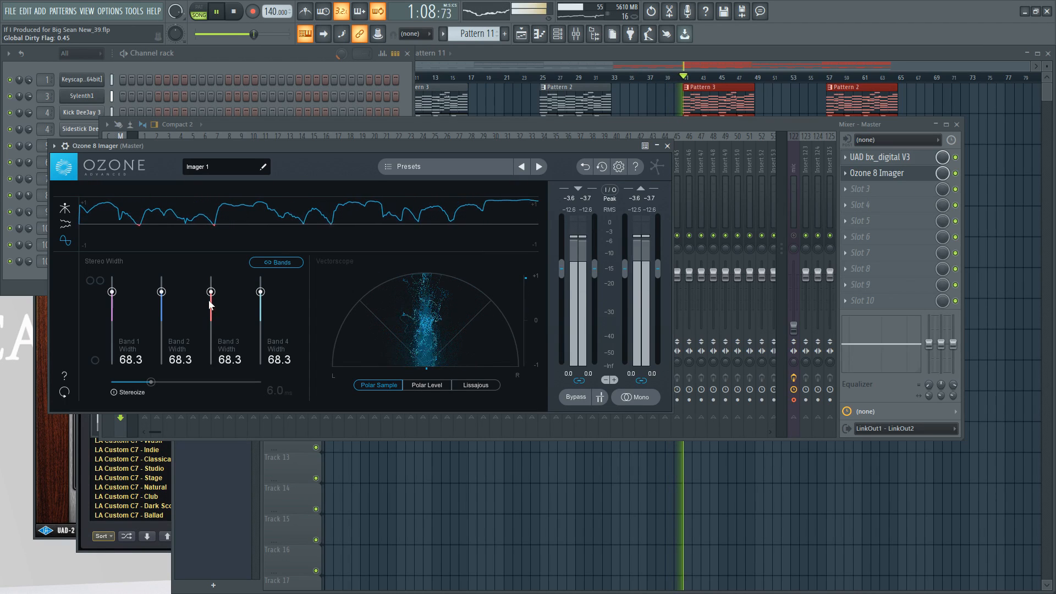
{"action": "left_click", "coordinate": [65, 210]}
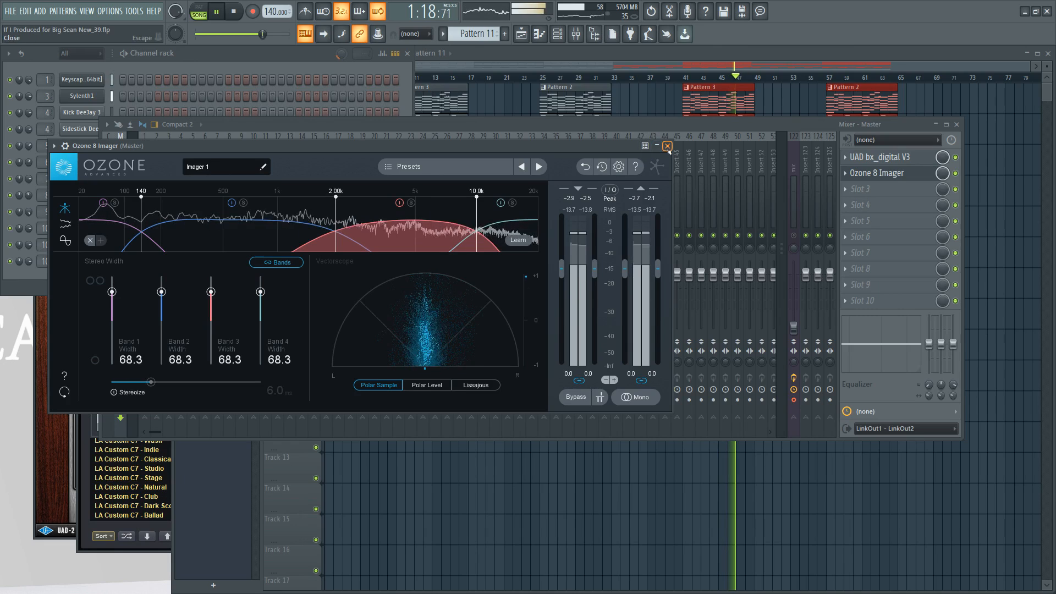
{"action": "left_click", "coordinate": [667, 146]}
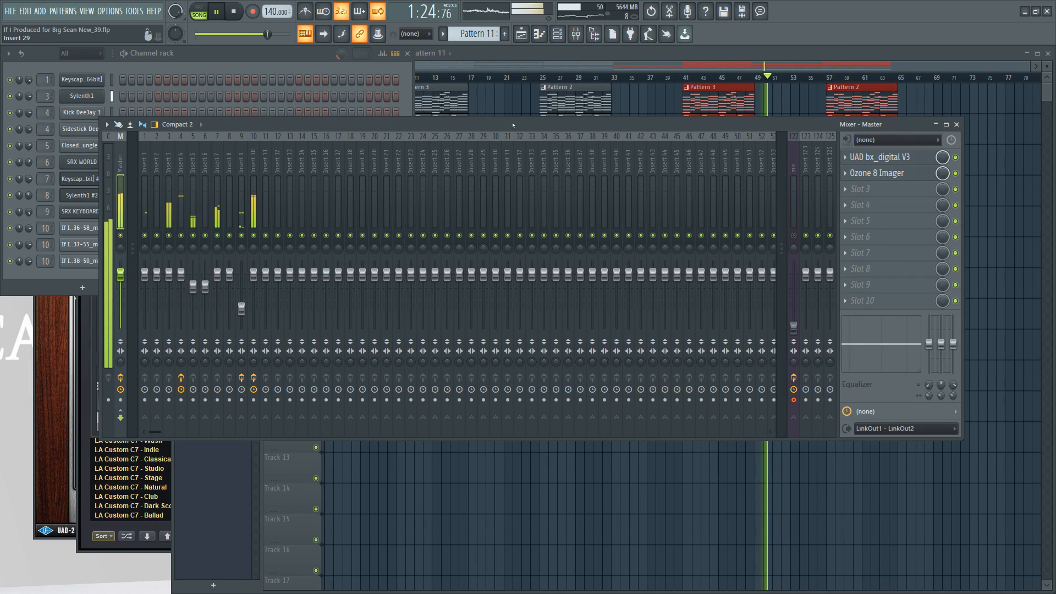
Set the Imager's linked band widths to 67.1, then unlink them and set Band 1 to 20.3 and Band 2 to 41.8.
{"action": "left_click", "coordinate": [902, 175]}
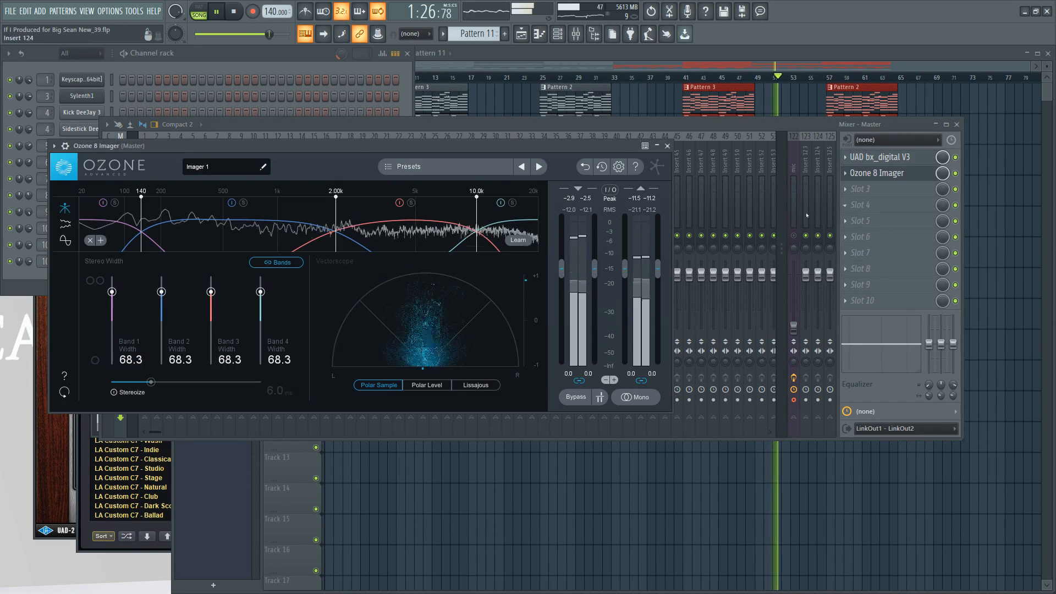
{"action": "left_click_drag", "start_coordinate": [111, 315], "coordinate": [112, 308]}
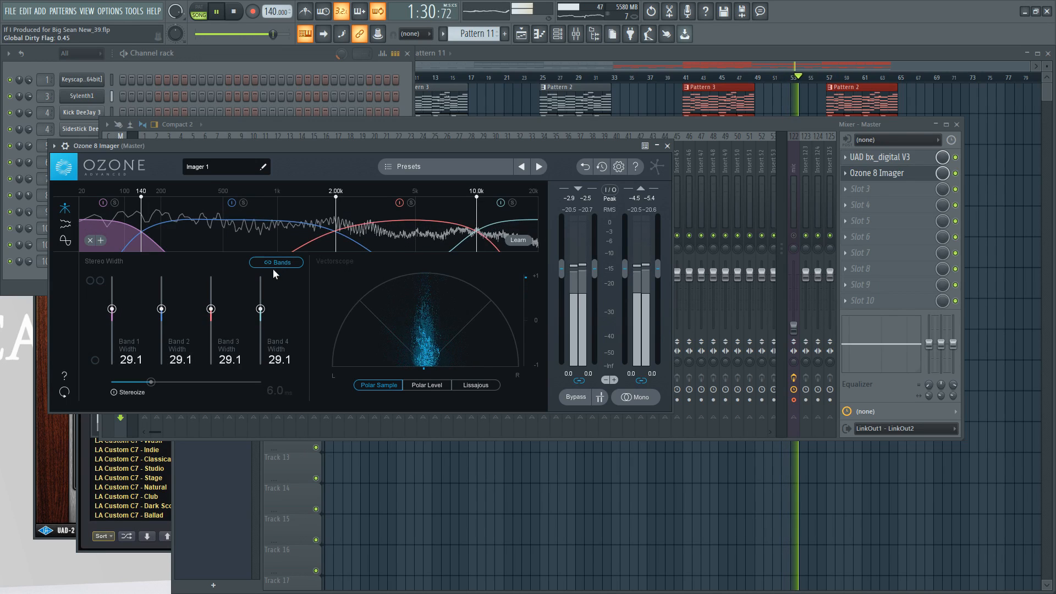
{"action": "left_click_drag", "start_coordinate": [260, 309], "coordinate": [259, 293]}
{"action": "left_click", "coordinate": [273, 263]}
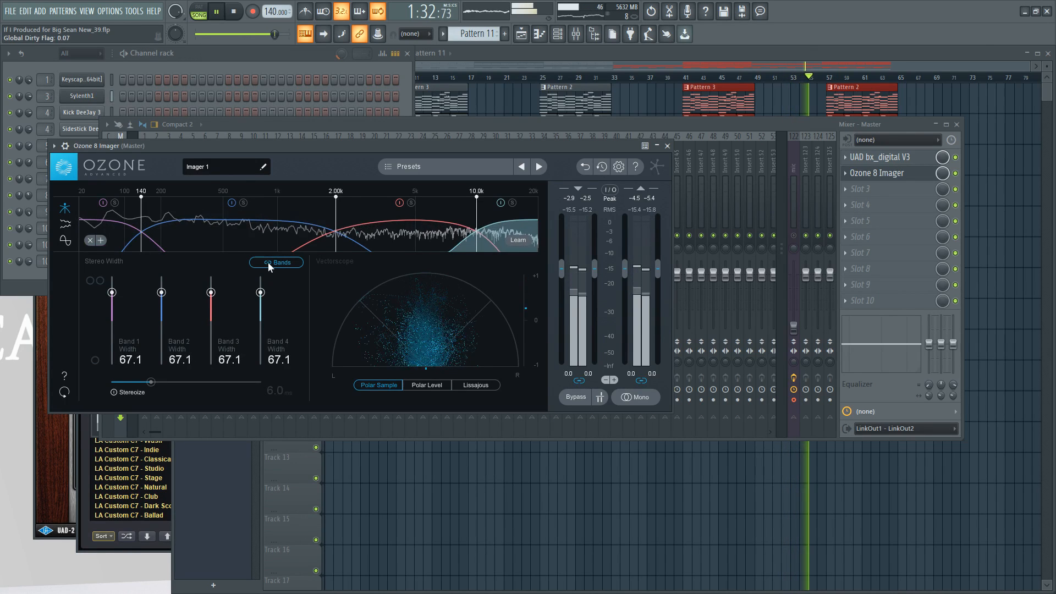
{"action": "left_click_drag", "start_coordinate": [111, 292], "coordinate": [162, 303]}
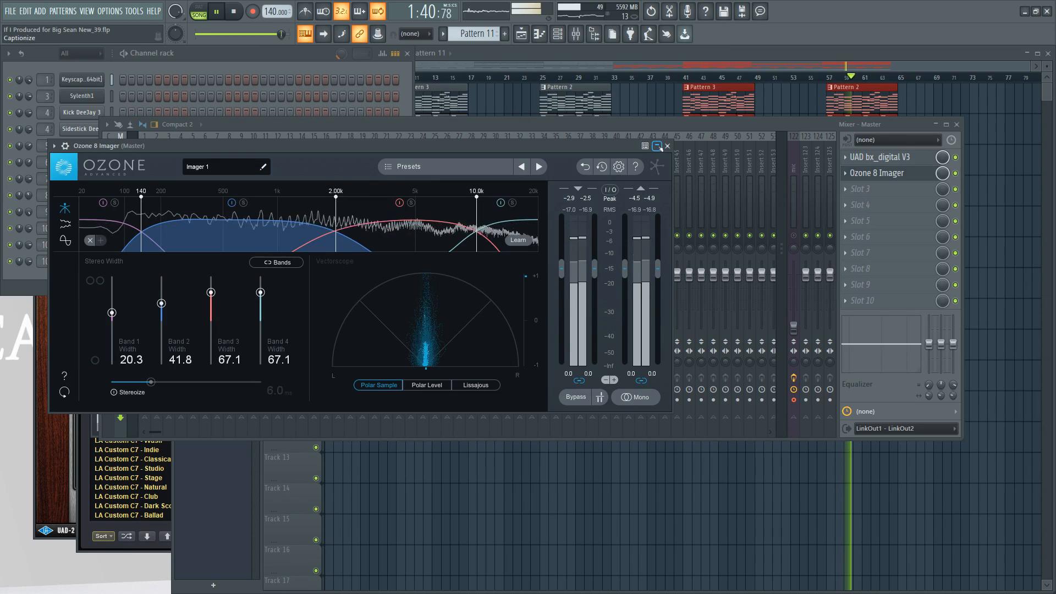
{"action": "left_click", "coordinate": [667, 145]}
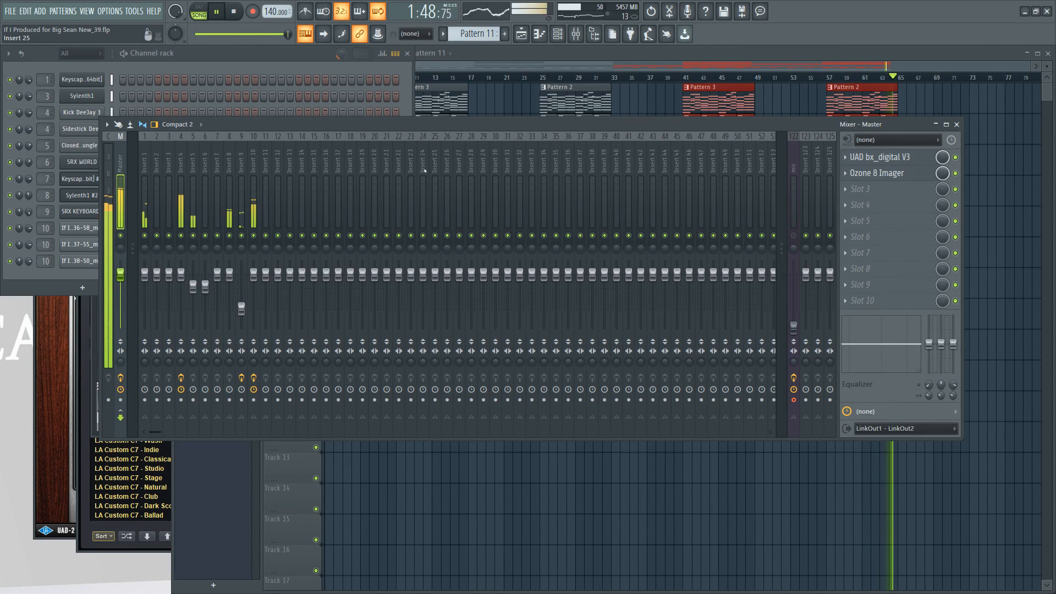
Load the UAD Shadow Hills Mastering Compressor in the Master track's third effect slot.
{"action": "left_click", "coordinate": [183, 172]}
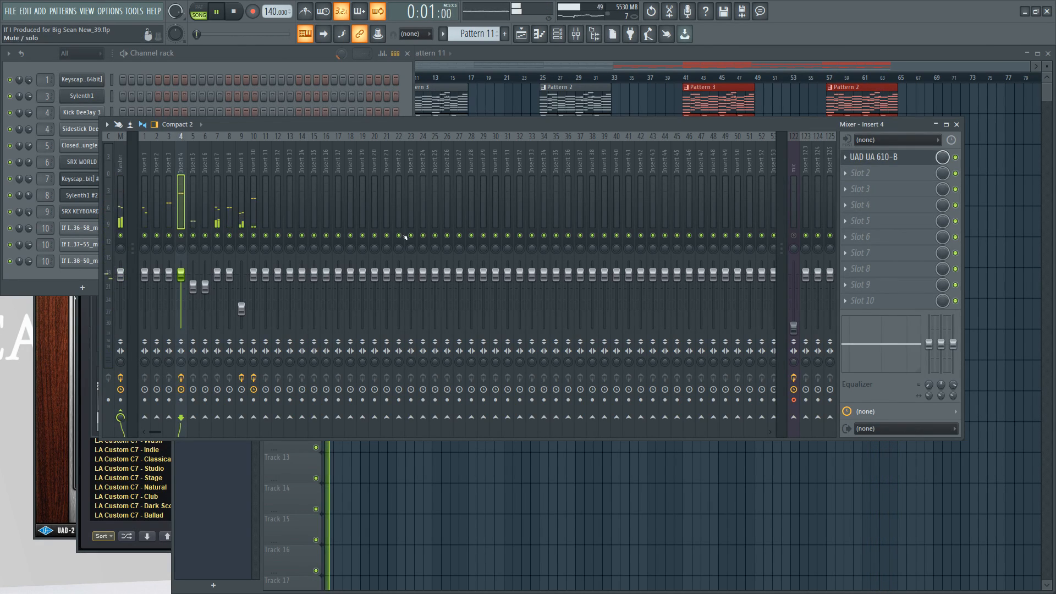
{"action": "left_click", "coordinate": [119, 171]}
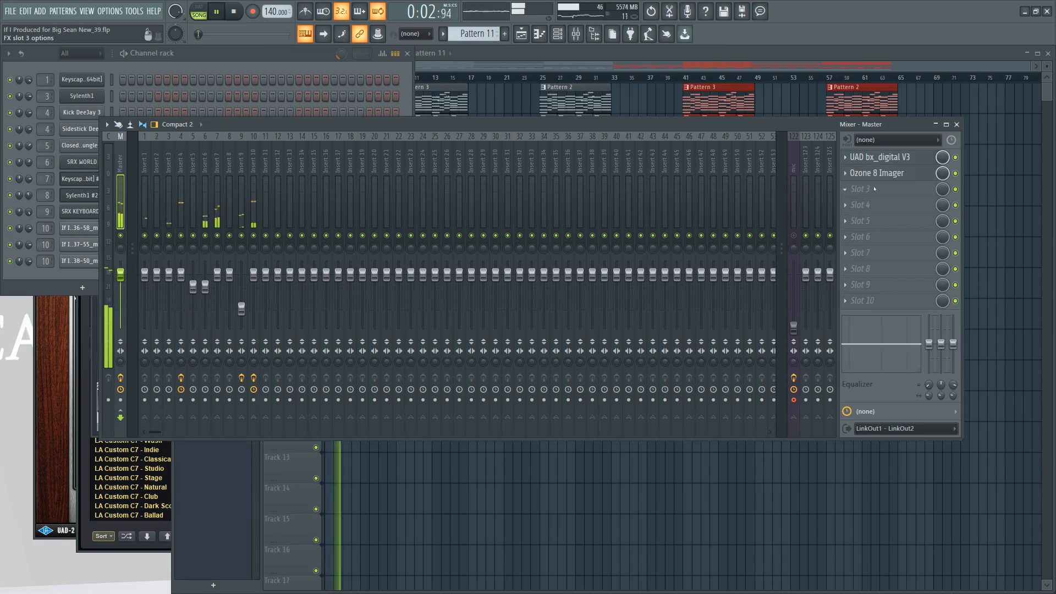
{"action": "left_click", "coordinate": [874, 189]}
{"action": "scroll", "coordinate": [726, 245], "scroll_direction": "down", "scroll_amount": 10}
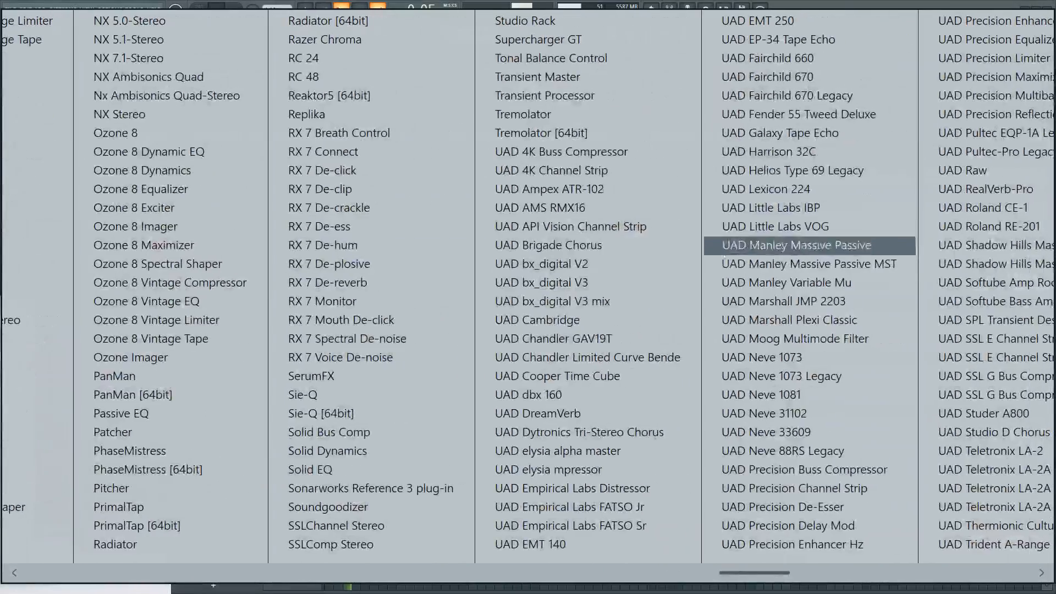
{"action": "scroll", "coordinate": [726, 245], "scroll_direction": "down", "scroll_amount": 5}
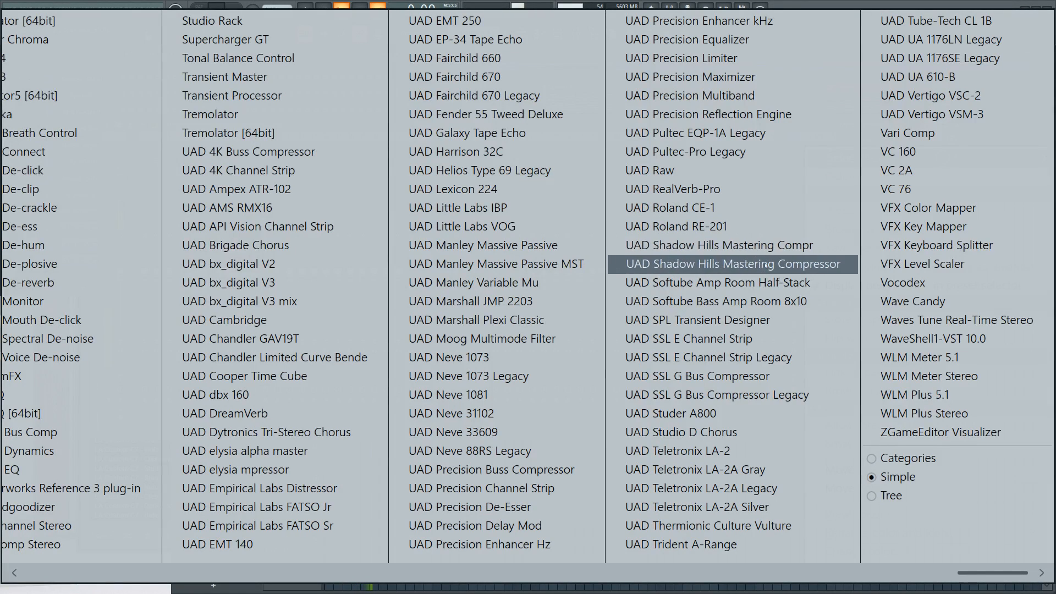
{"action": "left_click", "coordinate": [766, 265]}
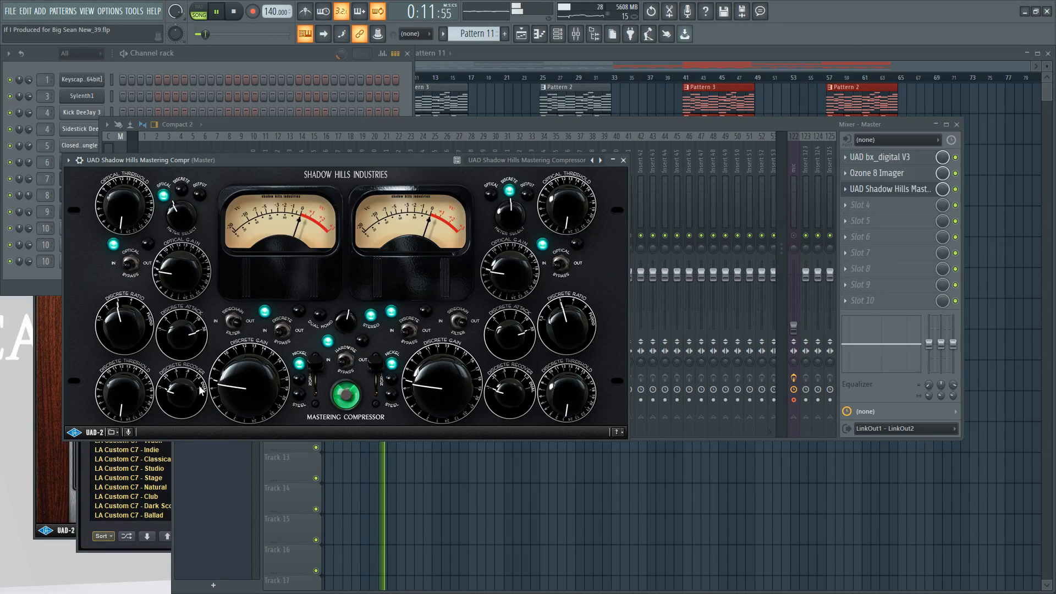
Set the Shadow Hills compressor's first-channel discrete threshold to 7 and discrete gain to 8, and close the plugin.
{"action": "left_click_drag", "start_coordinate": [121, 382], "coordinate": [118, 362]}
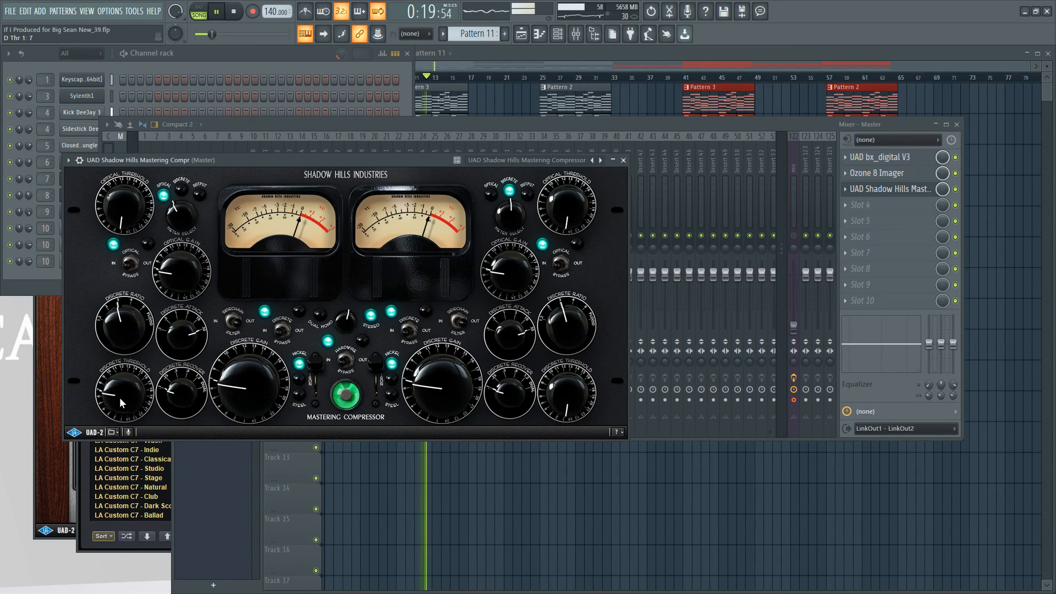
{"action": "left_click_drag", "start_coordinate": [228, 389], "coordinate": [229, 380]}
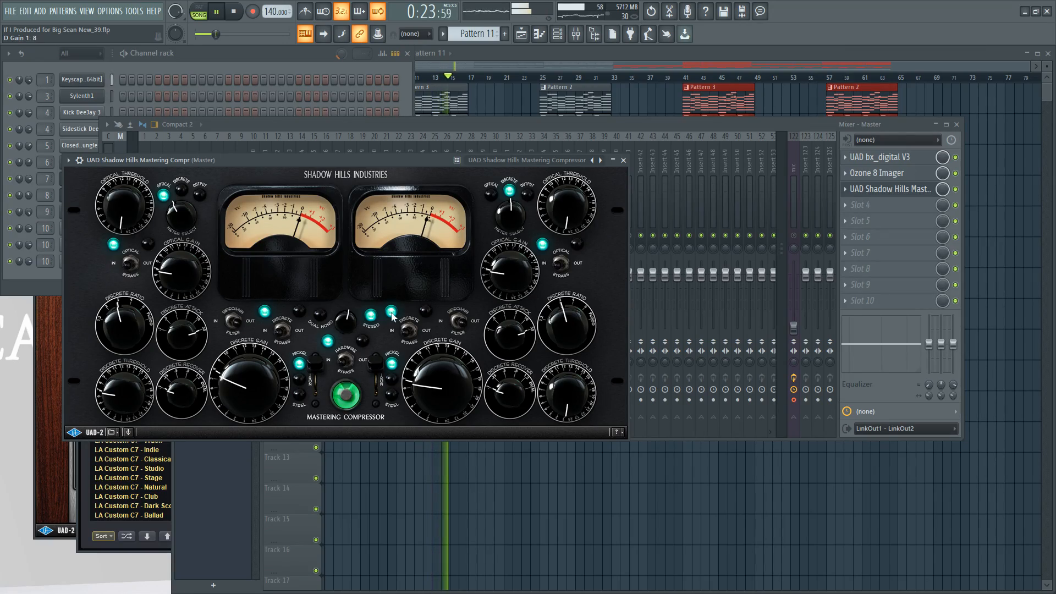
{"action": "left_click", "coordinate": [624, 161]}
Load the UAD Precision Limiter in the Master track's fourth effect slot and set its input to 2.70 dB.
{"action": "left_click", "coordinate": [909, 207]}
{"action": "scroll", "coordinate": [720, 241], "scroll_direction": "down", "scroll_amount": 10}
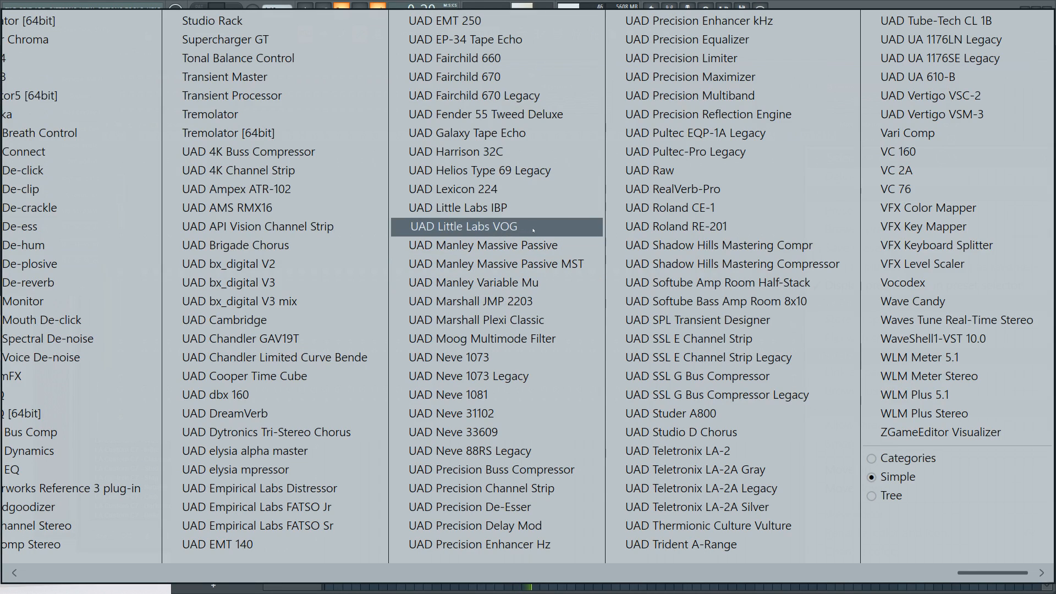
{"action": "left_click", "coordinate": [716, 59]}
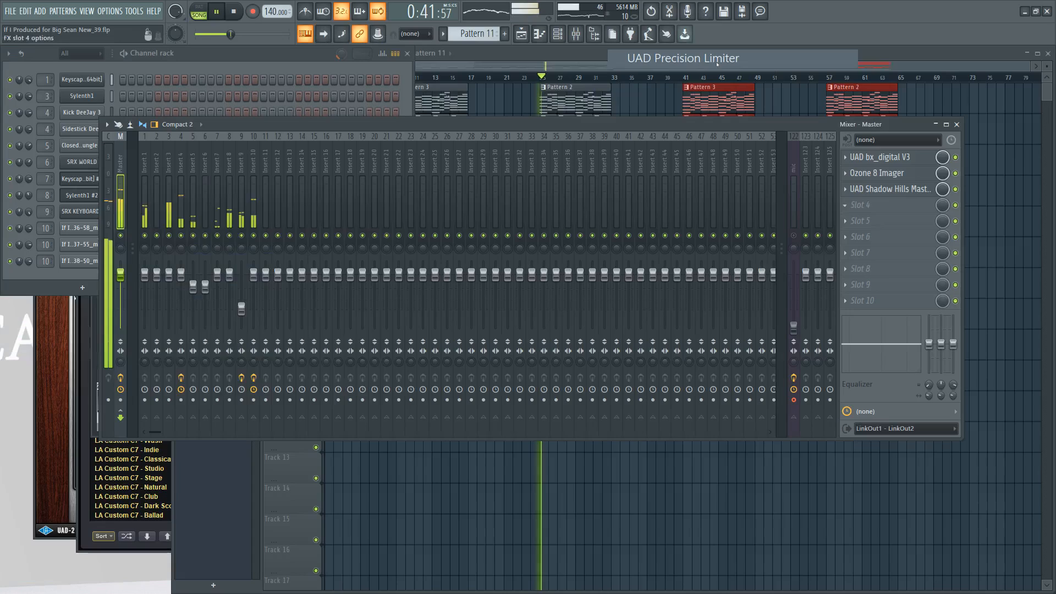
{"action": "left_click_drag", "start_coordinate": [127, 207], "coordinate": [127, 207]}
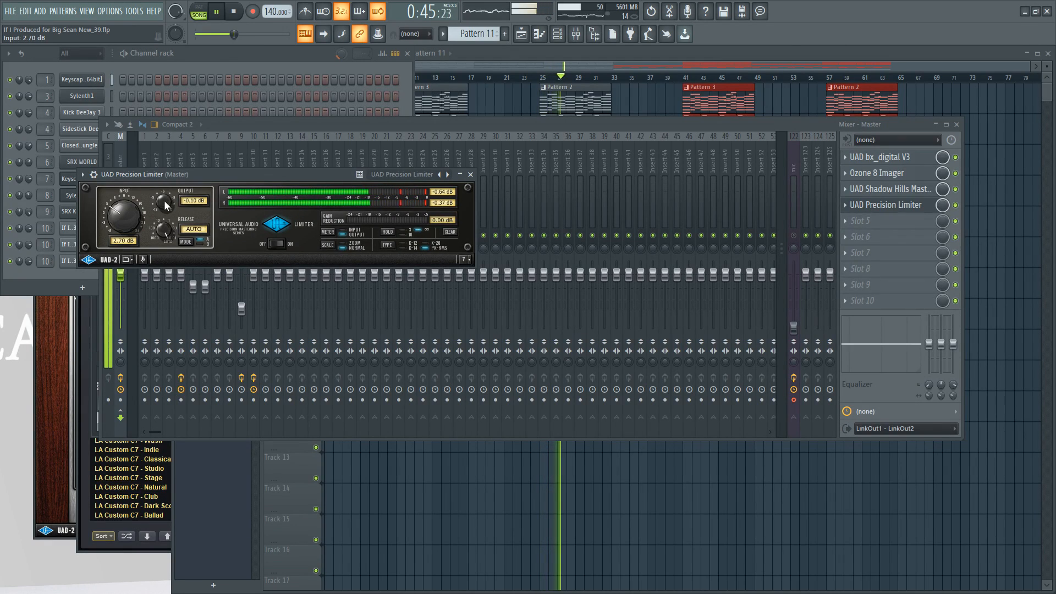
{"action": "left_click", "coordinate": [471, 175]}
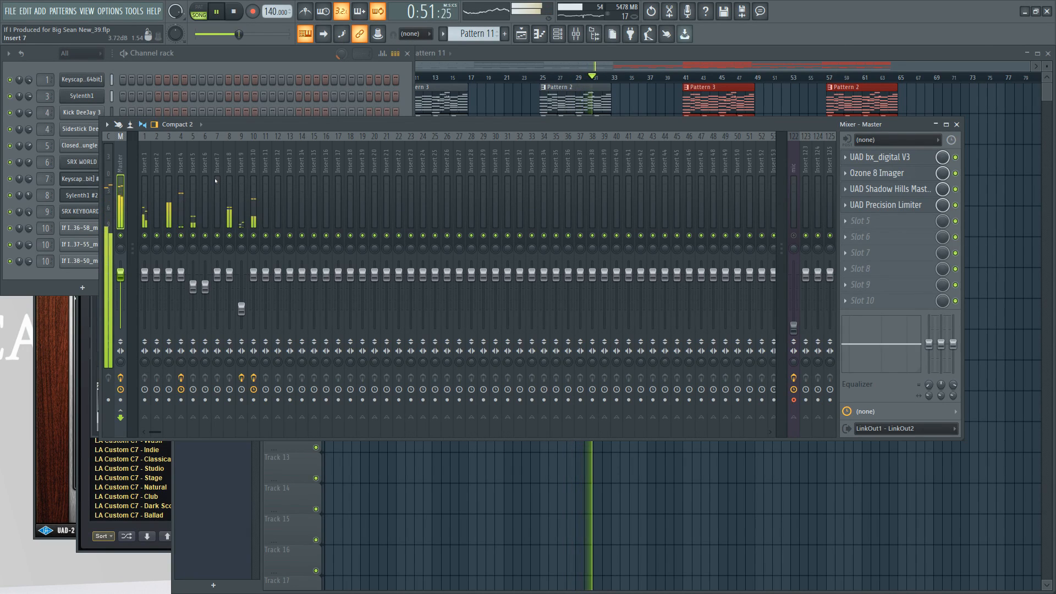
Rename mixer track Insert 11 as "reverb".
{"action": "left_click", "coordinate": [252, 175]}
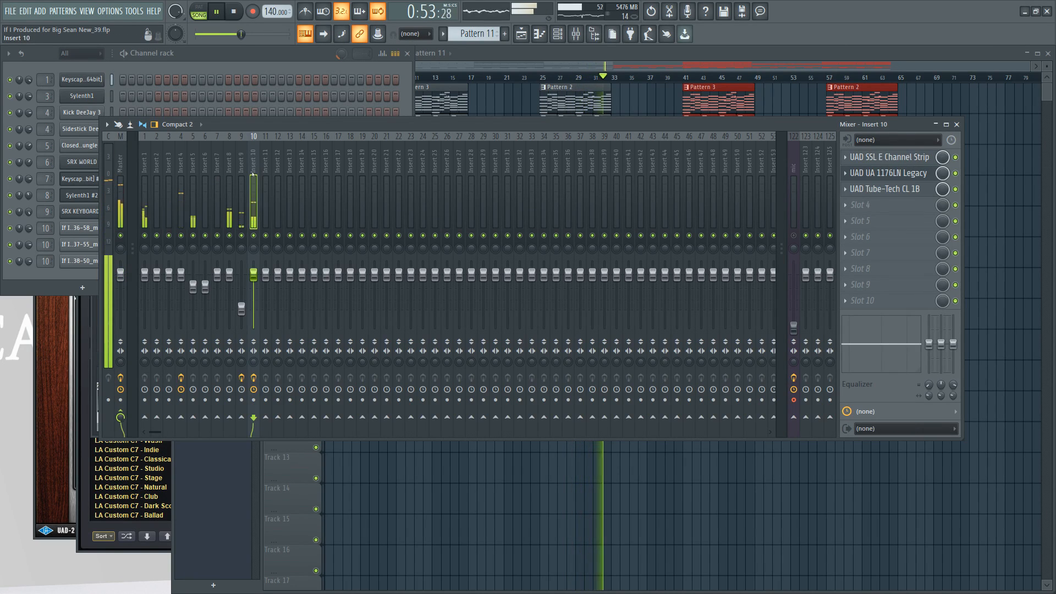
{"action": "left_click", "coordinate": [265, 175]}
{"action": "right_click", "coordinate": [267, 131]}
{"action": "left_click", "coordinate": [307, 157]}
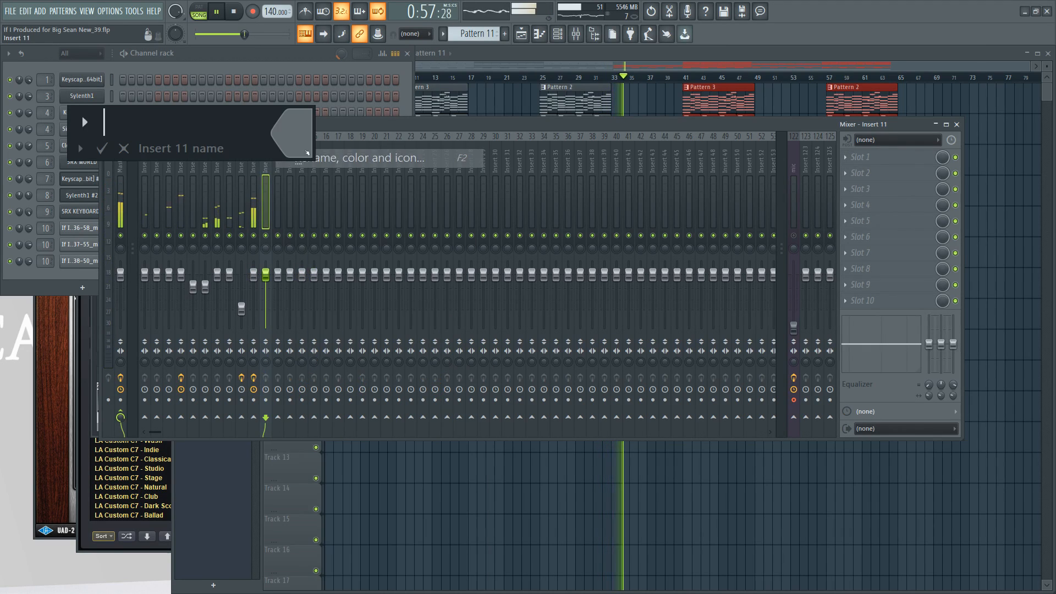
{"action": "type", "text": "reverb"}
{"action": "key", "text": "Return"}
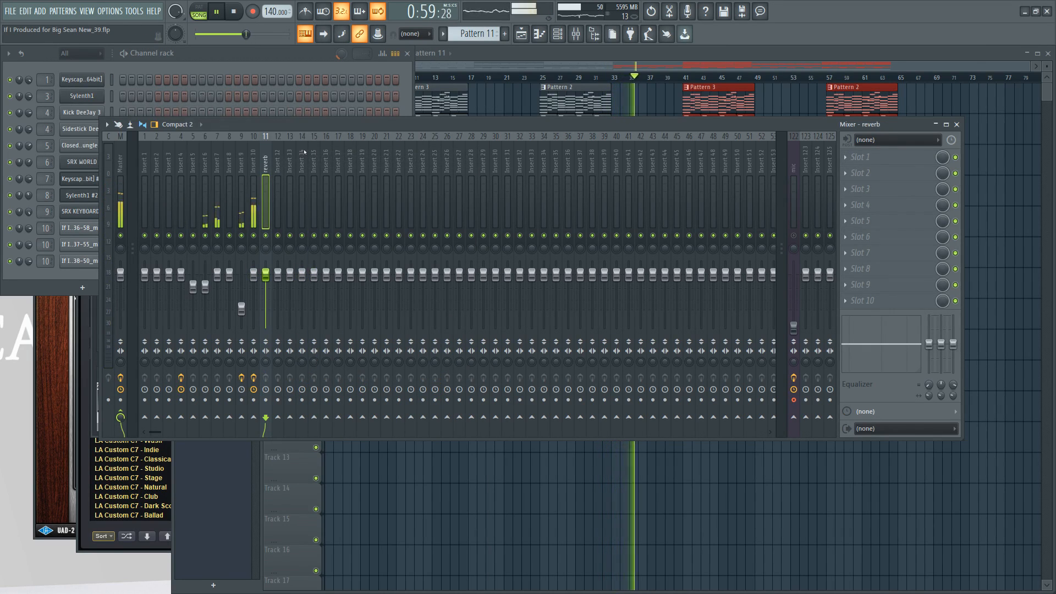
Load UAD DreamVerb in the reverb track's first effect slot and close its window.
{"action": "left_click", "coordinate": [845, 158]}
{"action": "scroll", "coordinate": [589, 258], "scroll_direction": "down", "scroll_amount": 5}
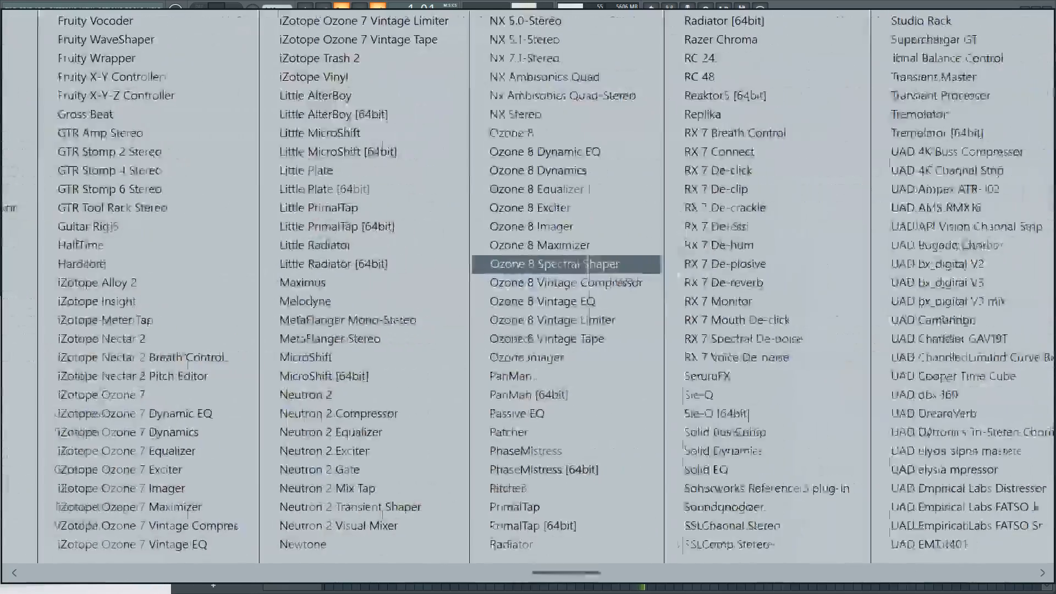
{"action": "scroll", "coordinate": [586, 265], "scroll_direction": "down", "scroll_amount": 4}
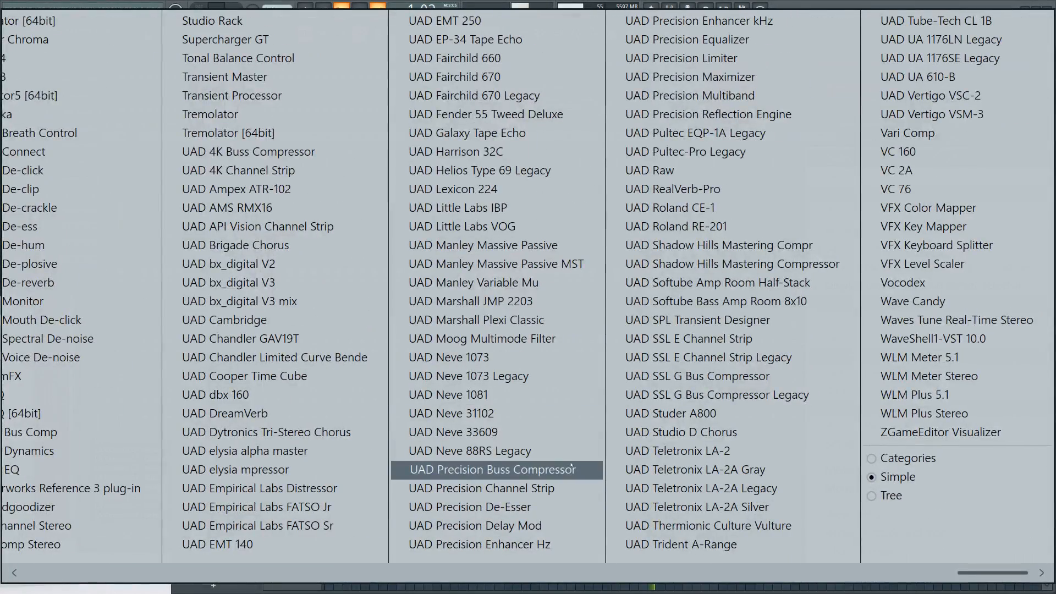
{"action": "left_click", "coordinate": [303, 414]}
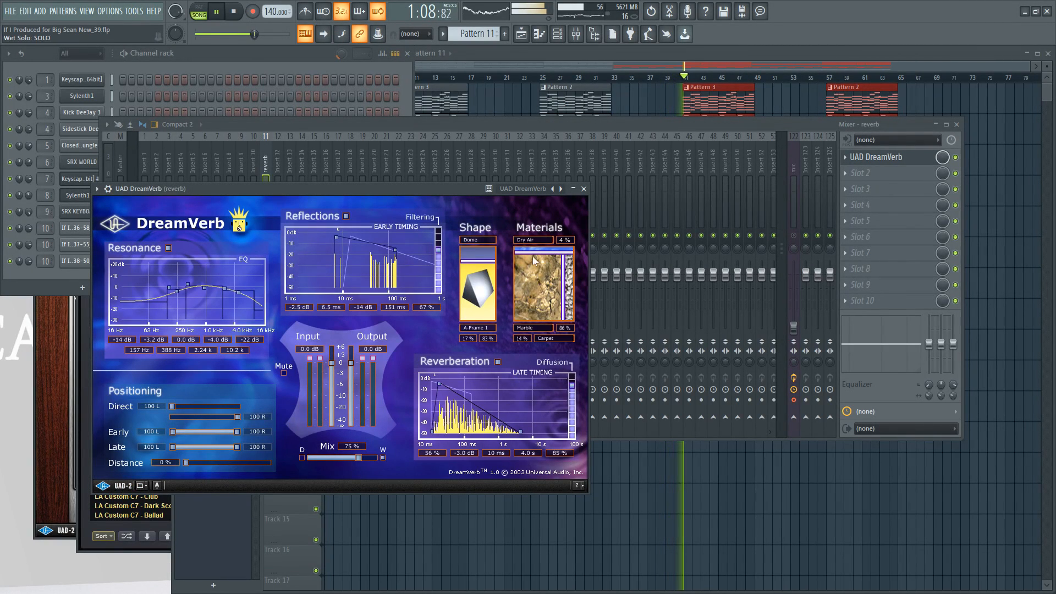
{"action": "left_click", "coordinate": [584, 193]}
Send Insert 10 to the reverb track at 36% and Insert 1 at 21%.
{"action": "left_click", "coordinate": [254, 404]}
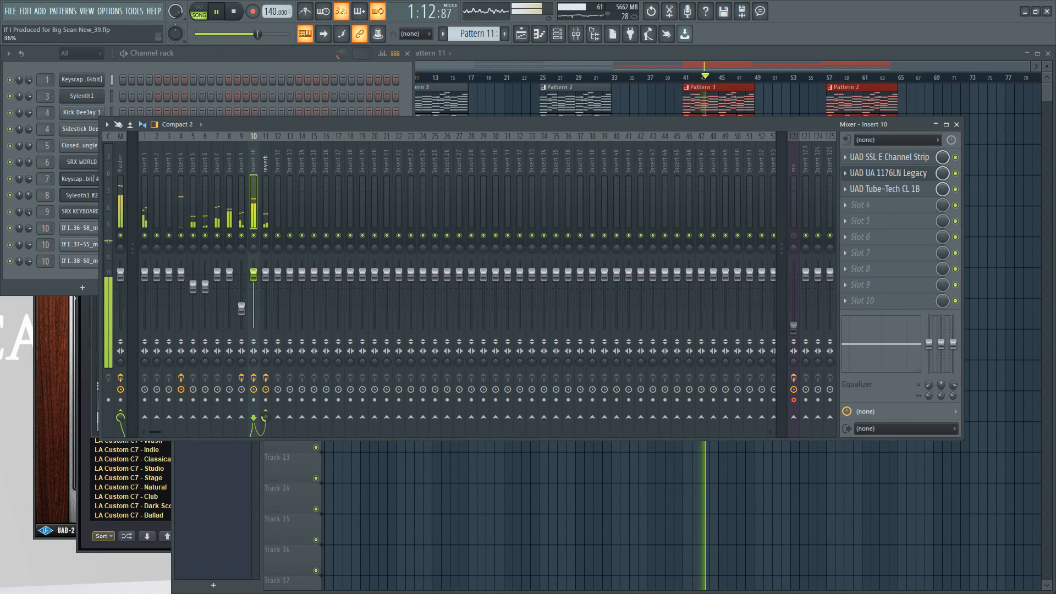
{"action": "left_click", "coordinate": [145, 205]}
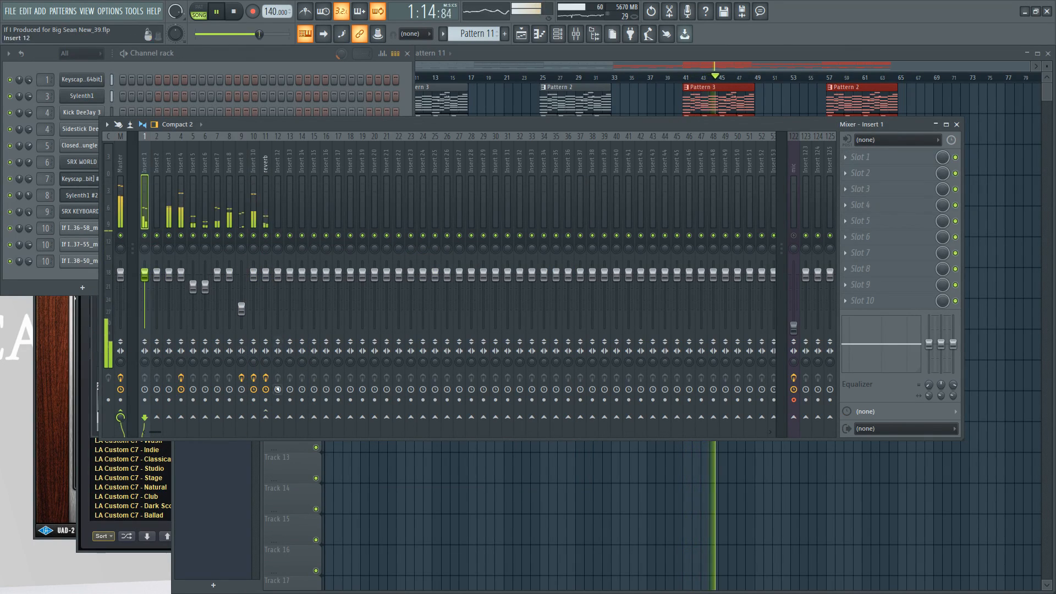
{"action": "left_click", "coordinate": [266, 417]}
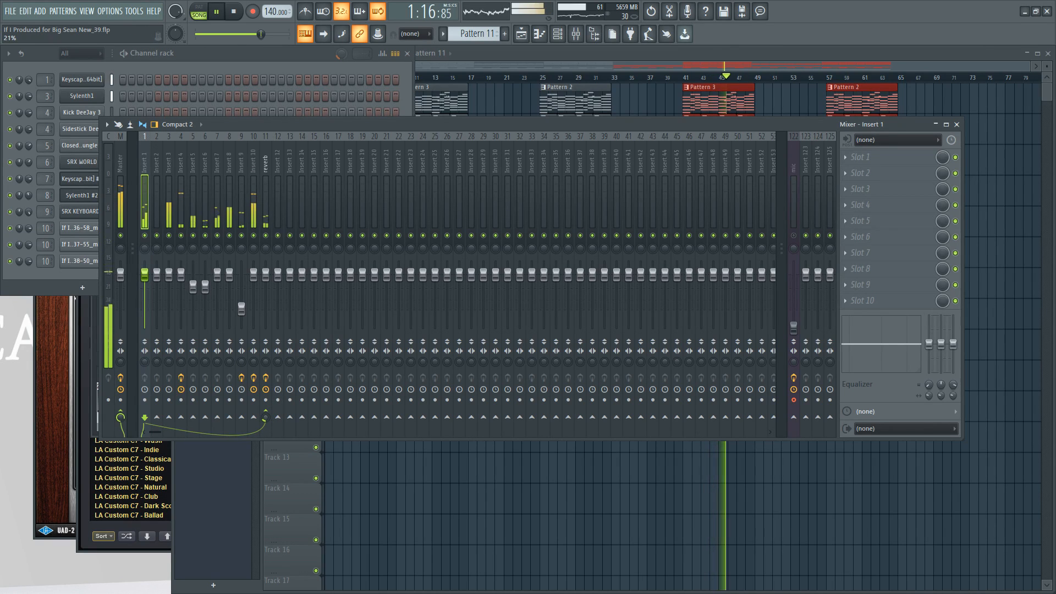
Send Insert 7 to the reverb track at 44%, and route a send from Insert 9 to it as well.
{"action": "left_click", "coordinate": [159, 179]}
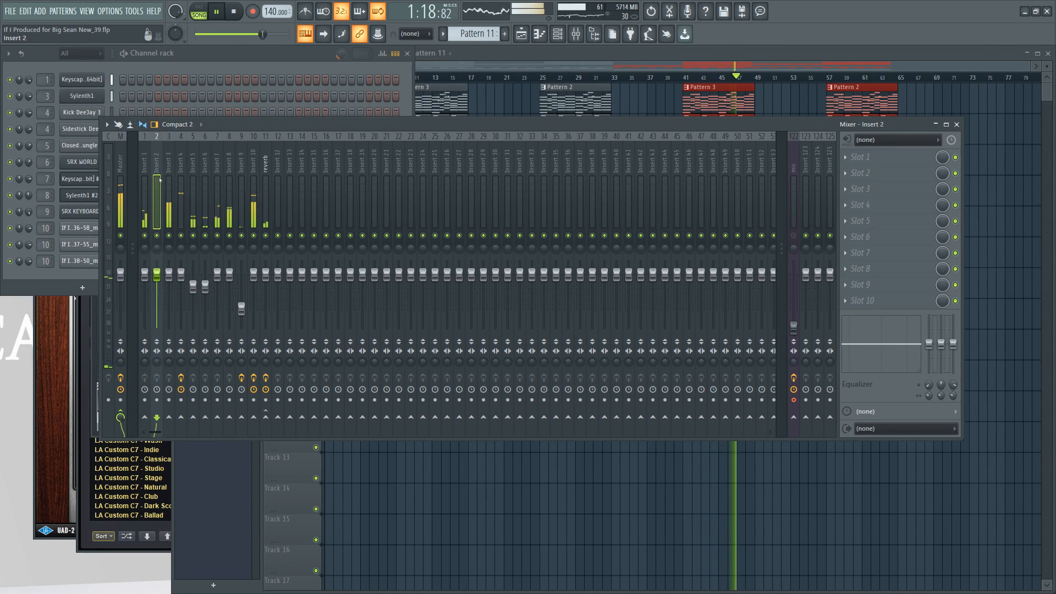
{"action": "left_click", "coordinate": [219, 180]}
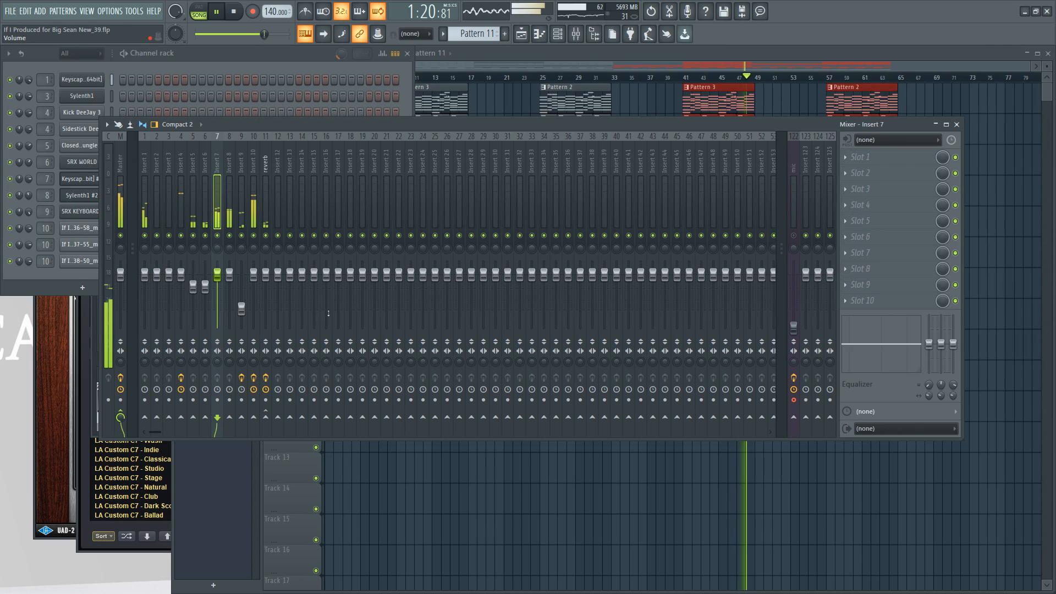
{"action": "left_click", "coordinate": [265, 417]}
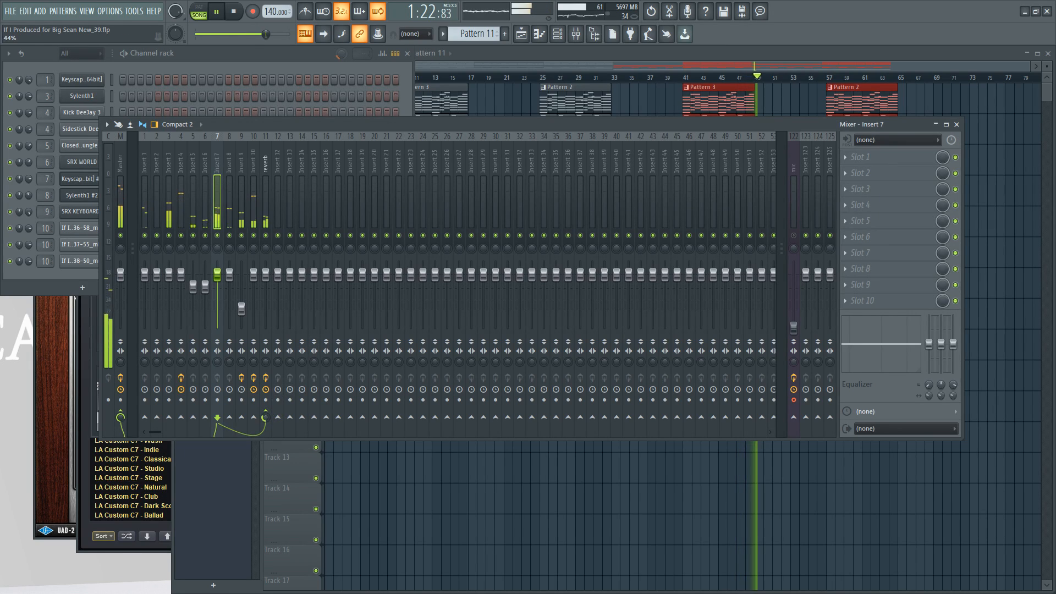
{"action": "left_click", "coordinate": [229, 180]}
{"action": "left_click", "coordinate": [241, 182]}
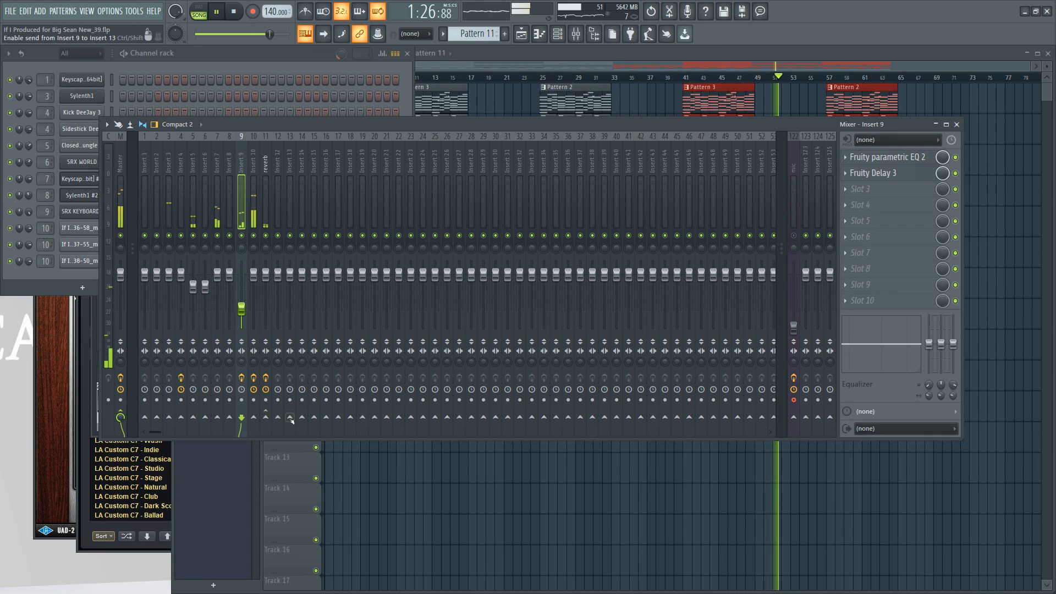
{"action": "left_click", "coordinate": [265, 417]}
{"action": "left_click_drag", "start_coordinate": [265, 417], "coordinate": [266, 417]}
Send Insert 8 to the reverb track at 38%.
{"action": "left_click", "coordinate": [194, 169]}
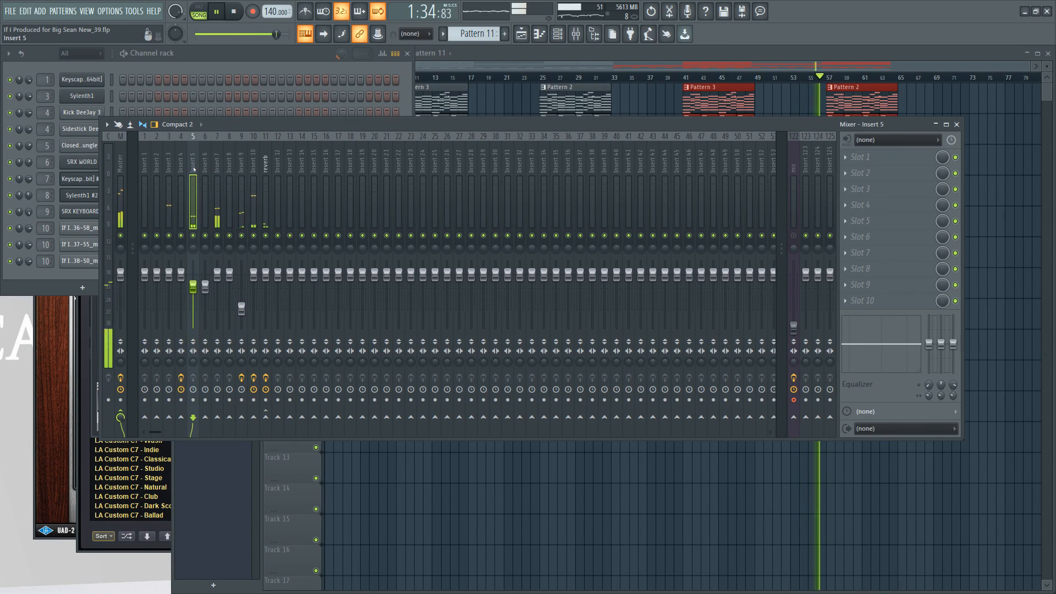
{"action": "left_click", "coordinate": [169, 168]}
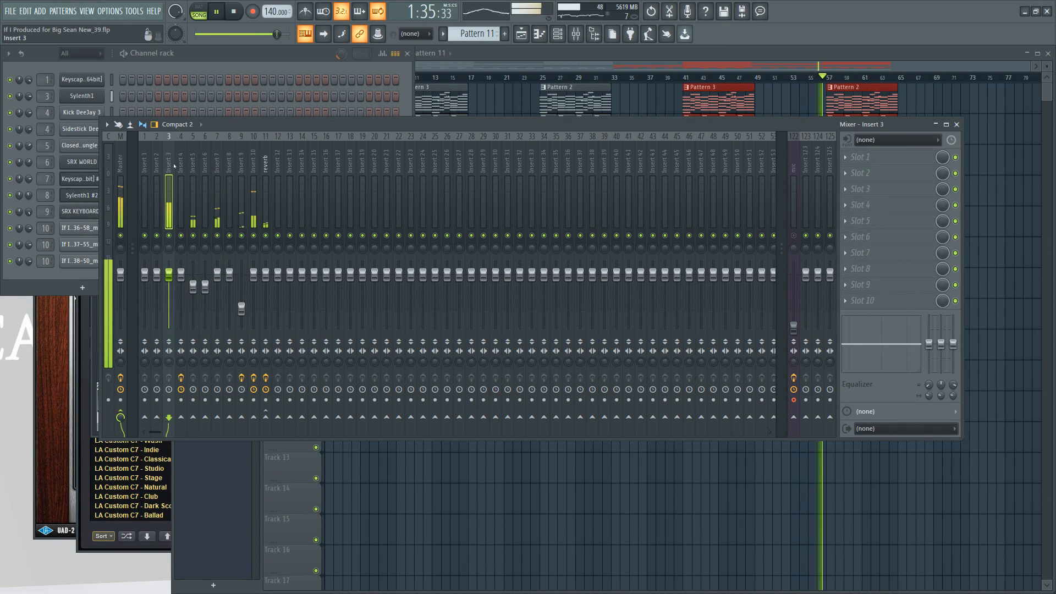
{"action": "left_click", "coordinate": [240, 166]}
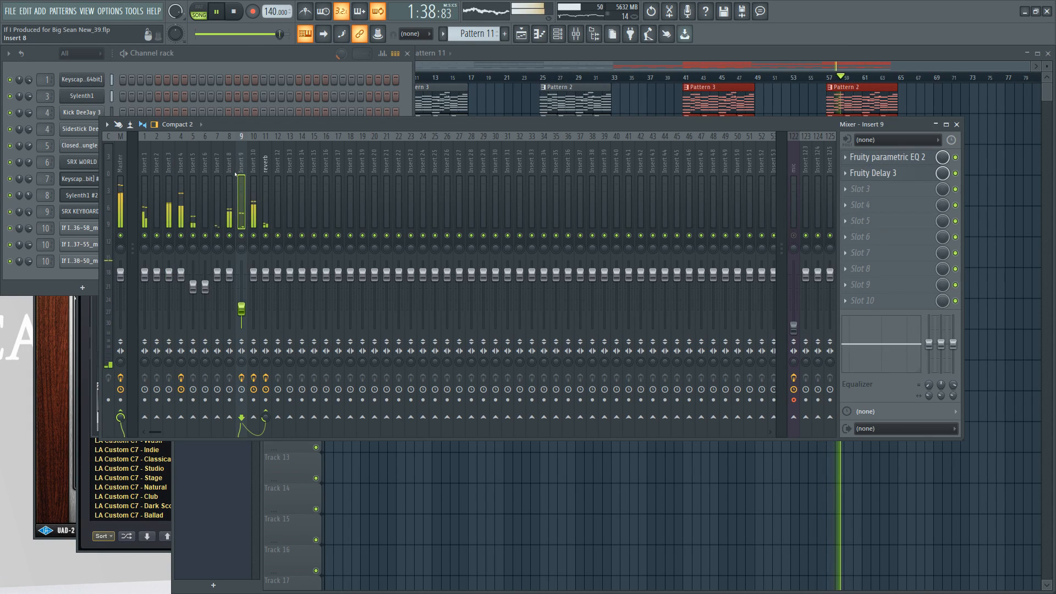
{"action": "left_click", "coordinate": [226, 170]}
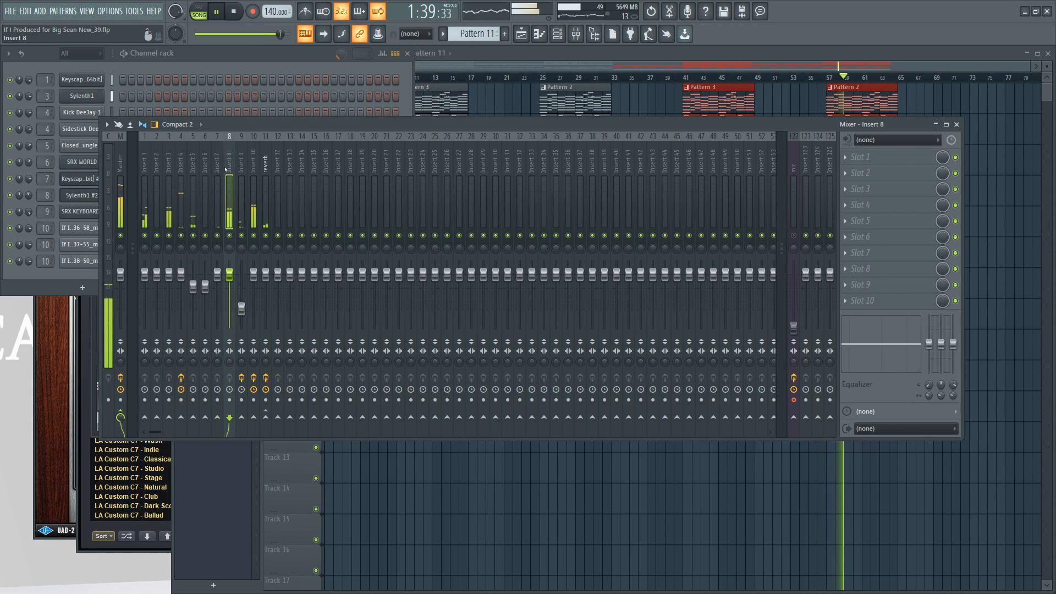
{"action": "right_click", "coordinate": [230, 235]}
{"action": "left_click", "coordinate": [266, 417]}
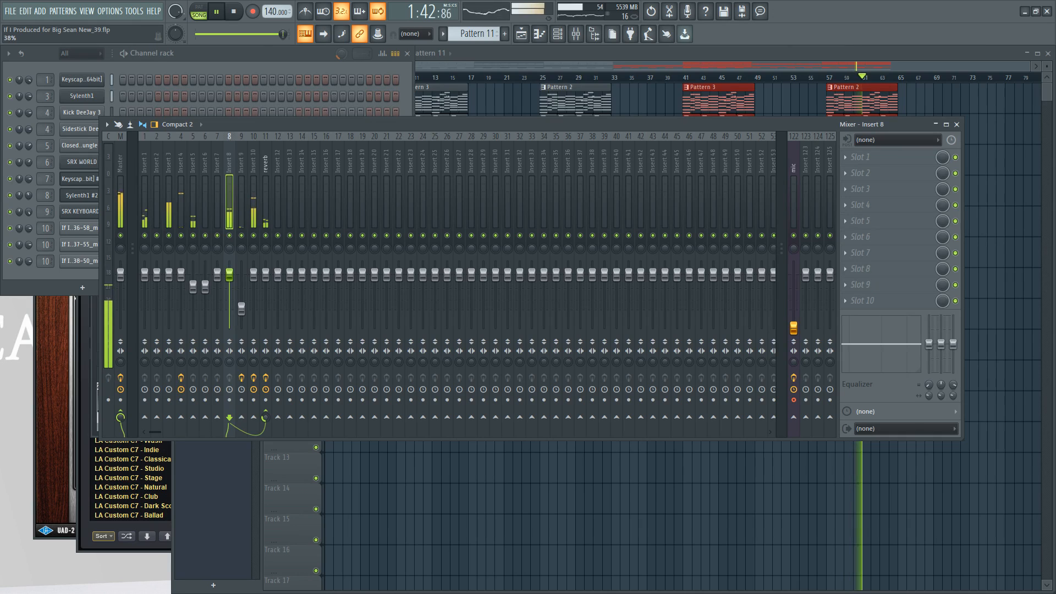
Set Insert 10's send level to the reverb track to 72%.
{"action": "left_click", "coordinate": [253, 166]}
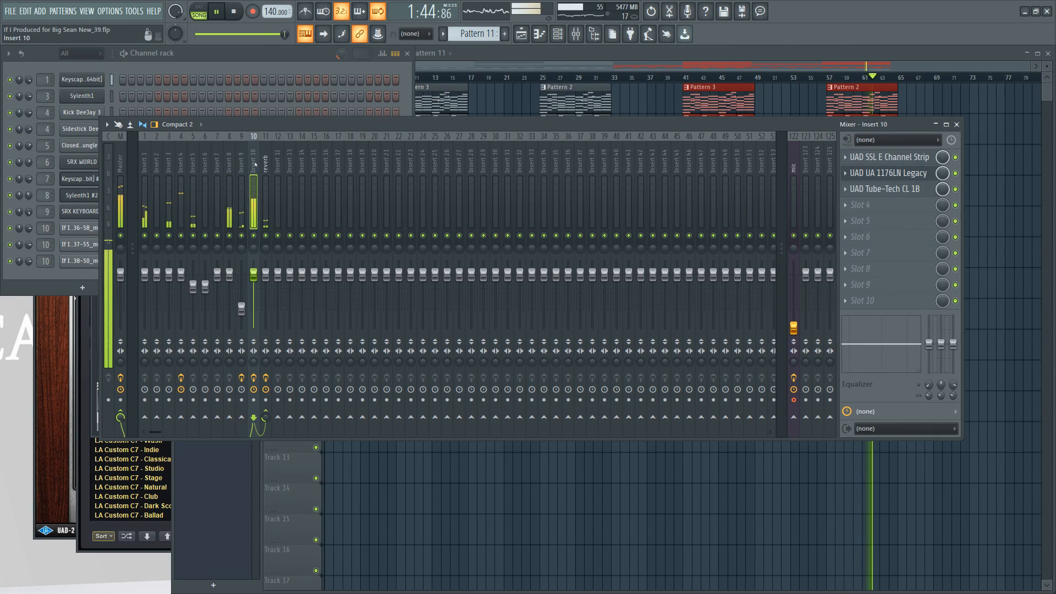
{"action": "left_click", "coordinate": [266, 417]}
{"action": "left_click_drag", "start_coordinate": [267, 417], "coordinate": [266, 426]}
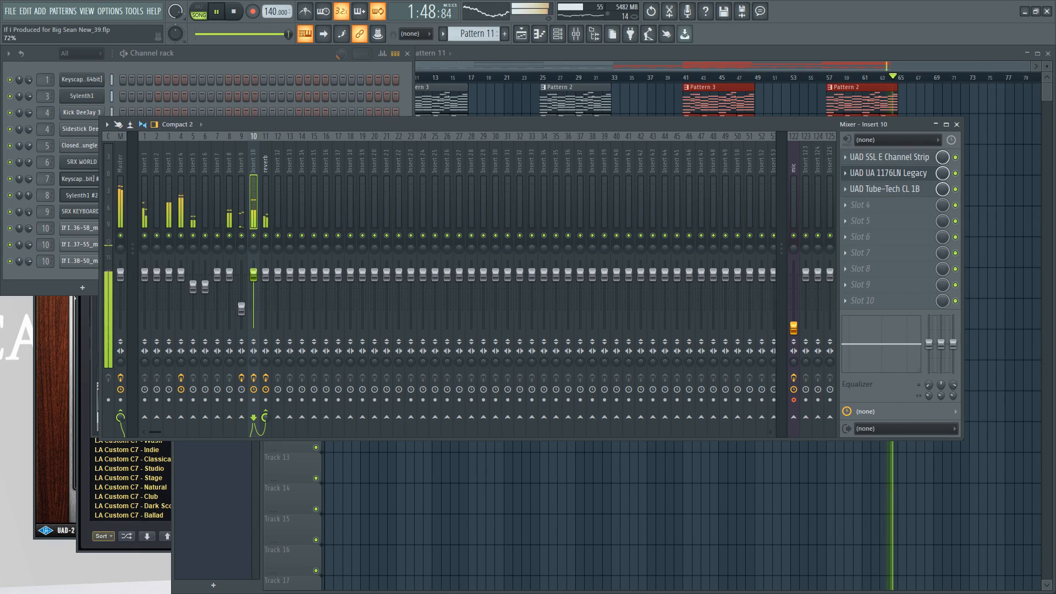
Set DreamVerb's late reverb time to 8.7 s, its fourth resonance EQ gain to -12 dB and the upper EQ frequencies to 1.94 k and 8.79 k.
{"action": "left_click", "coordinate": [266, 210]}
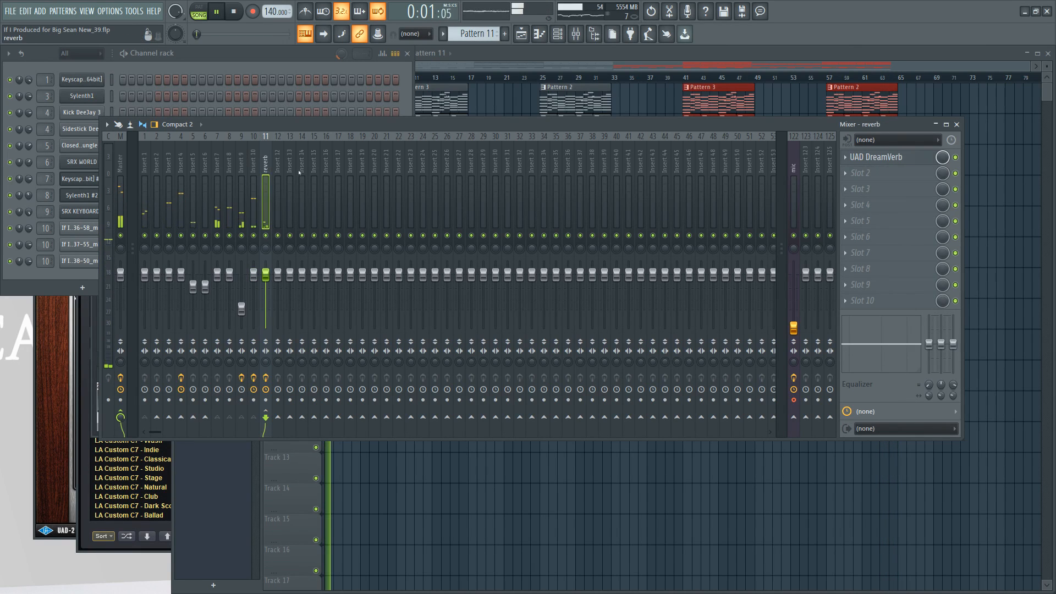
{"action": "left_click", "coordinate": [891, 158]}
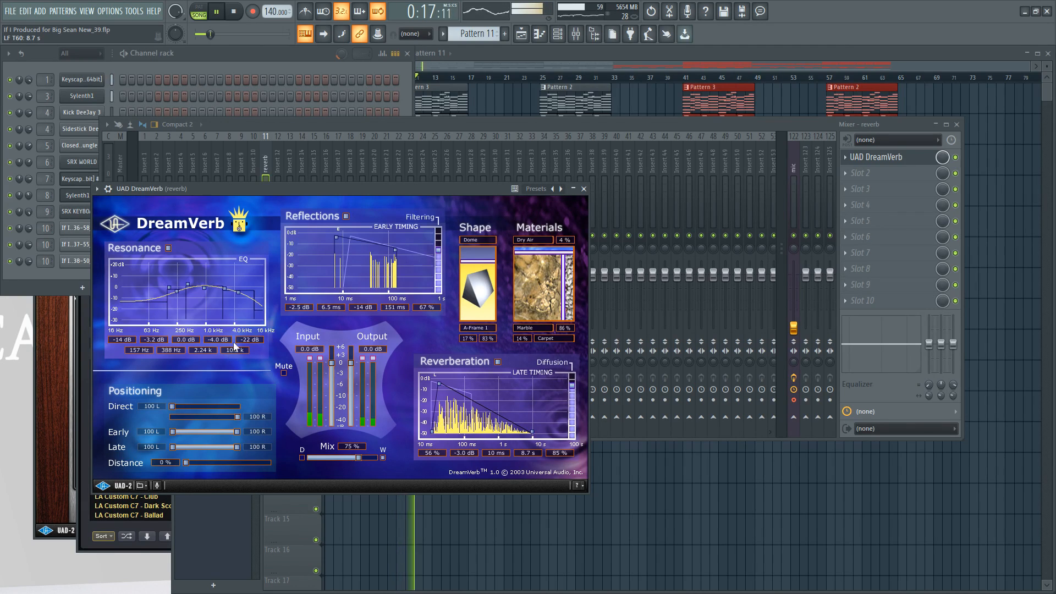
{"action": "left_click_drag", "start_coordinate": [239, 298], "coordinate": [236, 305]}
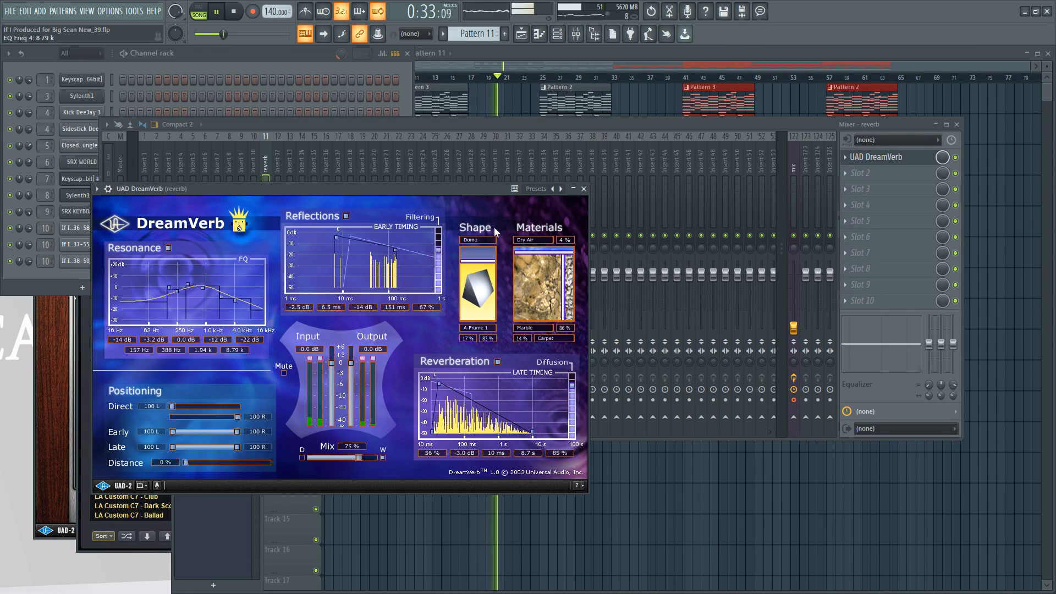
{"action": "left_click", "coordinate": [583, 190]}
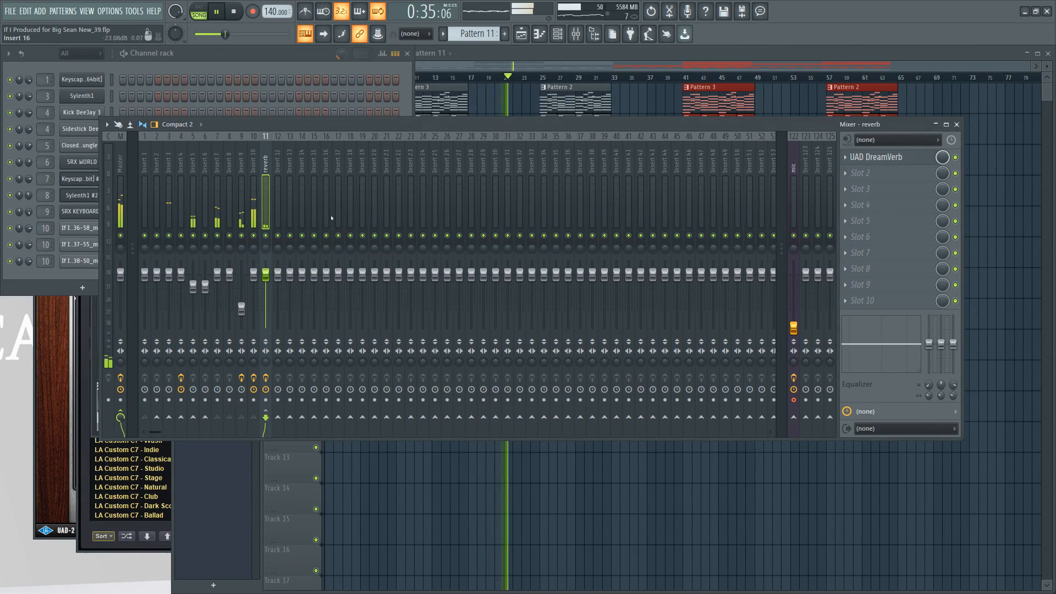
Set the input gain of the Master track's UAD Precision Limiter to 4.95 dB.
{"action": "left_click", "coordinate": [115, 174]}
{"action": "left_click", "coordinate": [886, 205]}
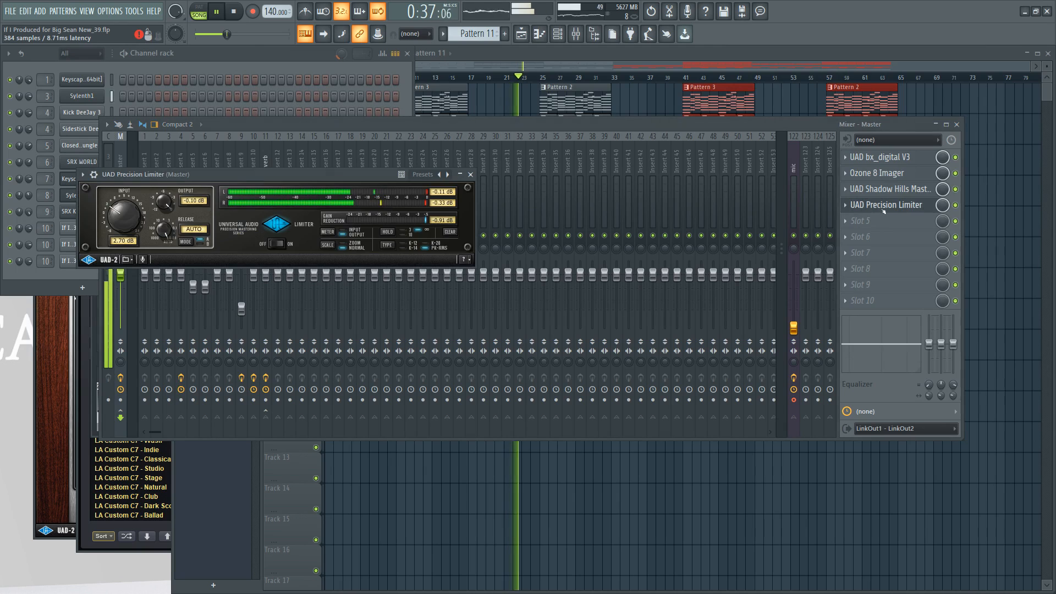
{"action": "mouse_move", "coordinate": [124, 220]}
{"action": "left_mouse_down"}
{"action": "mouse_move", "coordinate": [126, 207]}
{"action": "mouse_move", "coordinate": [117, 219]}
{"action": "left_mouse_up"}
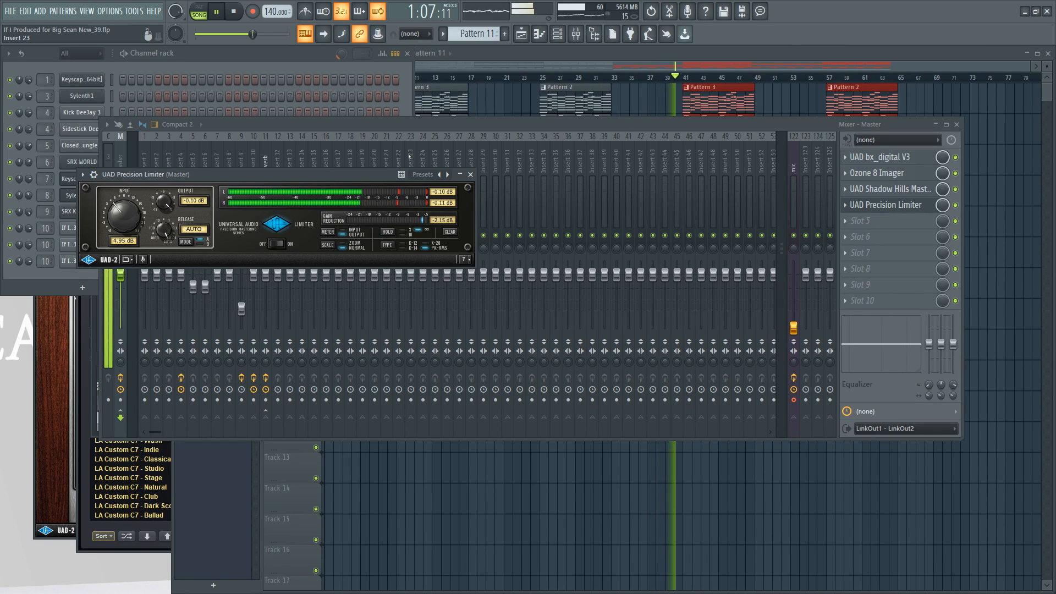
{"action": "left_click", "coordinate": [156, 170]}
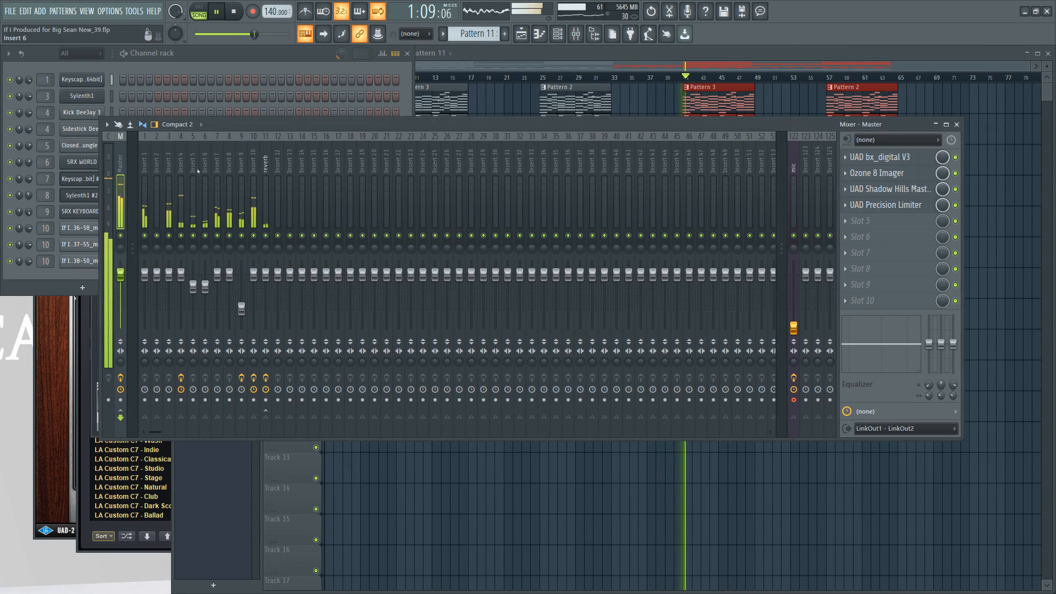
Solo Insert 7 and load UAD Empirical Labs Distressor into its first effect slot.
{"action": "left_click", "coordinate": [144, 167]}
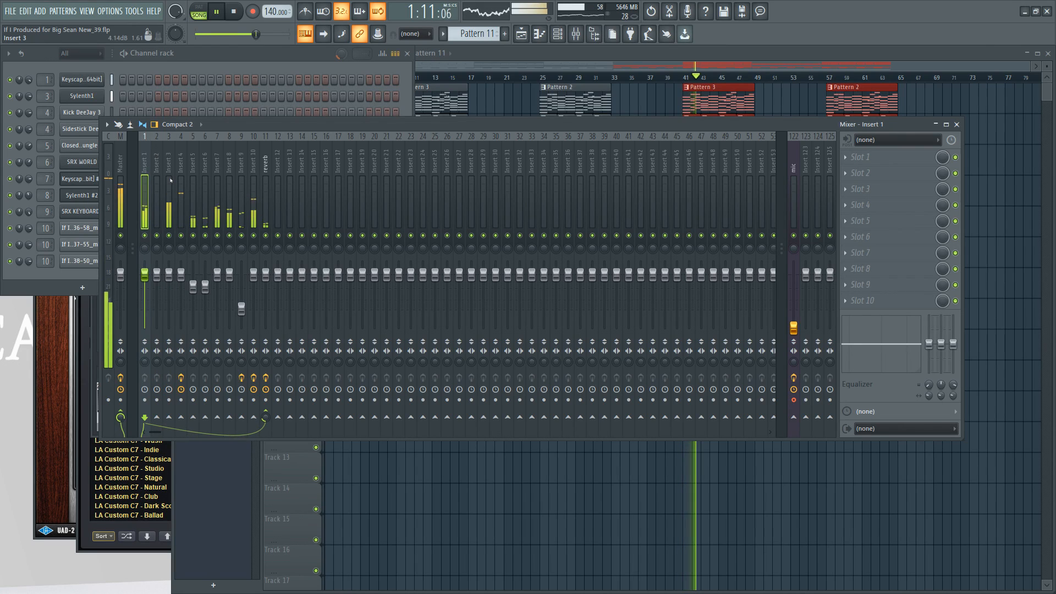
{"action": "left_click", "coordinate": [217, 209]}
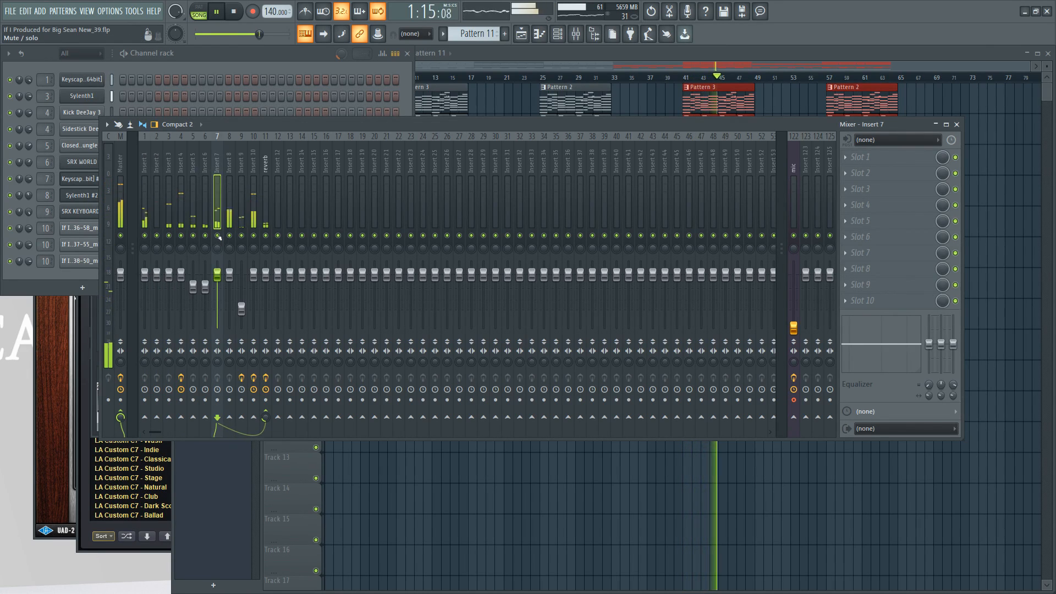
{"action": "right_click", "coordinate": [217, 235]}
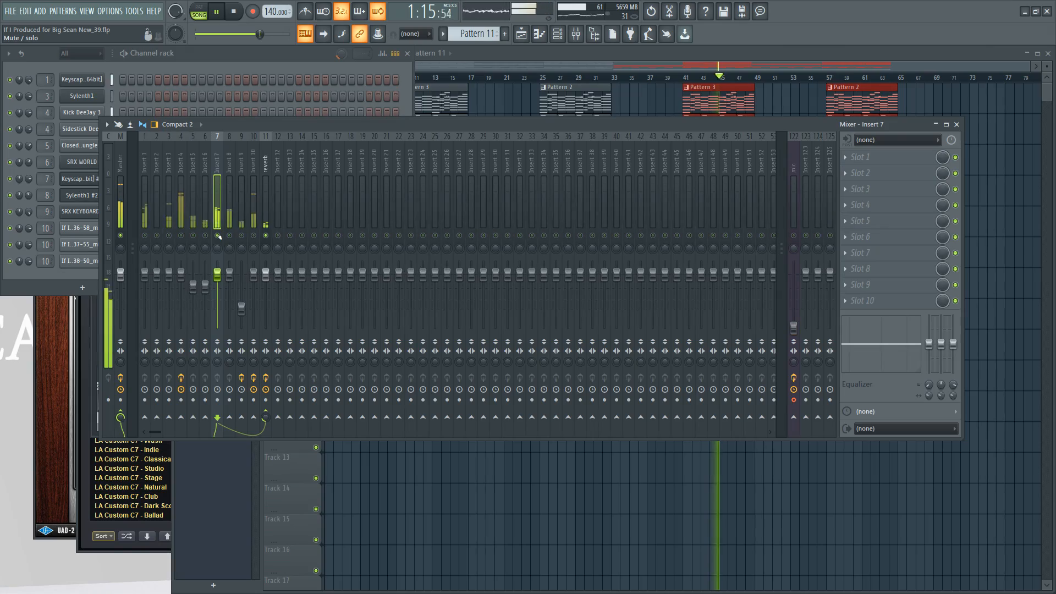
{"action": "left_click", "coordinate": [857, 157]}
{"action": "scroll", "coordinate": [588, 263], "scroll_direction": "down", "scroll_amount": 10}
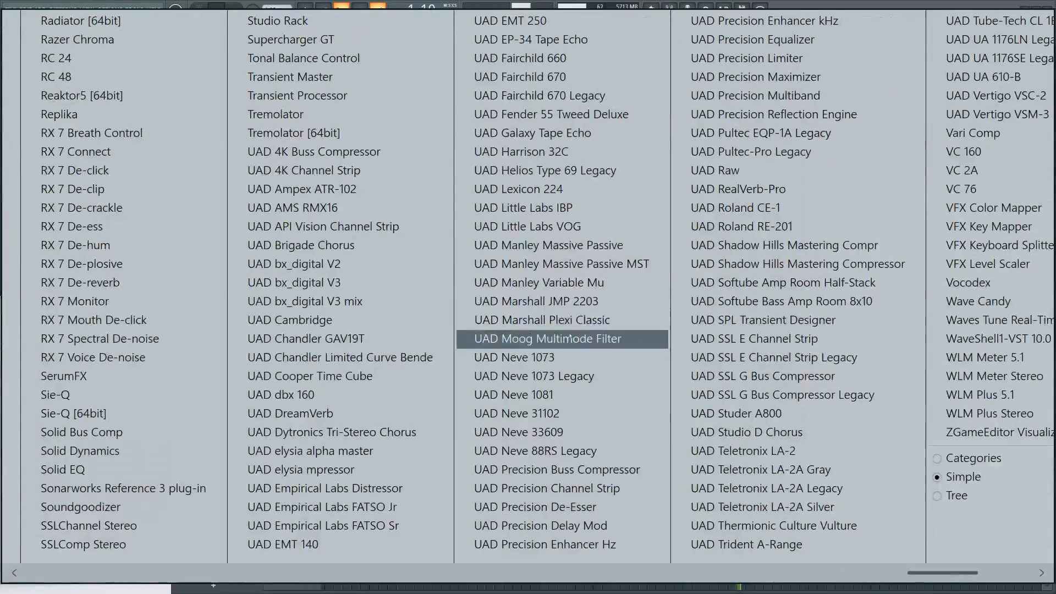
{"action": "left_click", "coordinate": [399, 488]}
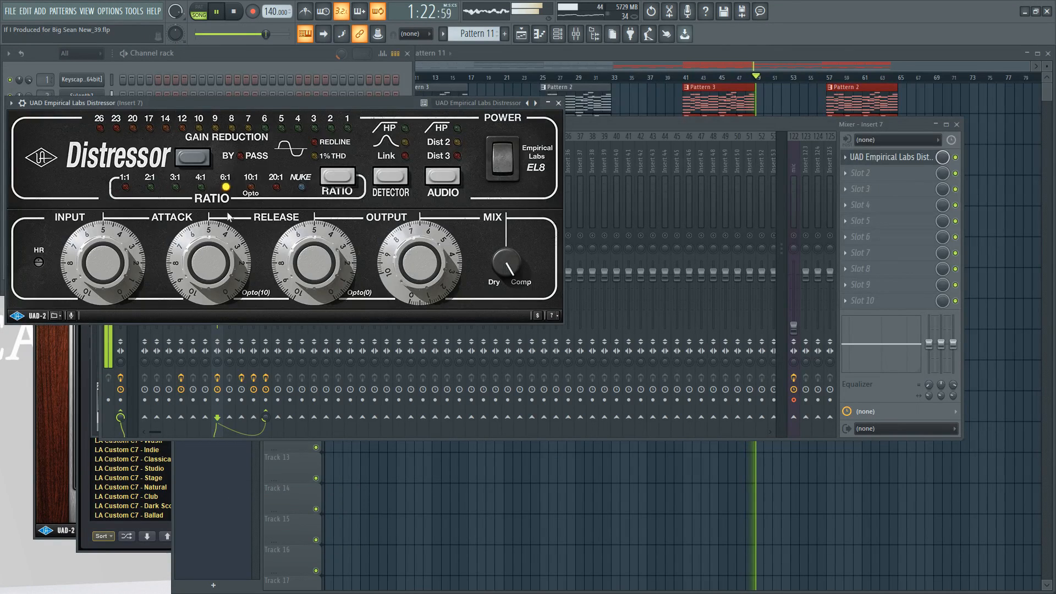
Set the Distressor's input to 6.4 and attack to 4.6, and adjust its output level to balance Insert 7.
{"action": "left_click_drag", "start_coordinate": [121, 255], "coordinate": [120, 242]}
{"action": "left_click_drag", "start_coordinate": [411, 263], "coordinate": [405, 291]}
{"action": "left_click_drag", "start_coordinate": [112, 276], "coordinate": [113, 263]}
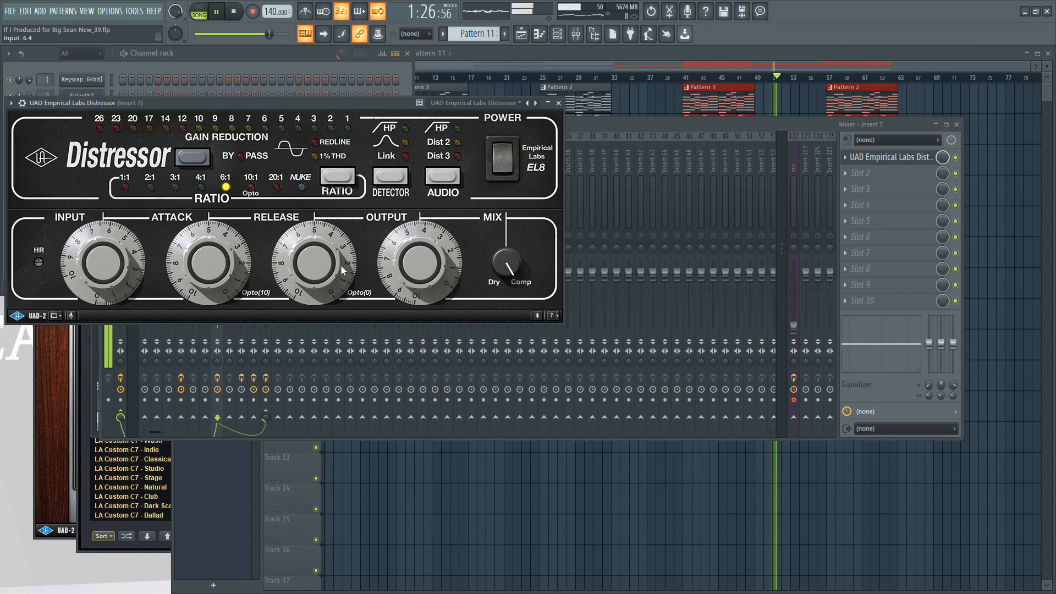
{"action": "left_click_drag", "start_coordinate": [218, 260], "coordinate": [213, 299]}
{"action": "left_click_drag", "start_coordinate": [220, 283], "coordinate": [209, 245]}
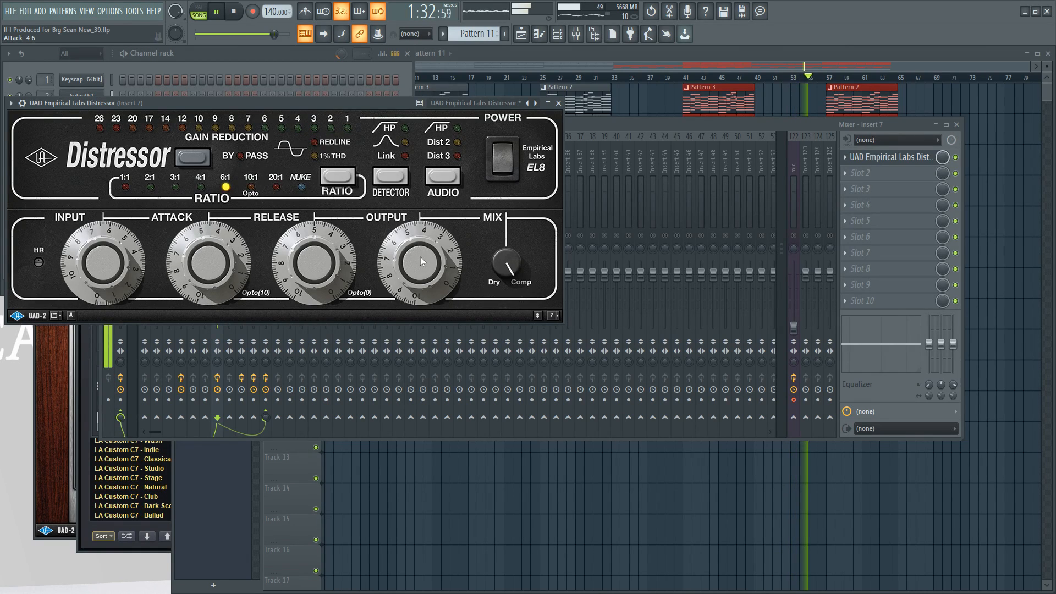
{"action": "left_click_drag", "start_coordinate": [419, 253], "coordinate": [418, 250]}
{"action": "left_click", "coordinate": [558, 103]}
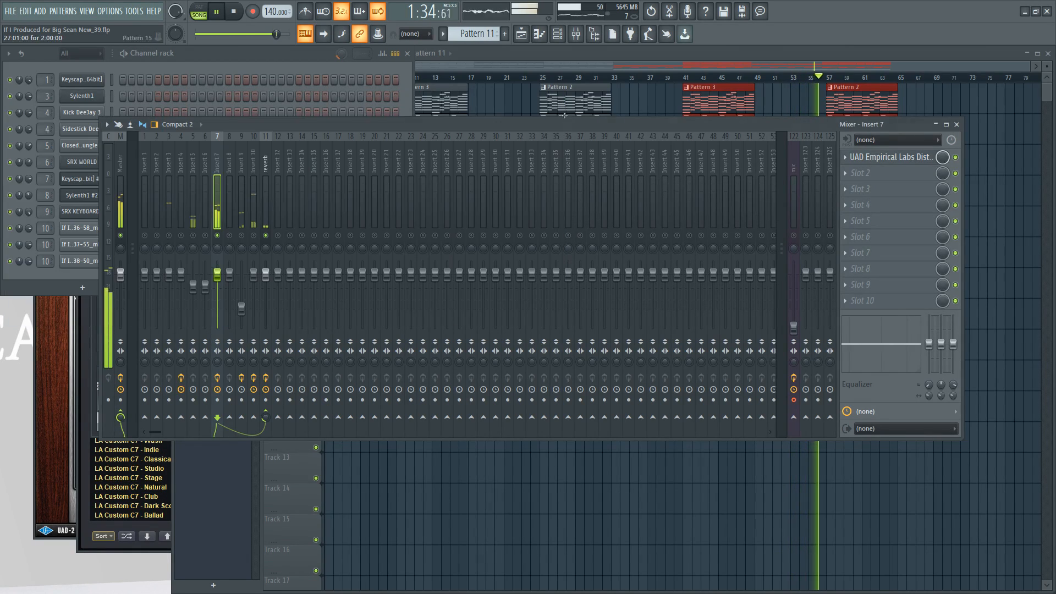
Move the Distressor down to slot 3 on Insert 7 and load Fruity Parametric EQ 2 into slot 1.
{"action": "left_click_drag", "start_coordinate": [885, 157], "coordinate": [872, 175]}
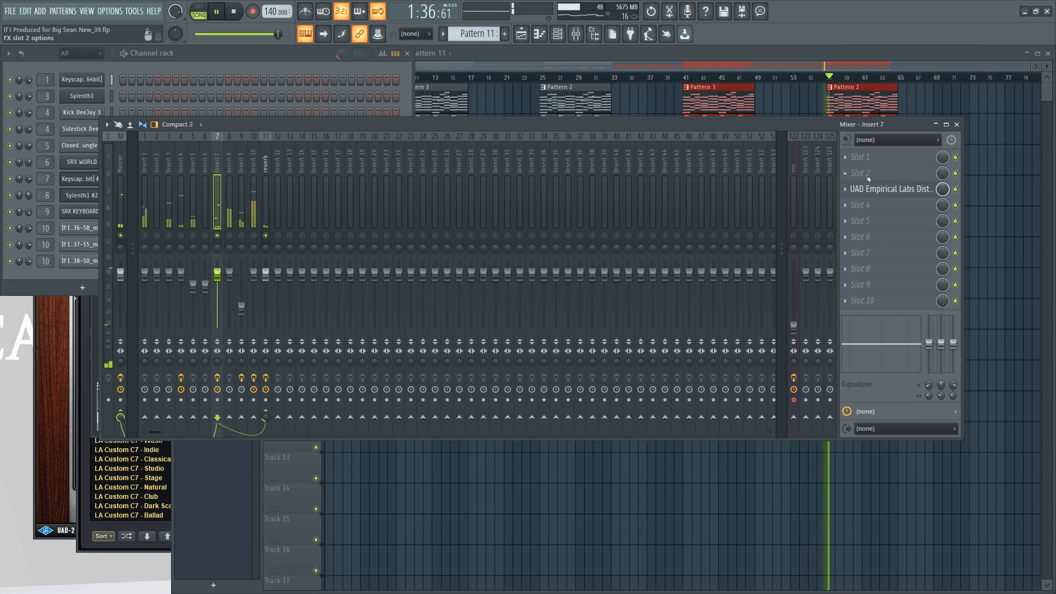
{"action": "left_click", "coordinate": [873, 174]}
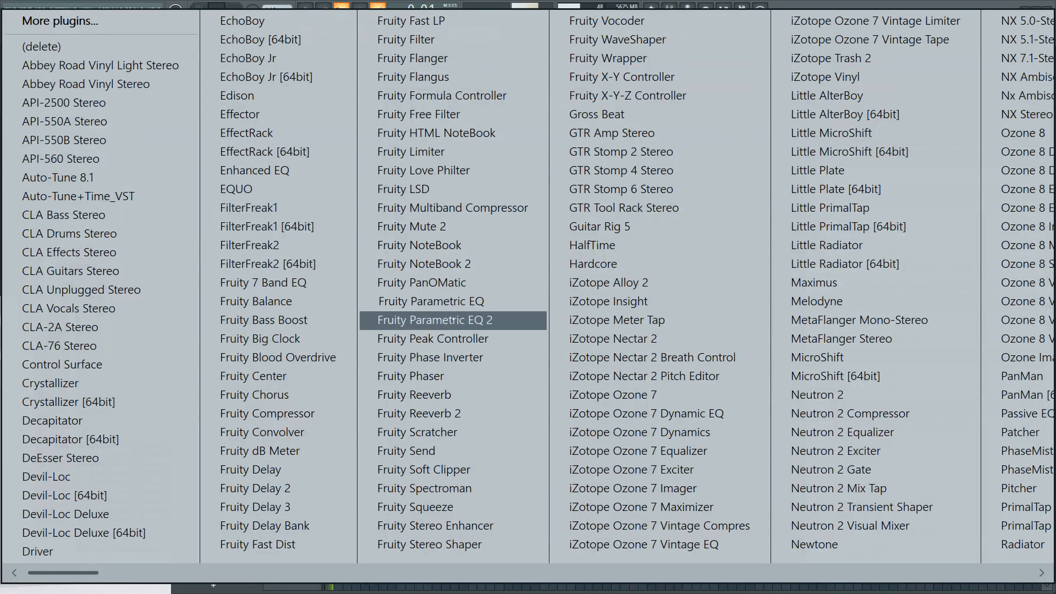
{"action": "left_click", "coordinate": [424, 320]}
Boost band 3 of Insert 7's parametric EQ by 7.8 dB at 163 Hz and narrow its bandwidth to 14%.
{"action": "key", "text": "space"}
{"action": "left_click_drag", "start_coordinate": [120, 206], "coordinate": [103, 185]}
{"action": "key", "text": "space"}
{"action": "scroll", "coordinate": [105, 191], "scroll_direction": "down", "scroll_amount": 5}
{"action": "key", "text": "space"}
{"action": "scroll", "coordinate": [105, 188], "scroll_direction": "up", "scroll_amount": 3}
{"action": "key", "text": "space"}
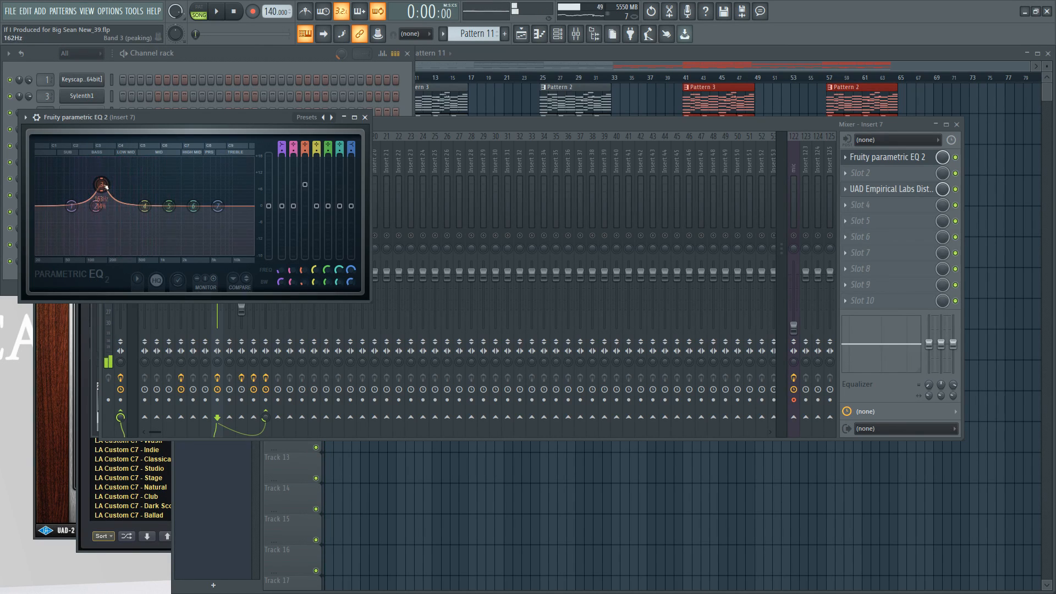
Turn EQ band 1 into a high-pass filter with a raised cutoff and lower band 3 to about -1.8 dB.
{"action": "left_click_drag", "start_coordinate": [281, 146], "coordinate": [281, 157]}
{"action": "key", "text": "space"}
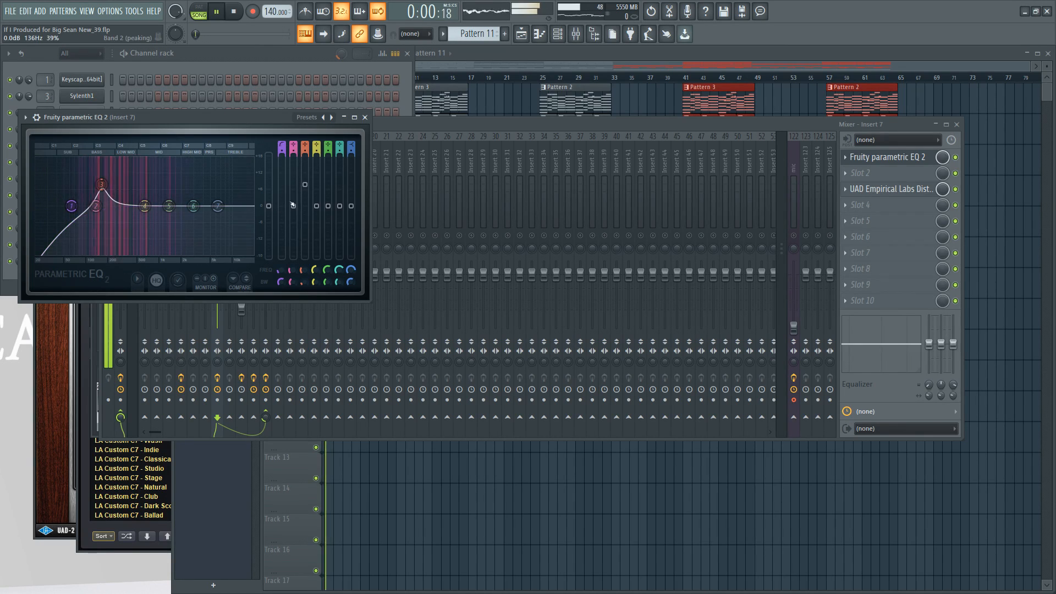
{"action": "left_click_drag", "start_coordinate": [281, 270], "coordinate": [283, 260]}
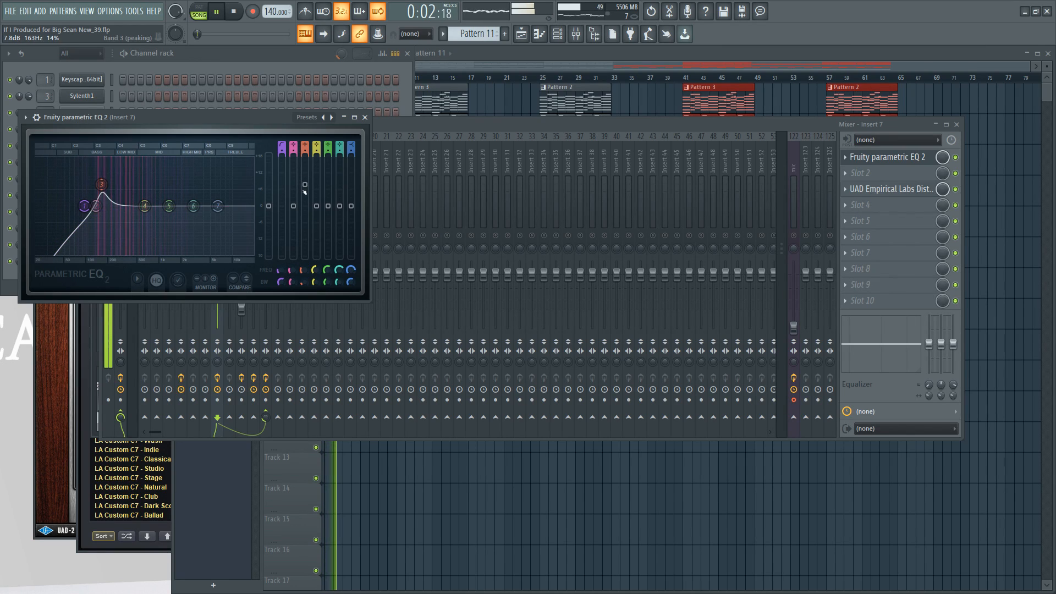
{"action": "left_click_drag", "start_coordinate": [306, 185], "coordinate": [305, 210]}
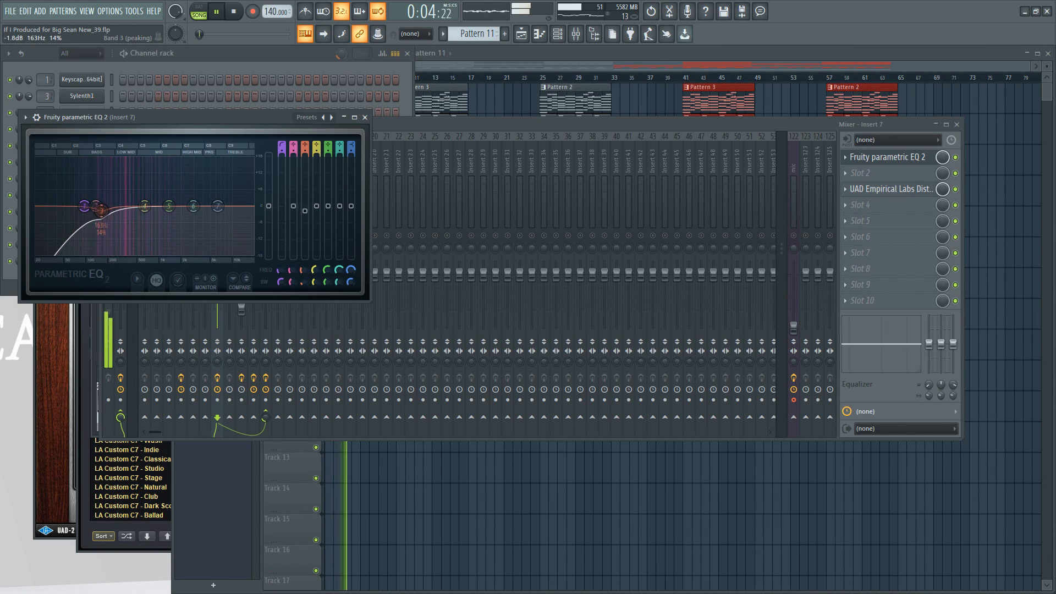
{"action": "left_click", "coordinate": [365, 117]}
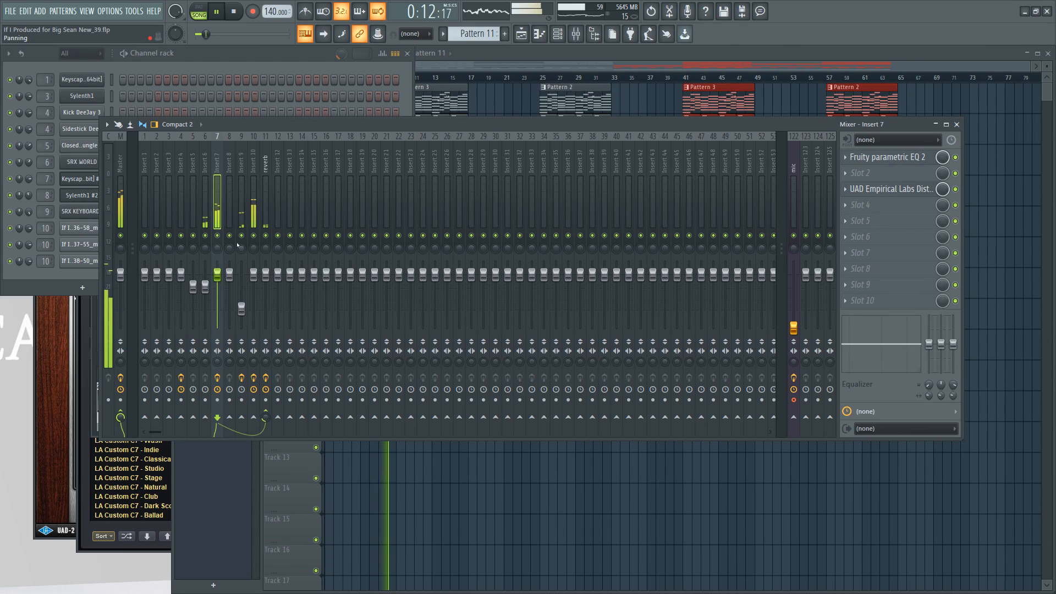
{"action": "left_click", "coordinate": [895, 164]}
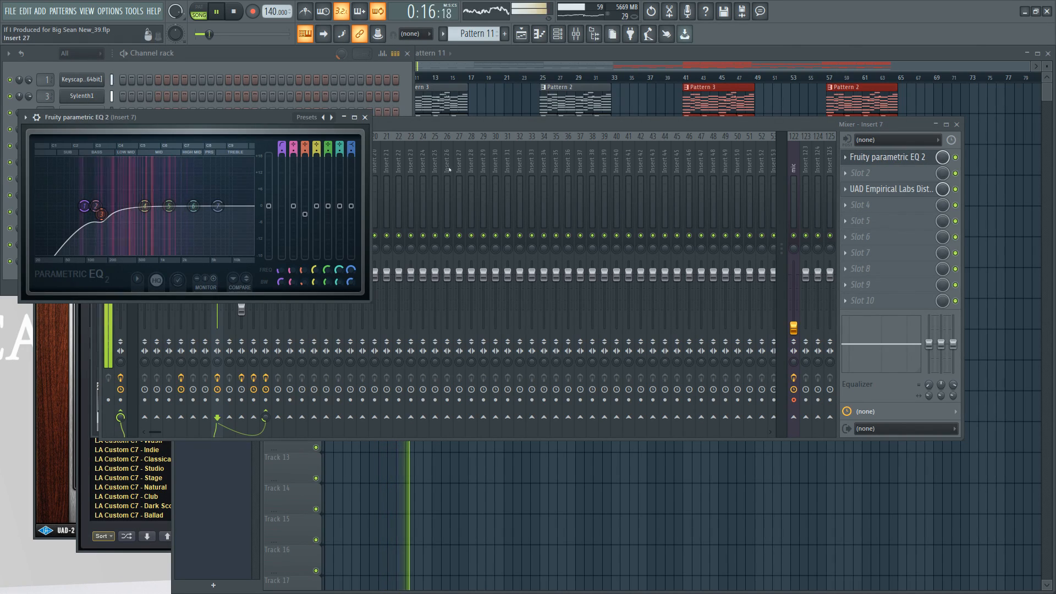
{"action": "left_click", "coordinate": [365, 118]}
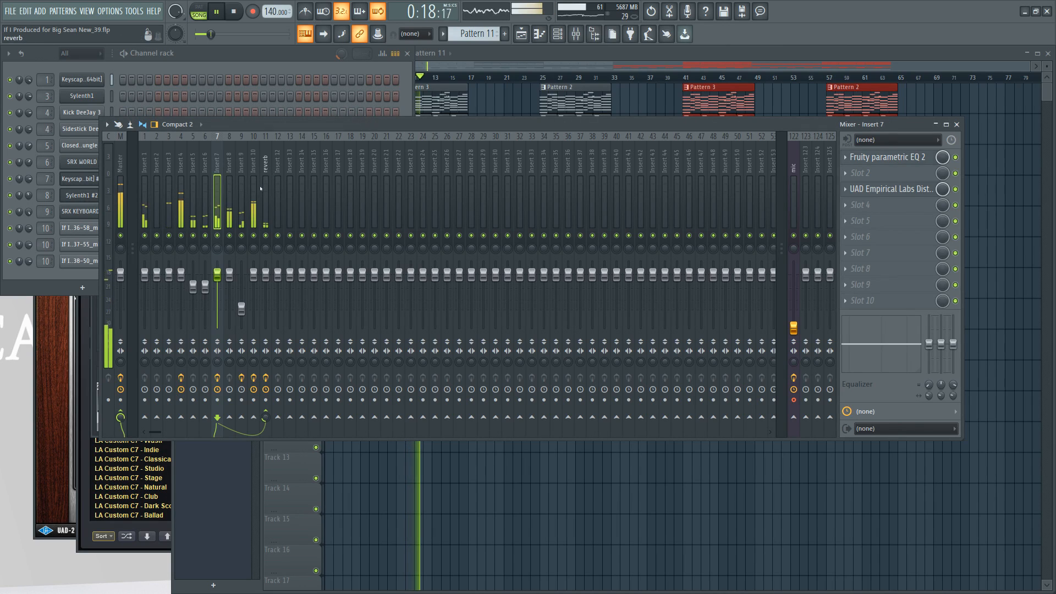
Raise Insert 3's volume to 109% as a trial, and bring it back down close to the default level.
{"action": "left_click", "coordinate": [124, 179]}
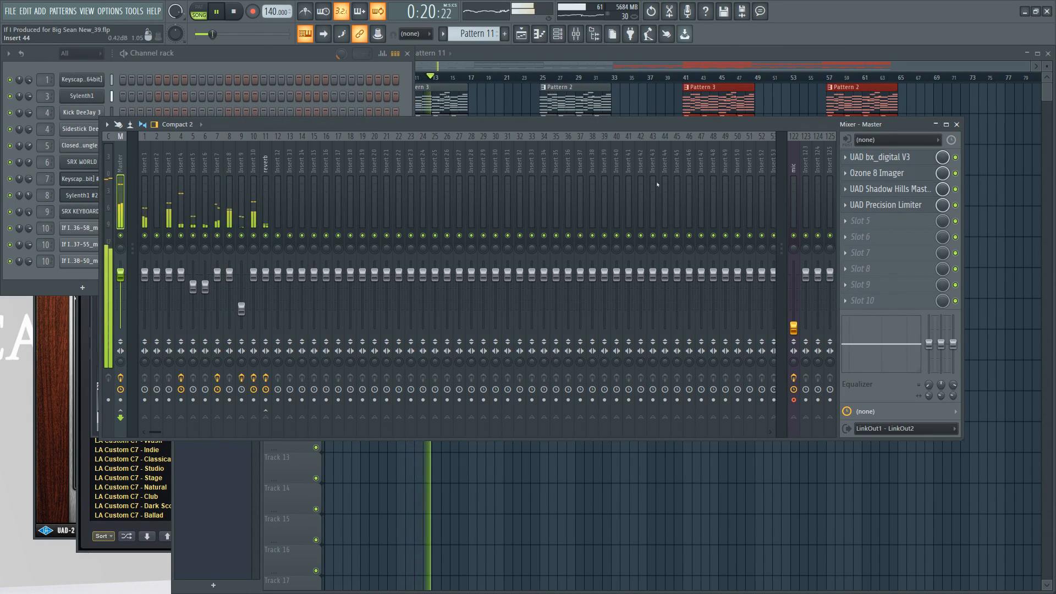
{"action": "left_click", "coordinate": [174, 205]}
{"action": "left_click_drag", "start_coordinate": [170, 276], "coordinate": [171, 271]}
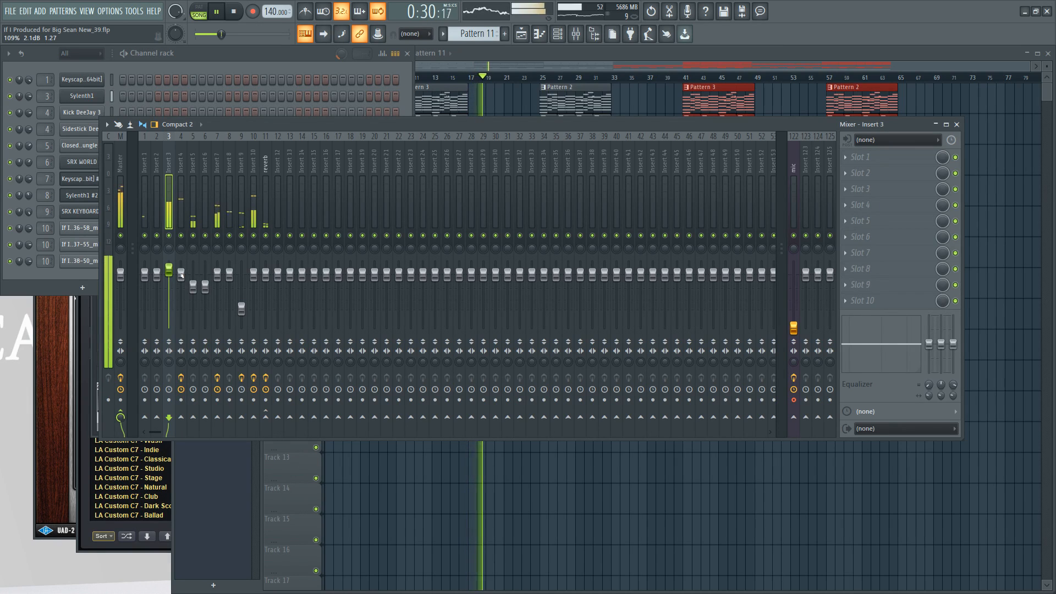
{"action": "left_click_drag", "start_coordinate": [168, 271], "coordinate": [169, 276]}
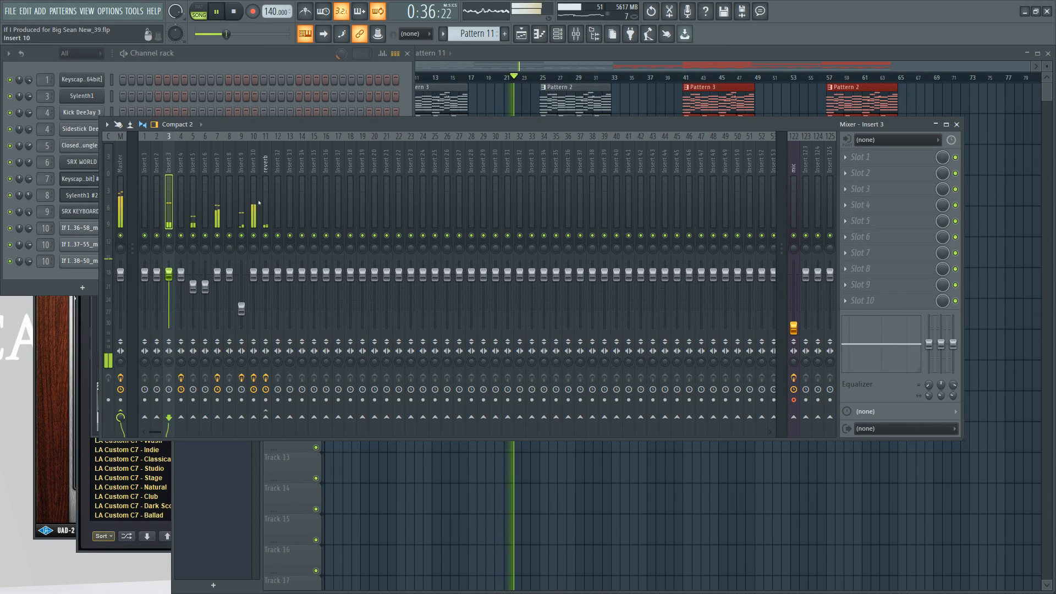
Check Insert 10's UAD Tube-Tech CL 1B compressor and raise the track's volume to 105%.
{"action": "left_click", "coordinate": [256, 169]}
{"action": "left_click", "coordinate": [884, 188]}
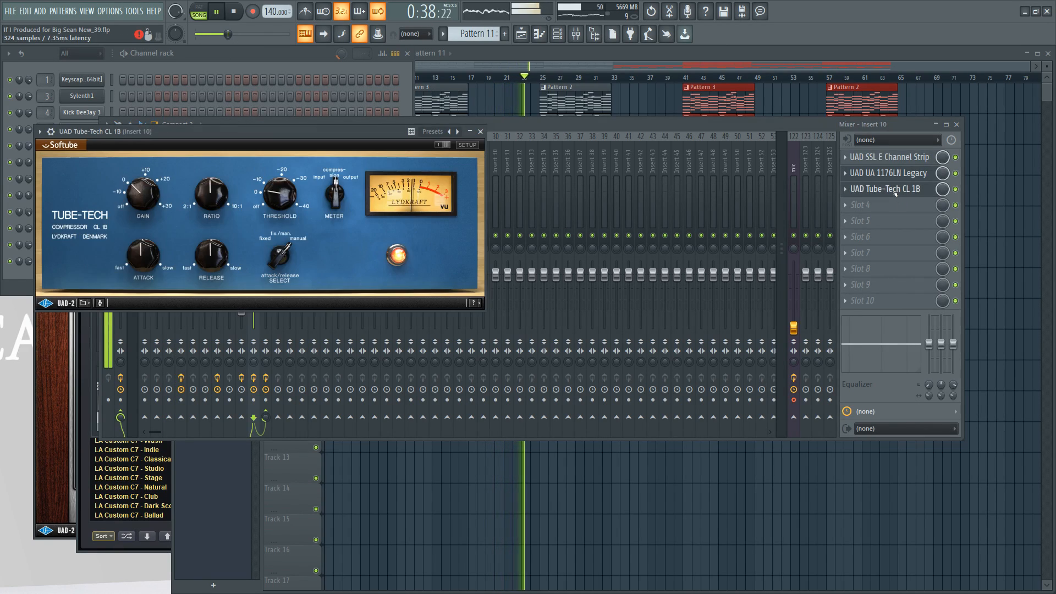
{"action": "left_click", "coordinate": [480, 132]}
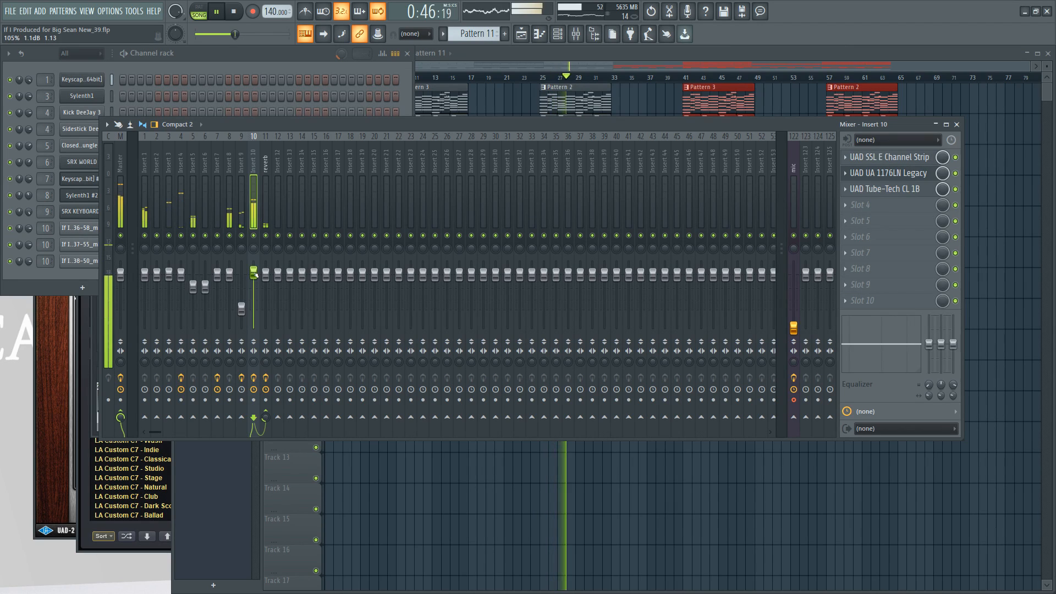
Check the Master limiter's levels and gain reduction, and compare Insert 7 with its parametric EQ bypassed.
{"action": "left_click", "coordinate": [121, 202]}
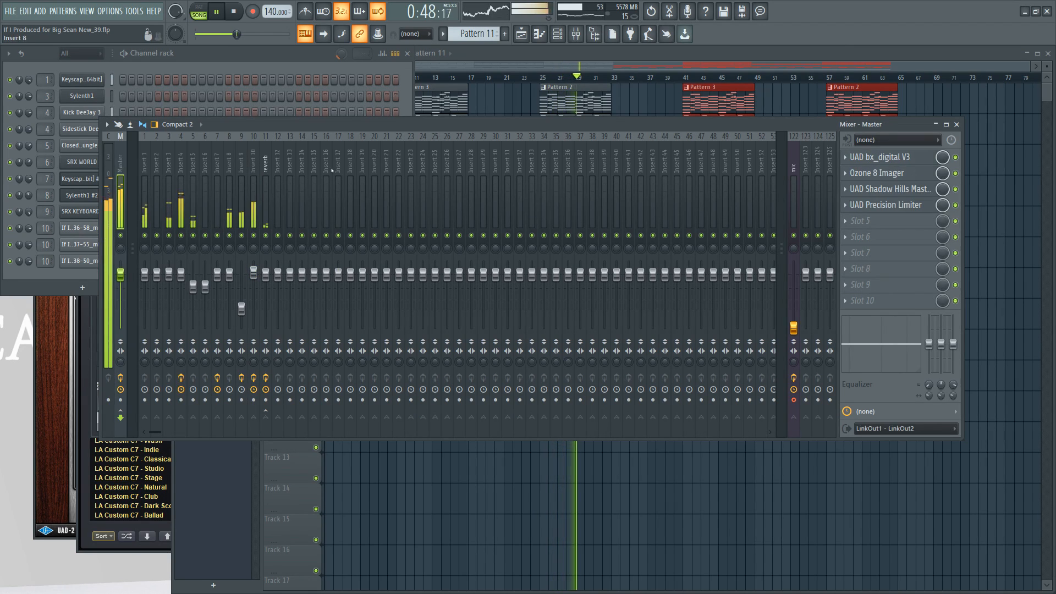
{"action": "left_click", "coordinate": [907, 206]}
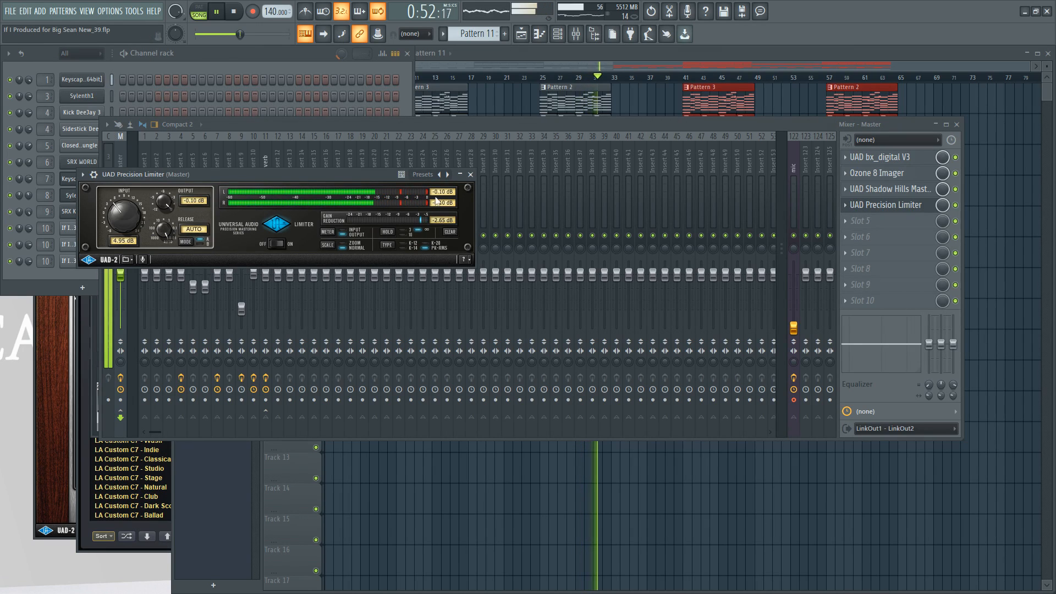
{"action": "left_click", "coordinate": [470, 175]}
{"action": "left_click", "coordinate": [217, 173]}
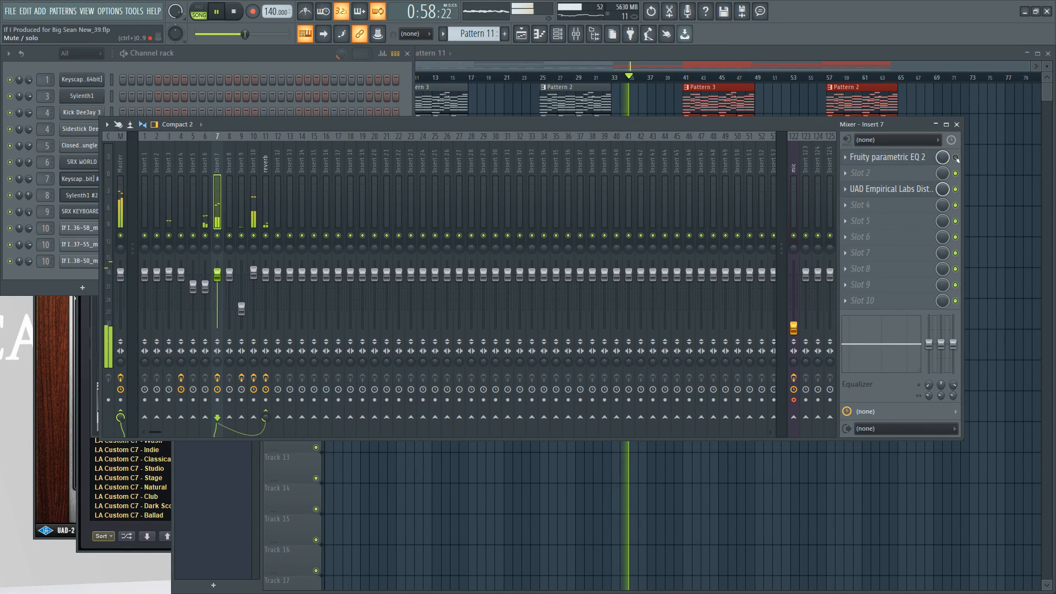
Reset the mic track's volume to its default level and stop the song playback.
{"action": "left_click", "coordinate": [120, 169]}
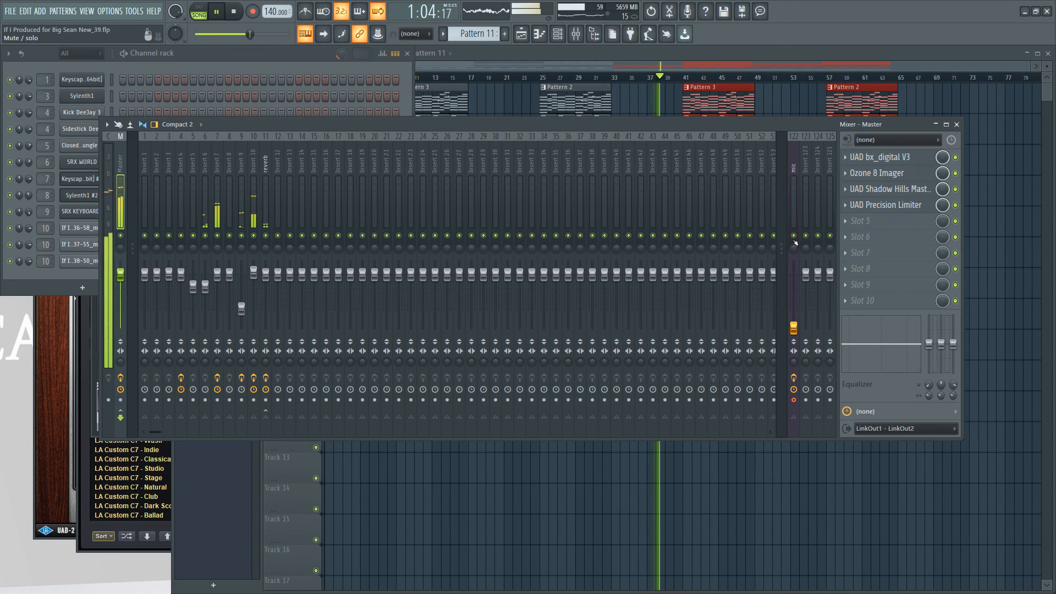
{"action": "right_click", "coordinate": [793, 303]}
{"action": "left_click", "coordinate": [815, 308]}
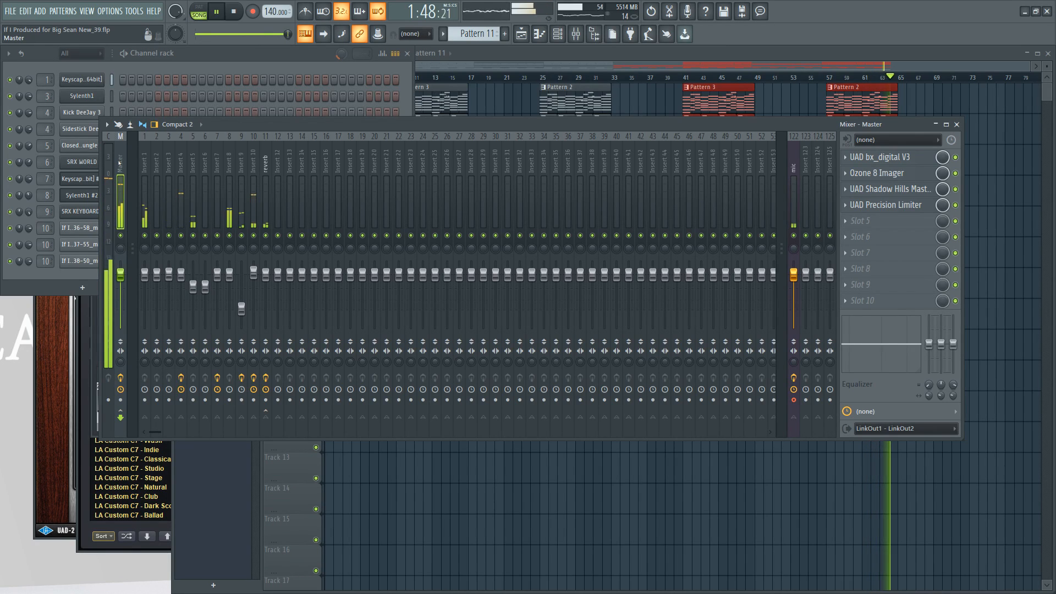
{"action": "key", "text": "space"}
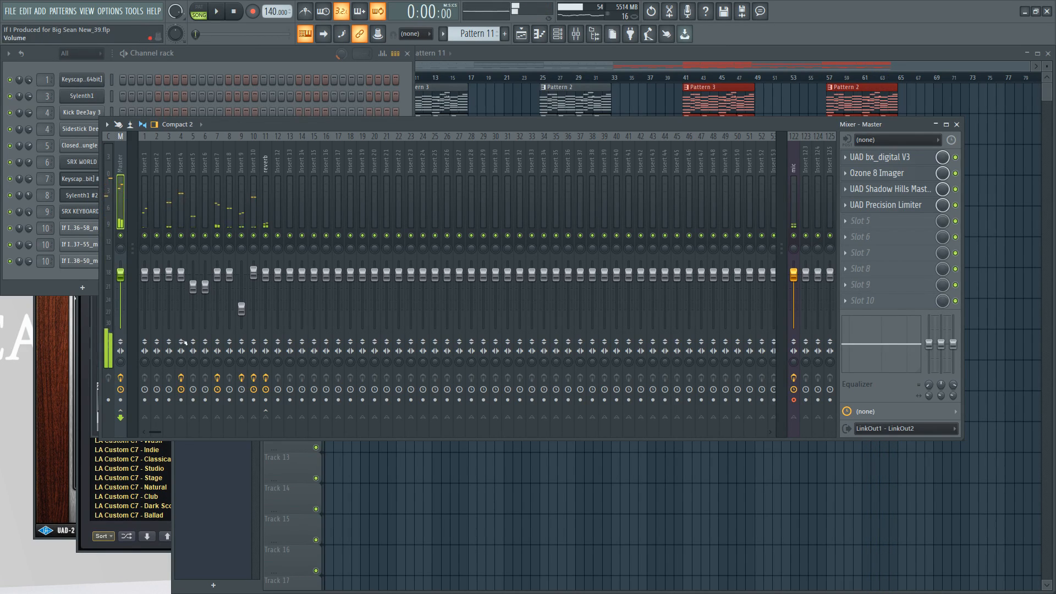